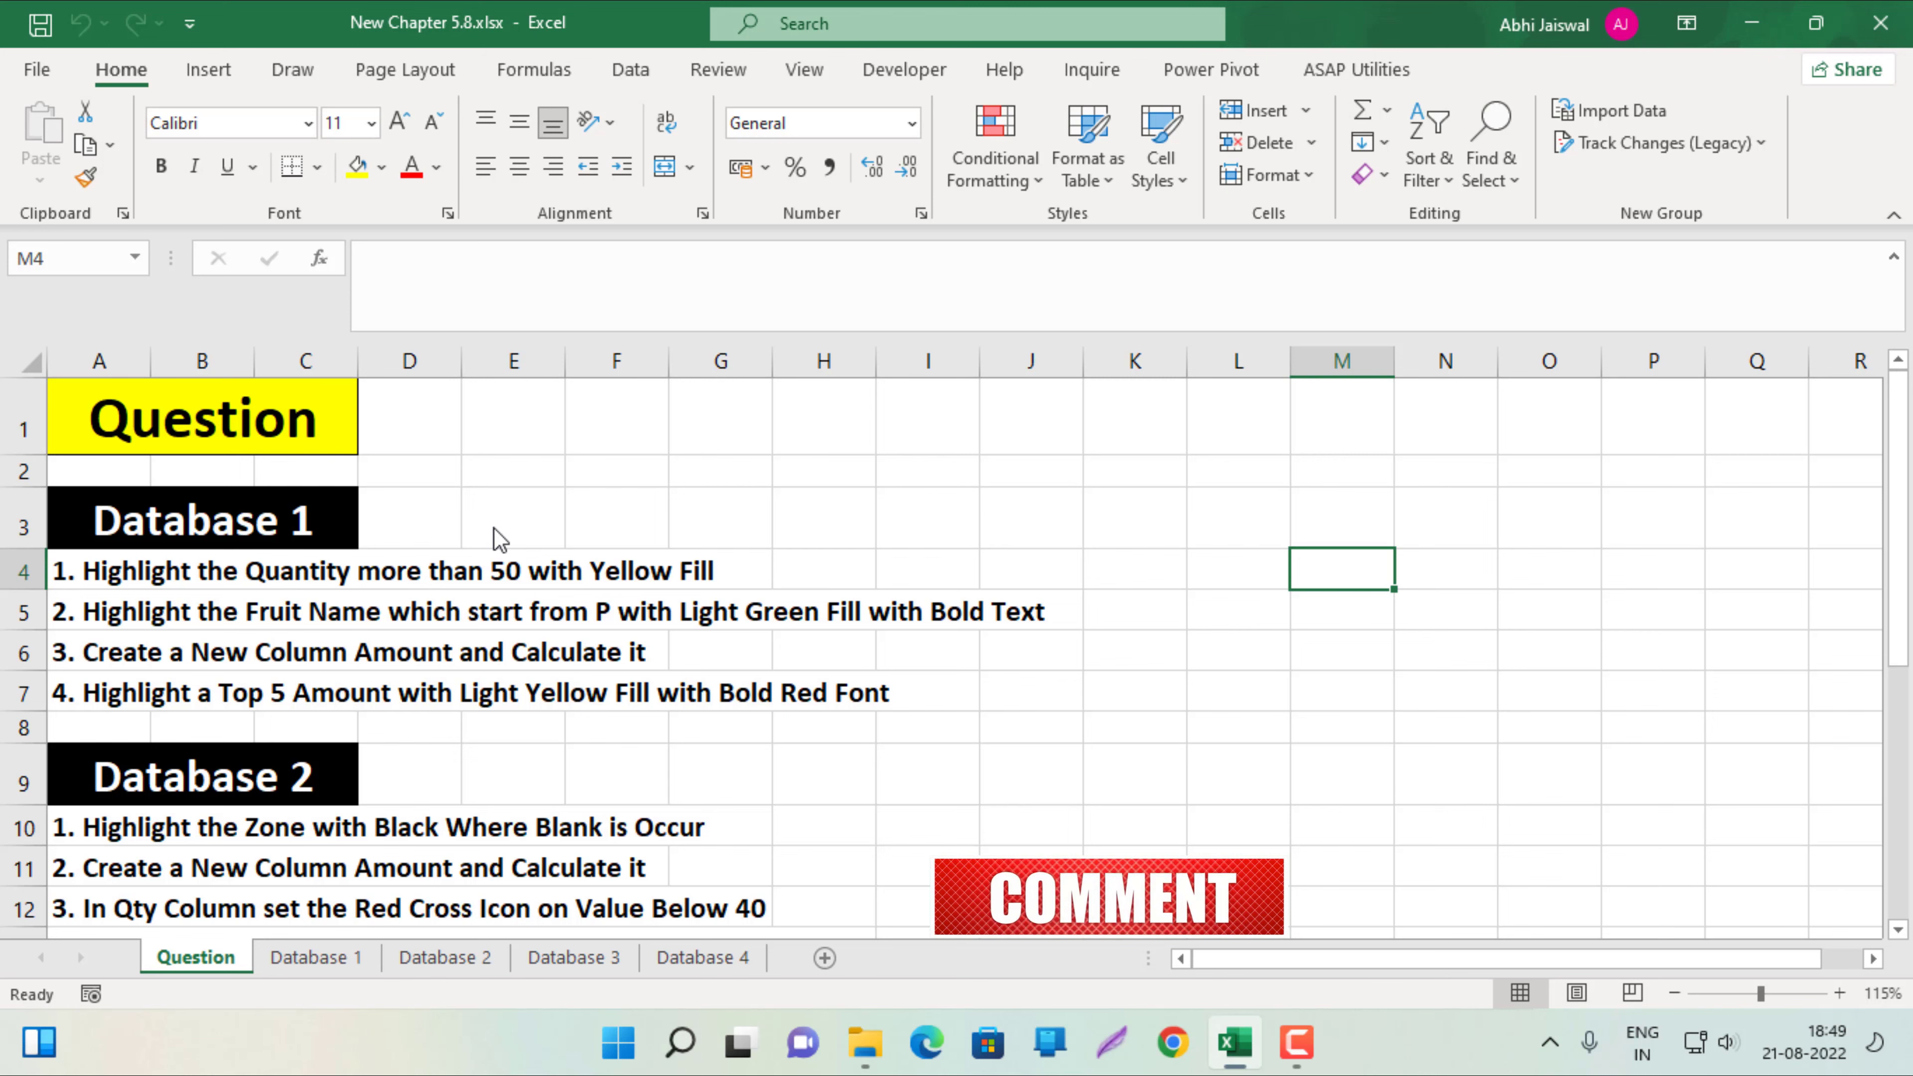
On the Database 1 sheet, select the Quantity values E2:E501.
scroll(342, 614, down, 3)
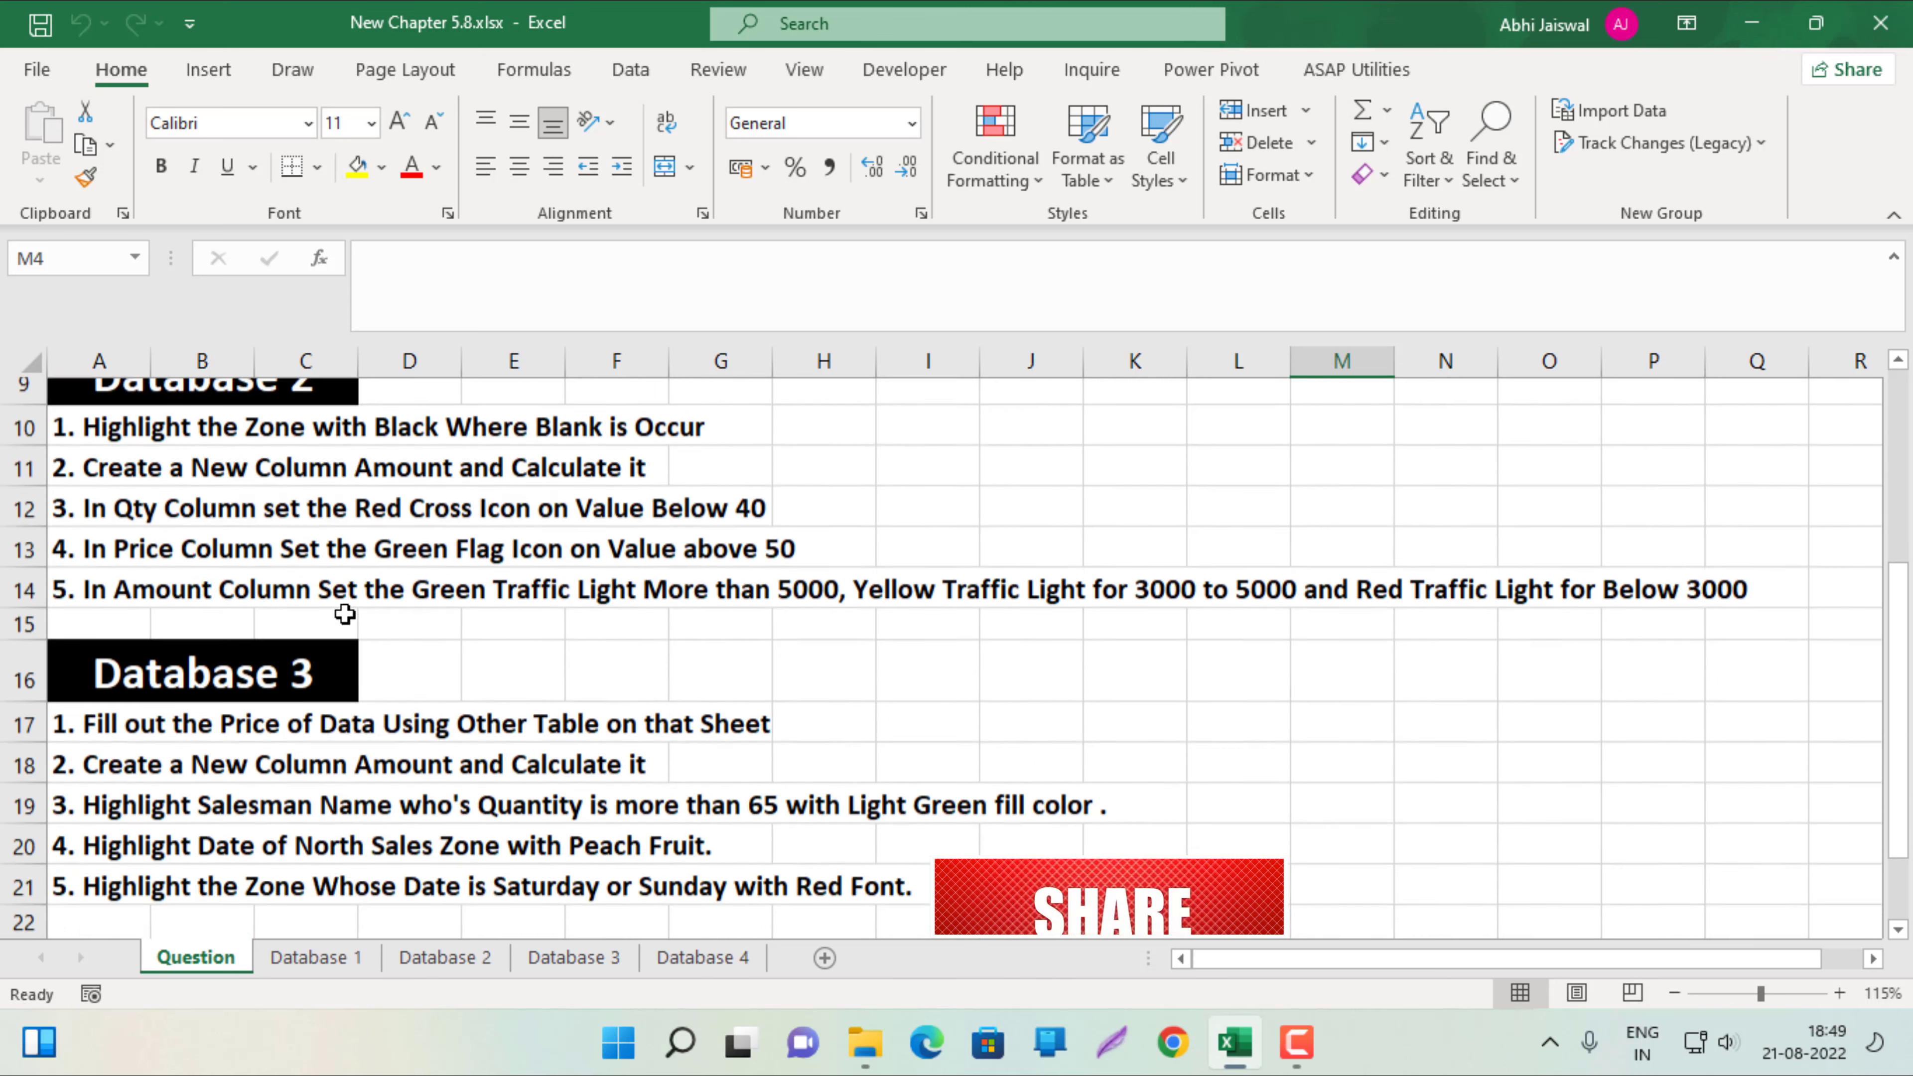
scroll(343, 613, down, 1)
scroll(344, 612, down, 1)
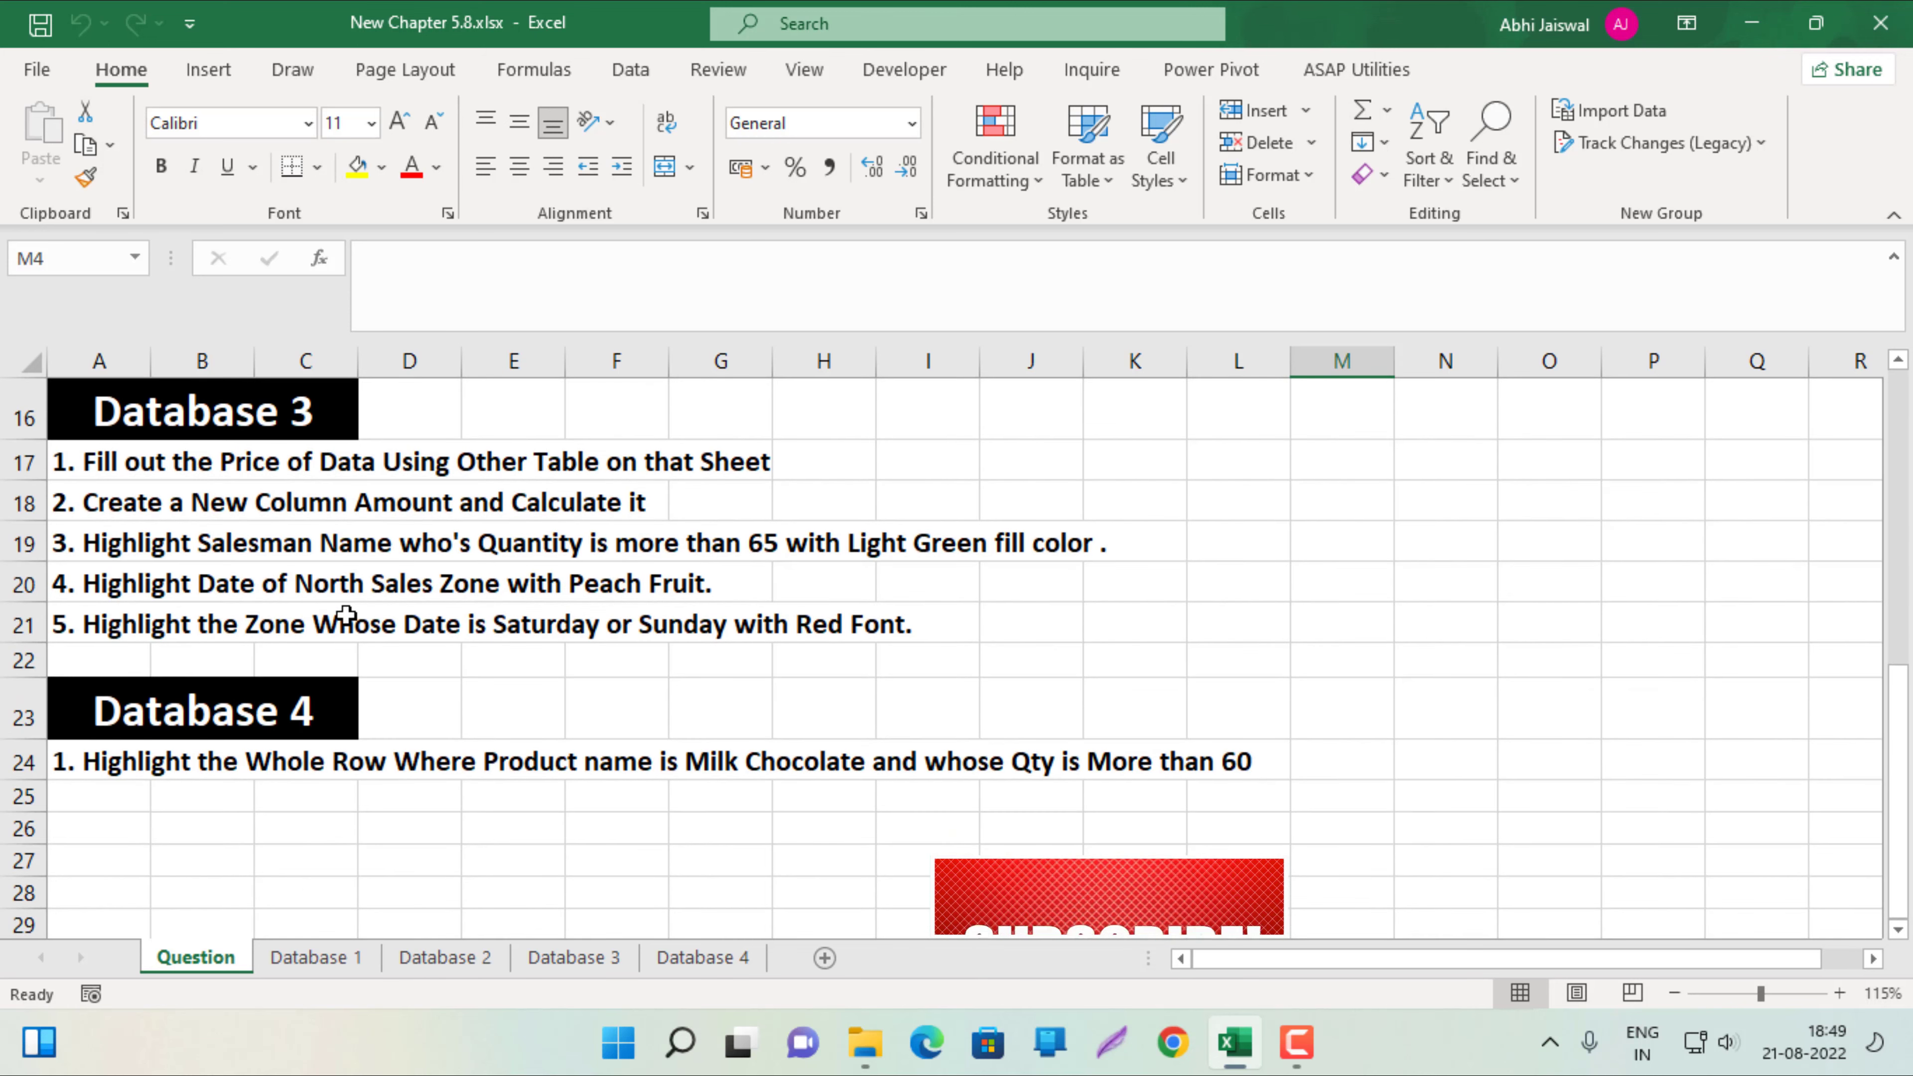
scroll(346, 615, up, 2)
scroll(345, 614, up, 3)
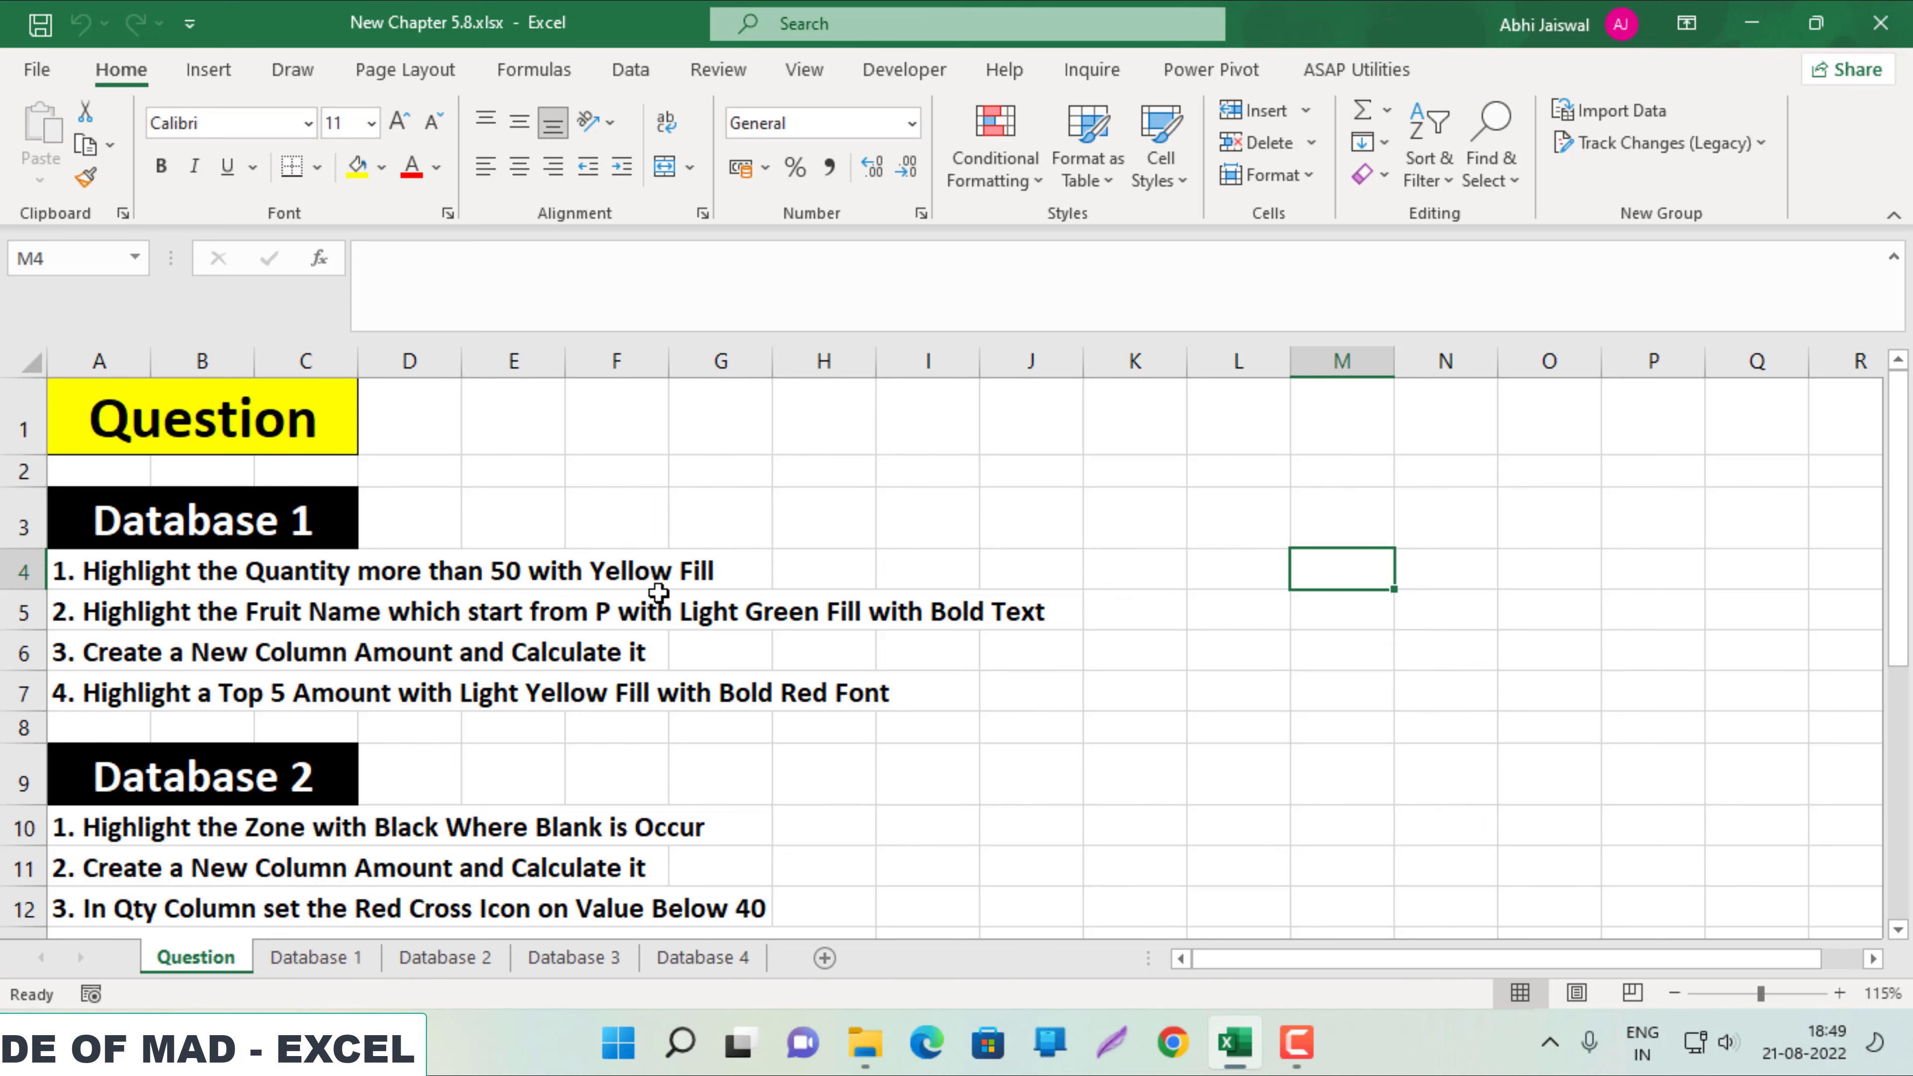
click(302, 961)
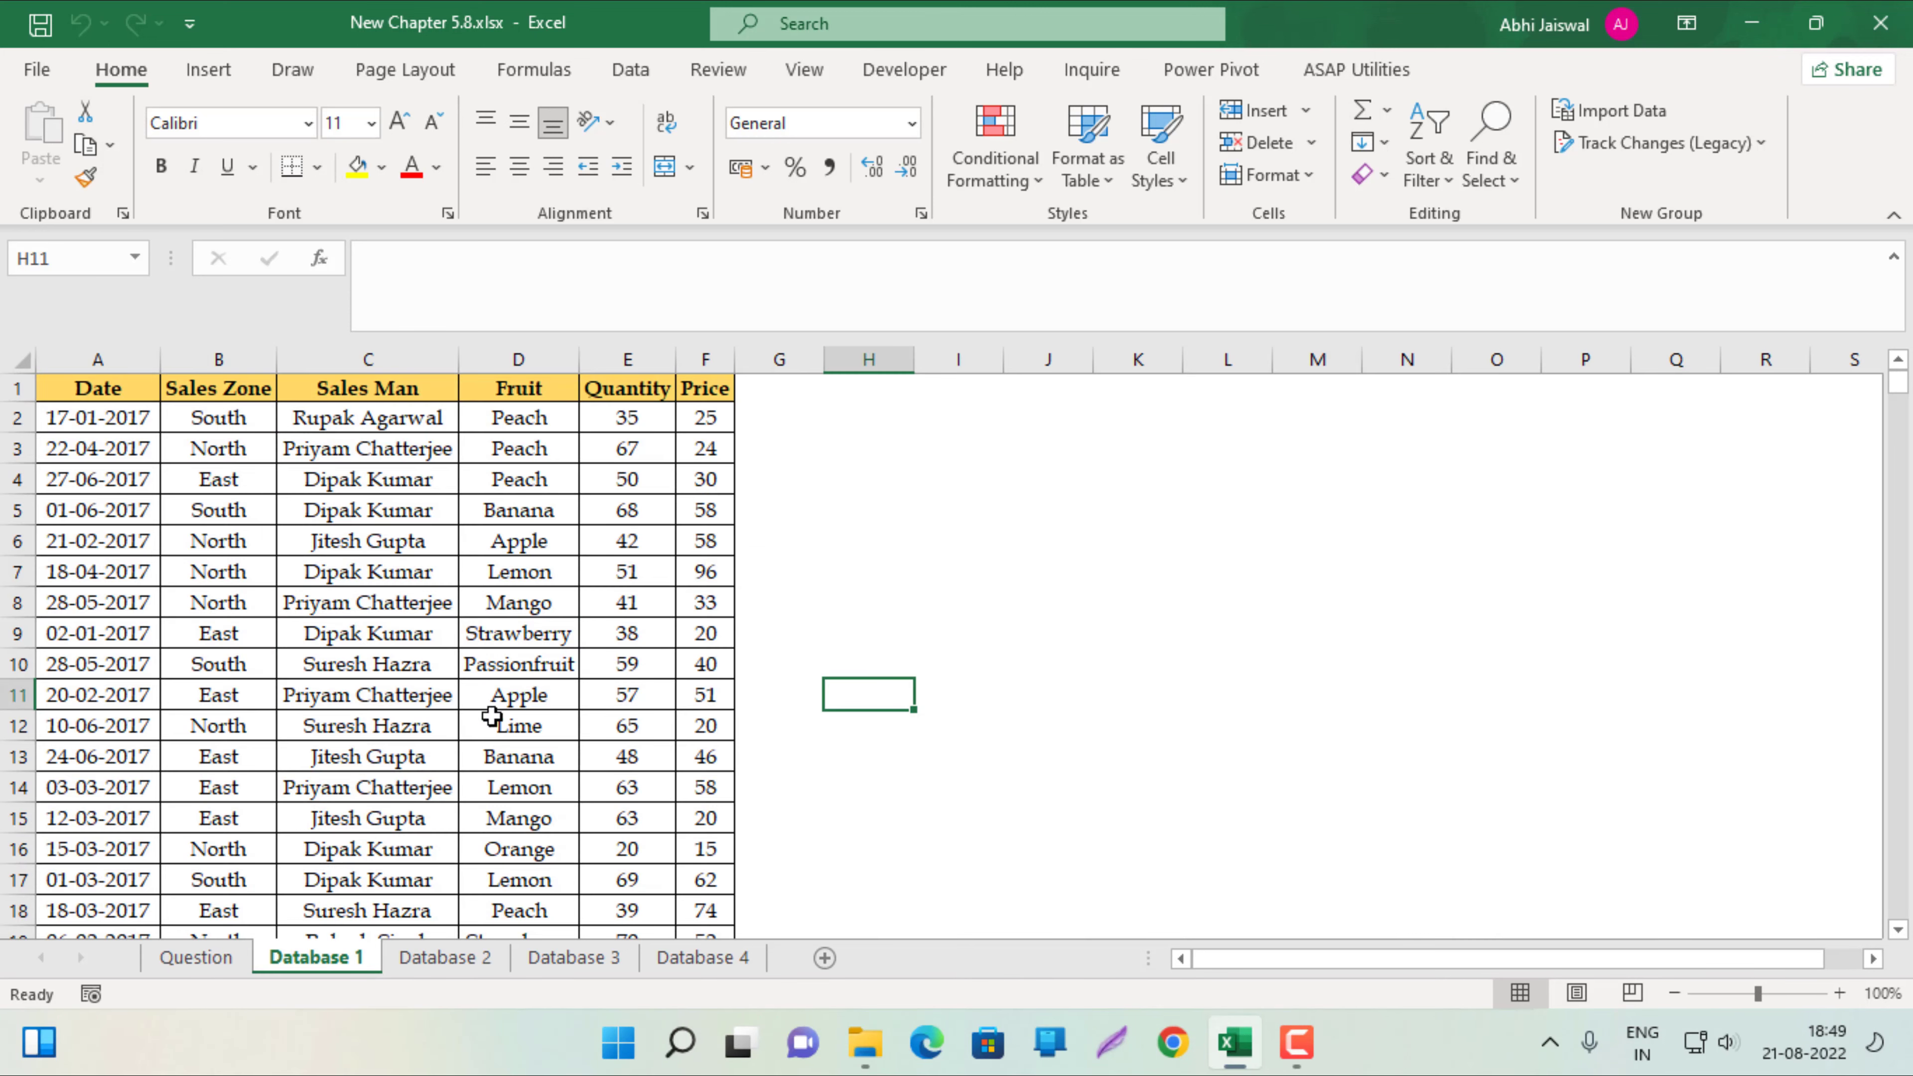
click(614, 420)
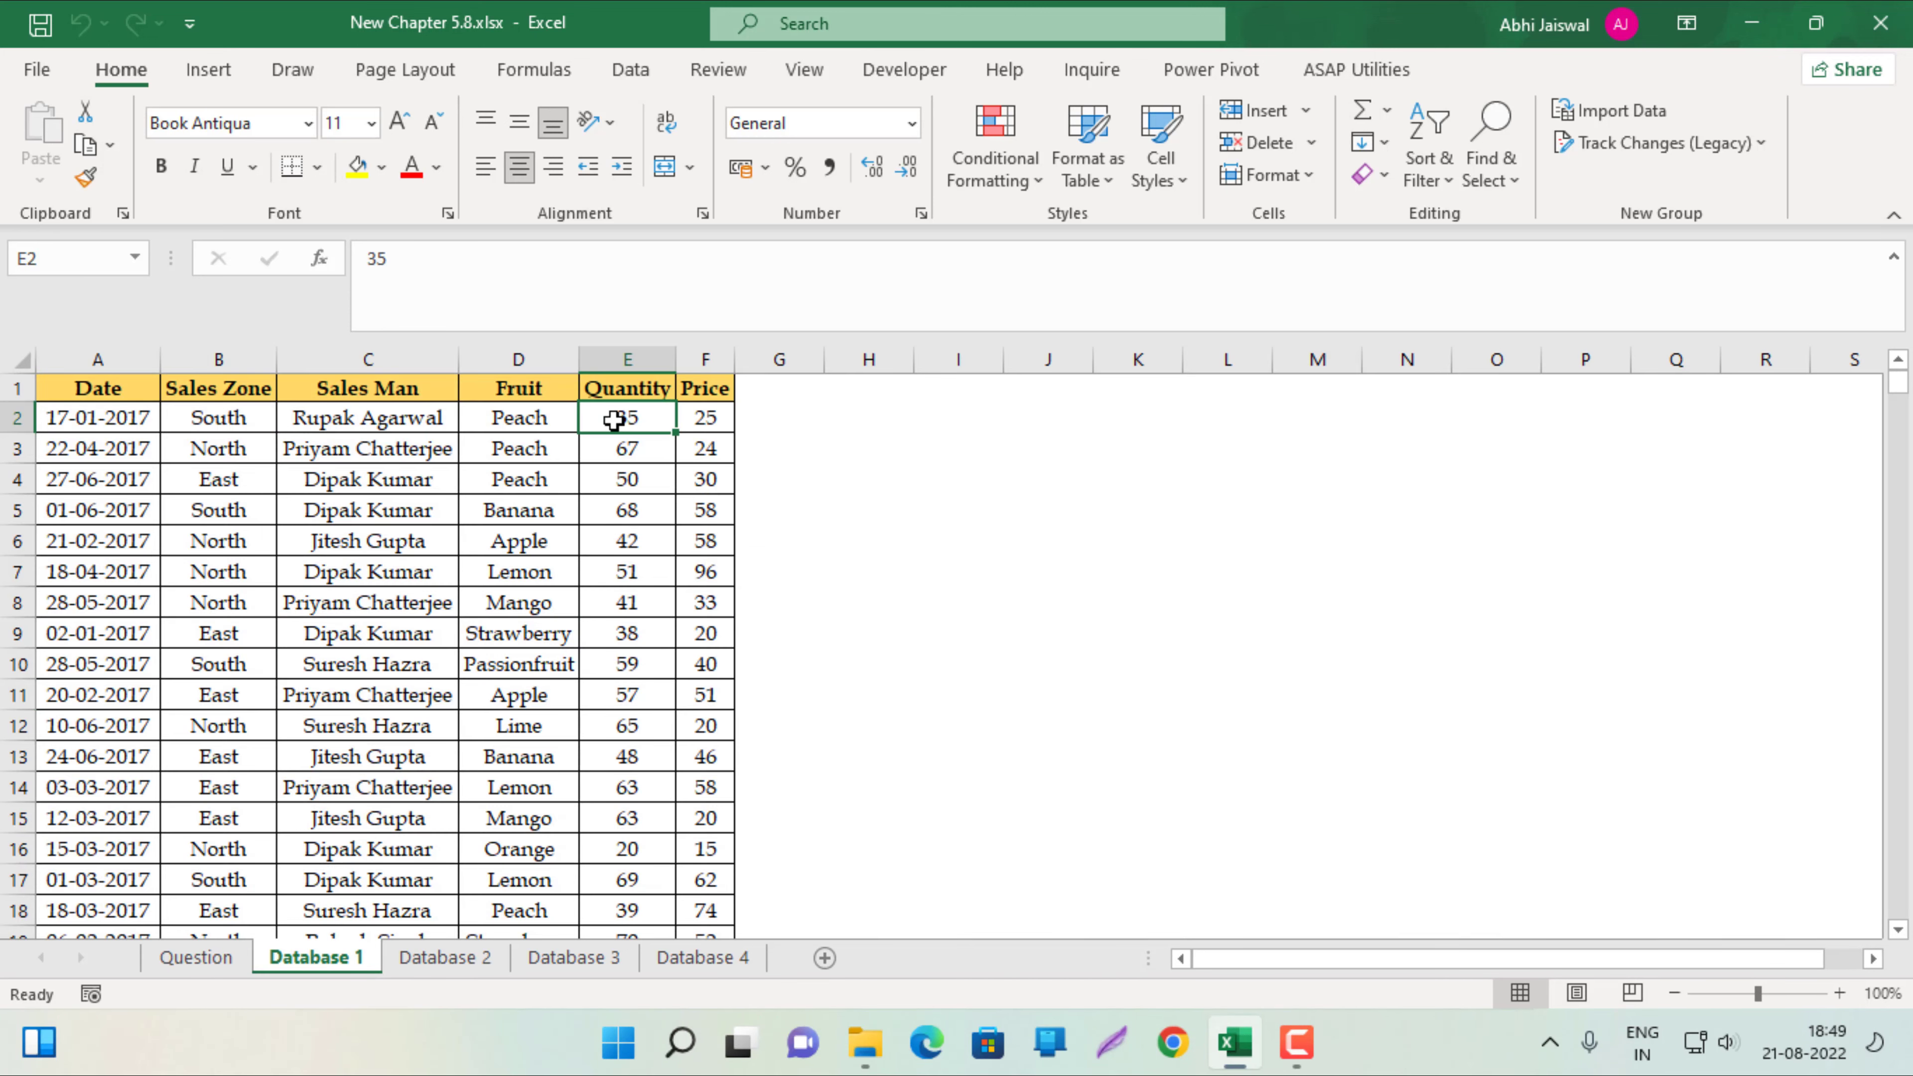
key(ctrl+shift+Down)
key(ctrl+BackSpace)
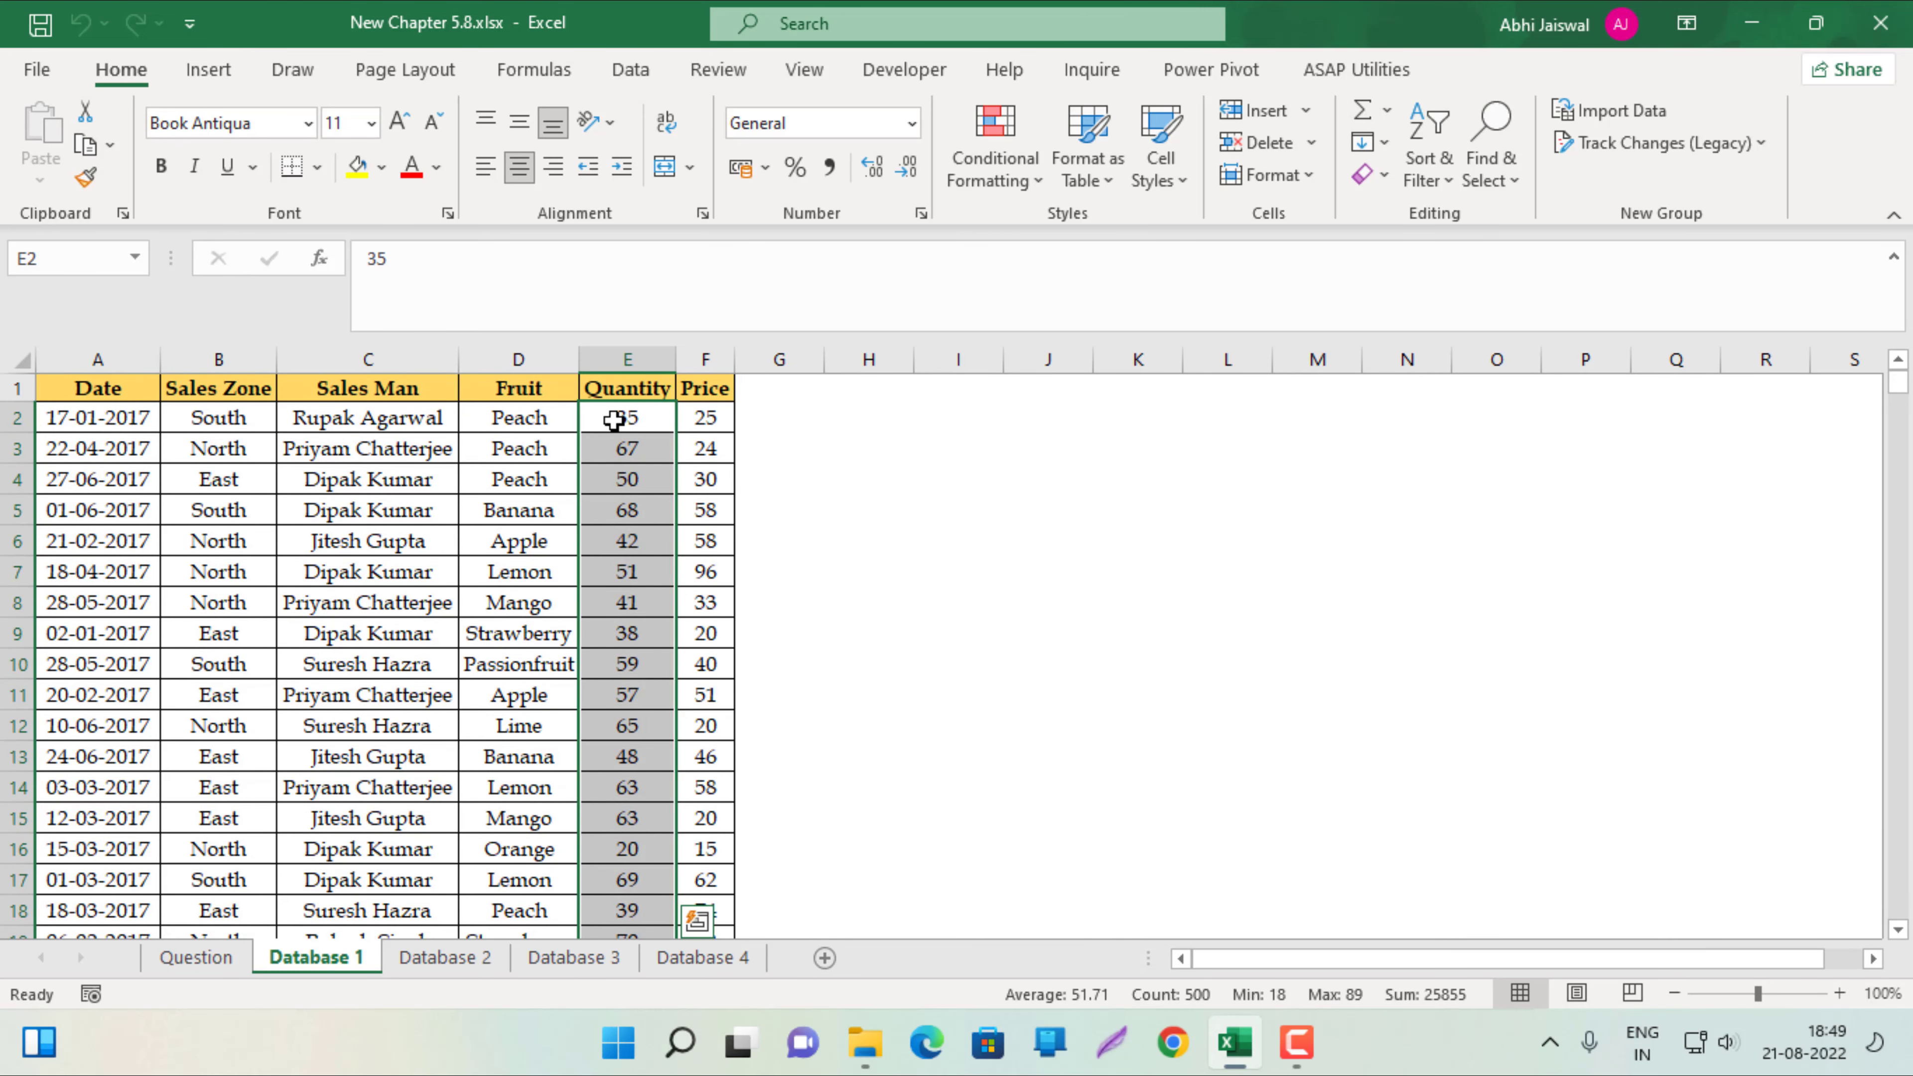
Start a Greater Than highlight rule with a threshold of 50.
click(1001, 151)
mouse_move(1079, 237)
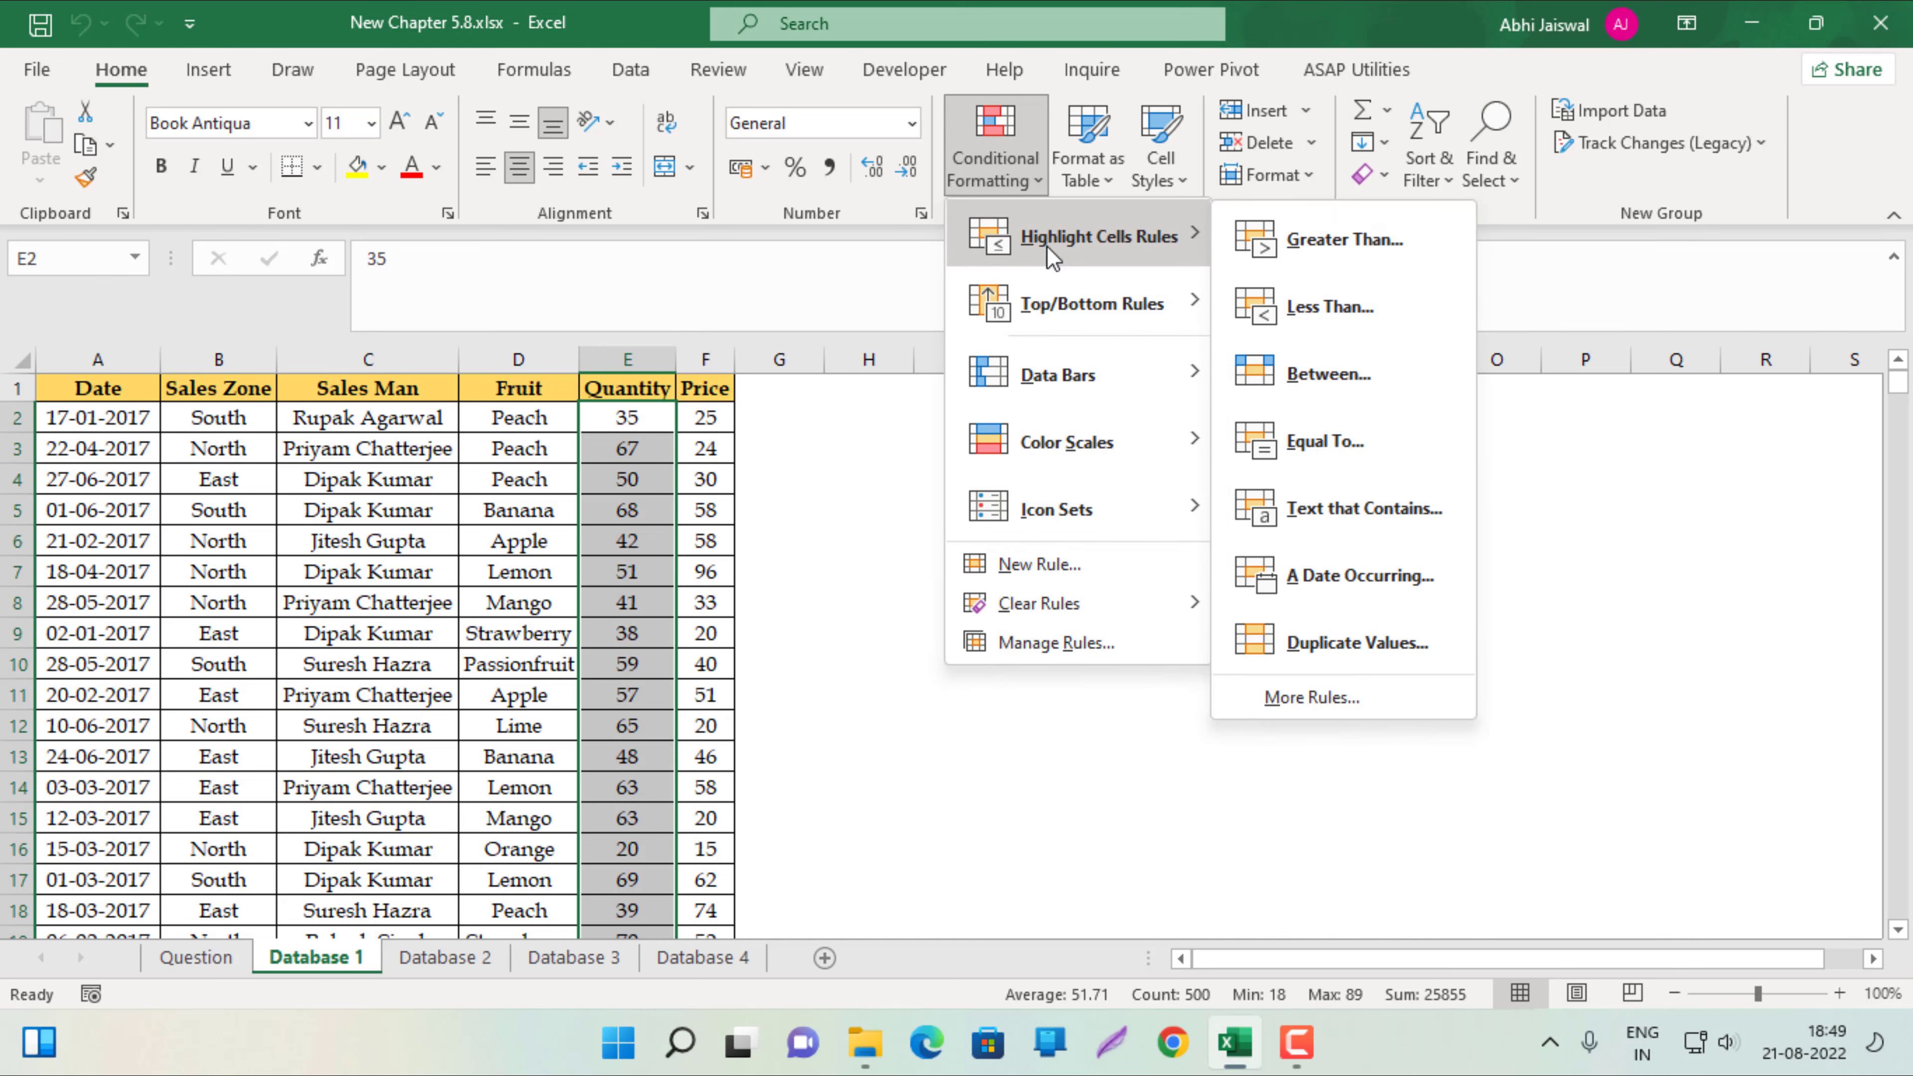
click(1350, 245)
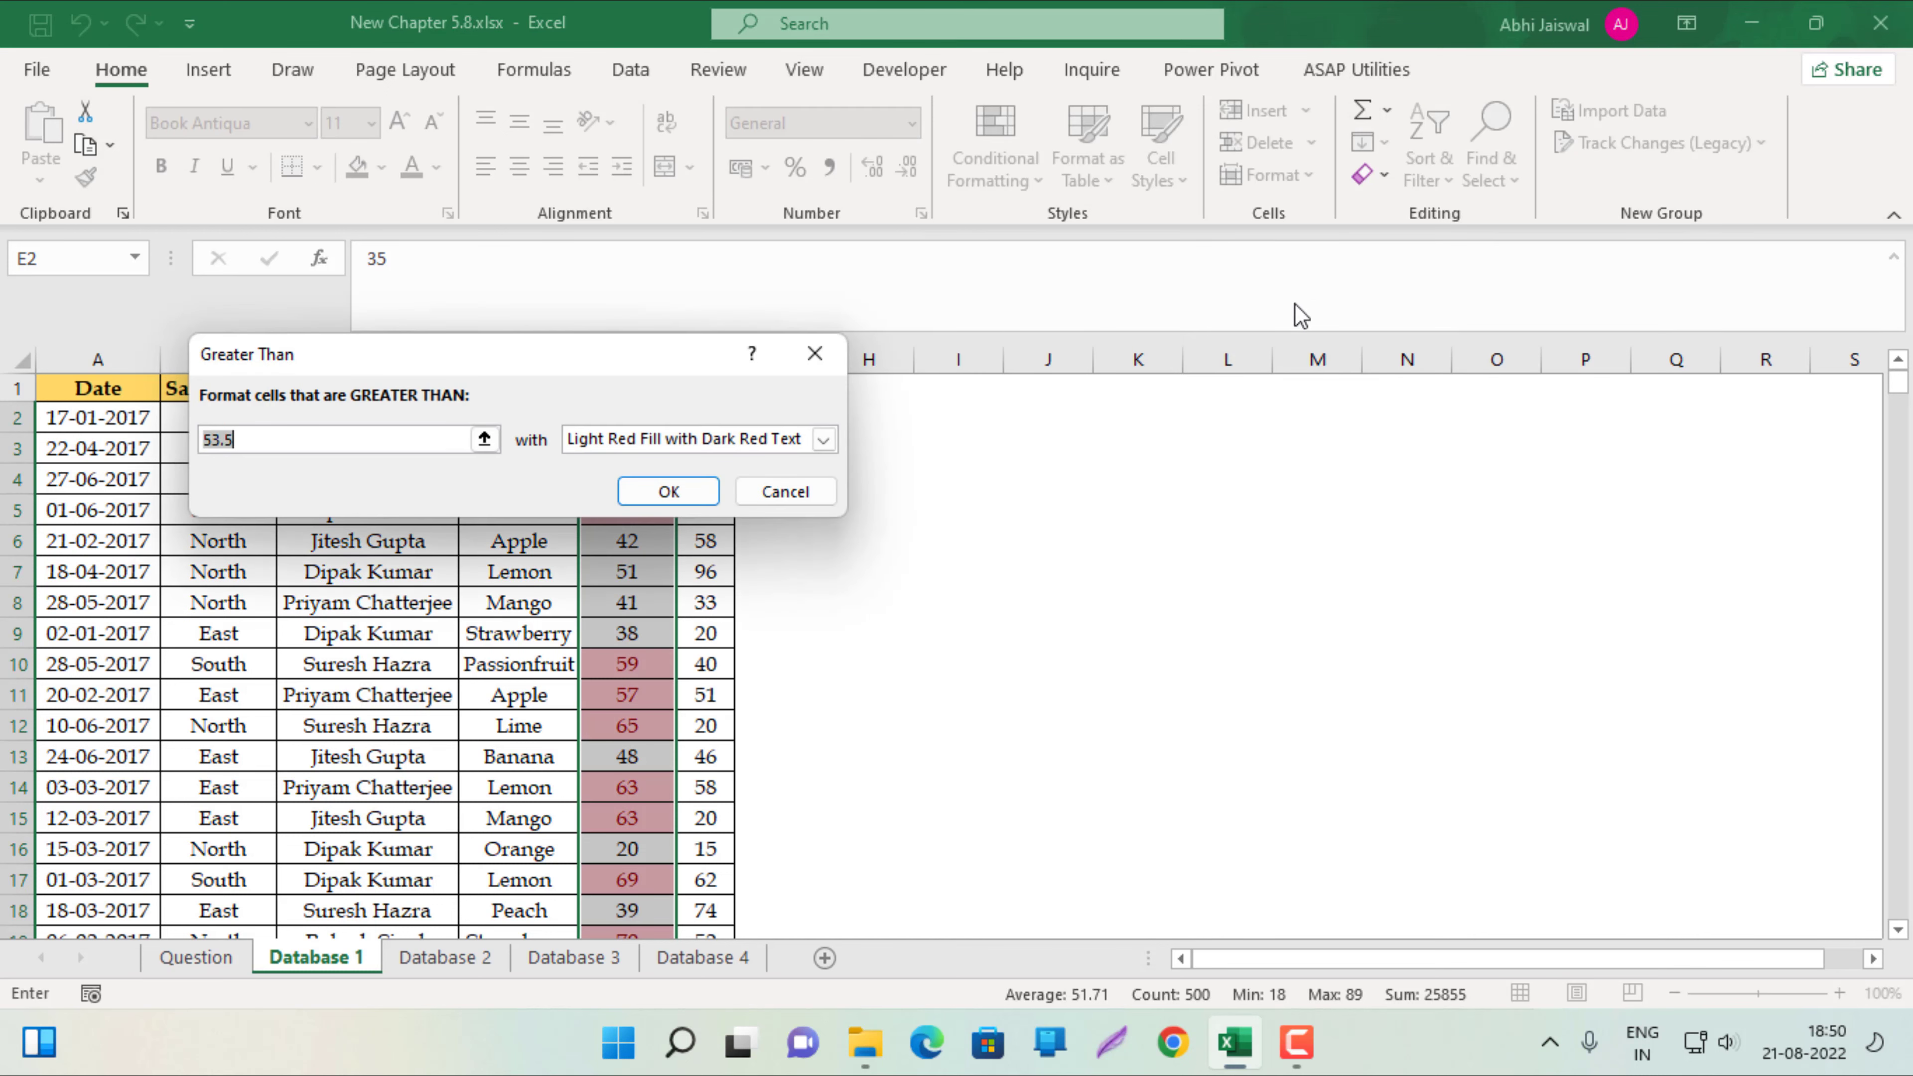
click(193, 961)
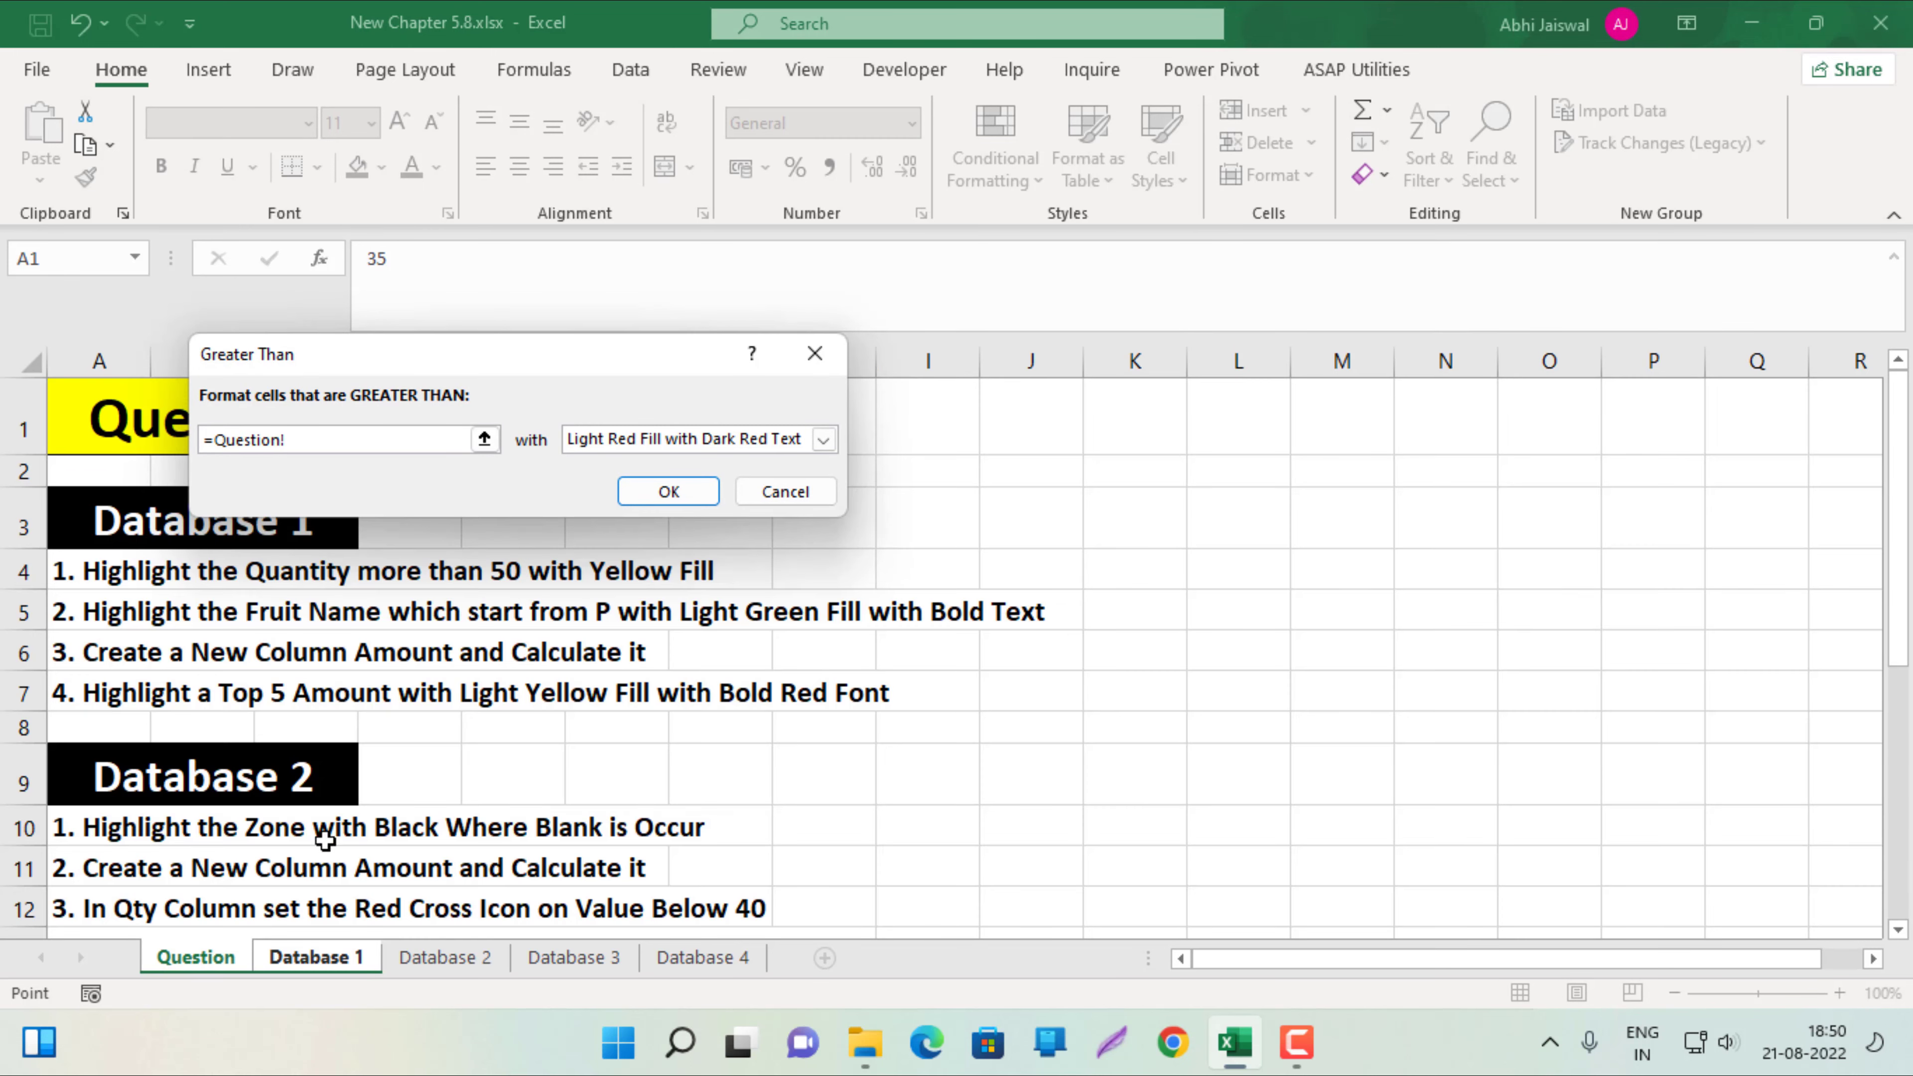
click(331, 960)
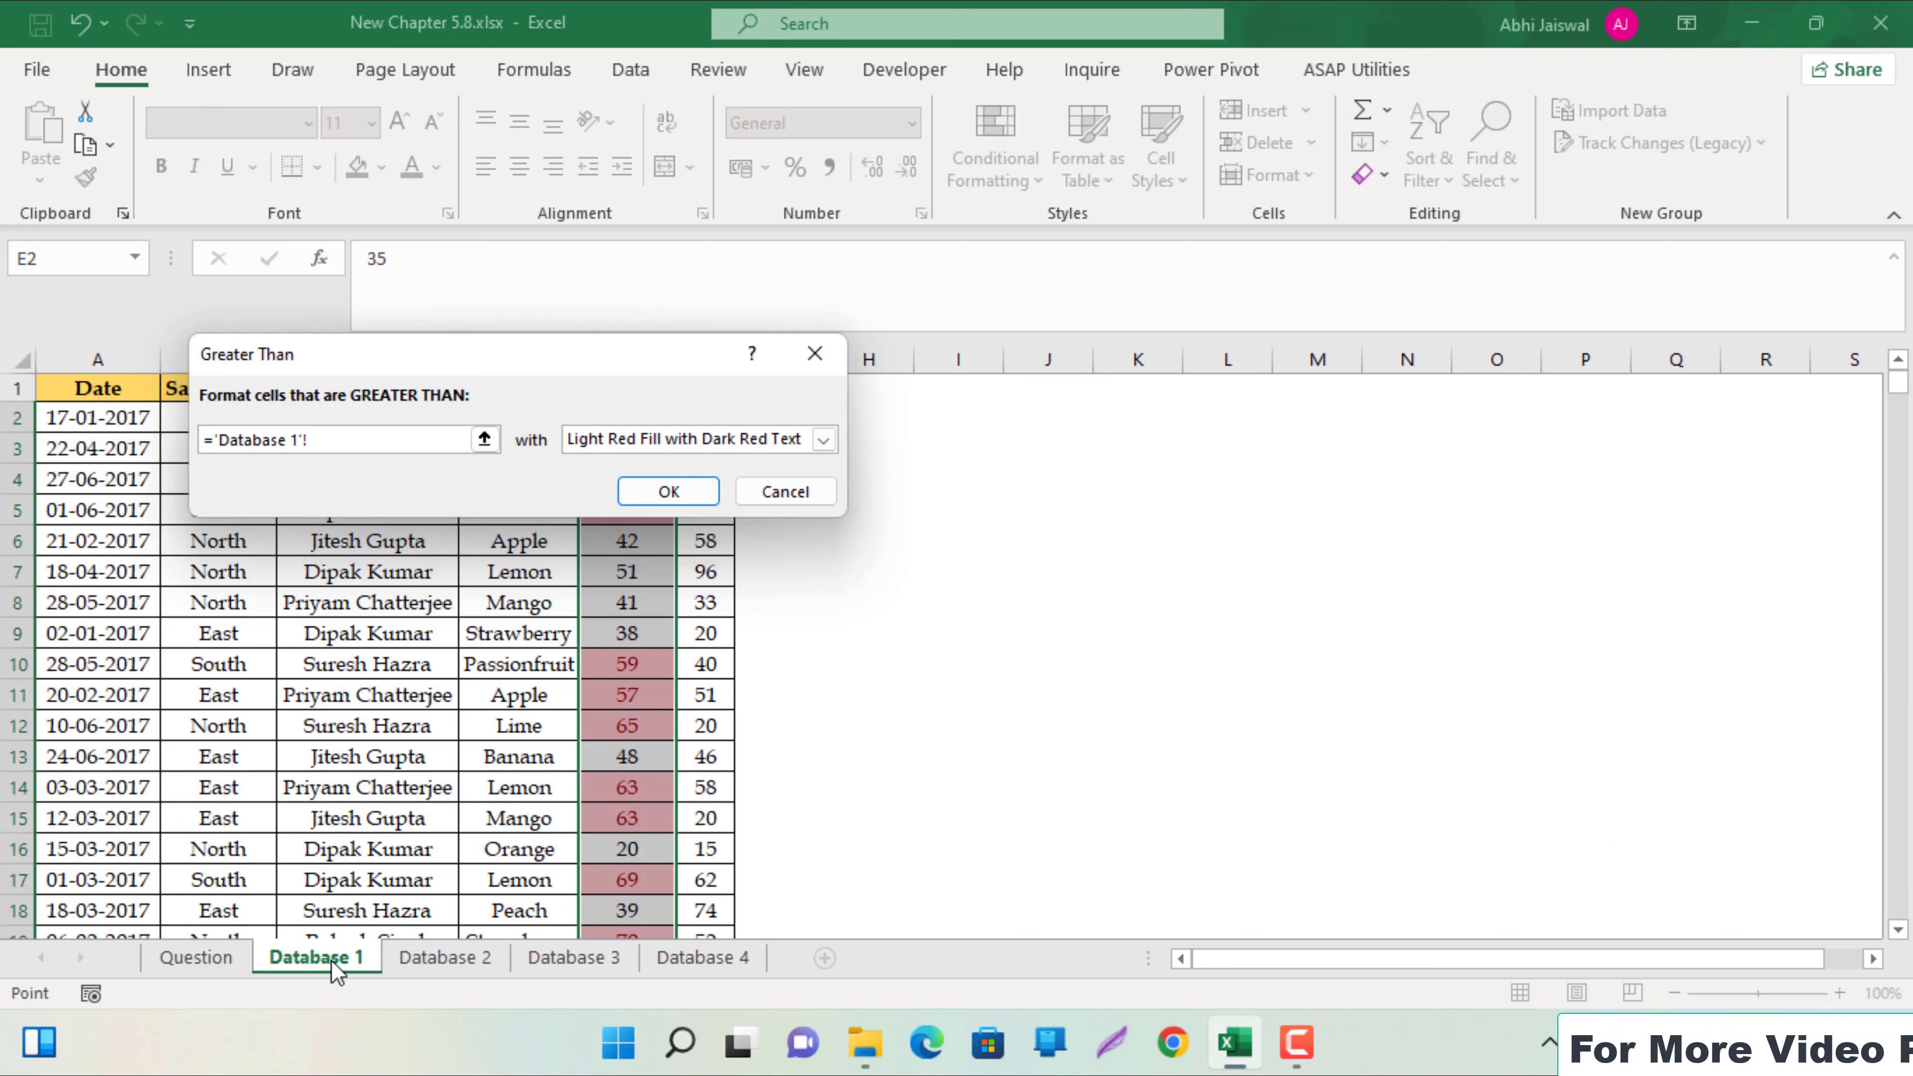
text(5)
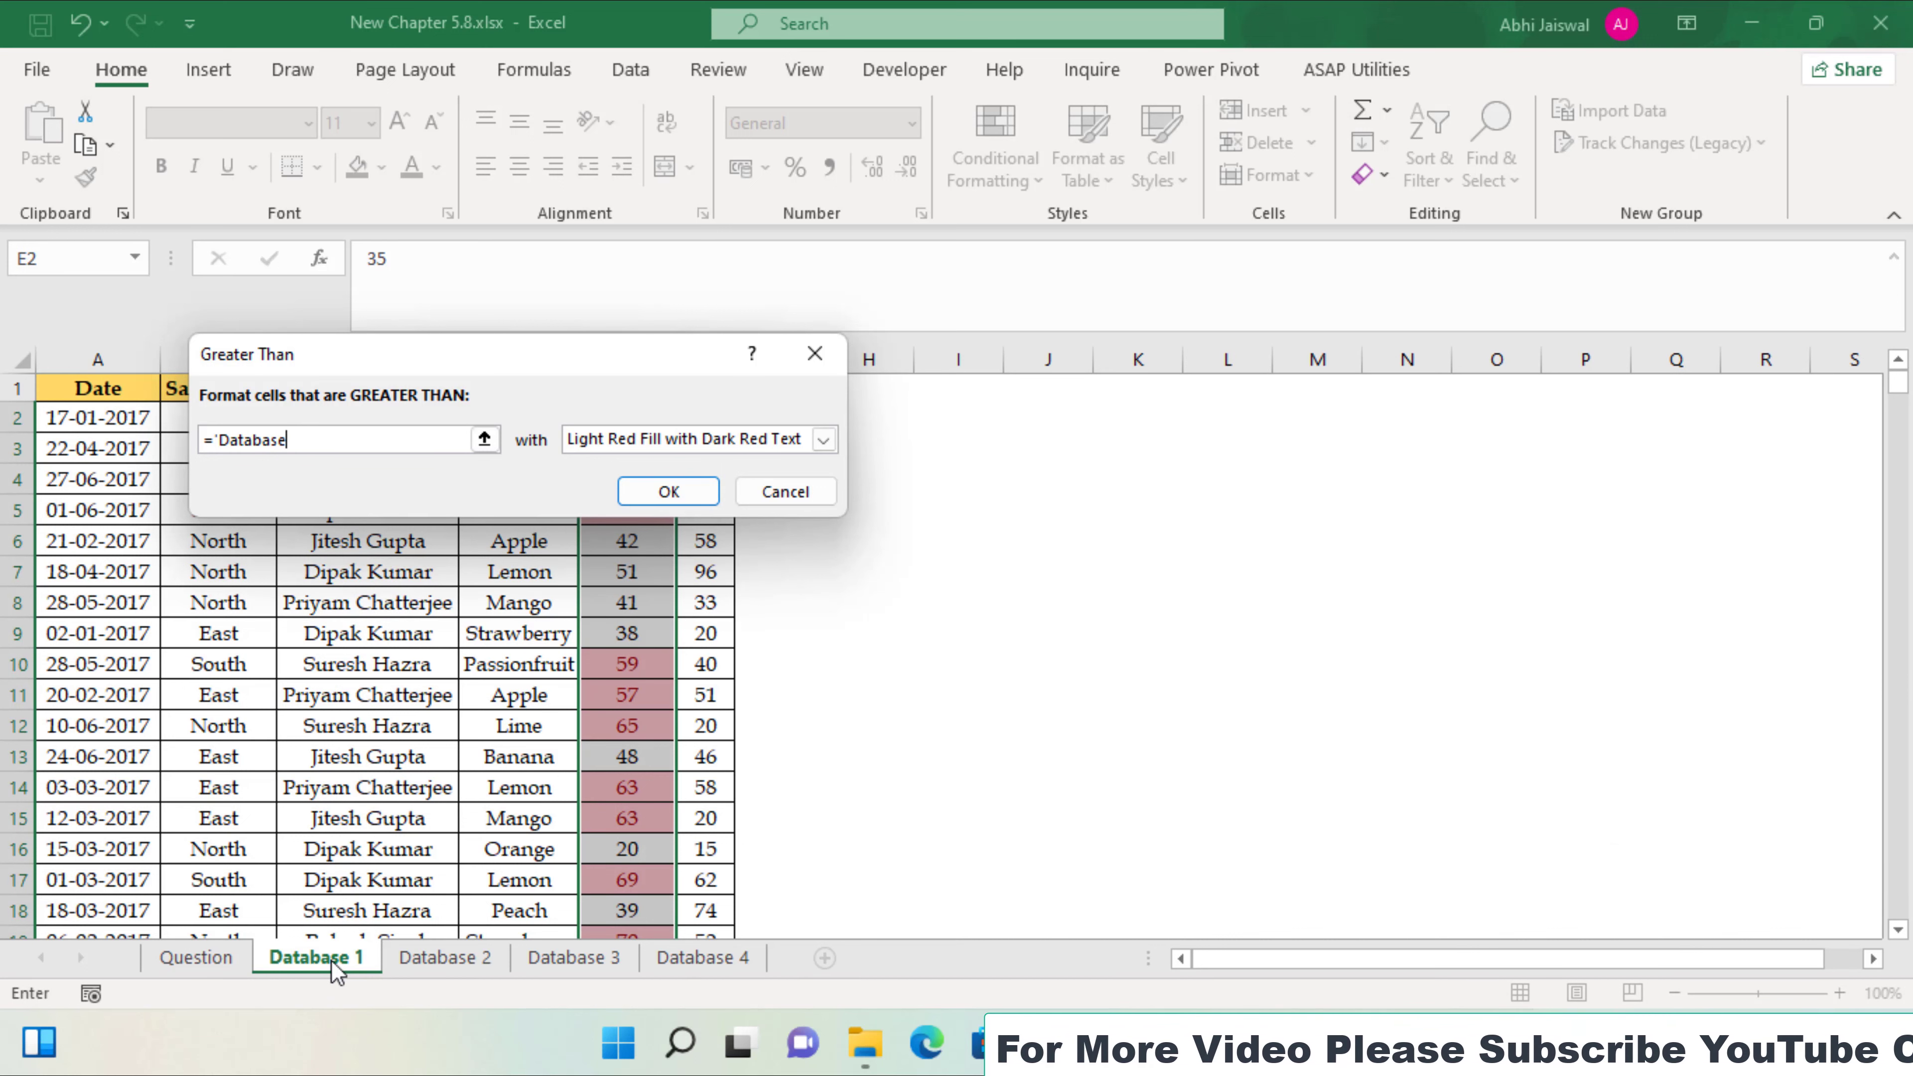
key(ctrl+a)
key(BackSpace)
text(50)
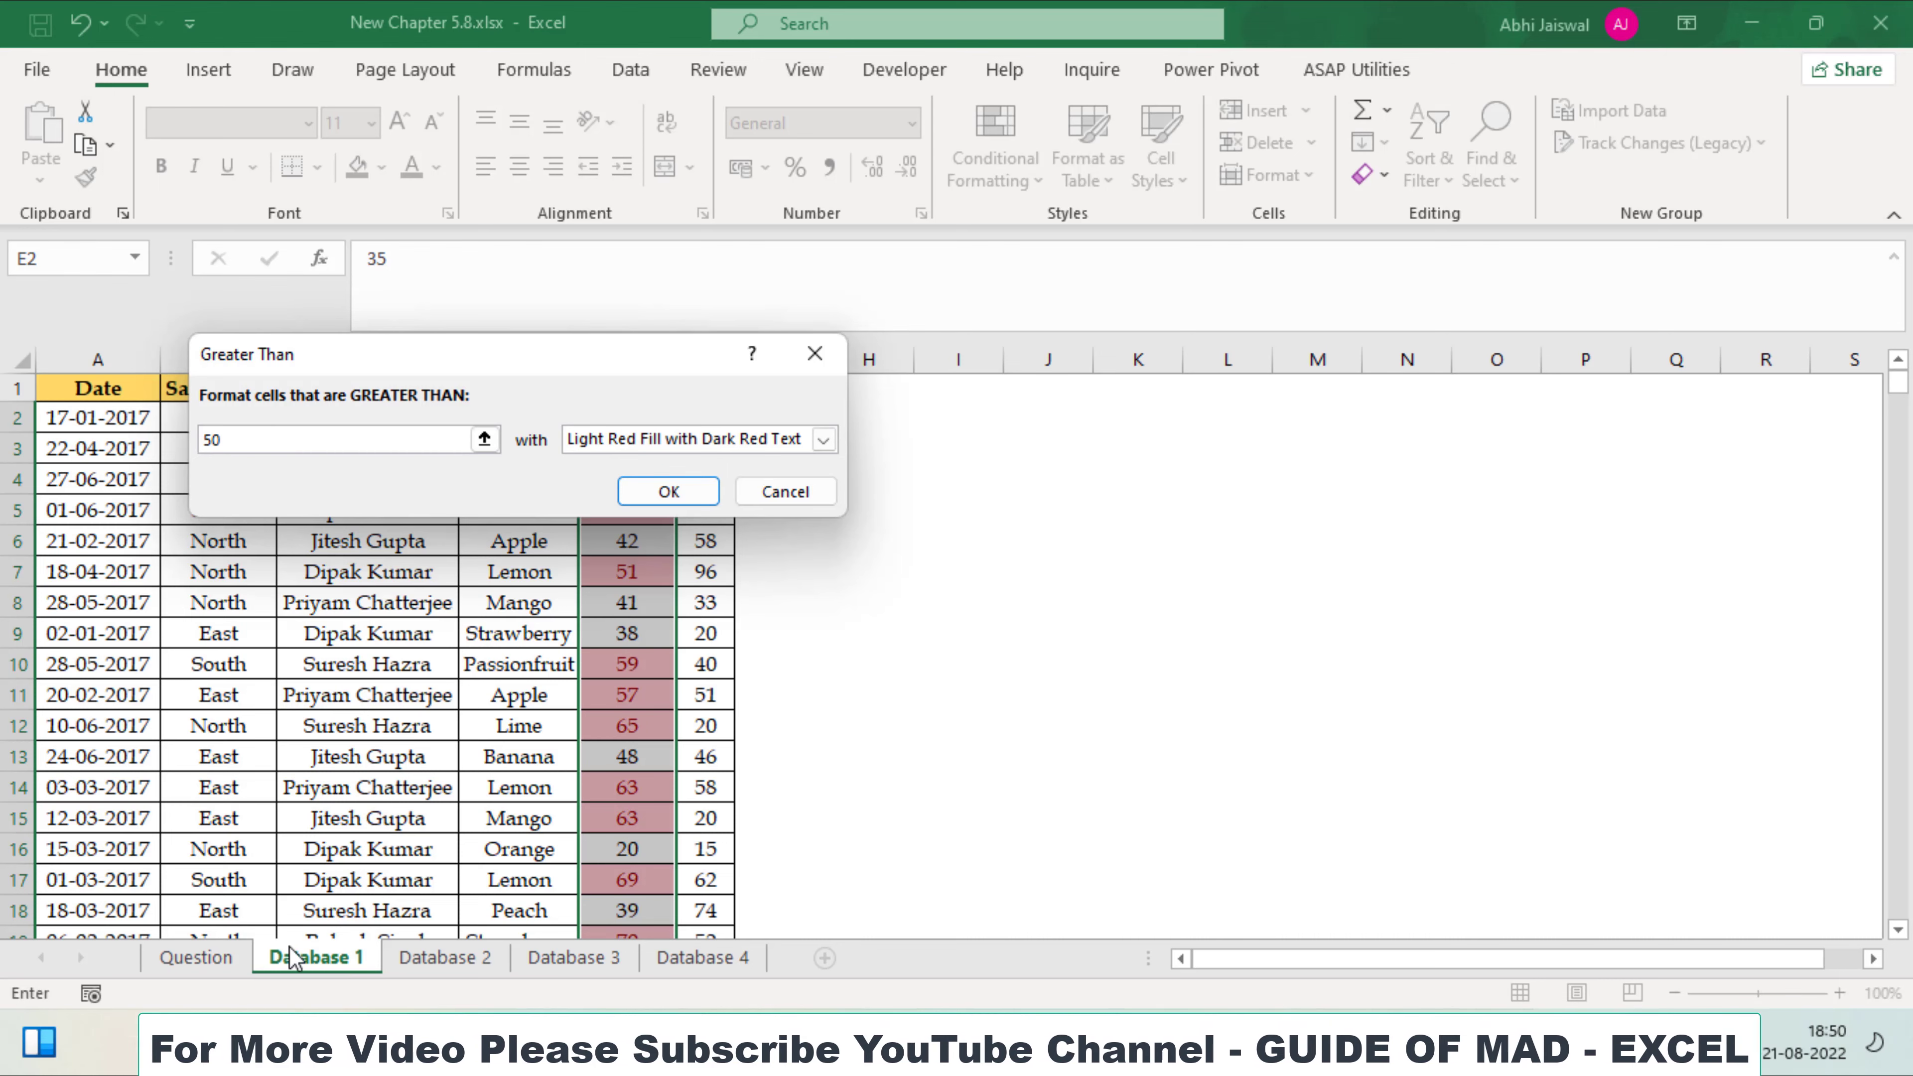
Give the greater-than-50 rule a custom yellow fill and apply it.
click(748, 440)
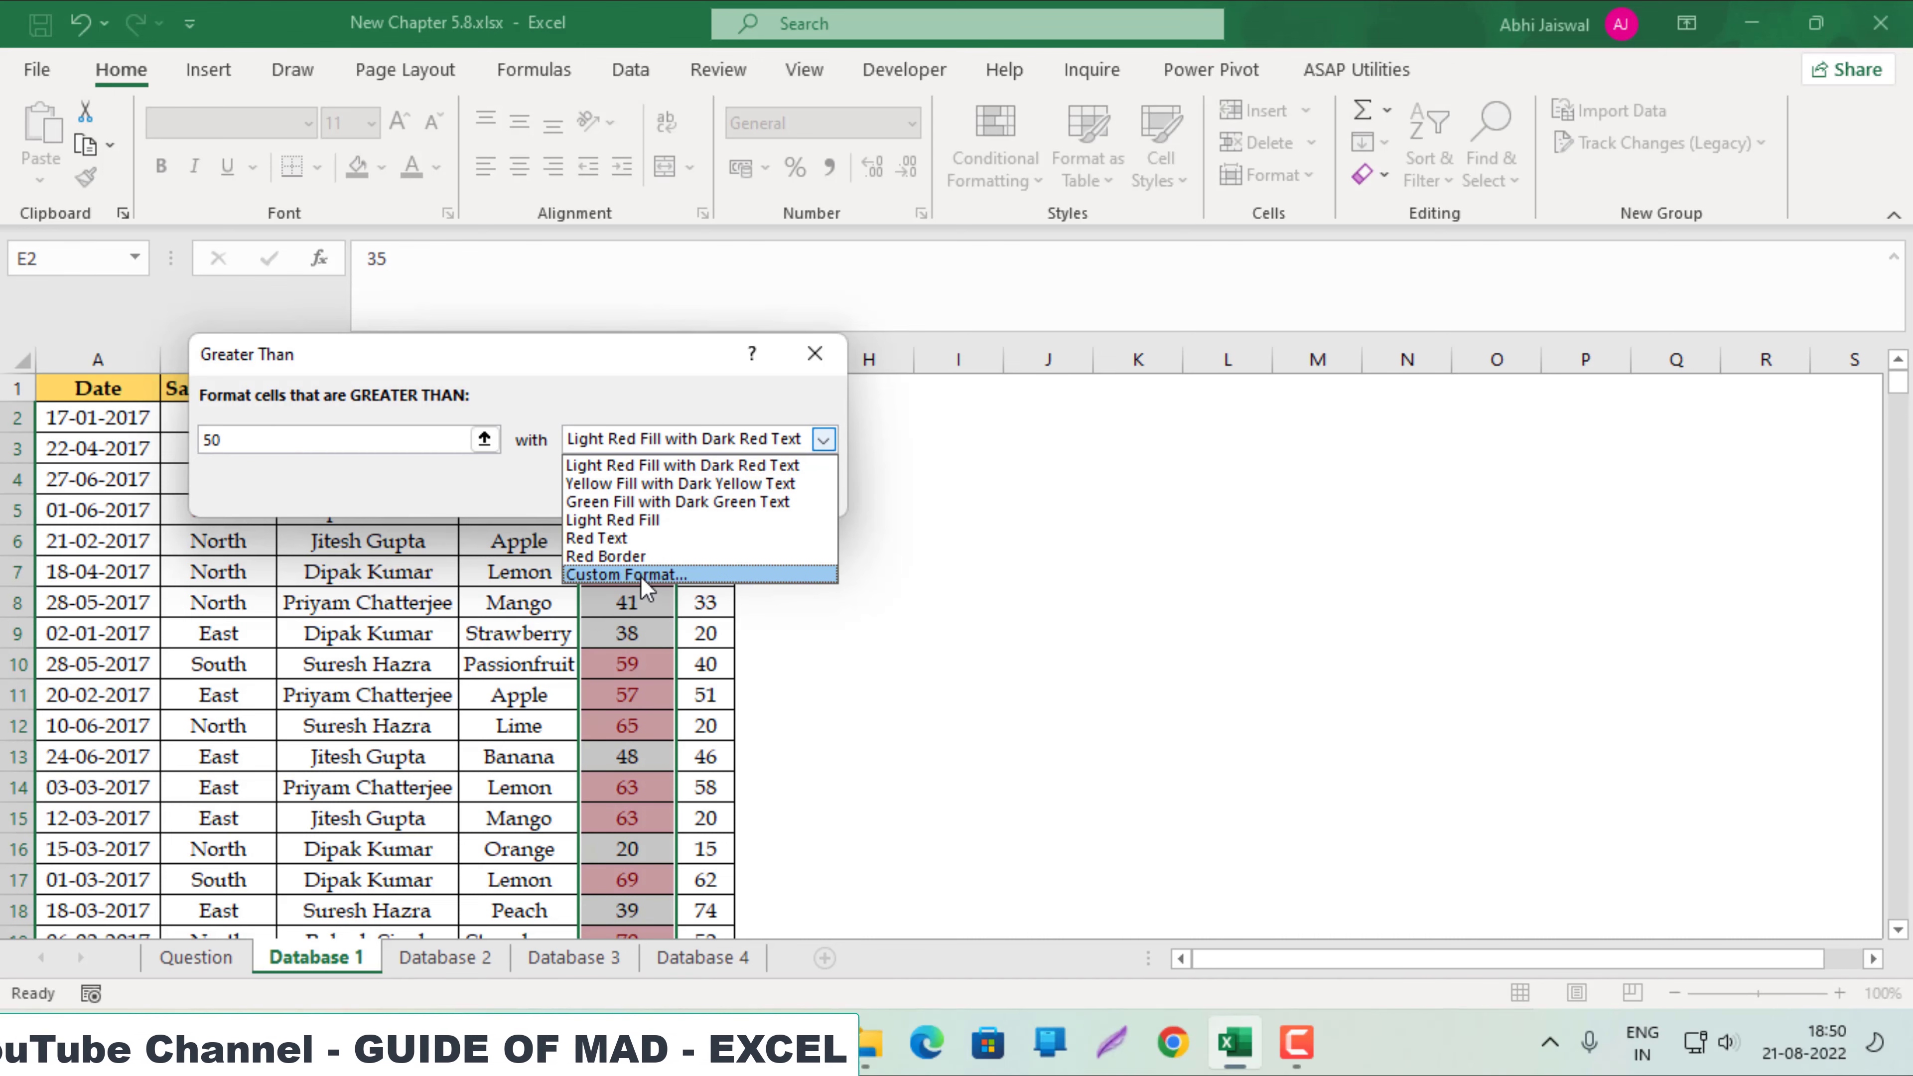
click(626, 574)
click(426, 85)
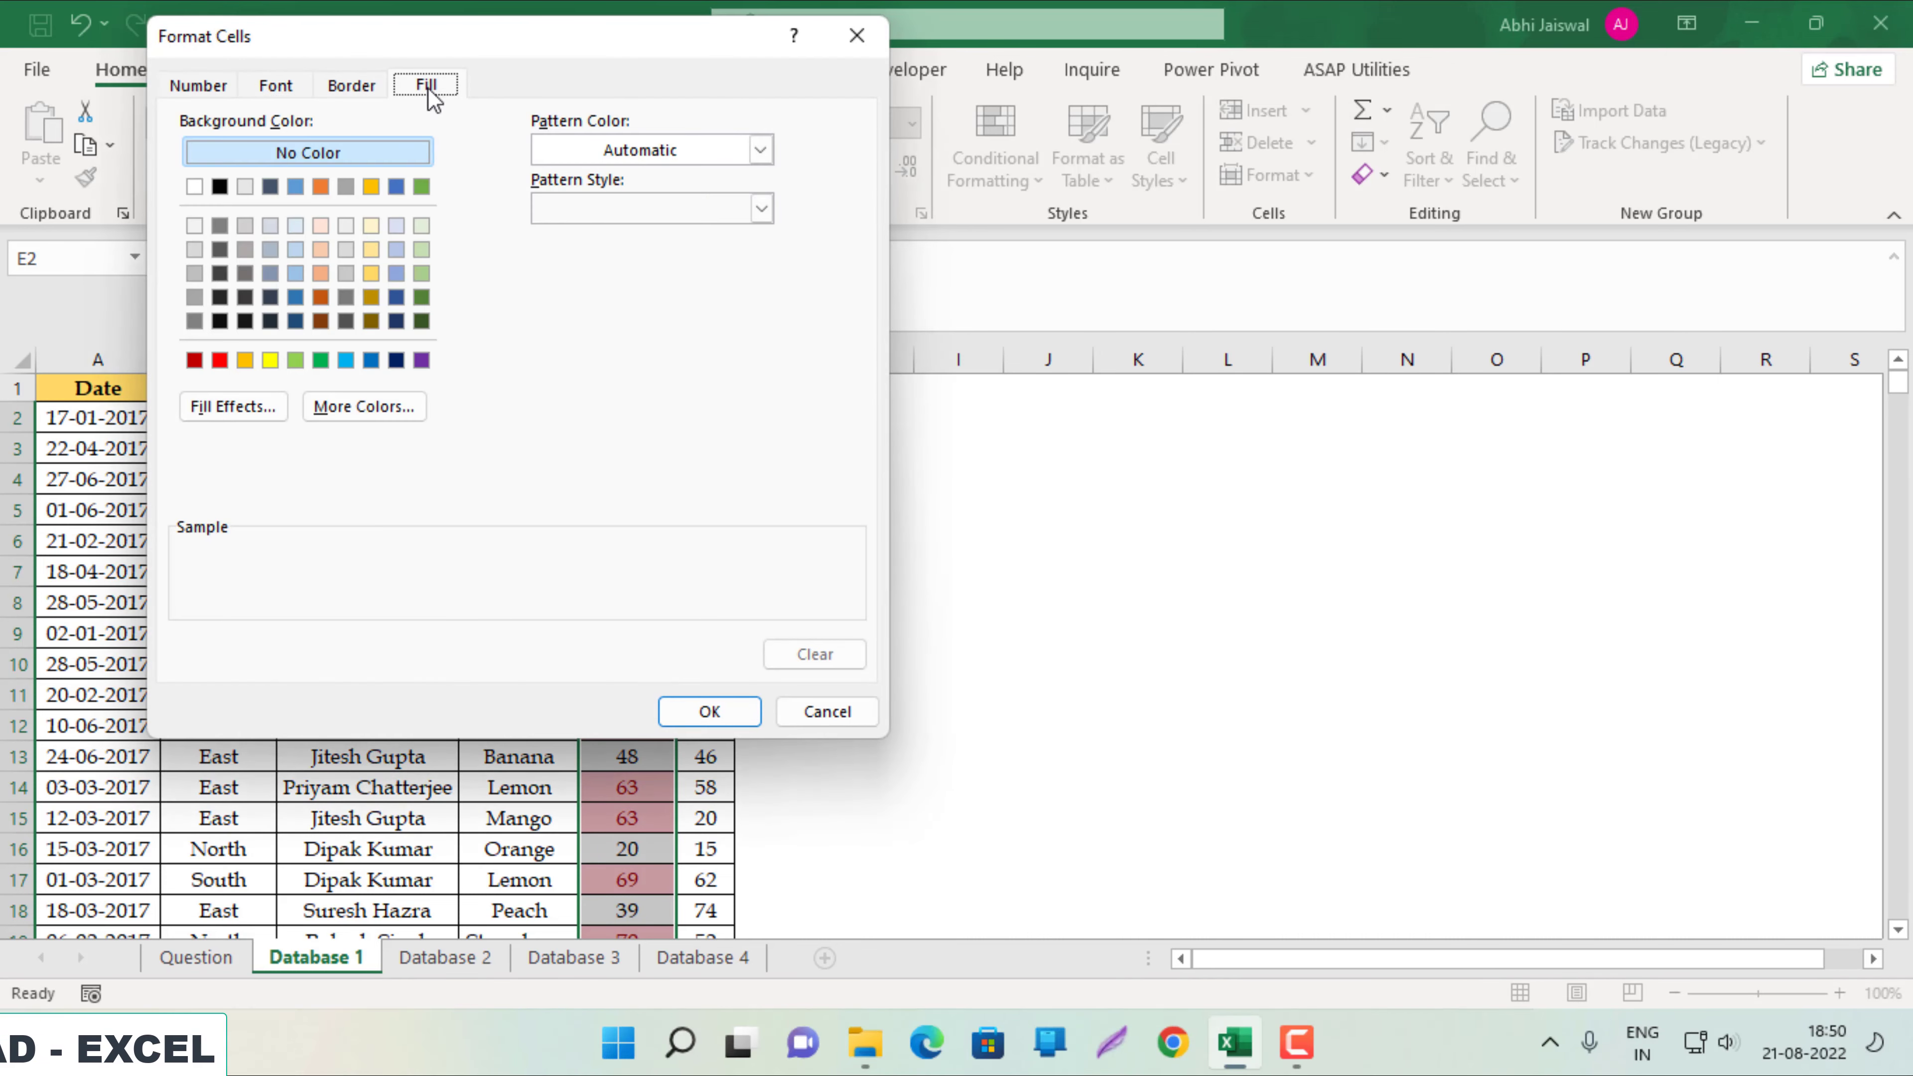
click(269, 361)
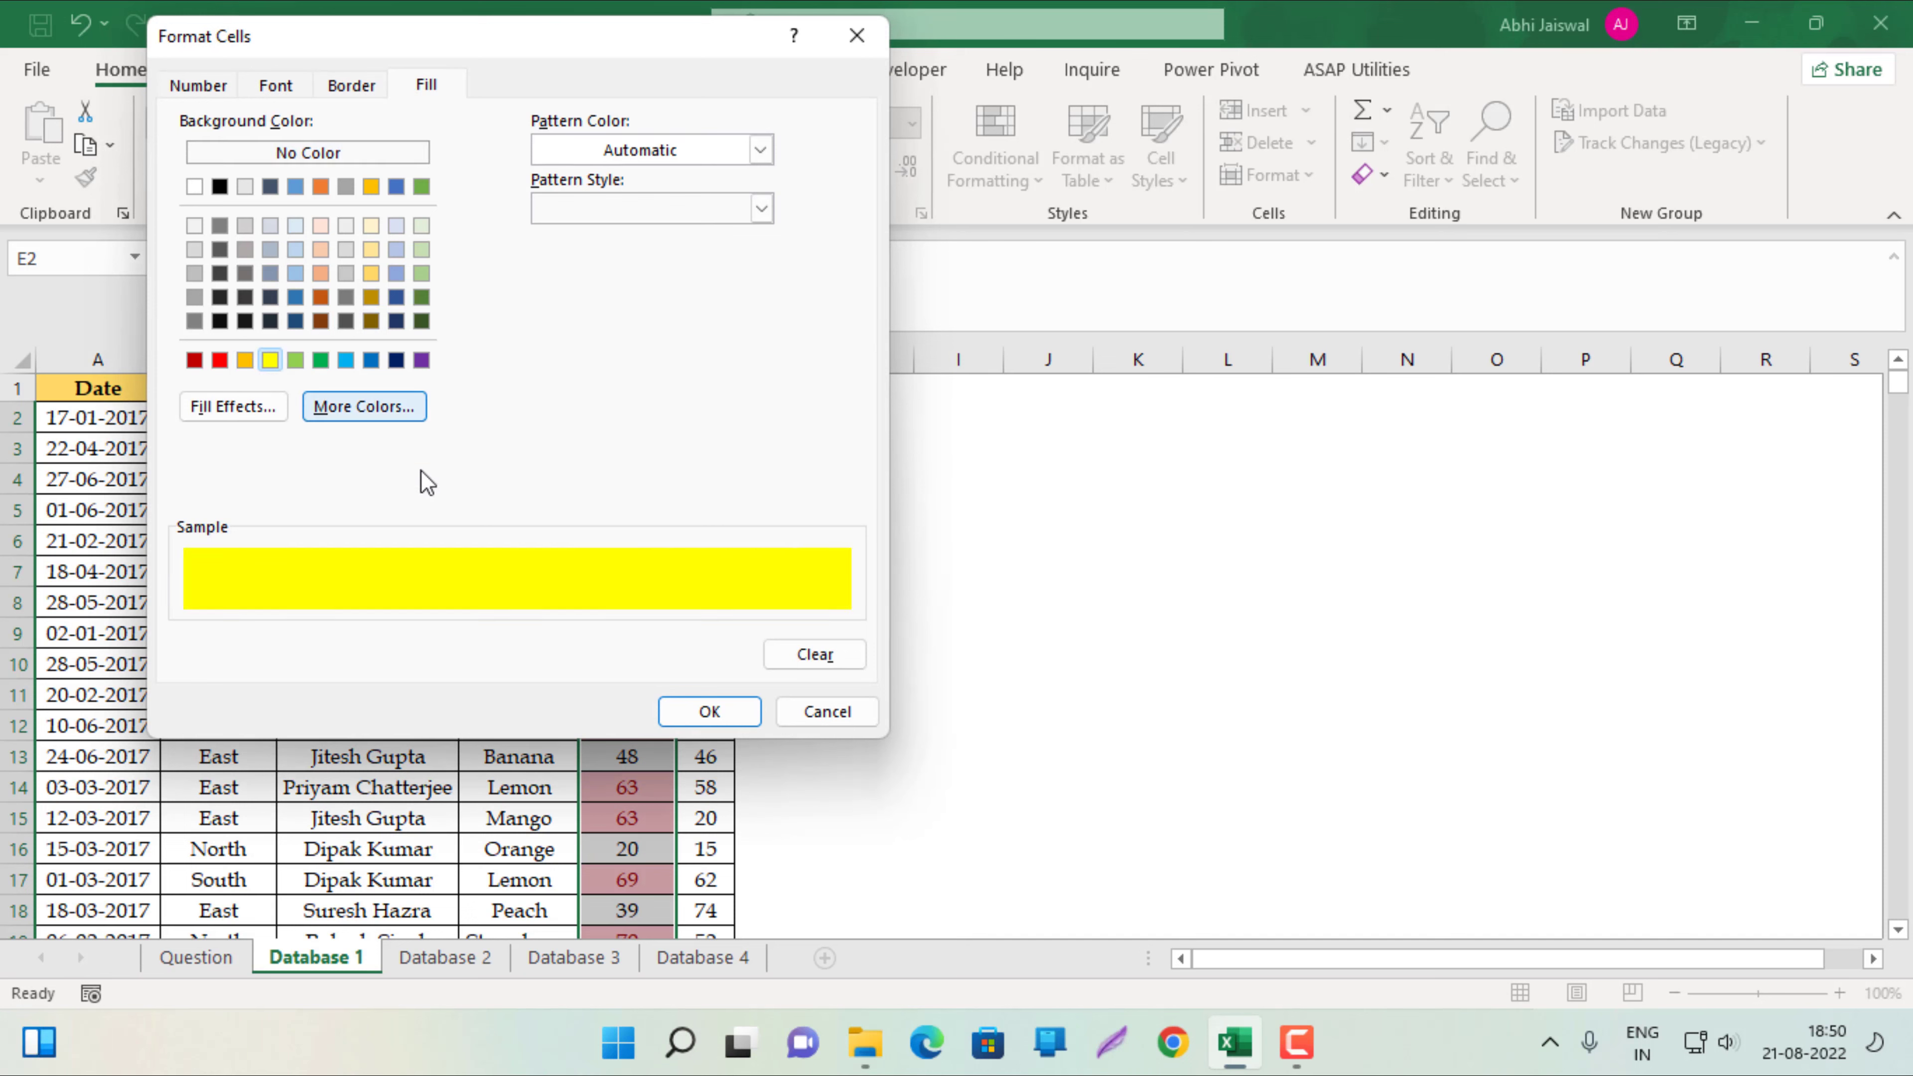
click(709, 711)
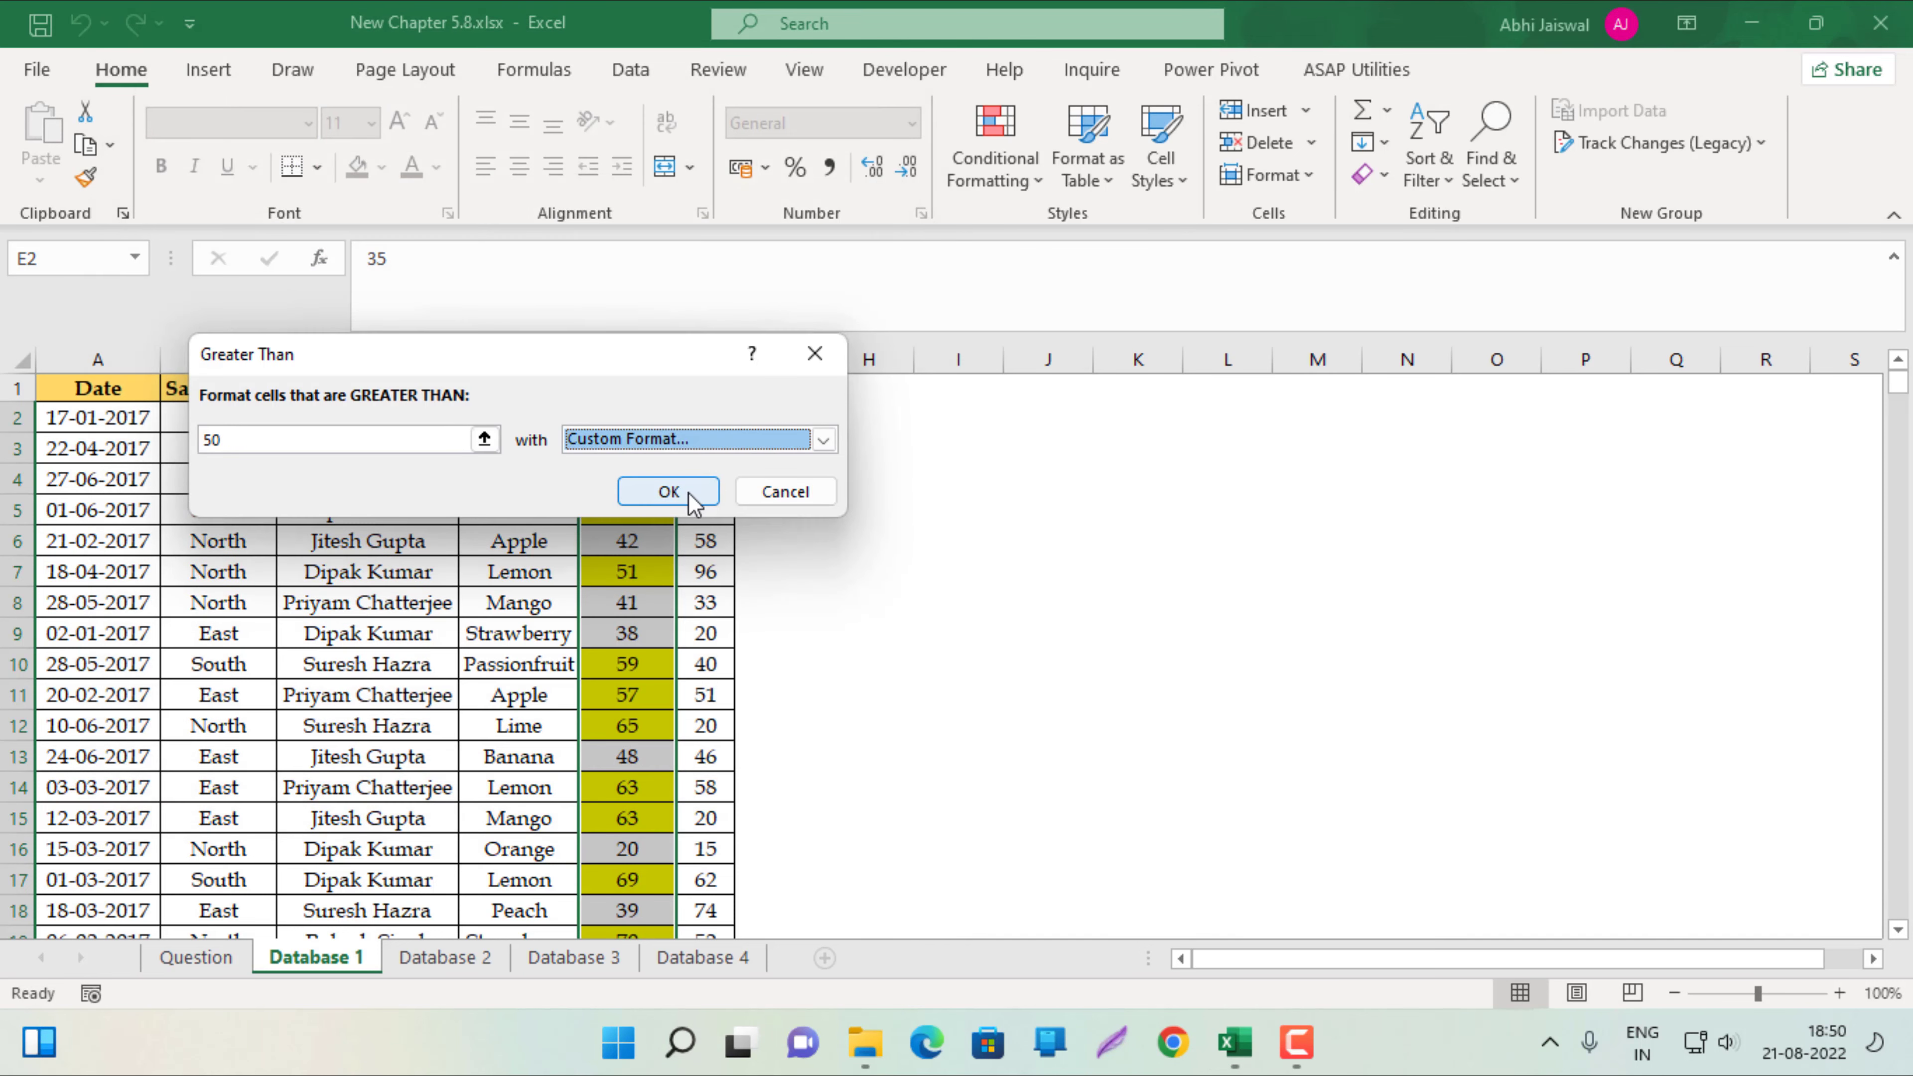
click(668, 491)
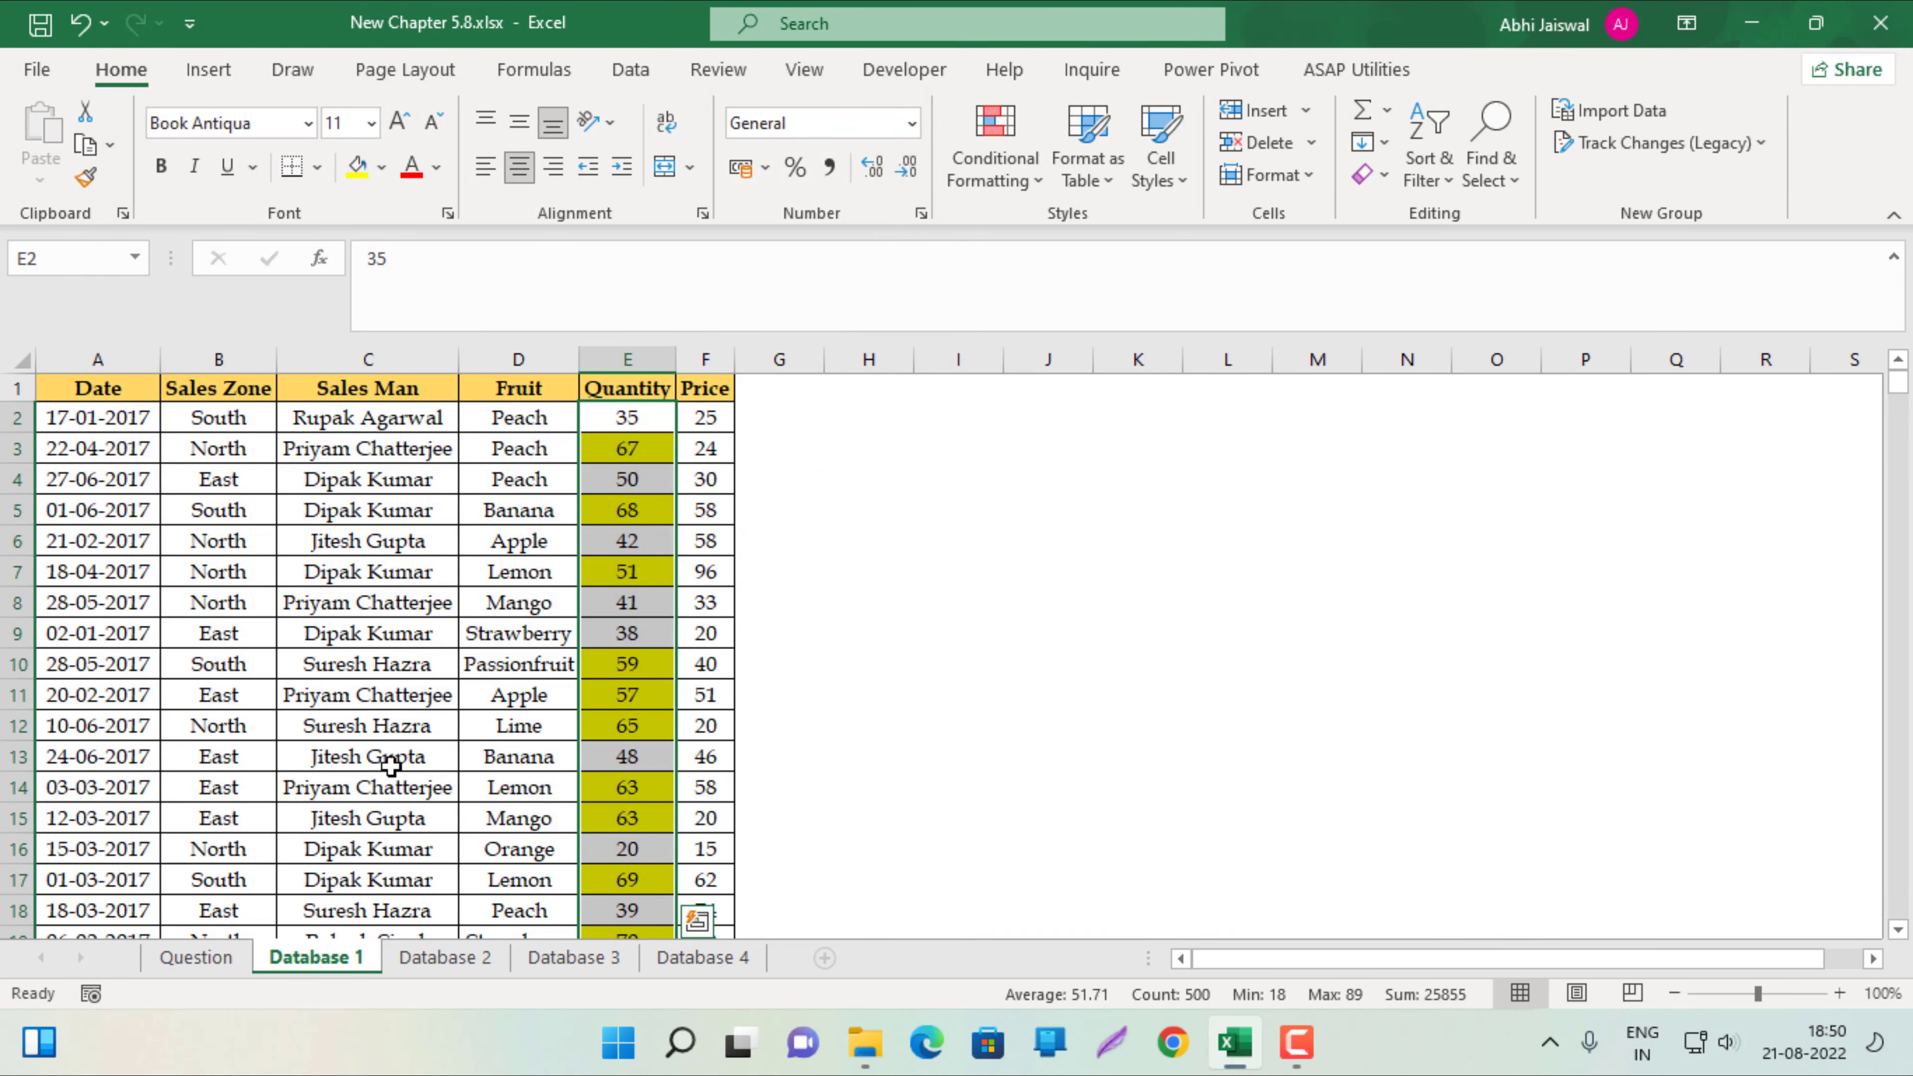
click(171, 960)
Paste the task lines A4:A7 from the Question sheet into J3 on Database 1.
drag(86, 566, 98, 701)
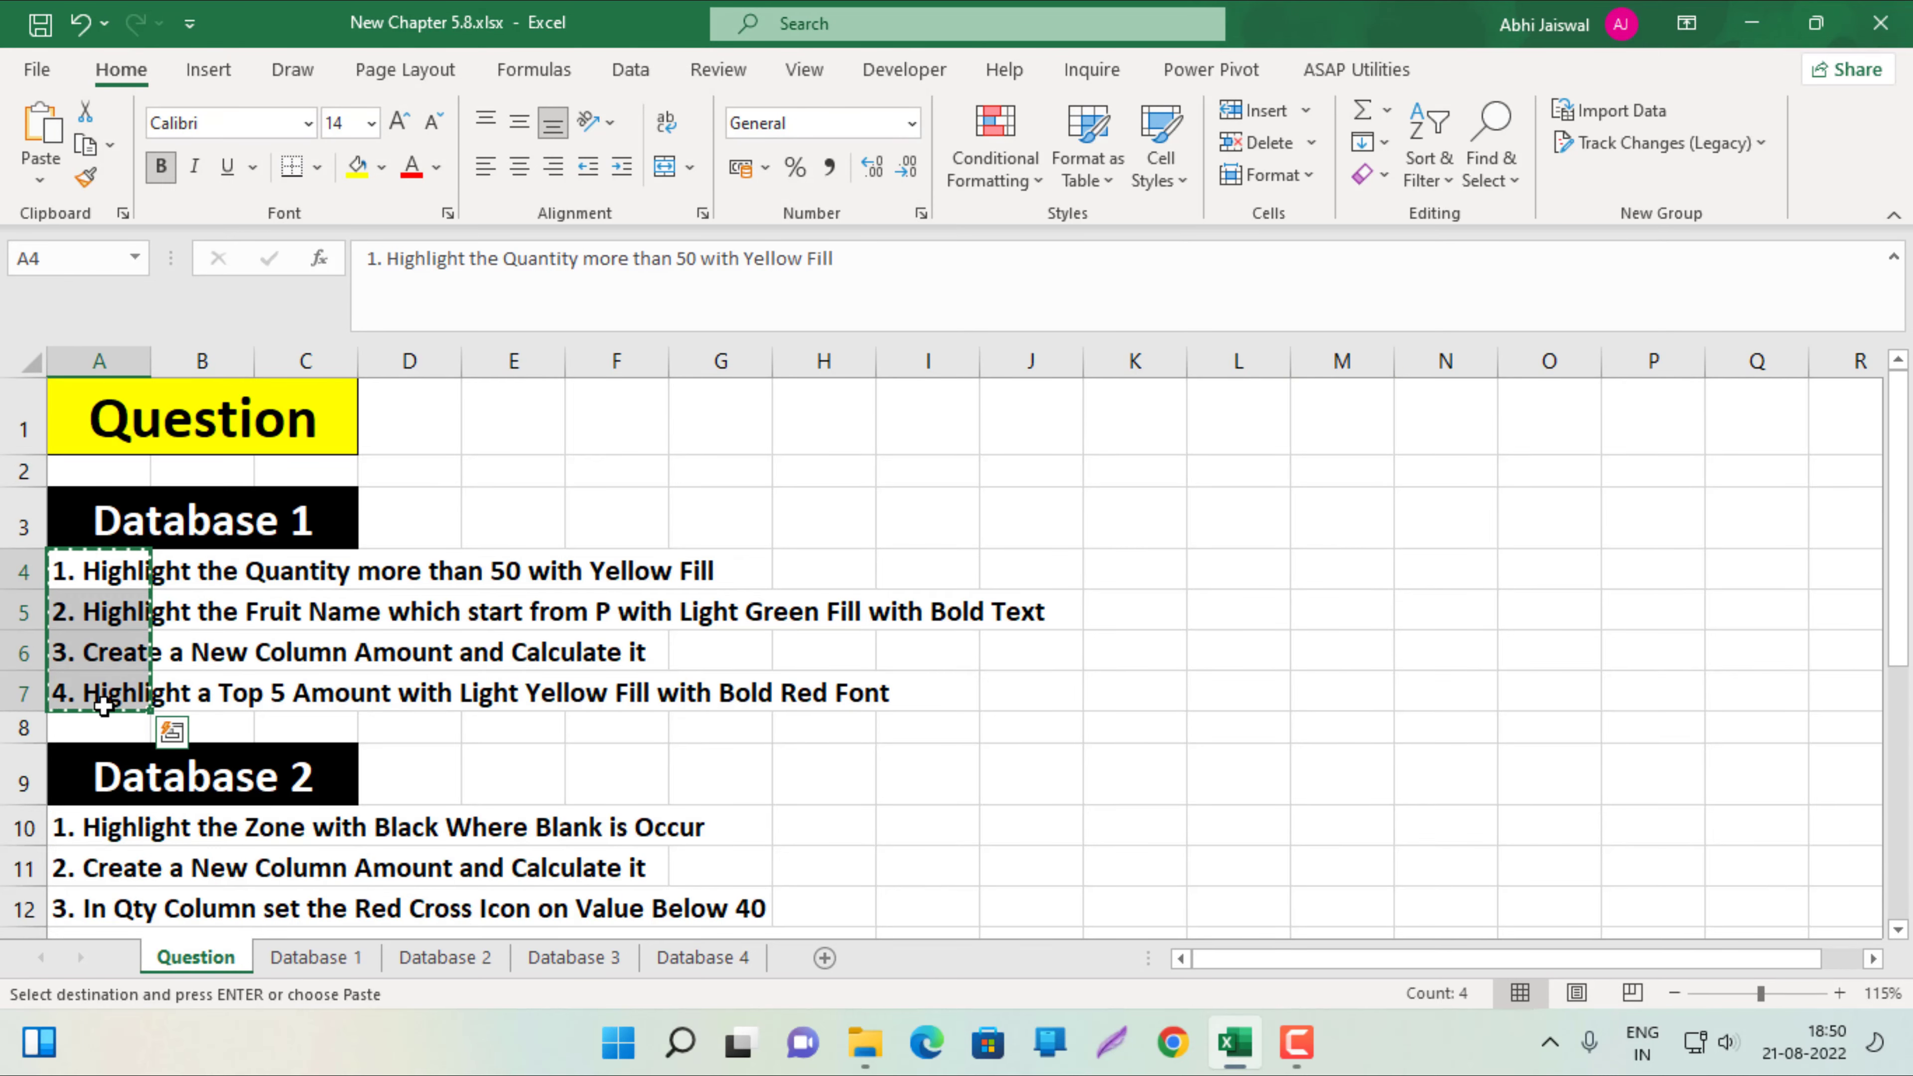
click(296, 960)
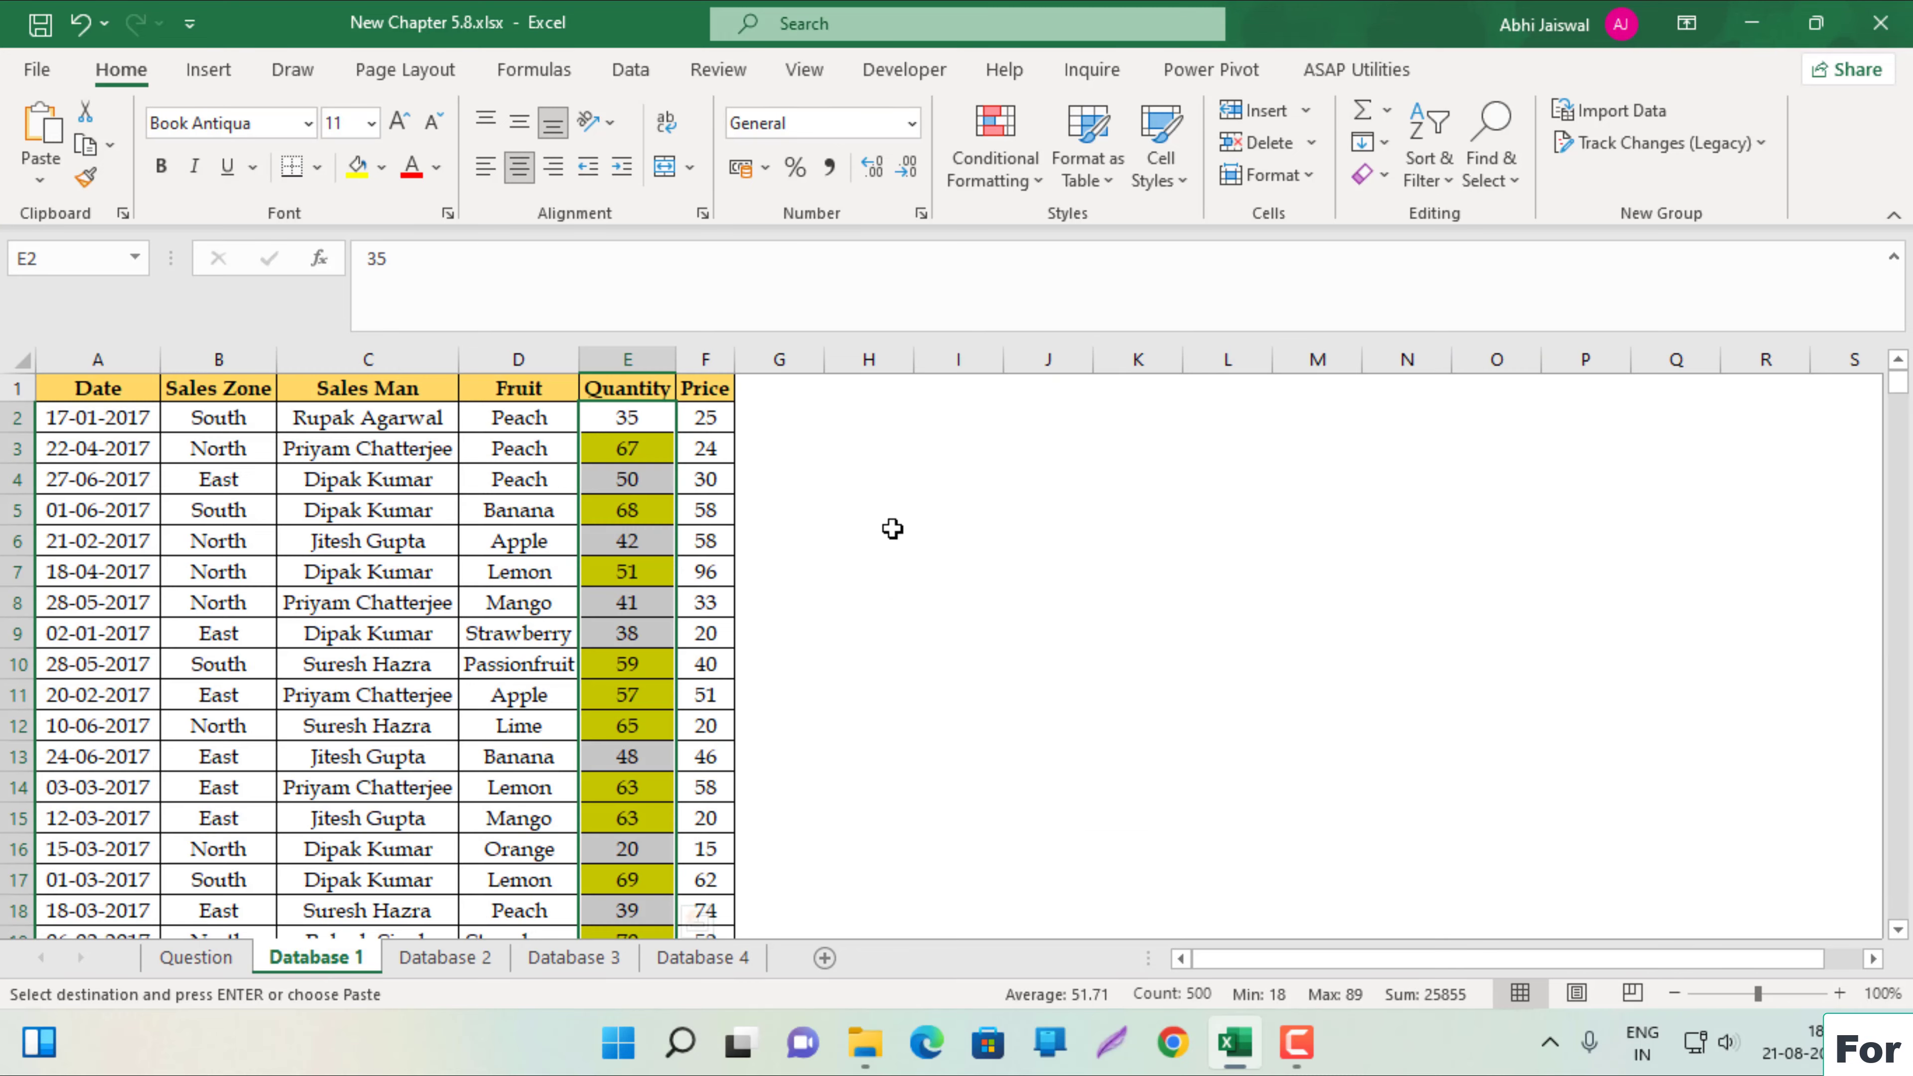
click(1010, 453)
key(ctrl+v)
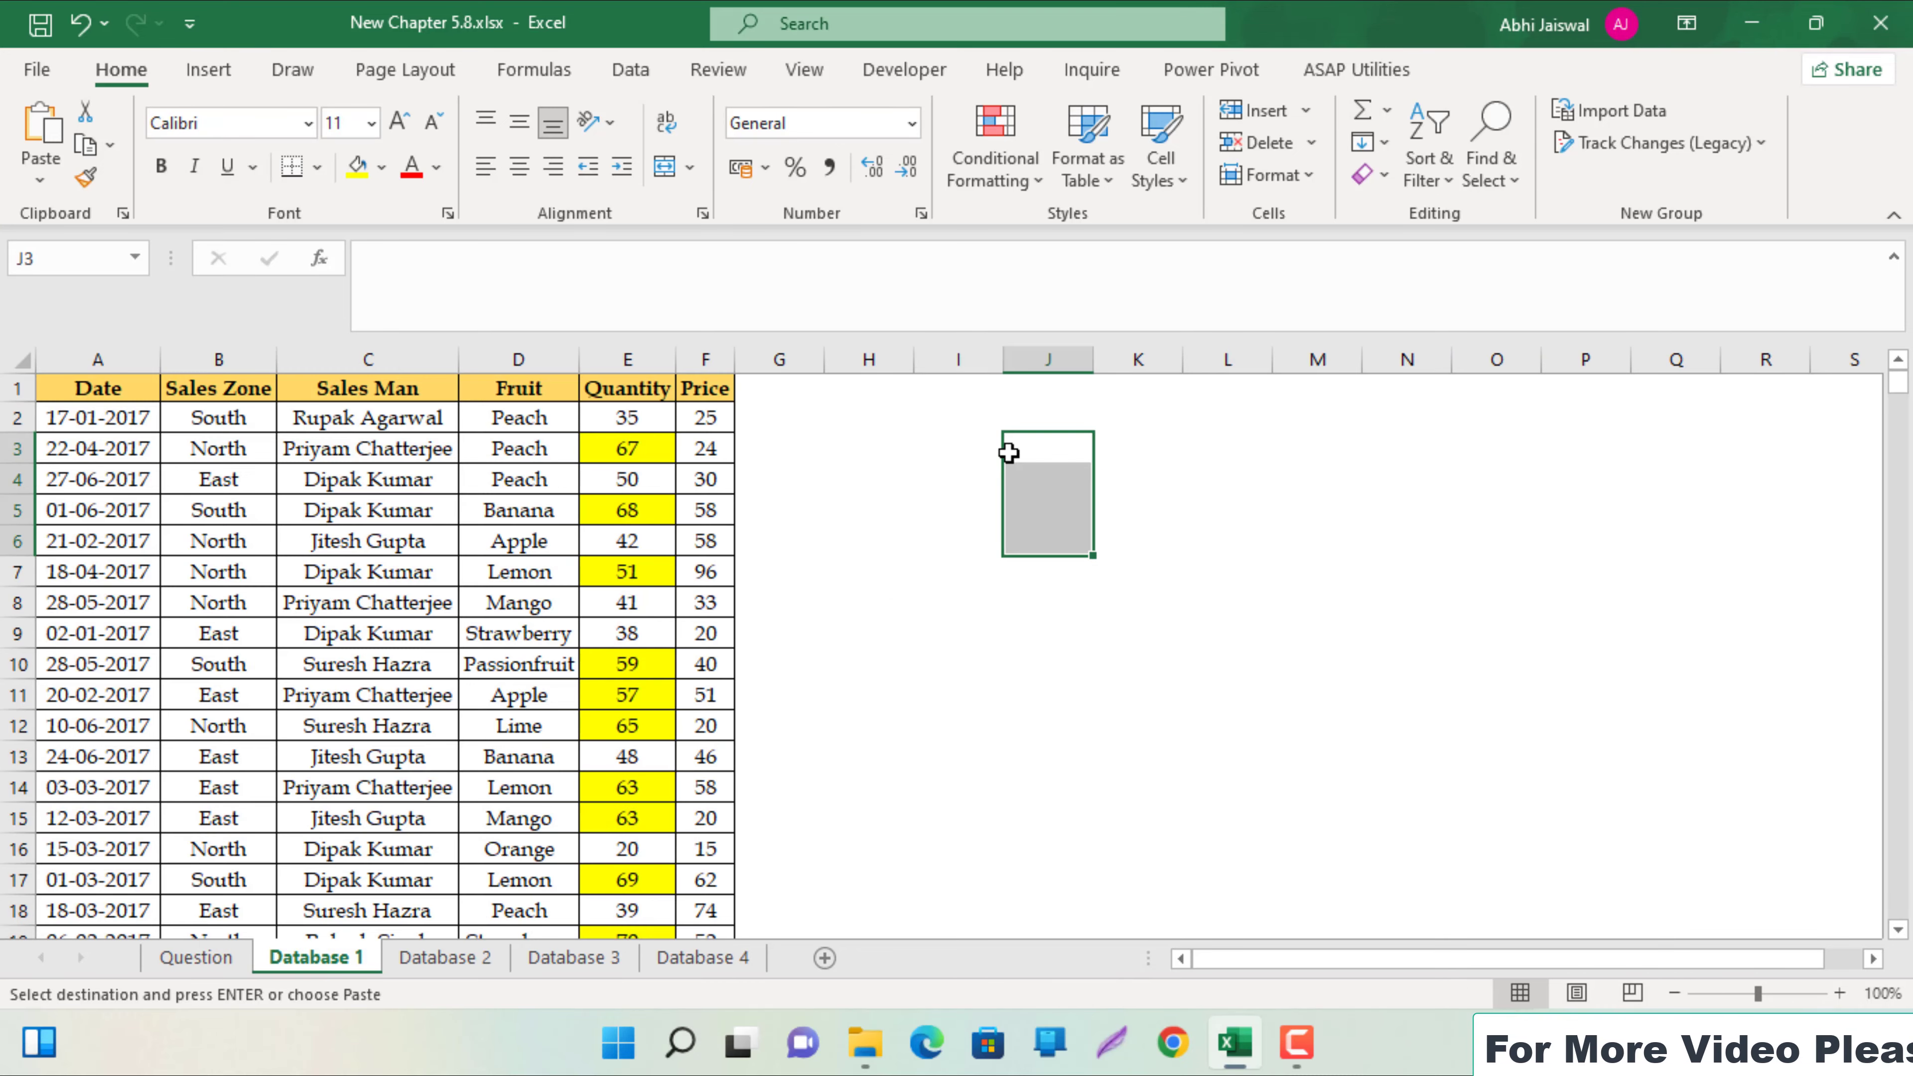
click(1017, 675)
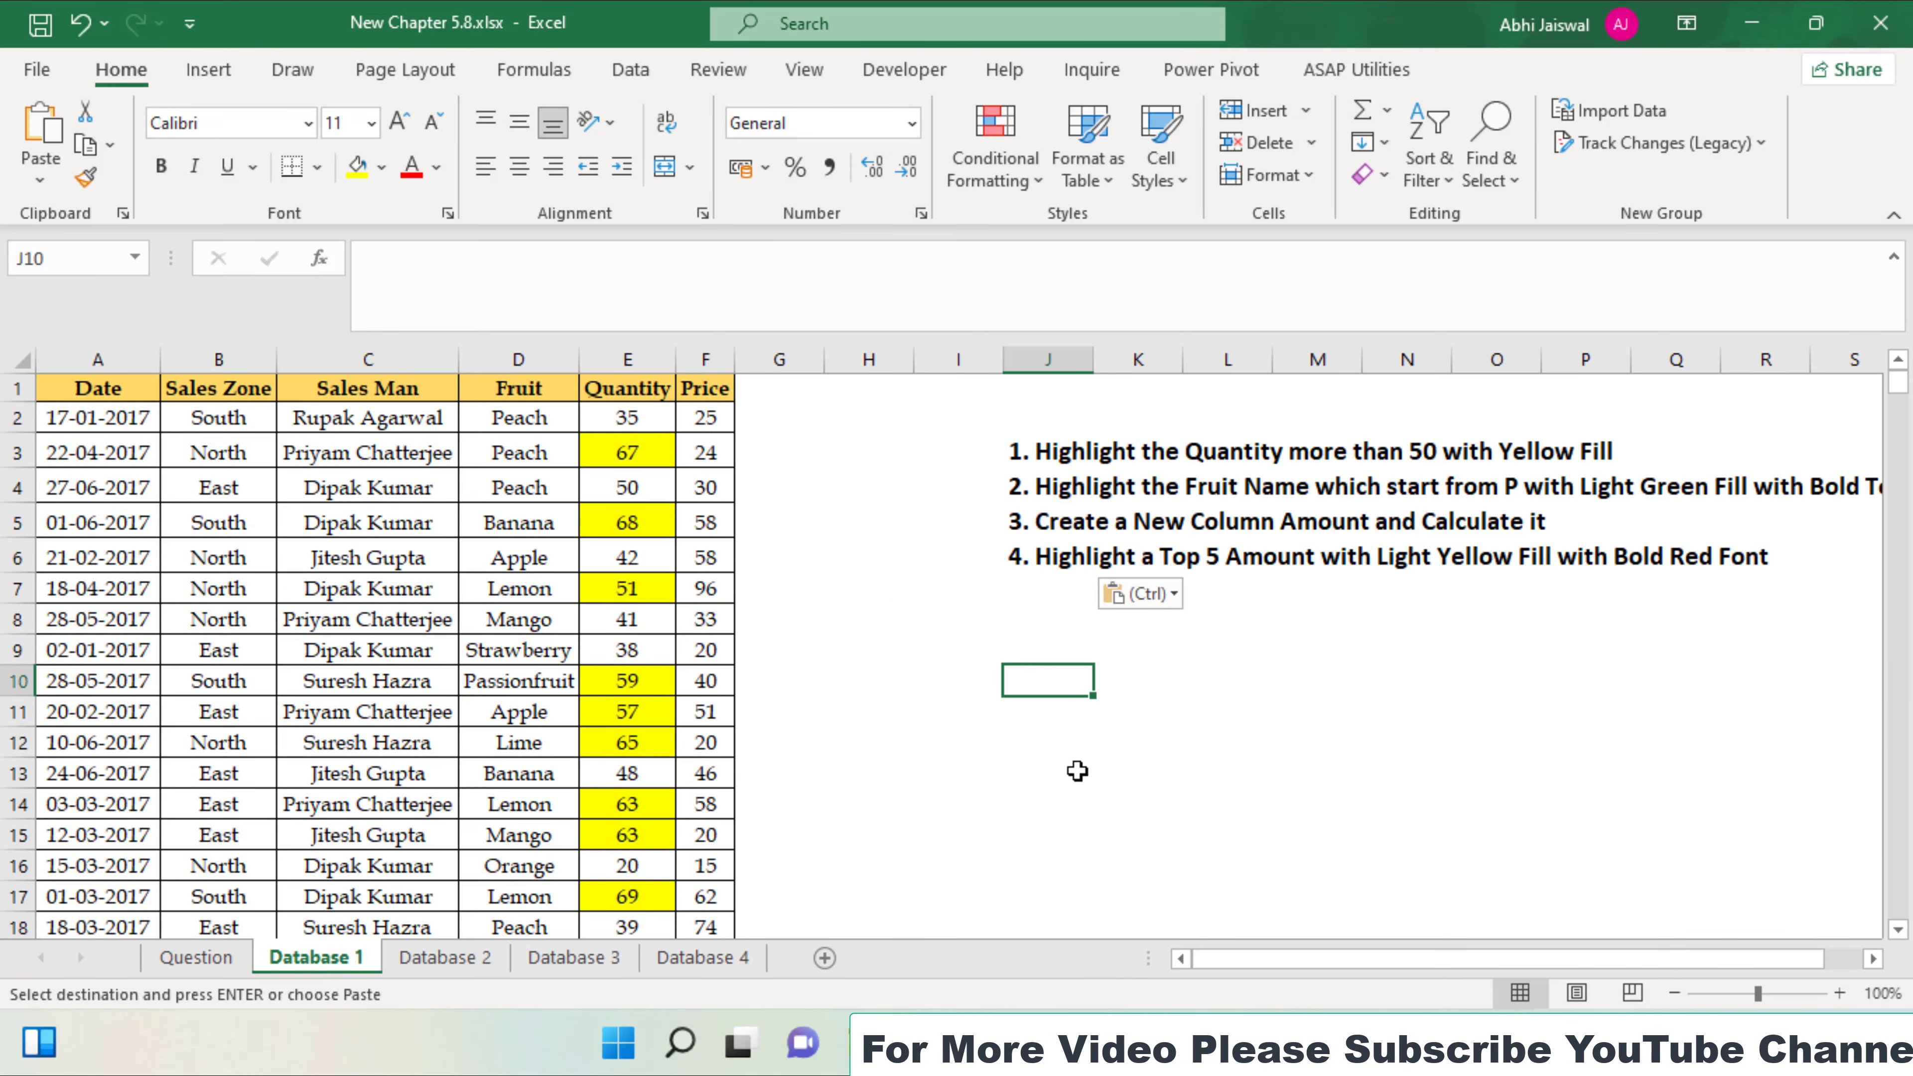
ctrl+scroll(1142, 807, down, 1)
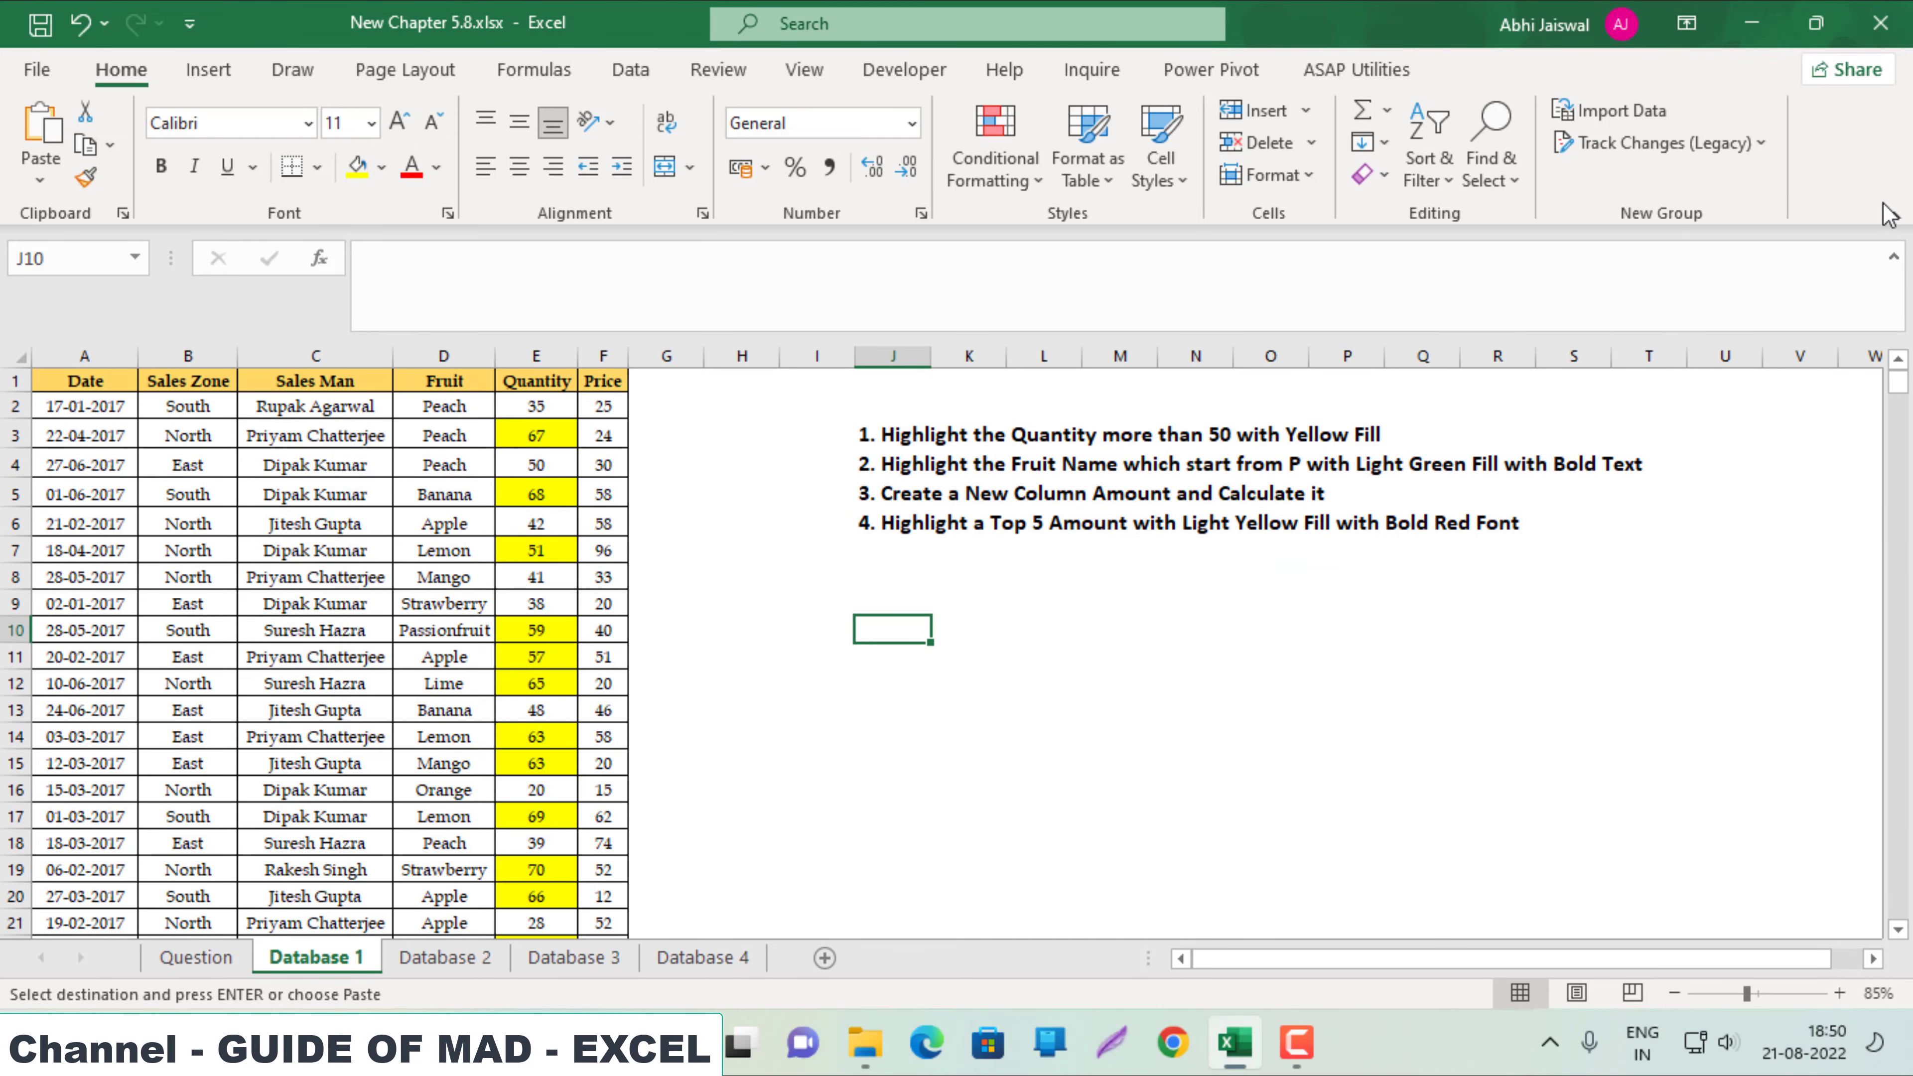
click(1891, 217)
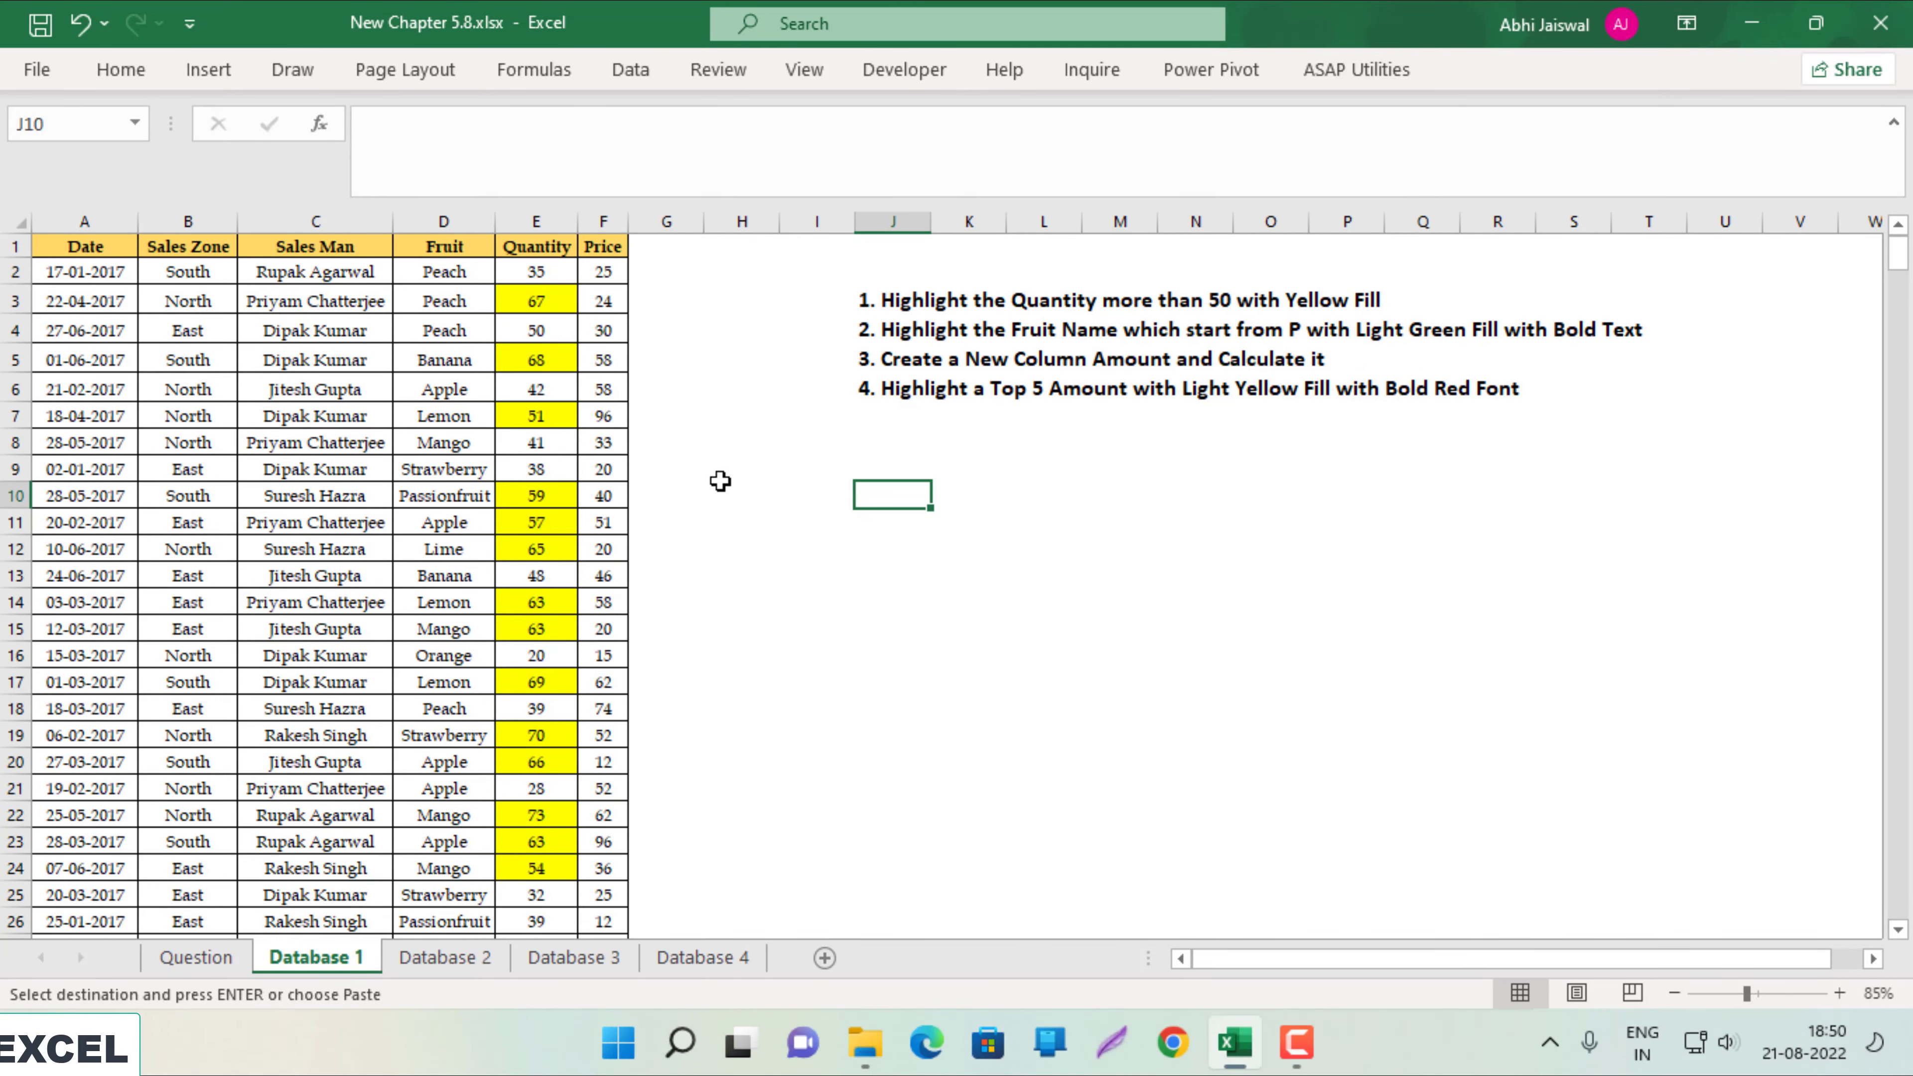
ctrl+scroll(721, 480, up, 1)
ctrl+scroll(721, 481, up, 1)
scroll(845, 484, up, 1)
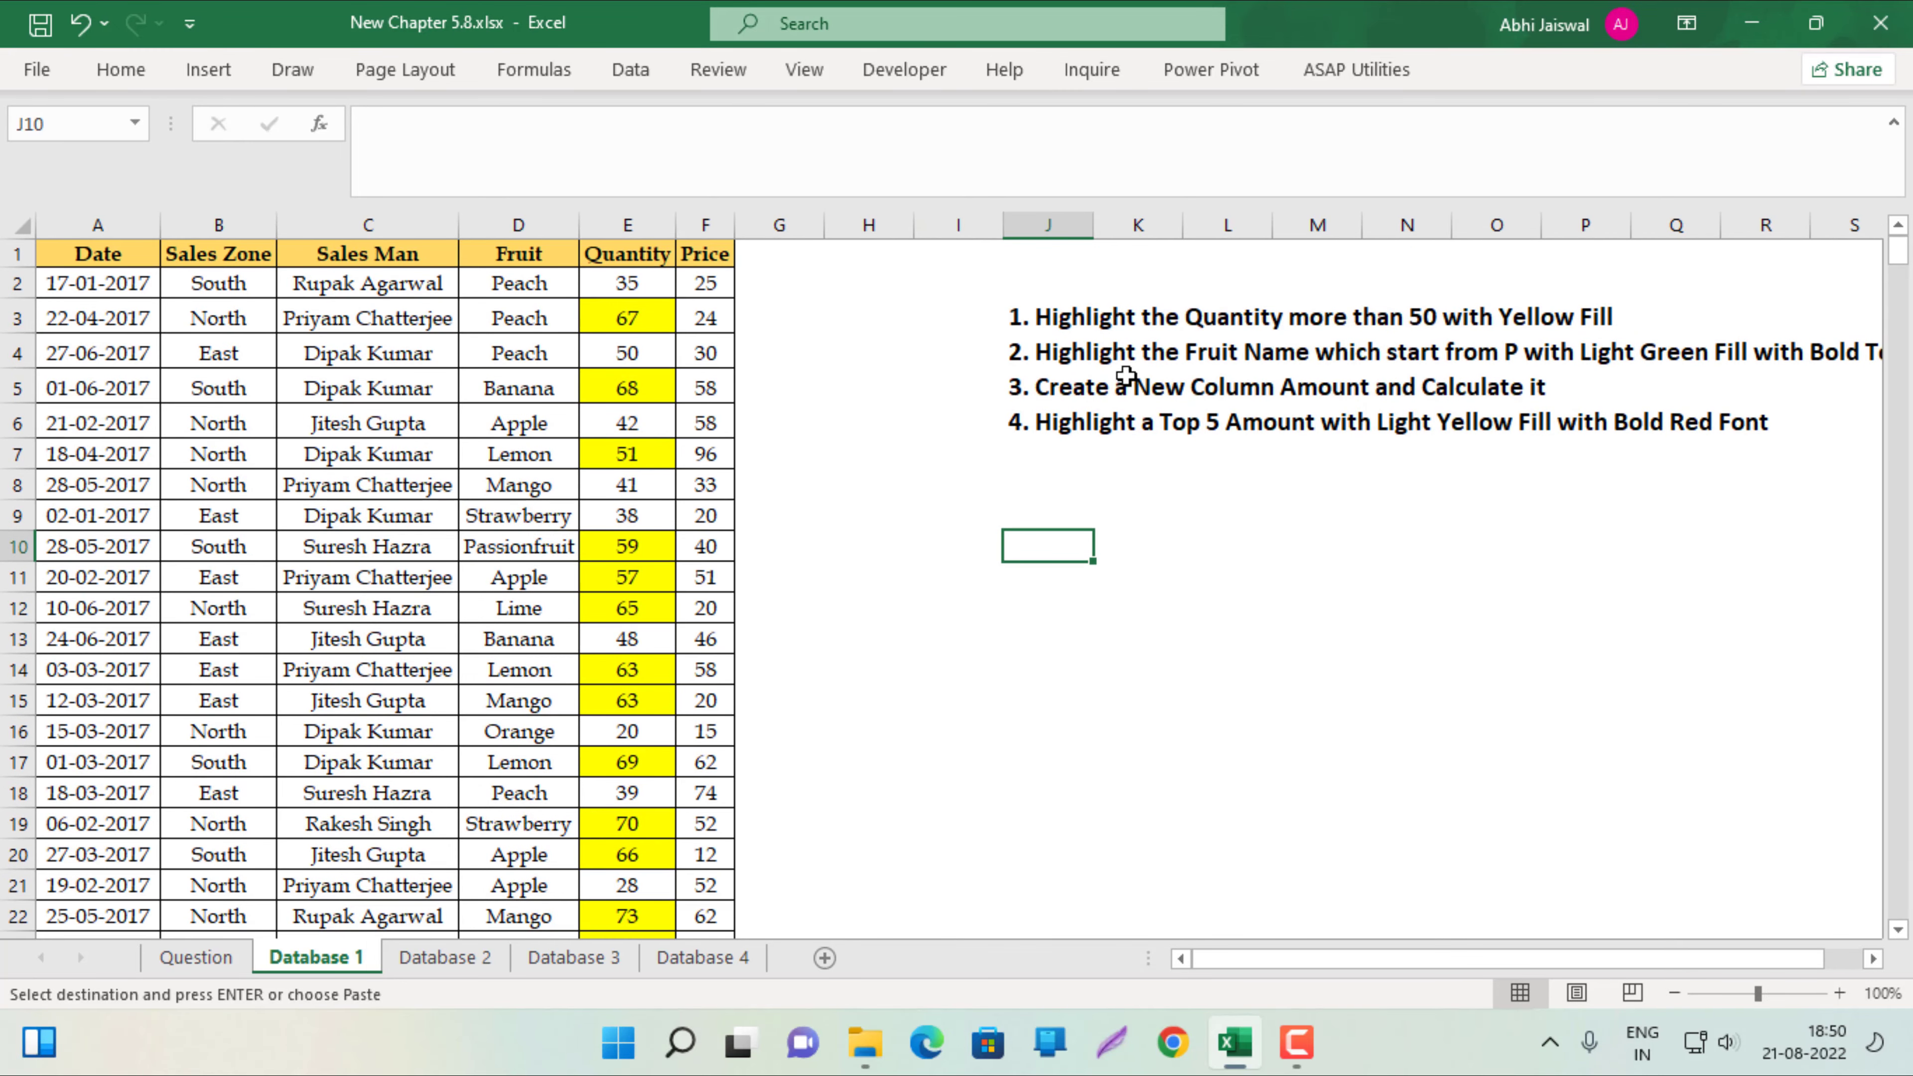
click(1040, 348)
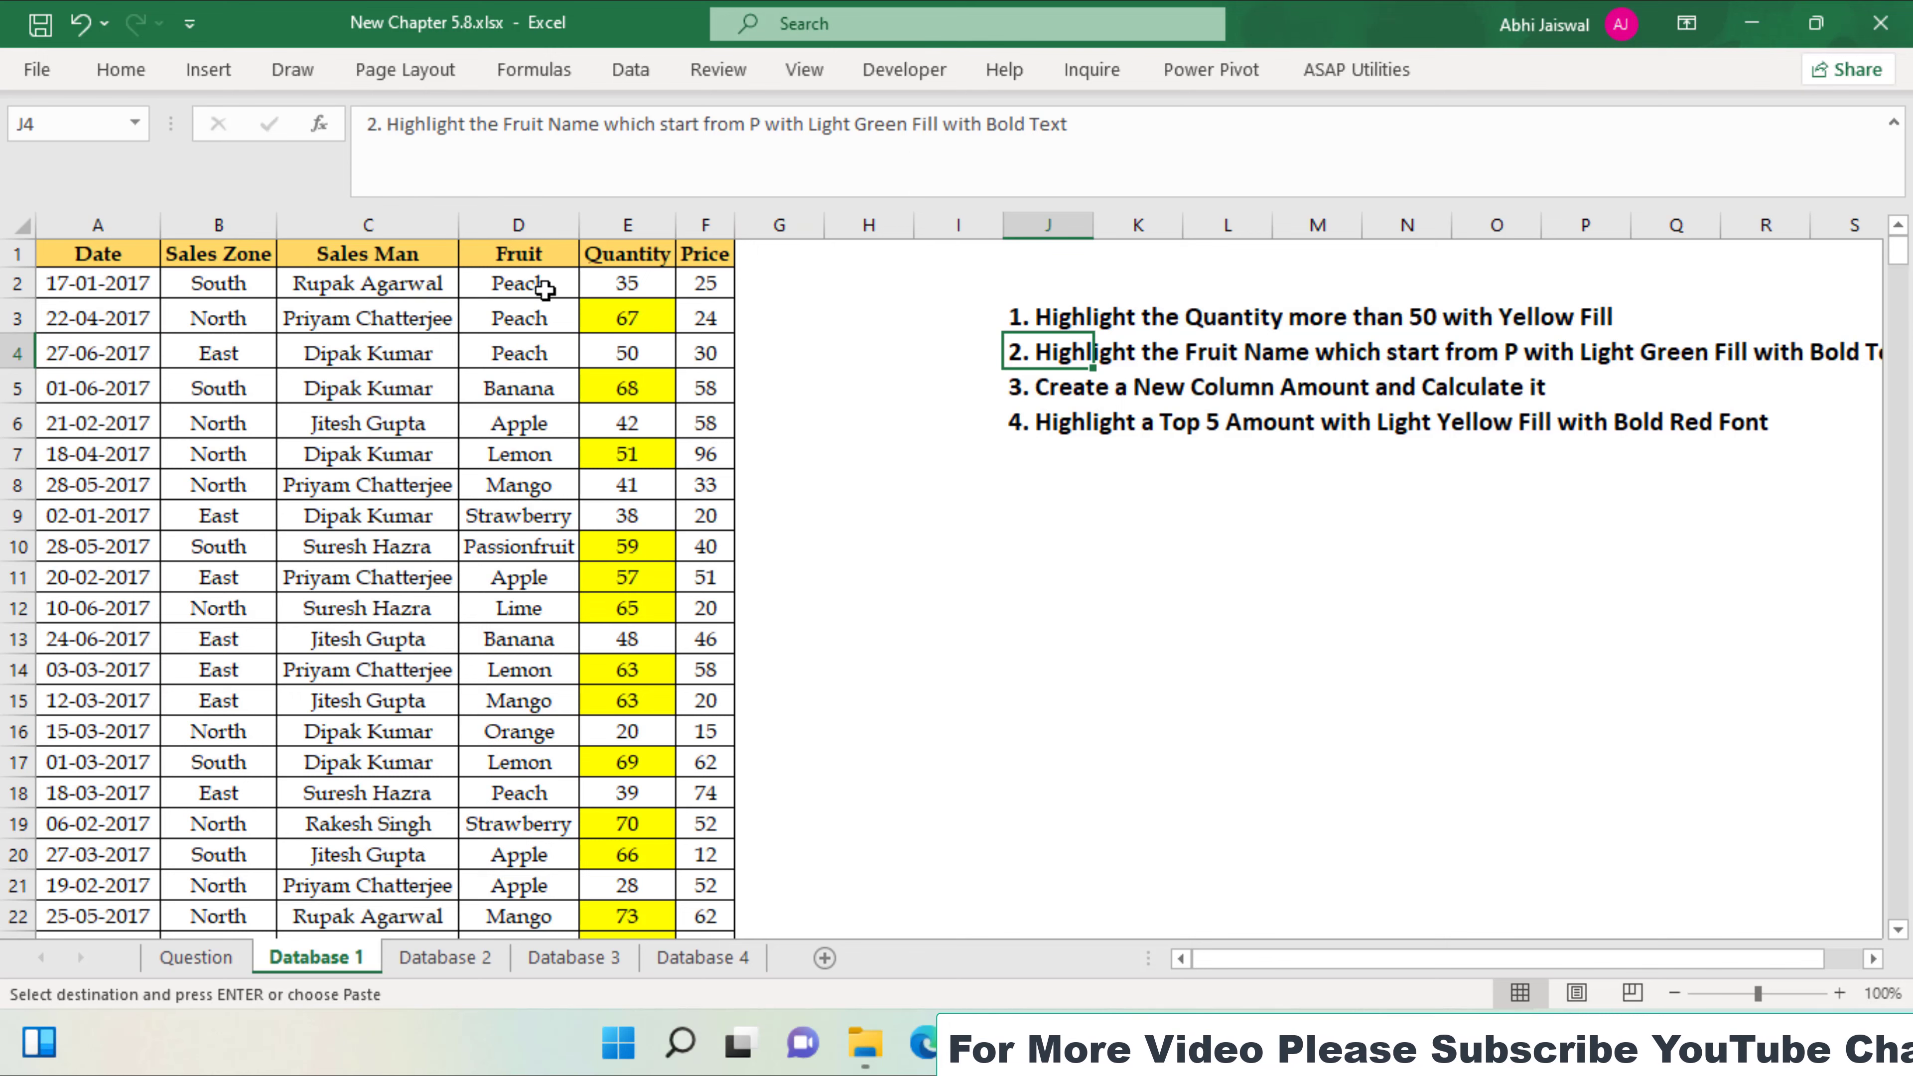
Select the Fruit names in column D and set up a rule for text beginning with 'P'.
click(495, 293)
key(ctrl+shift+Down)
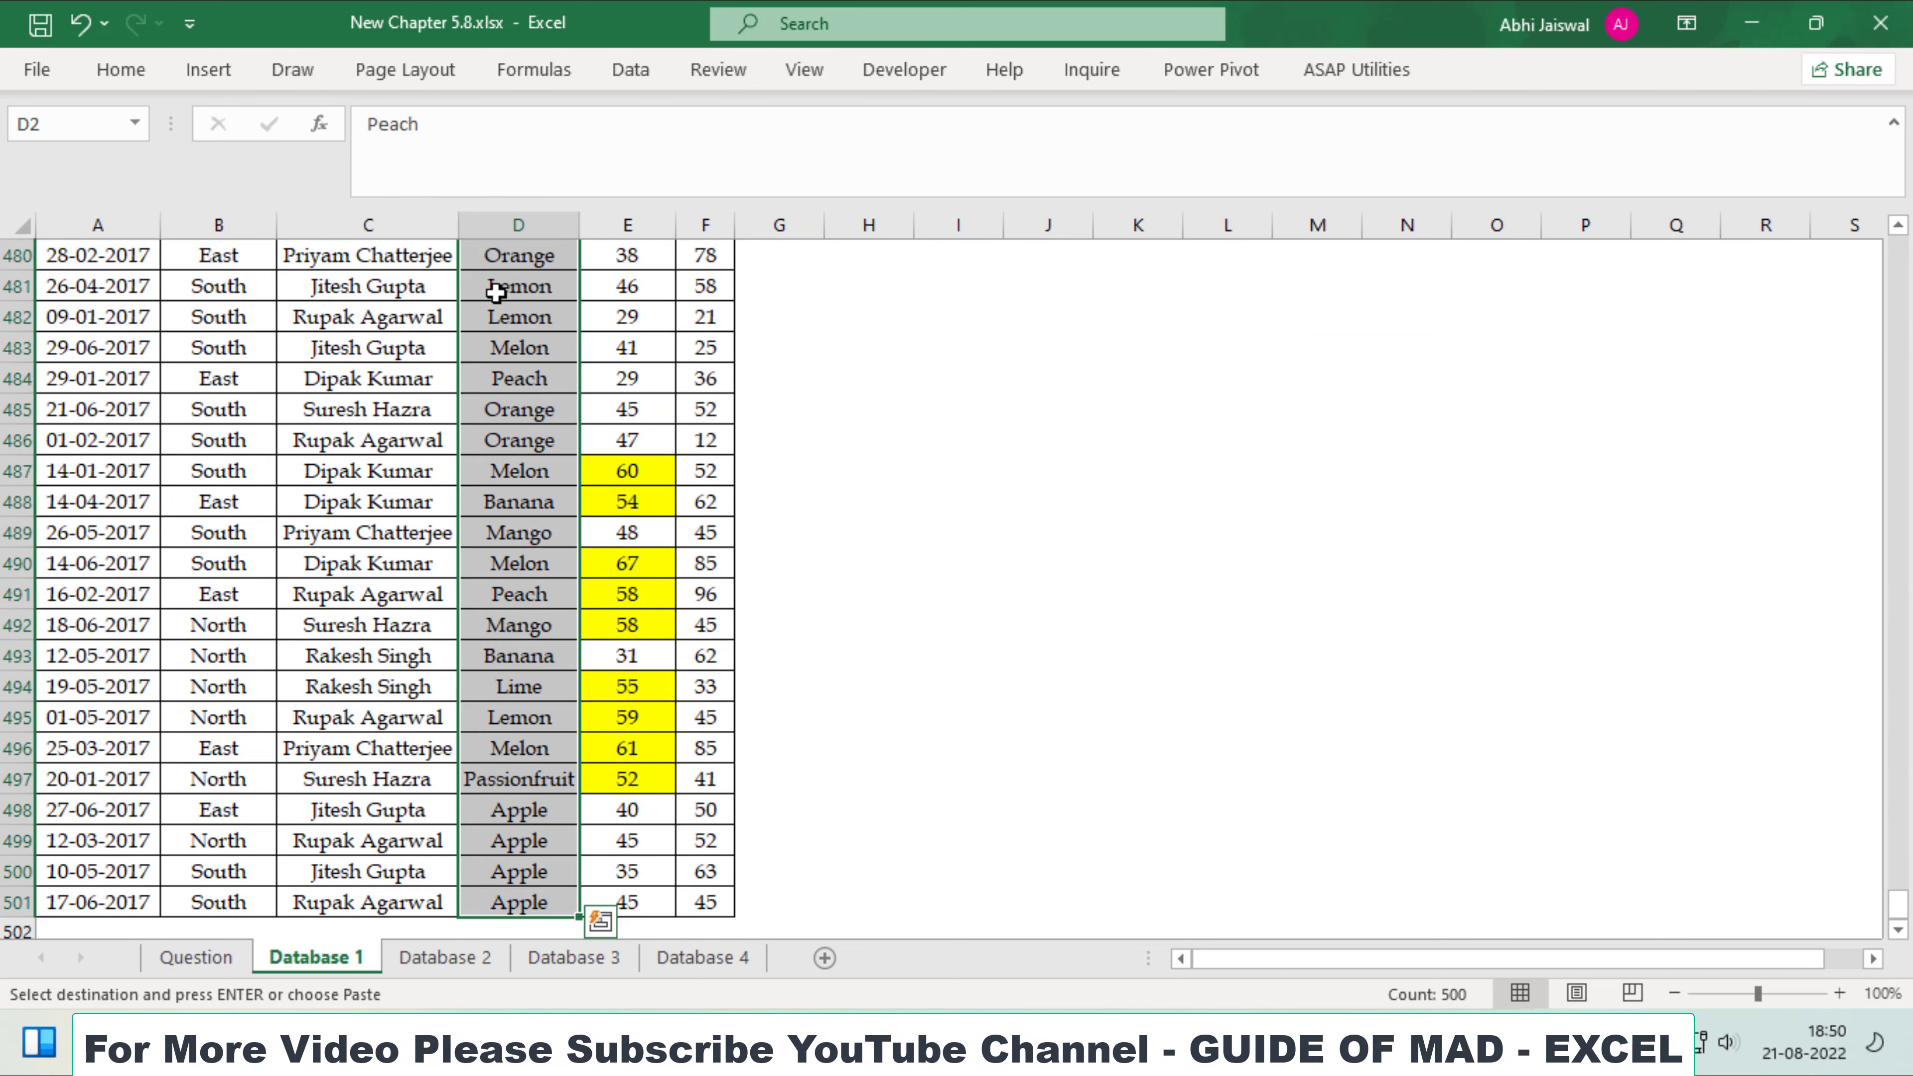
key(ctrl+BackSpace)
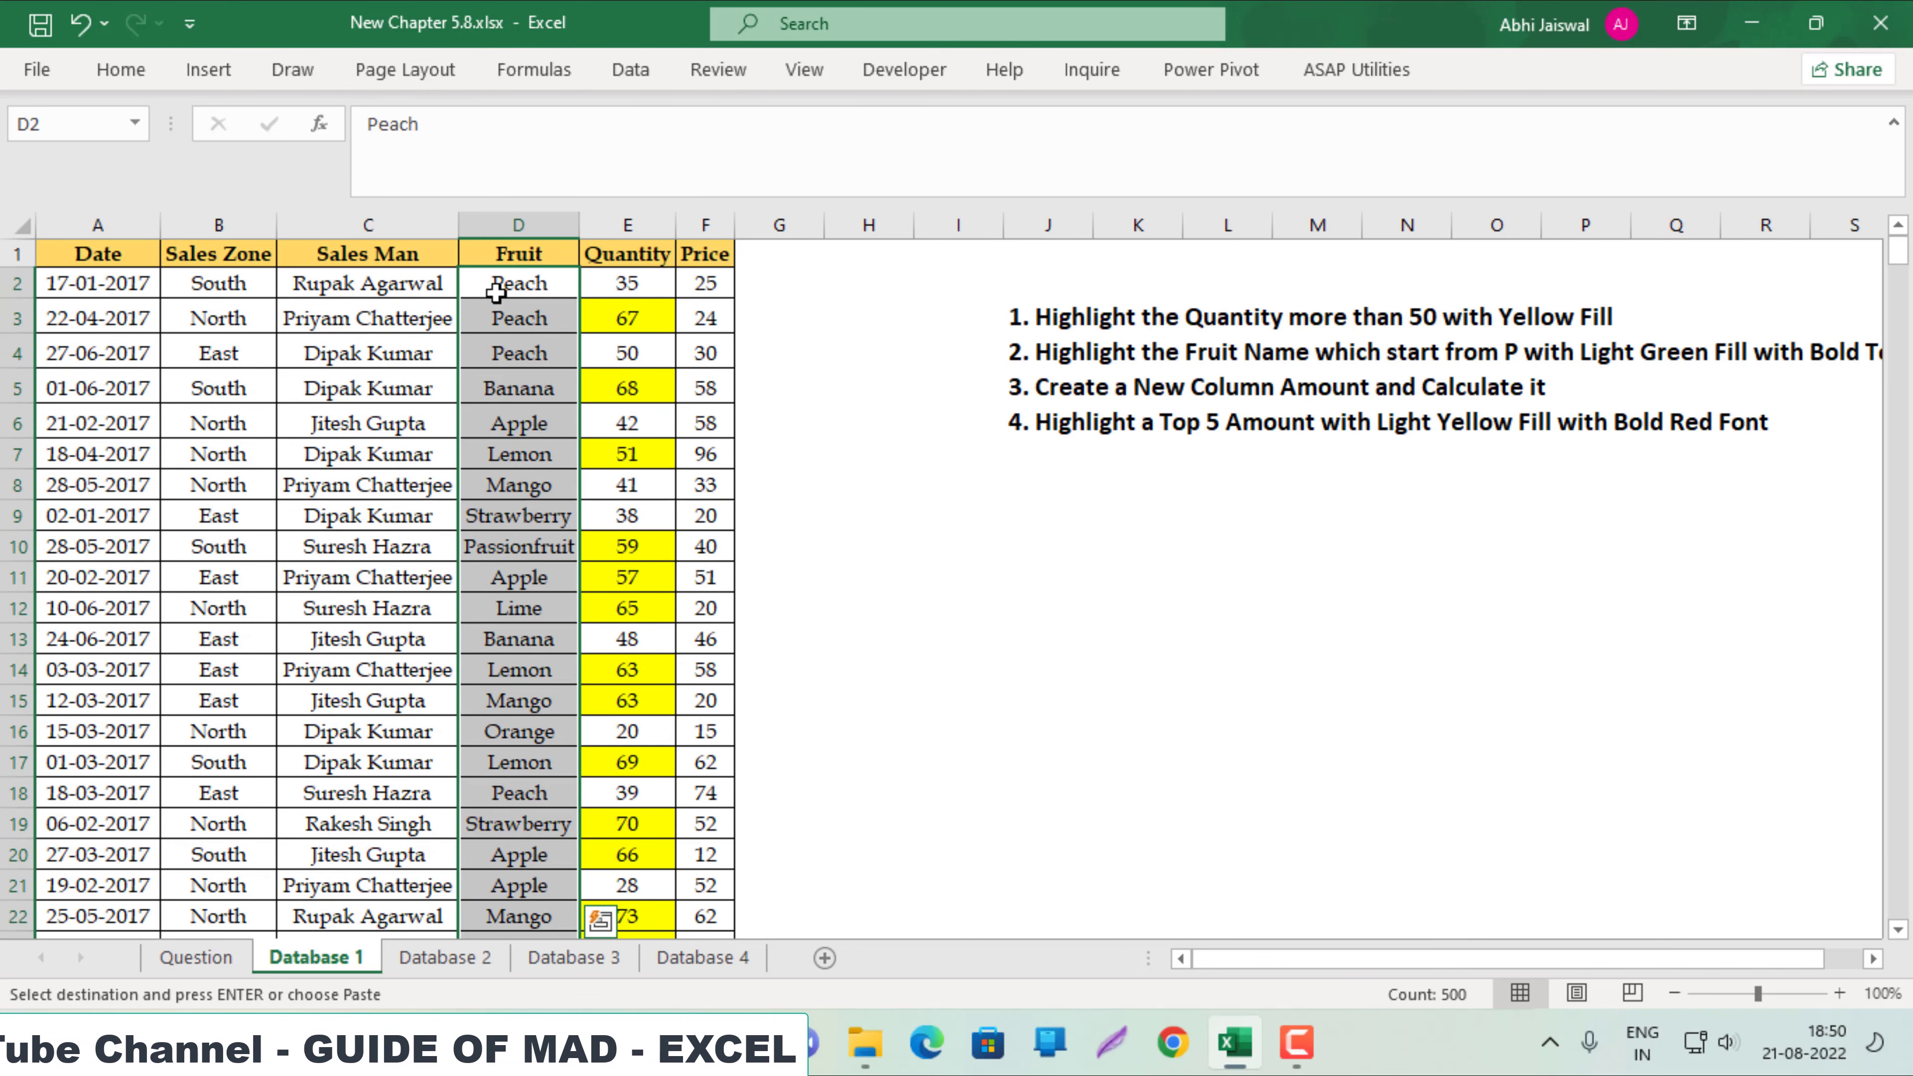
click(118, 73)
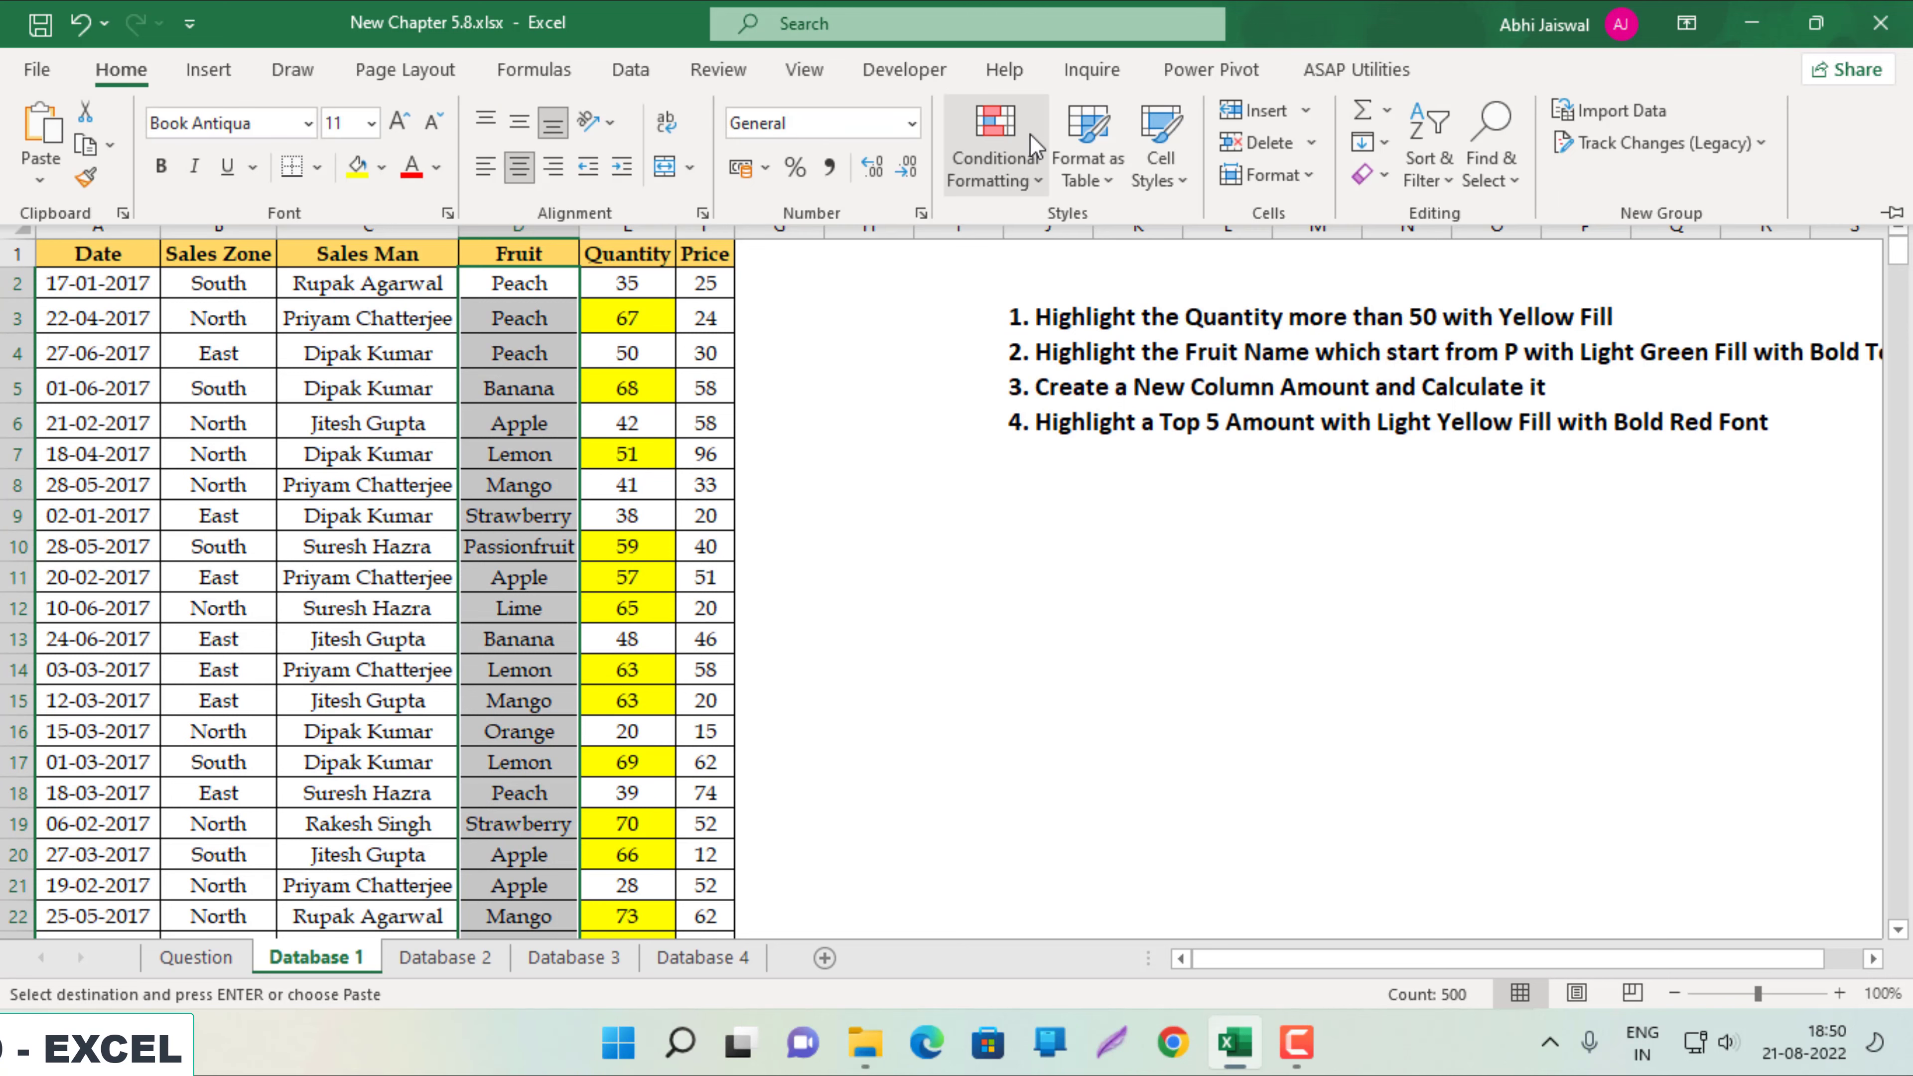
click(1038, 162)
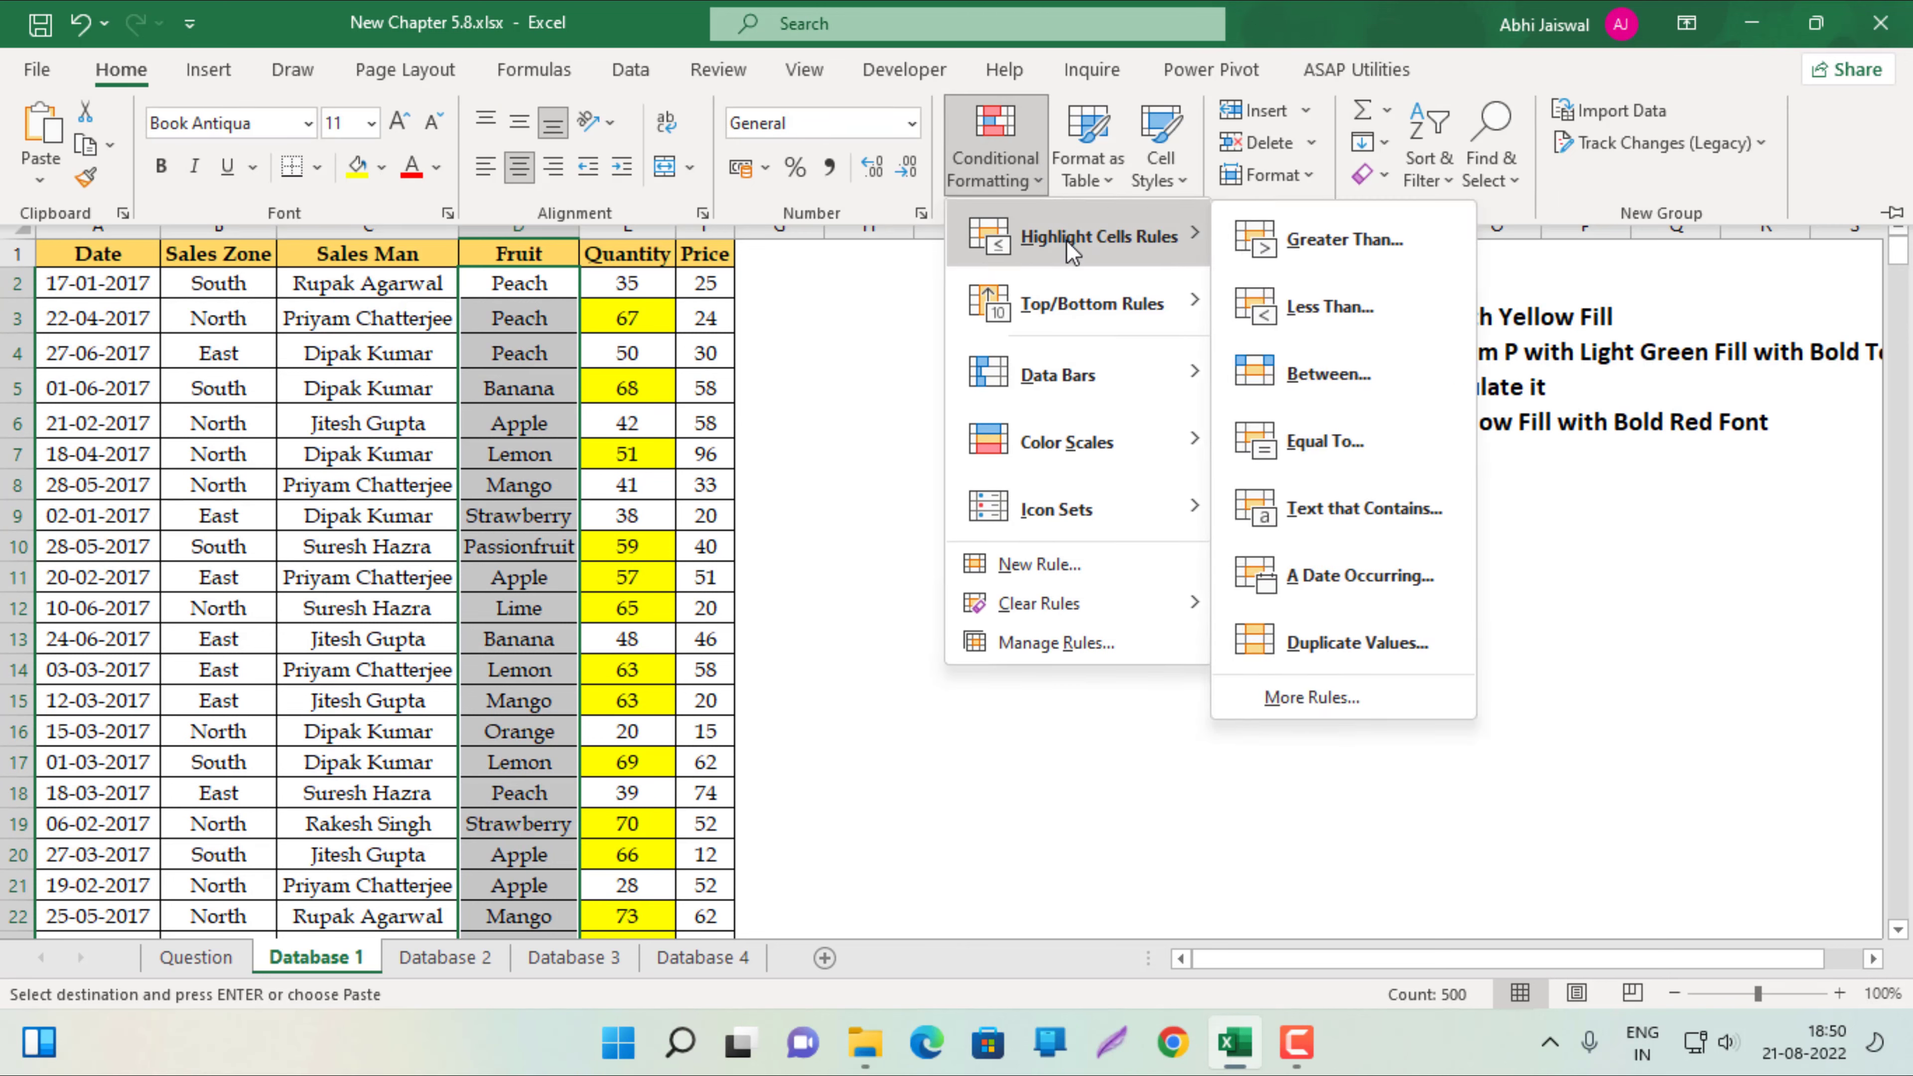
mouse_move(1092, 236)
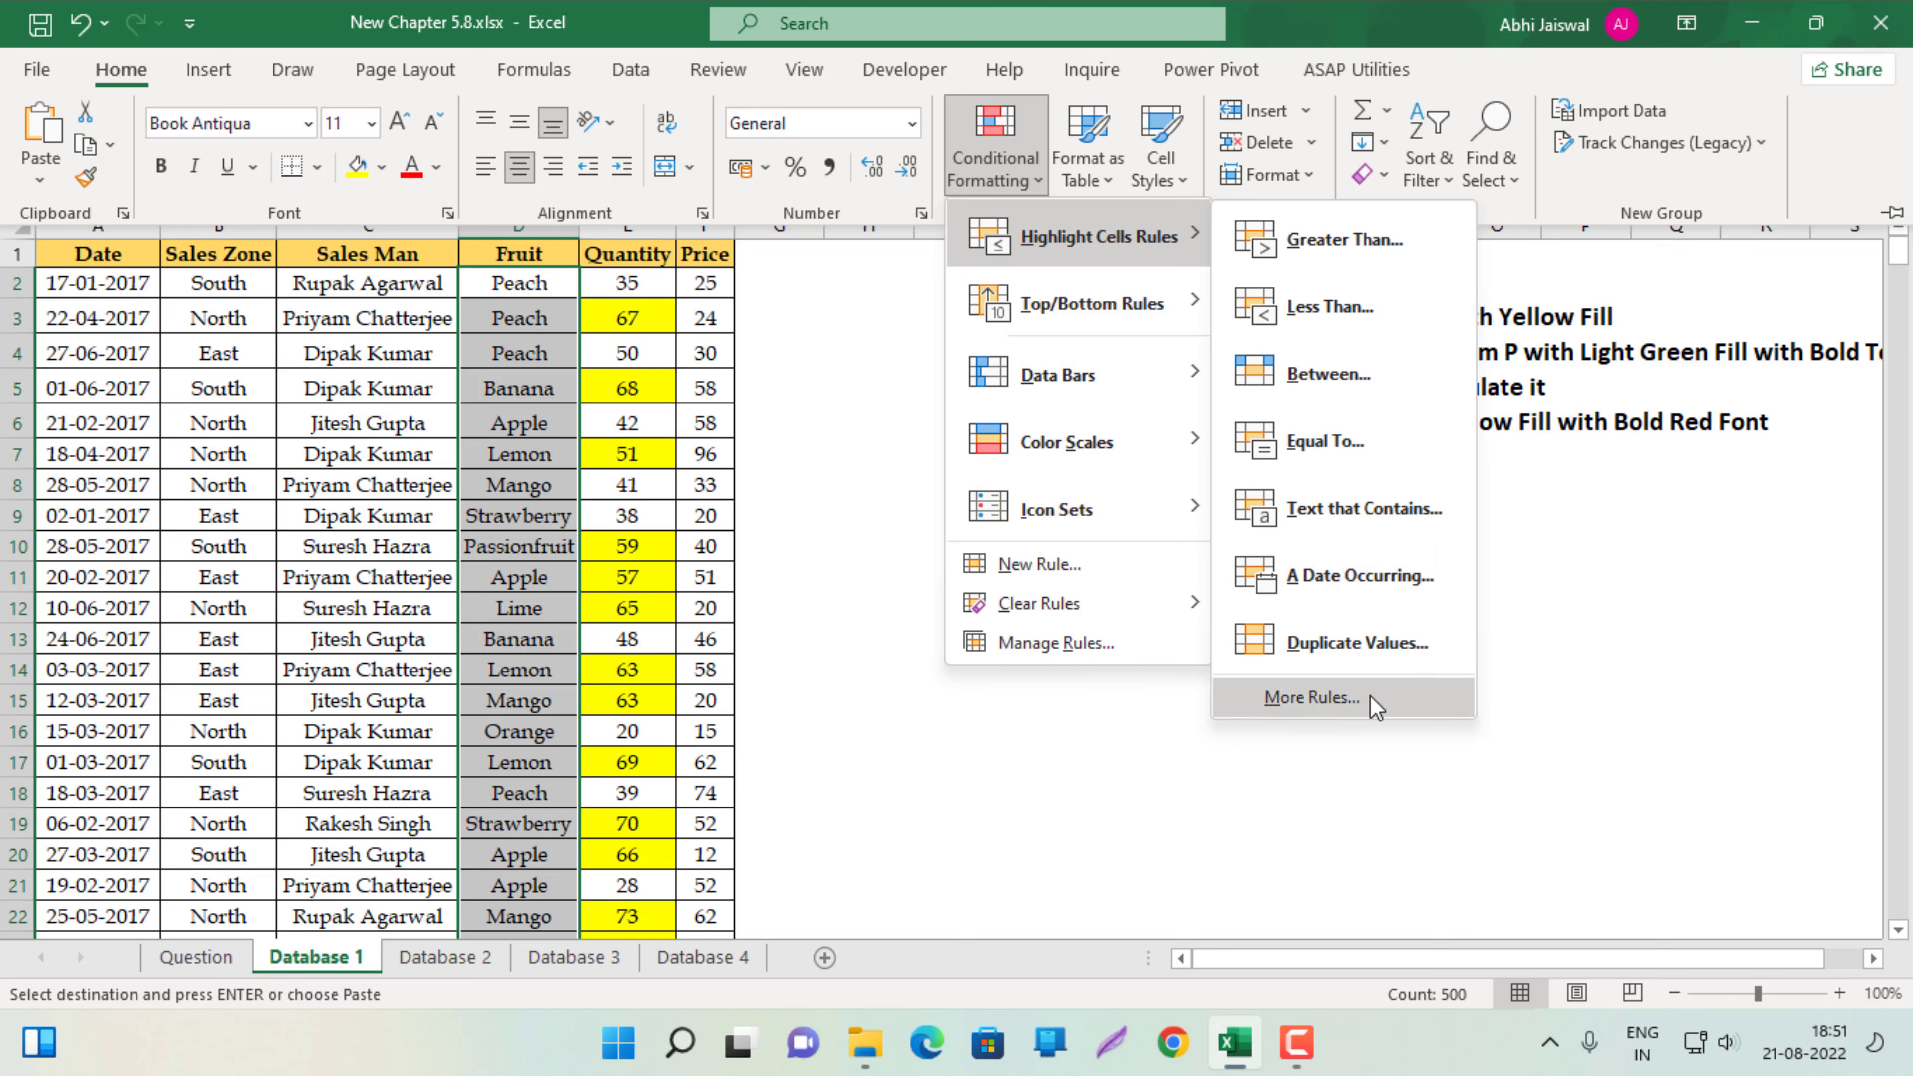
click(1312, 698)
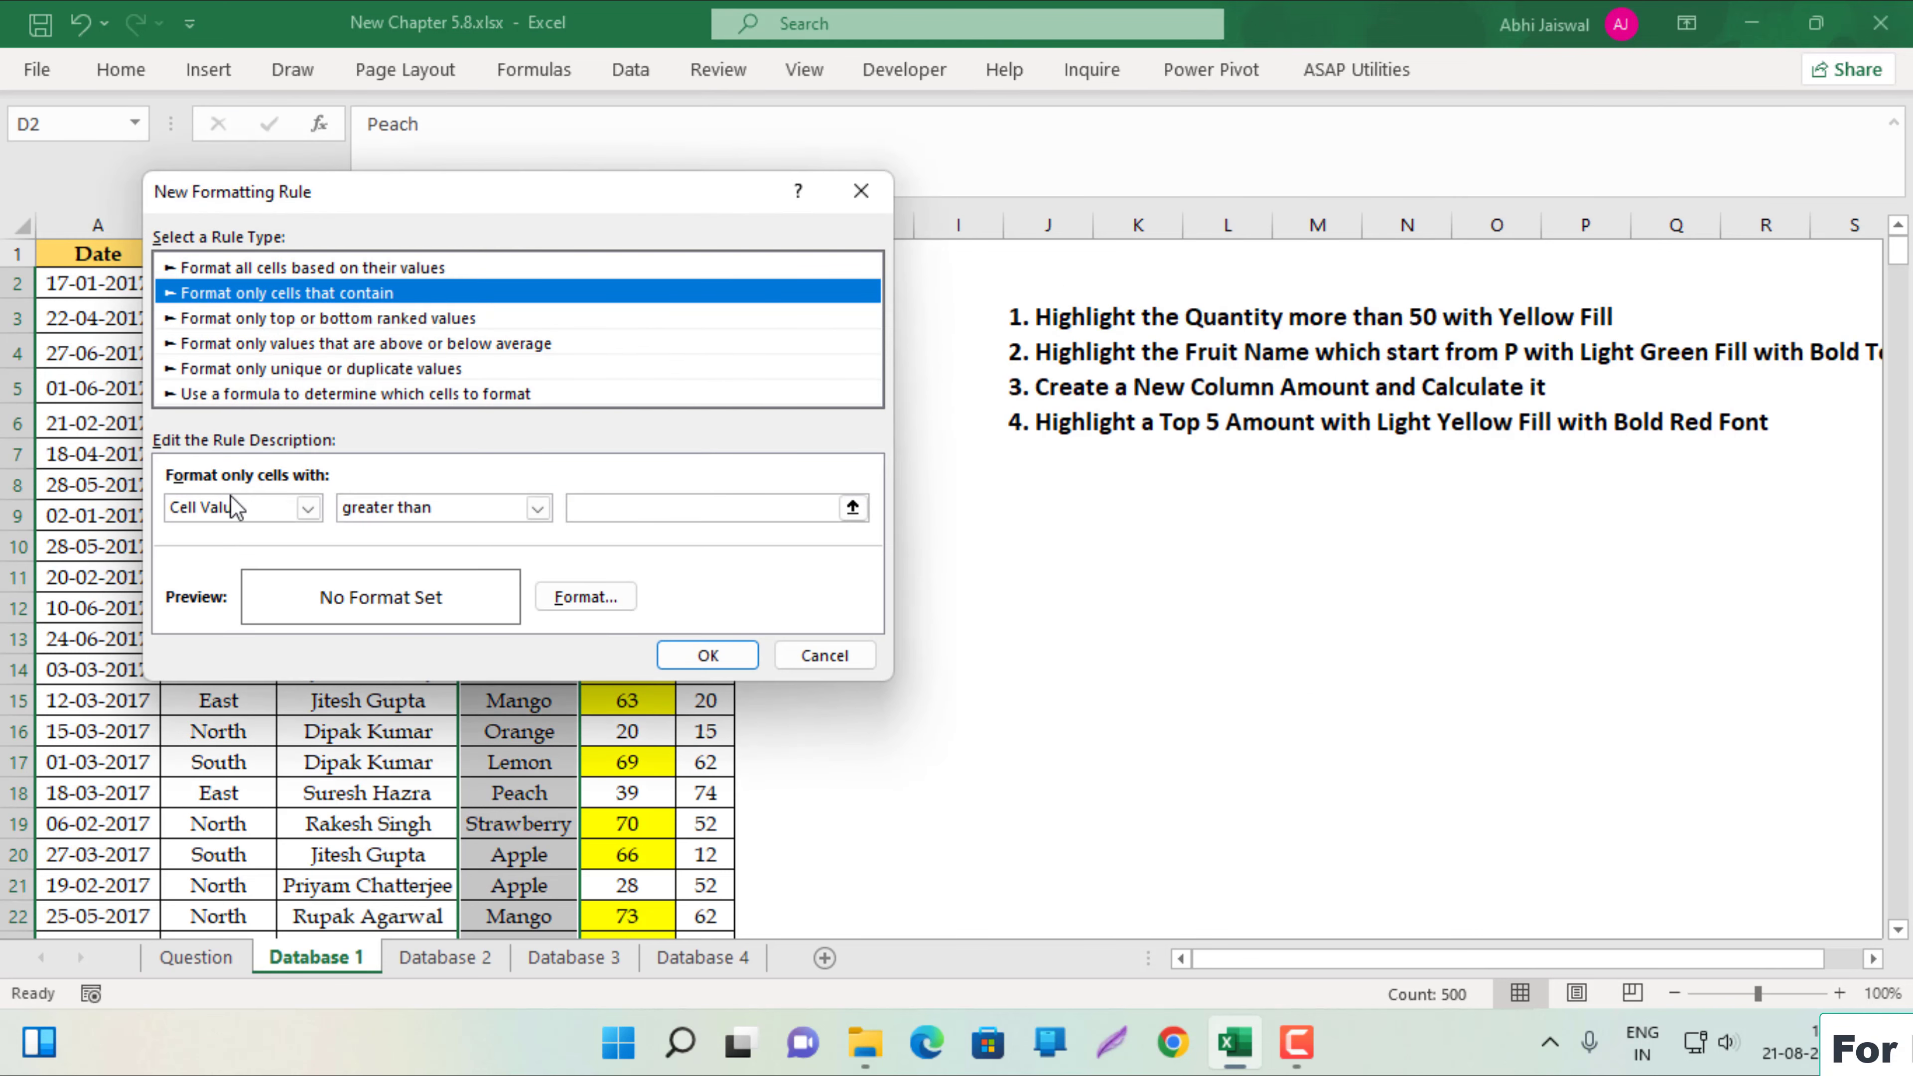
click(248, 501)
click(274, 552)
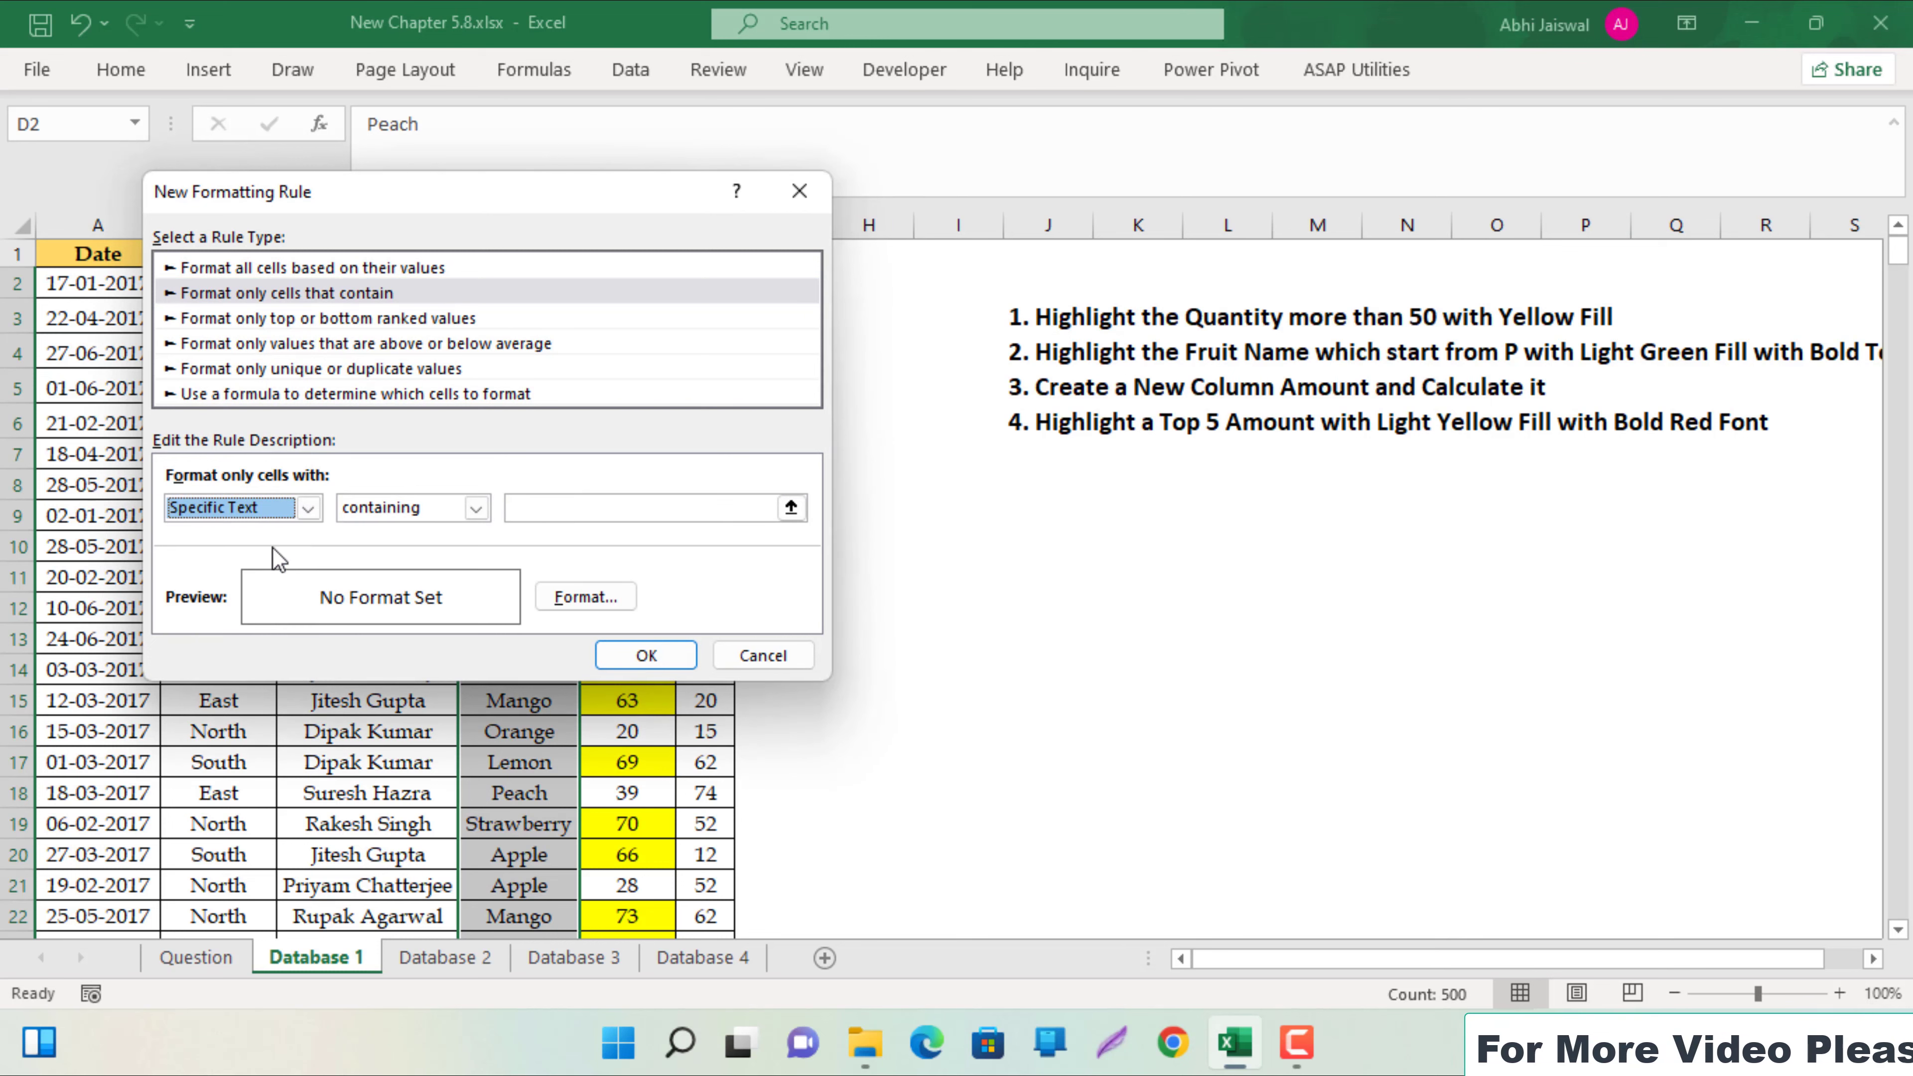
click(475, 507)
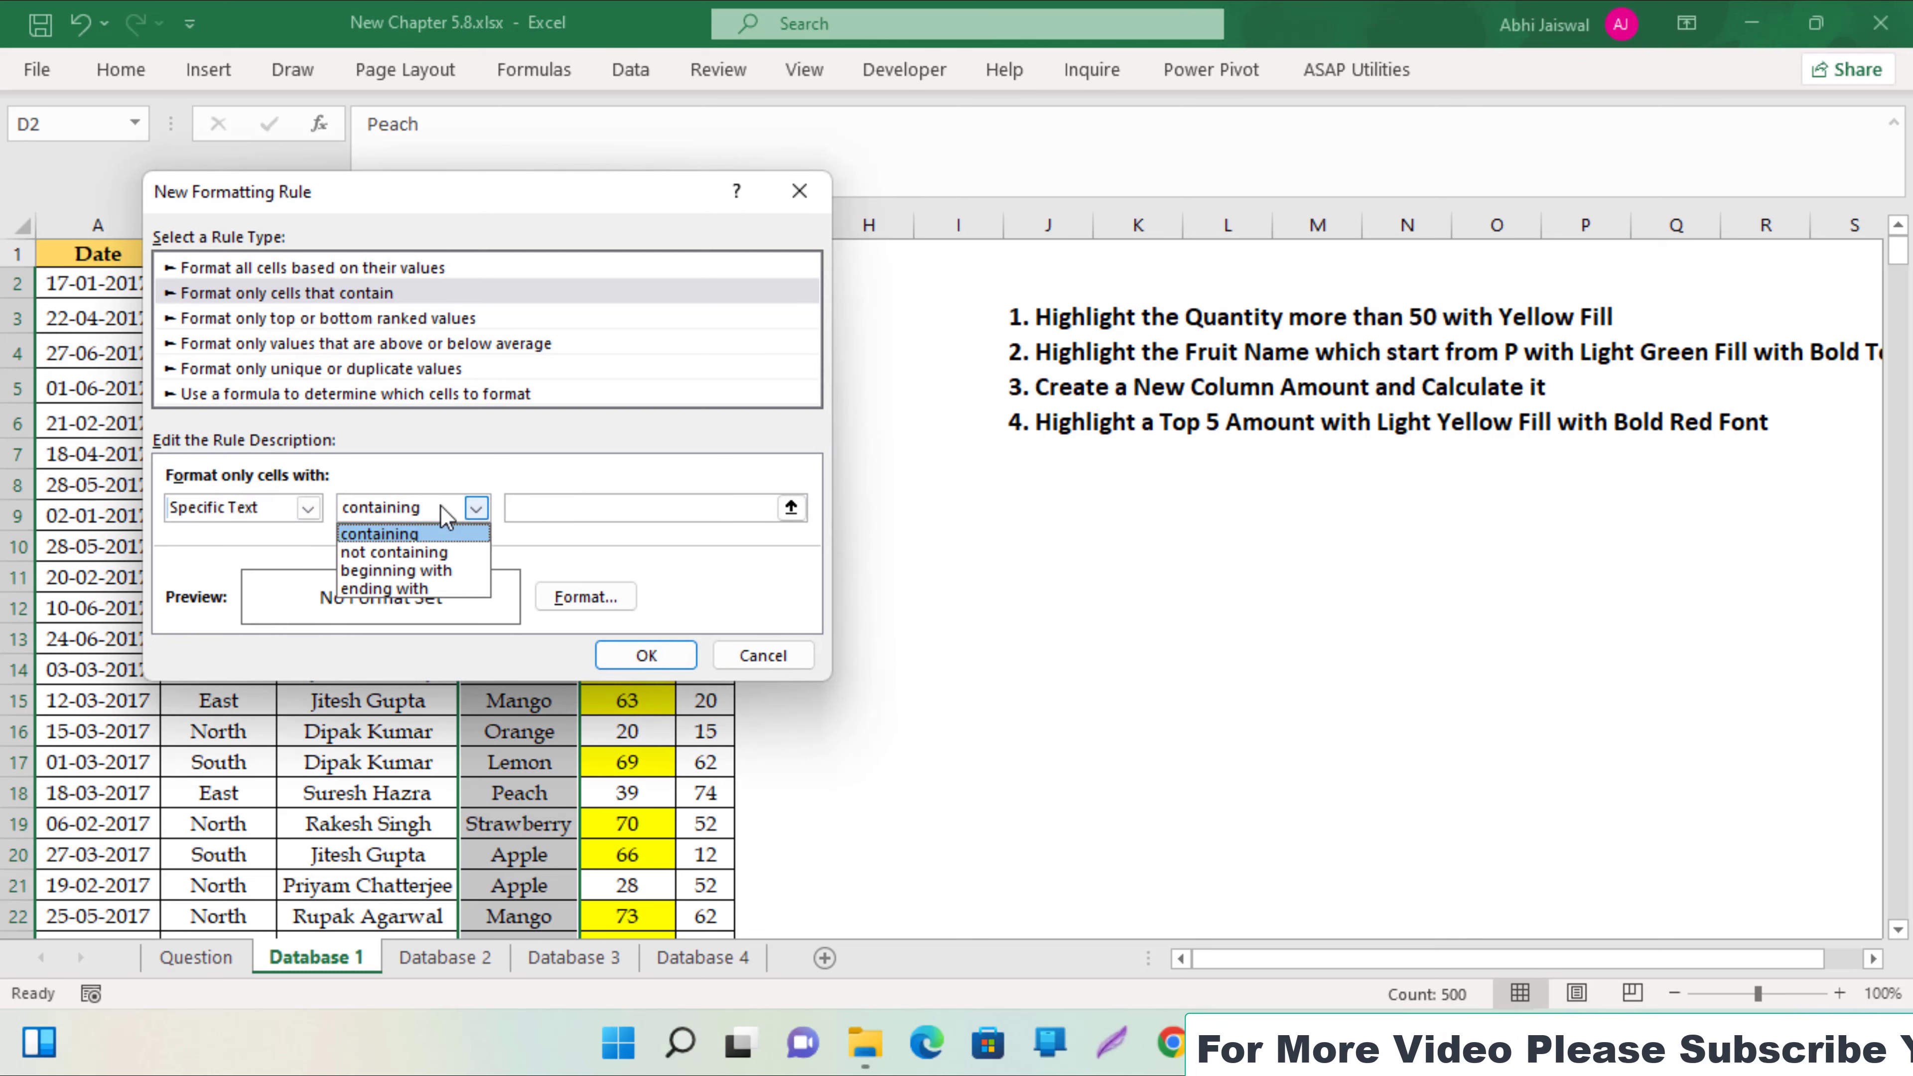
click(426, 570)
click(574, 510)
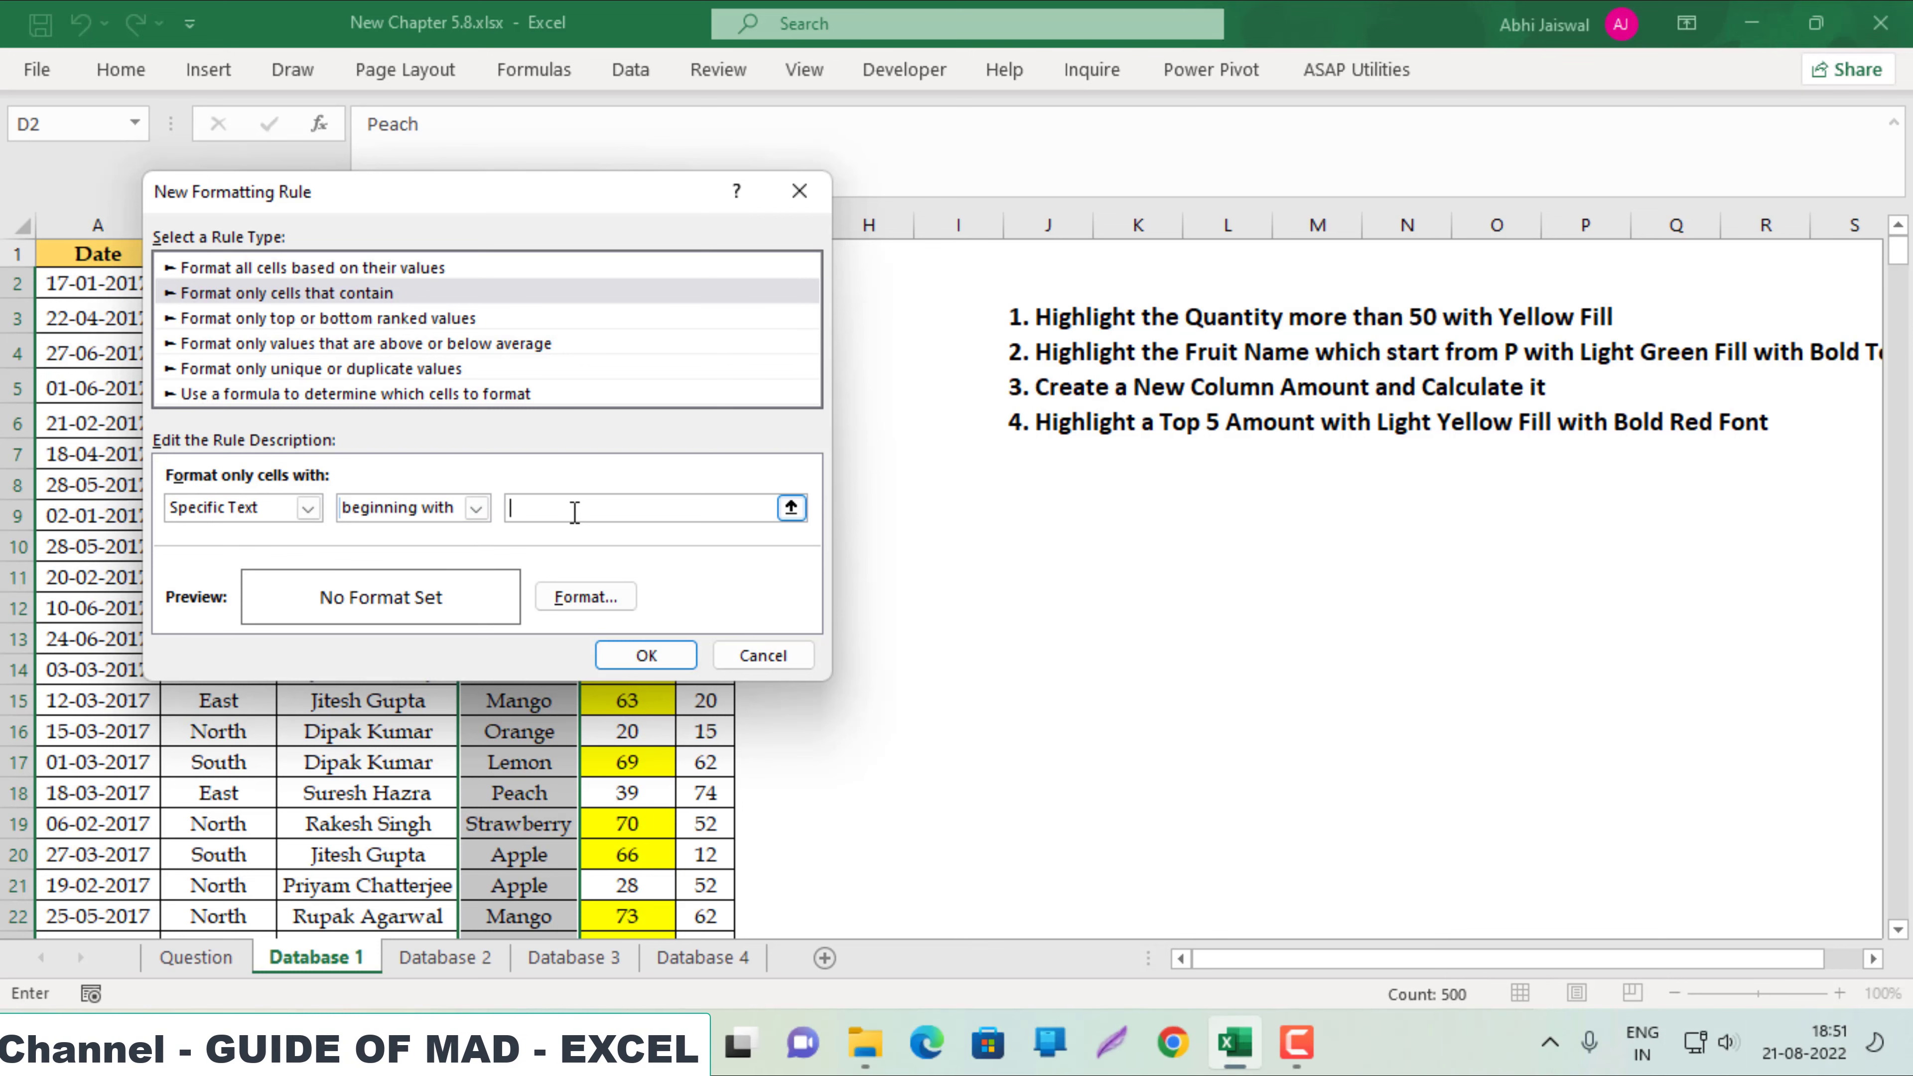
text(P)
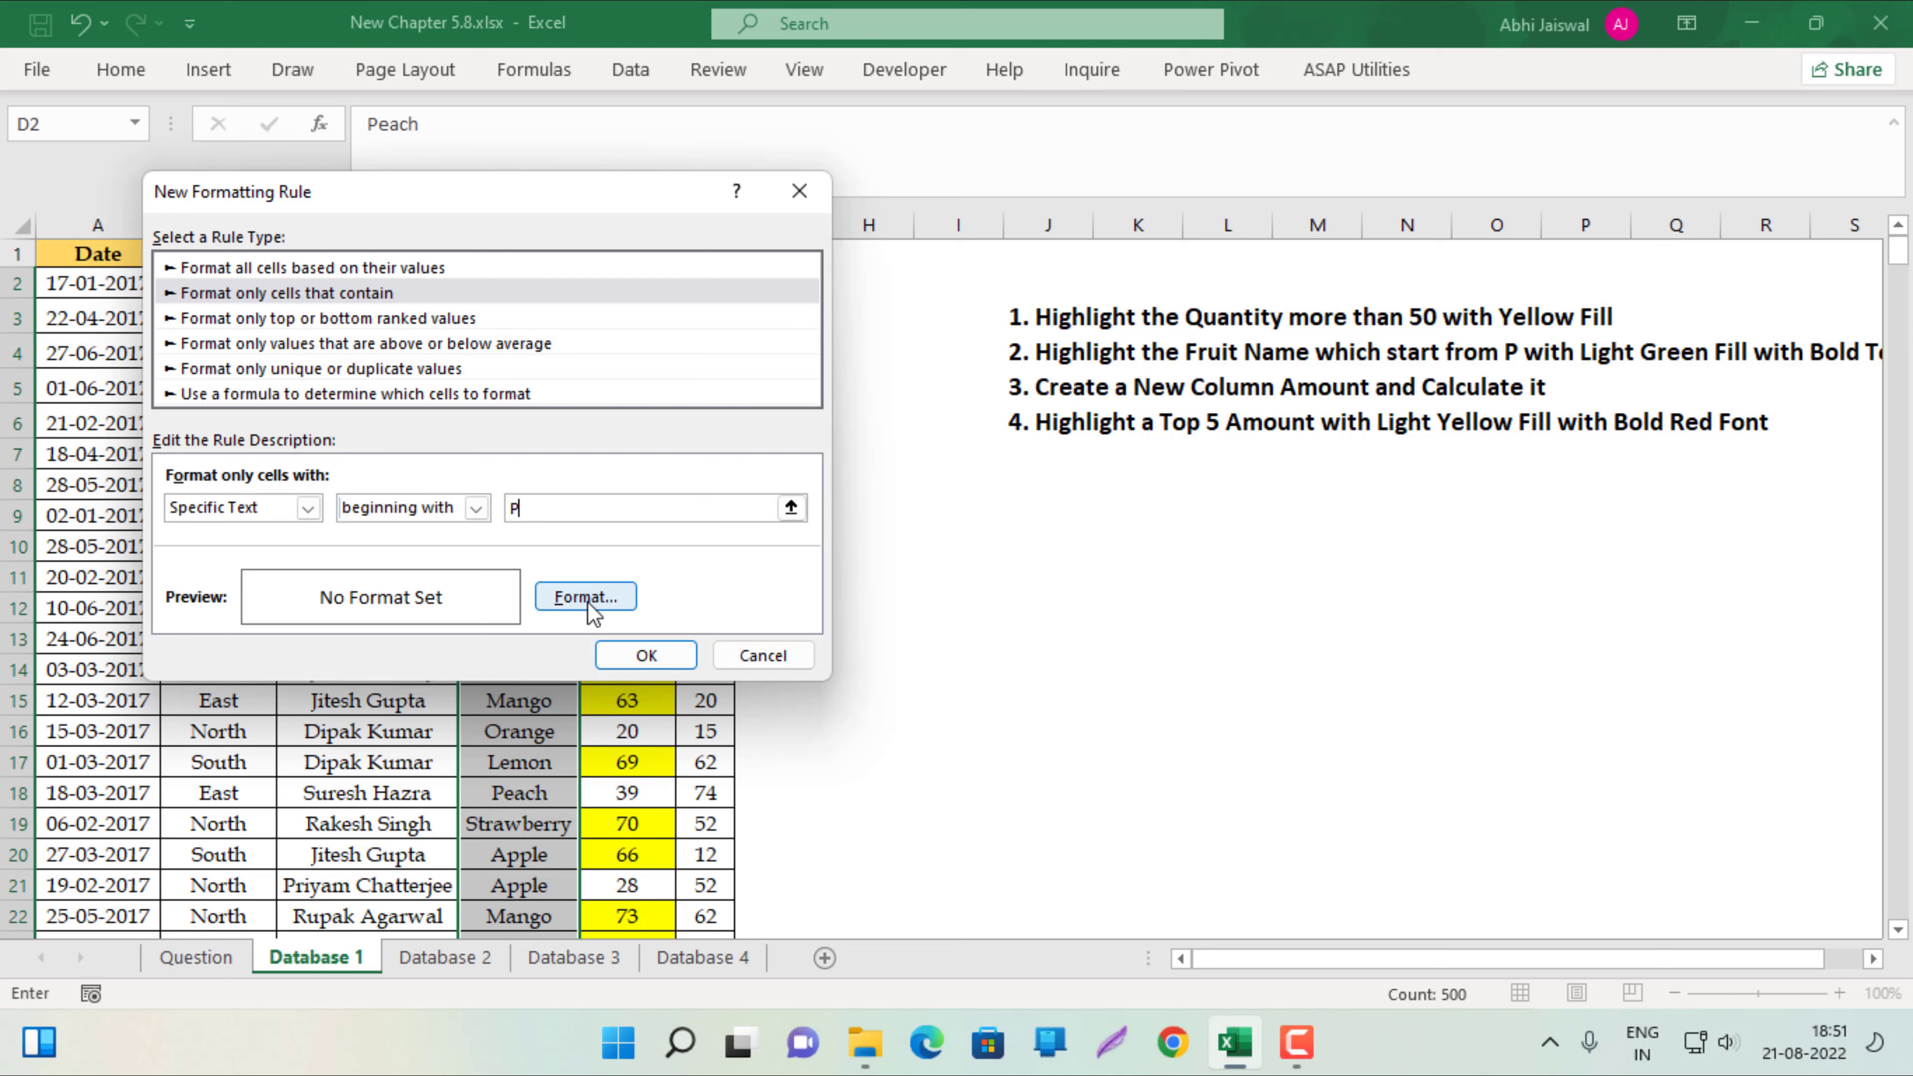
Format matching fruit names with a light green fill and bold text, and apply the rule.
click(586, 597)
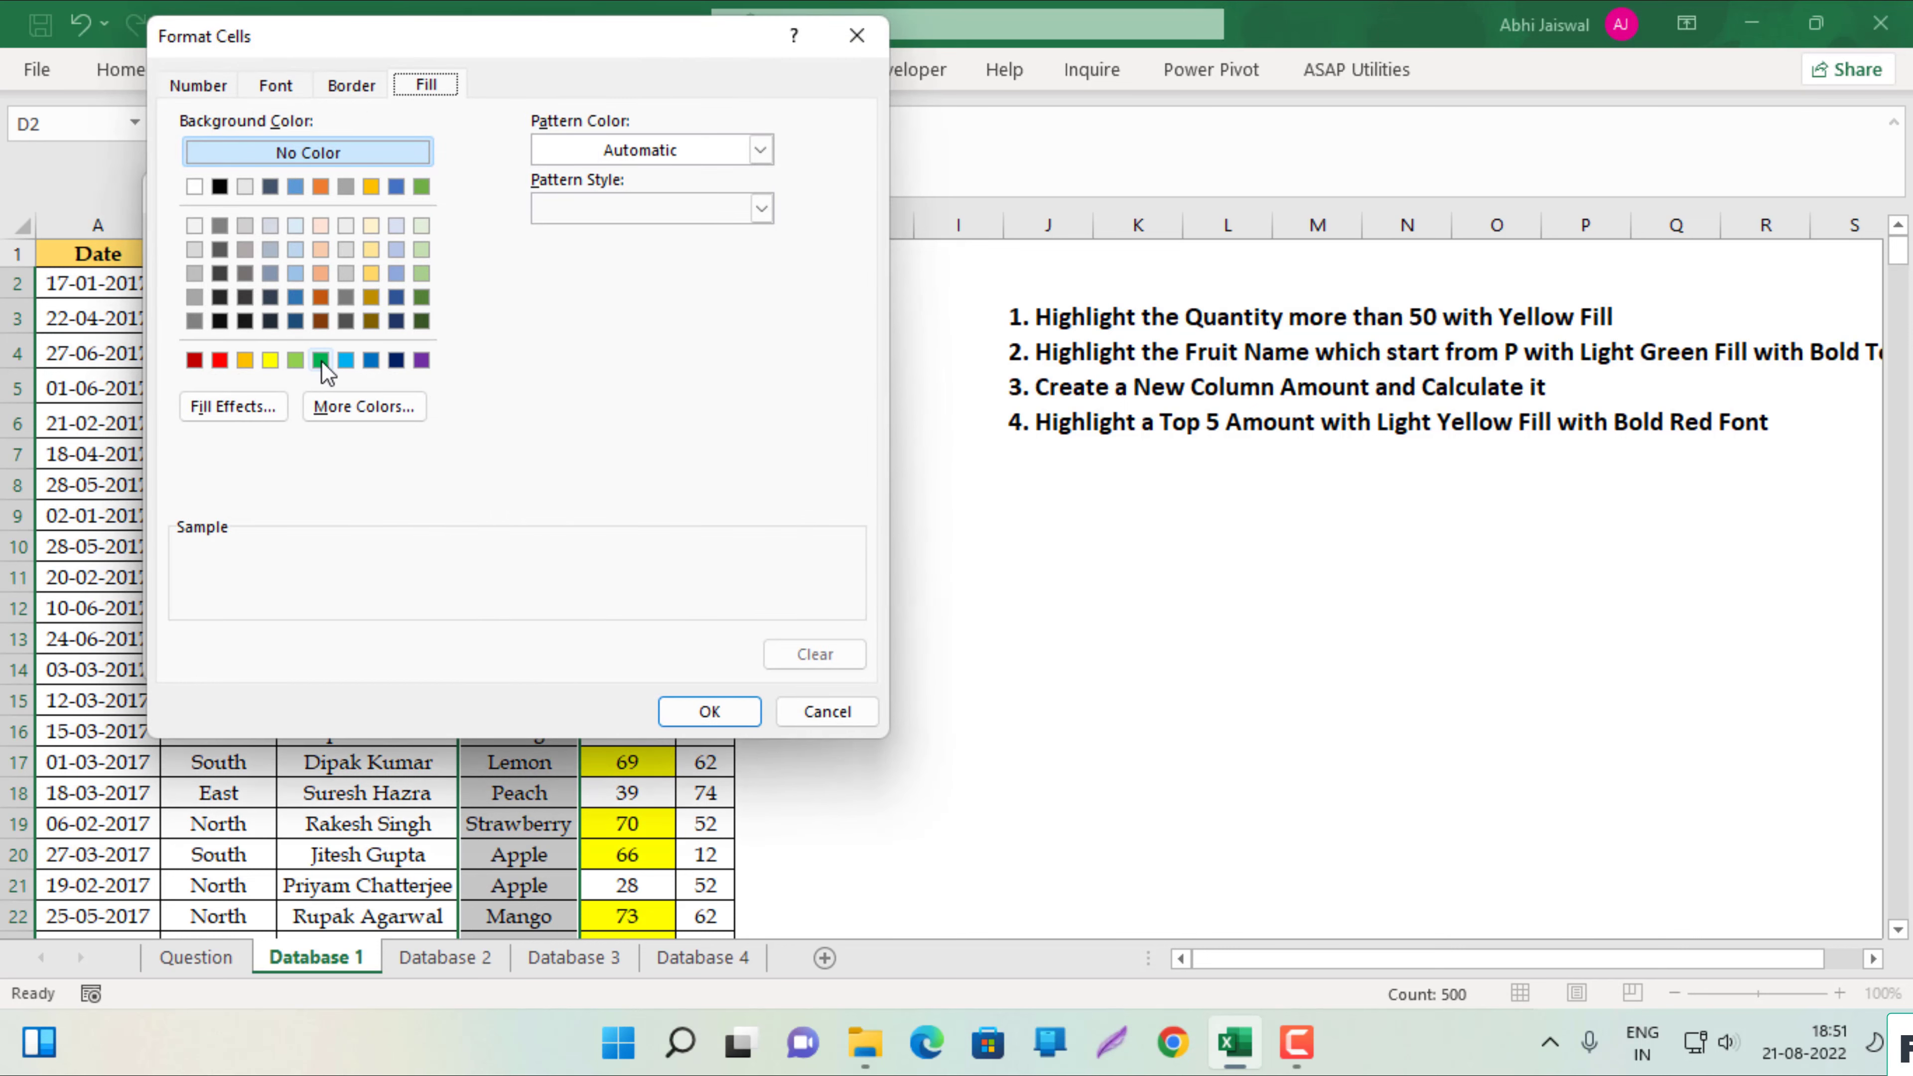
click(296, 361)
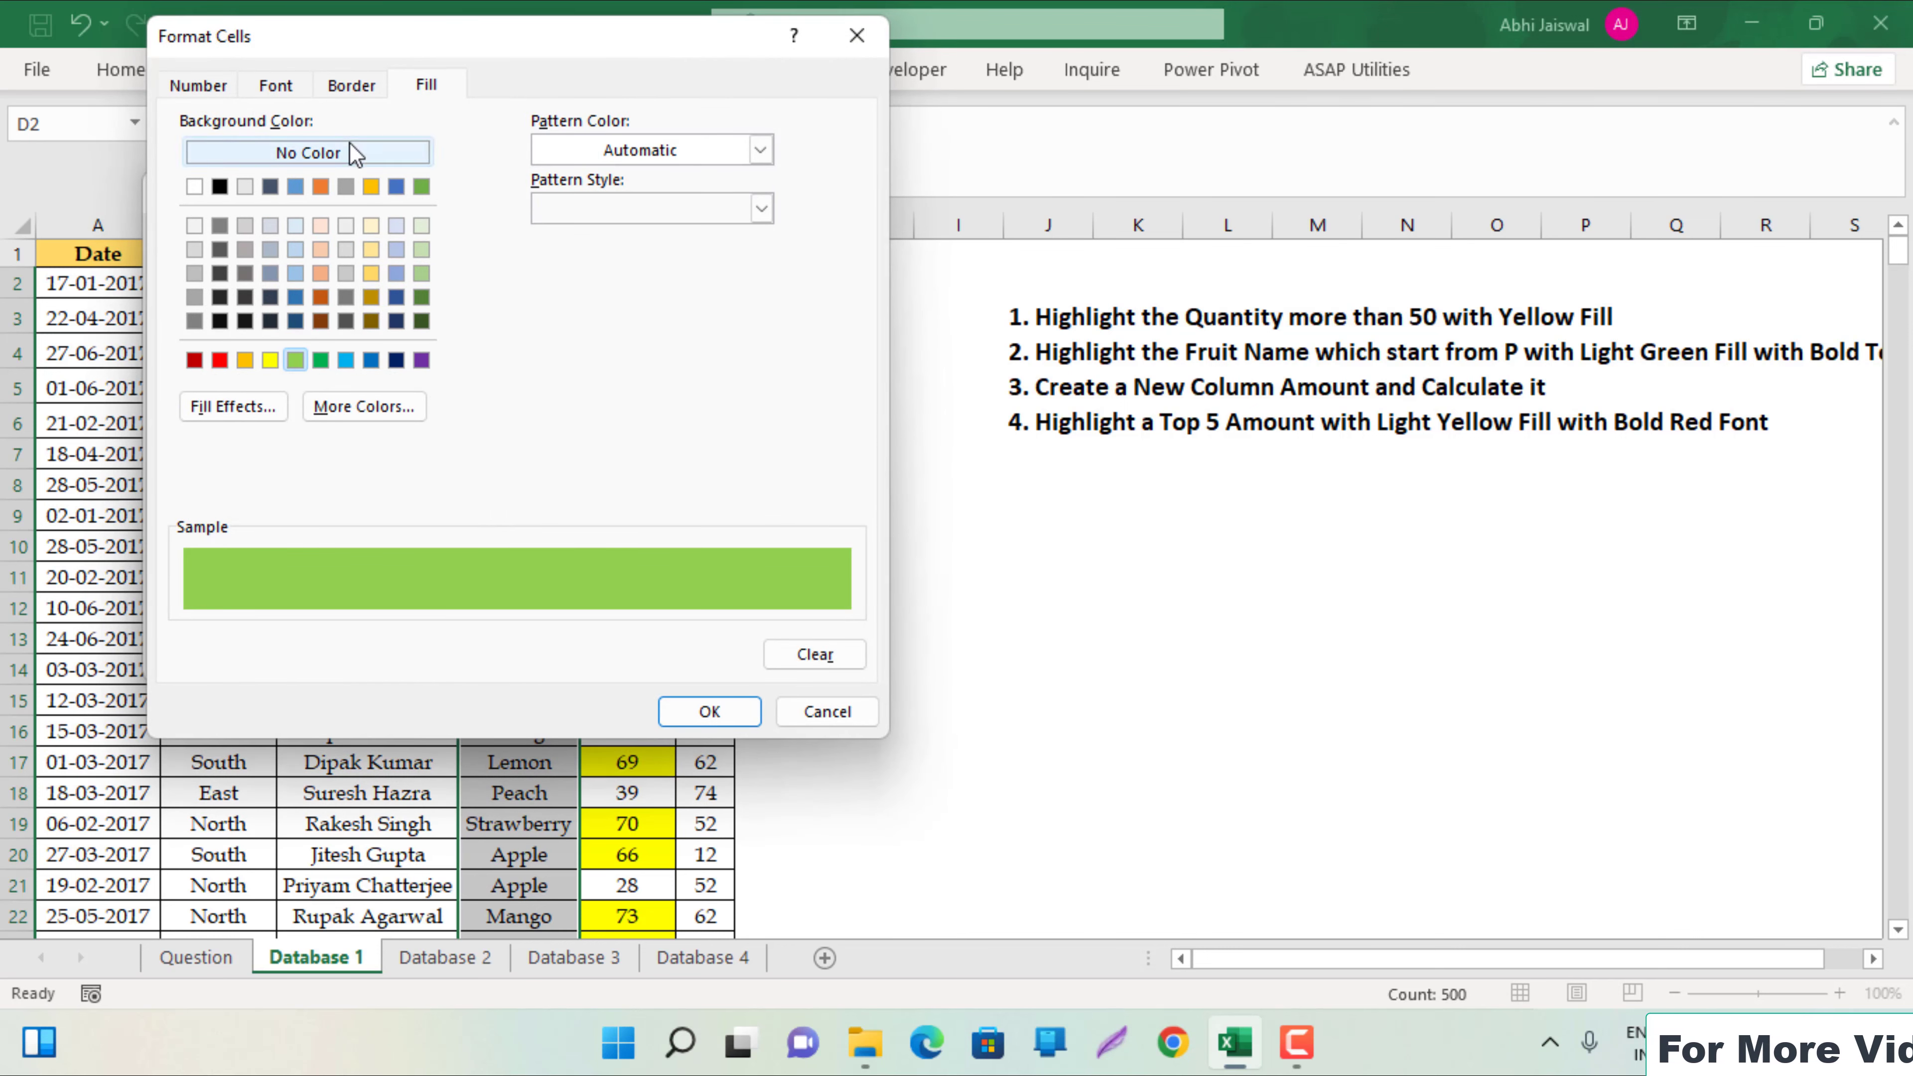
click(276, 84)
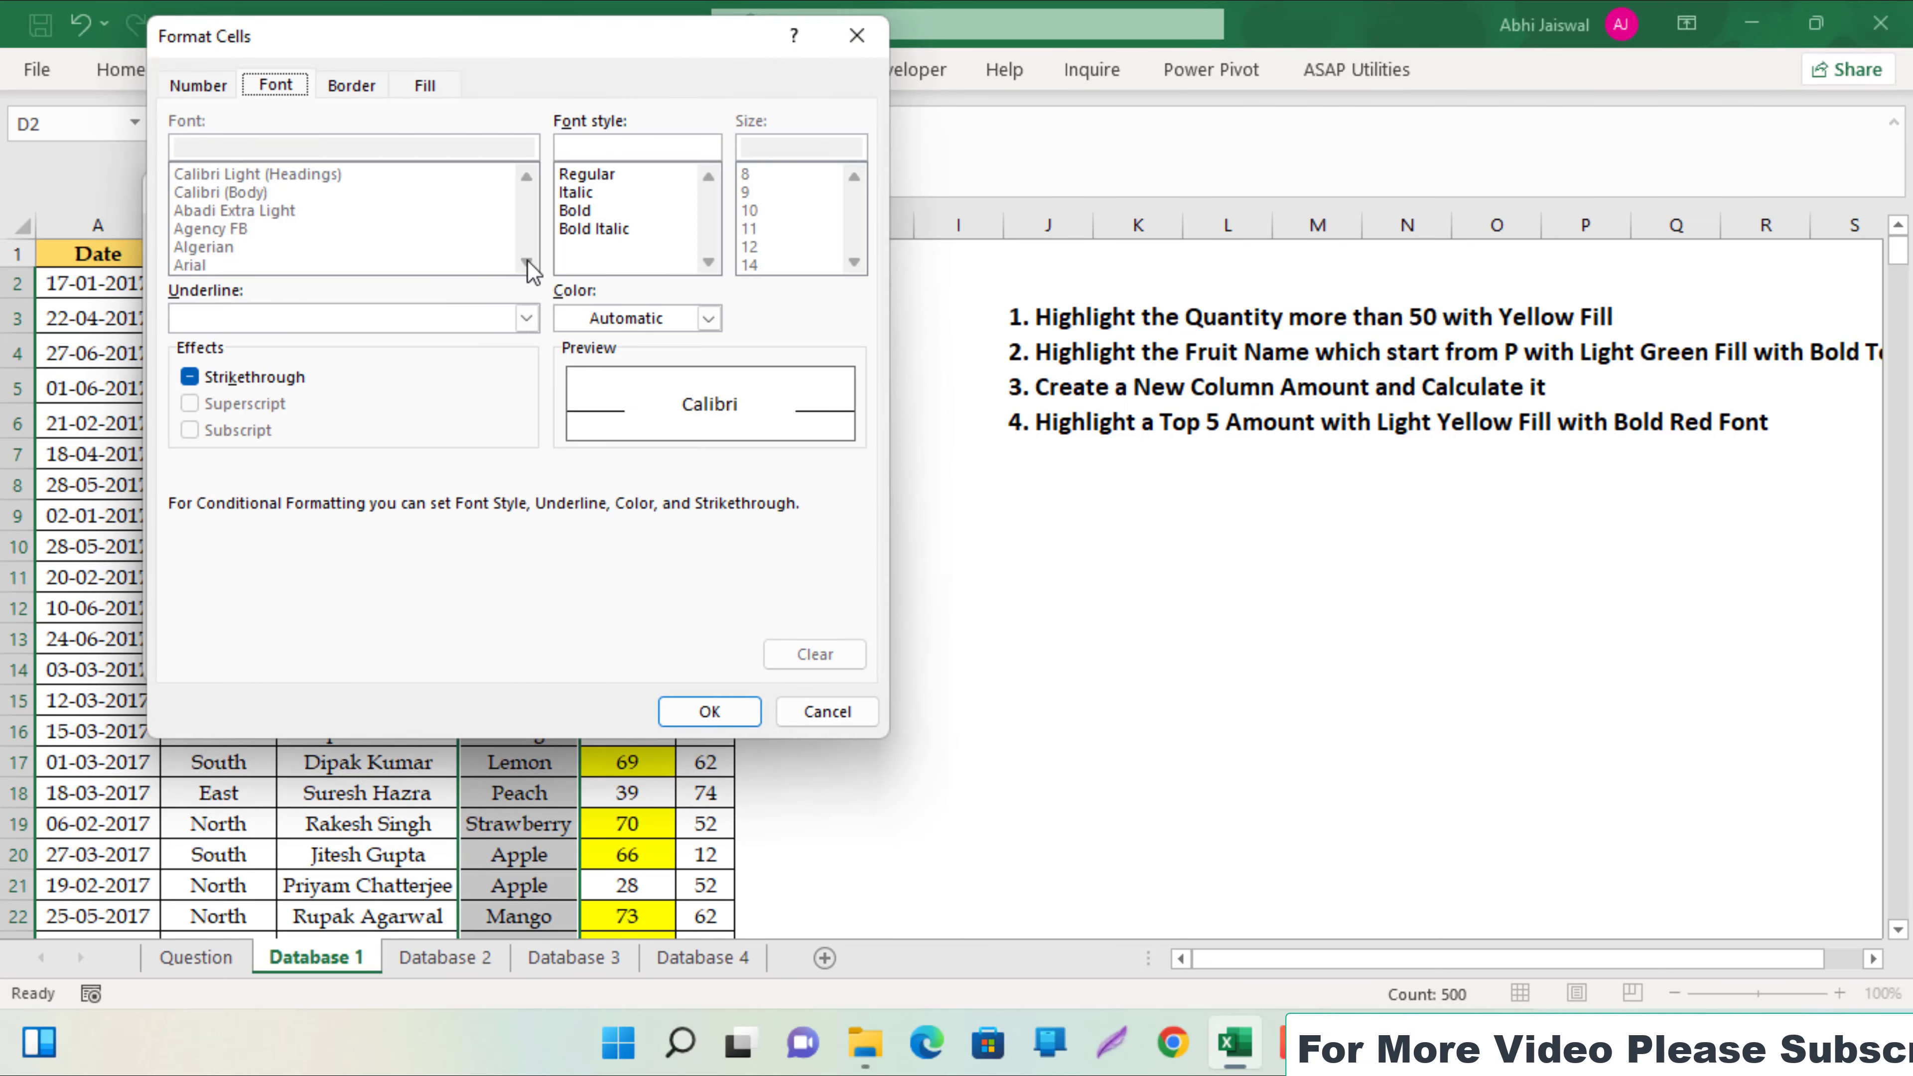
click(588, 211)
click(710, 716)
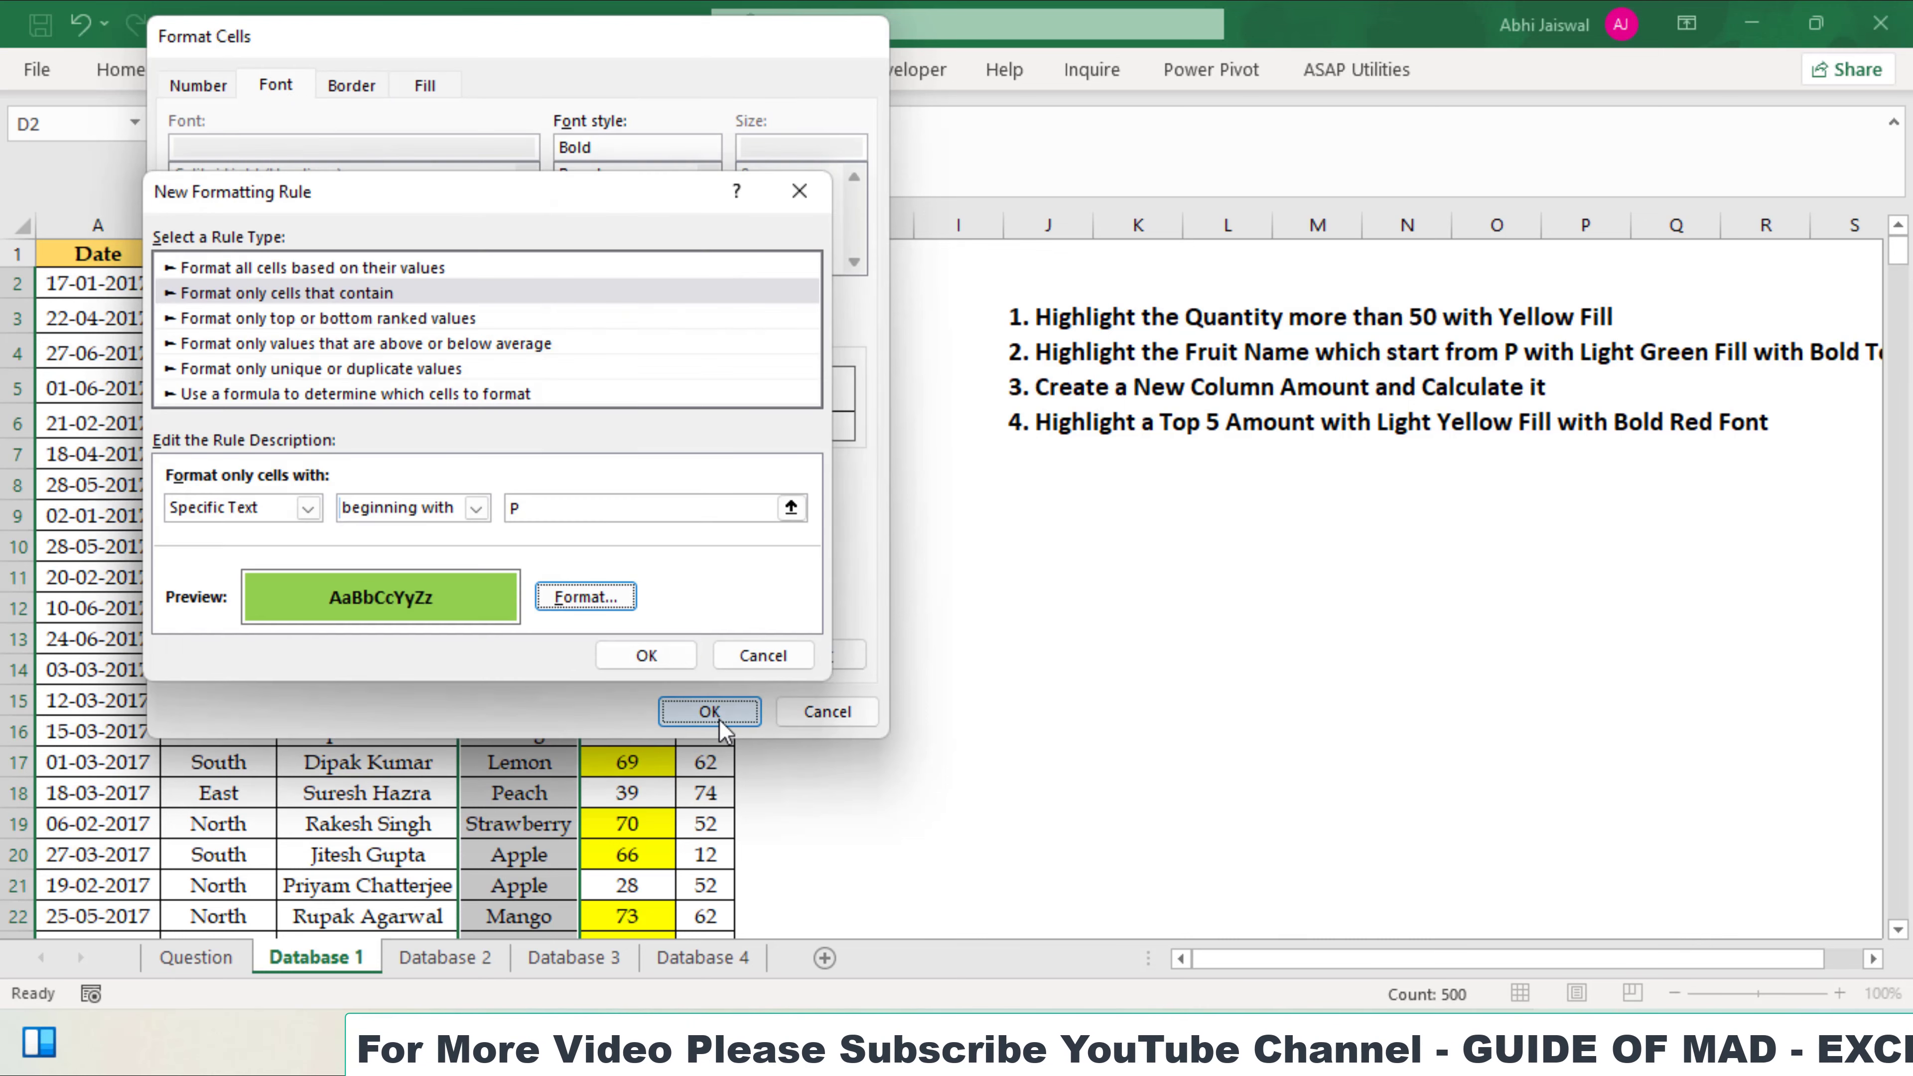
click(621, 655)
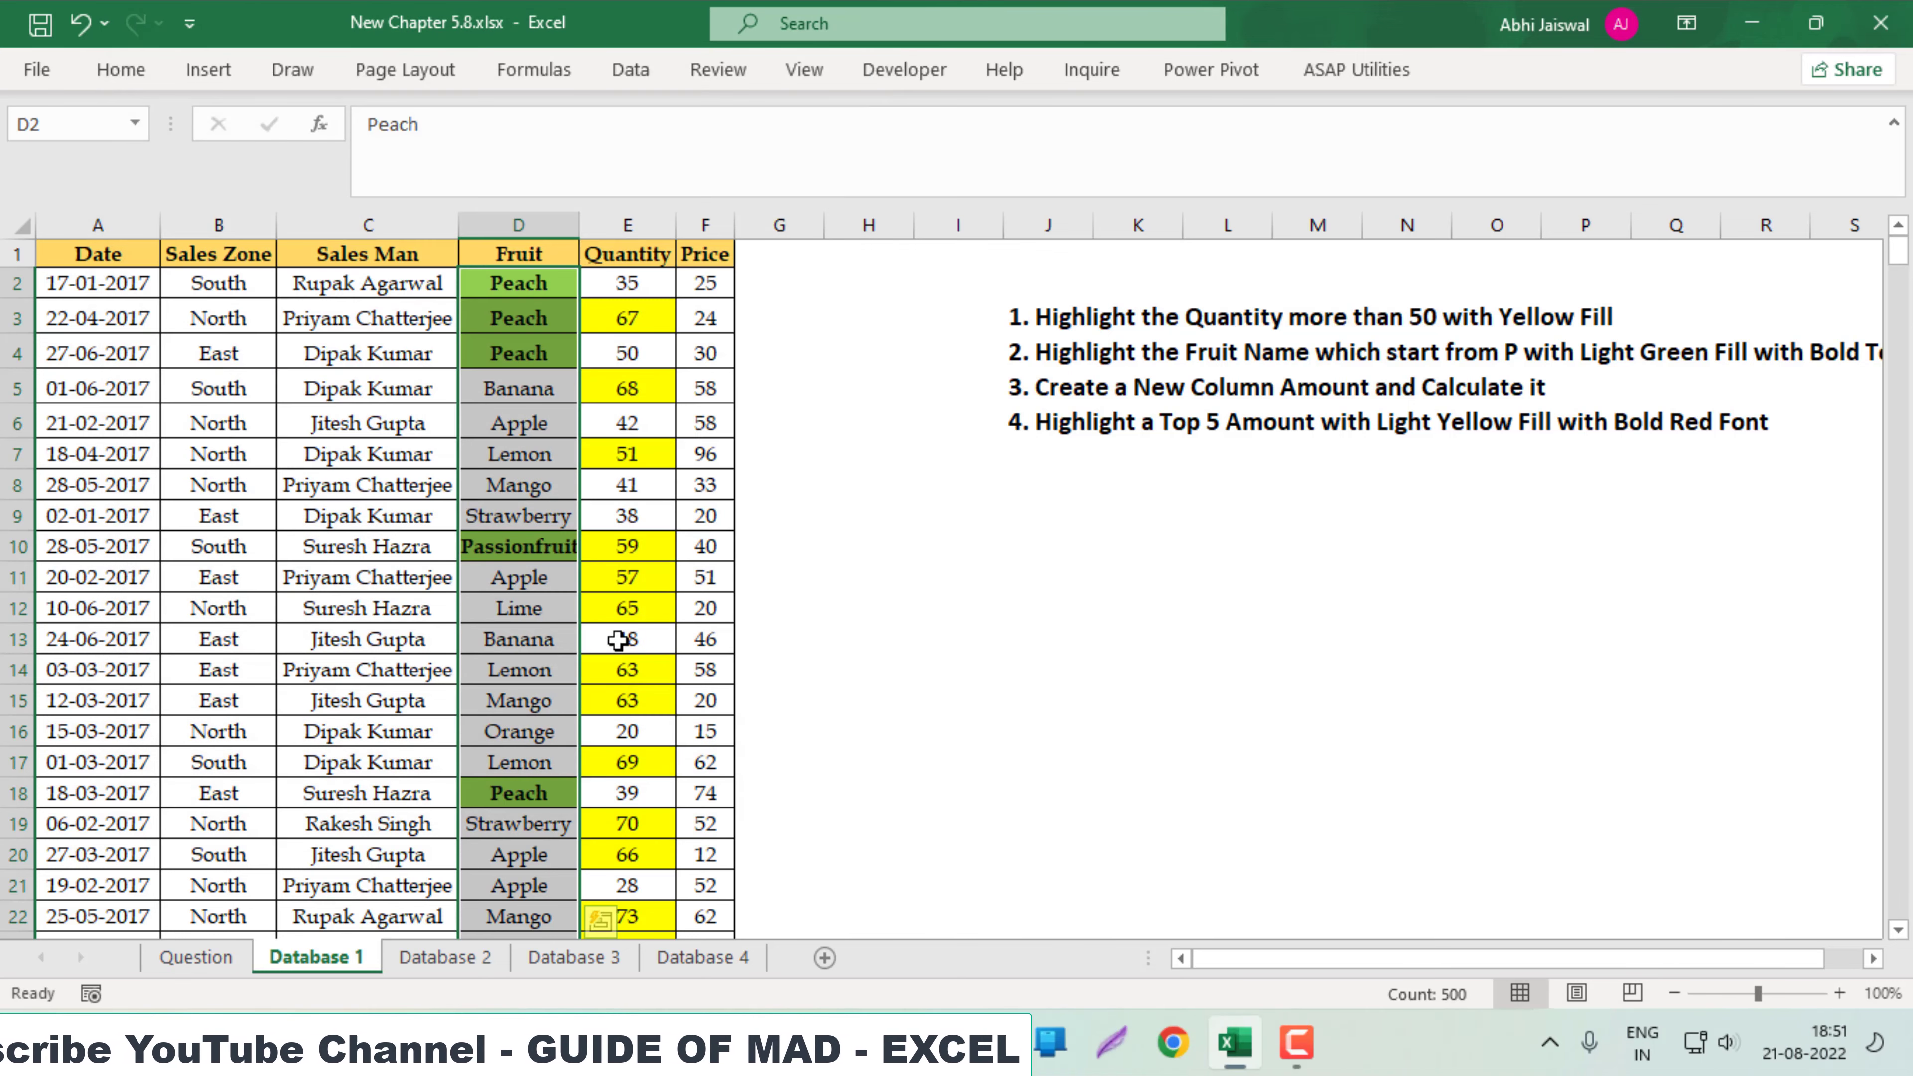
Enter an 'Amount' header in G1 and fill =E2*F2 down column G.
drag(1441, 963, 1473, 963)
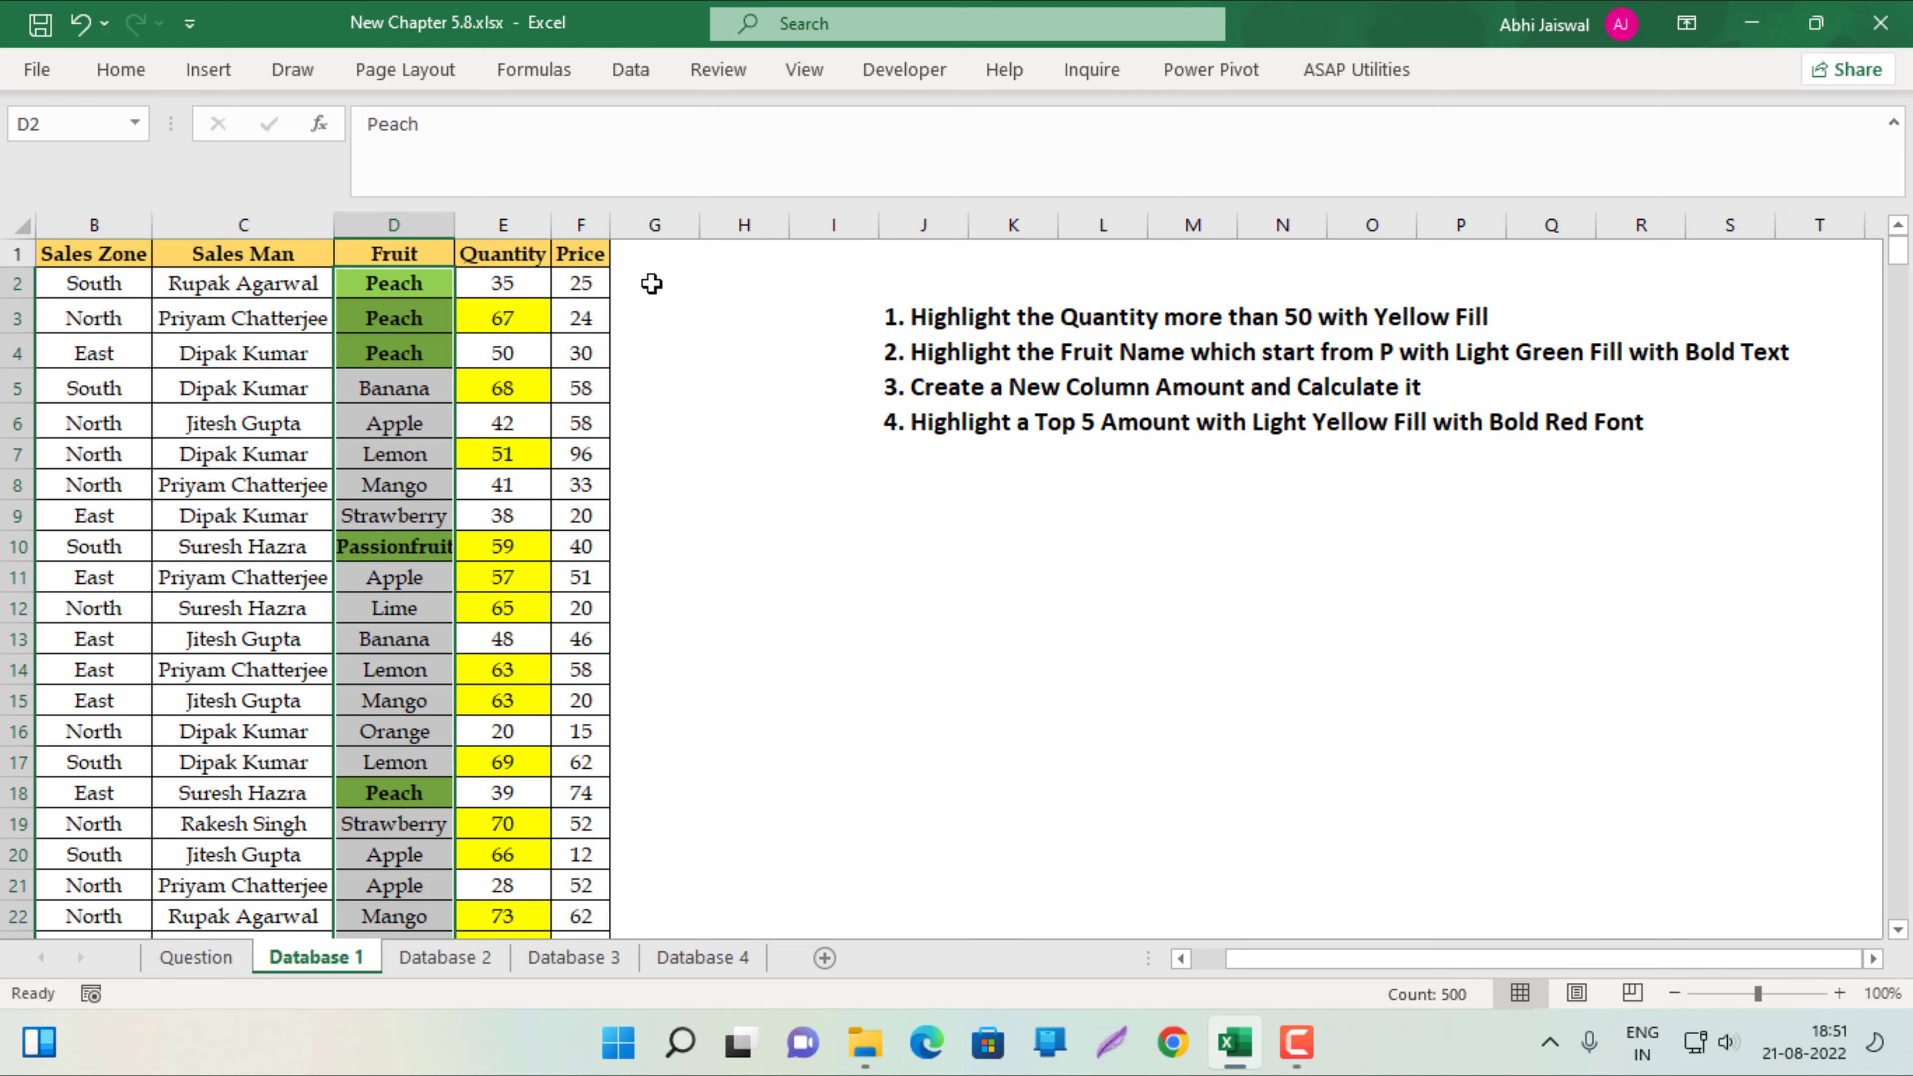
click(643, 262)
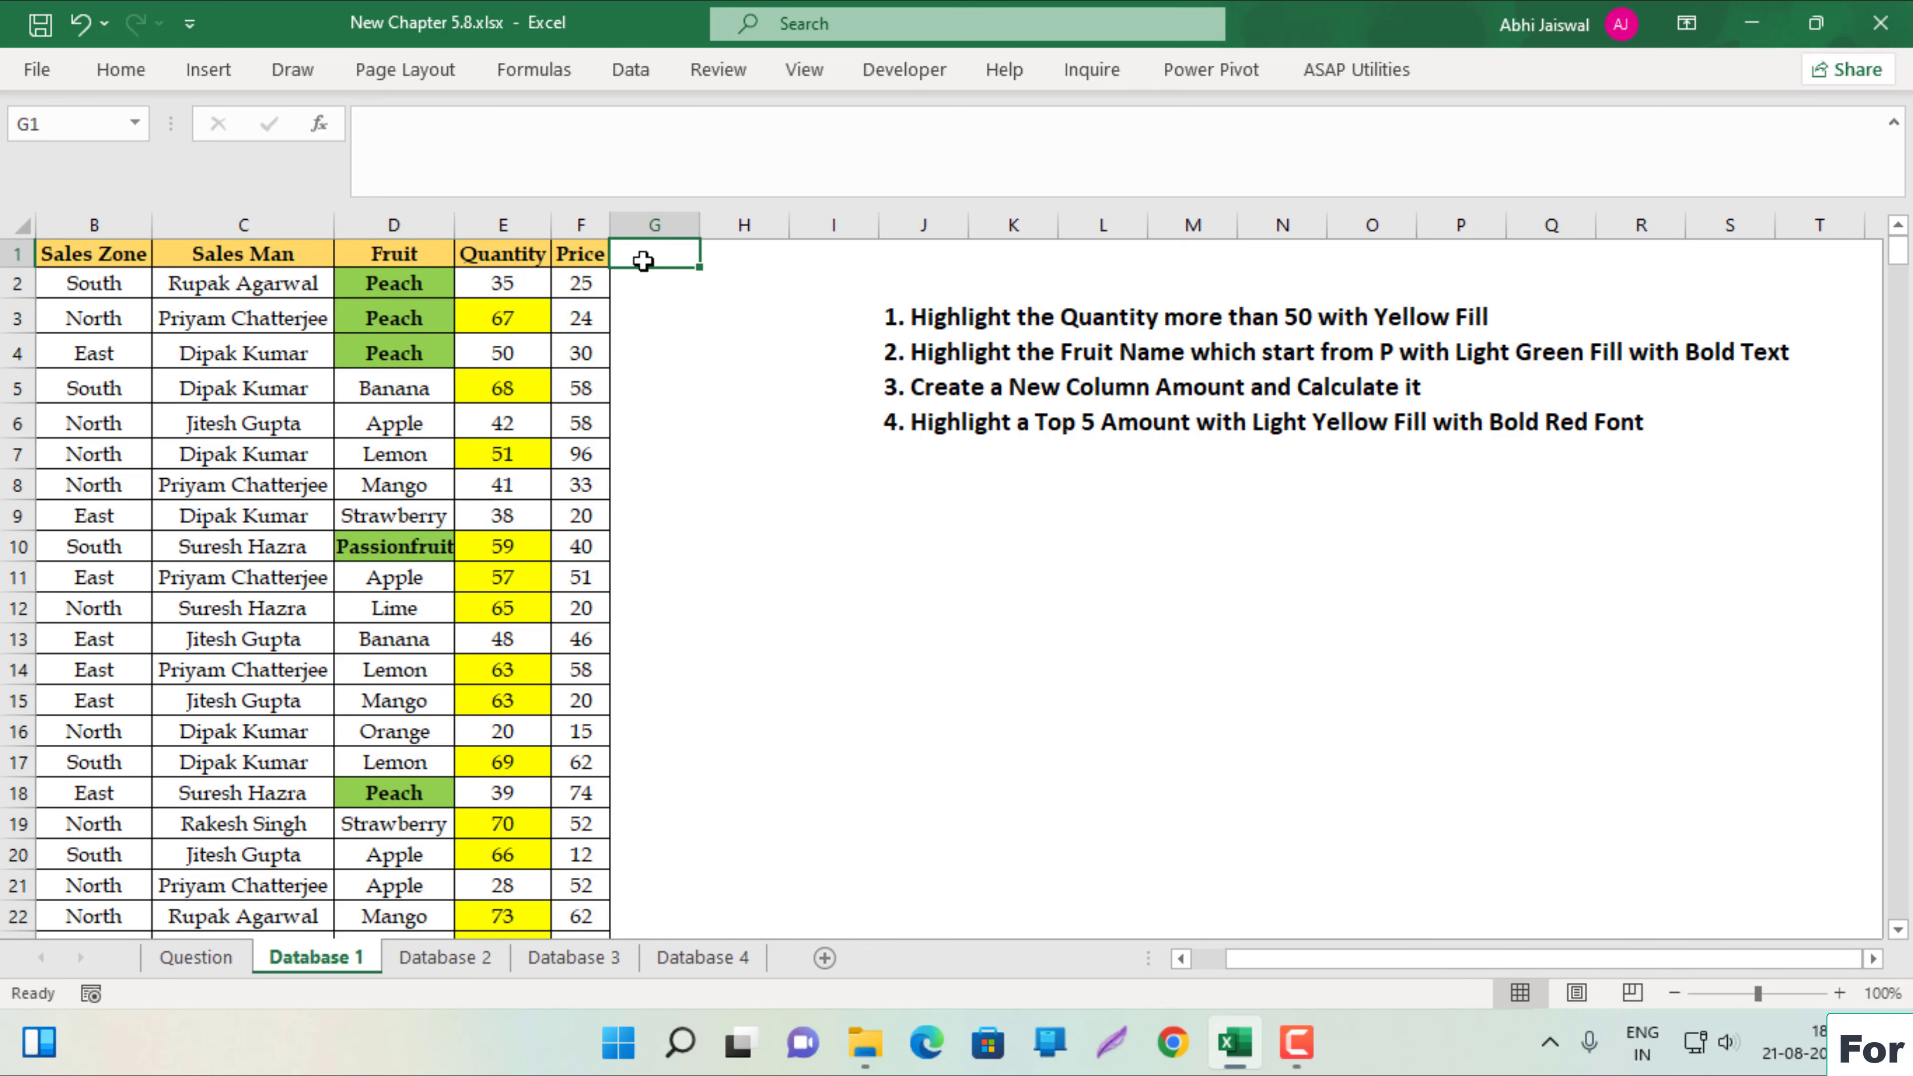
text(Amount)
key(Return)
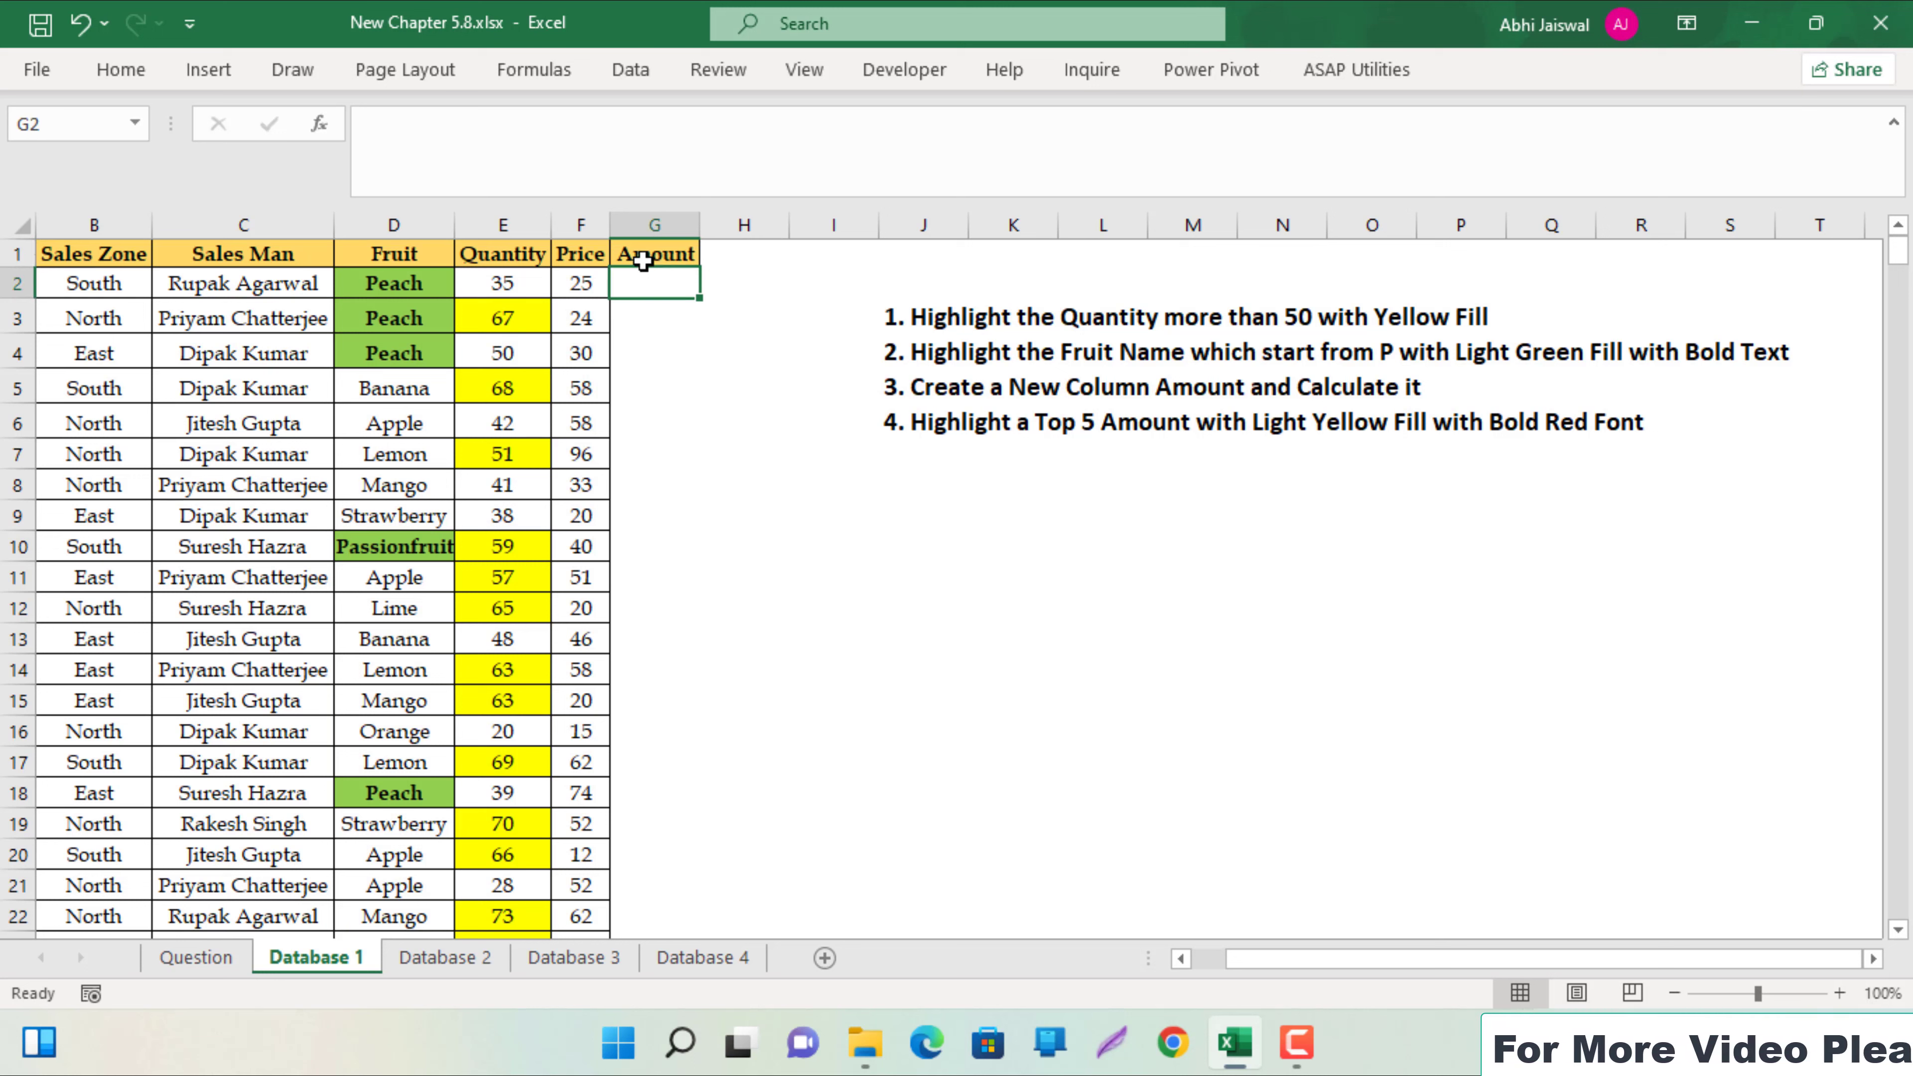
text(=)
key(Left)
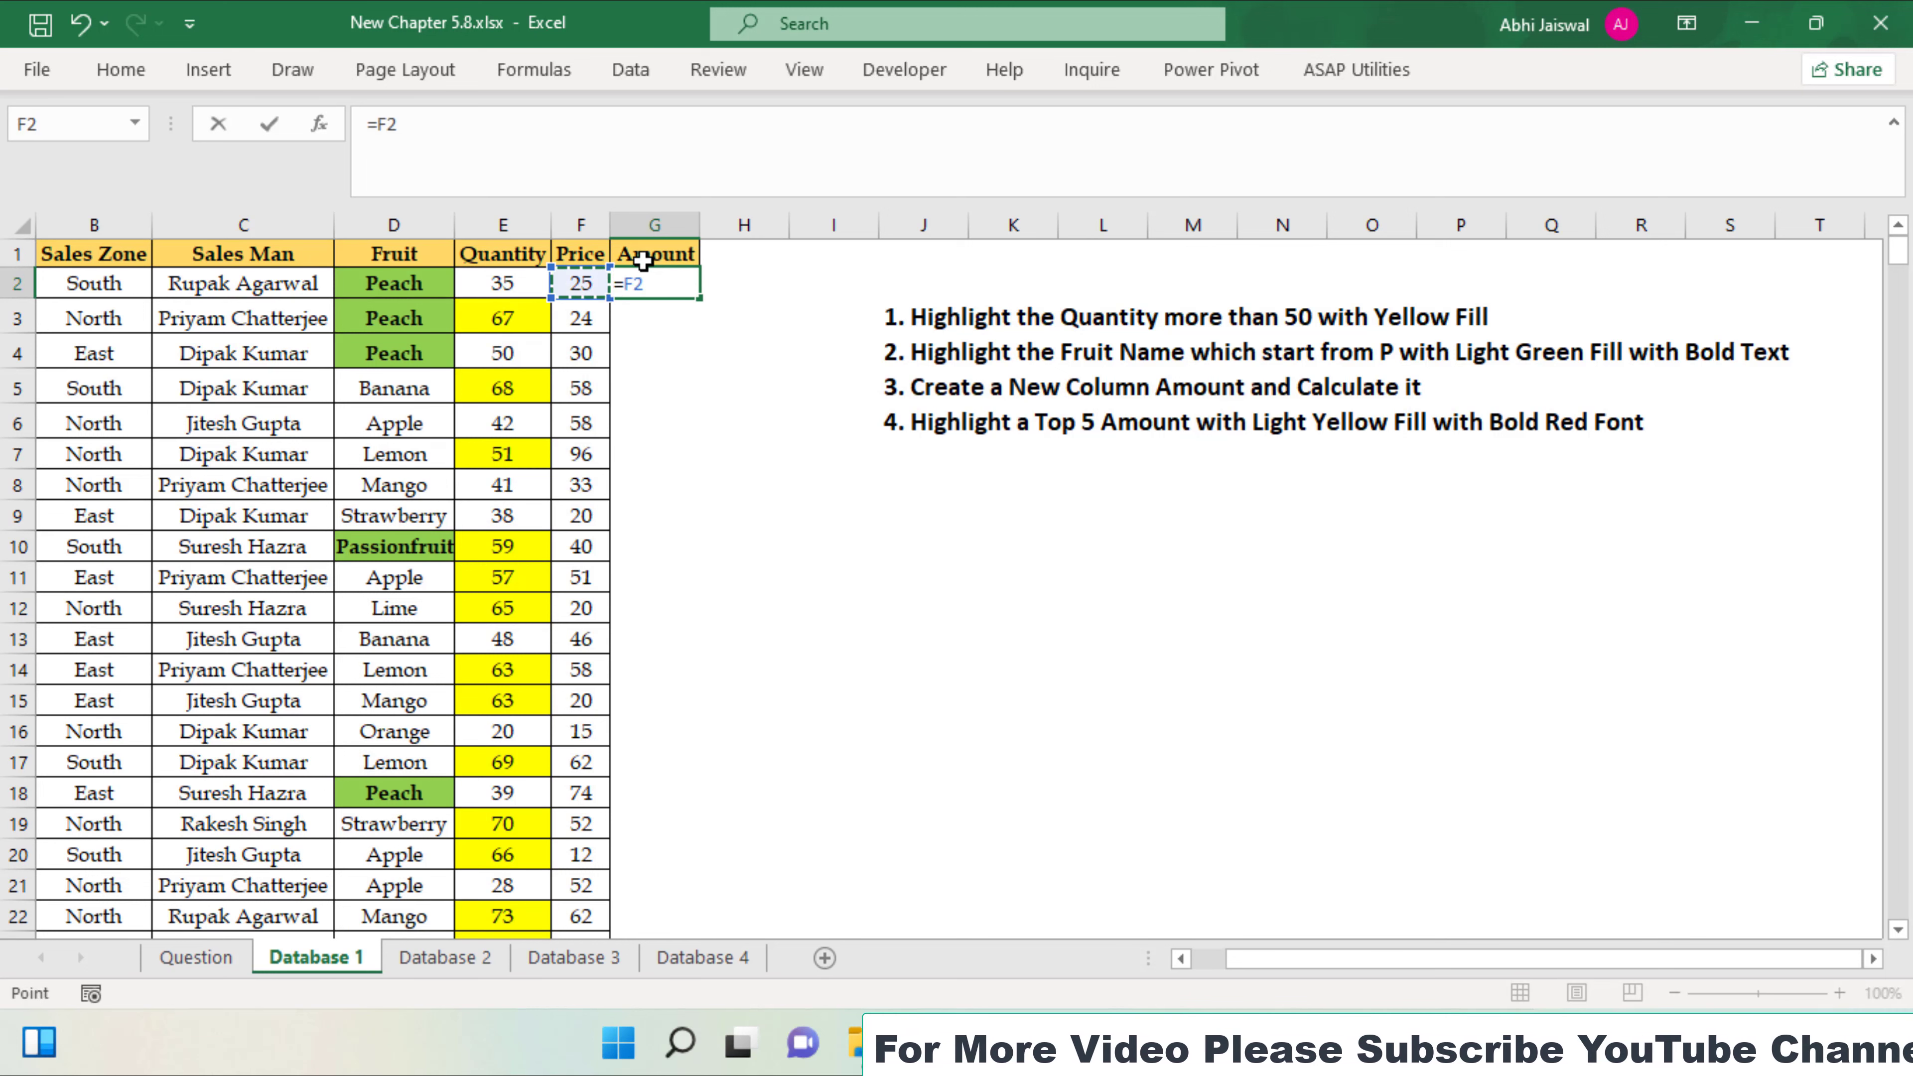
key(Left)
text(*)
key(Left)
key(ctrl+Return)
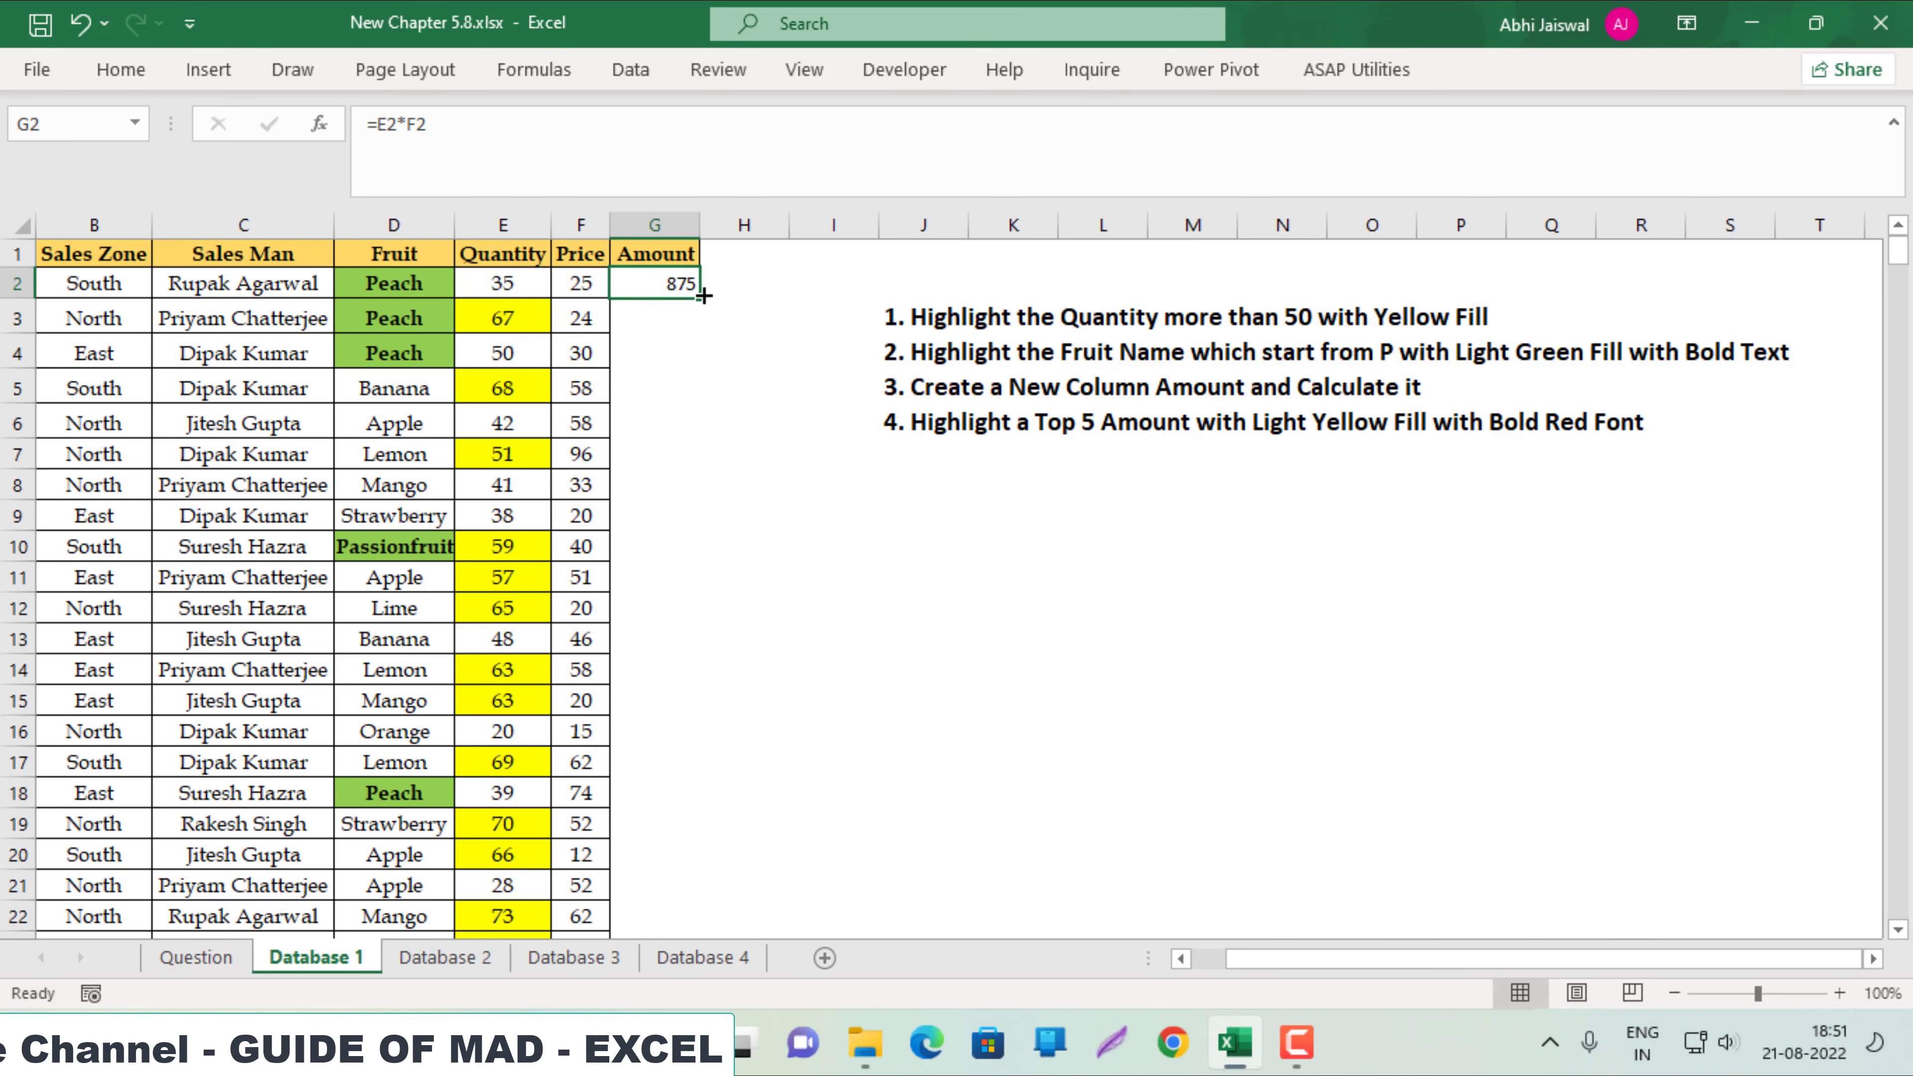
double_click(699, 297)
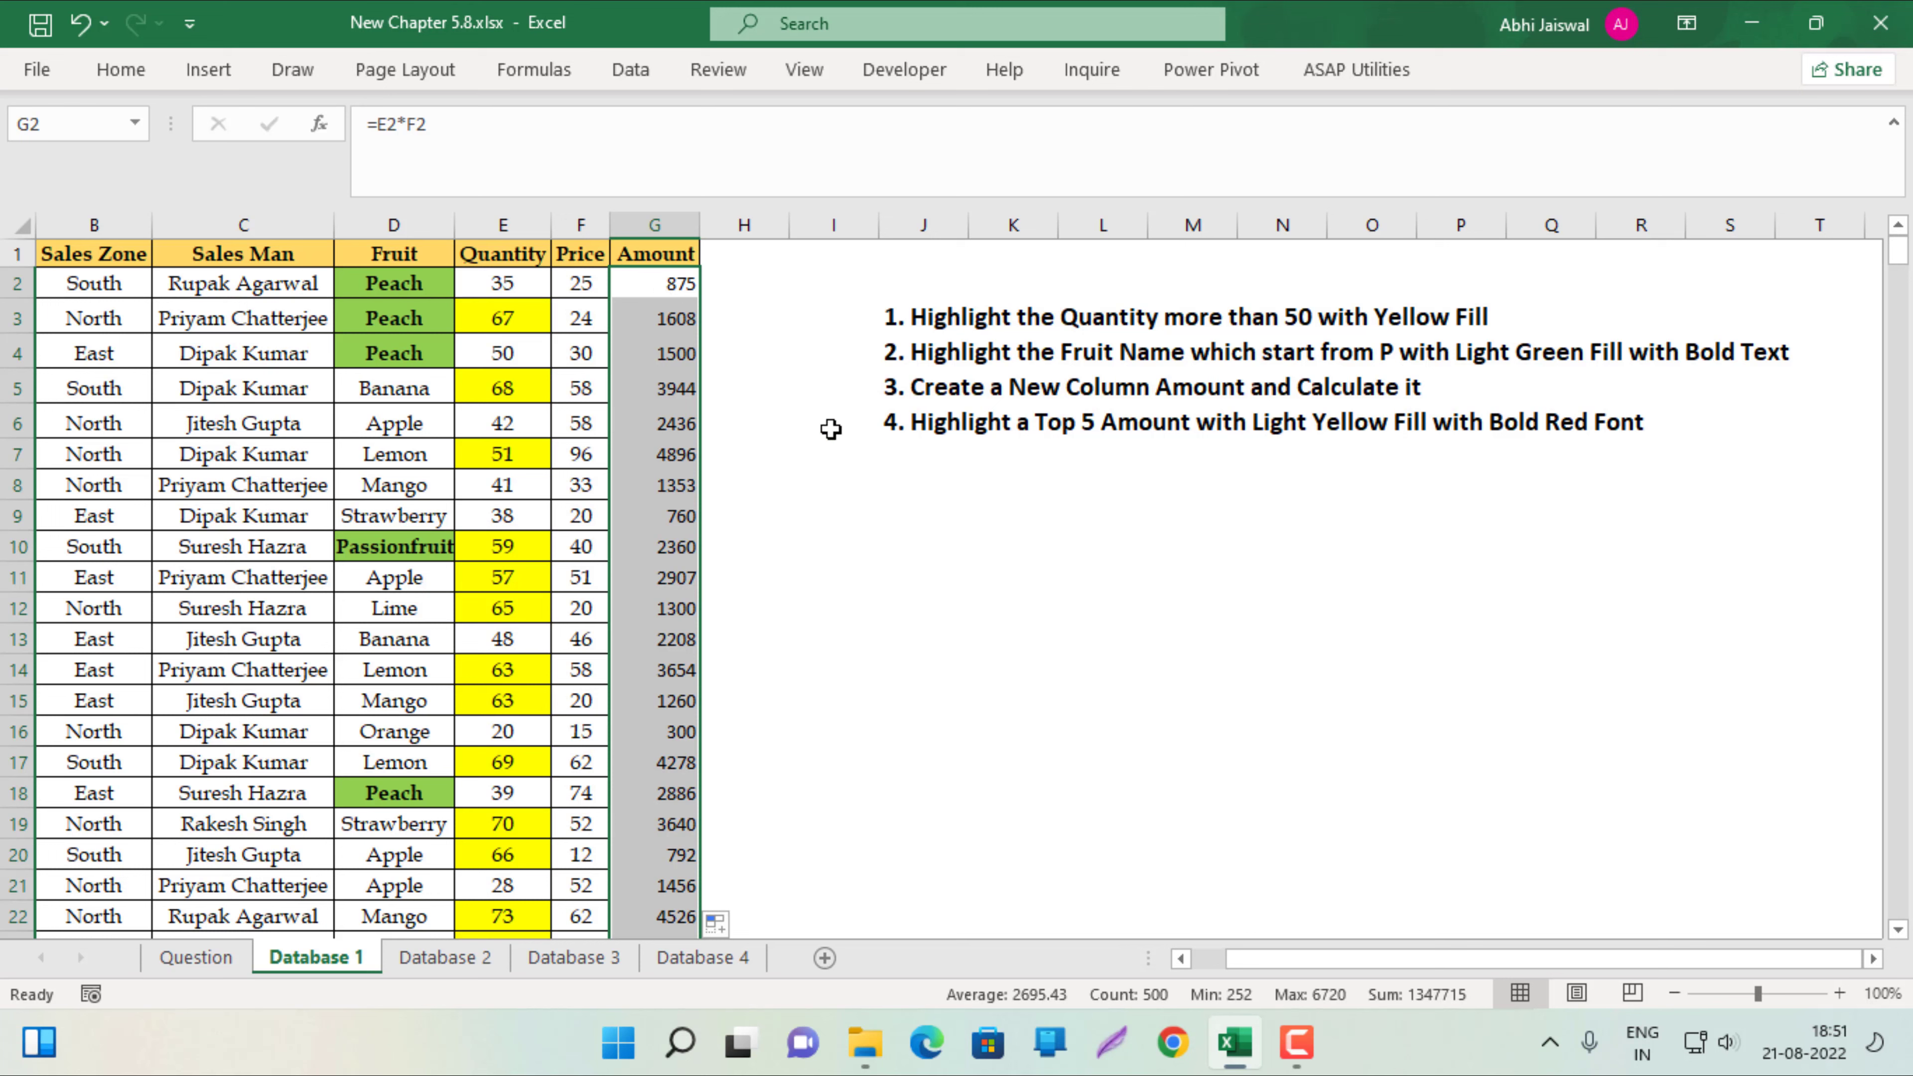
click(895, 427)
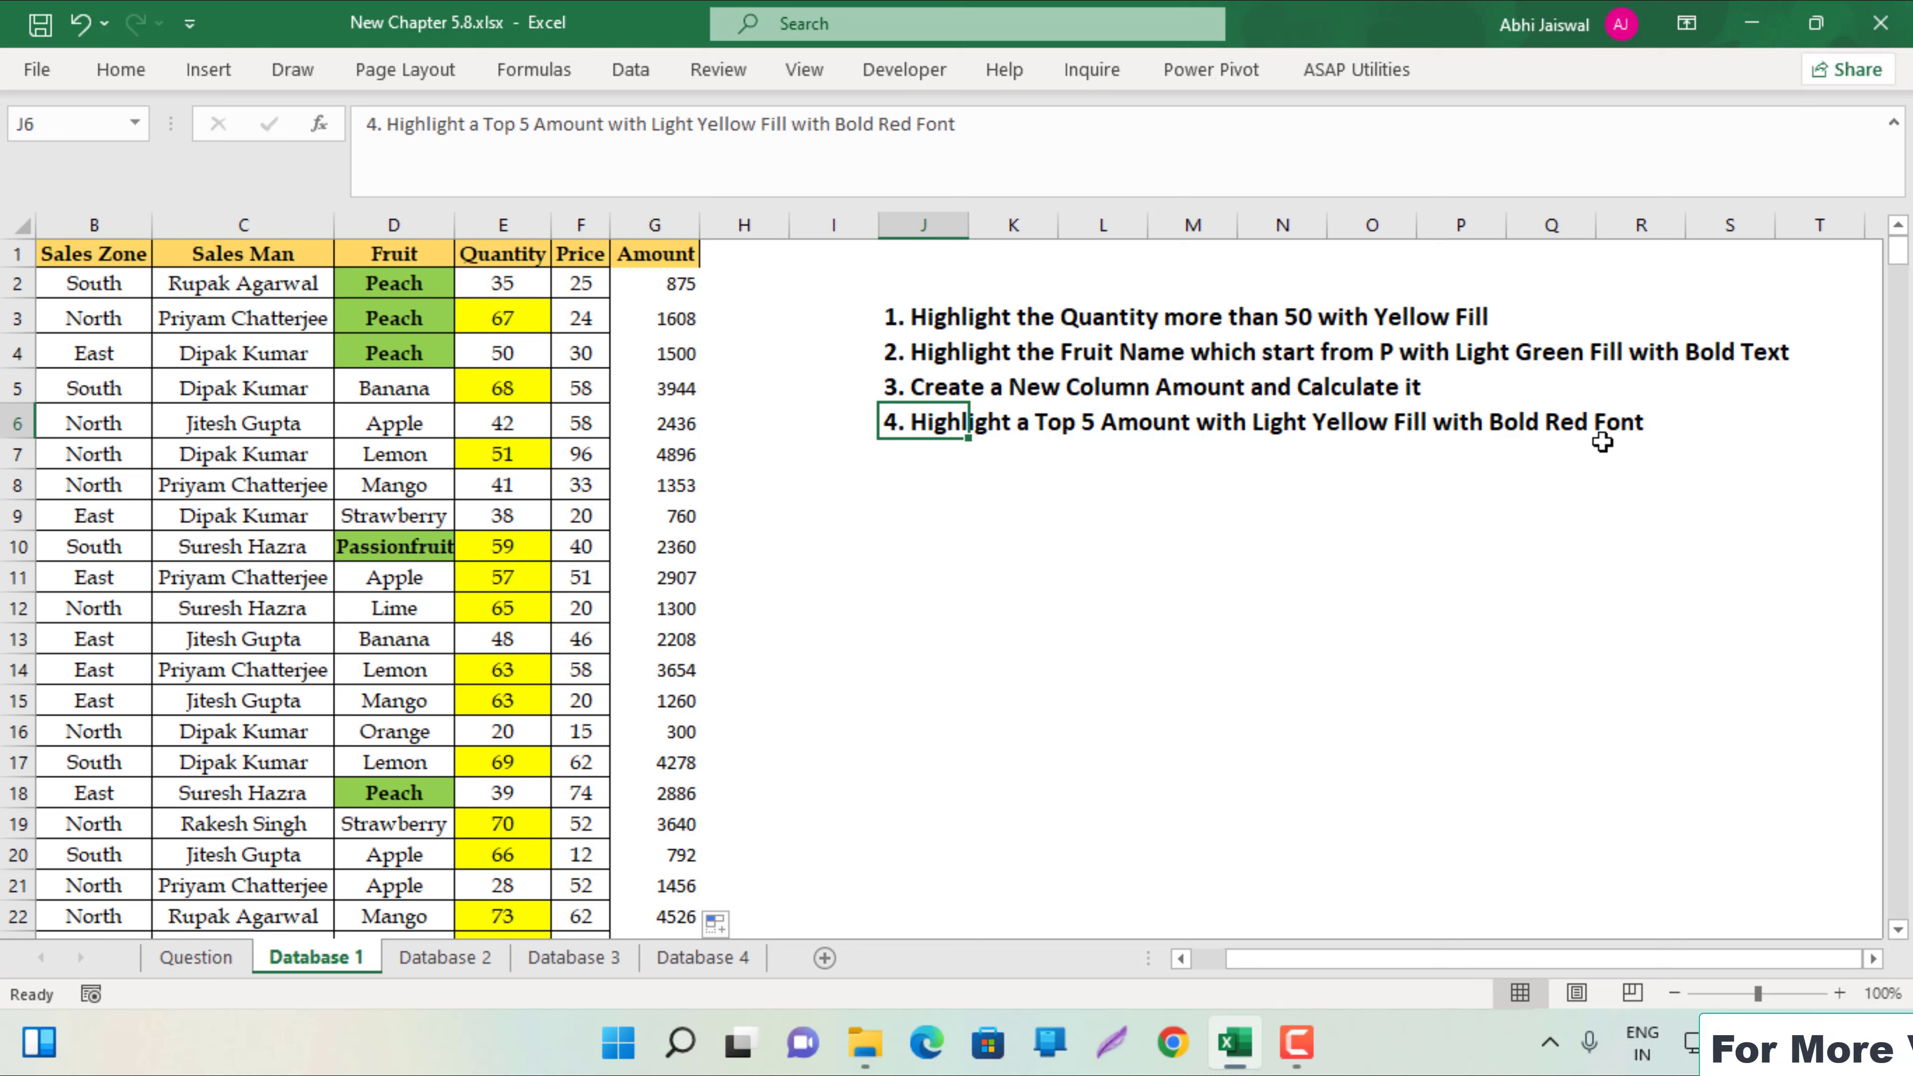
Select the Amount values in column G and start a Top 5 Items rule with a custom format.
click(663, 285)
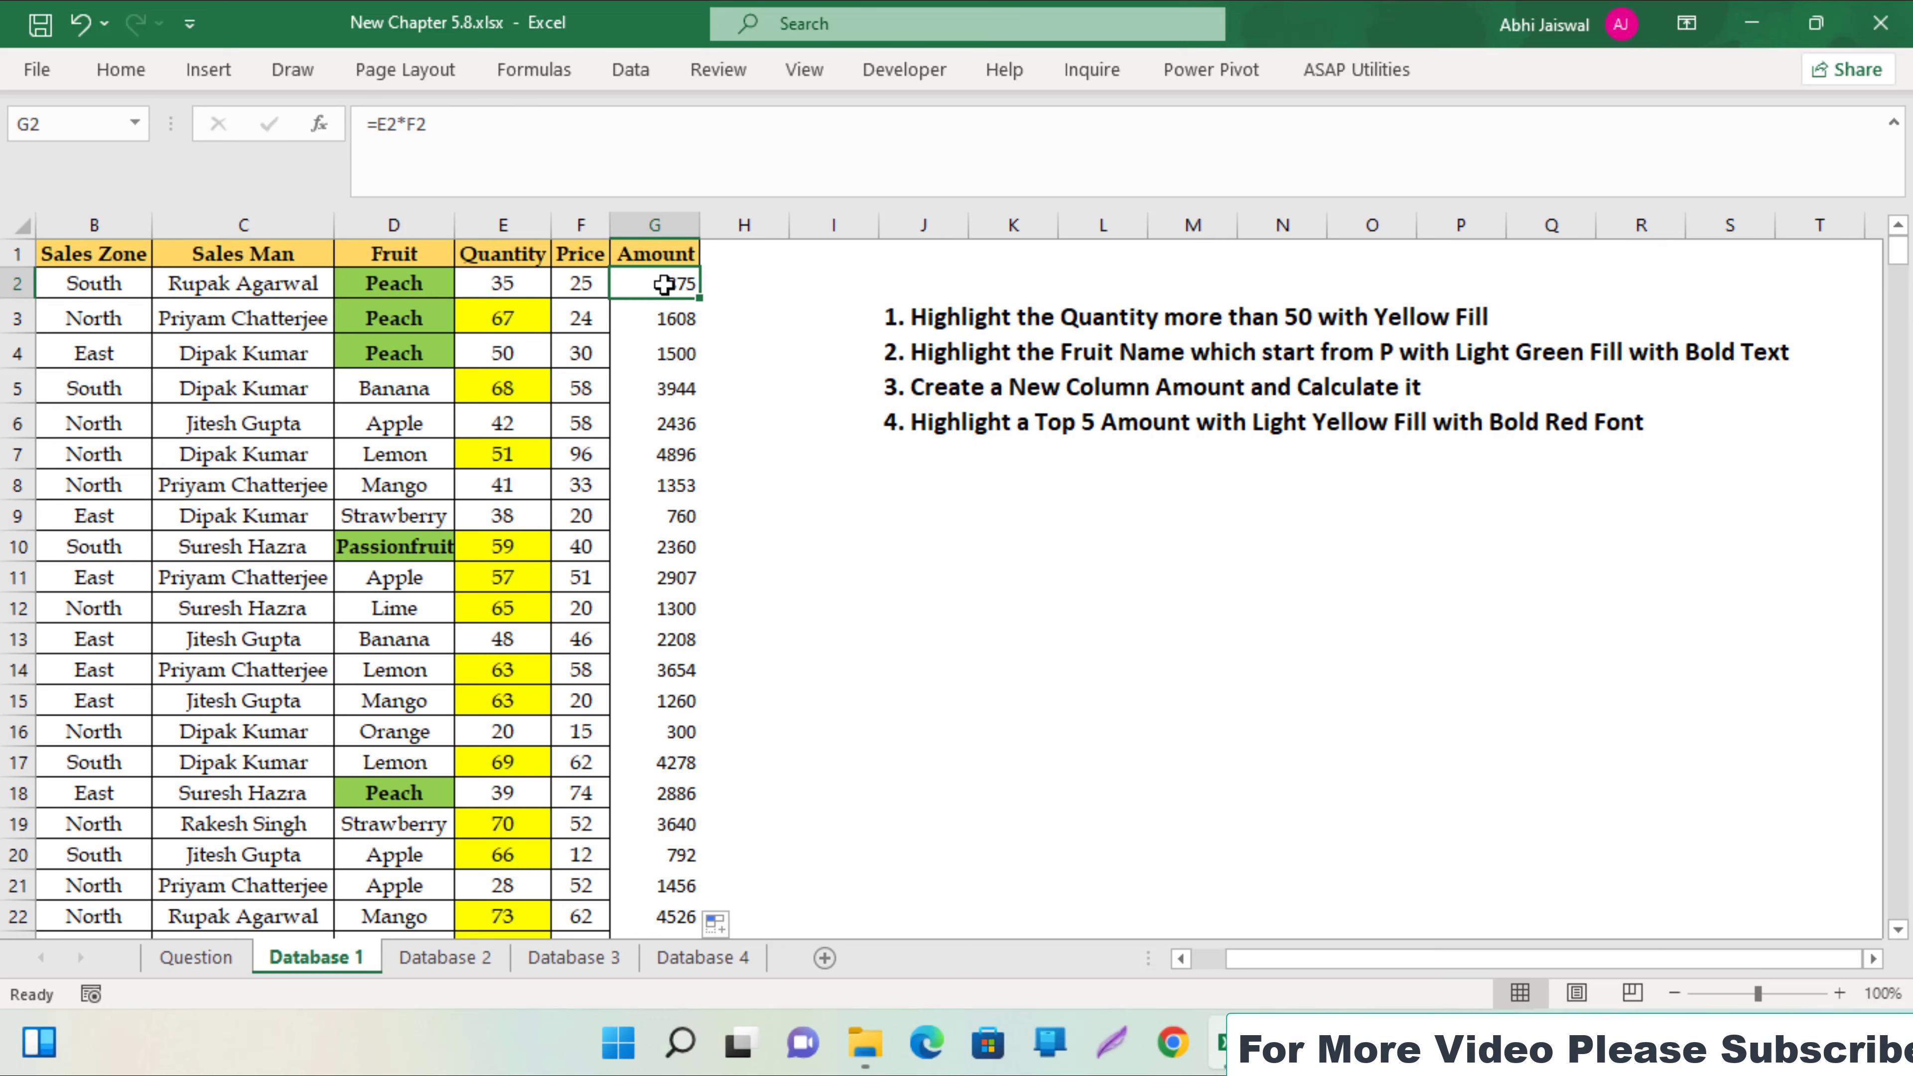
key(ctrl+shift+Down)
key(ctrl+BackSpace)
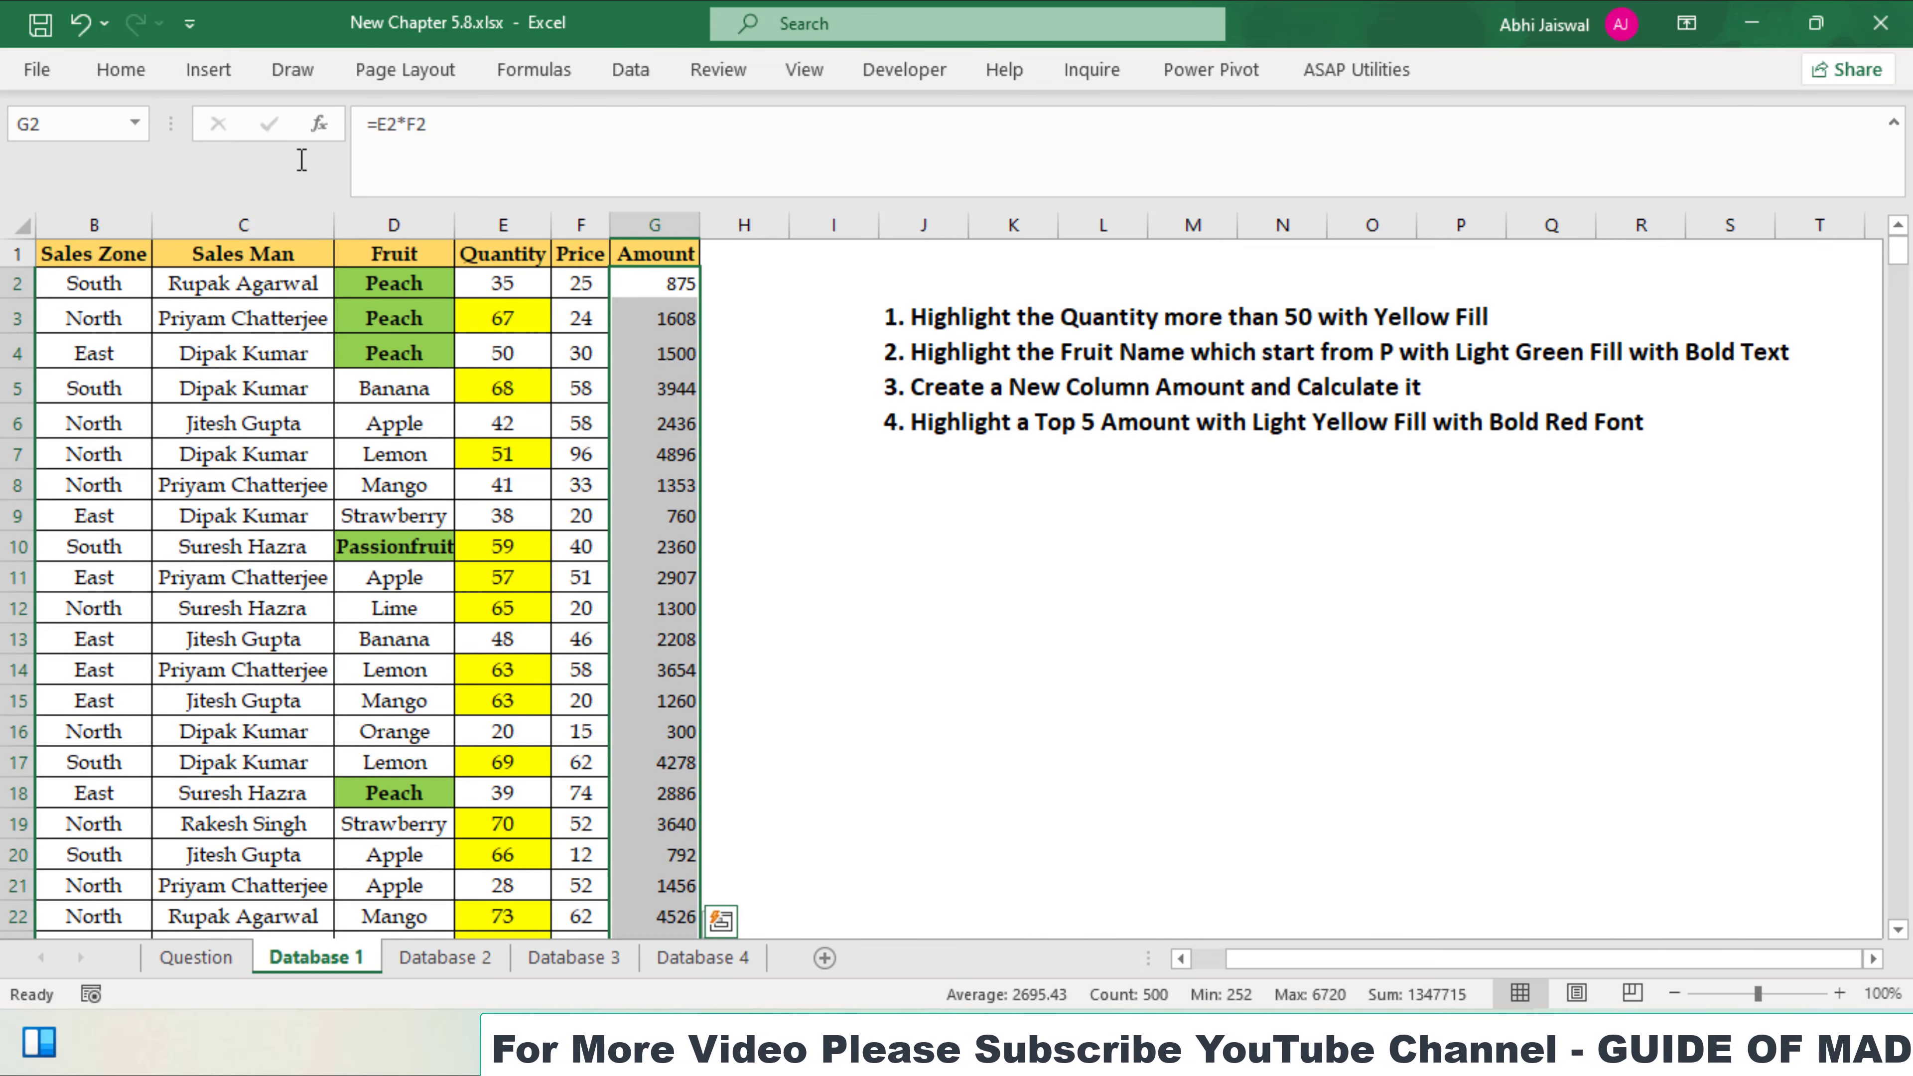
click(121, 69)
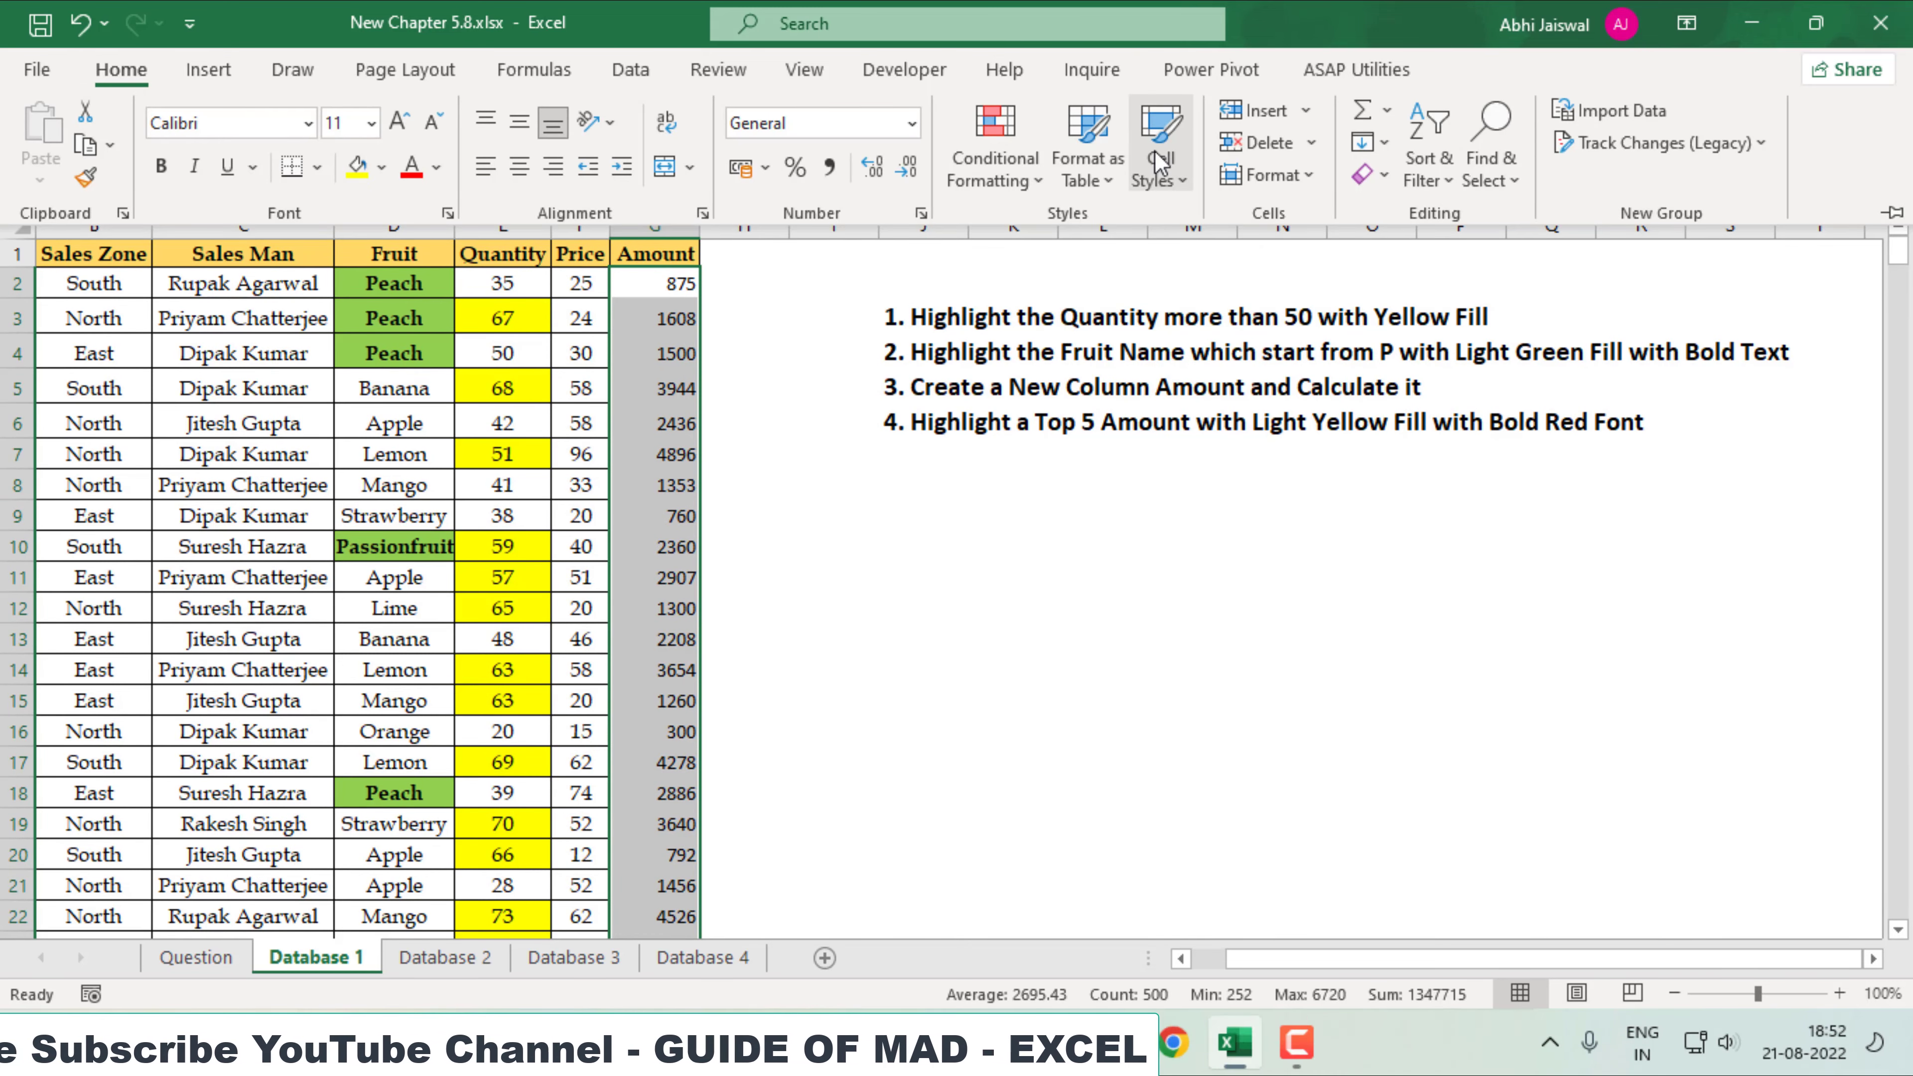
click(1044, 172)
mouse_move(1091, 303)
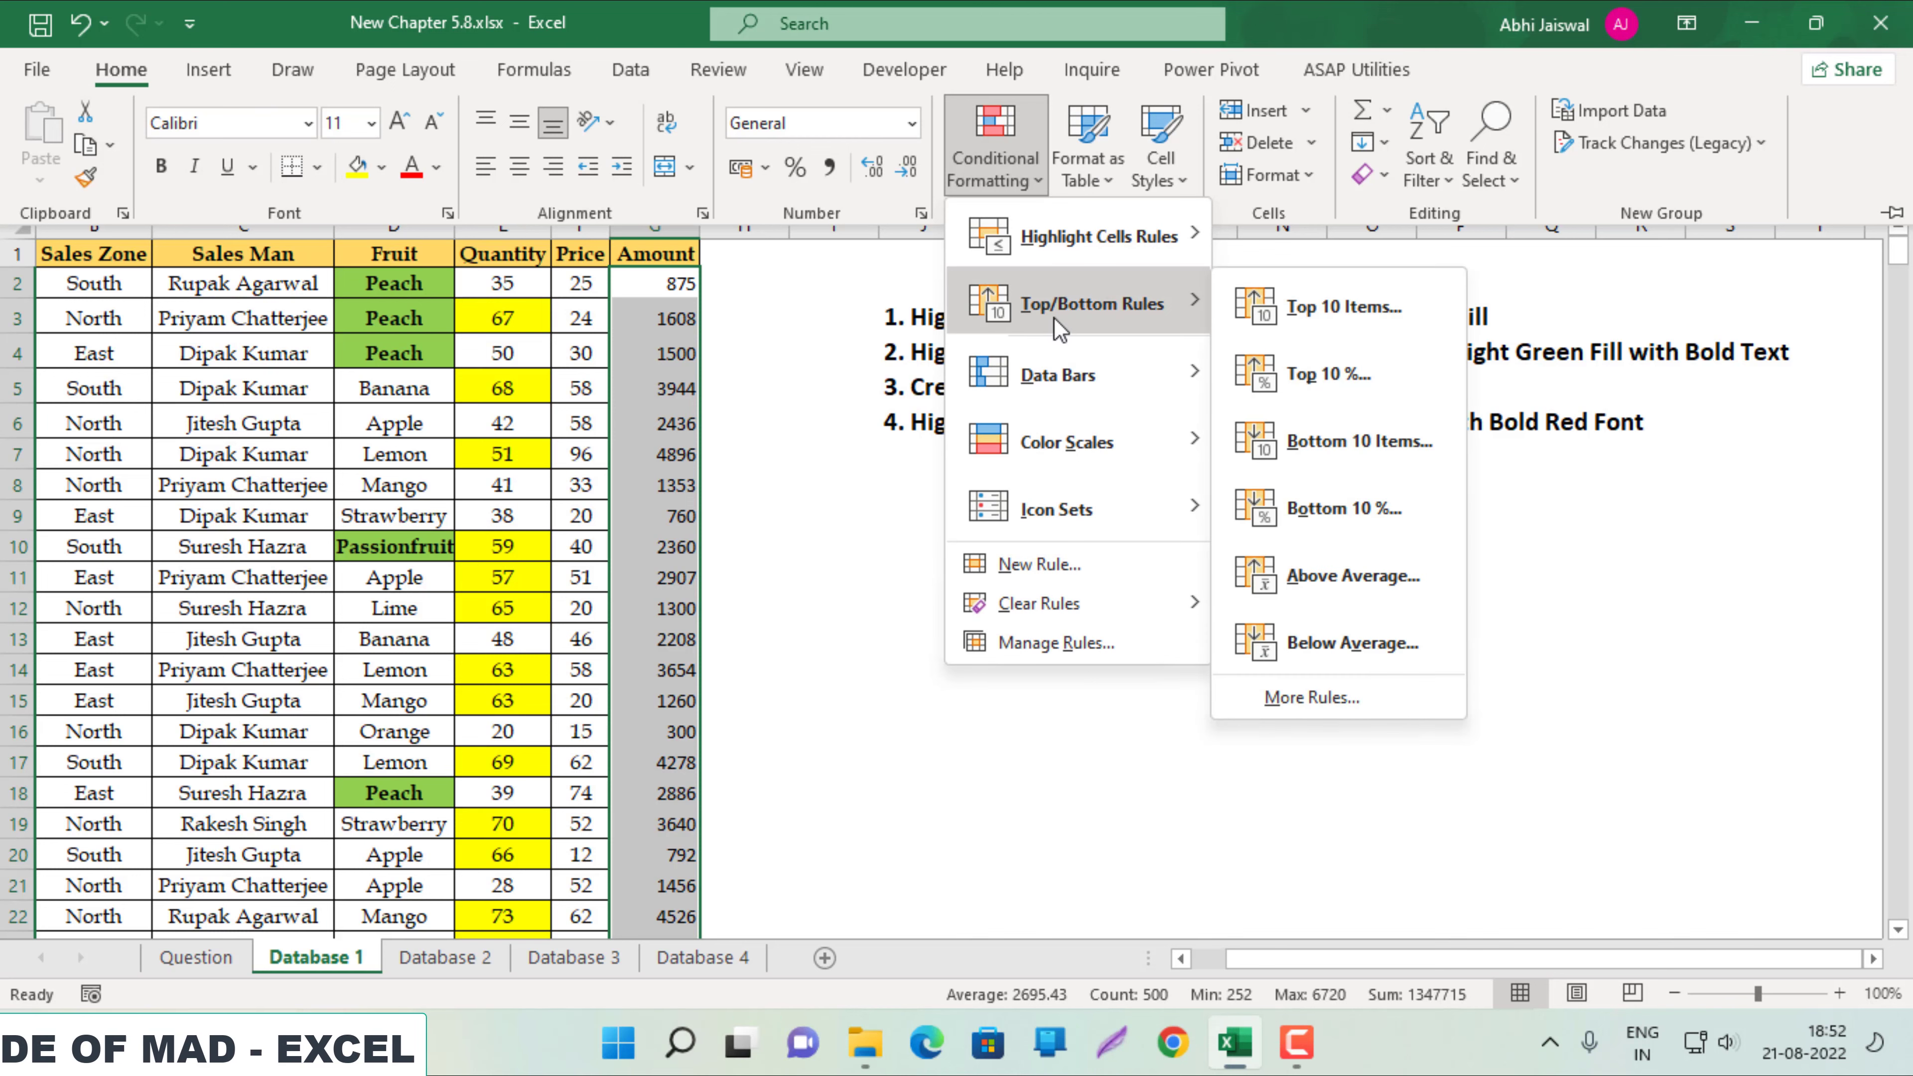
click(1352, 315)
text(5)
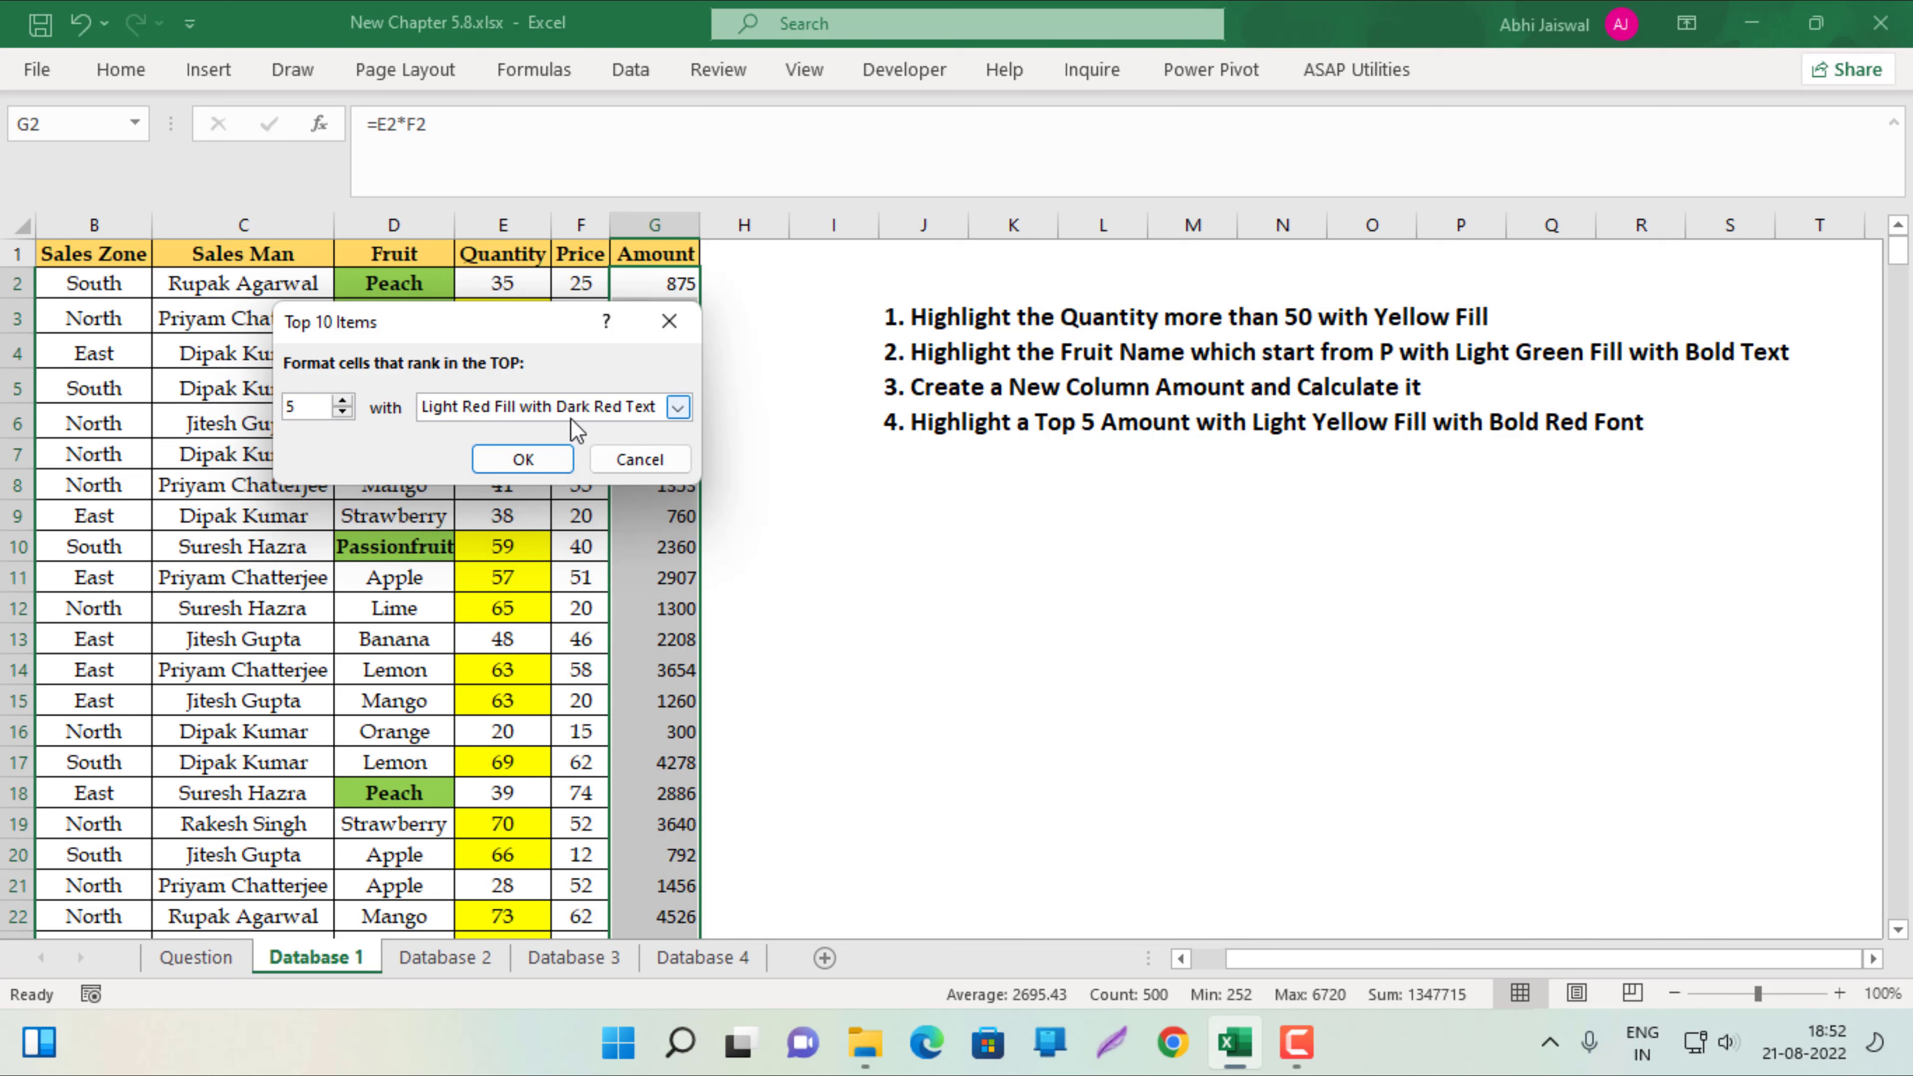
click(679, 407)
click(482, 542)
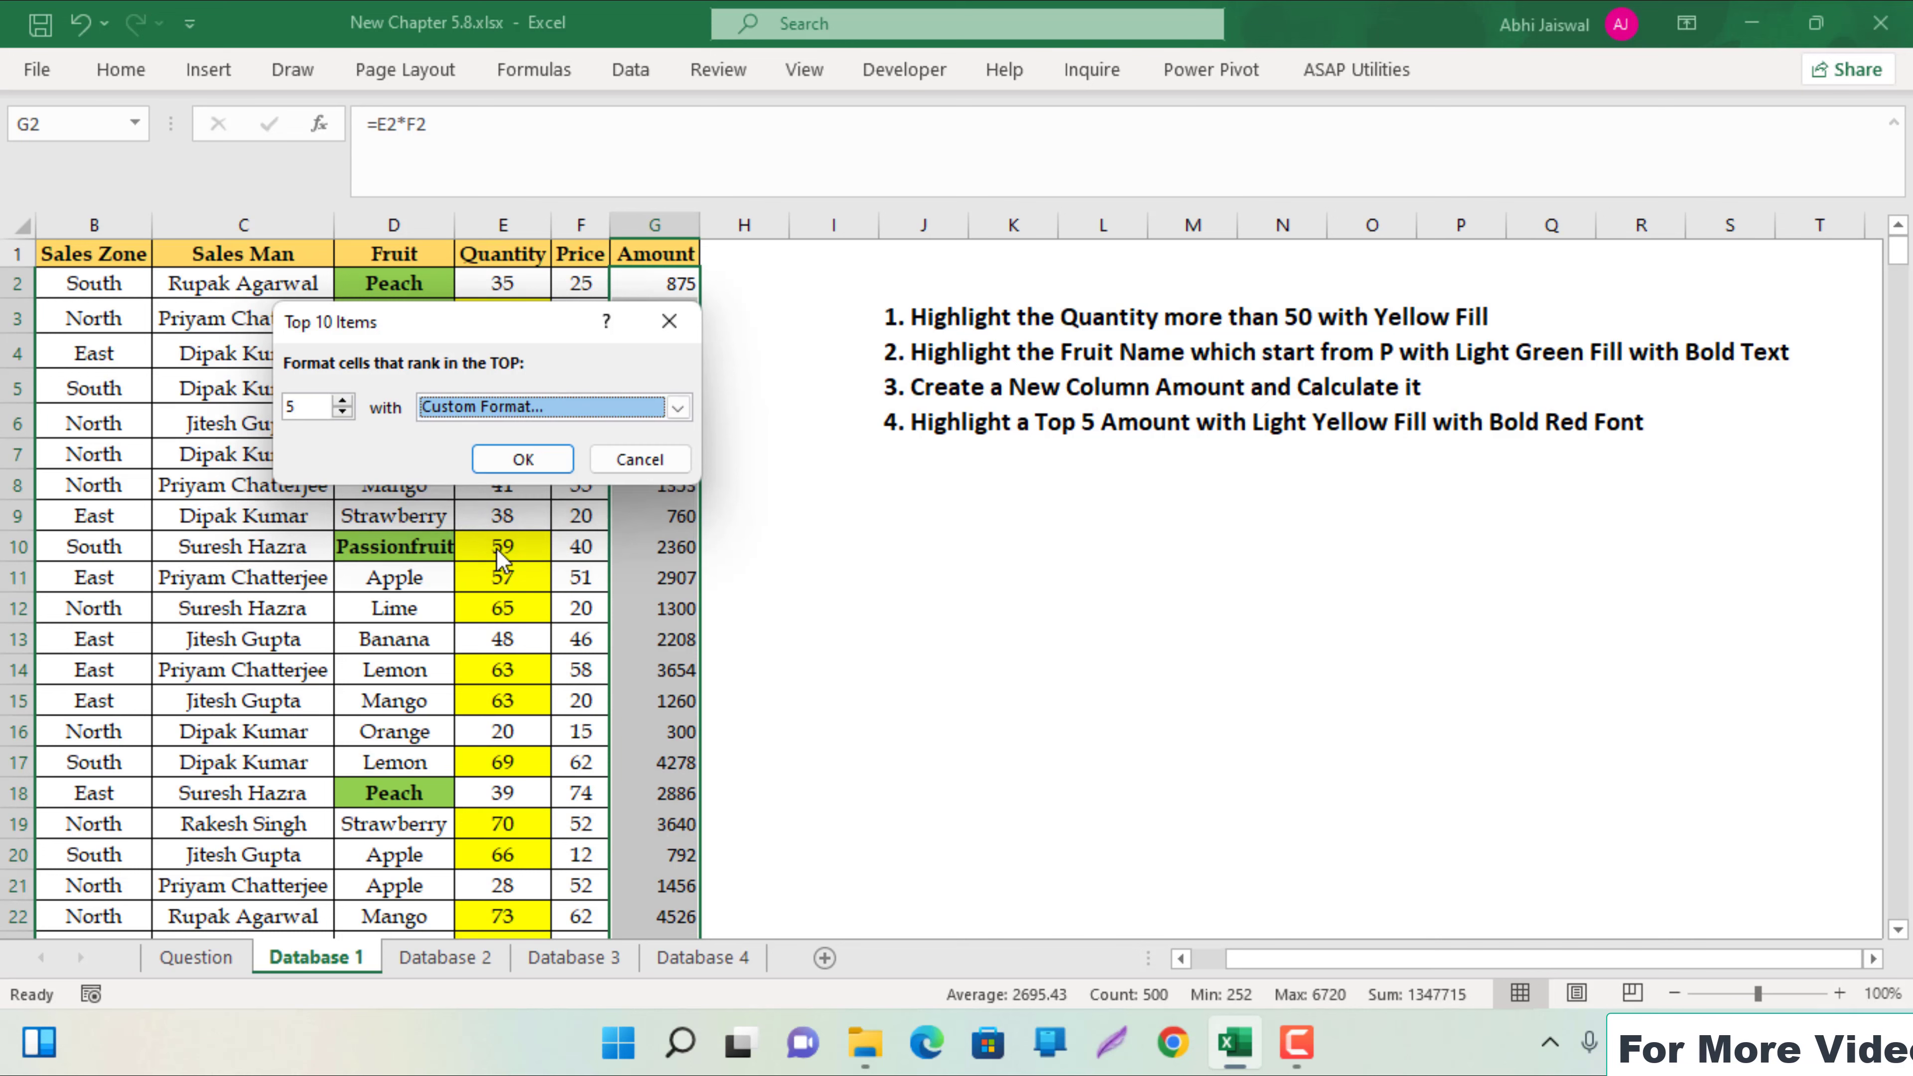
Format the top 5 Amounts with a light yellow fill and bold red font, then review them.
click(395, 84)
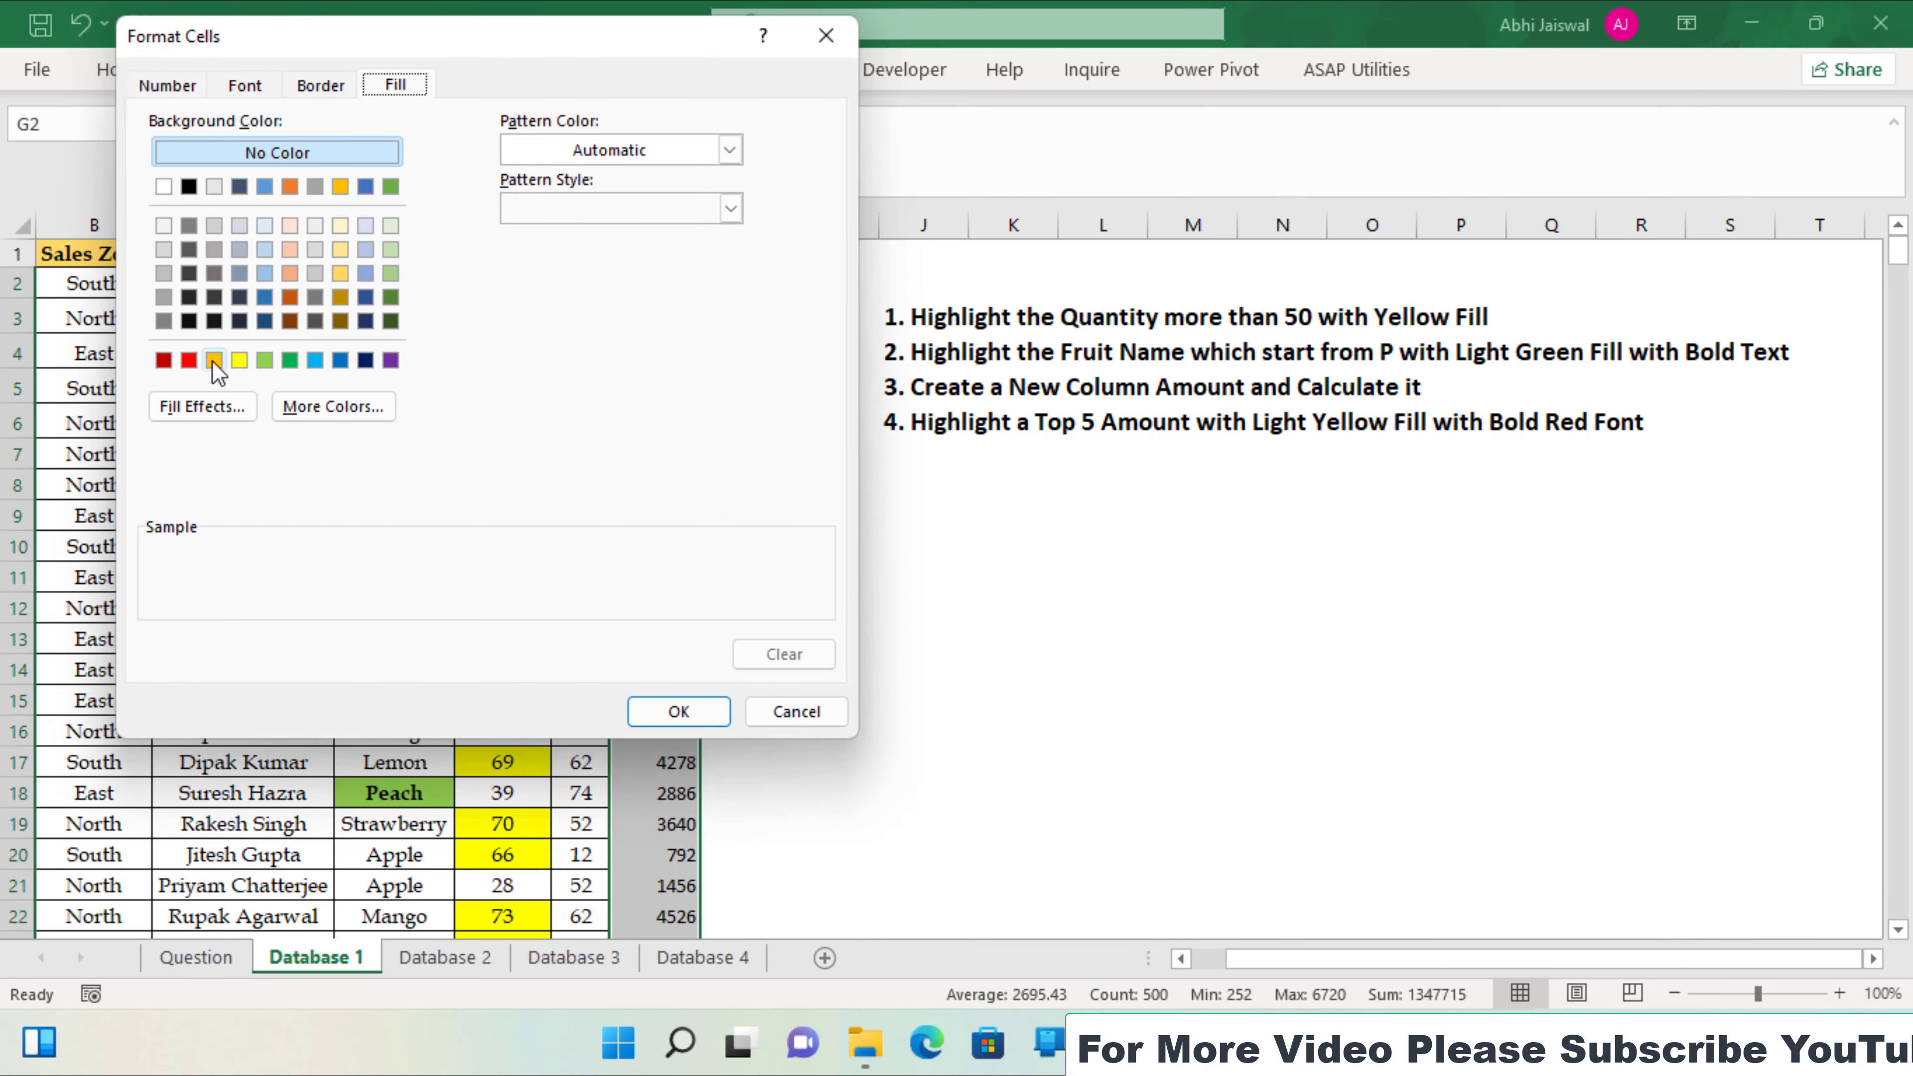
click(238, 360)
click(245, 85)
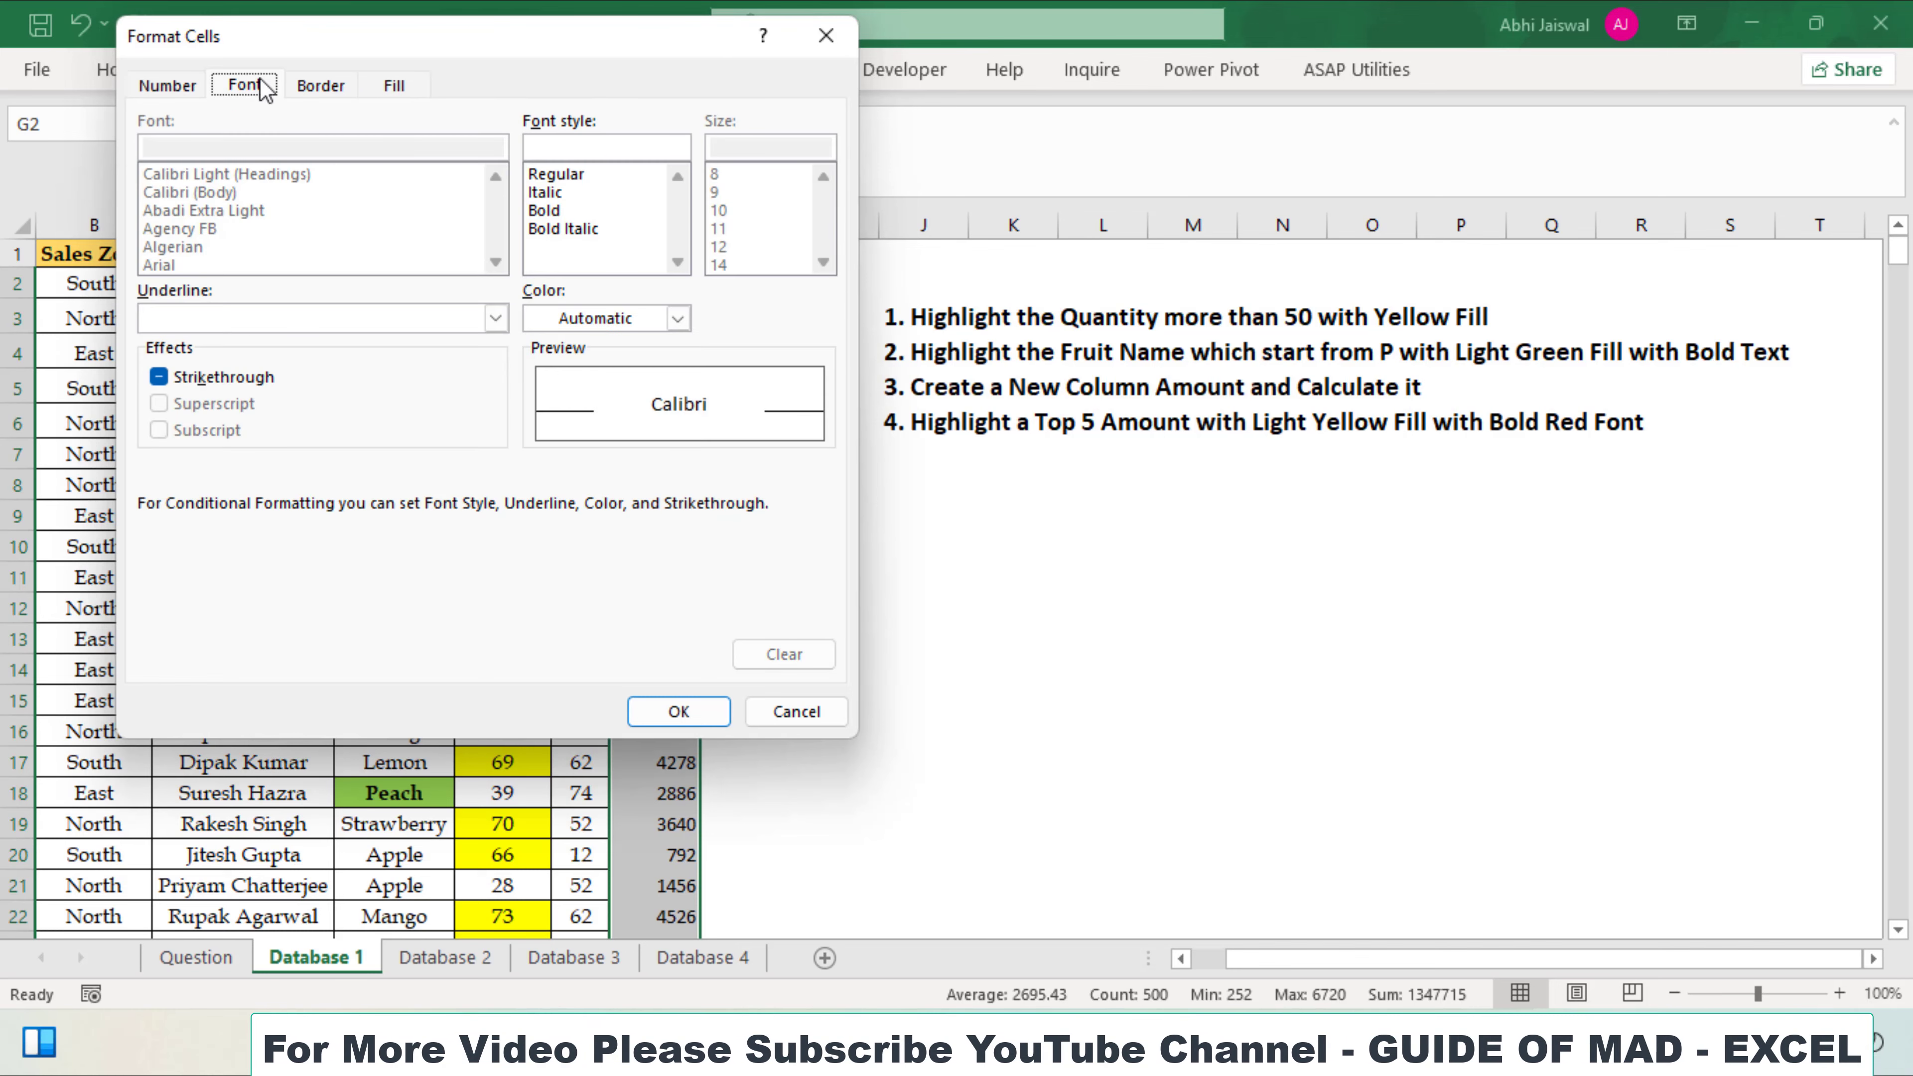
click(678, 318)
click(563, 624)
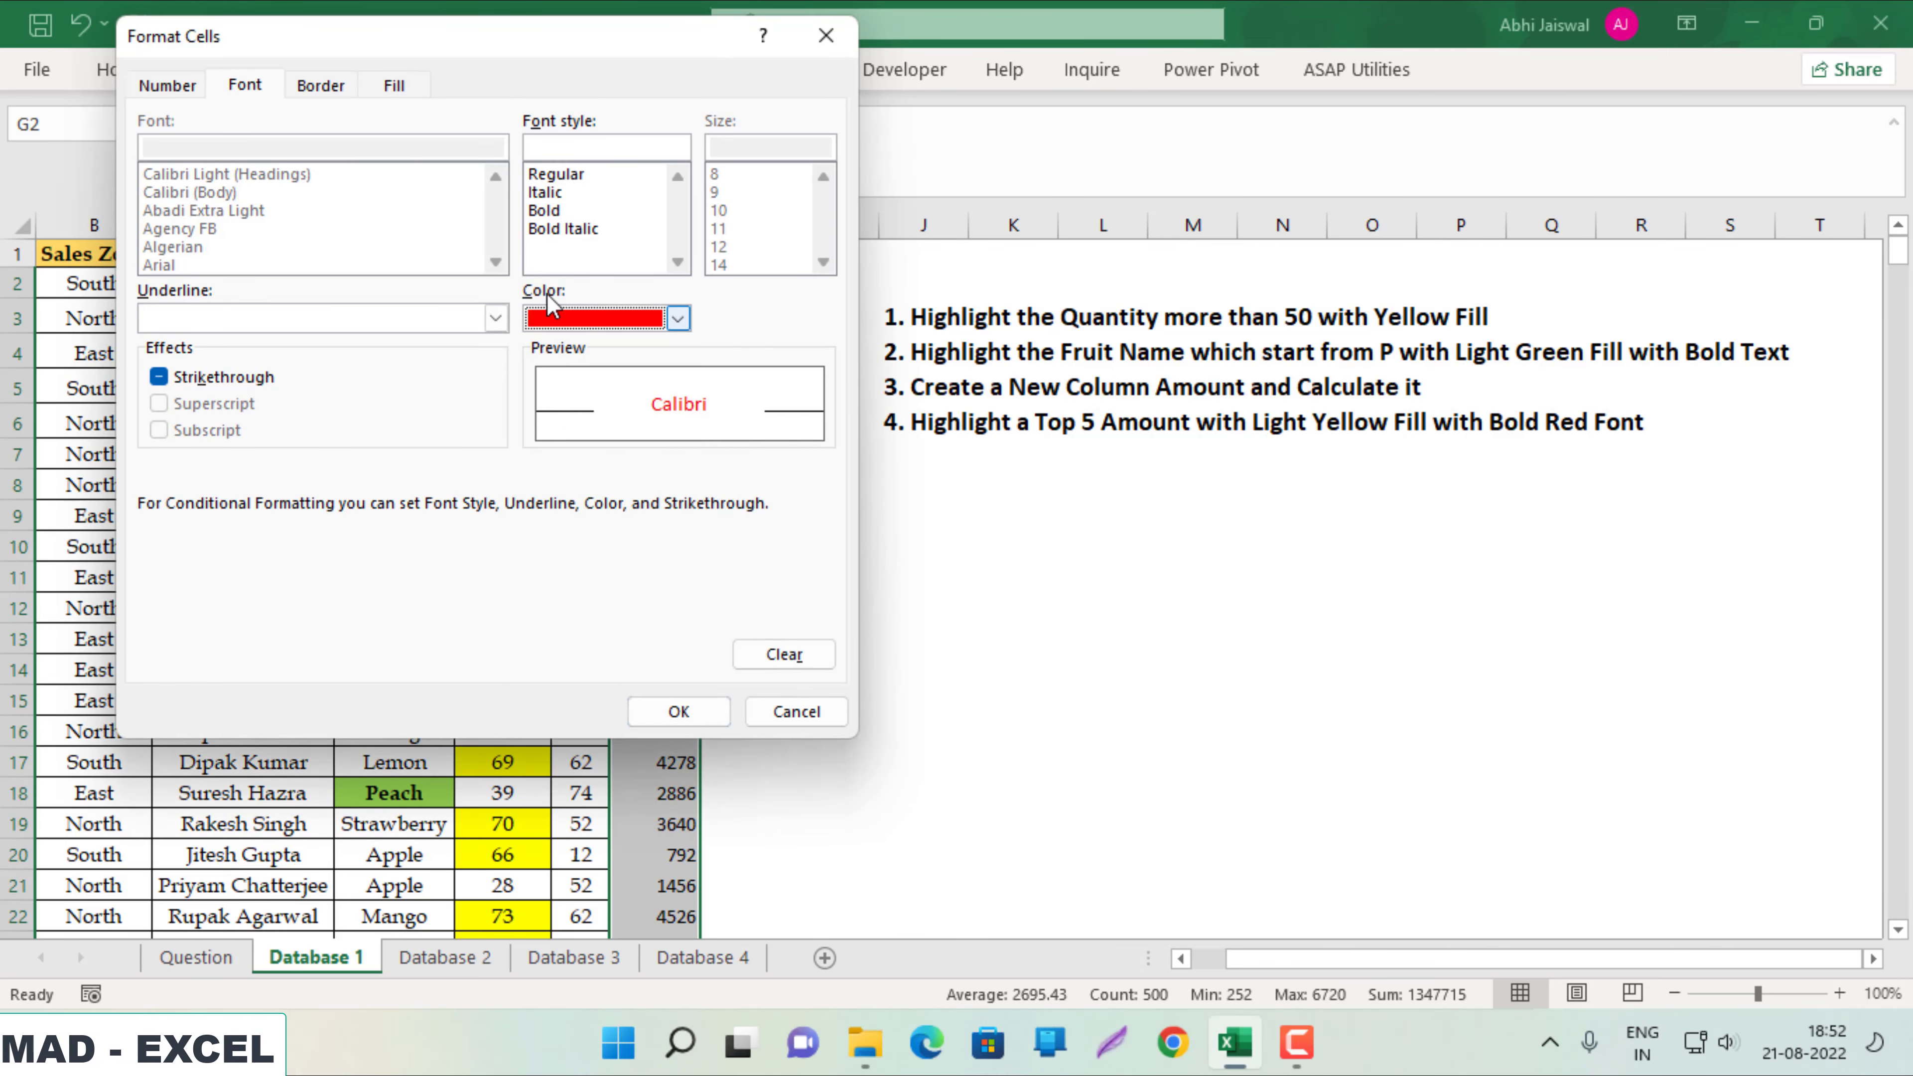
click(557, 211)
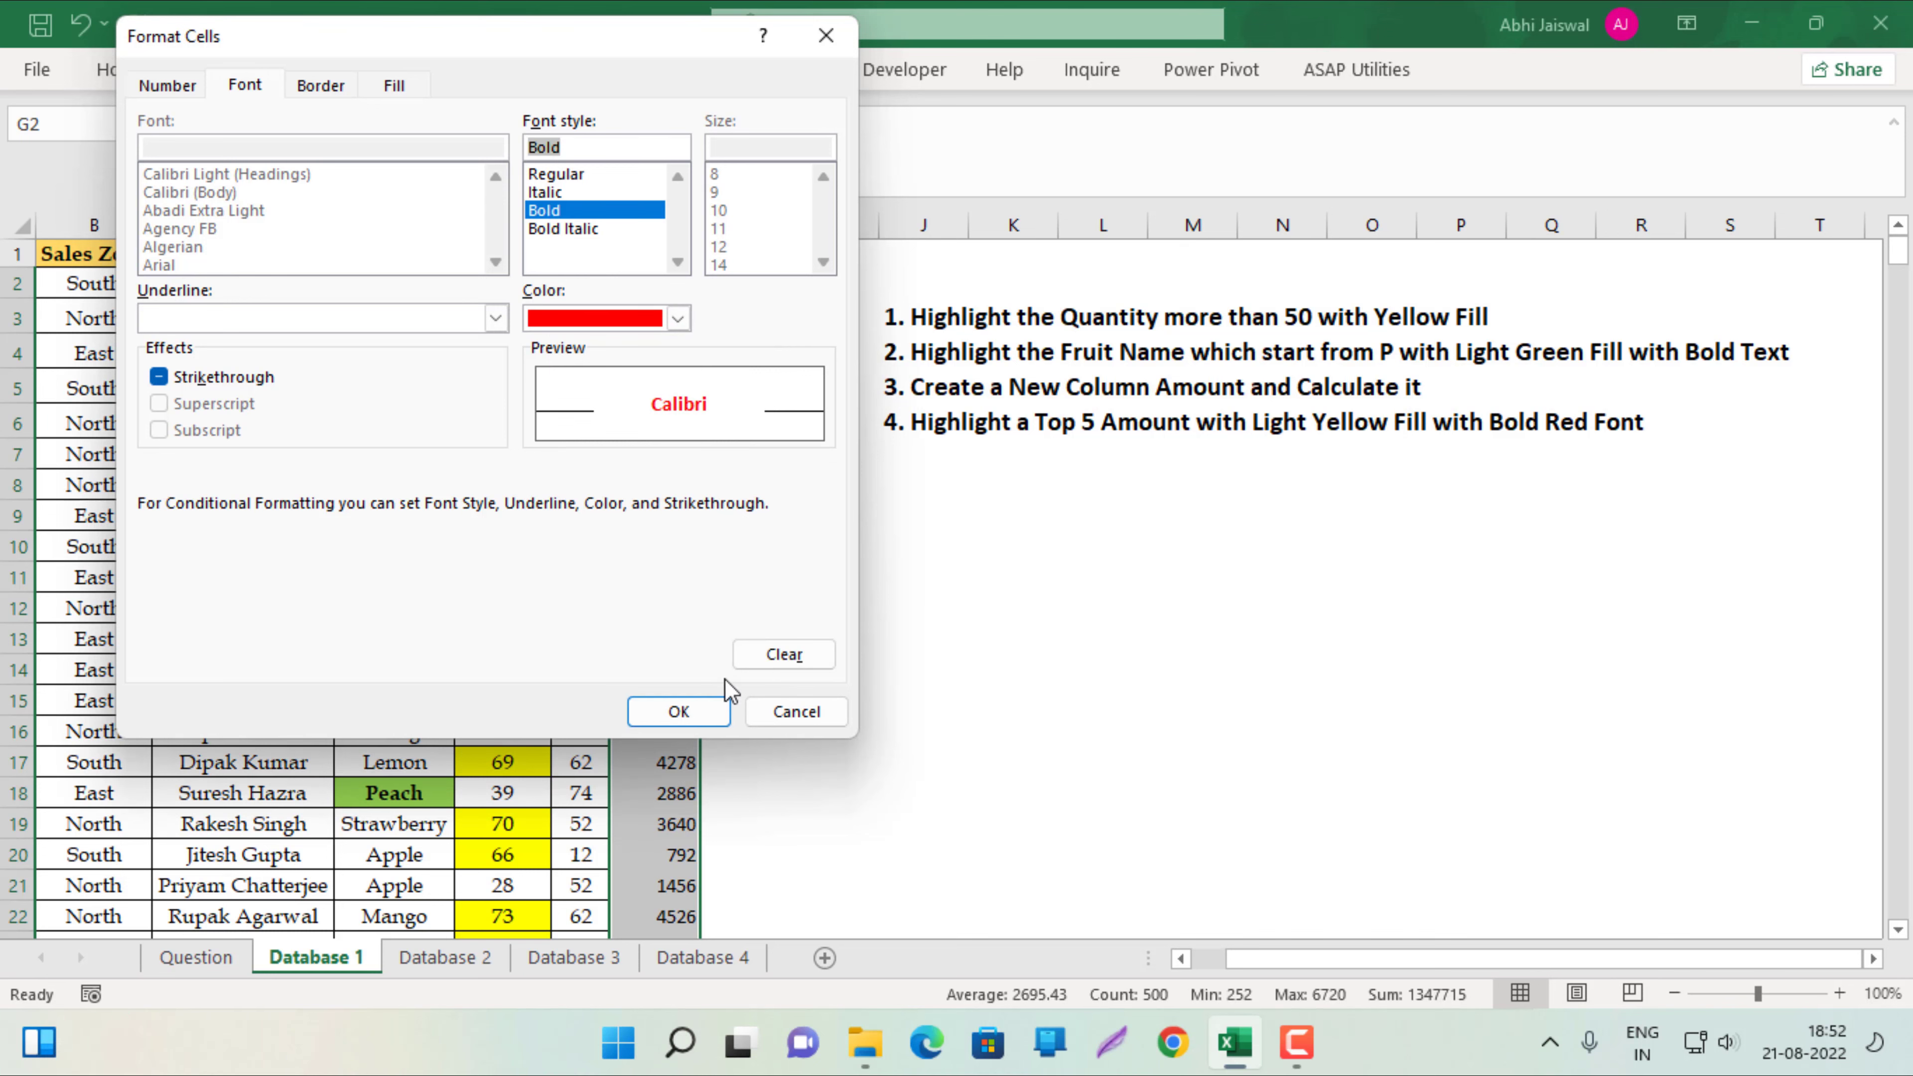
click(717, 717)
click(525, 461)
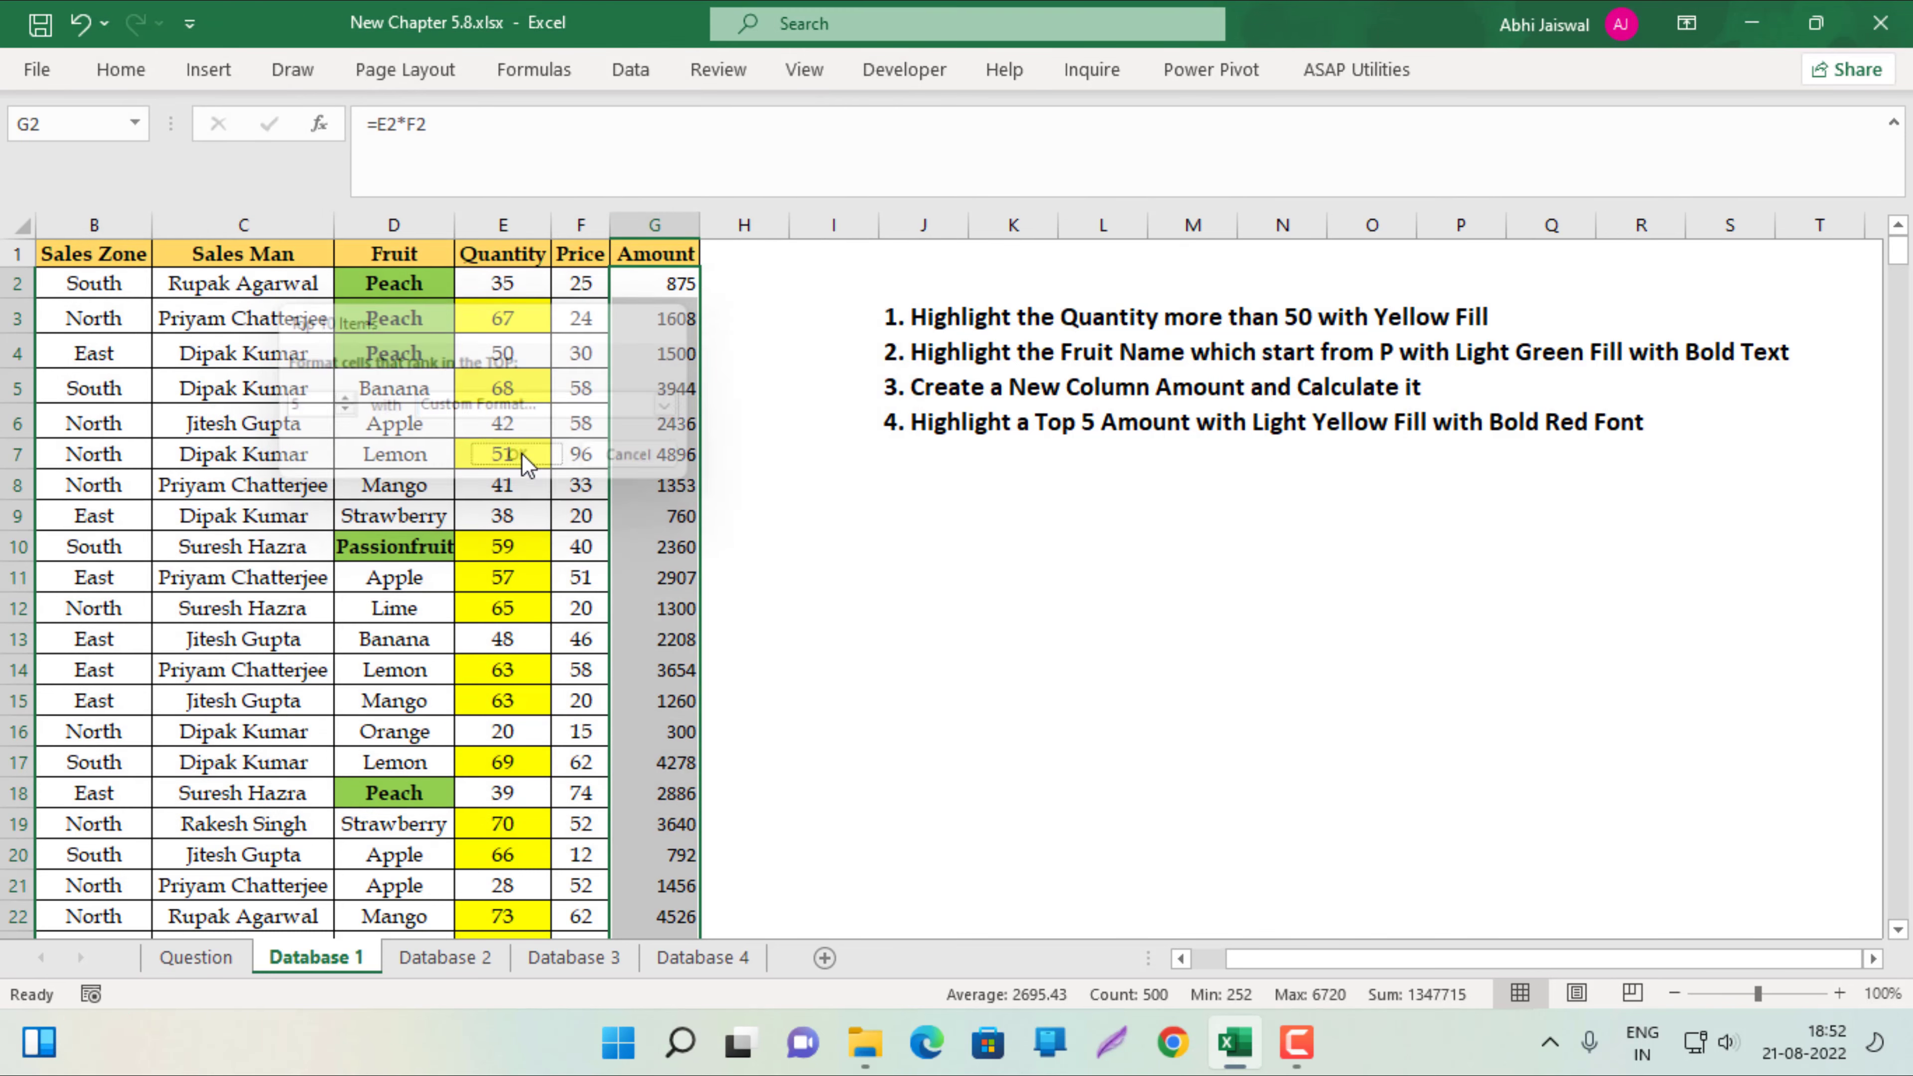
scroll(689, 456, down, 2)
scroll(689, 455, down, 3)
scroll(689, 455, down, 4)
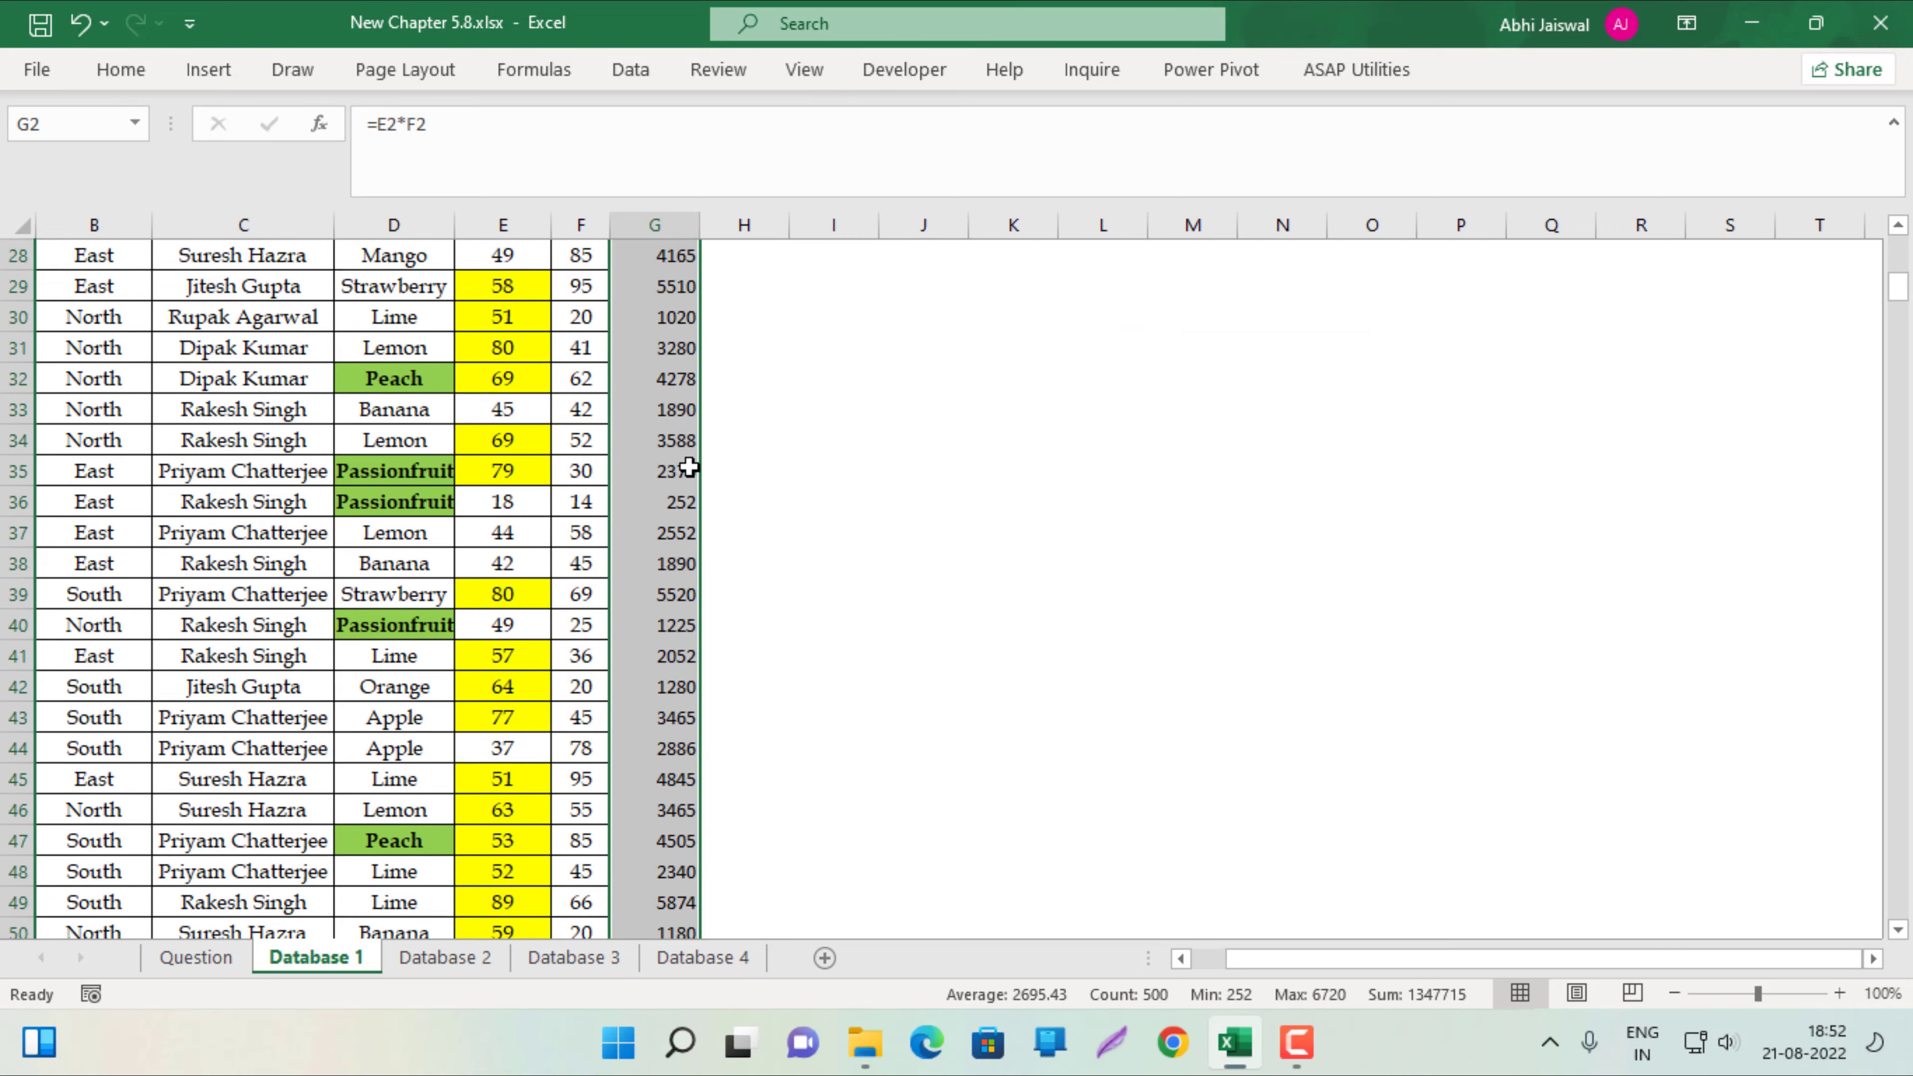
scroll(688, 455, down, 3)
scroll(689, 459, down, 2)
scroll(688, 469, down, 3)
scroll(688, 469, down, 3)
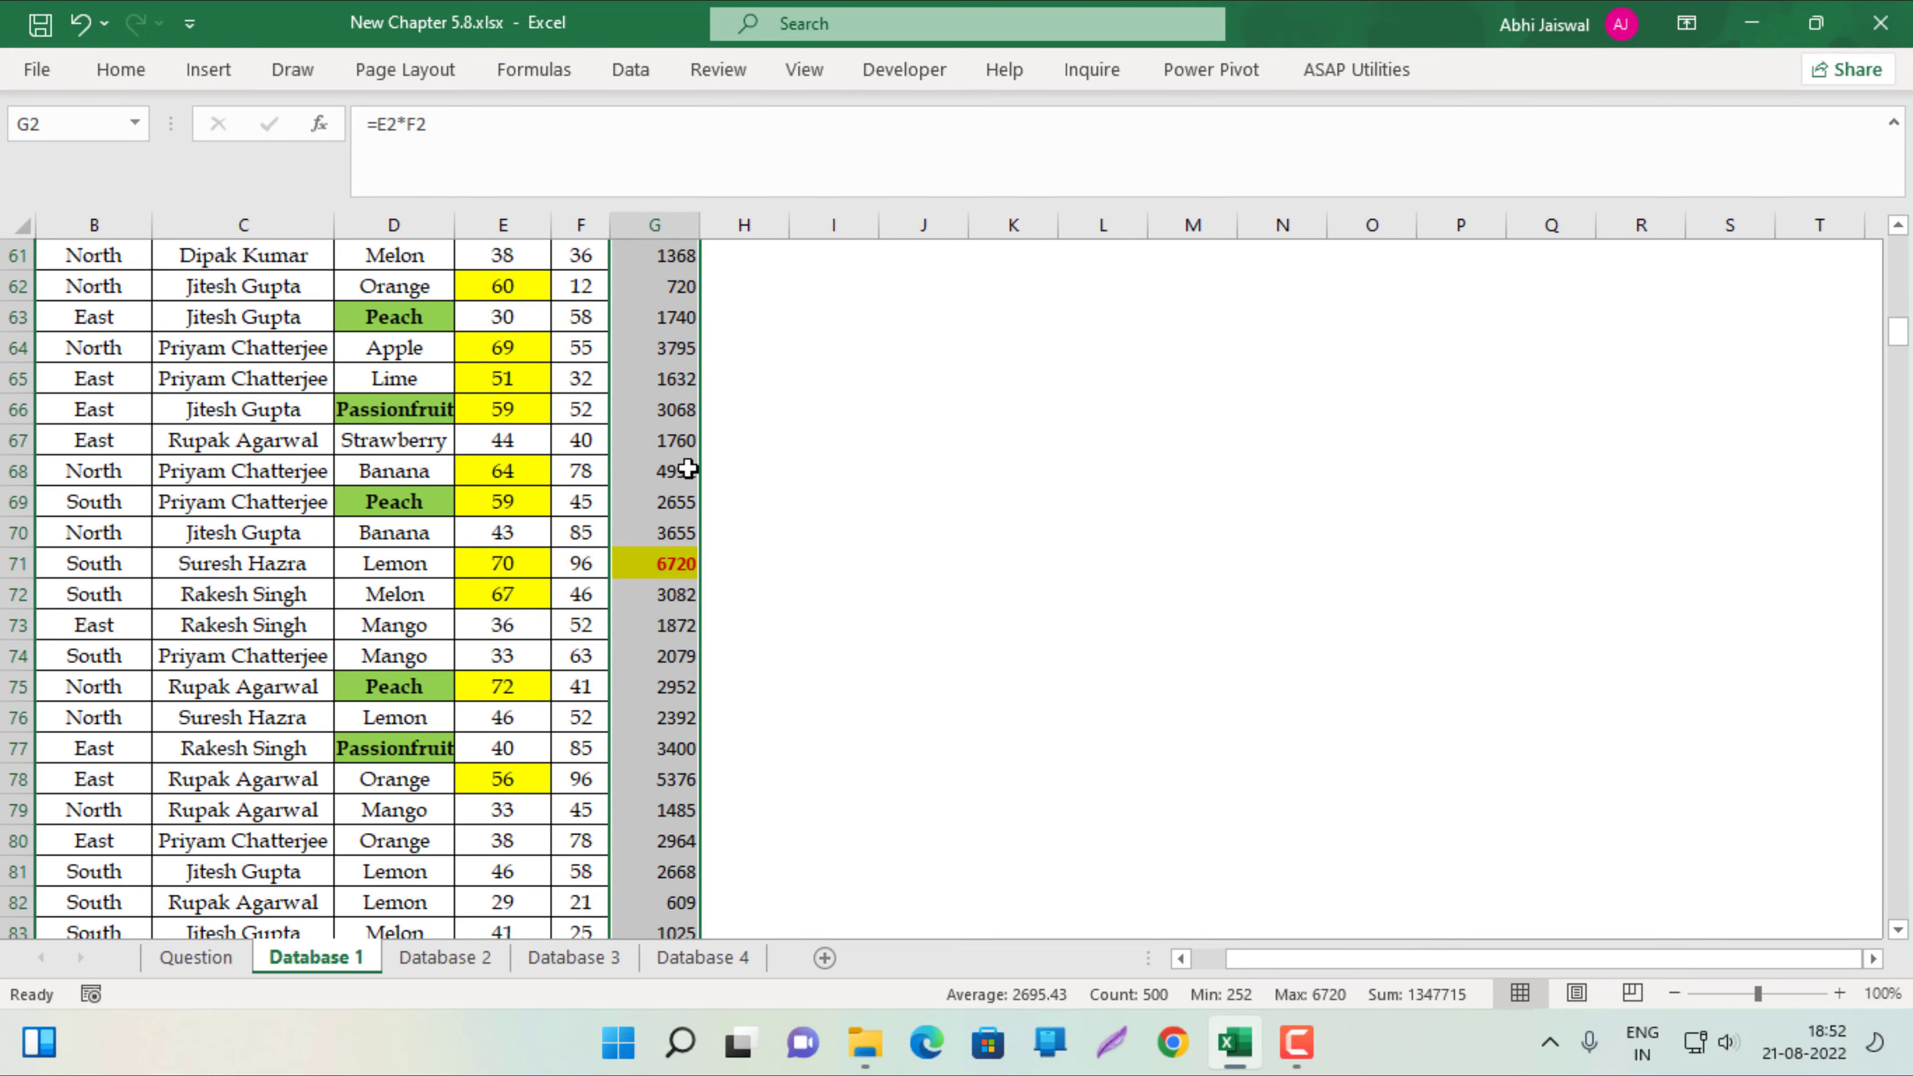
scroll(678, 445, down, 2)
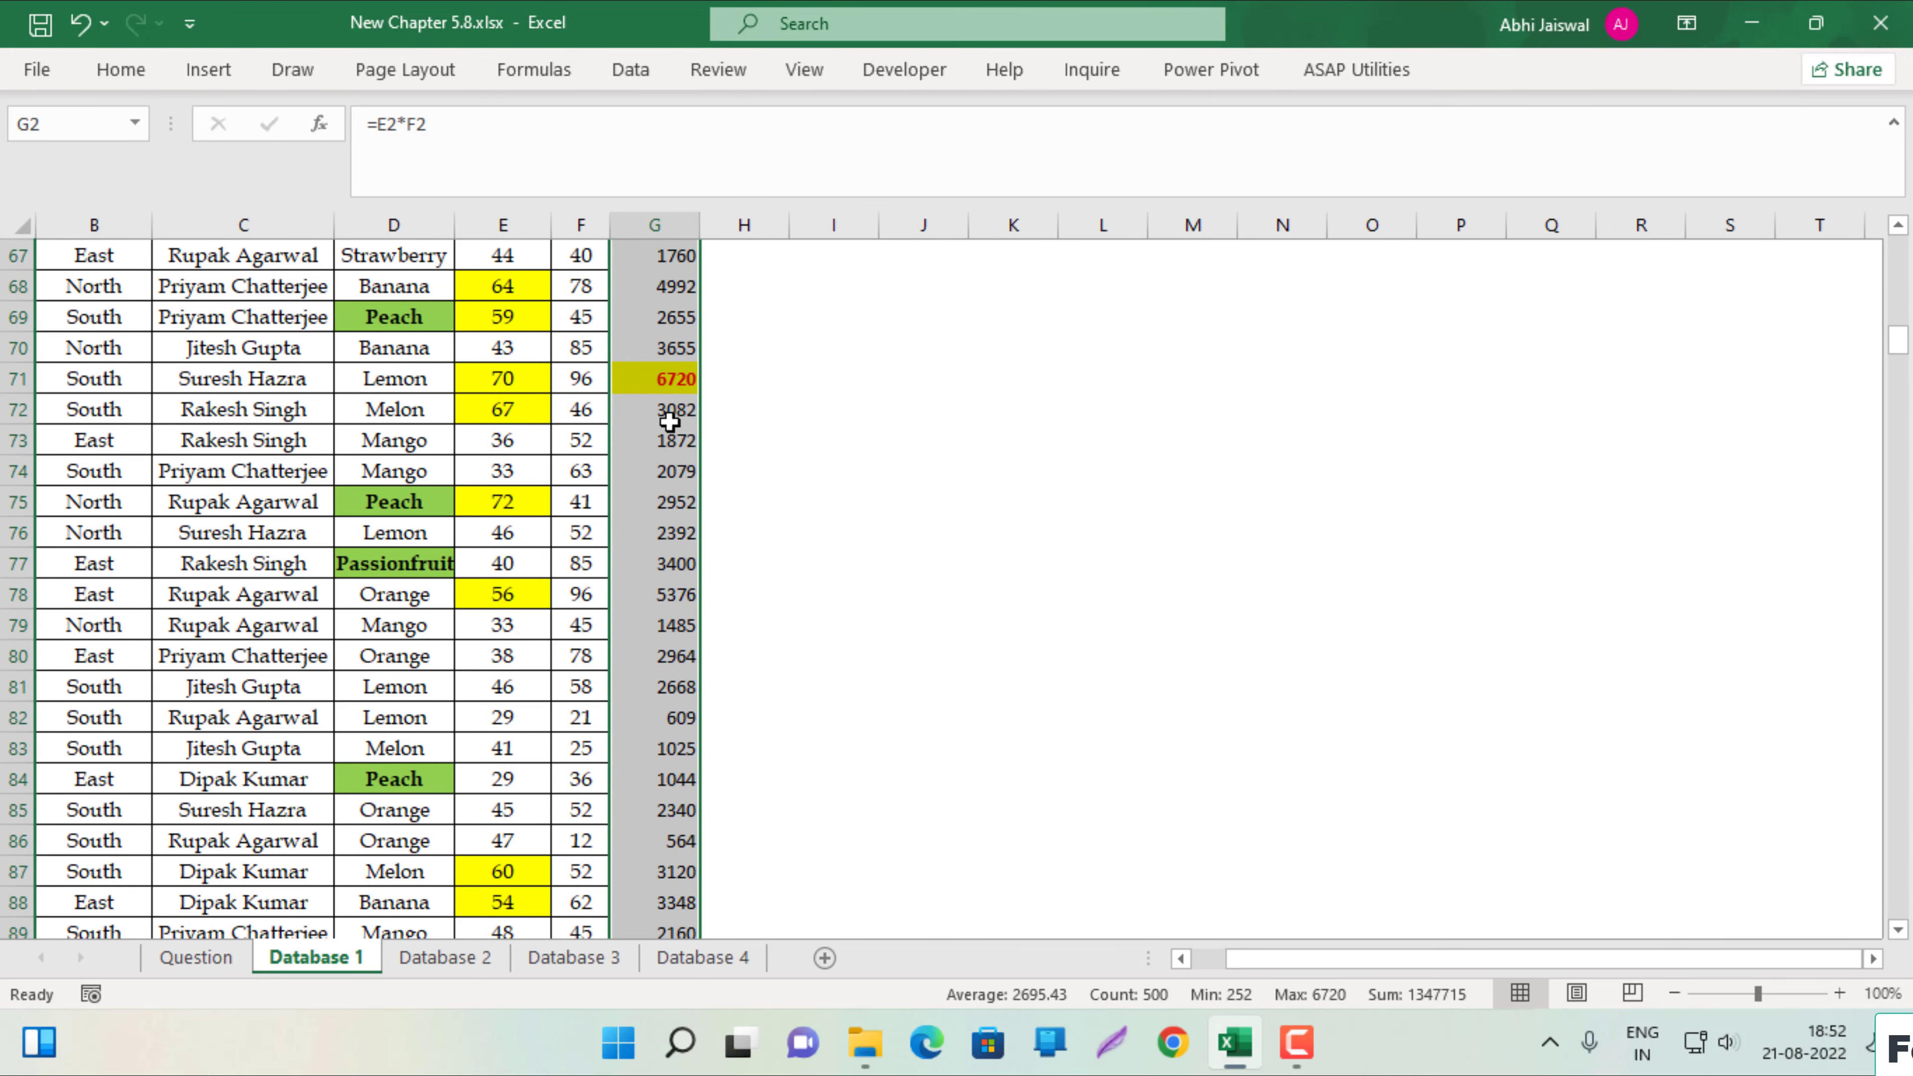
scroll(670, 422, down, 5)
scroll(669, 429, down, 6)
scroll(670, 437, down, 6)
scroll(670, 448, down, 6)
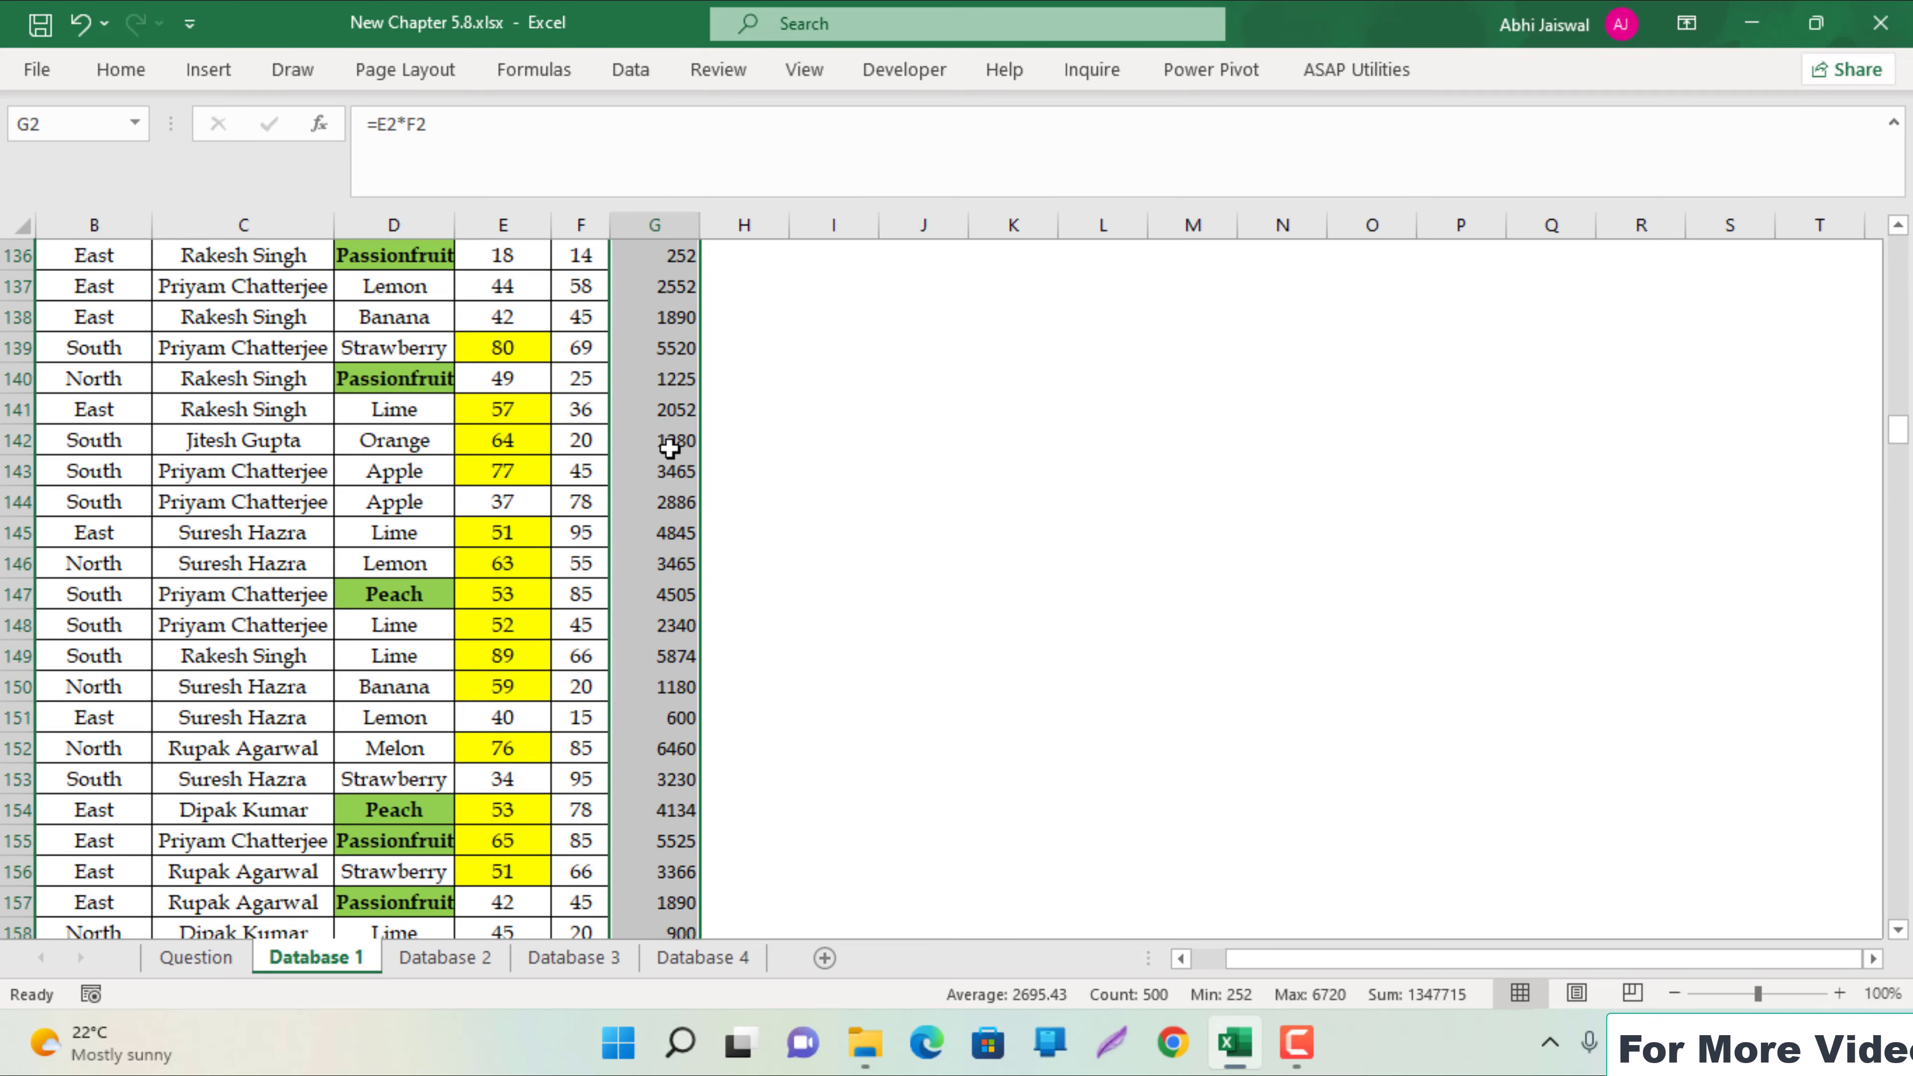
scroll(670, 449, down, 7)
scroll(671, 453, down, 4)
scroll(675, 501, up, 4)
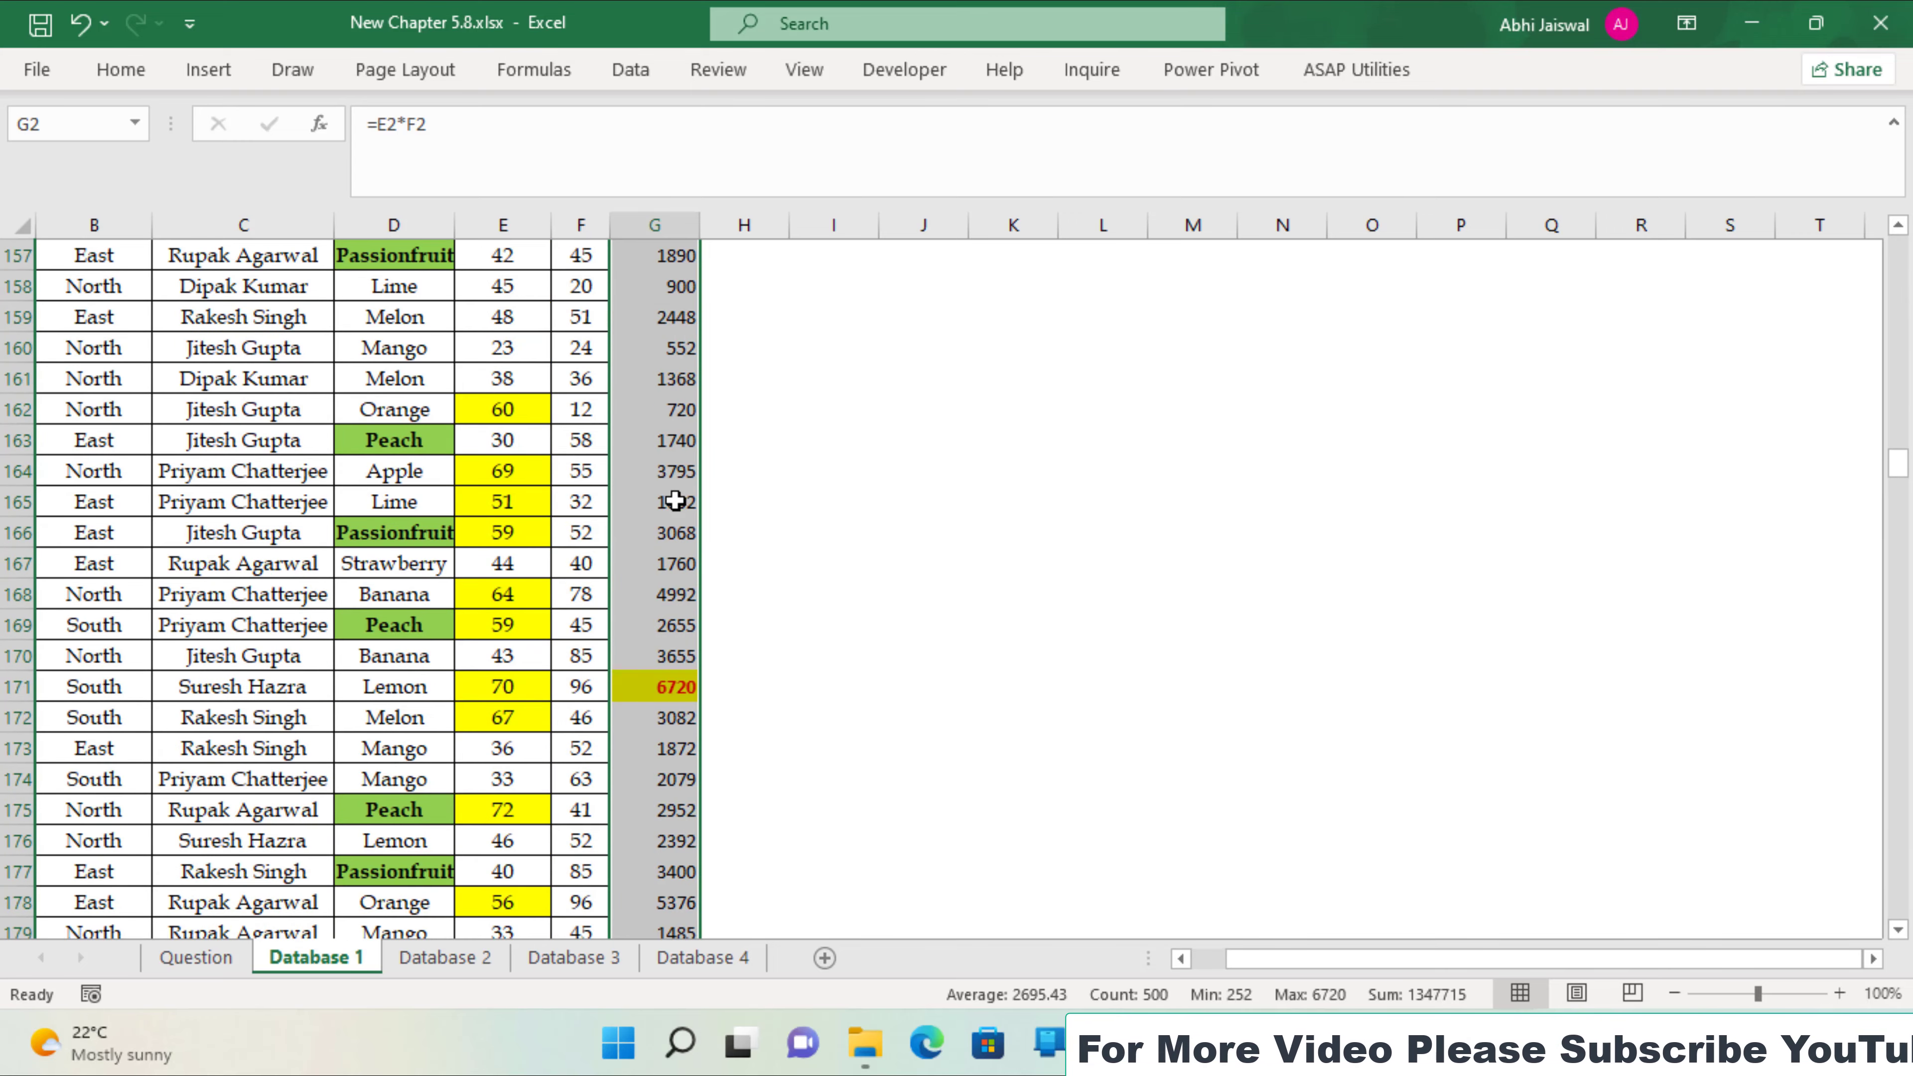
scroll(675, 501, up, 6)
scroll(675, 502, up, 7)
scroll(677, 501, up, 7)
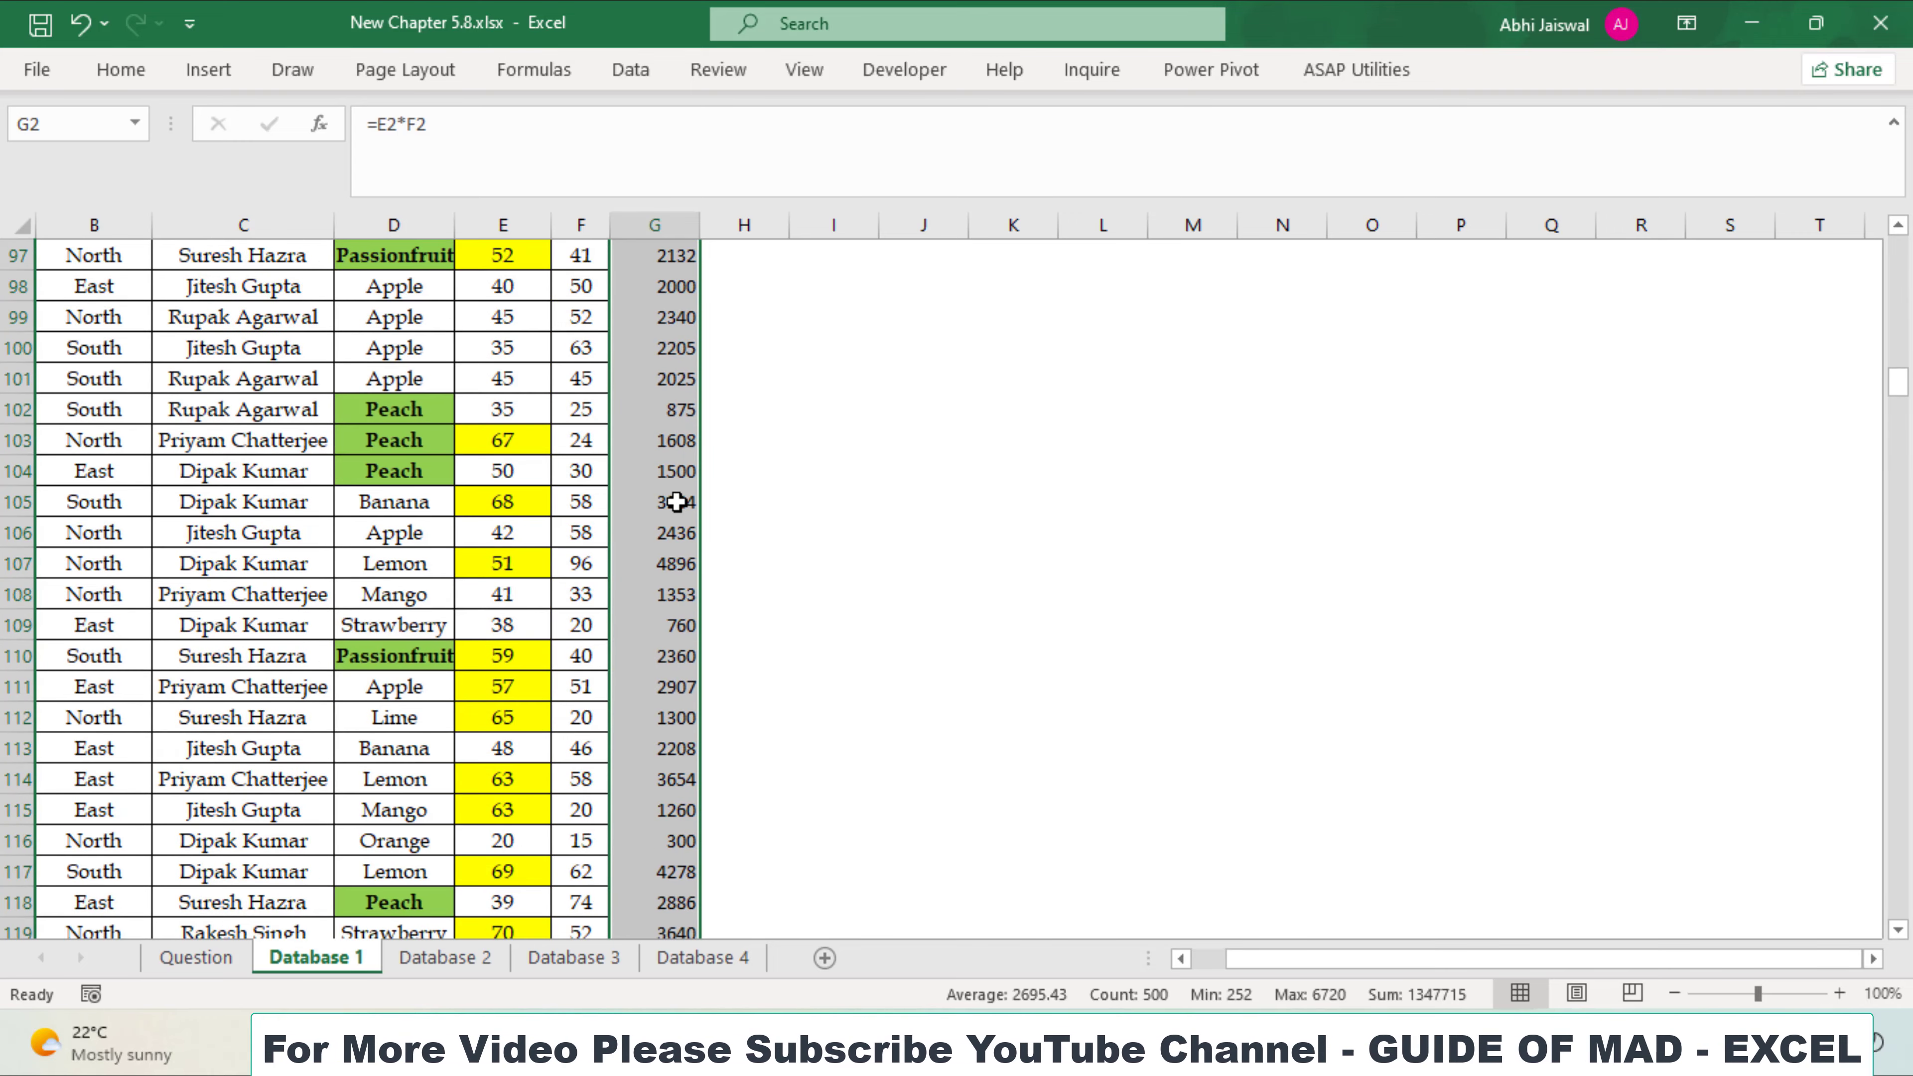
scroll(676, 501, up, 6)
scroll(676, 501, up, 7)
scroll(677, 501, up, 8)
scroll(677, 502, up, 10)
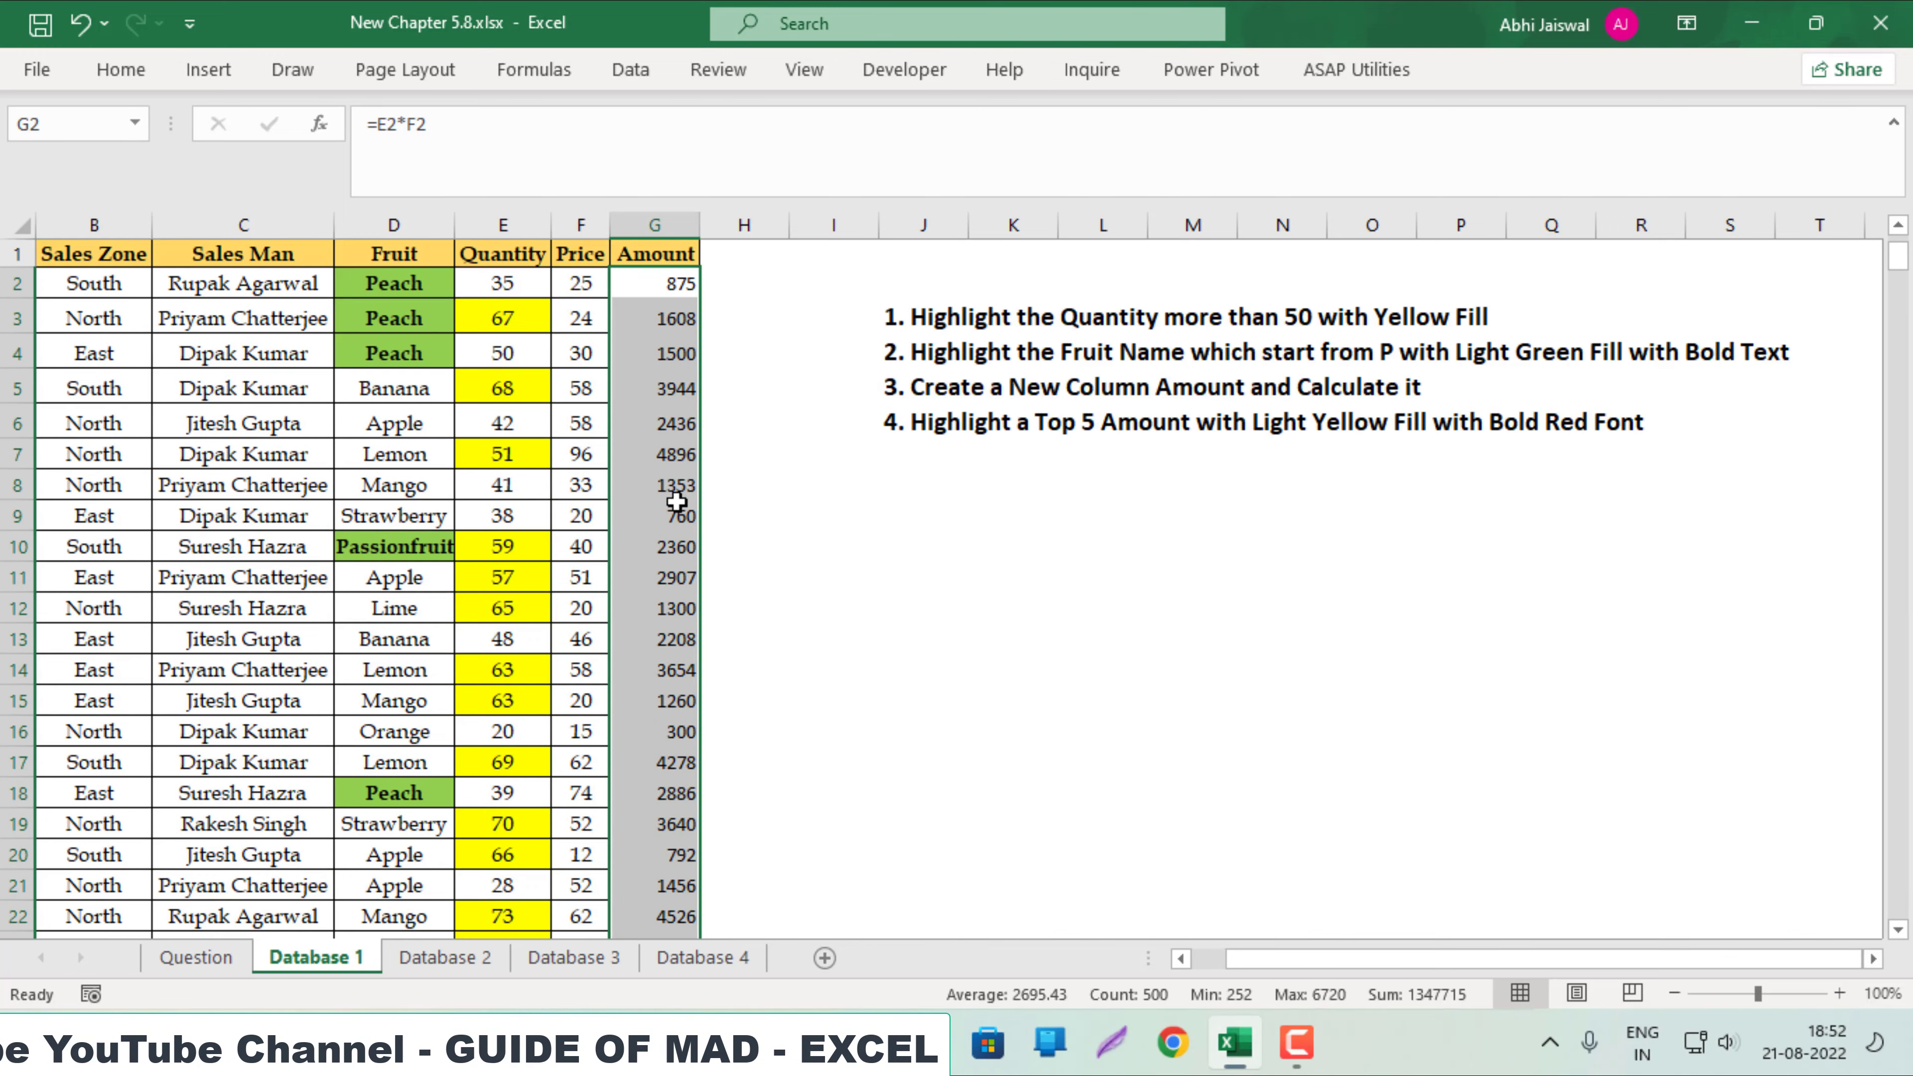
Copy the Database 2 task lines A10:A14 from the Question sheet to I4 on Database 2.
click(194, 958)
scroll(222, 788, down, 1)
scroll(222, 784, down, 1)
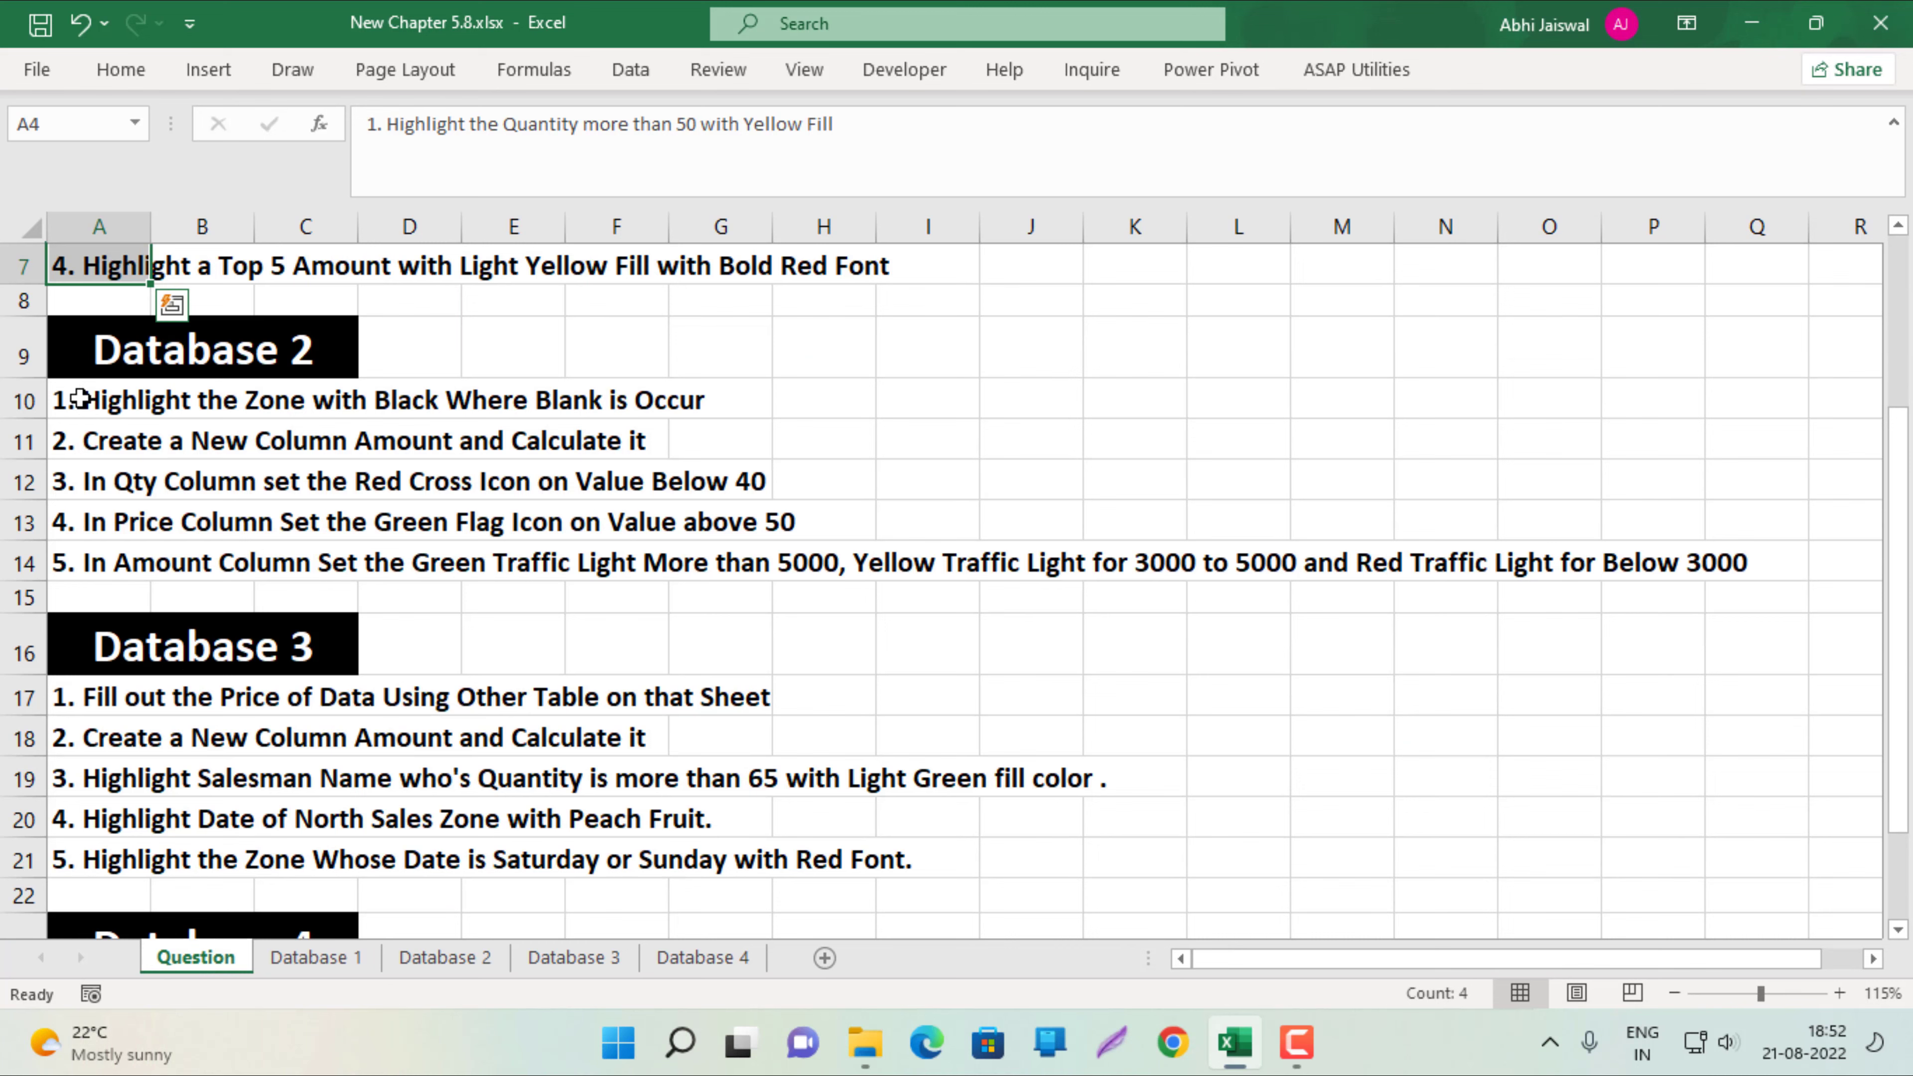
drag(80, 398, 89, 522)
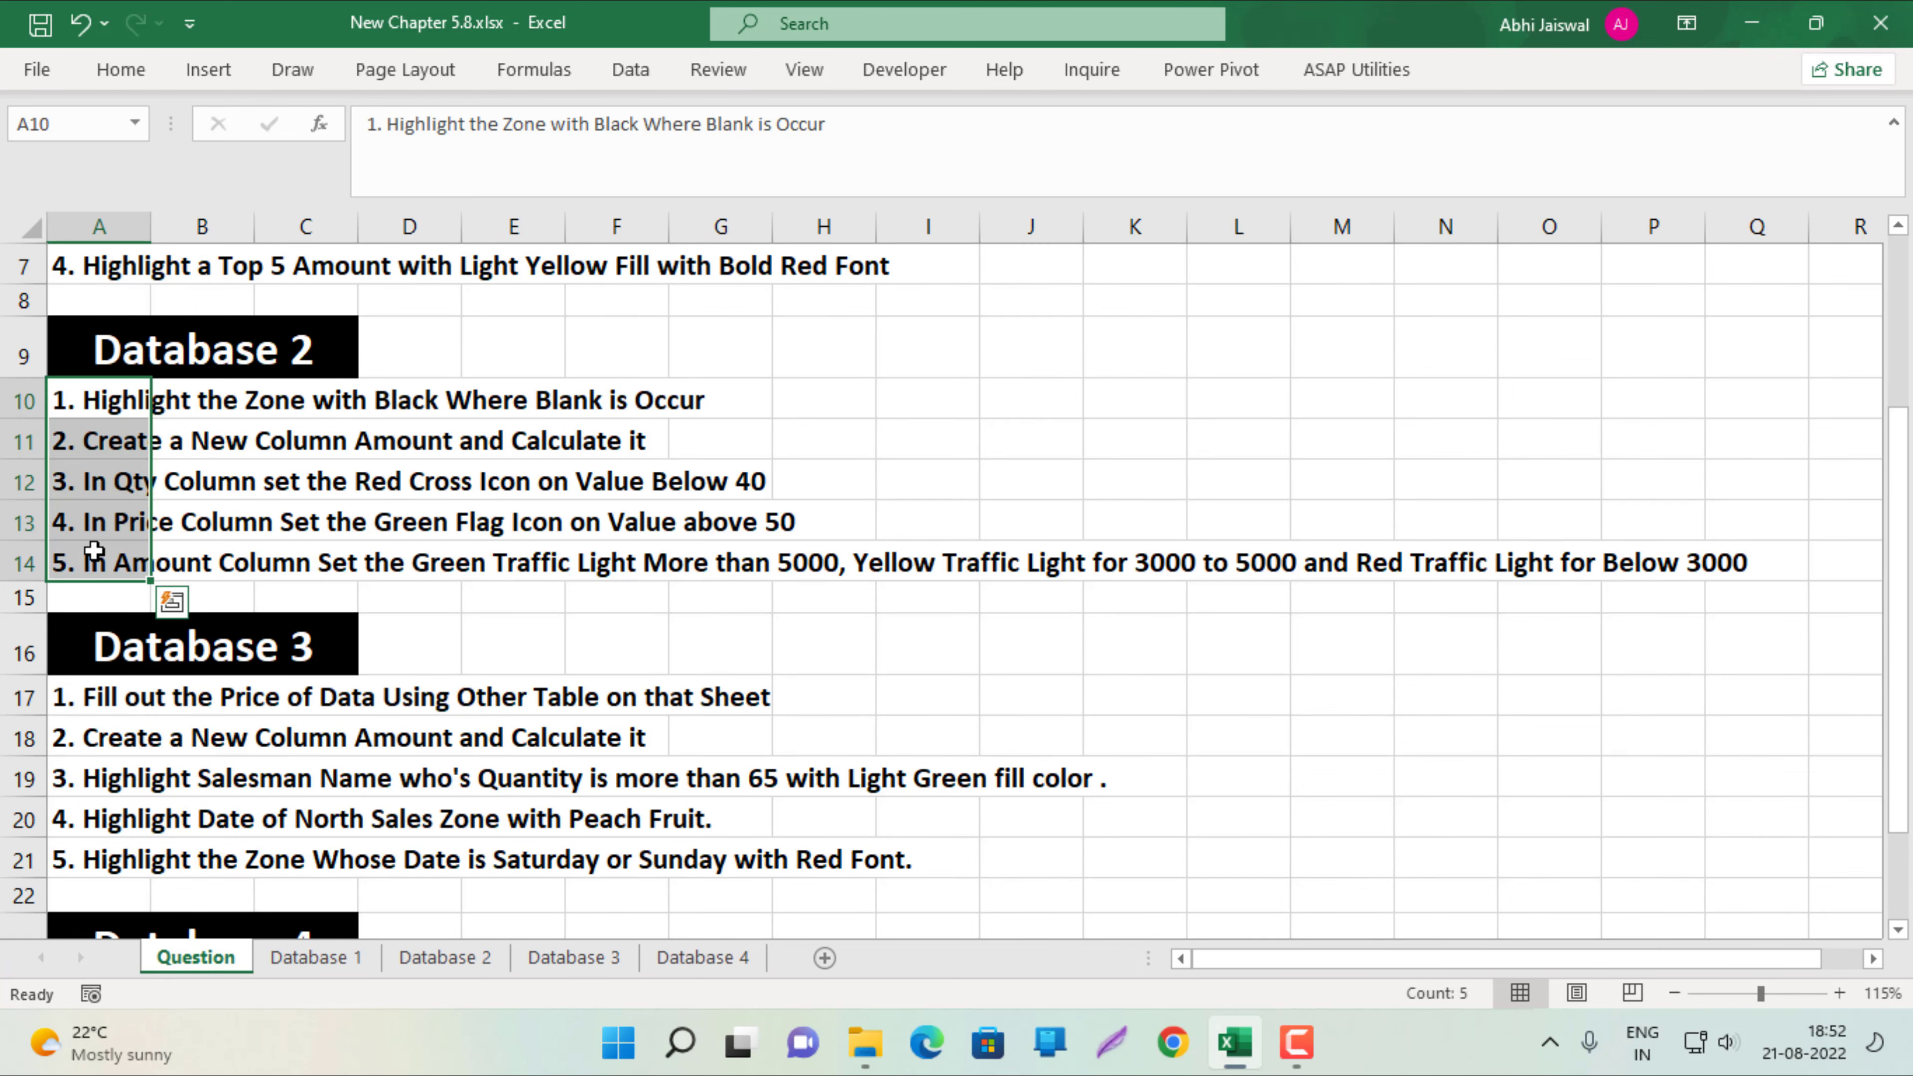
key(ctrl+c)
click(500, 966)
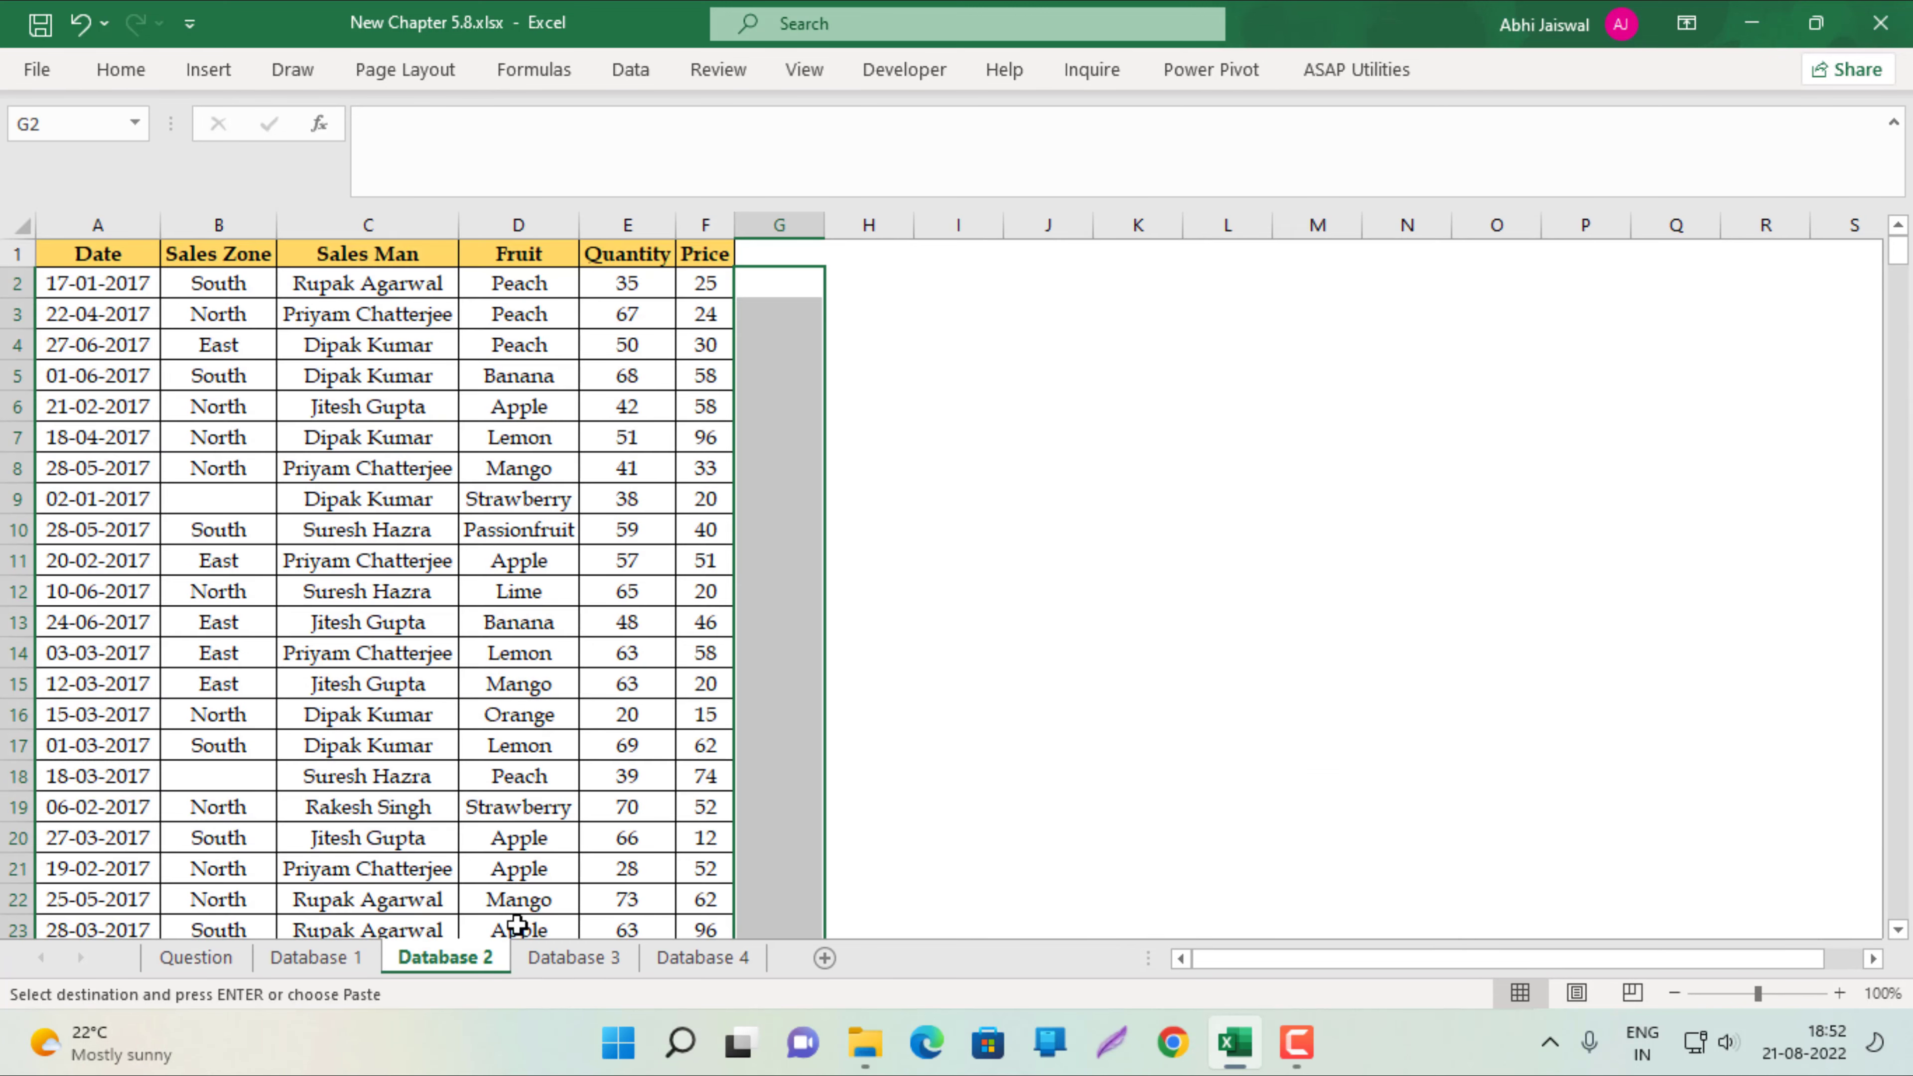
click(965, 356)
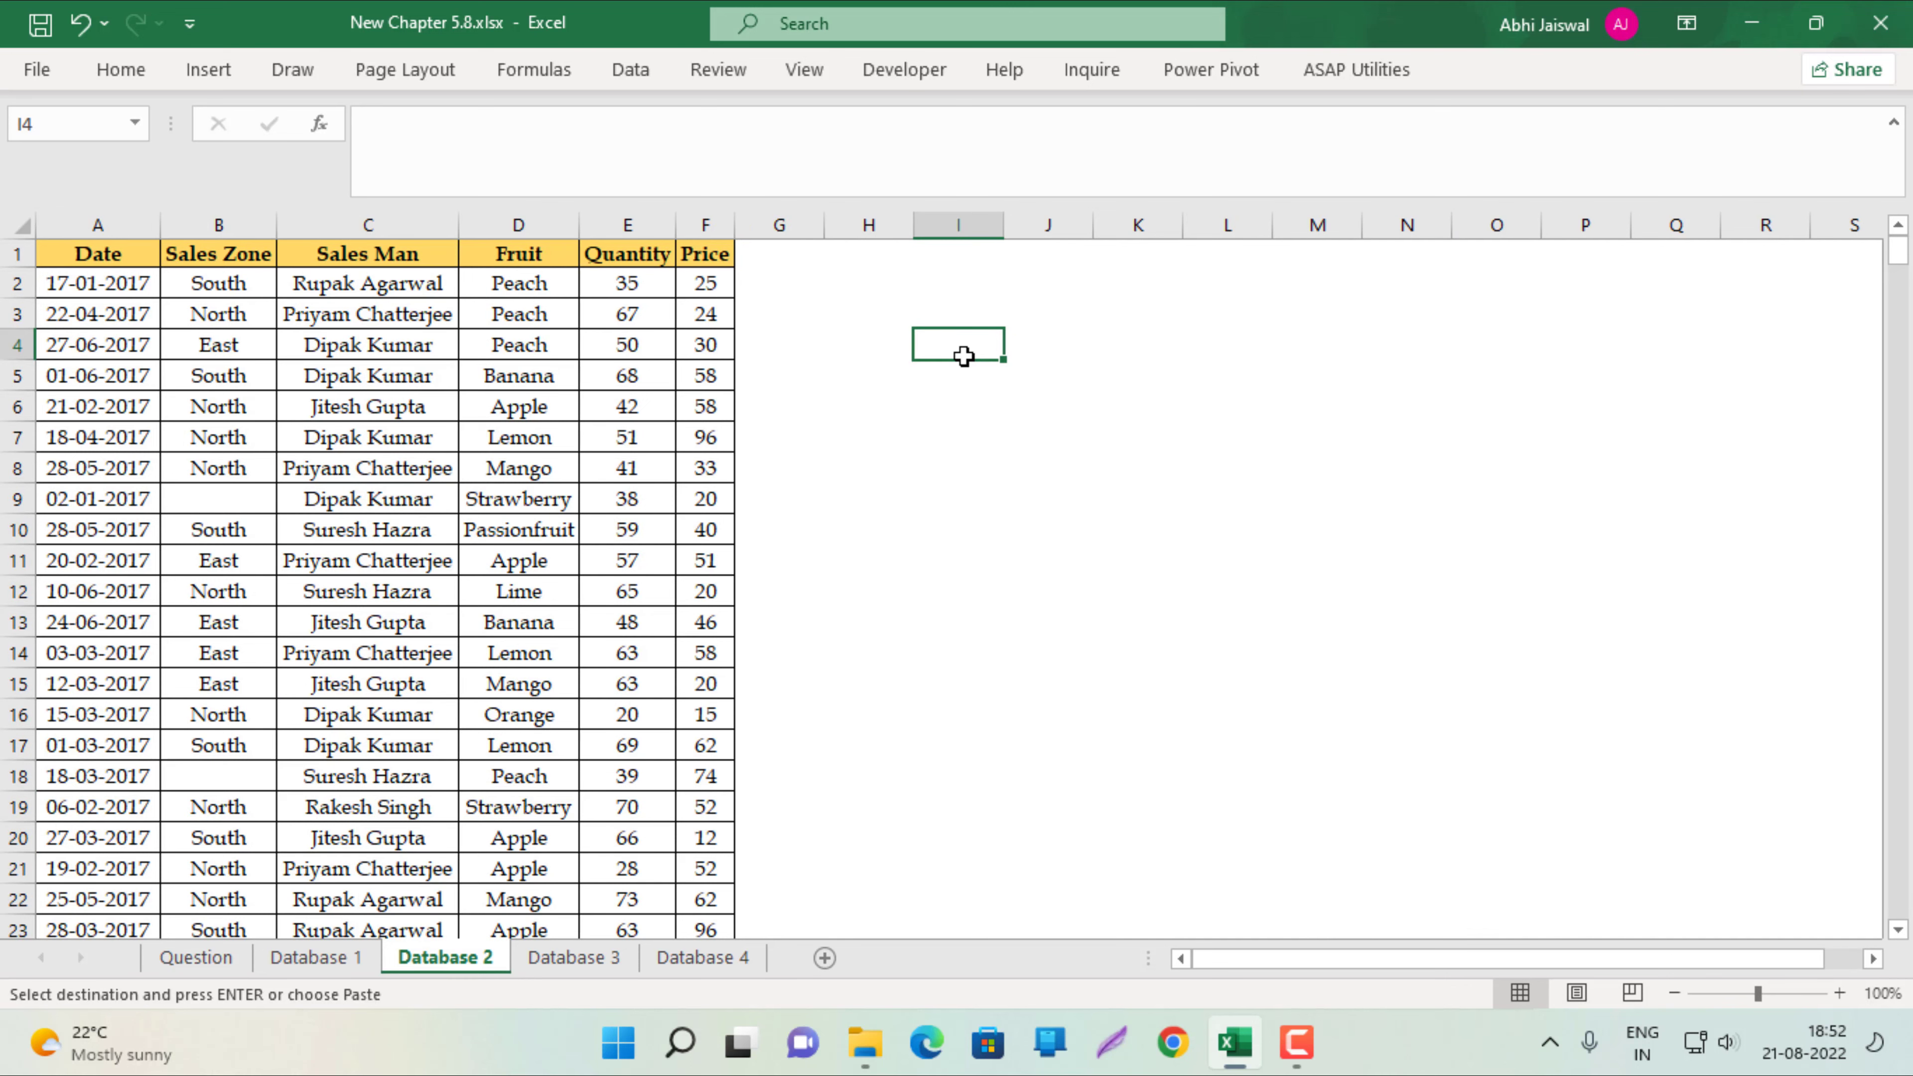
key(ctrl+v)
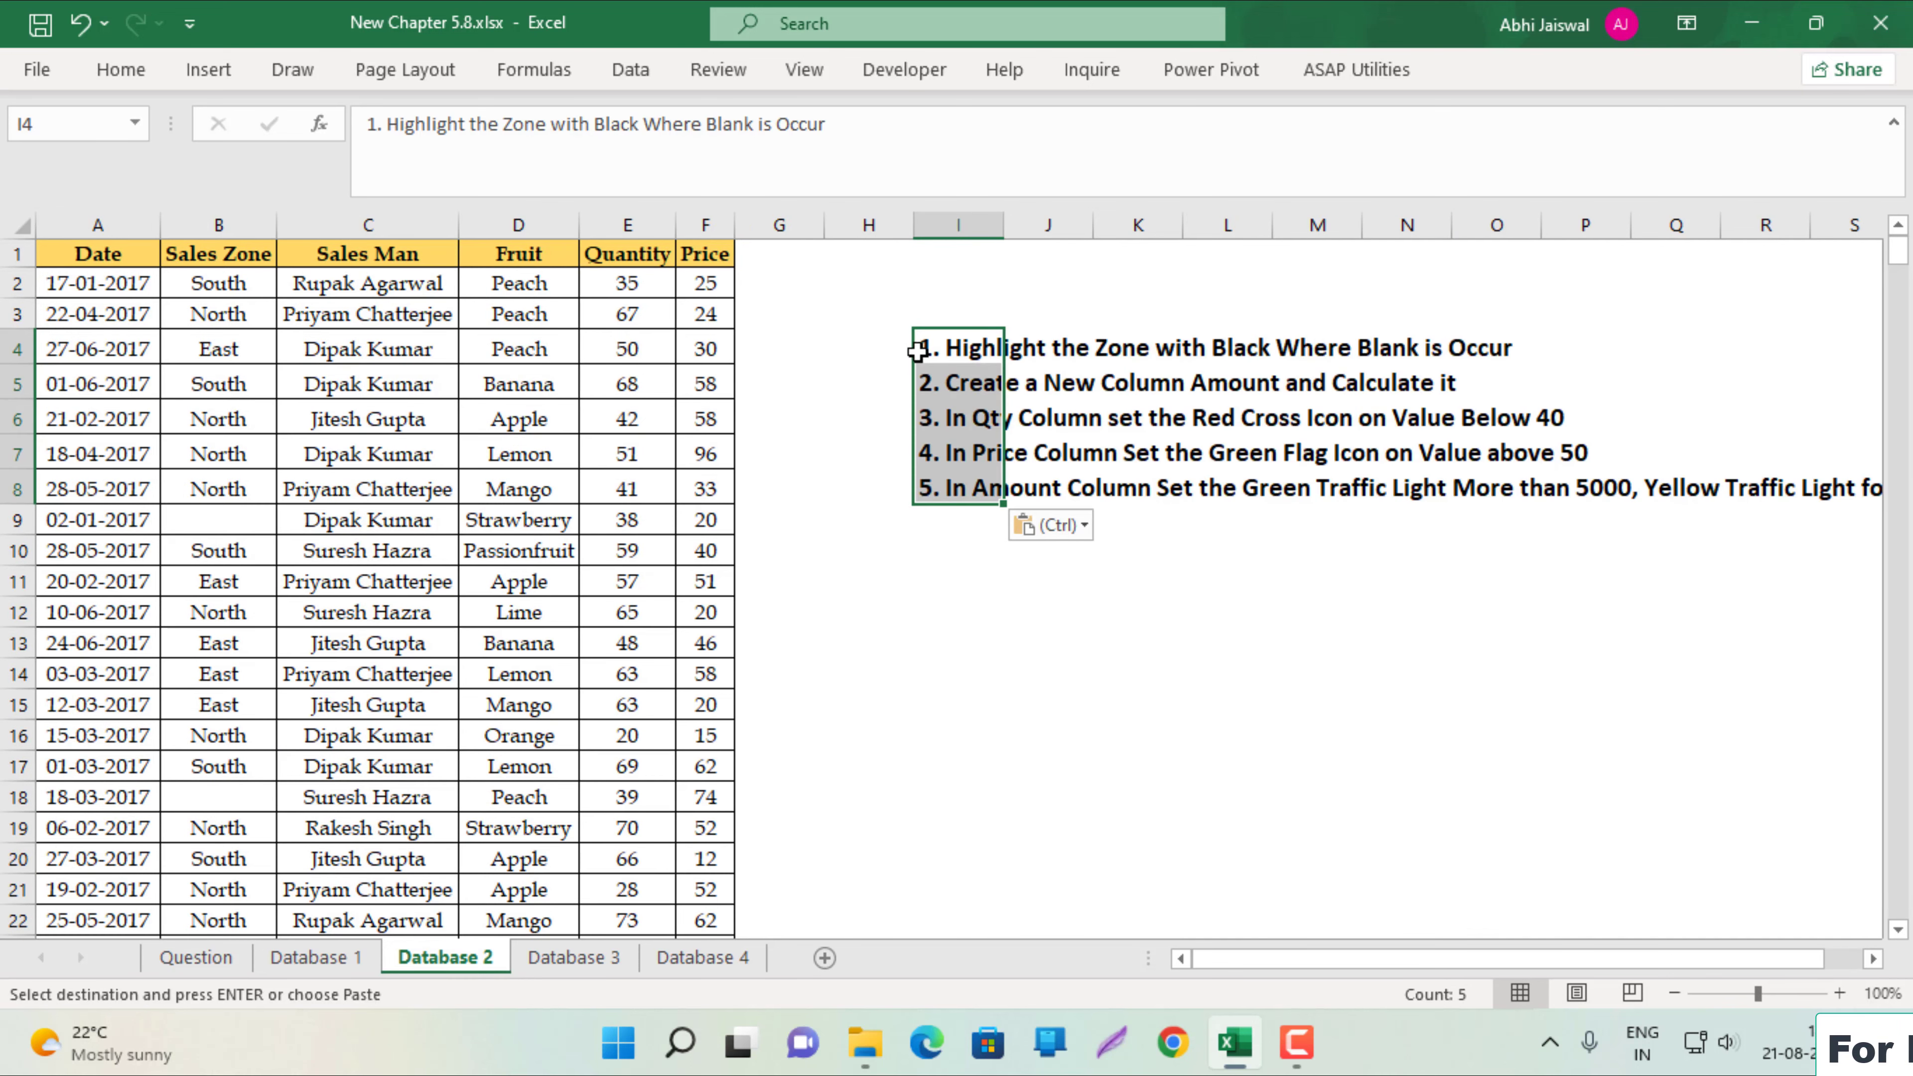
click(923, 350)
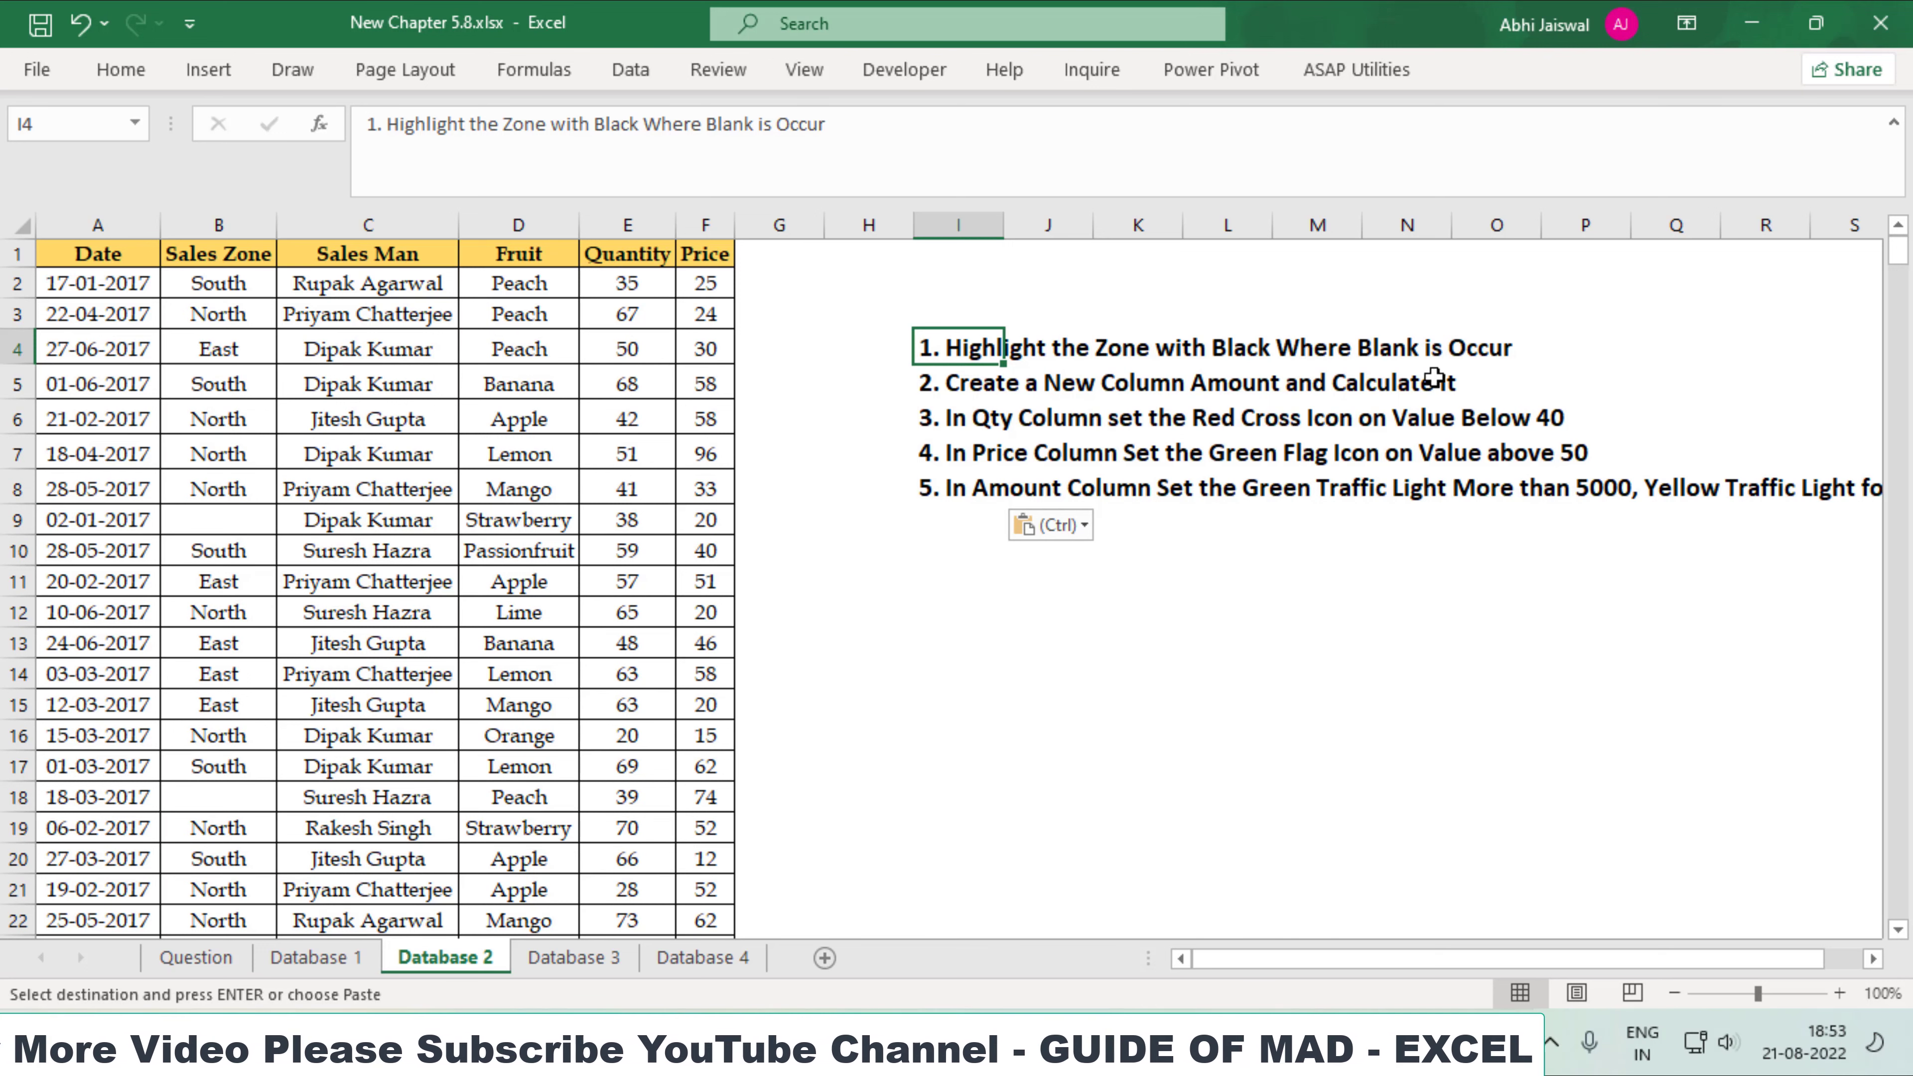
On Database 2, select the Sales Zone values B2:B501.
click(234, 286)
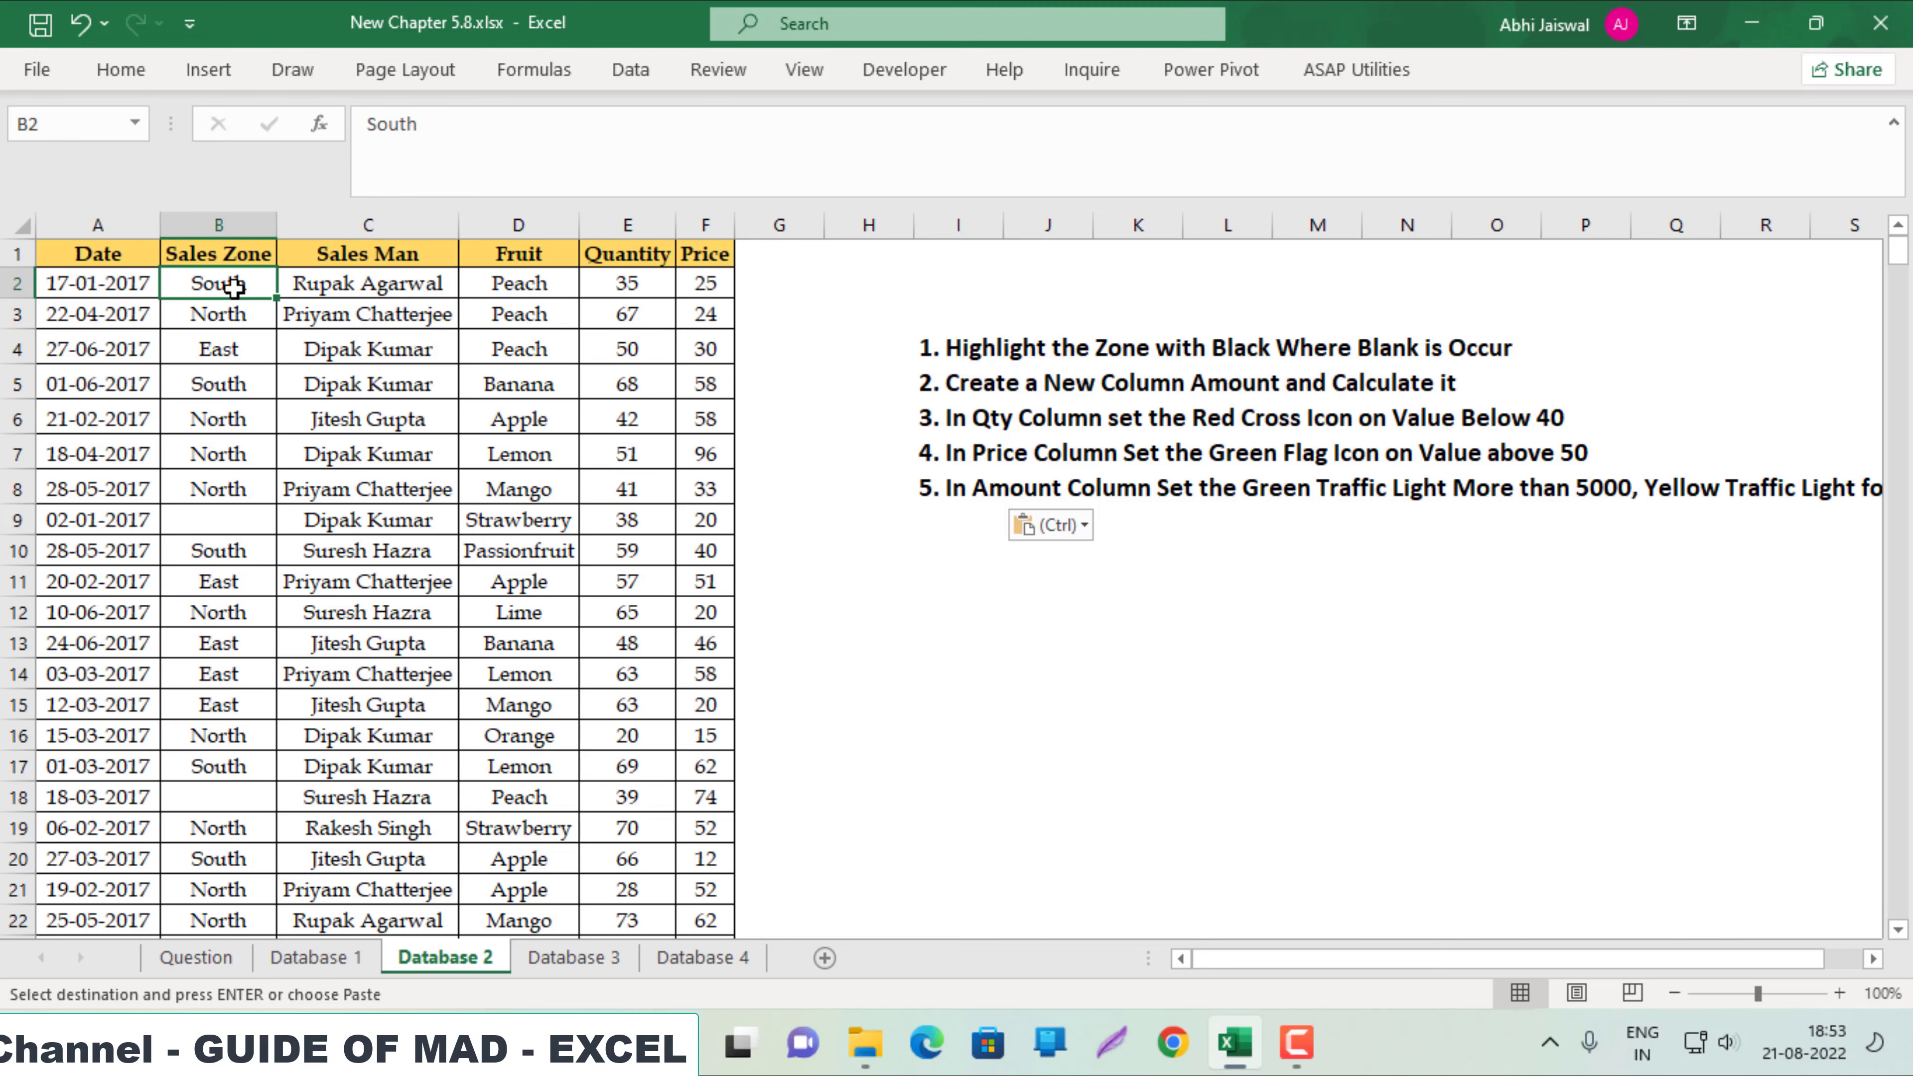
key(shift+Down)
key(shift+Down)
key(shift+Down)
key(shift+Down)
key(shift+Down)
key(shift+Down)
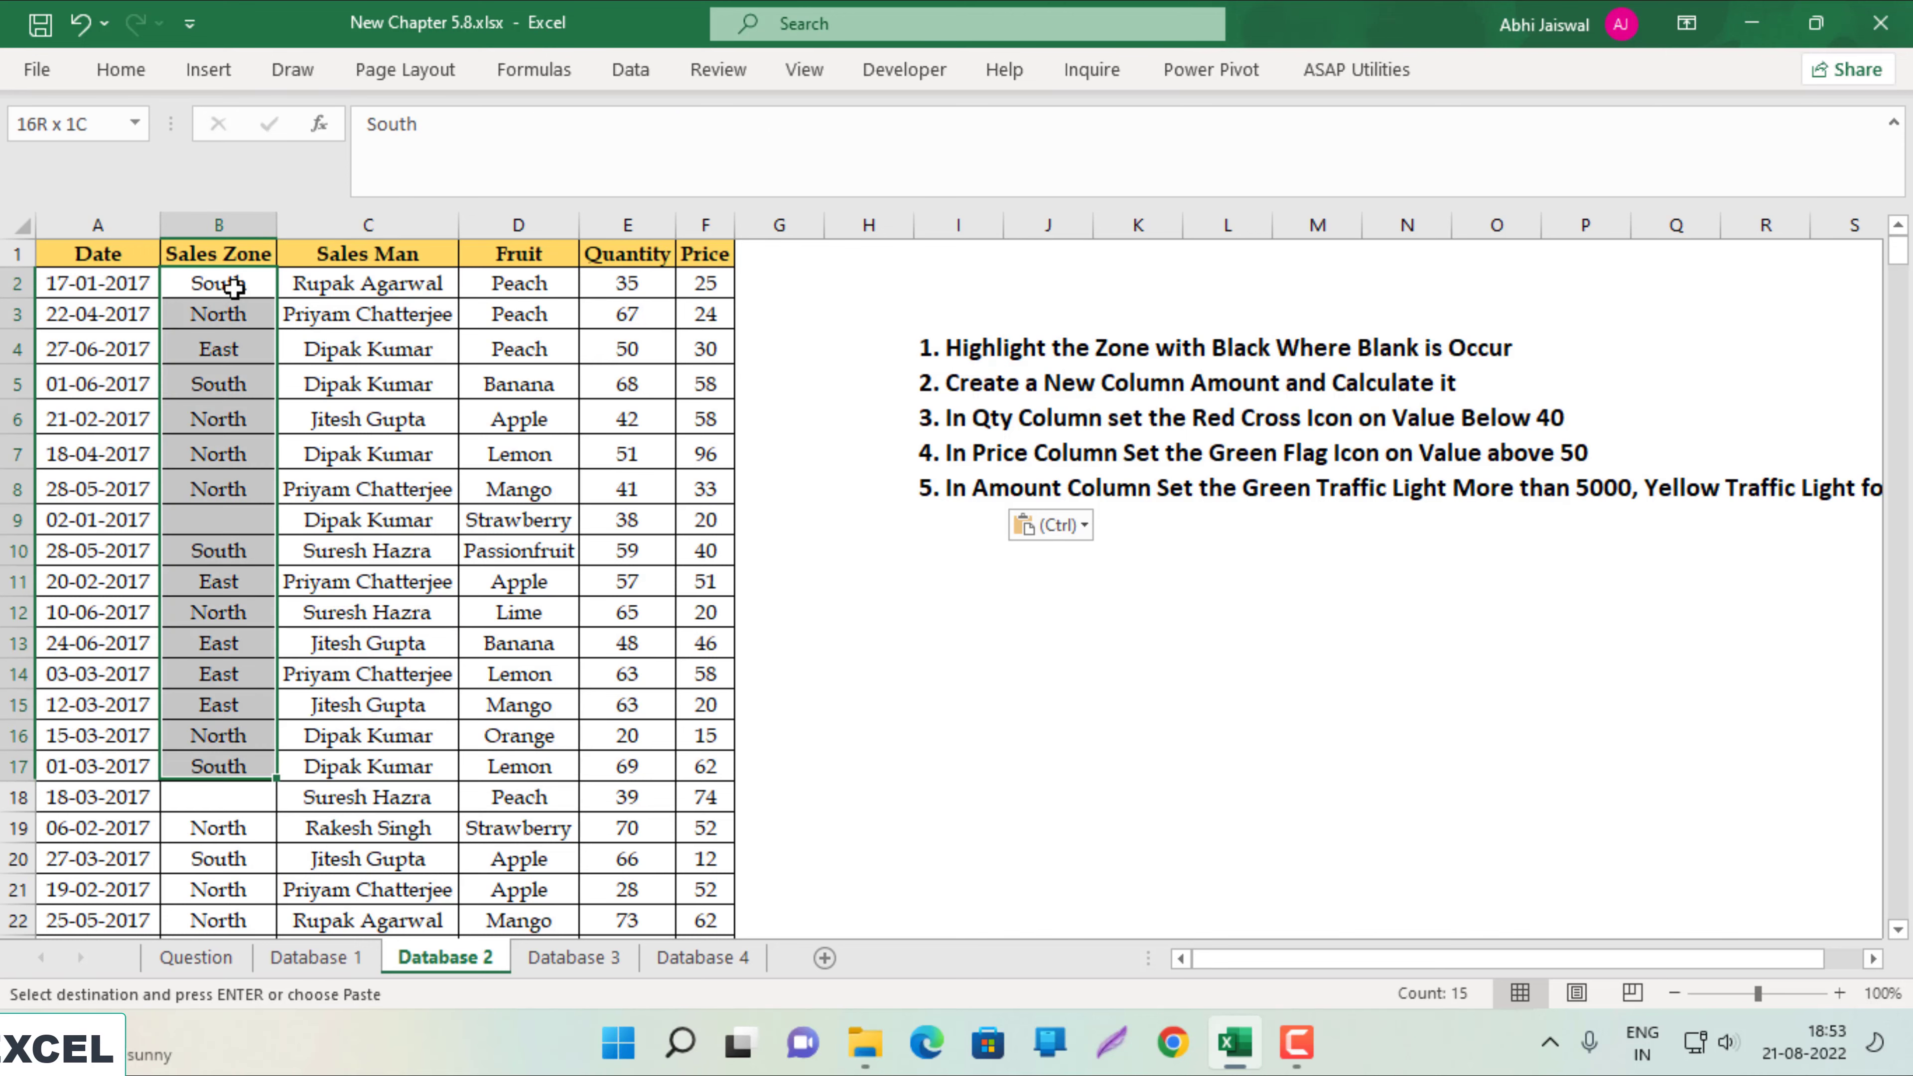
key(shift+Down)
key(shift+Down)
key(shift+Down)
key(ctrl+shift+Down)
key(ctrl+shift+Down)
key(ctrl+shift+Down)
key(ctrl+shift+Down)
key(ctrl+shift+Down)
key(ctrl+shift+Down)
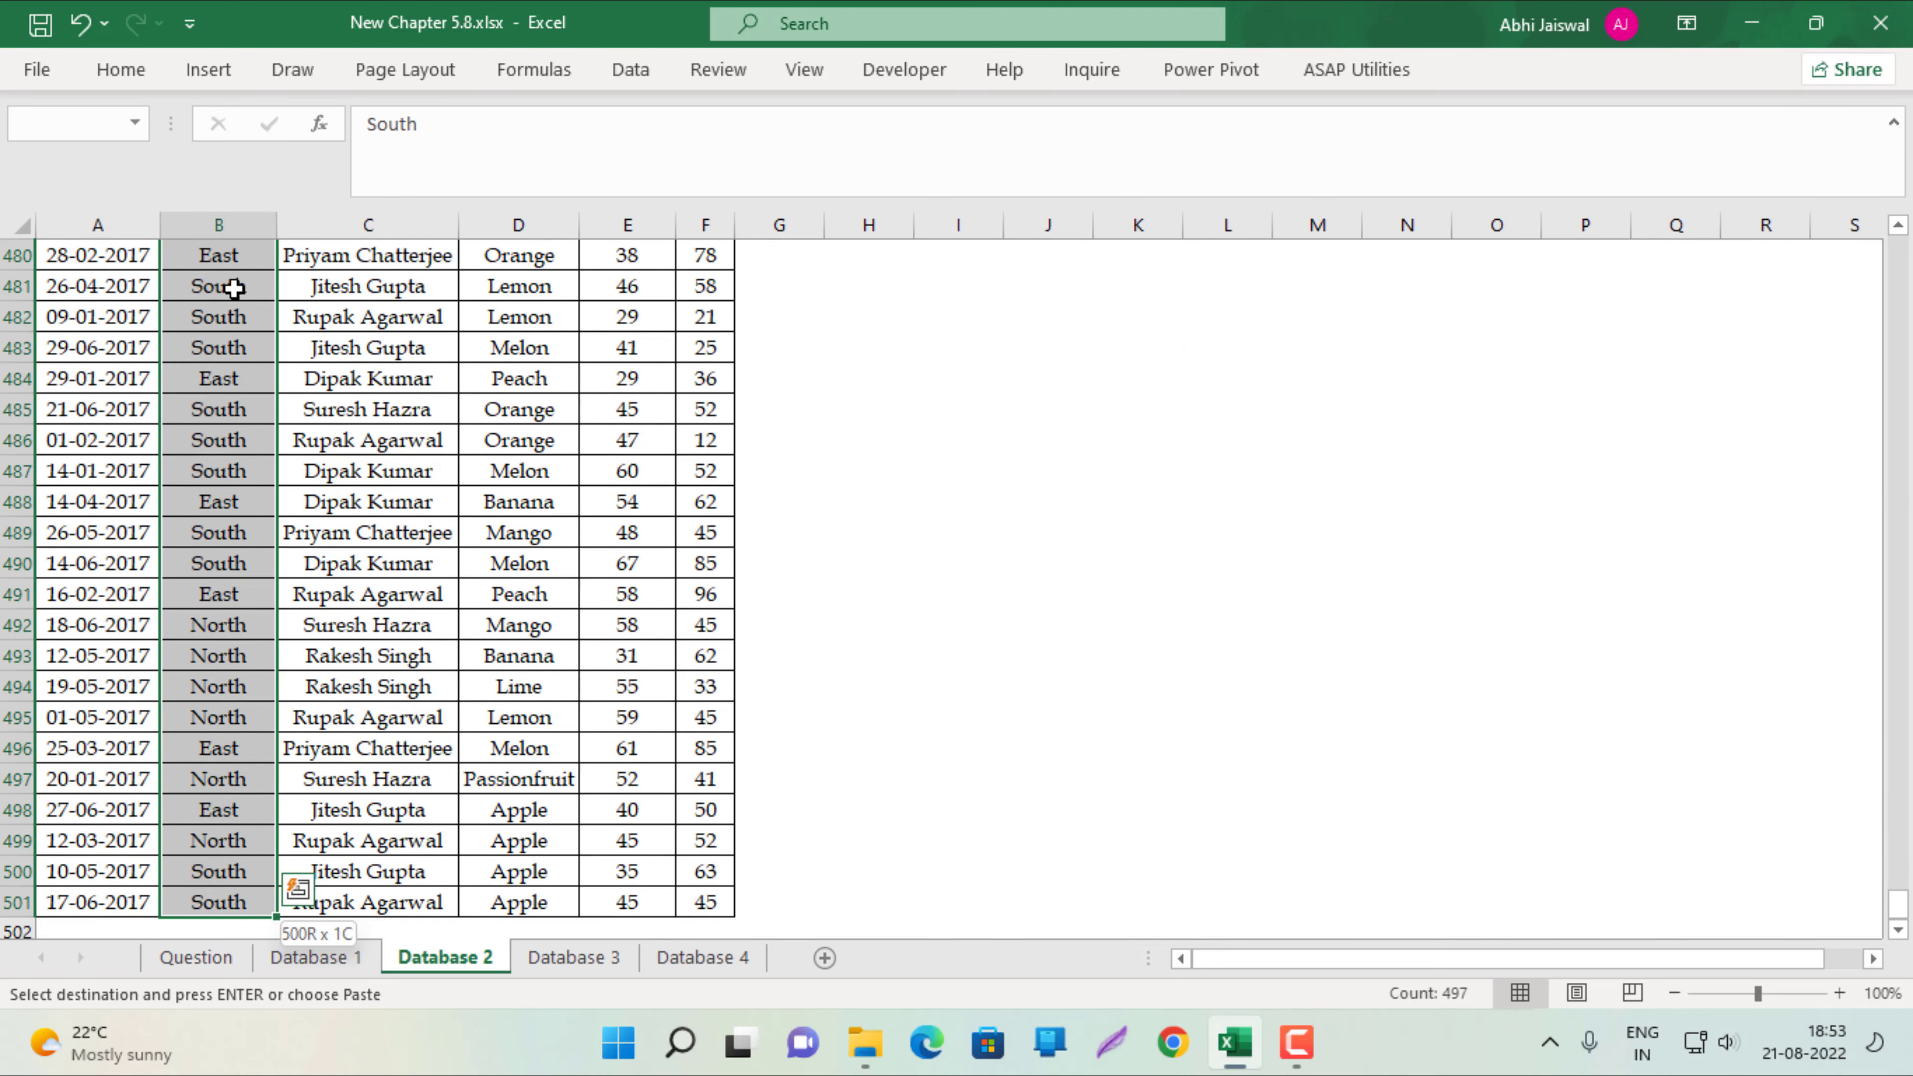
key(ctrl+shift+Down)
key(ctrl+shift+Up)
key(ctrl+BackSpace)
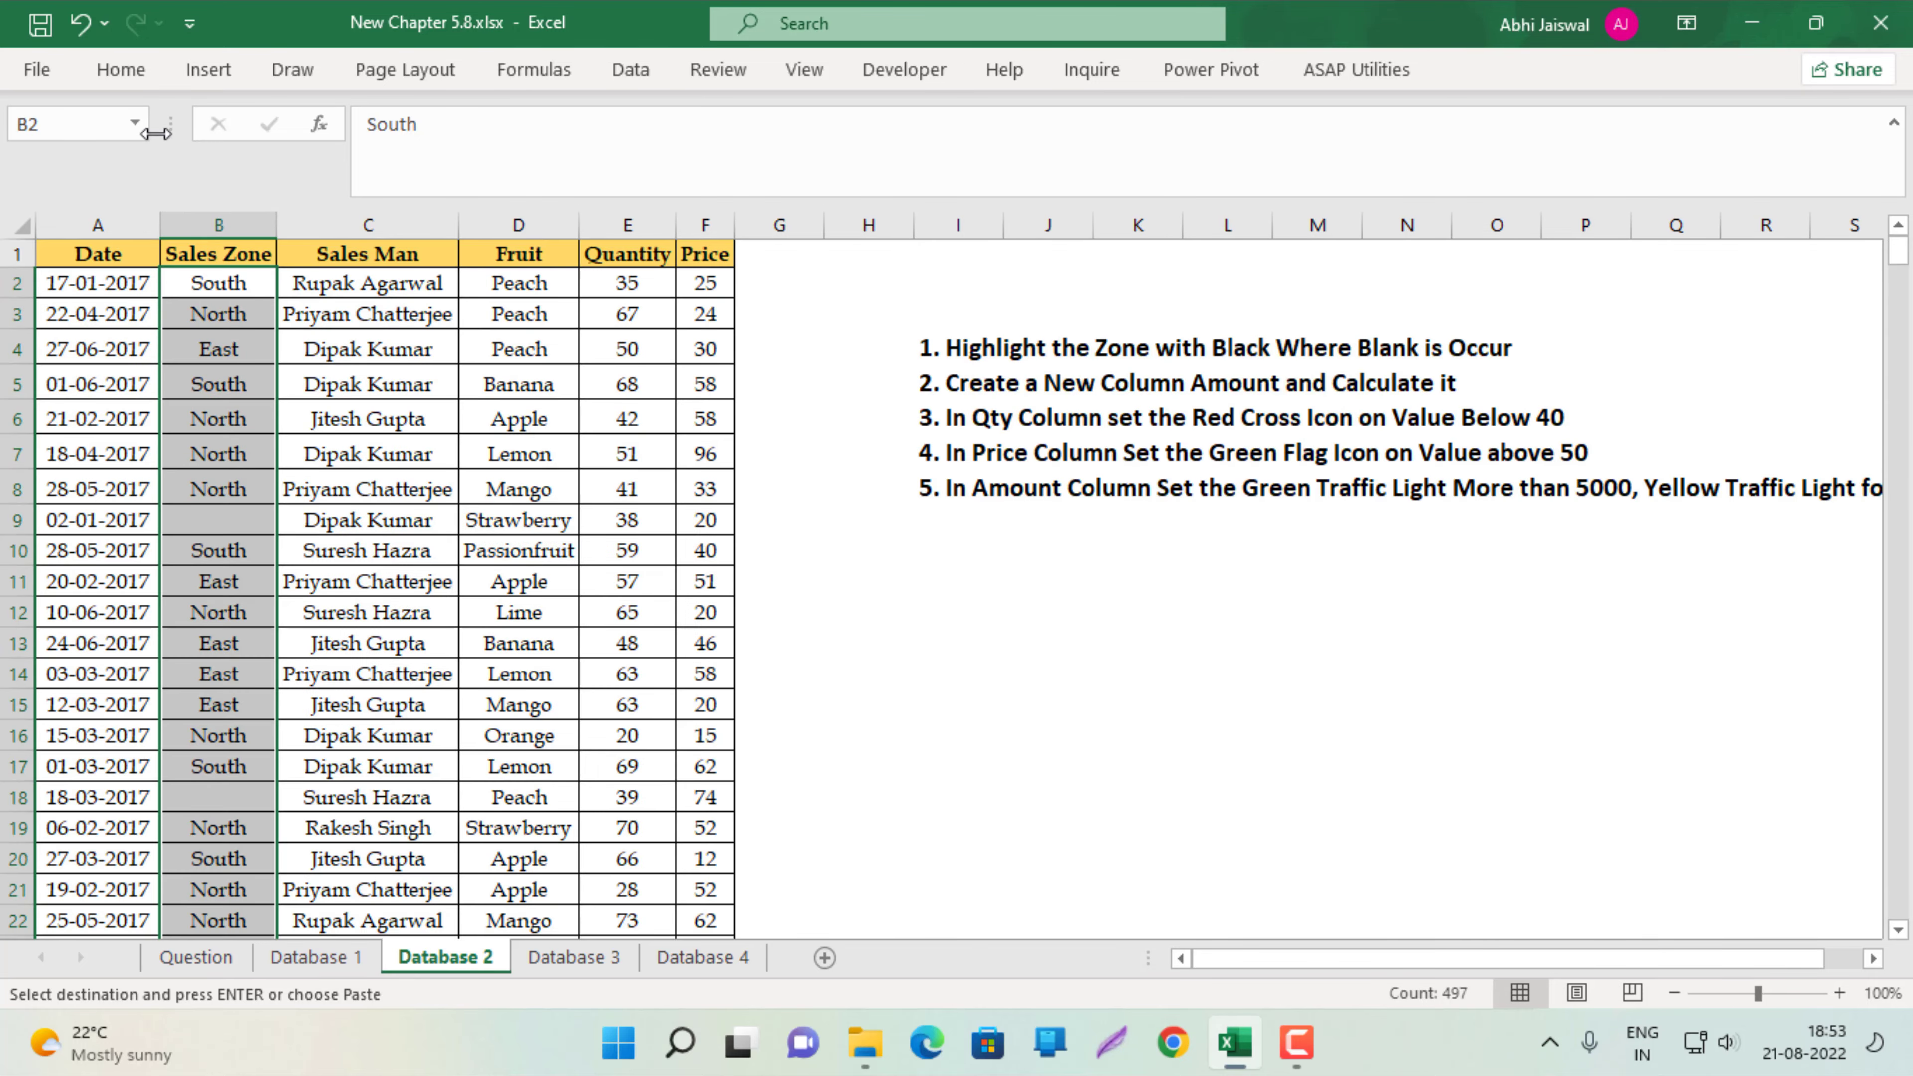
Add a conditional formatting rule that fills blank Sales Zone cells black.
click(131, 70)
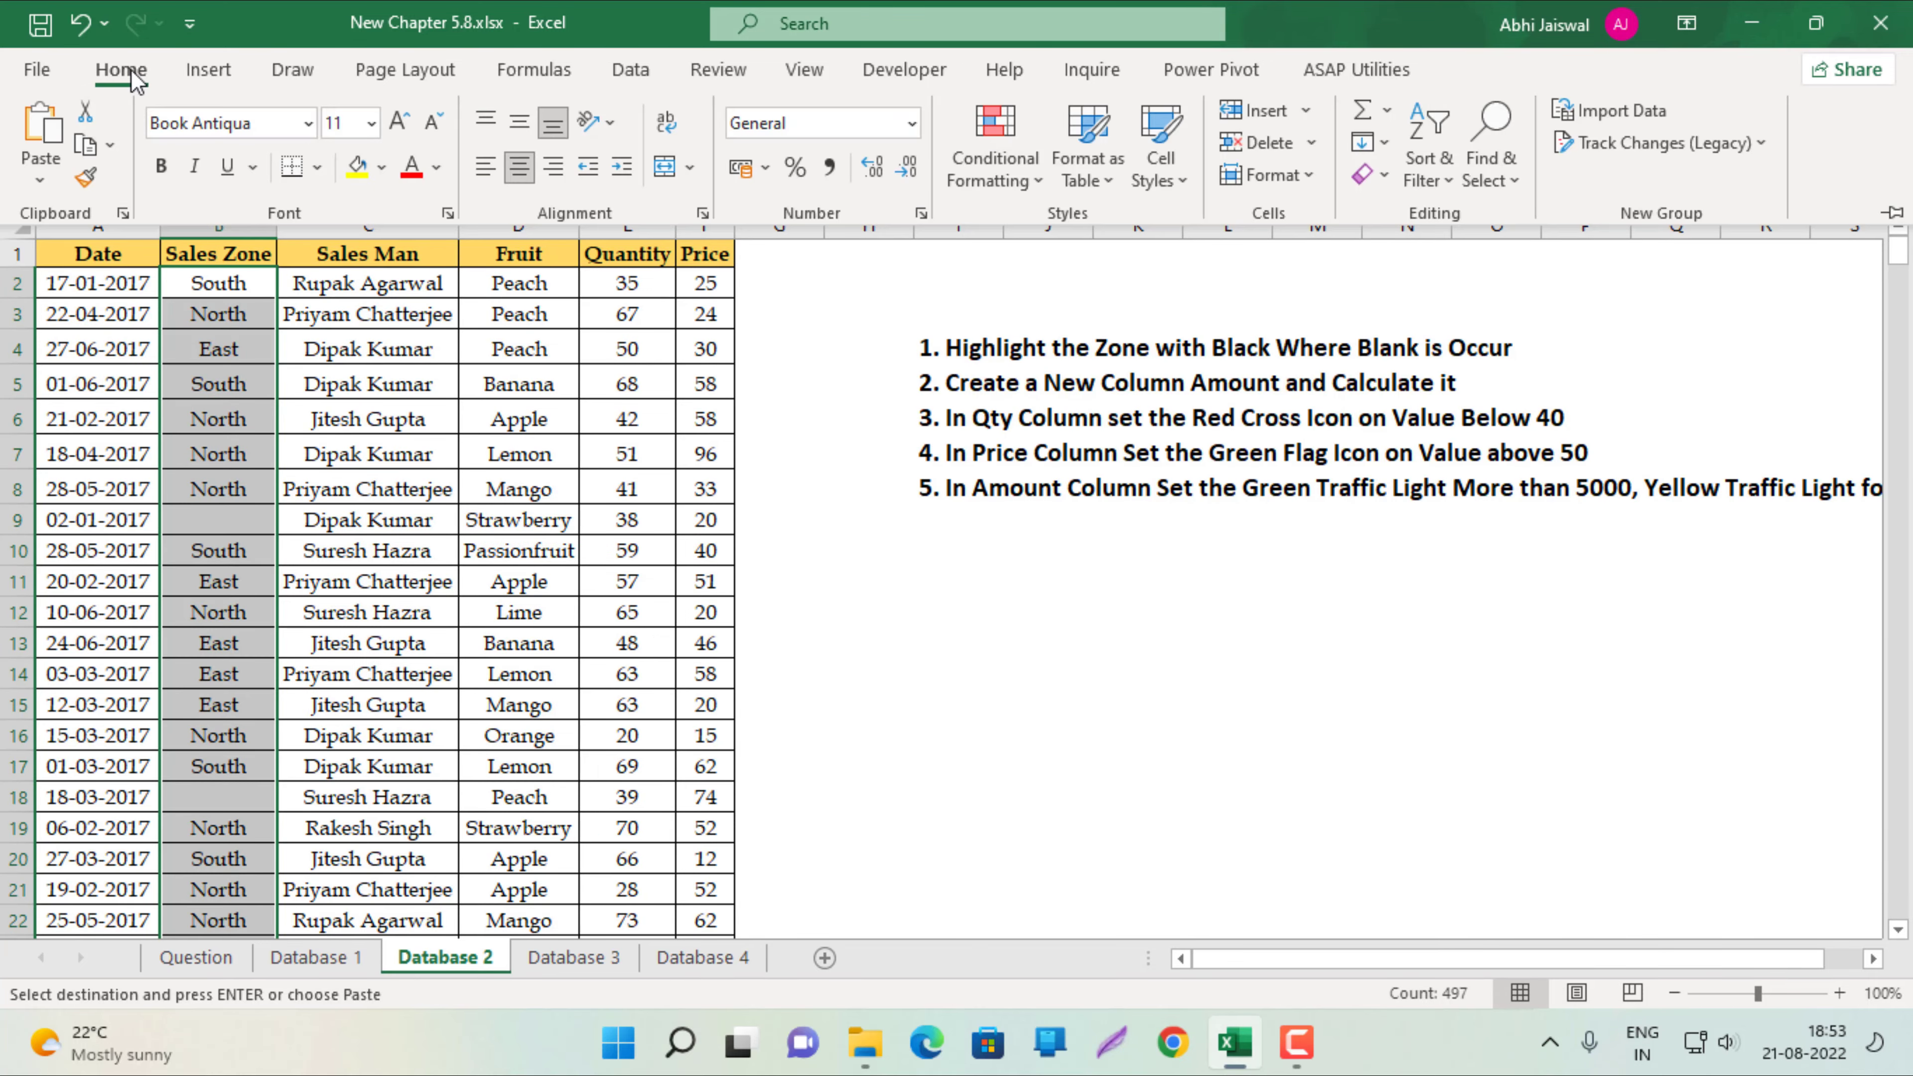
click(990, 179)
mouse_move(1079, 236)
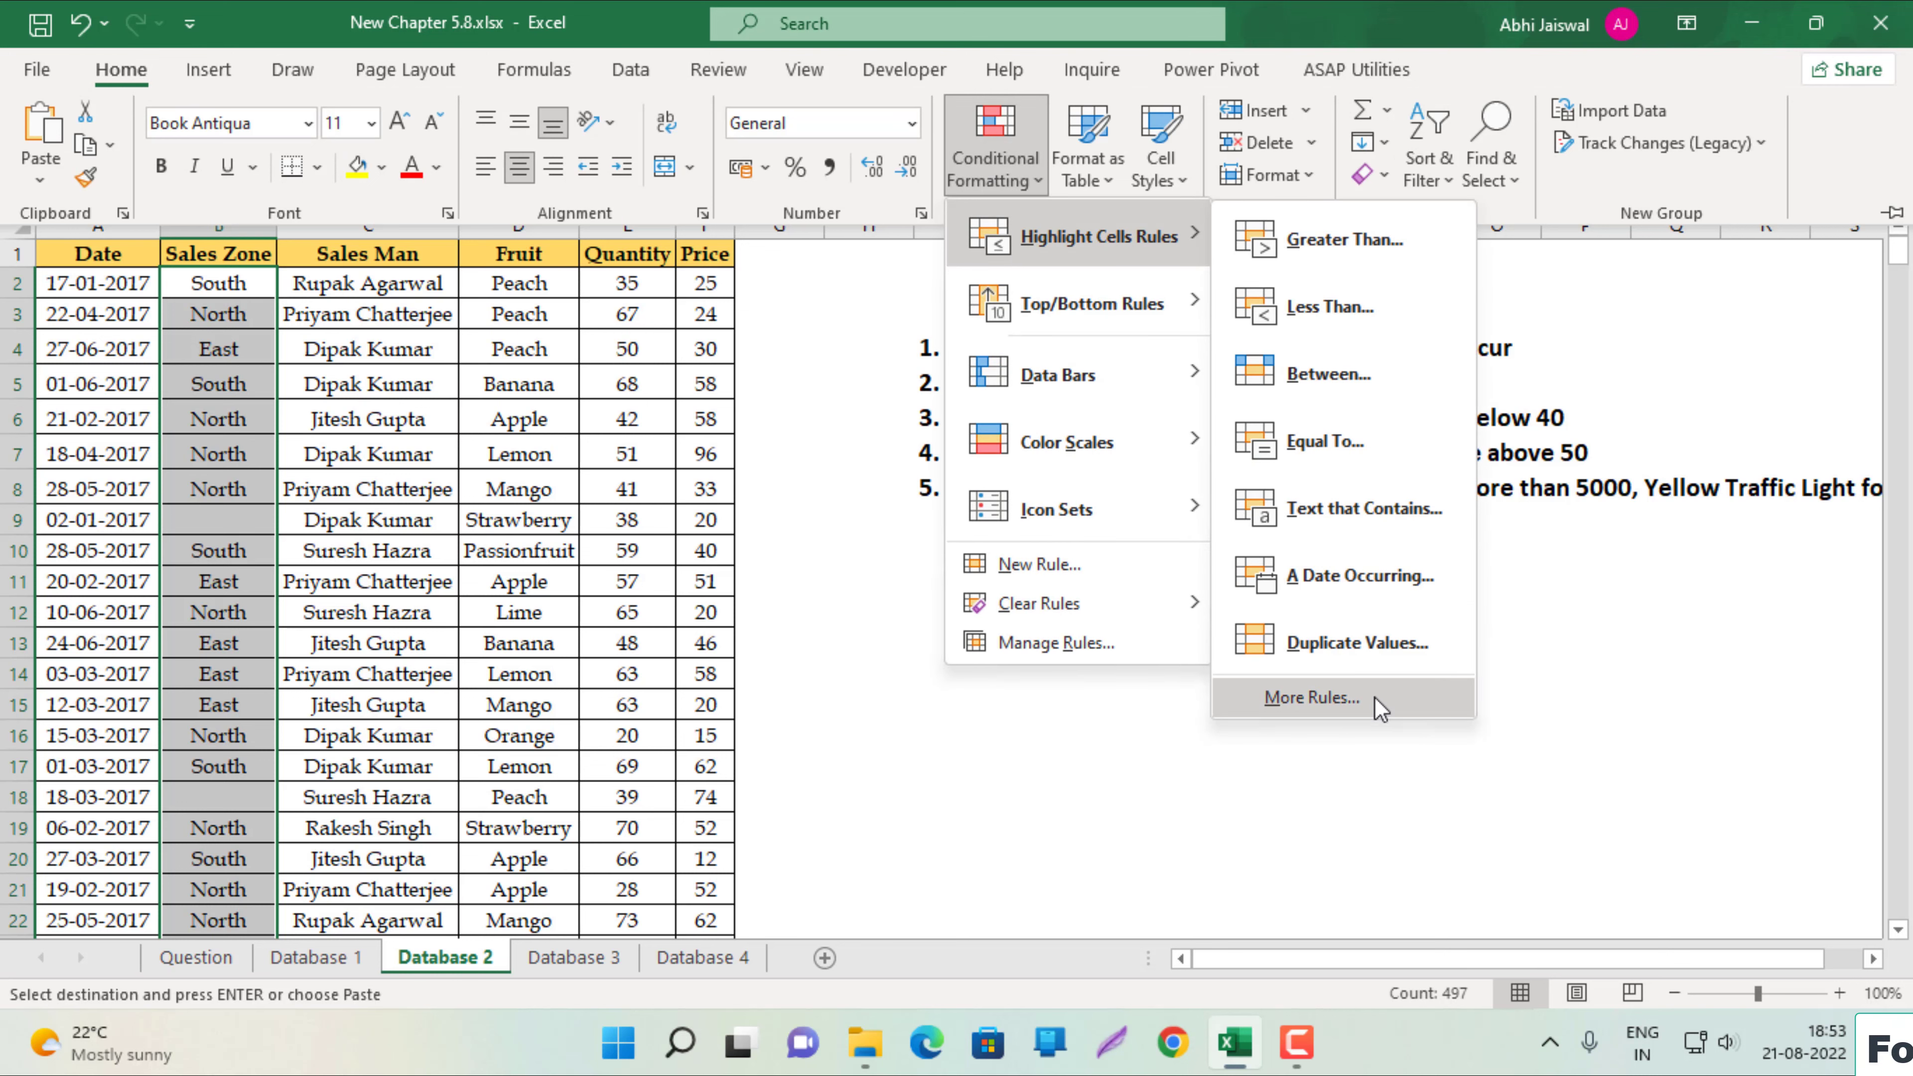
click(1376, 712)
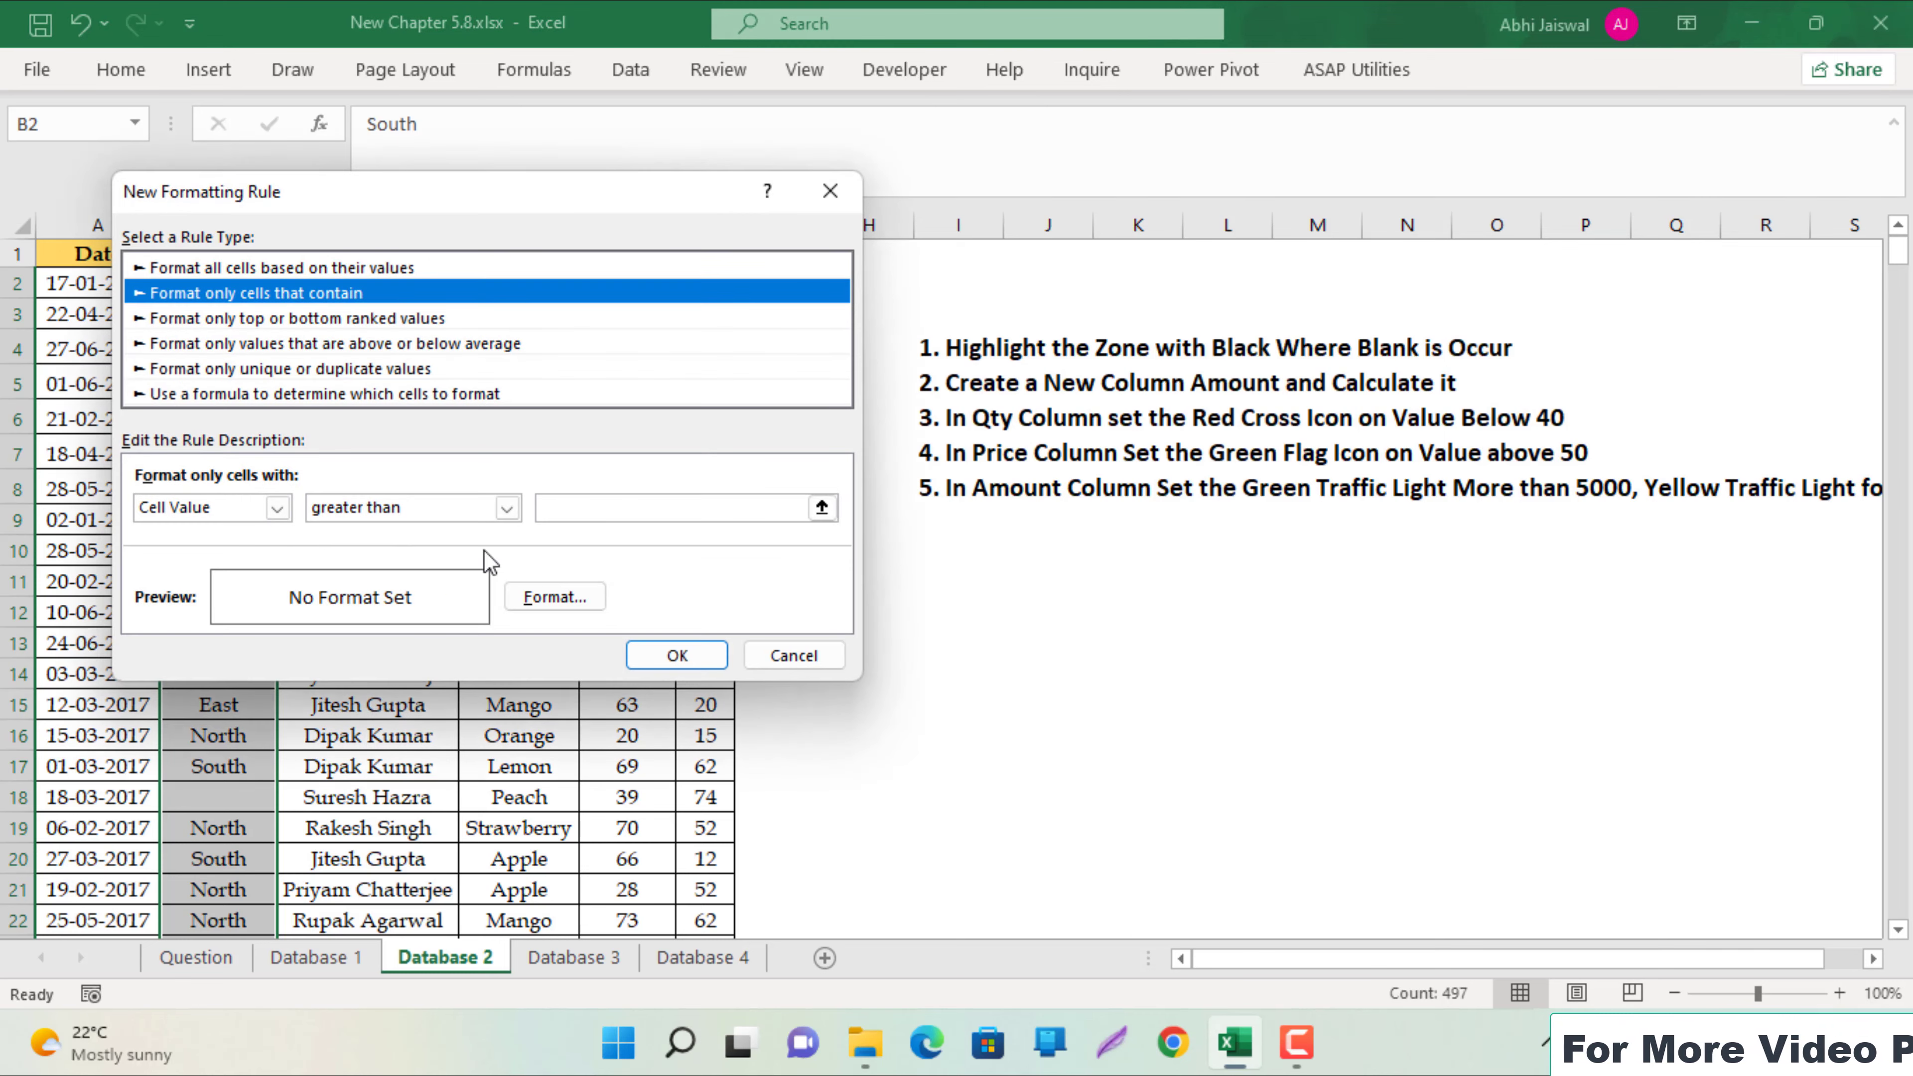
click(260, 517)
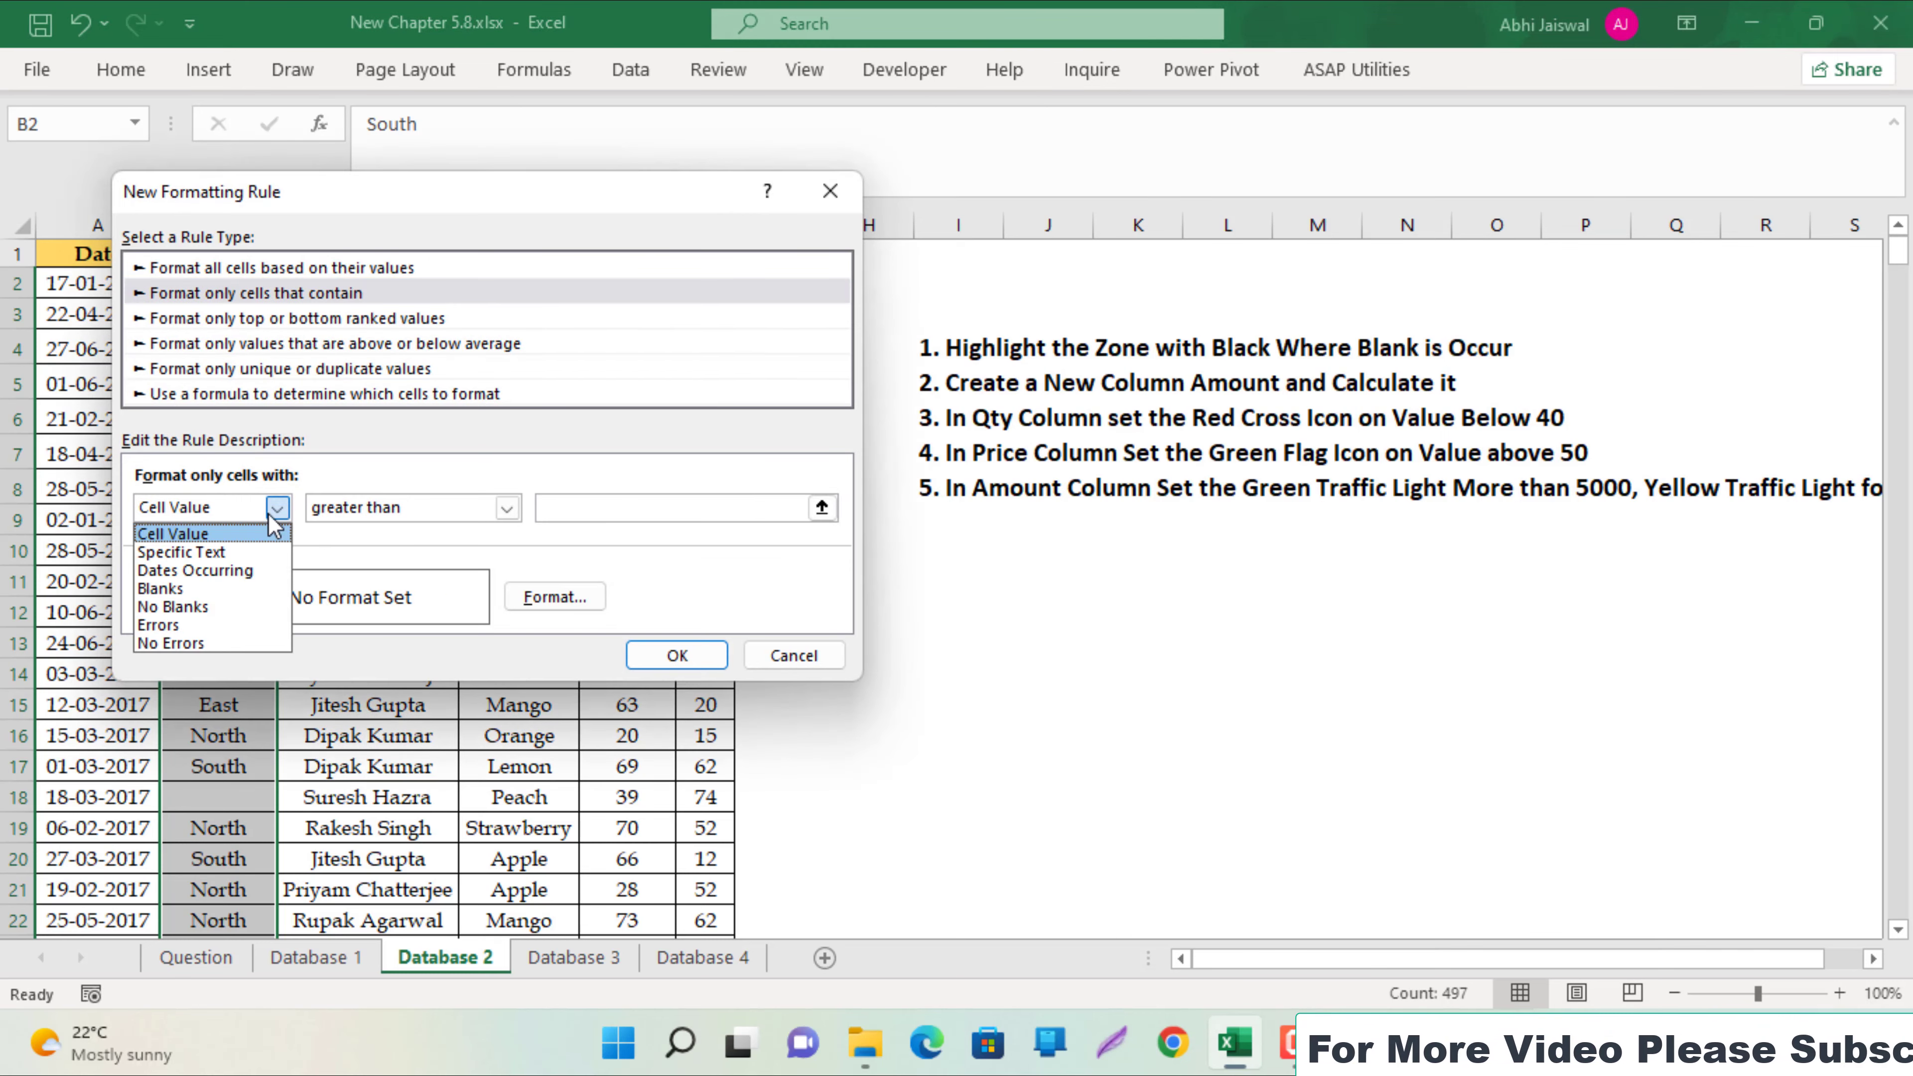
click(197, 592)
click(555, 597)
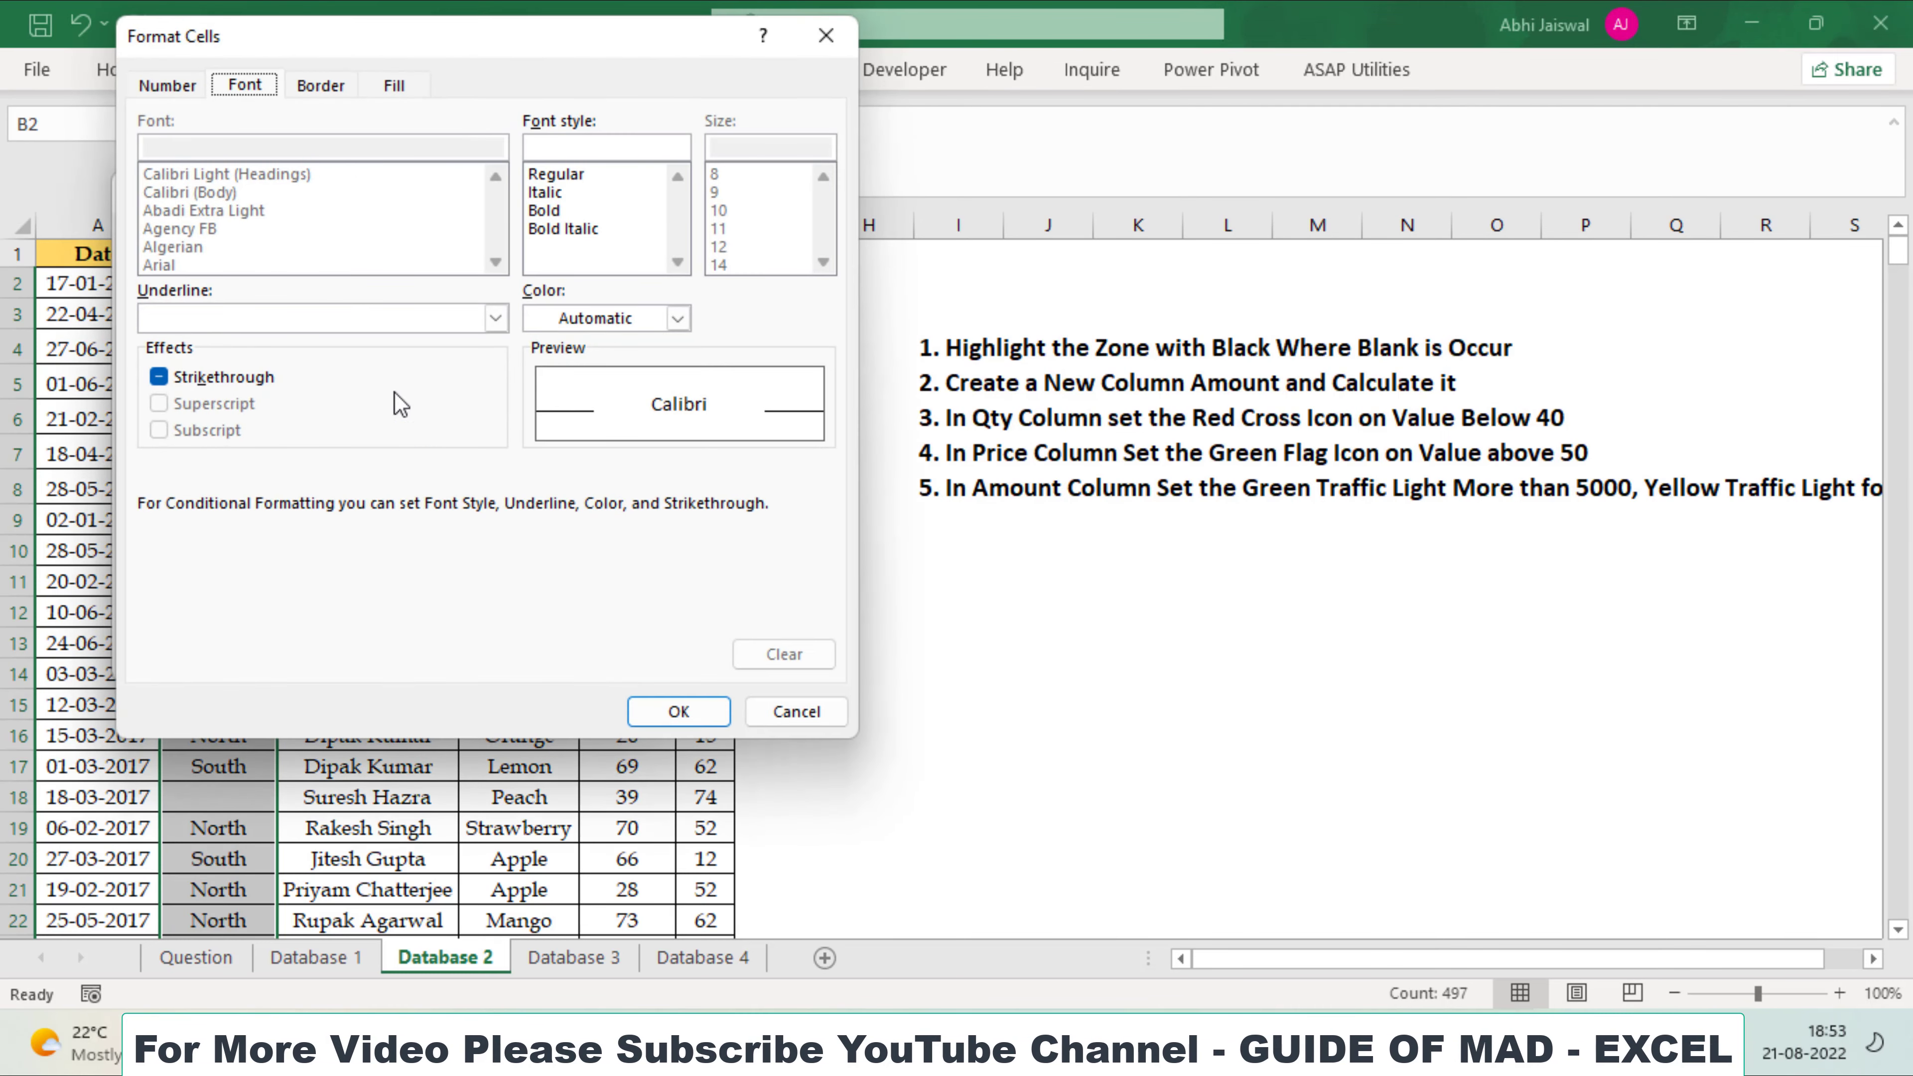
click(394, 85)
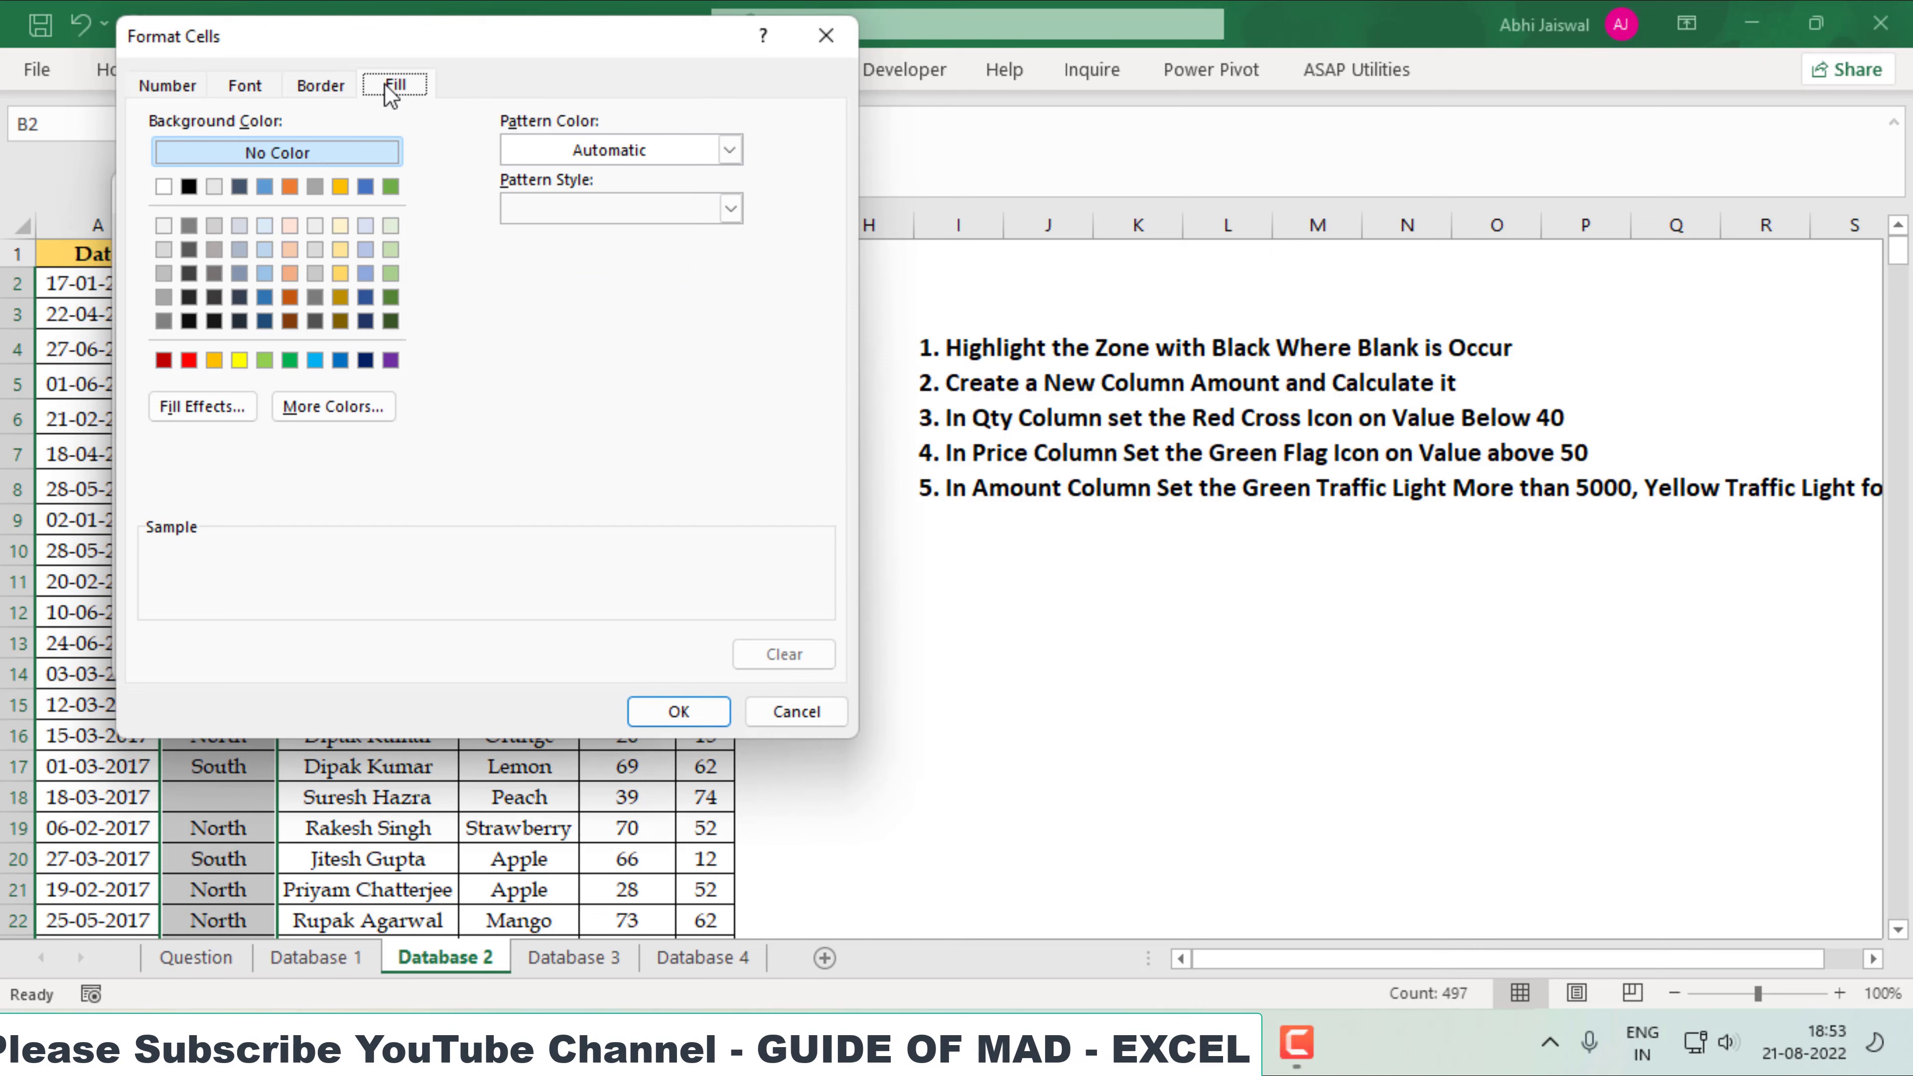
click(189, 186)
click(679, 711)
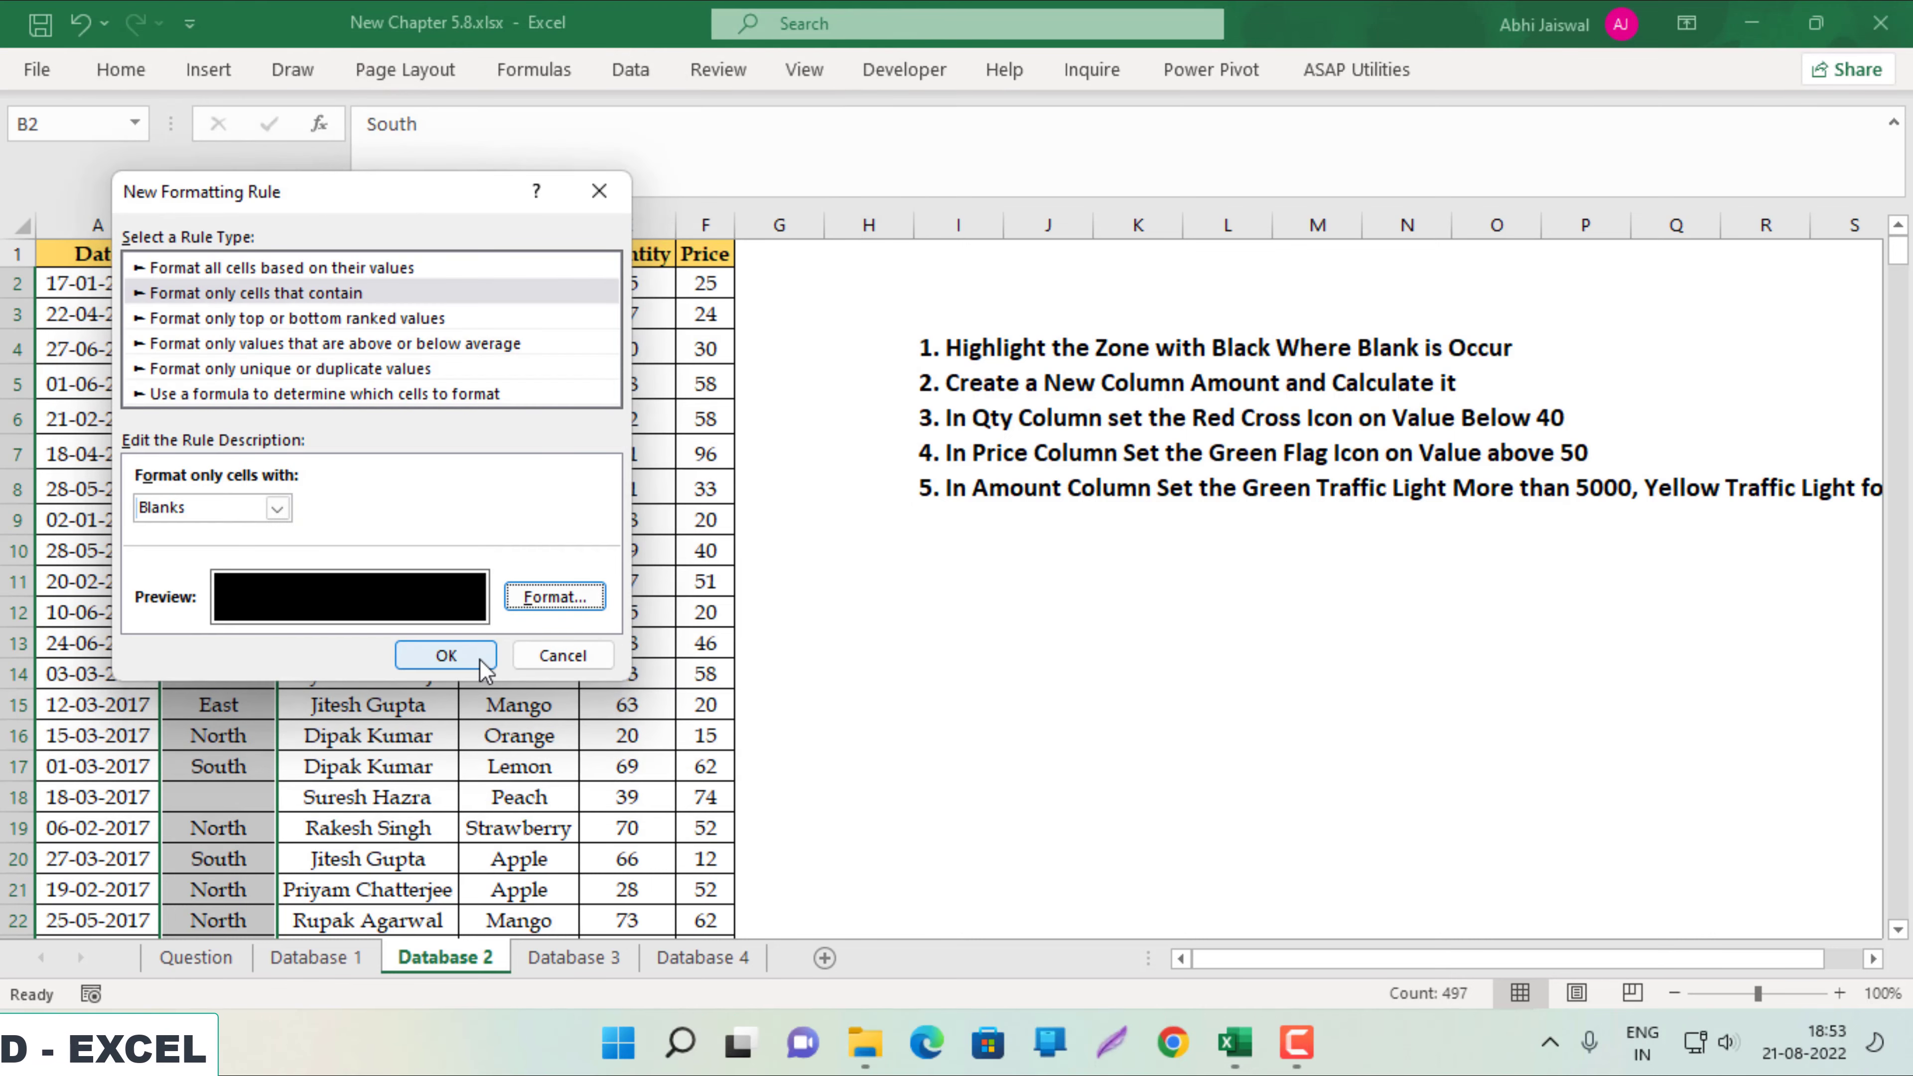
click(448, 657)
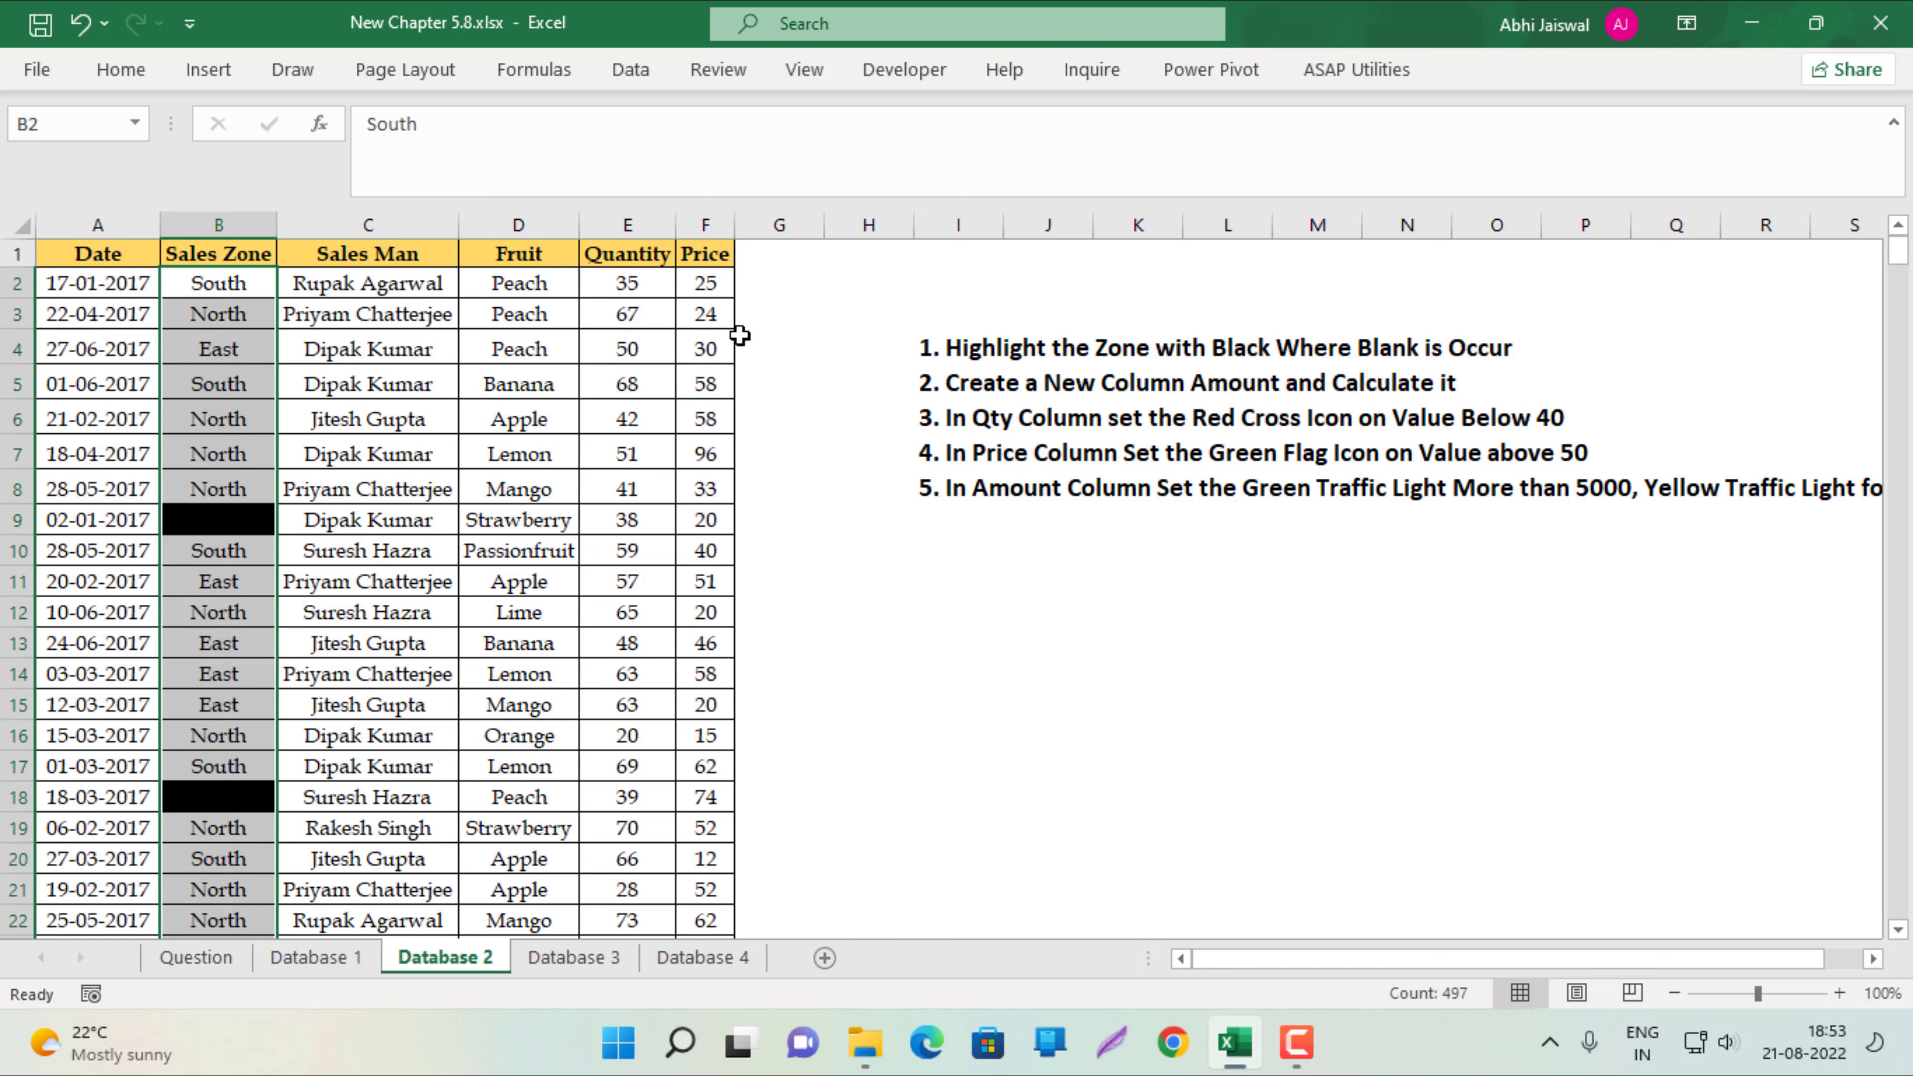
Enter an 'Amount' header in G1 and fill =F2*E2 down column G.
click(775, 265)
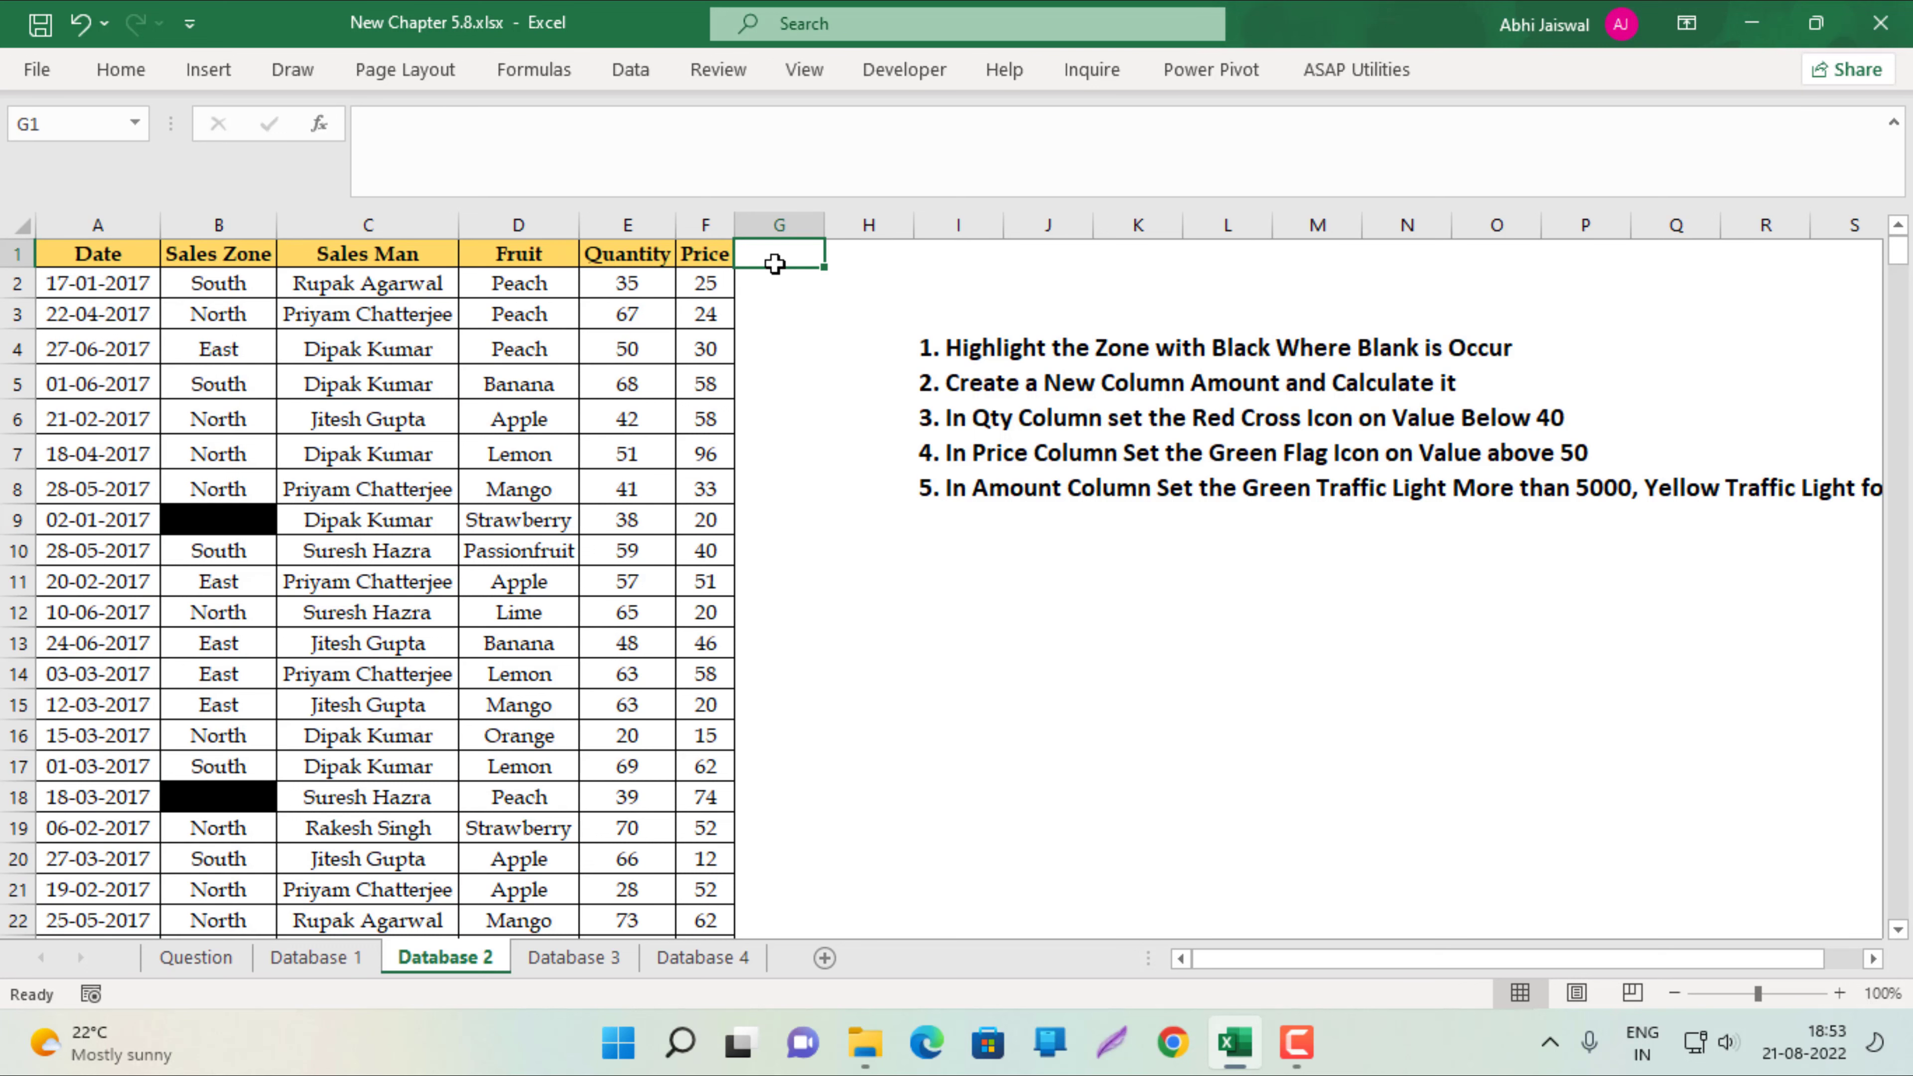
text(Amount)
key(Return)
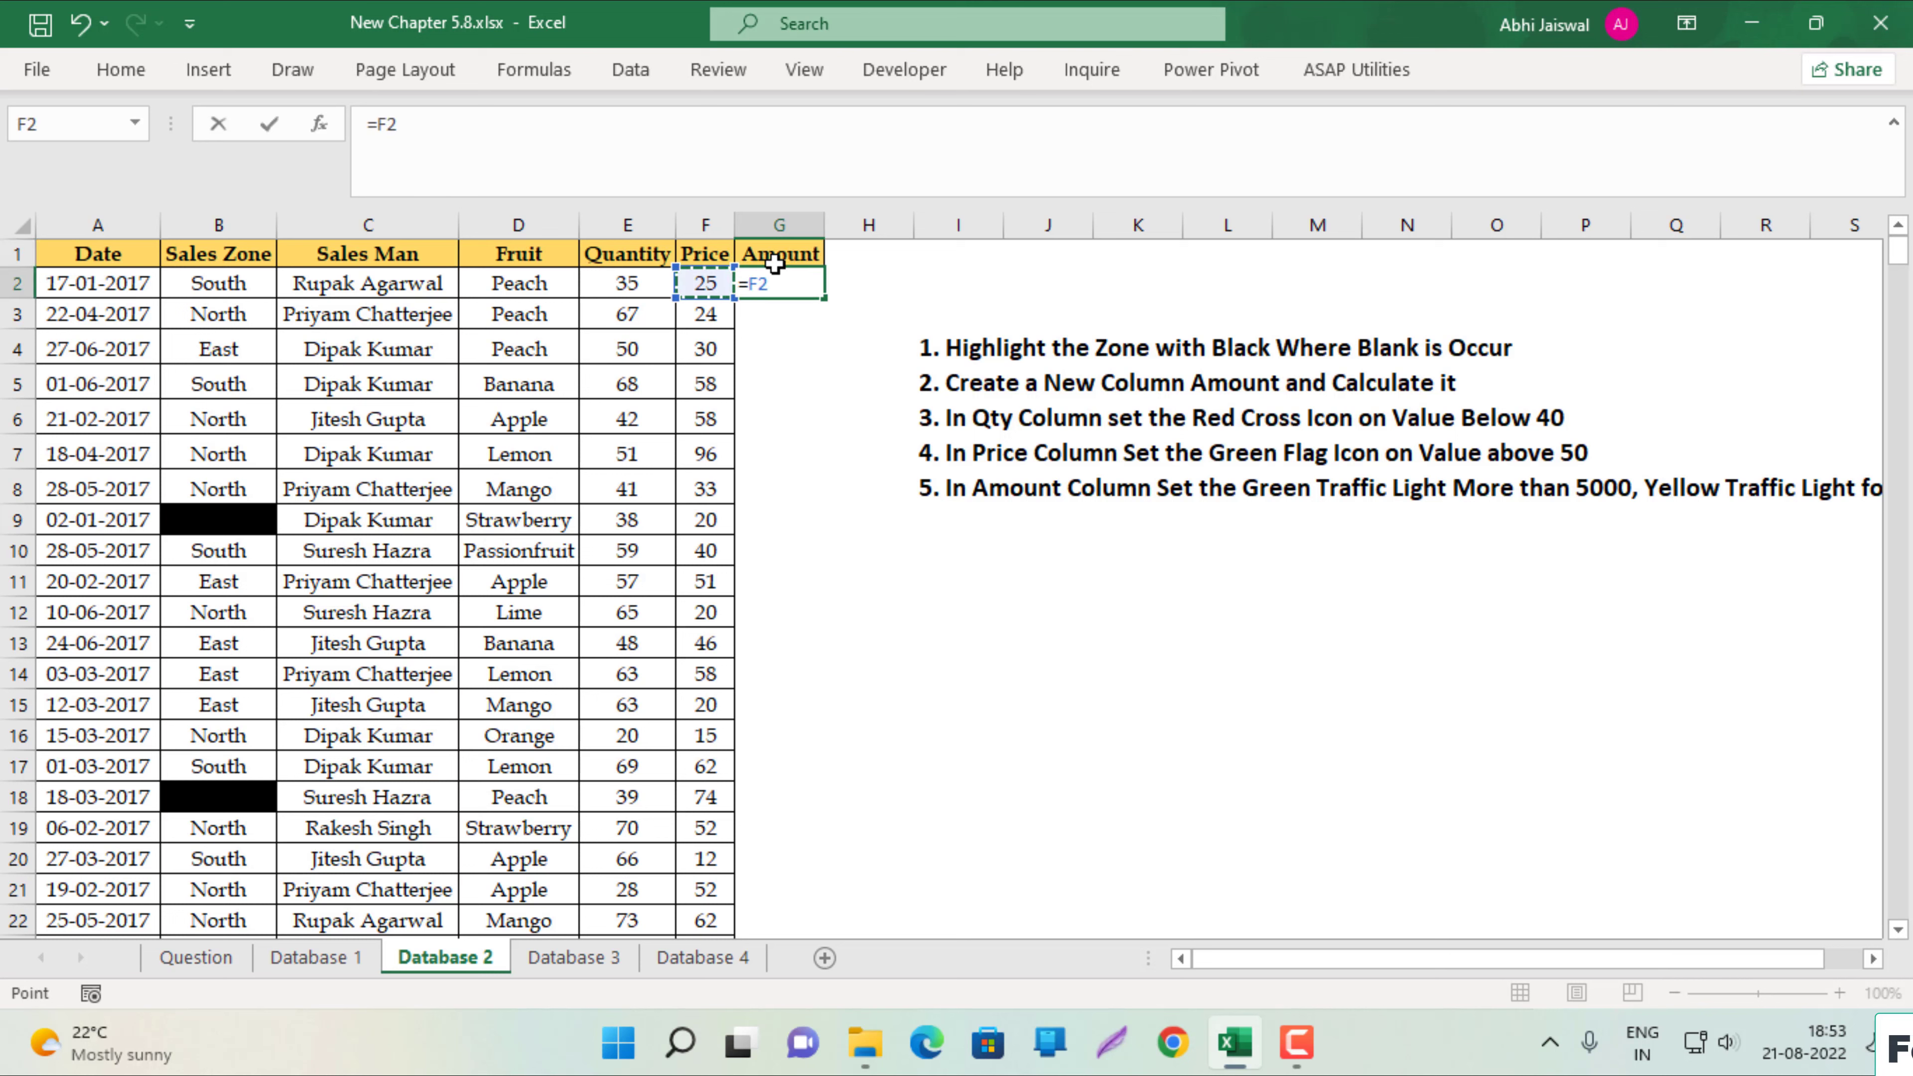
text(*E2)
key(Return)
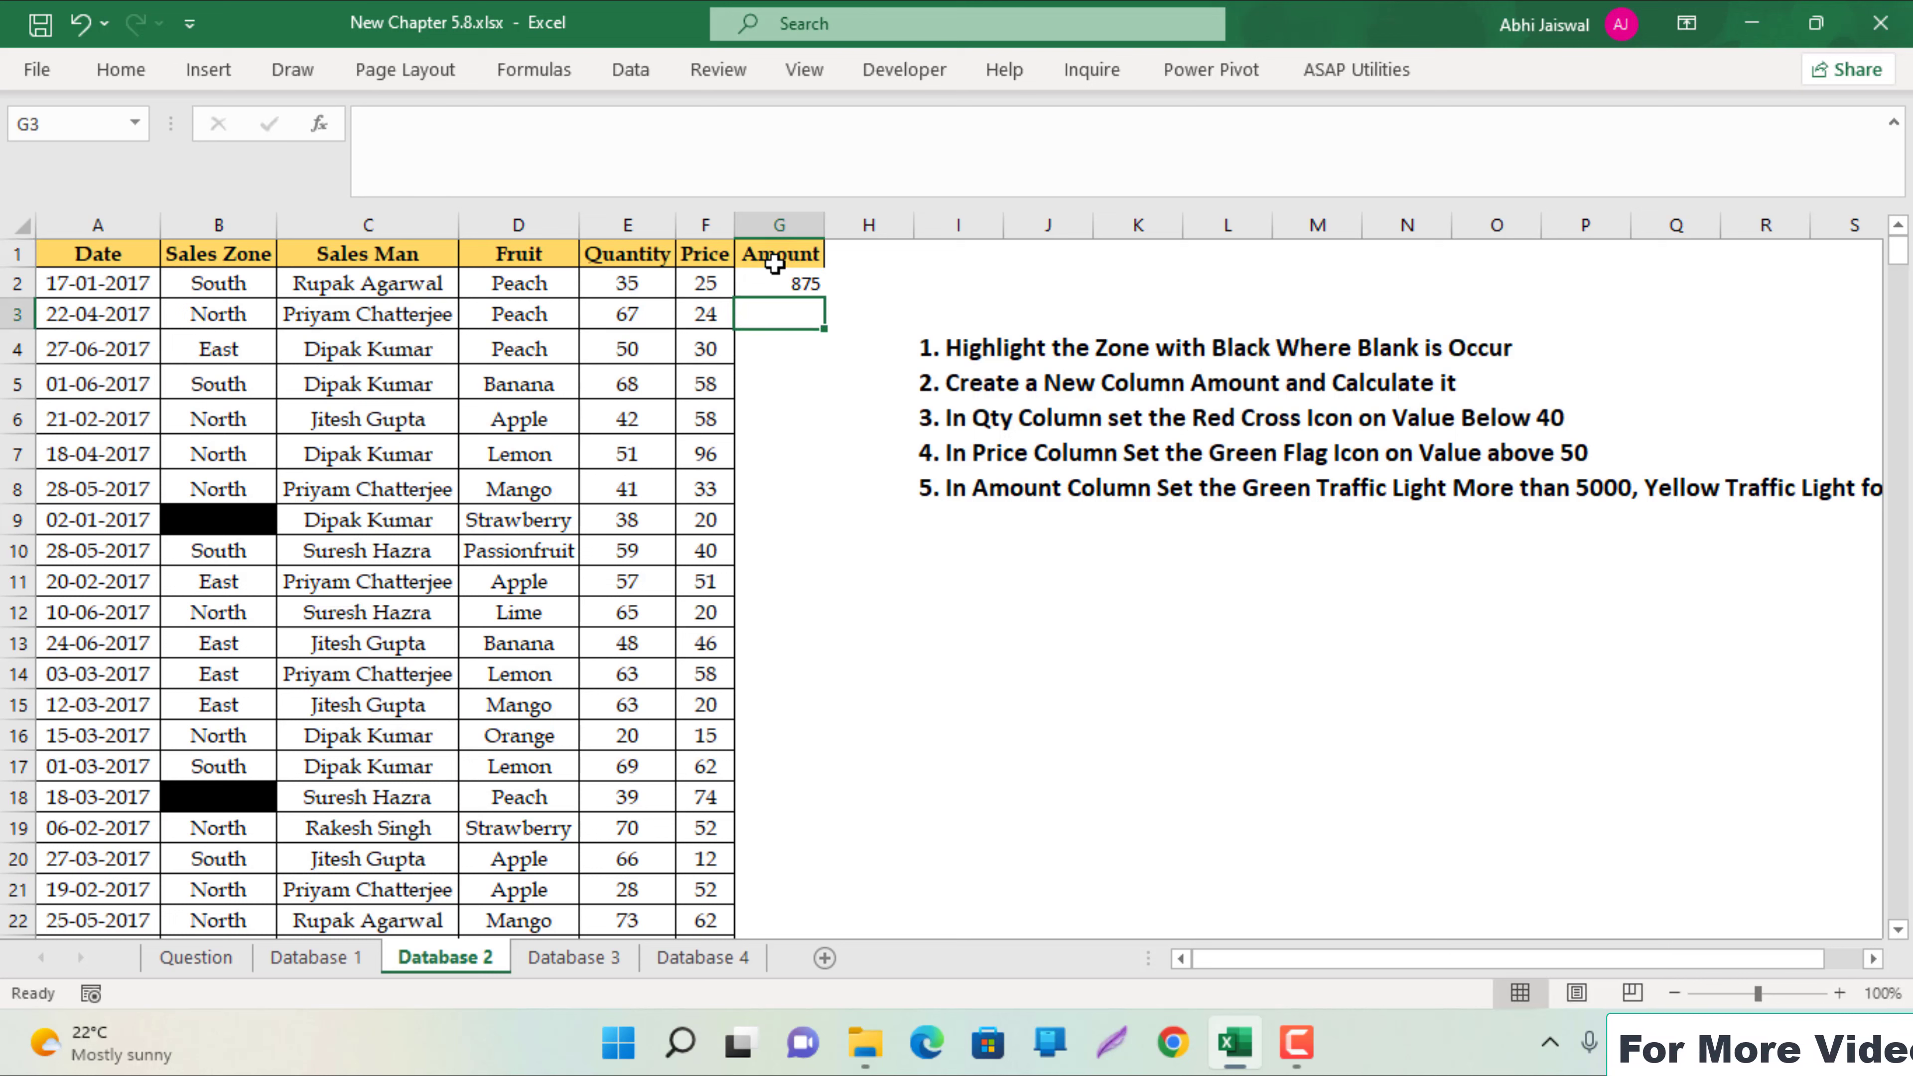
click(799, 285)
double_click(826, 295)
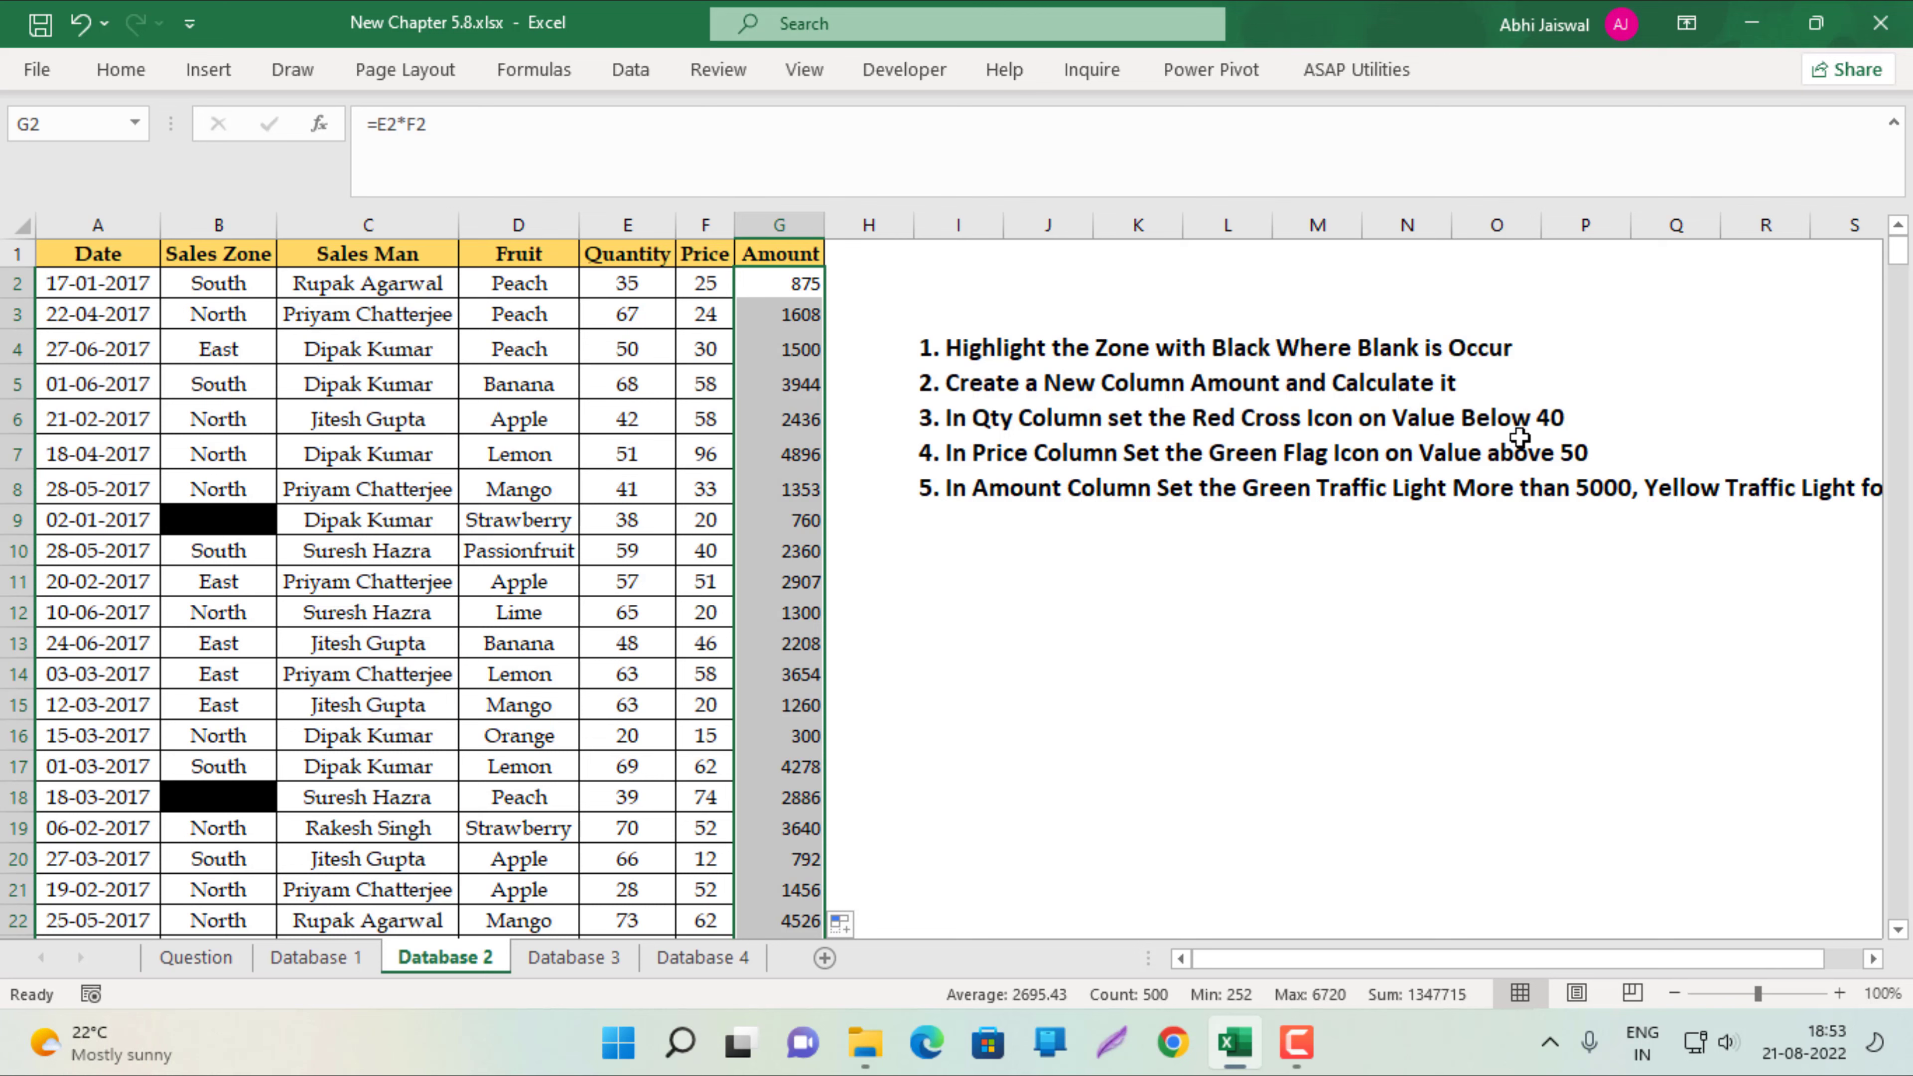
Select the Quantity values and open a new icon-set conditional formatting rule.
click(610, 287)
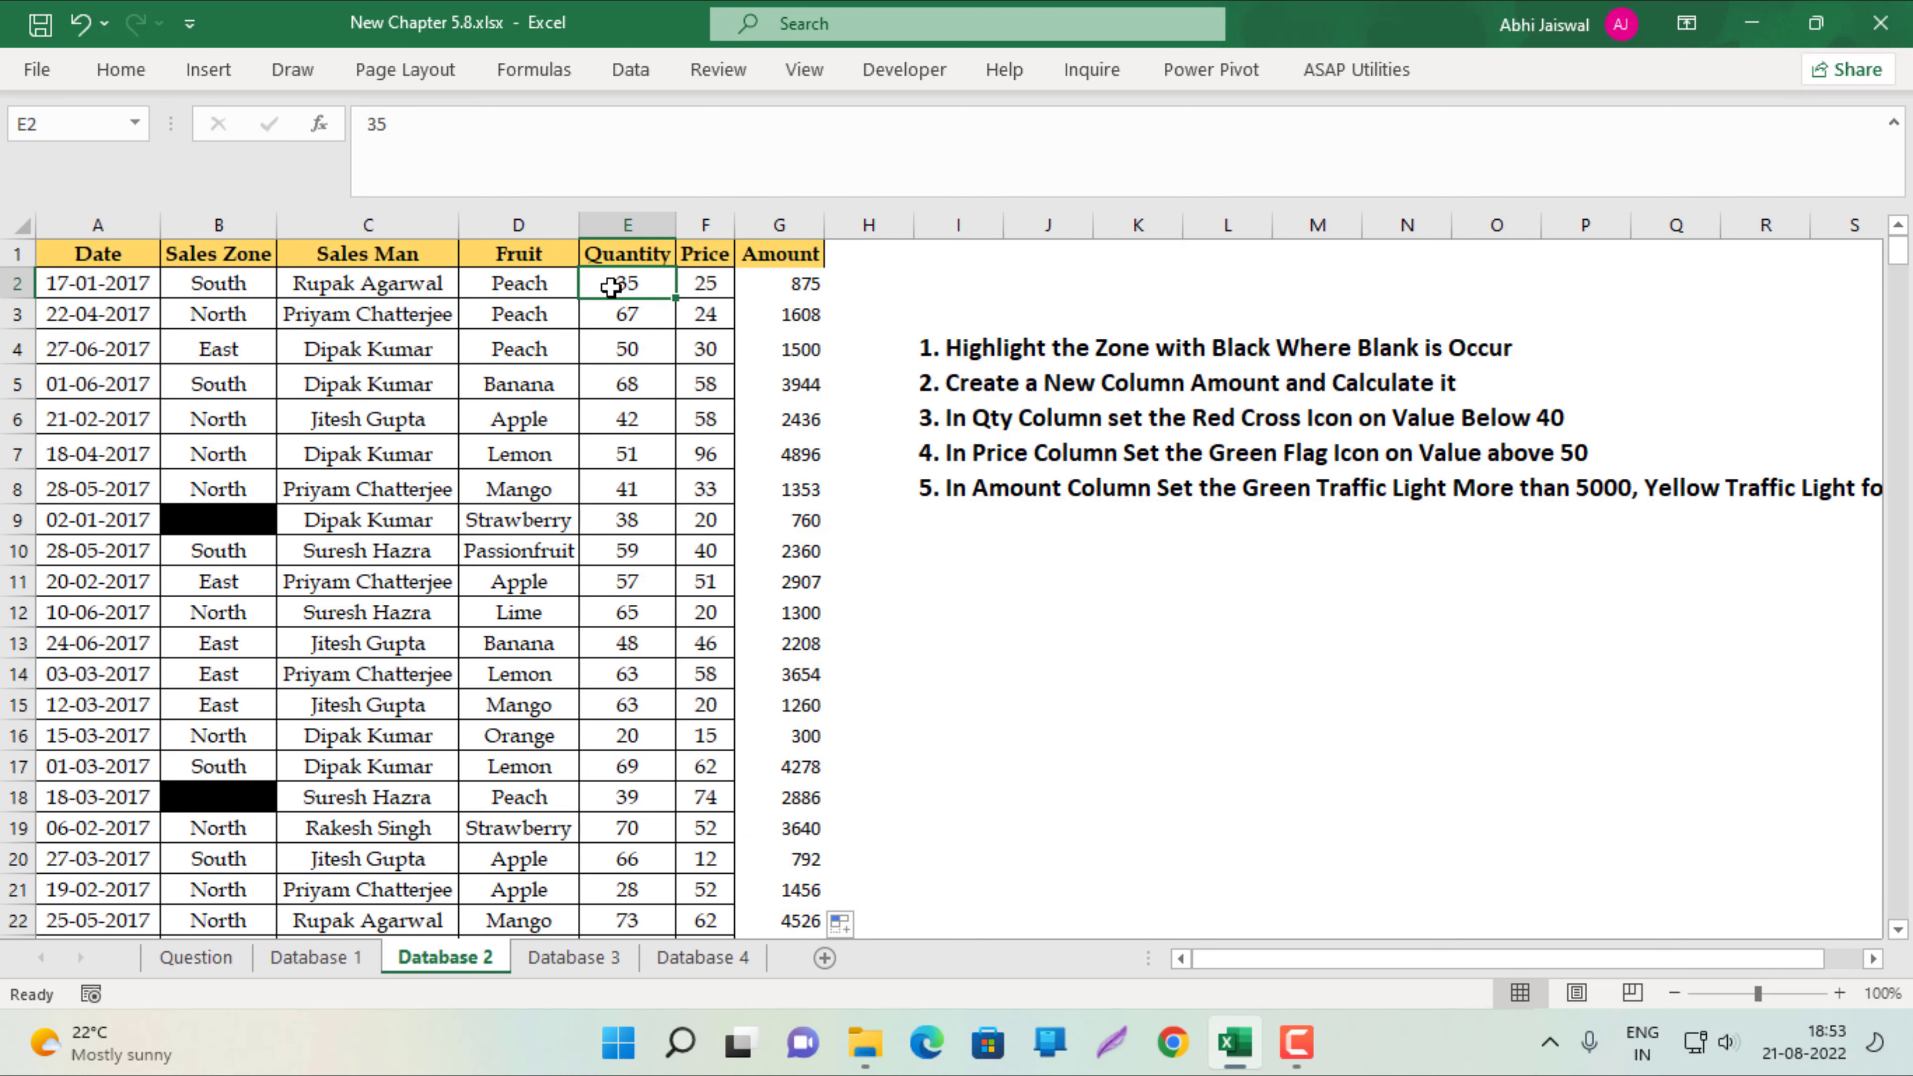
key(ctrl+shift+Down)
key(ctrl+BackSpace)
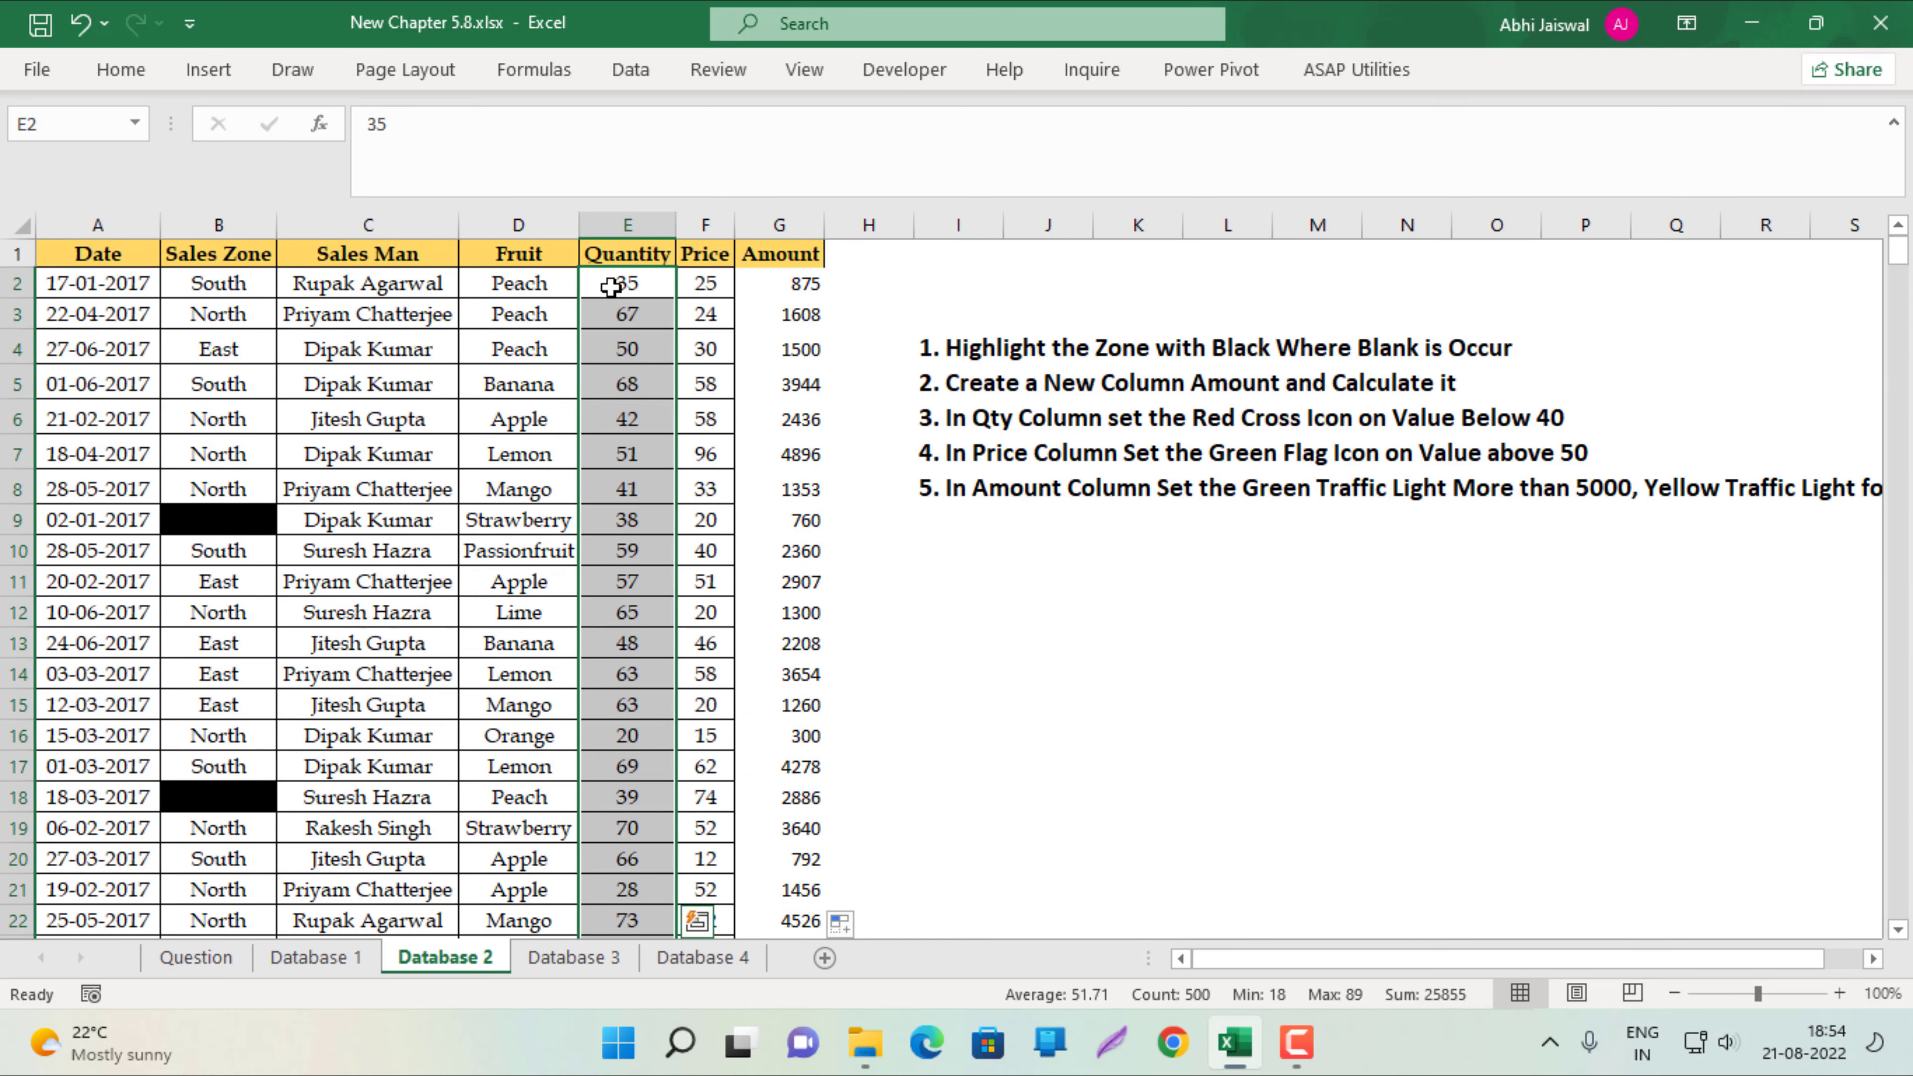
click(121, 69)
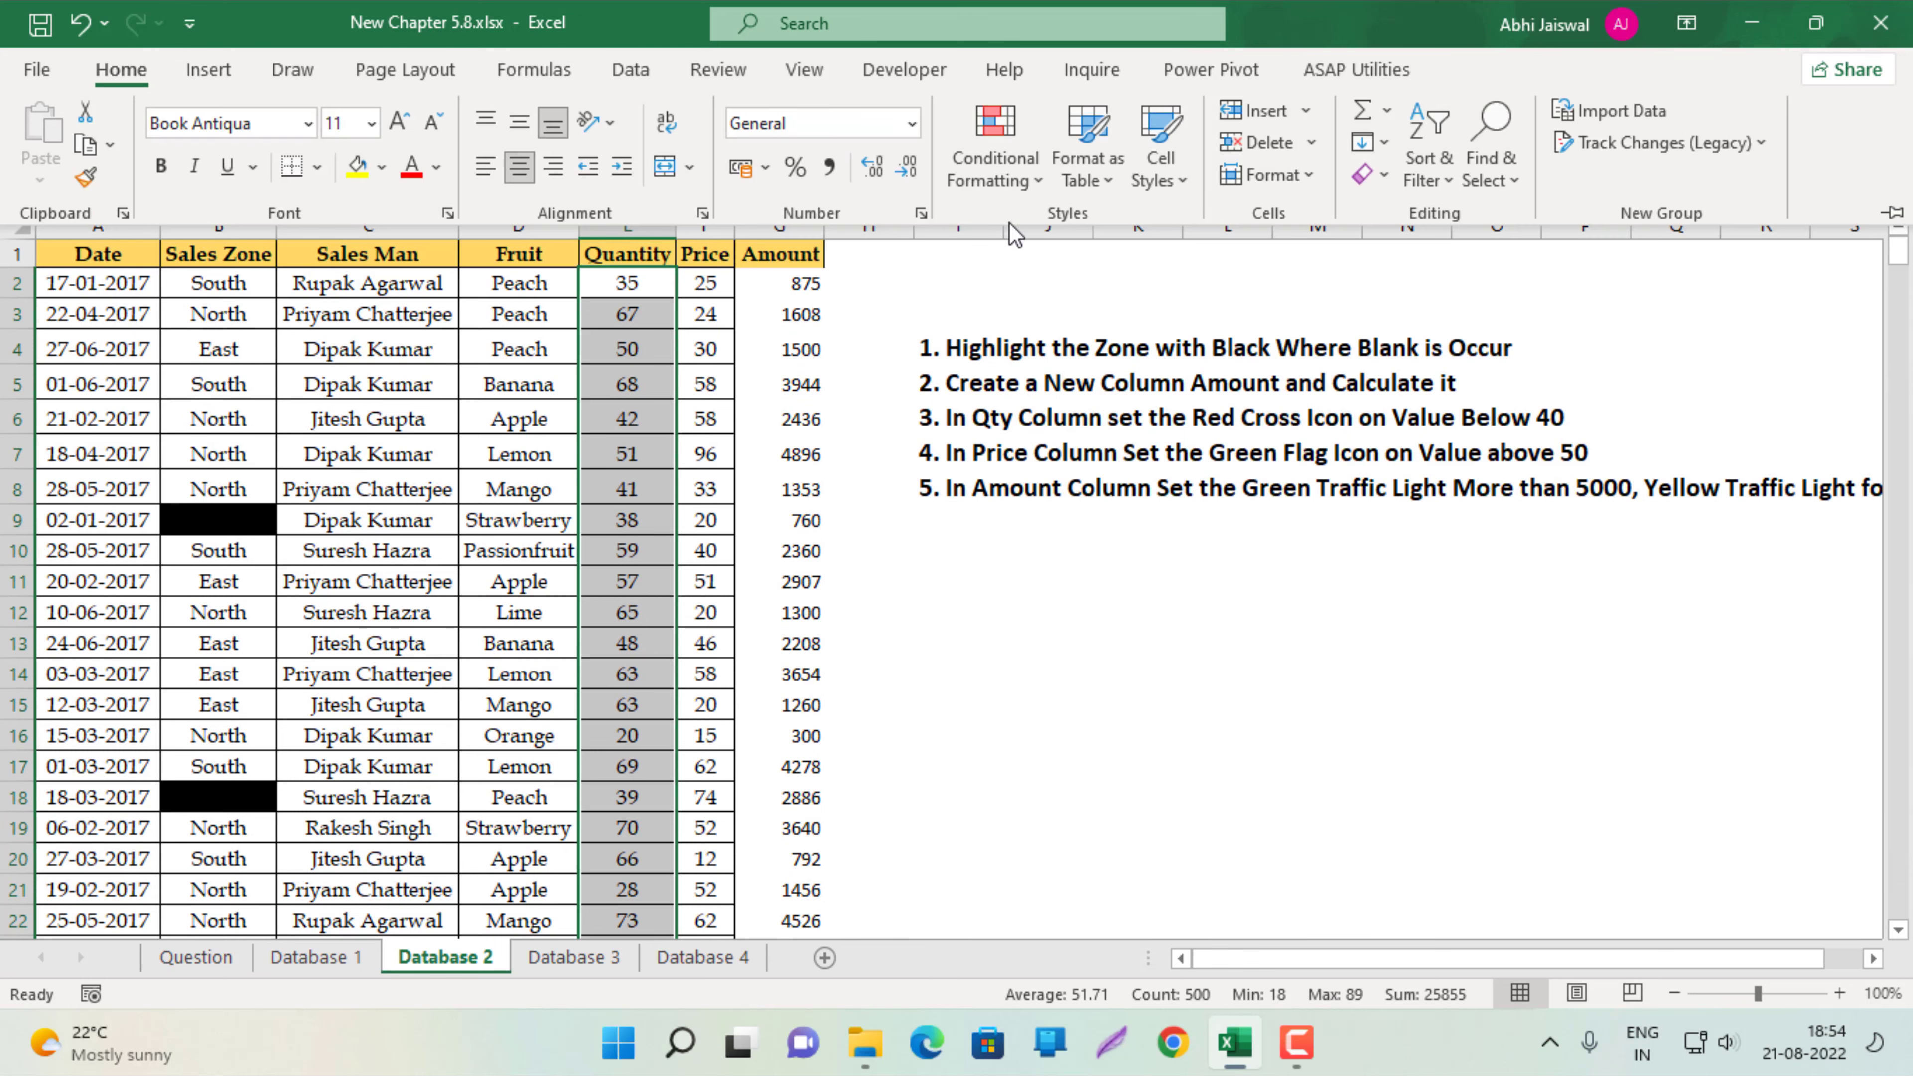
click(1018, 175)
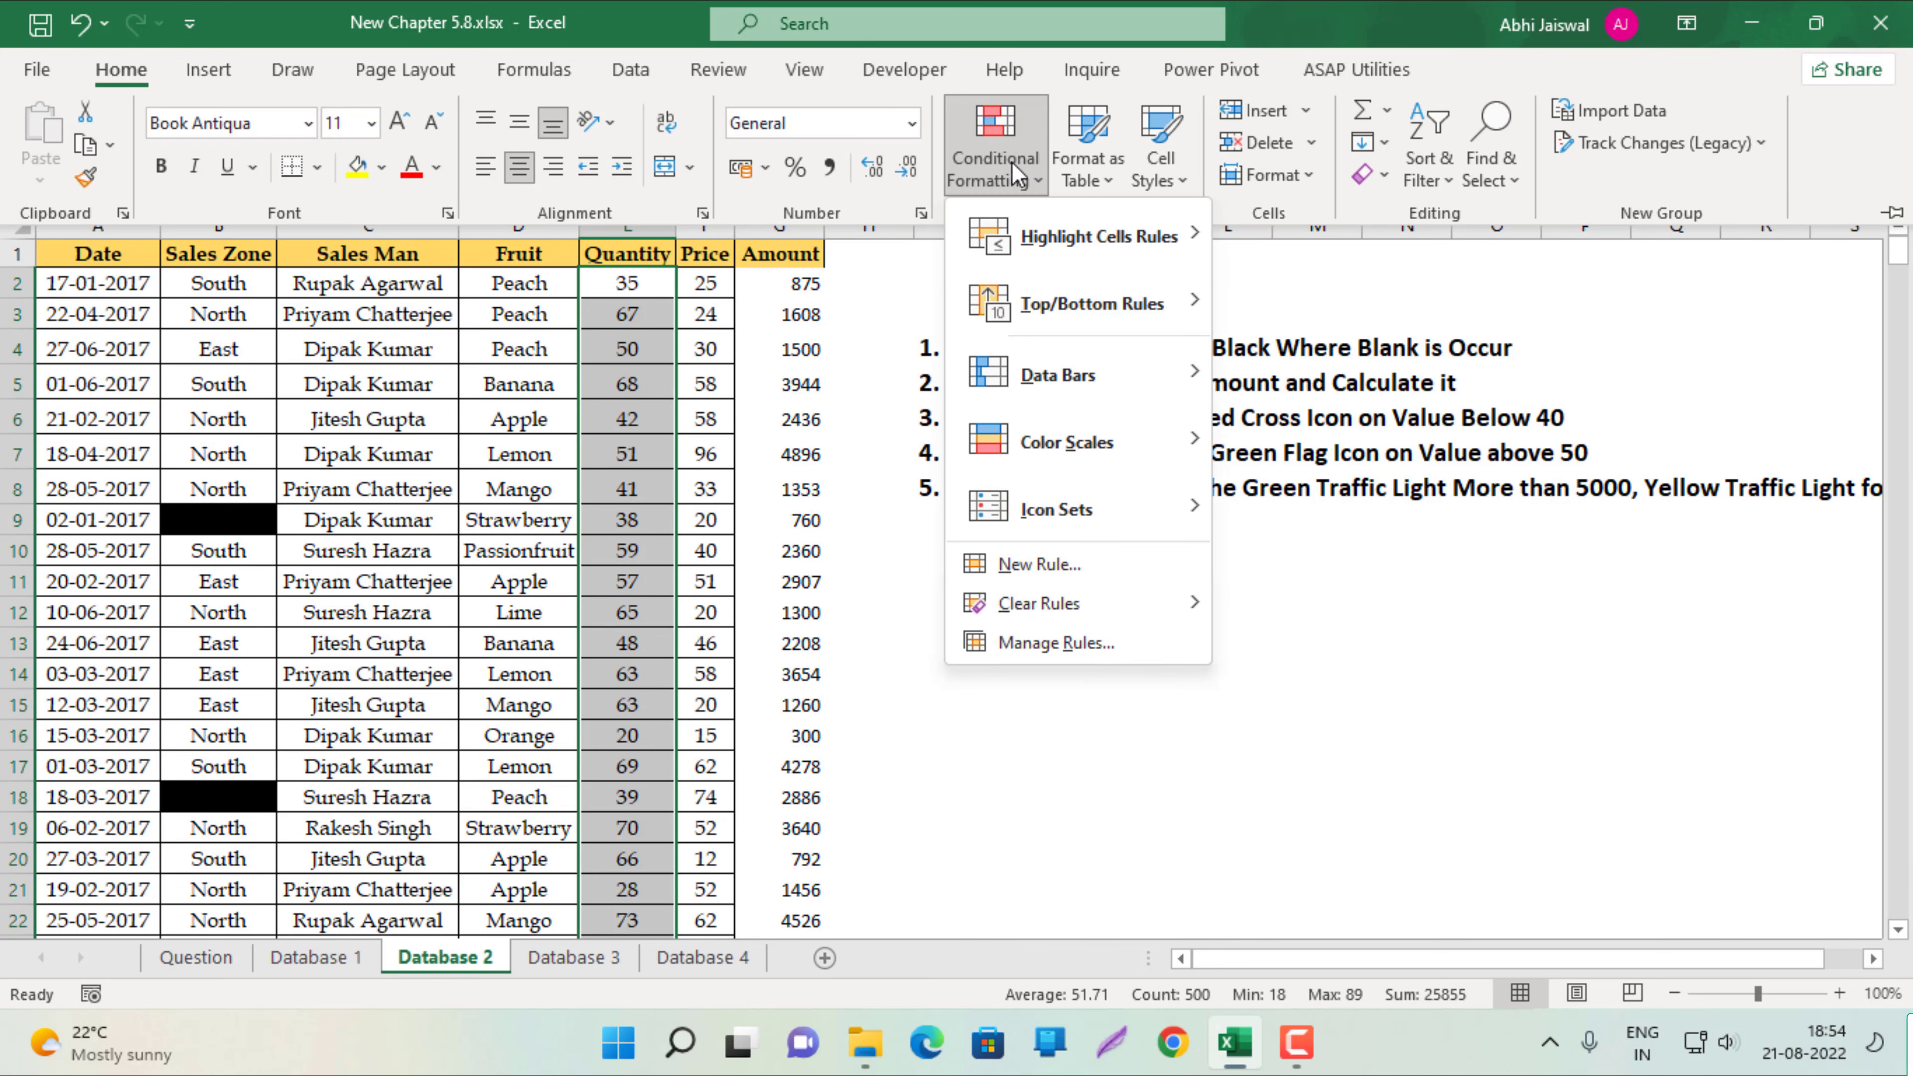
mouse_move(1057, 508)
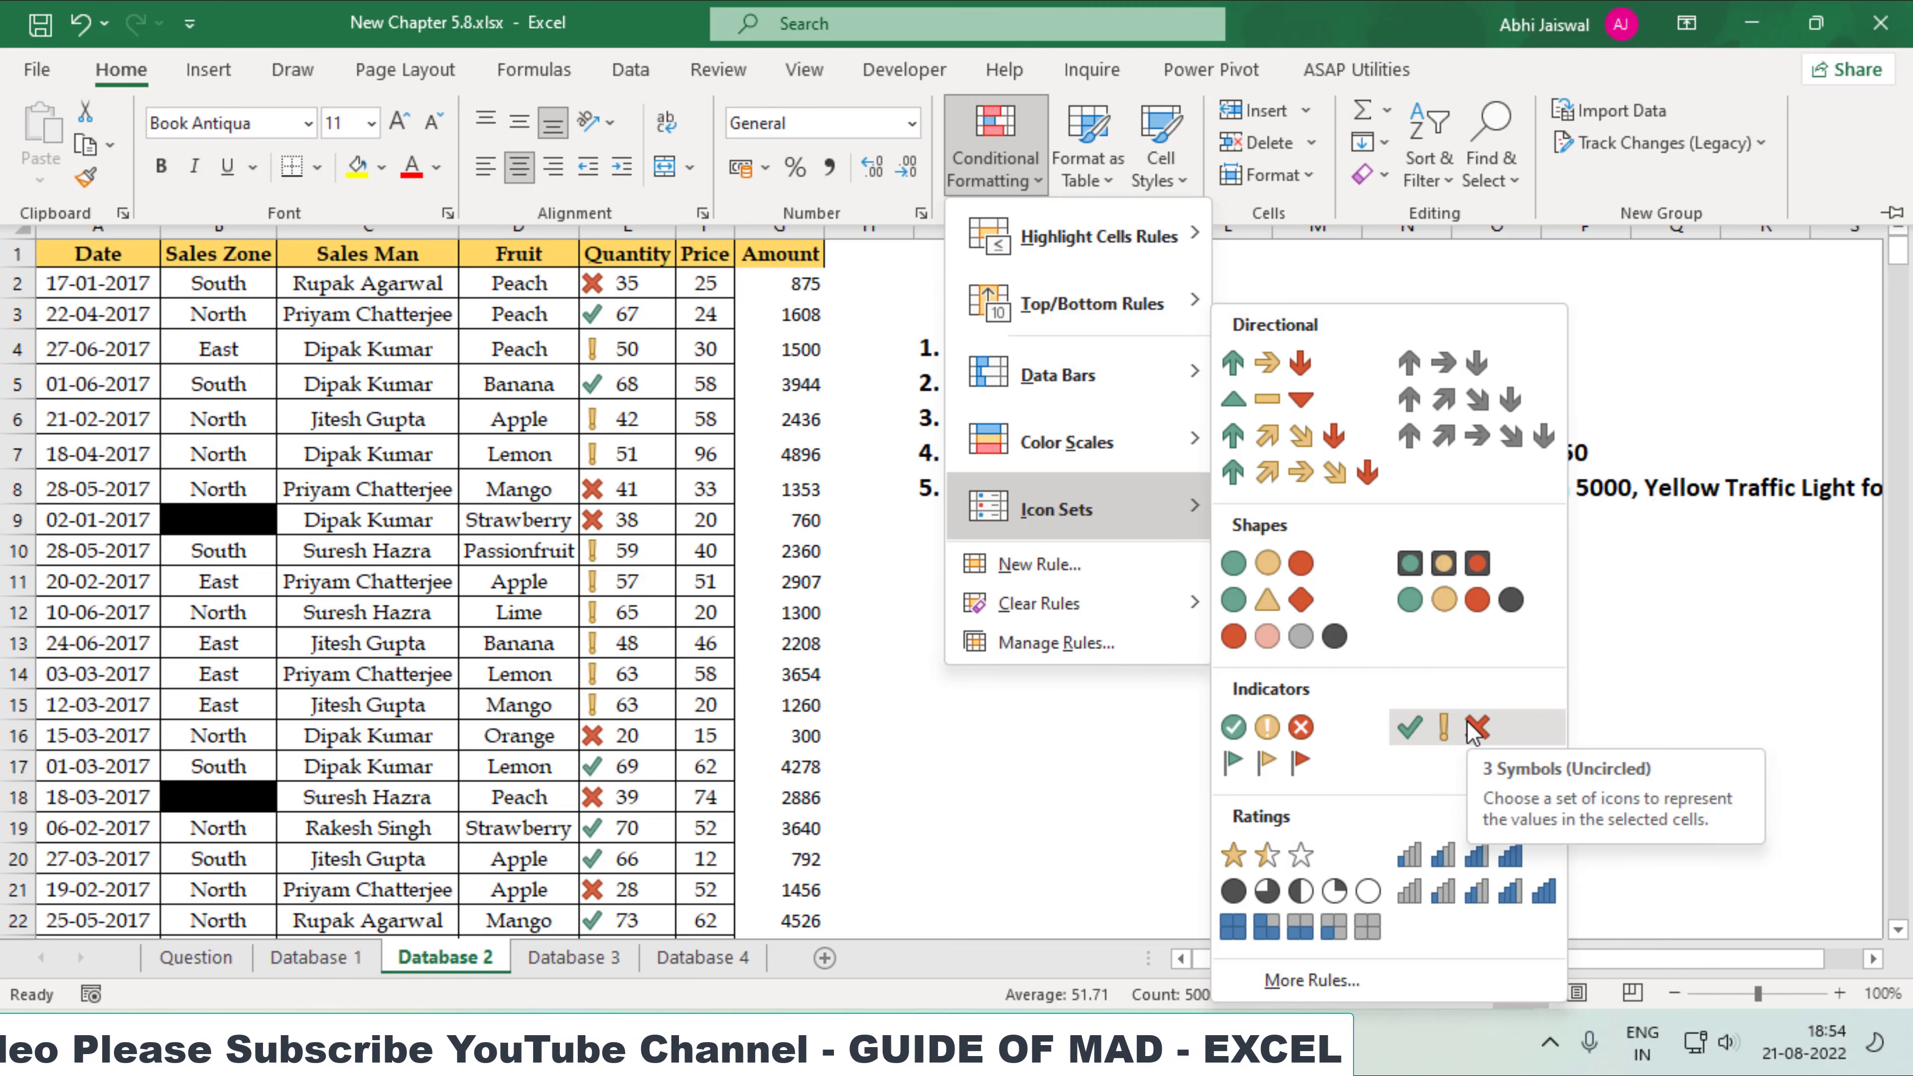
click(1344, 975)
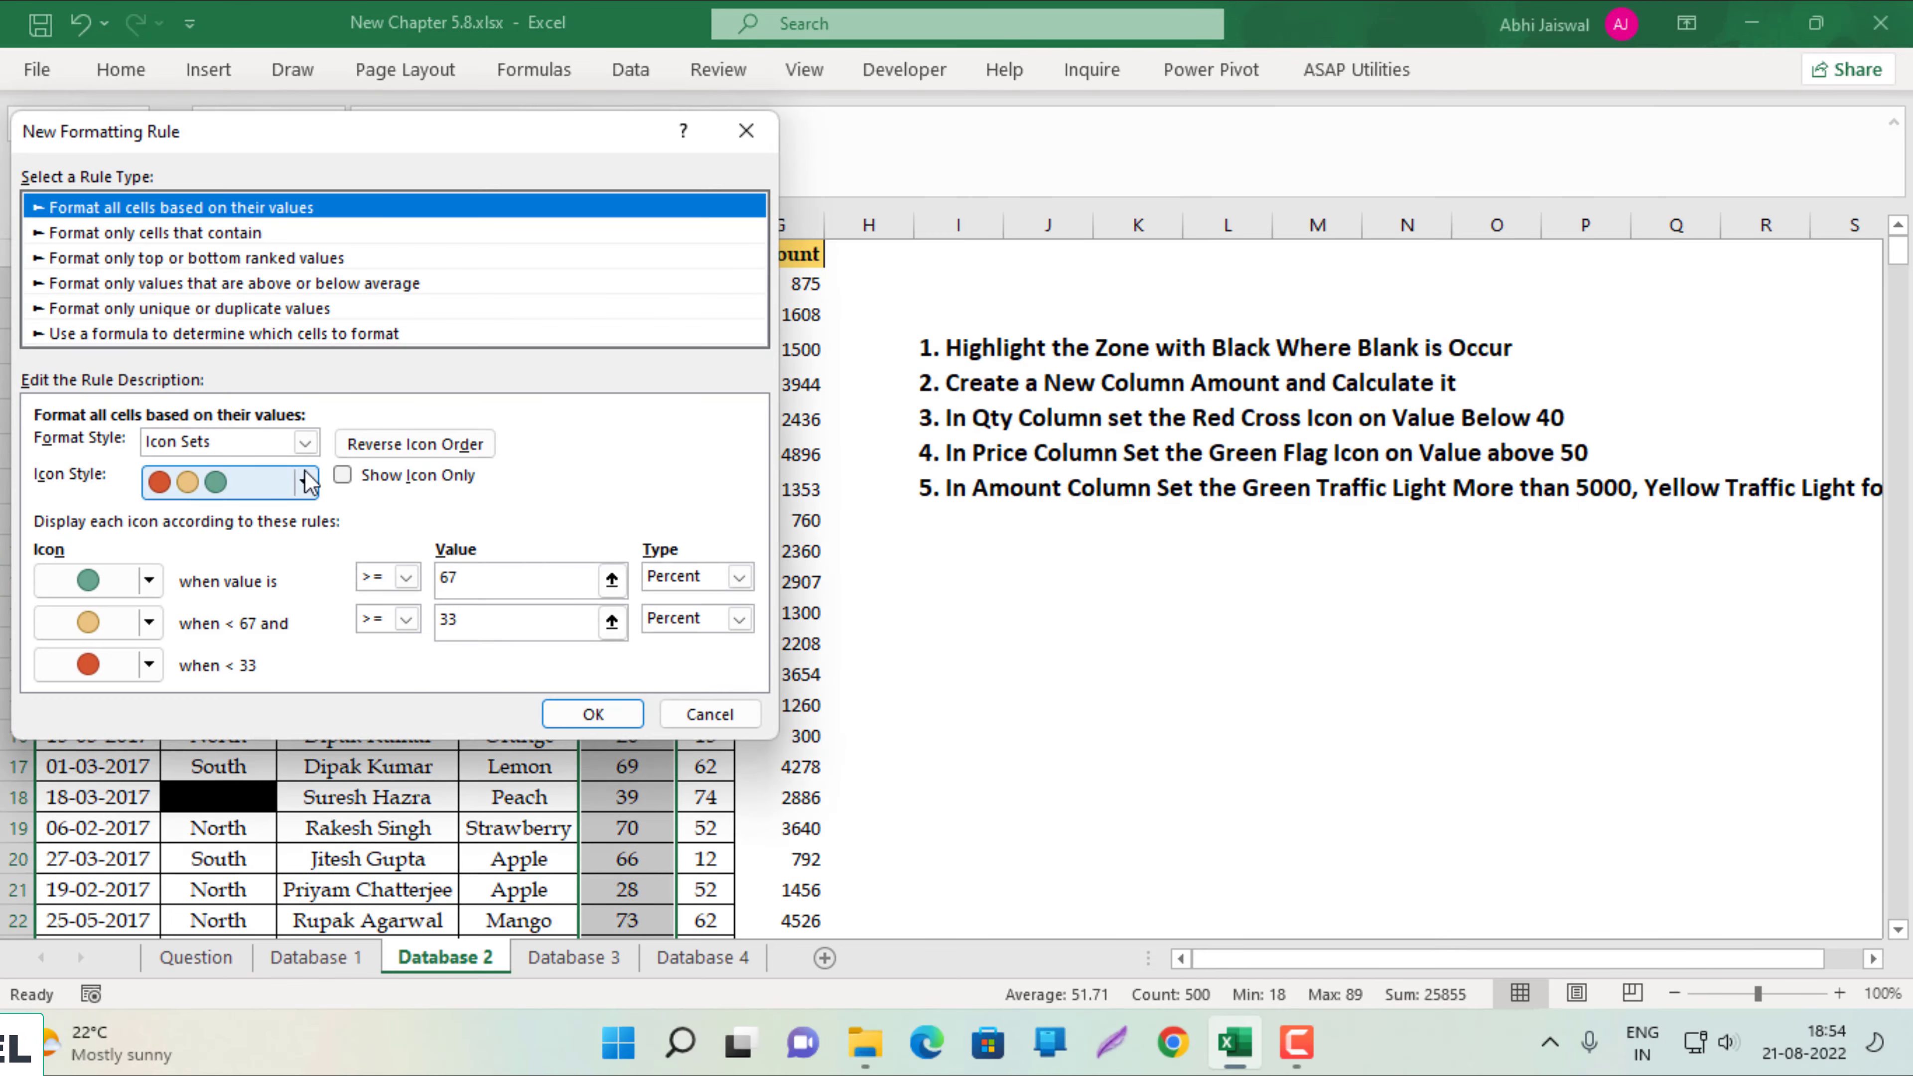
Set the rule's thresholds to Number type with a value of 40.
click(740, 578)
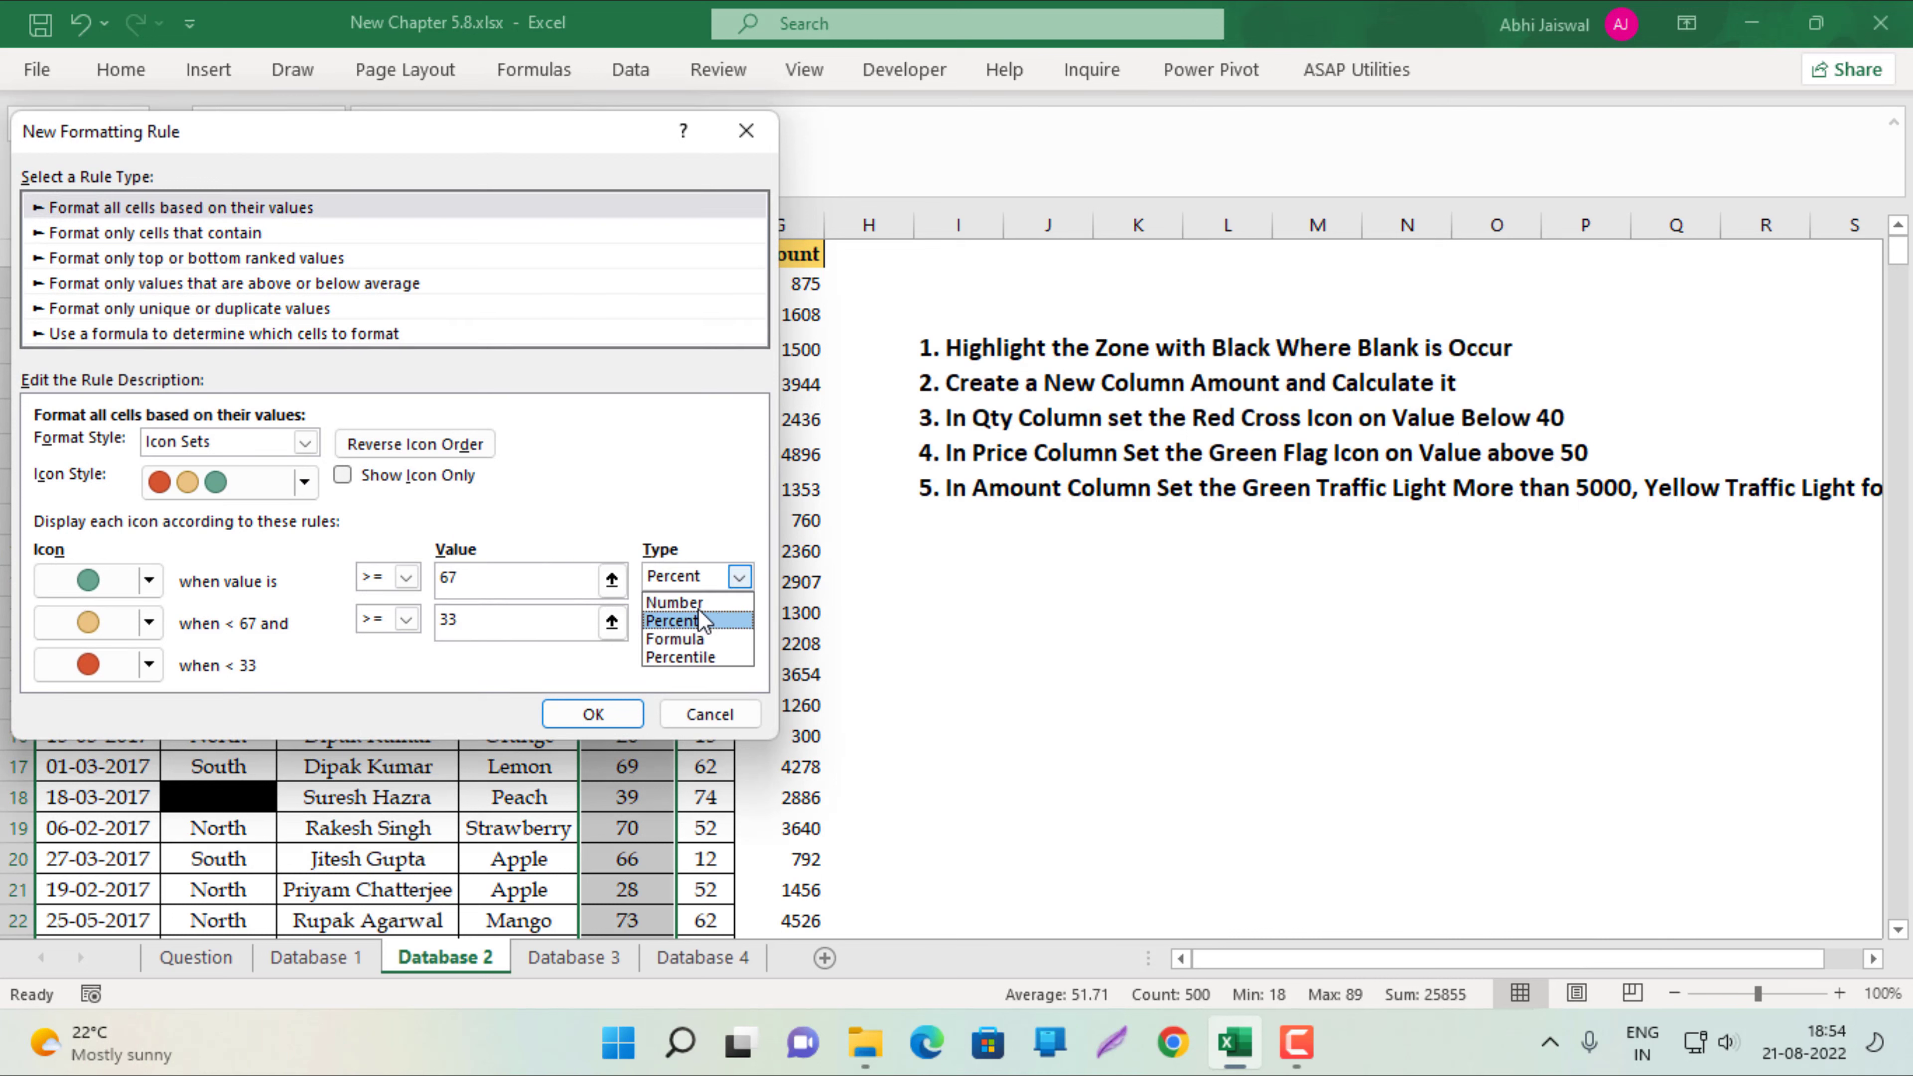
click(740, 619)
click(678, 644)
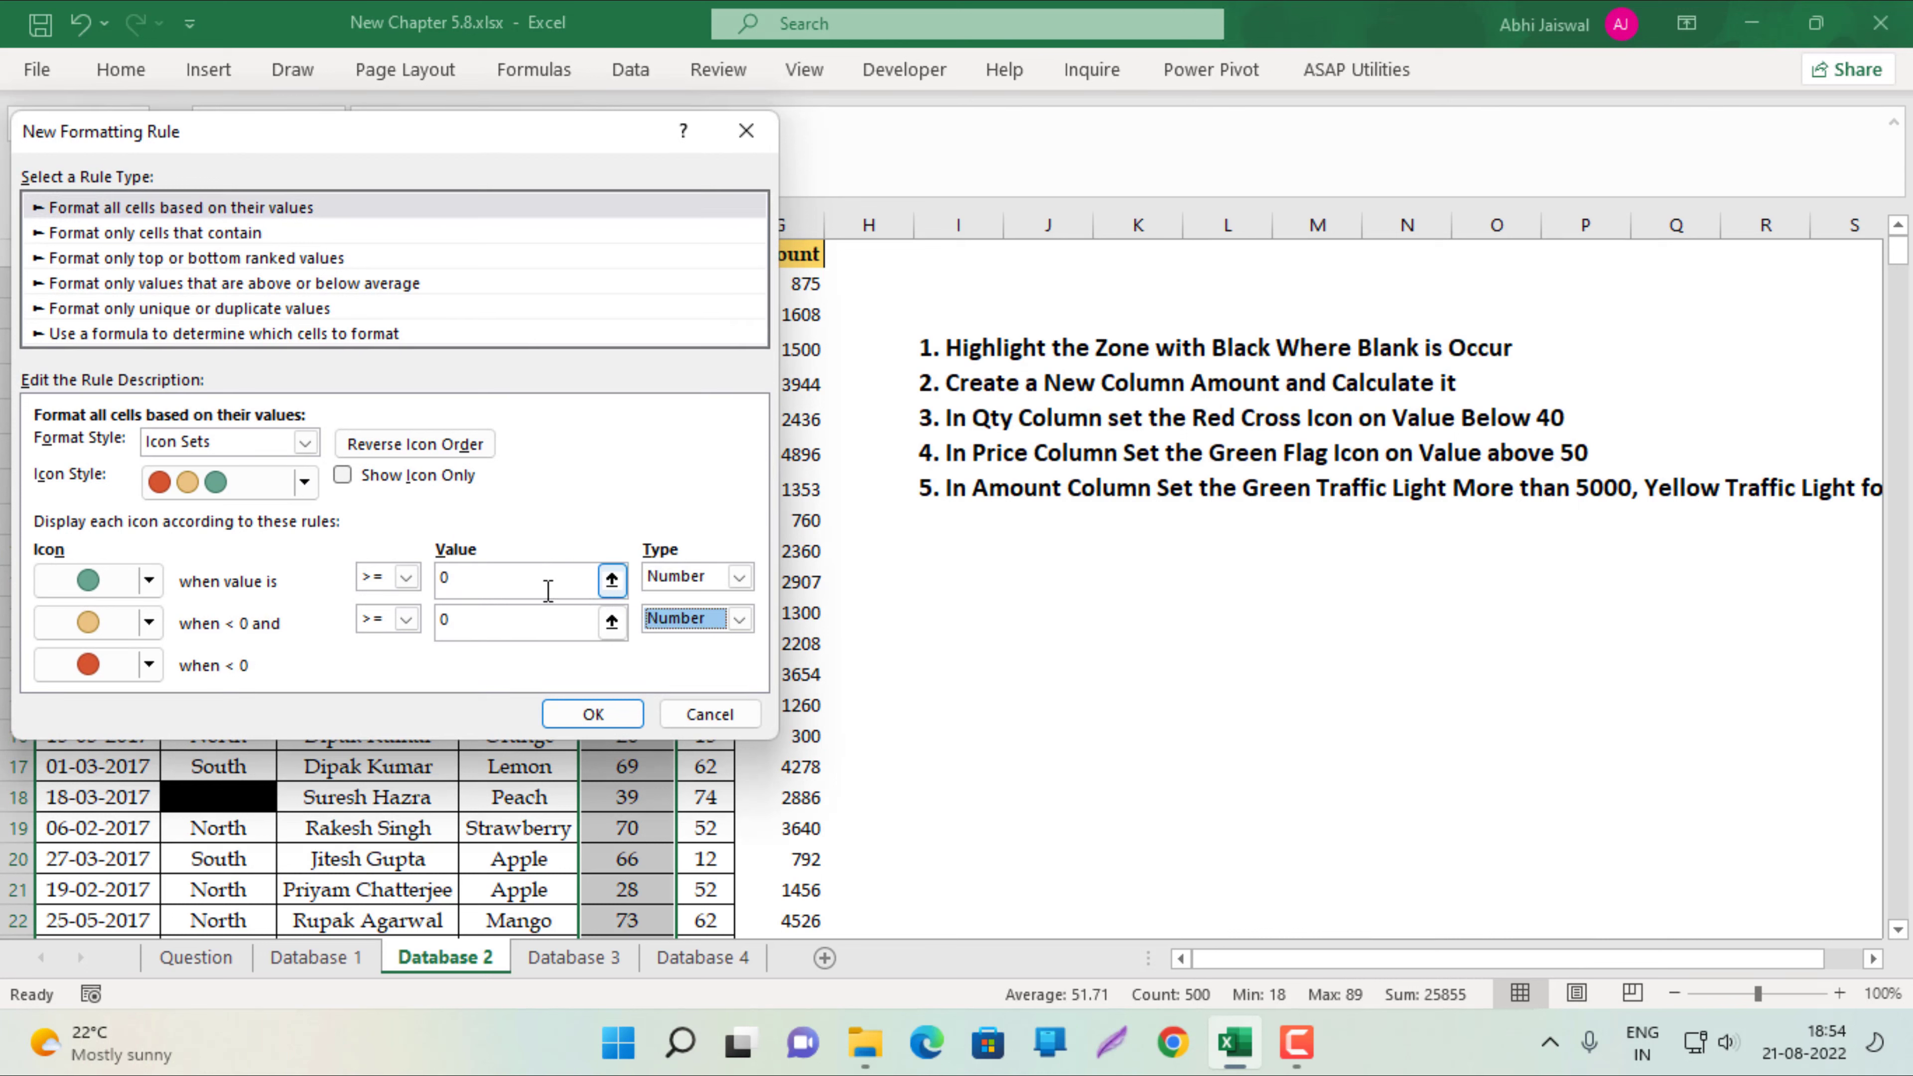
double_click(490, 585)
text(40)
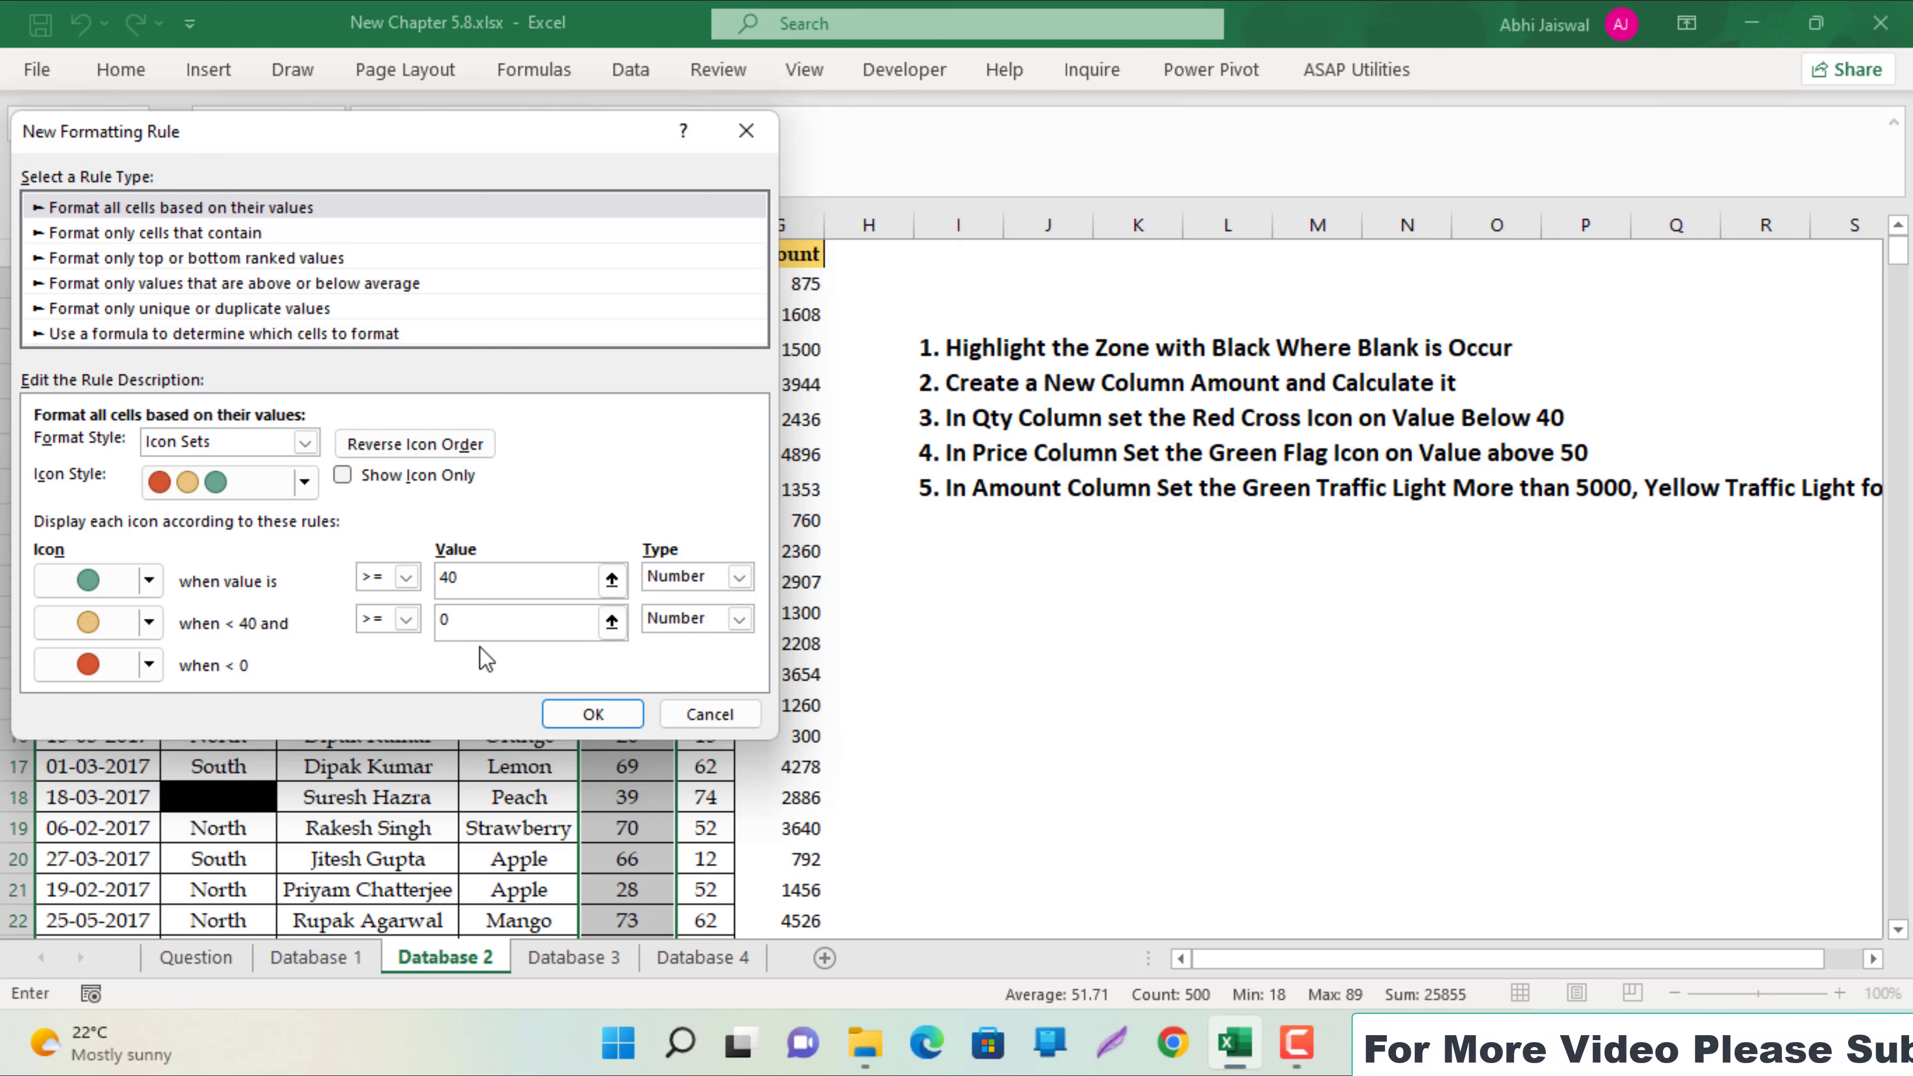
Show no icon for the top and bottom ranges and a red cross below 40, then apply.
click(149, 580)
click(176, 619)
click(149, 622)
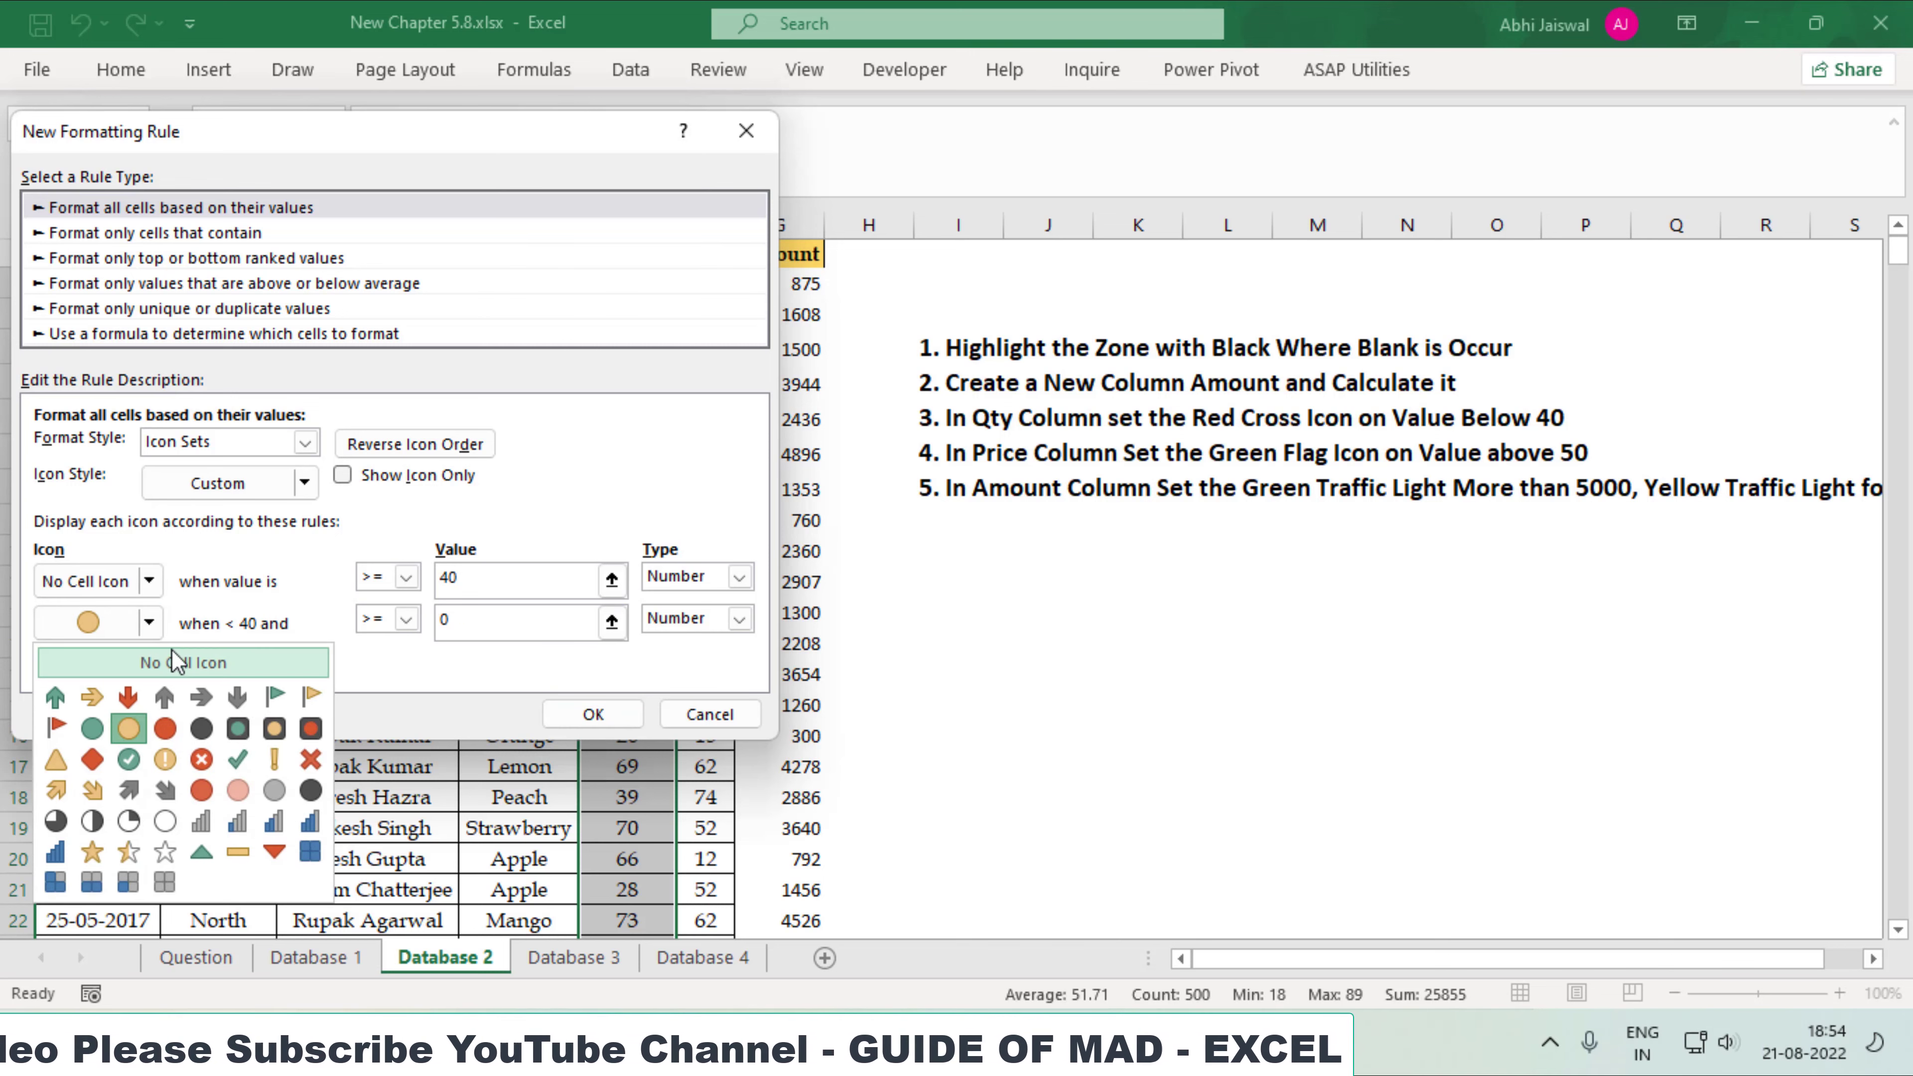
click(176, 662)
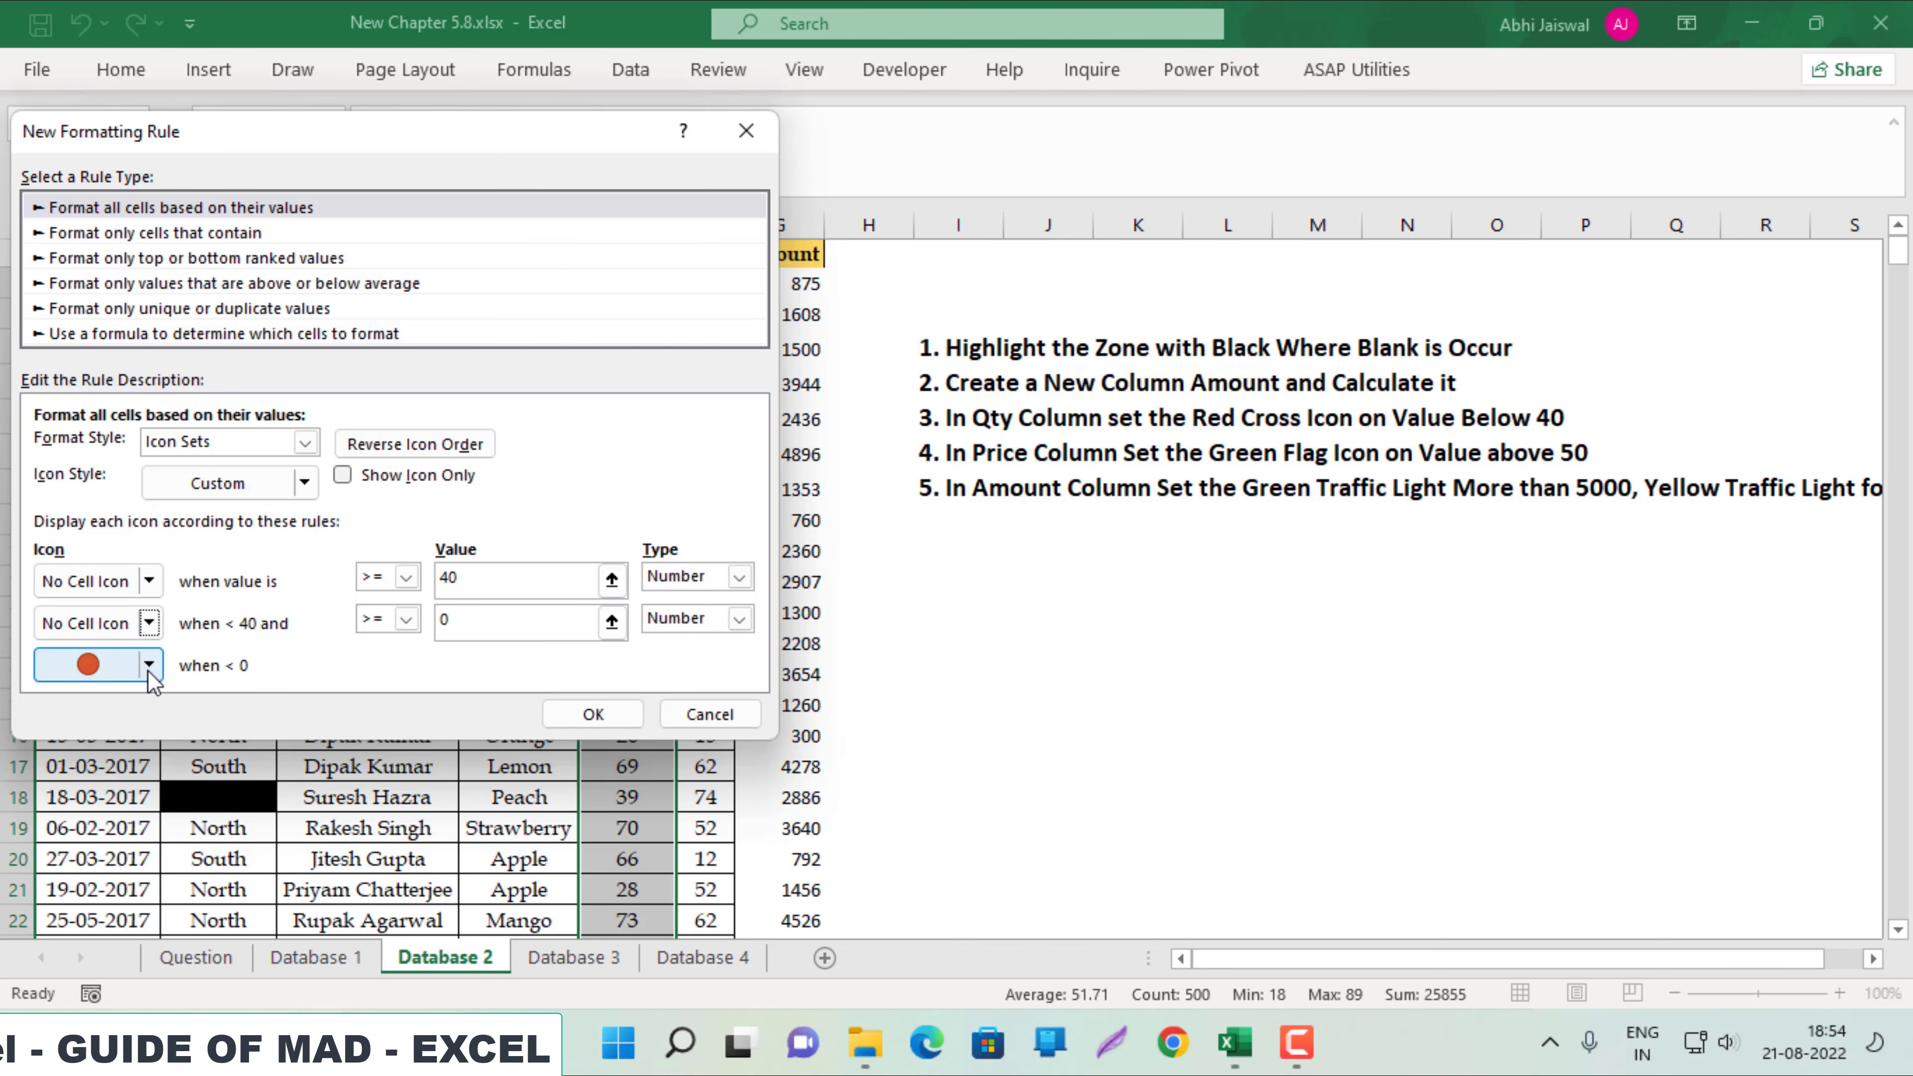
click(148, 664)
click(176, 704)
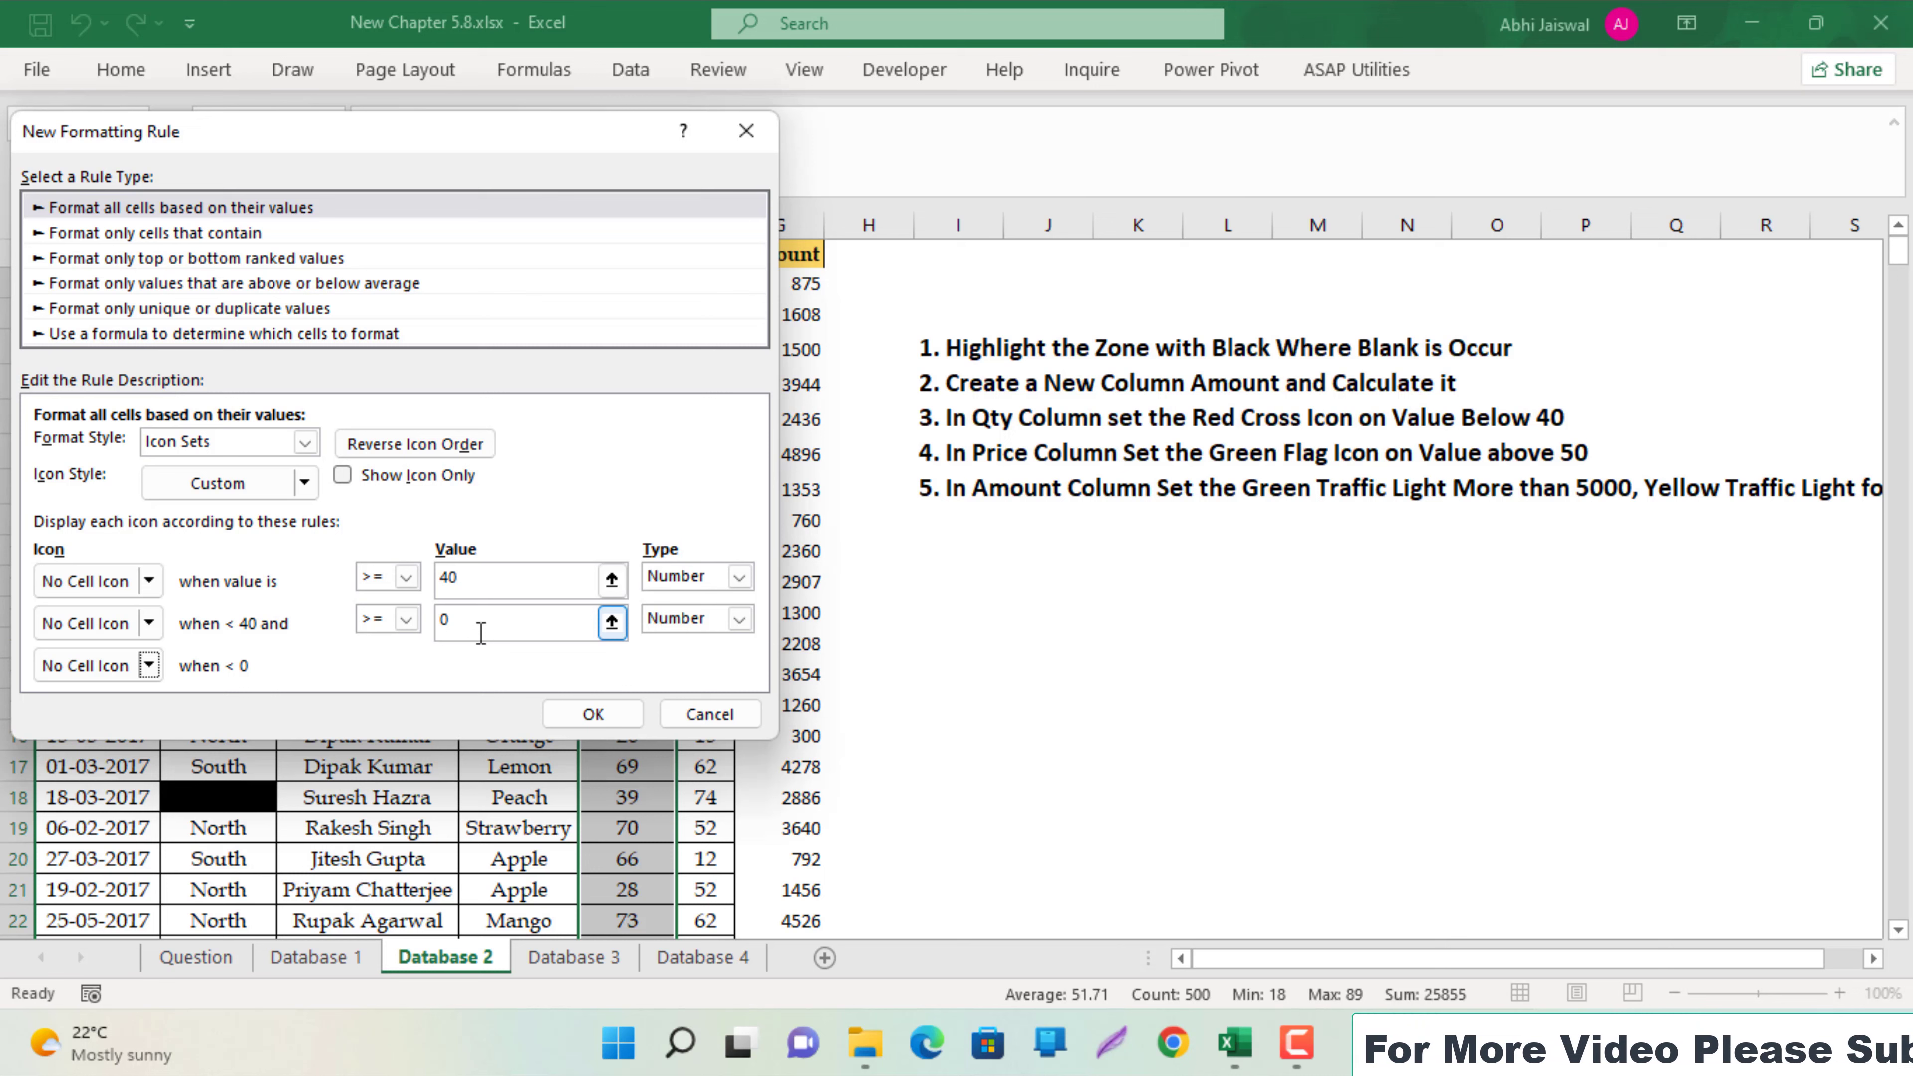
click(149, 622)
click(310, 760)
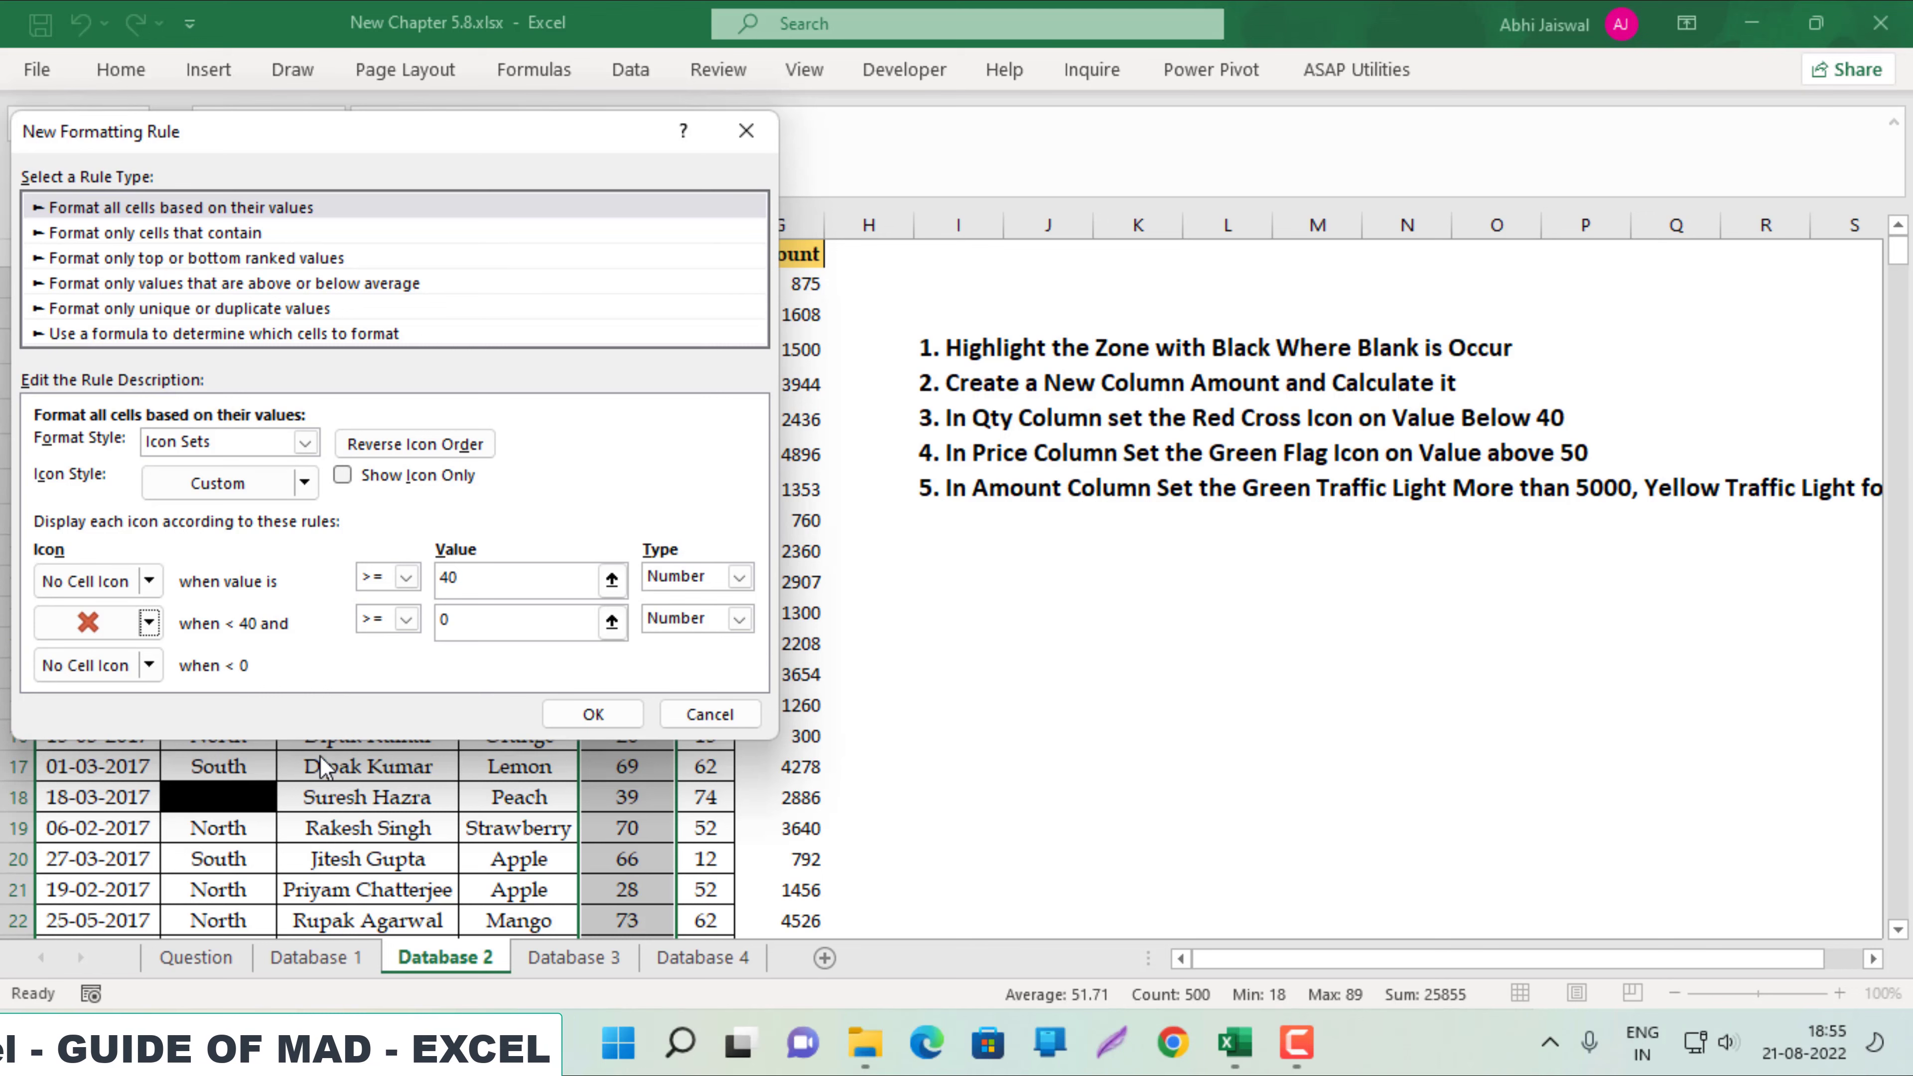
click(594, 716)
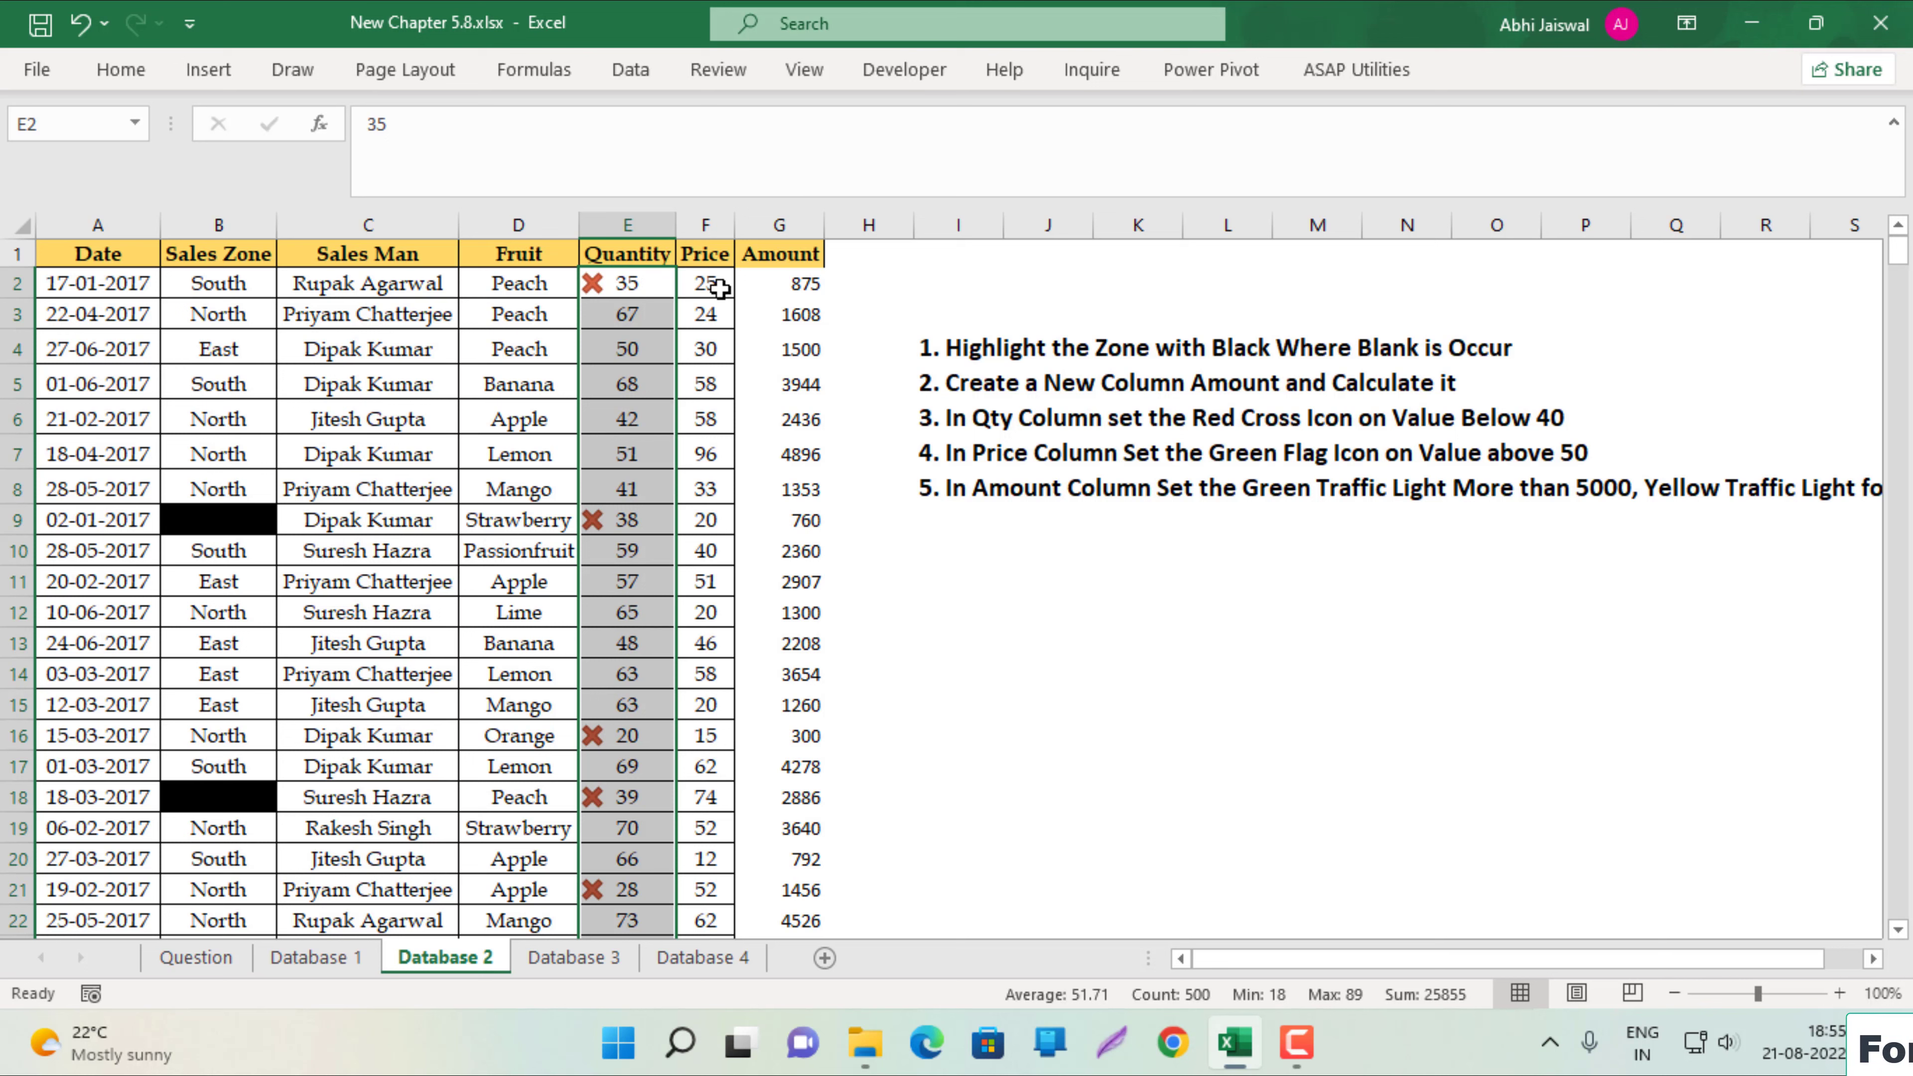
Select the Price values from F2 down and open a new icon-set rule via More Rules.
click(720, 288)
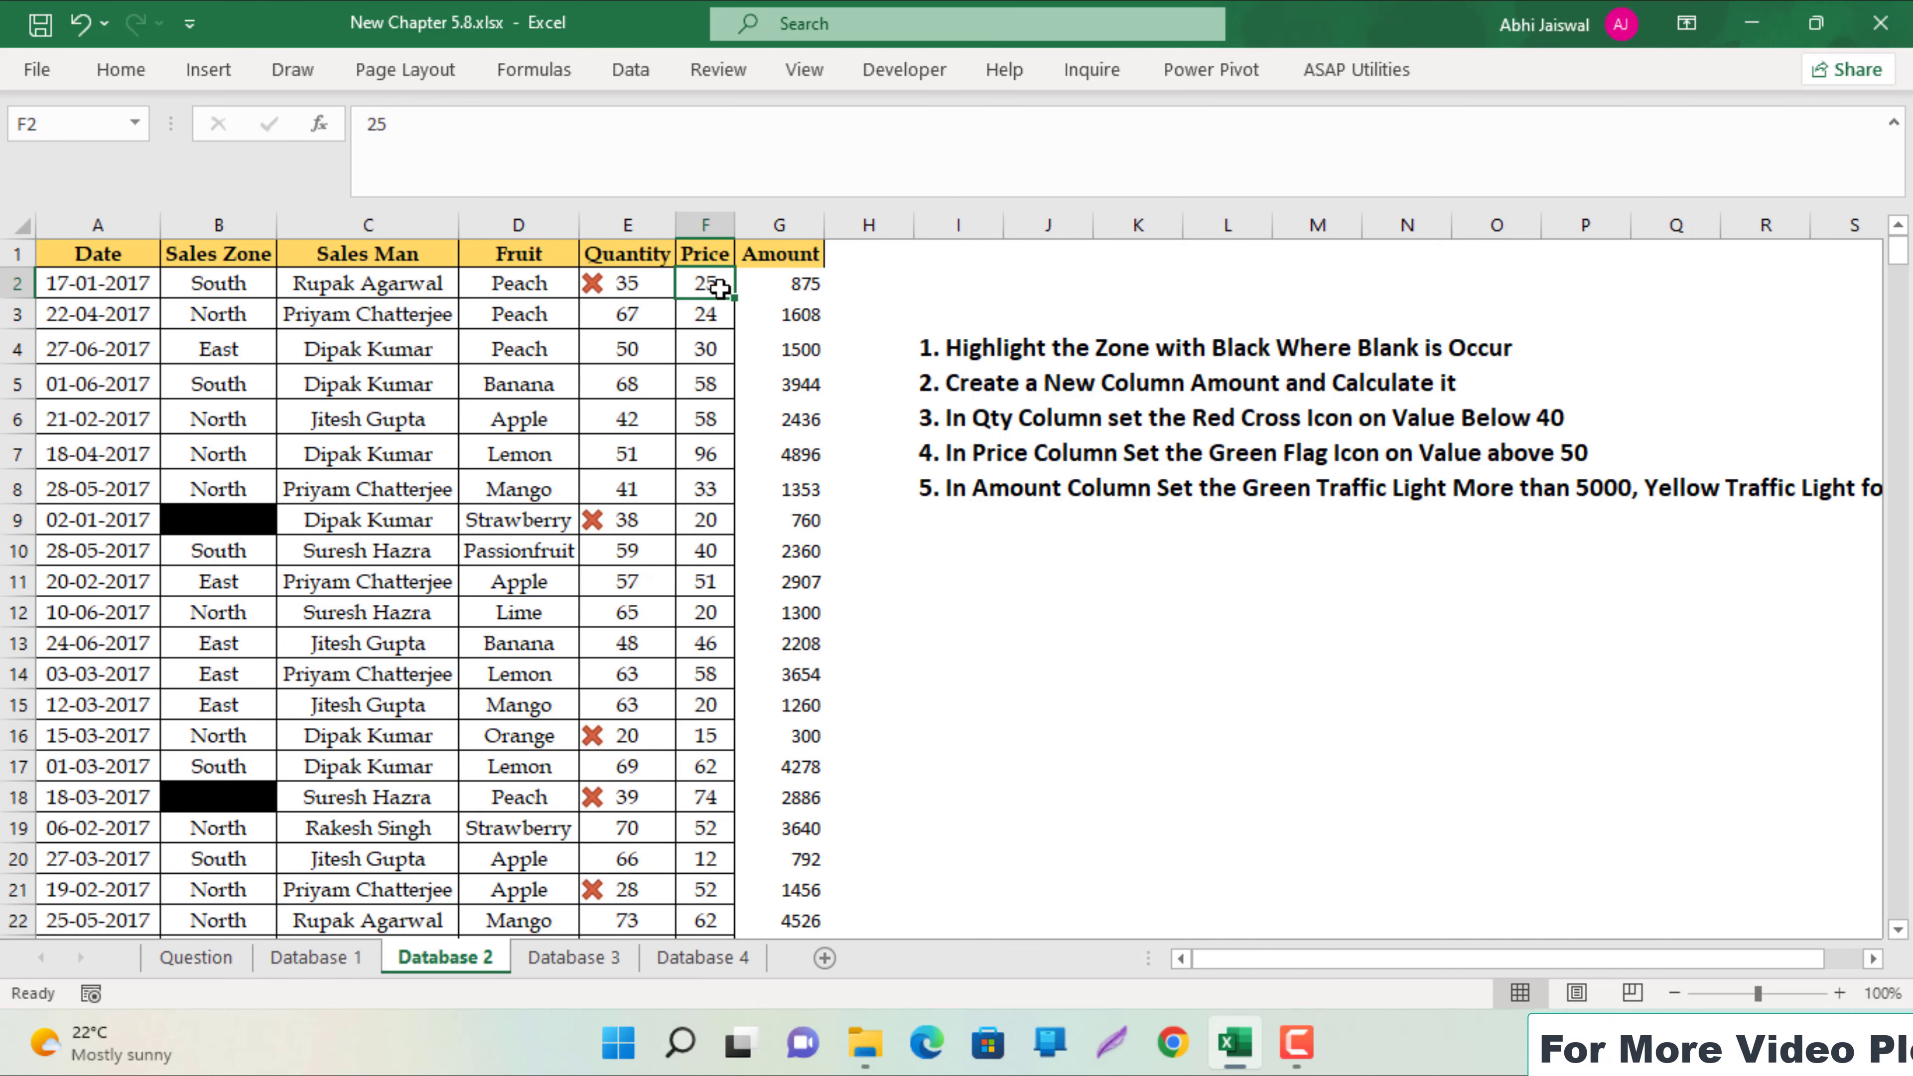
key(ctrl+shift+Down)
key(ctrl+BackSpace)
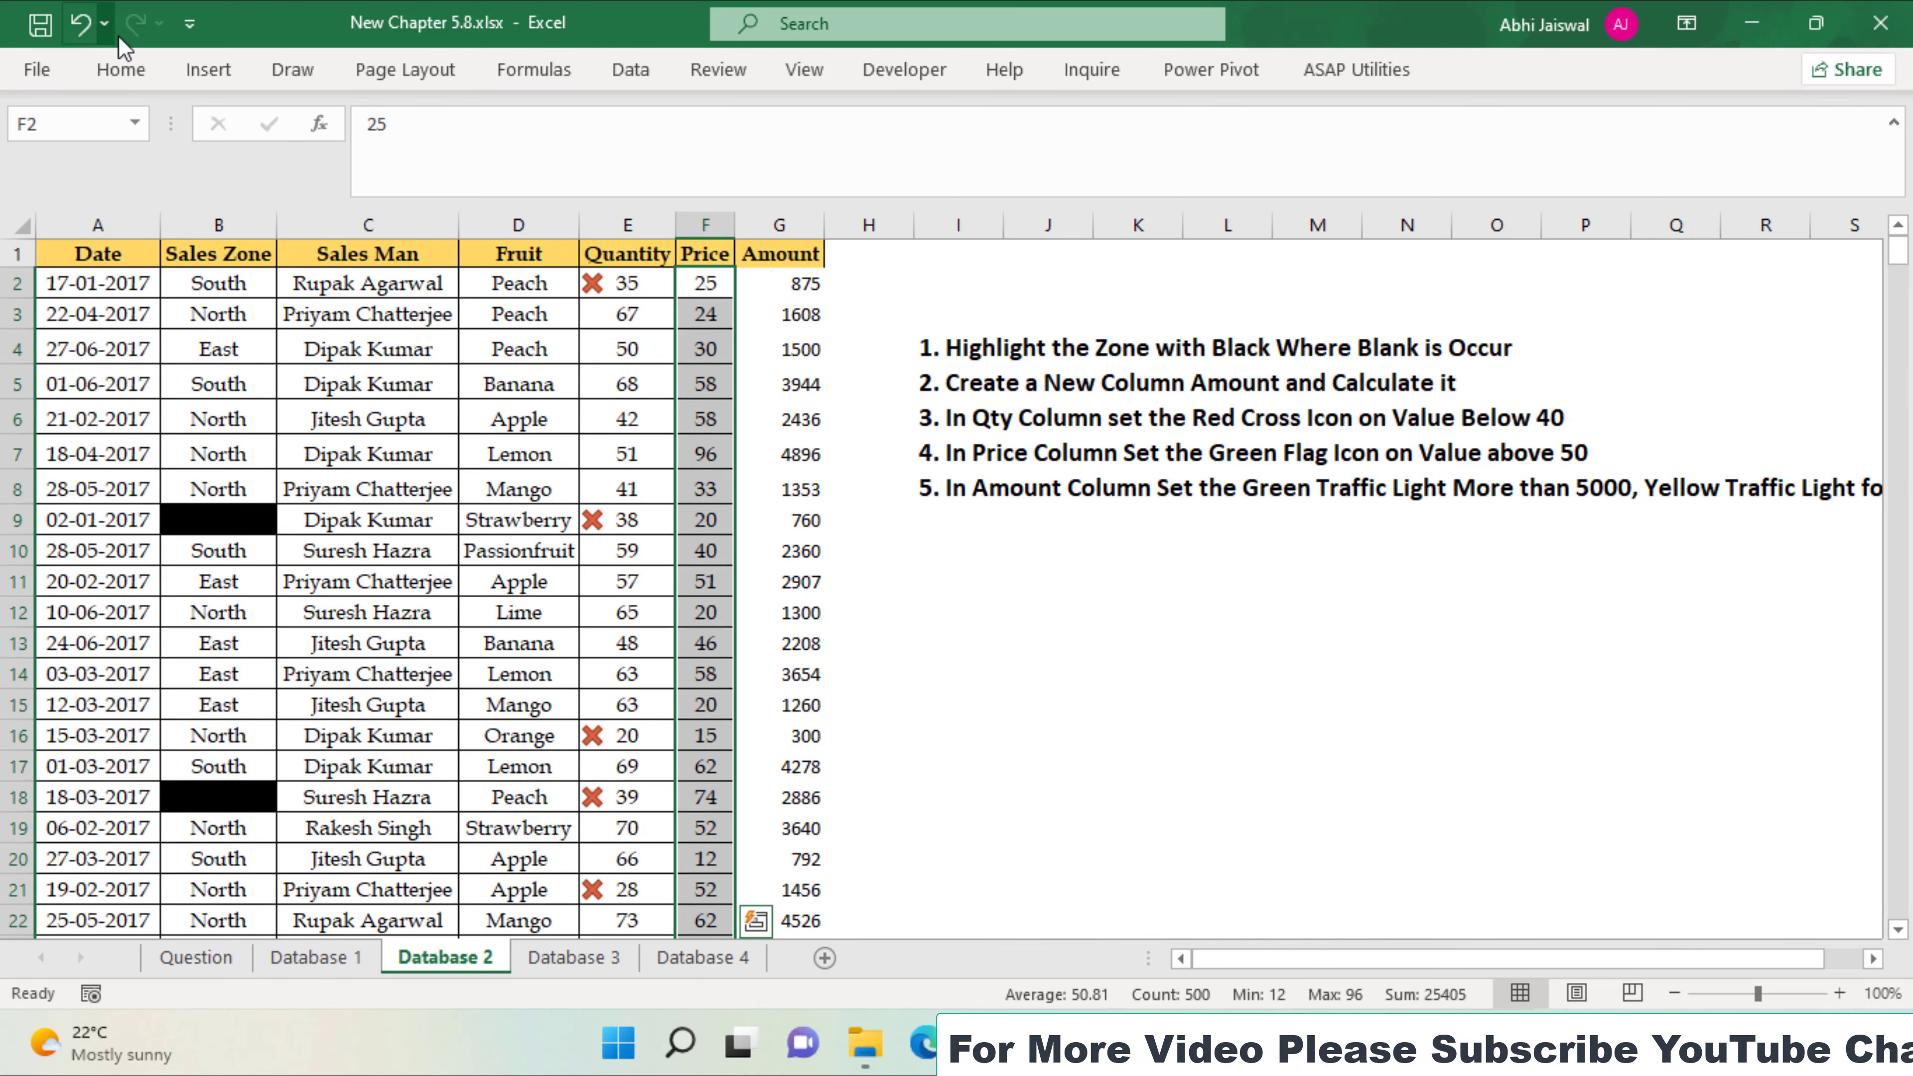
click(121, 69)
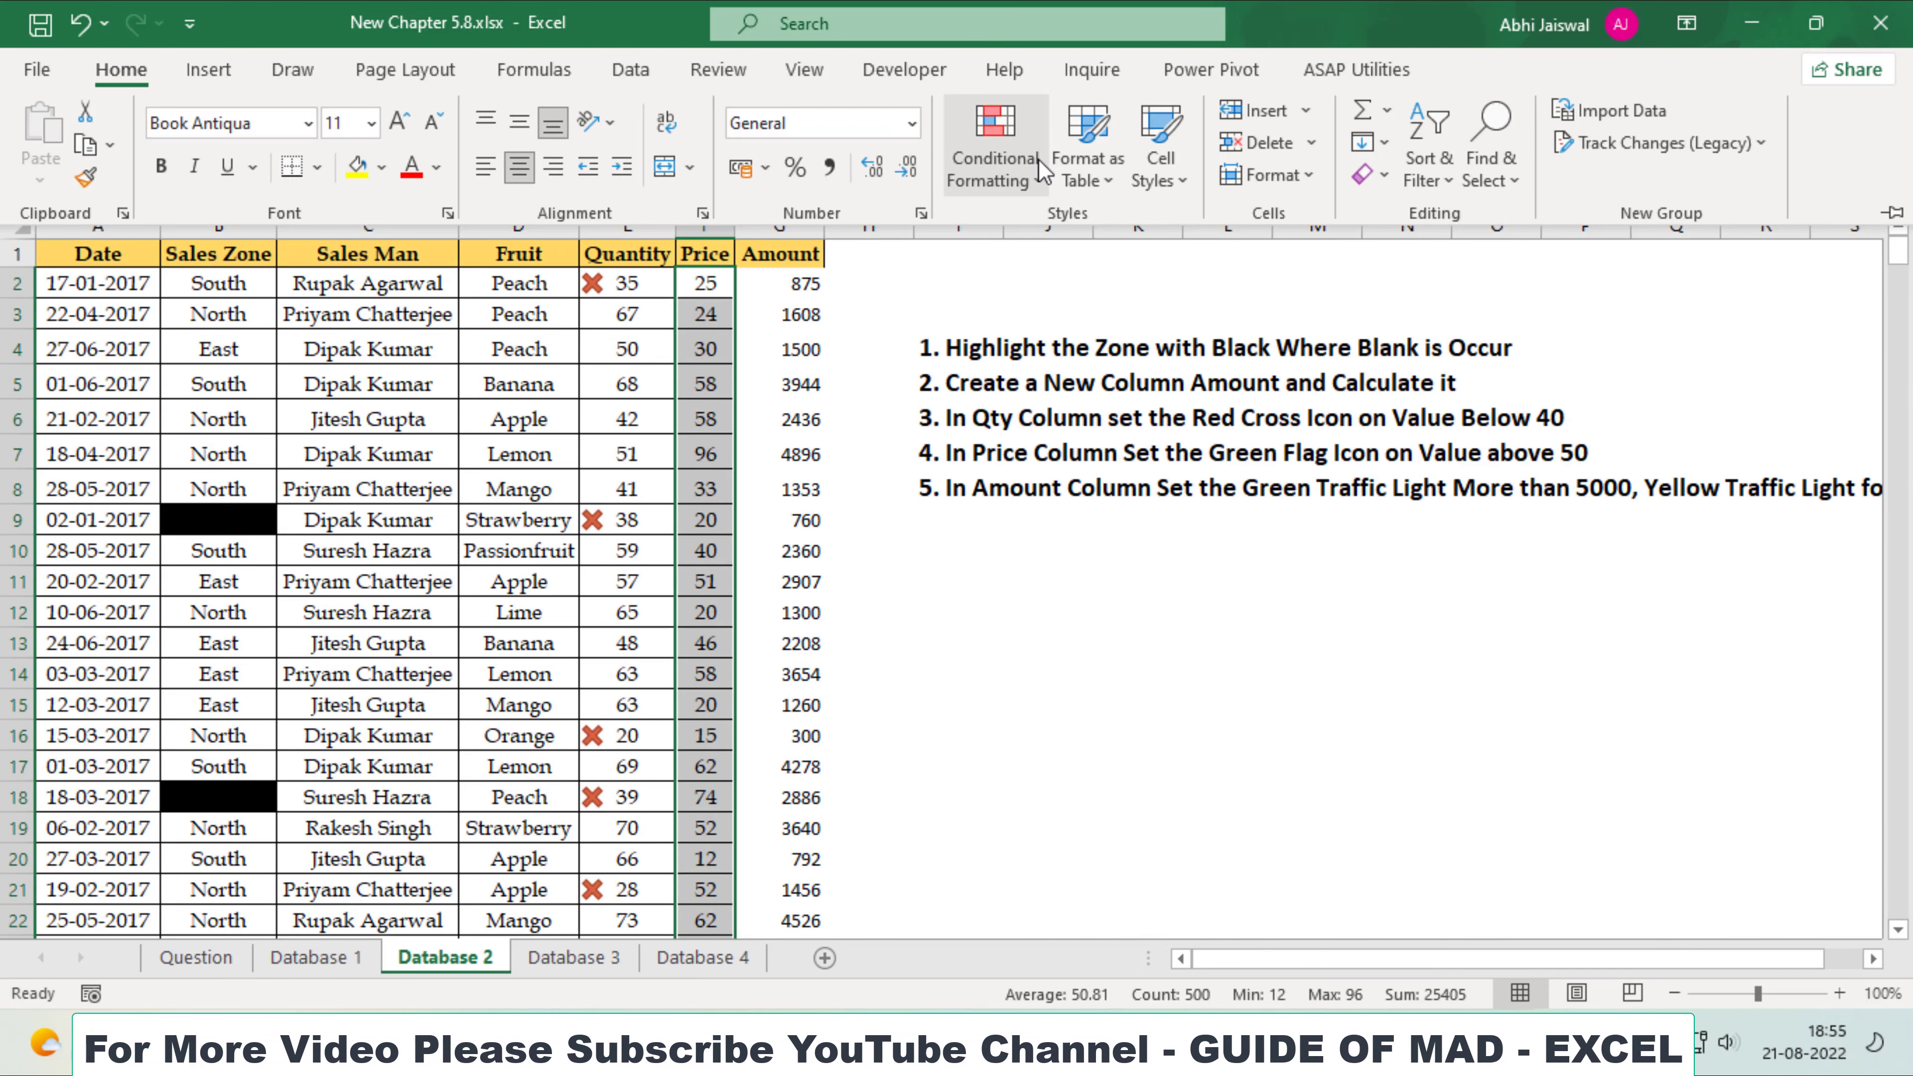
click(995, 158)
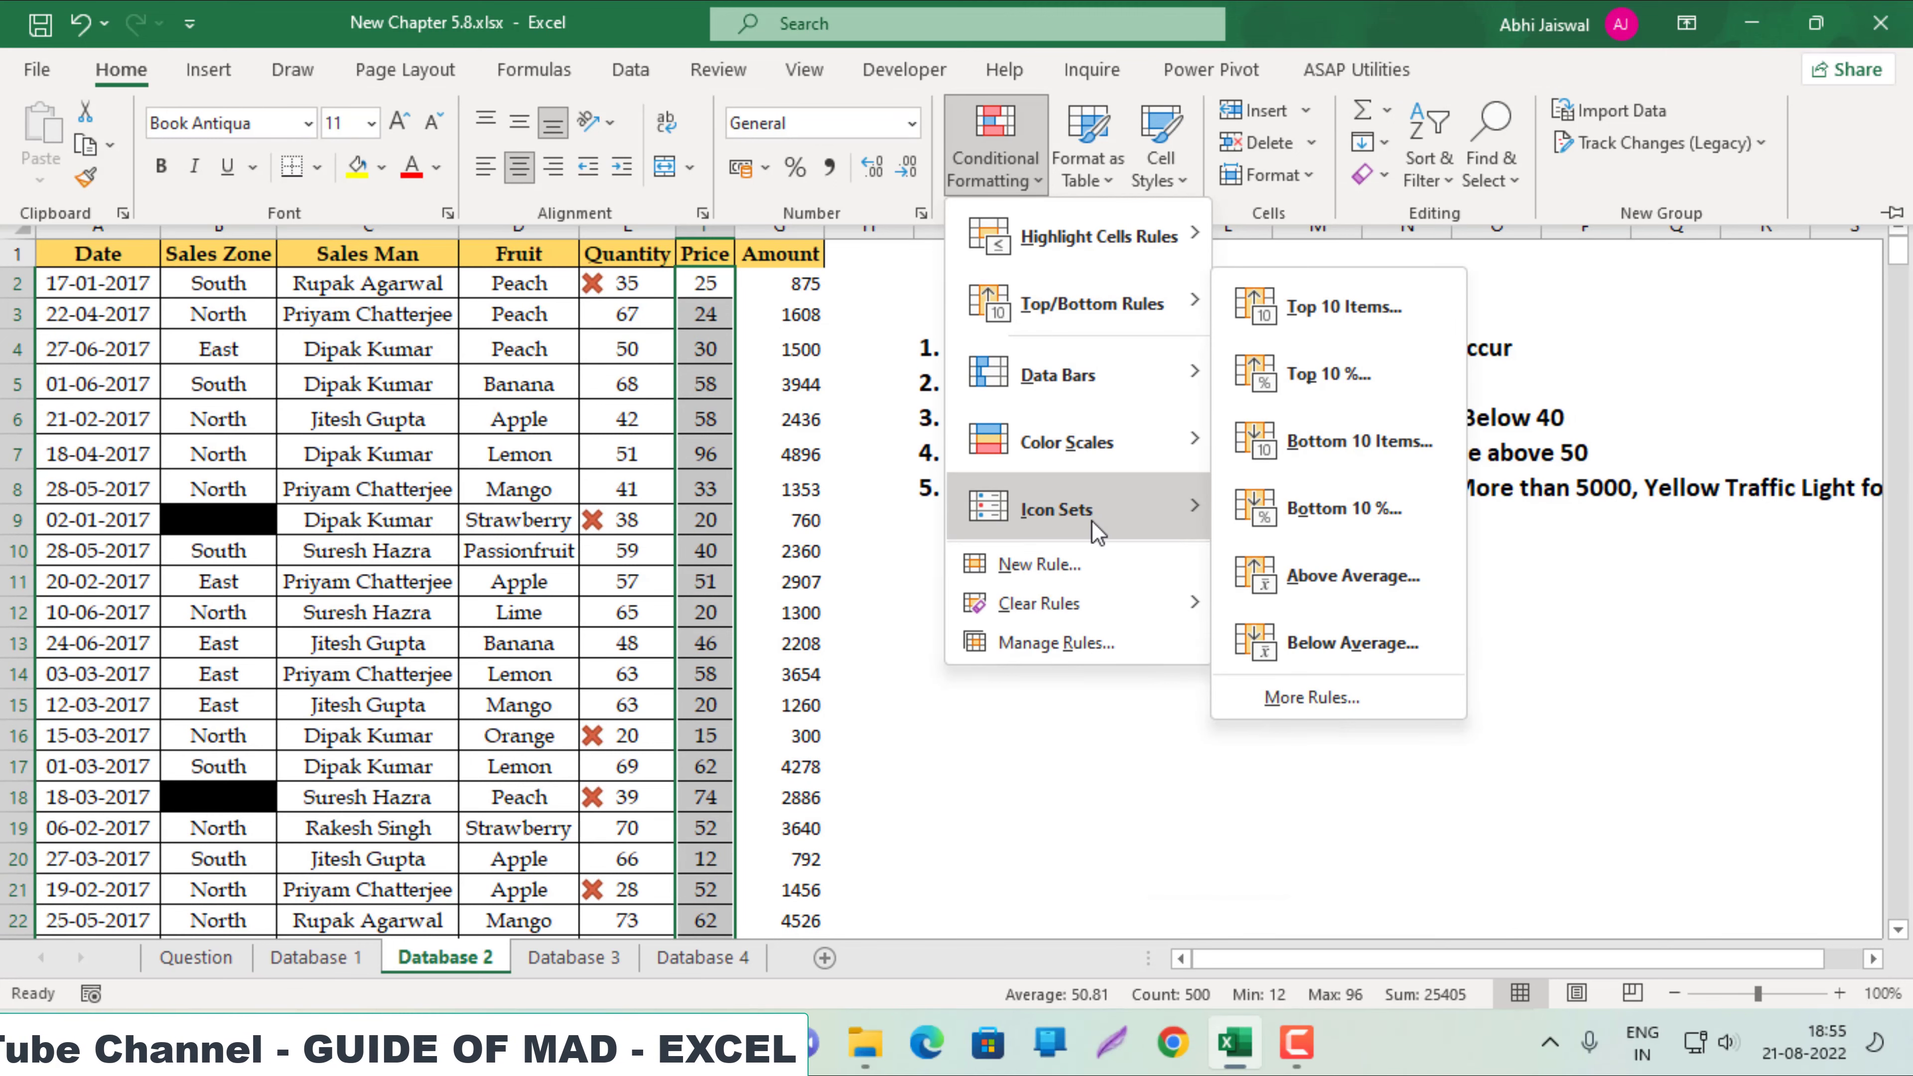
mouse_move(1057, 508)
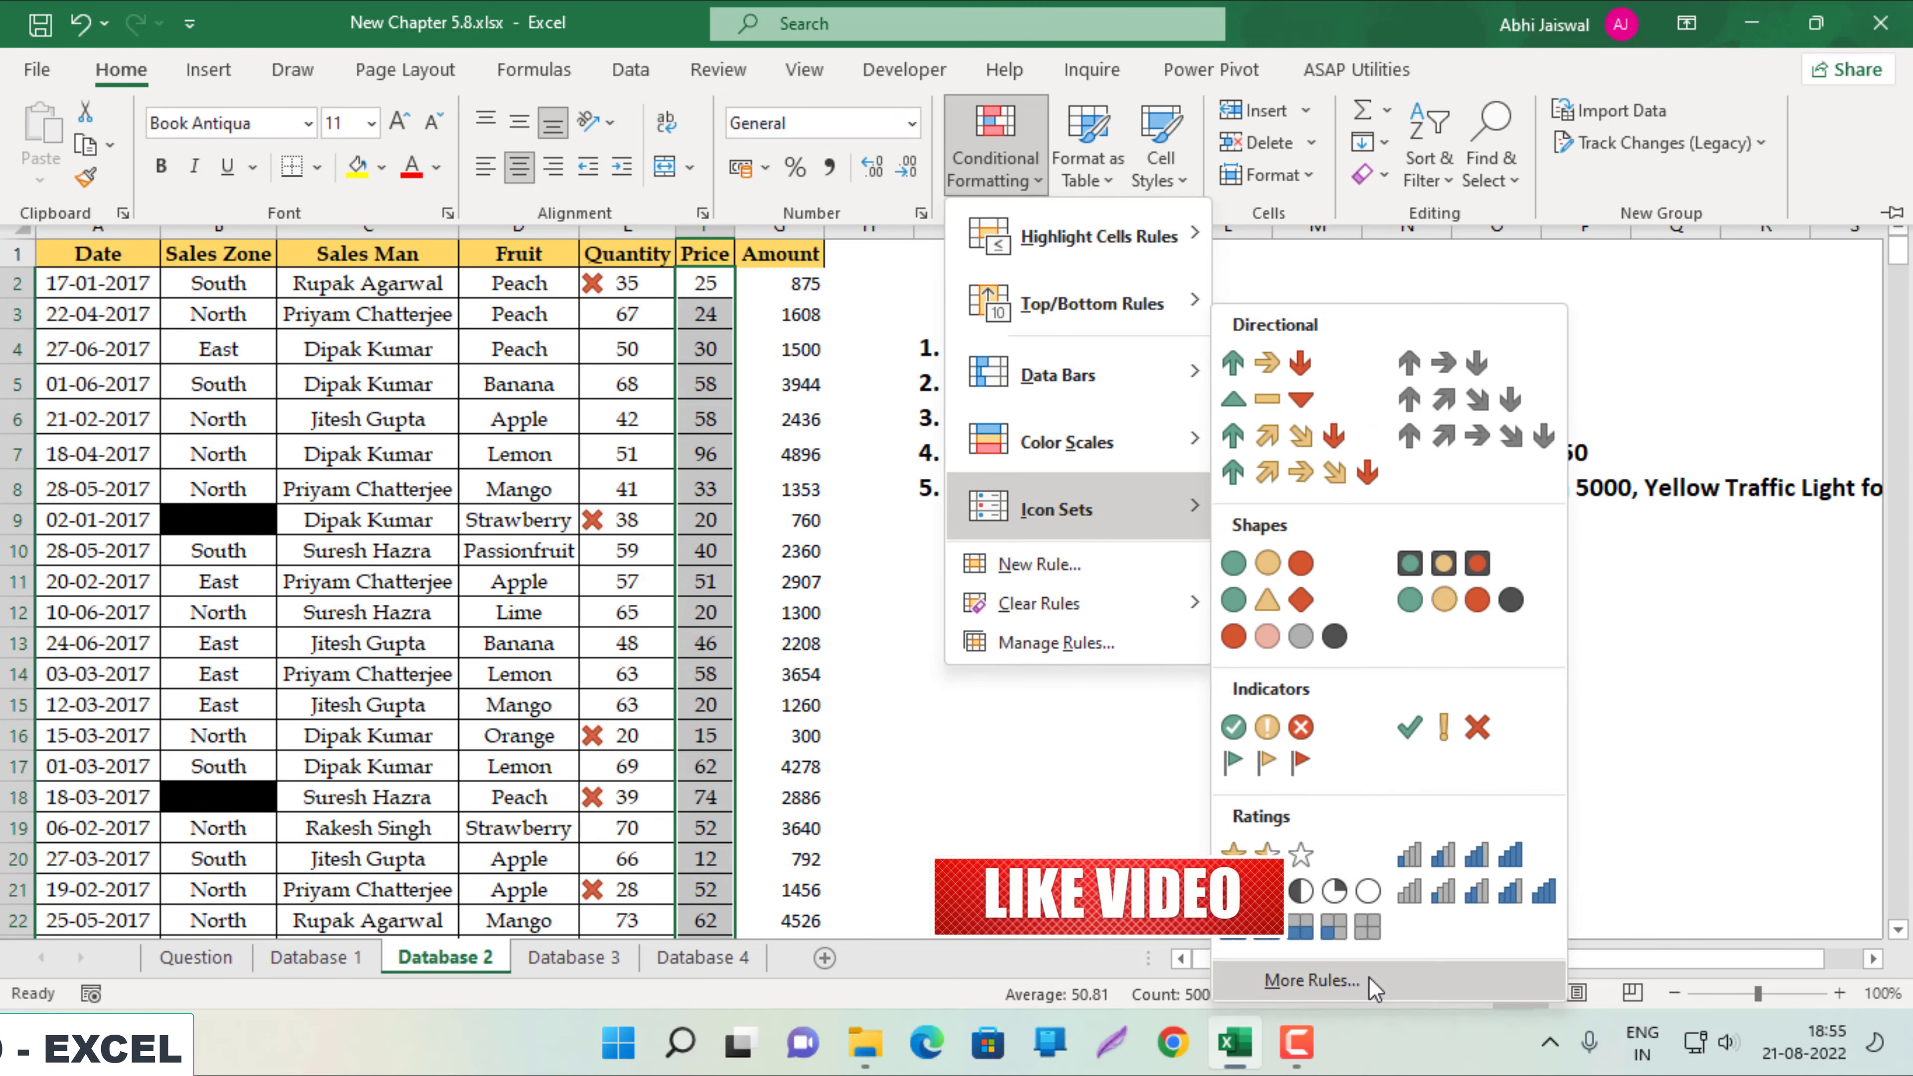
click(1311, 980)
Switch the top and middle thresholds to Number type and set the top value to 50.
click(709, 587)
click(679, 601)
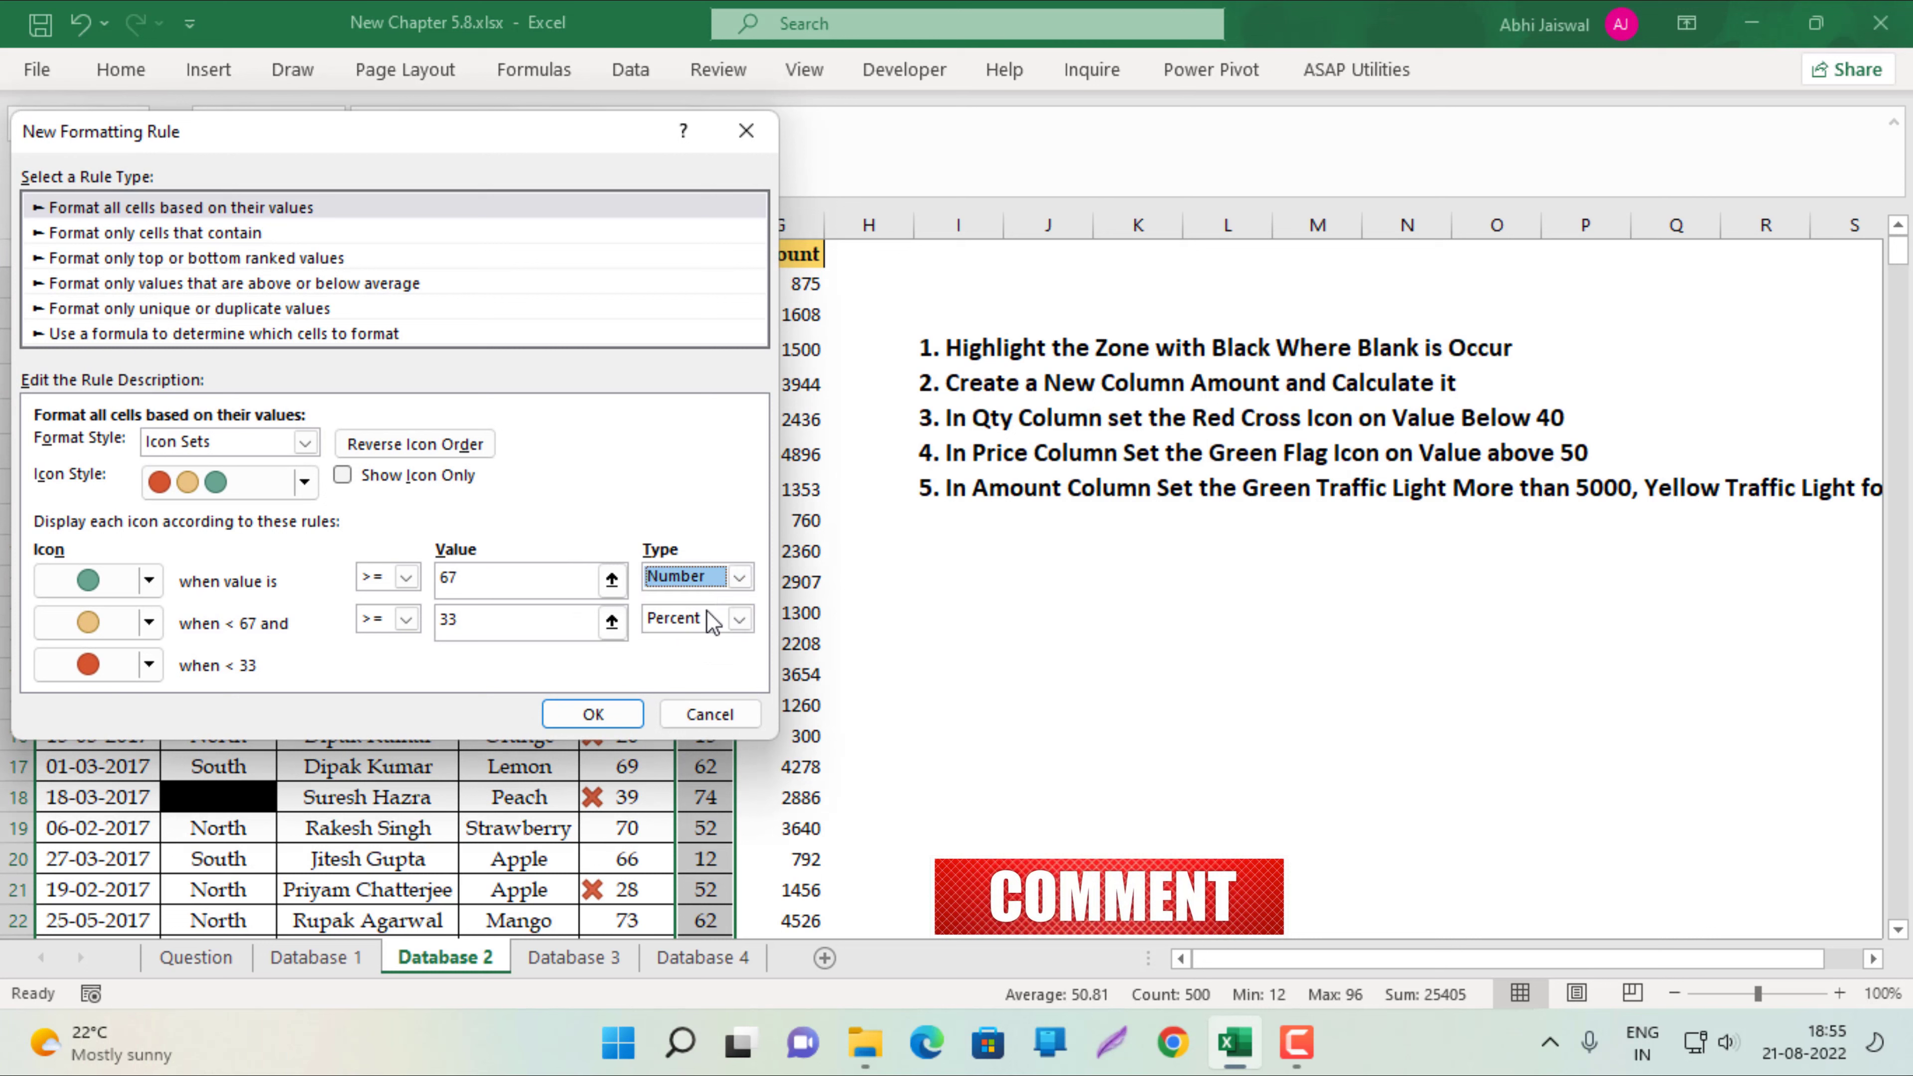
click(706, 623)
click(681, 642)
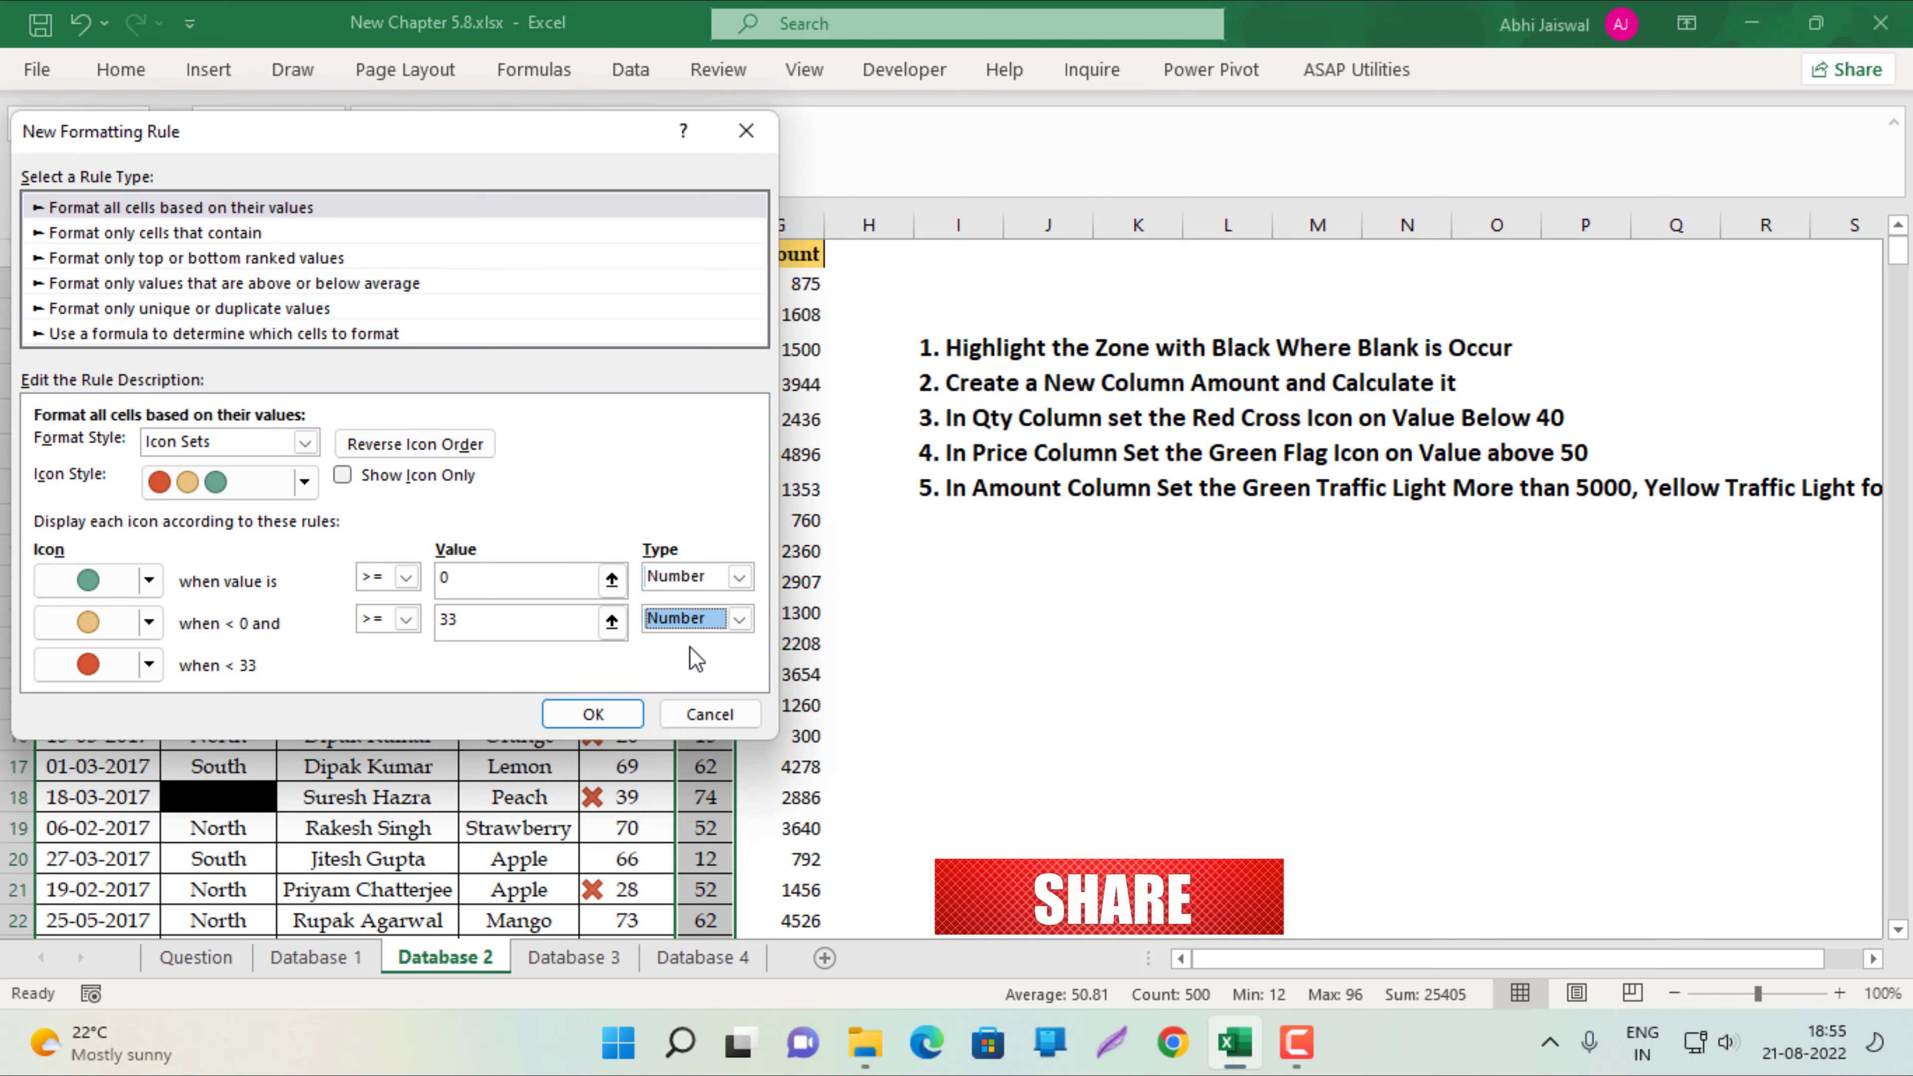
click(551, 586)
key(BackSpace)
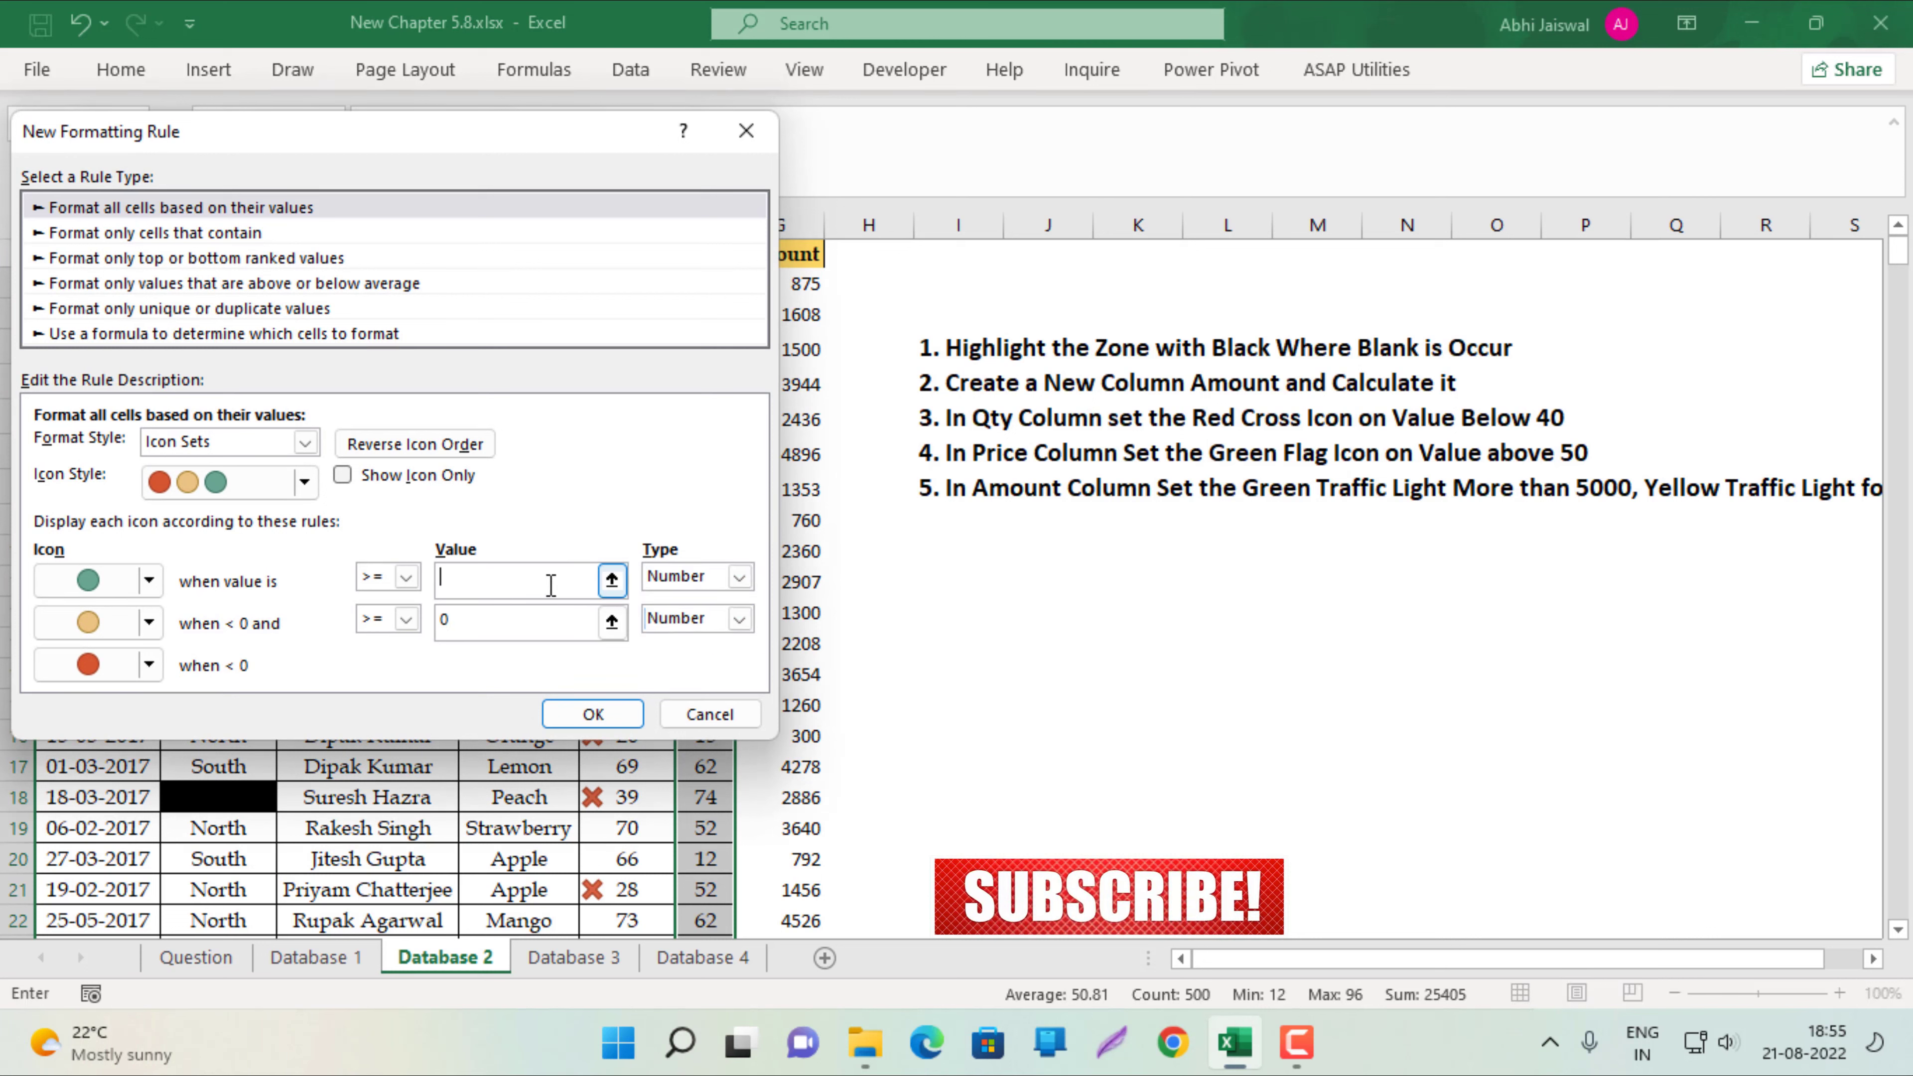
text(50)
click(534, 635)
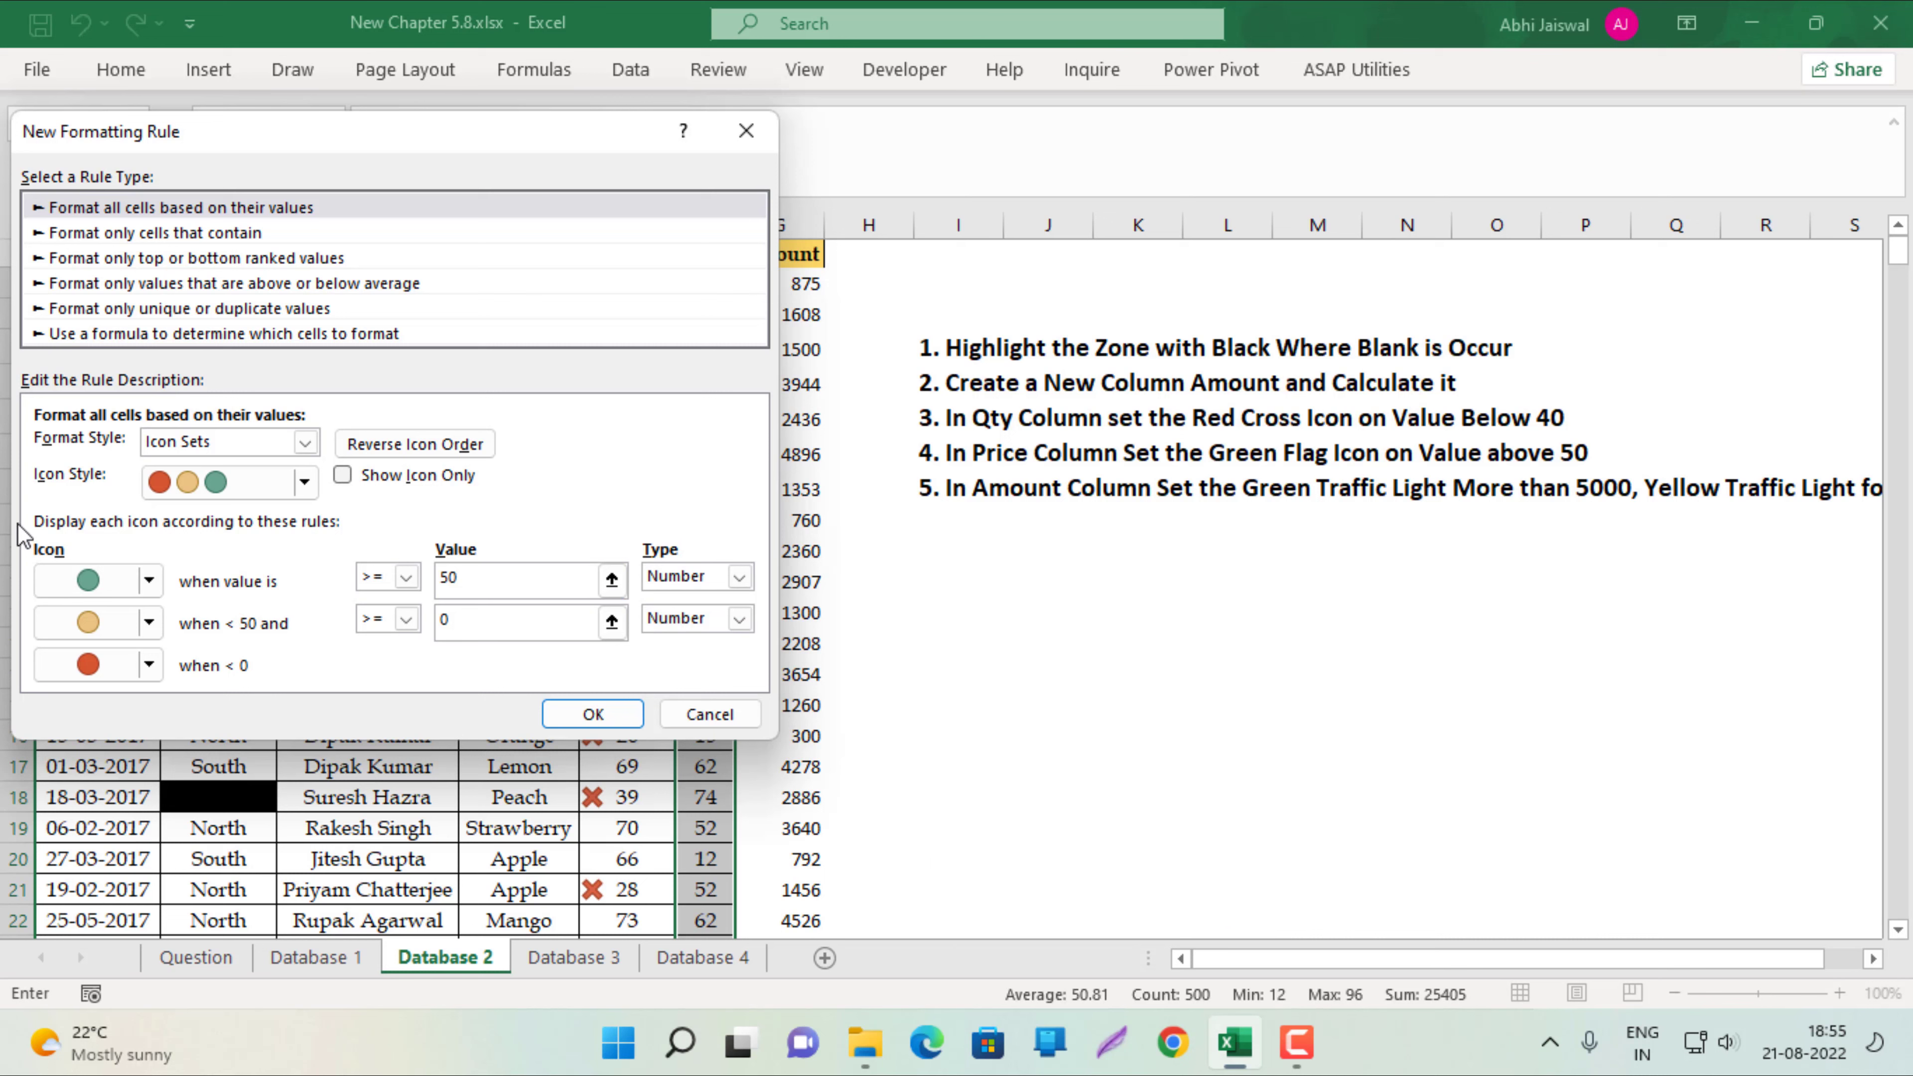
Remove all icons, then give prices strictly above 50 a green check and apply.
click(148, 580)
click(156, 625)
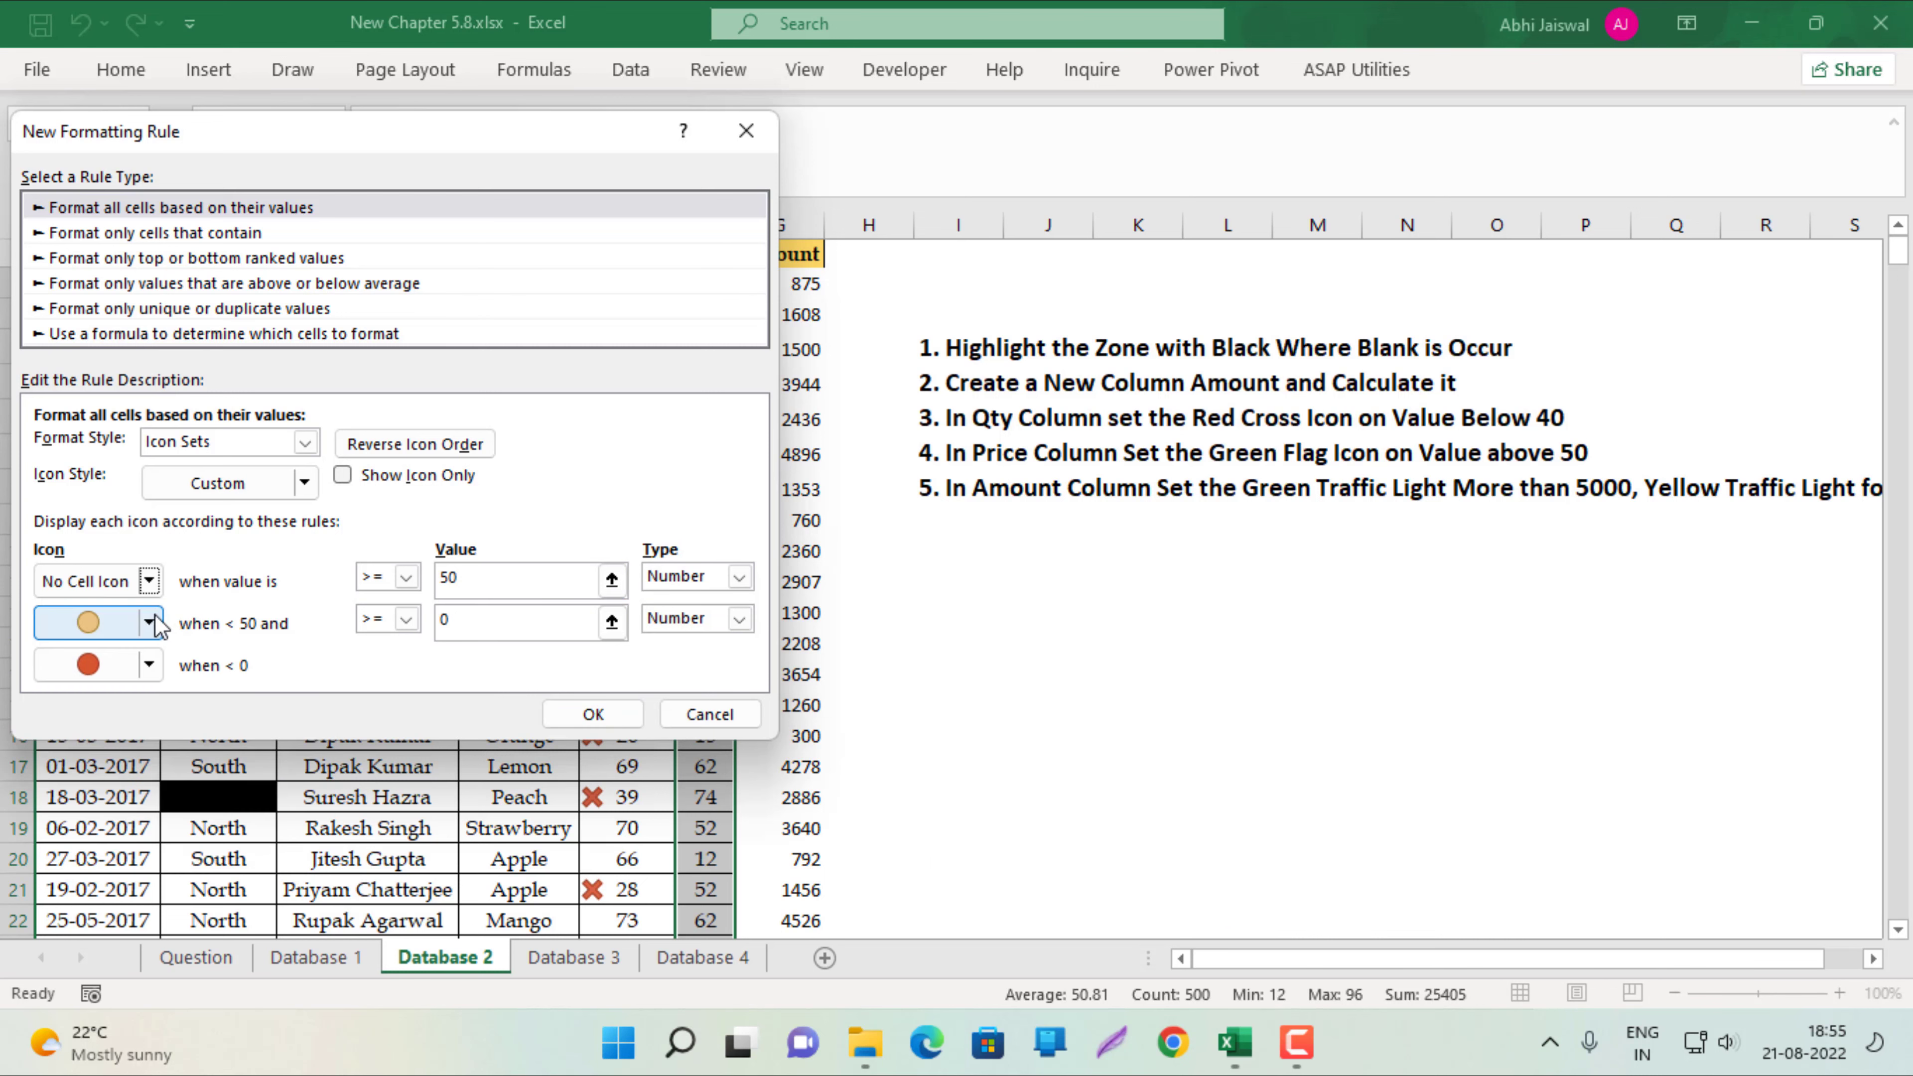
click(149, 622)
click(166, 660)
click(149, 664)
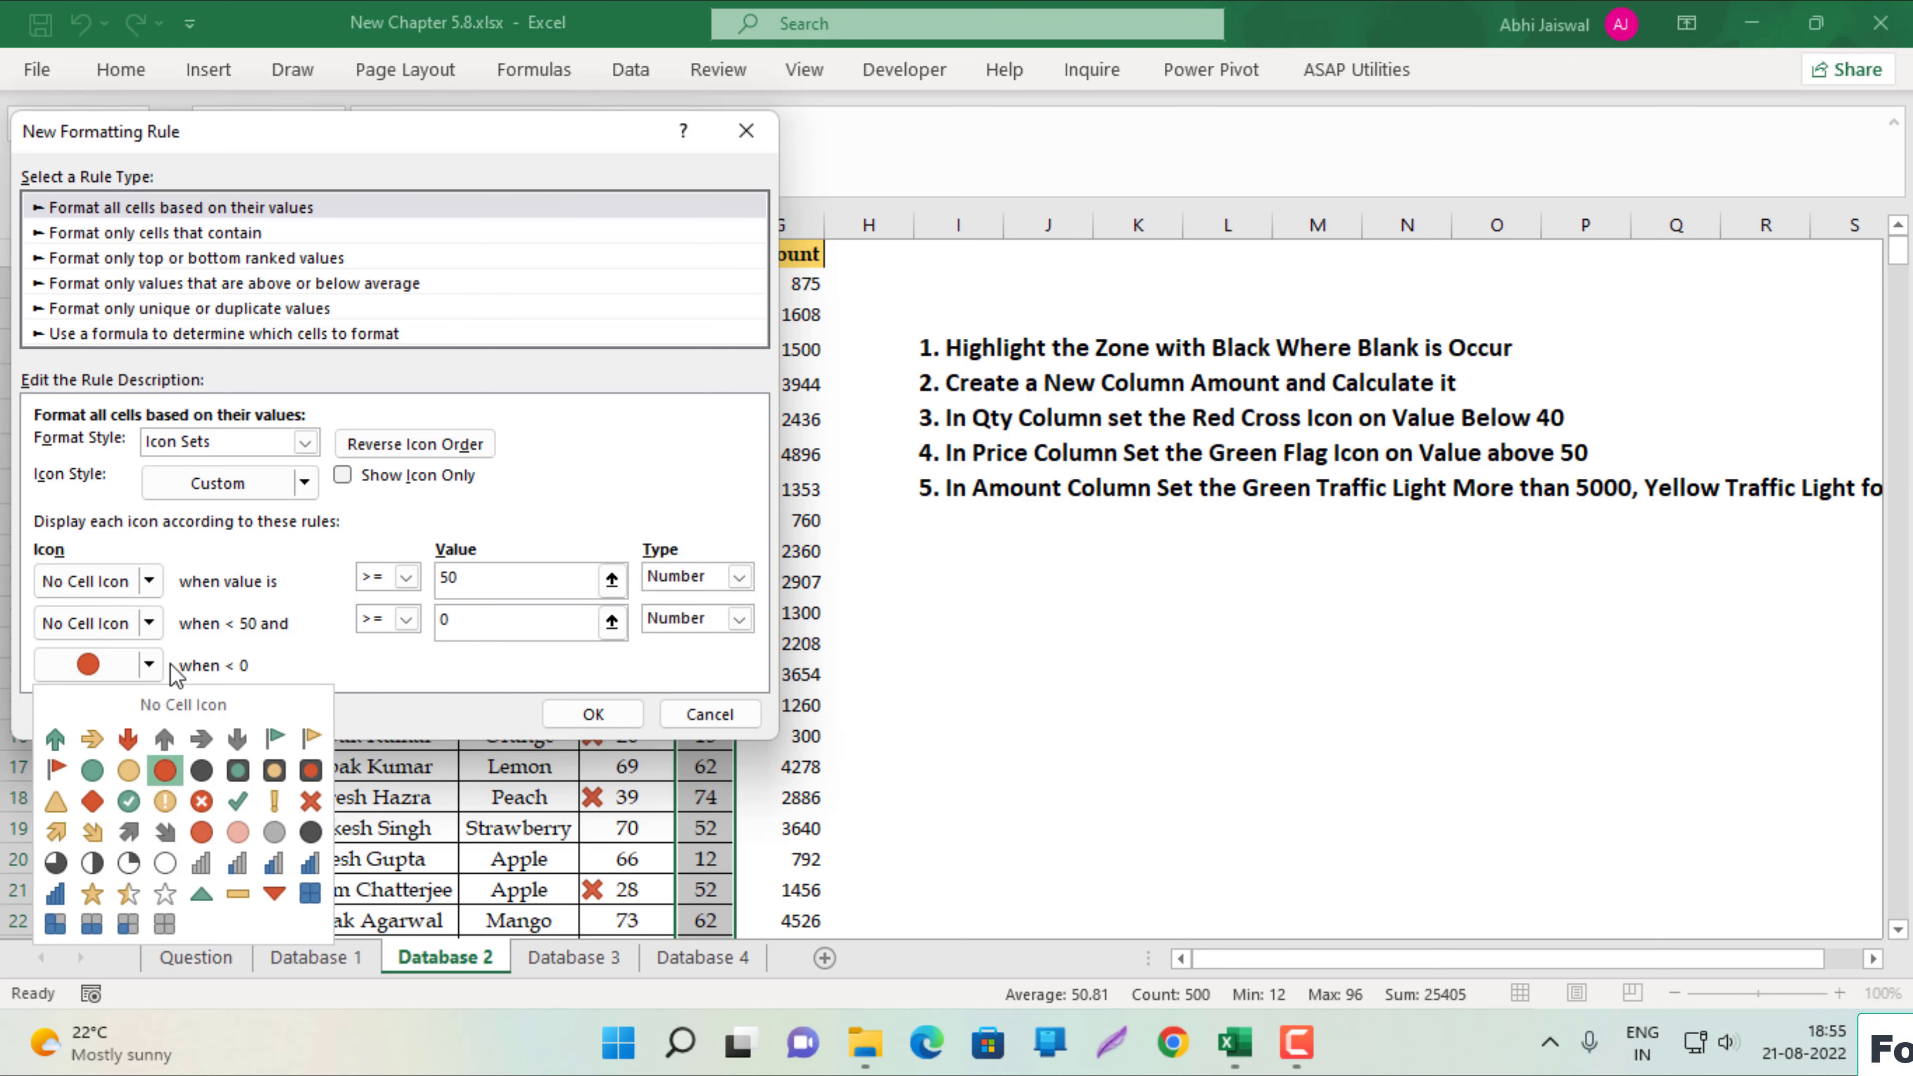
click(194, 695)
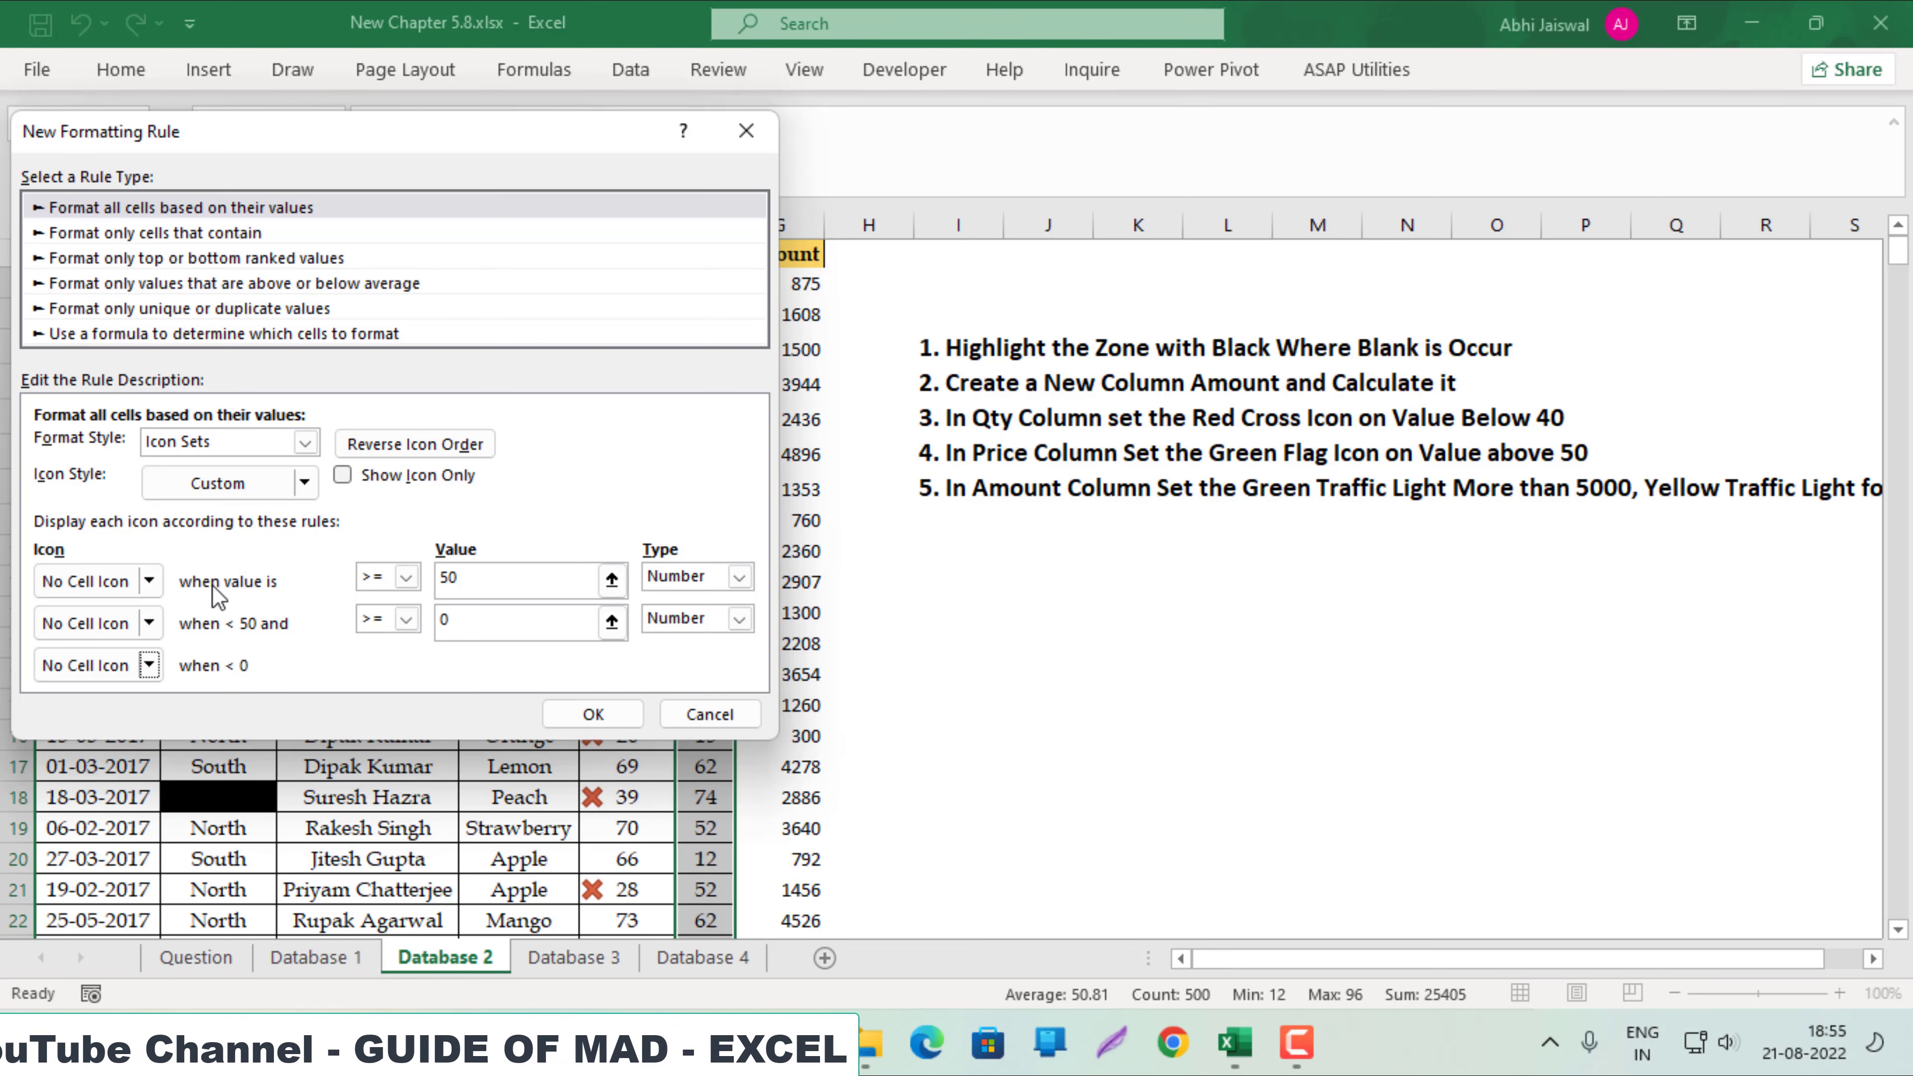
click(406, 578)
click(377, 619)
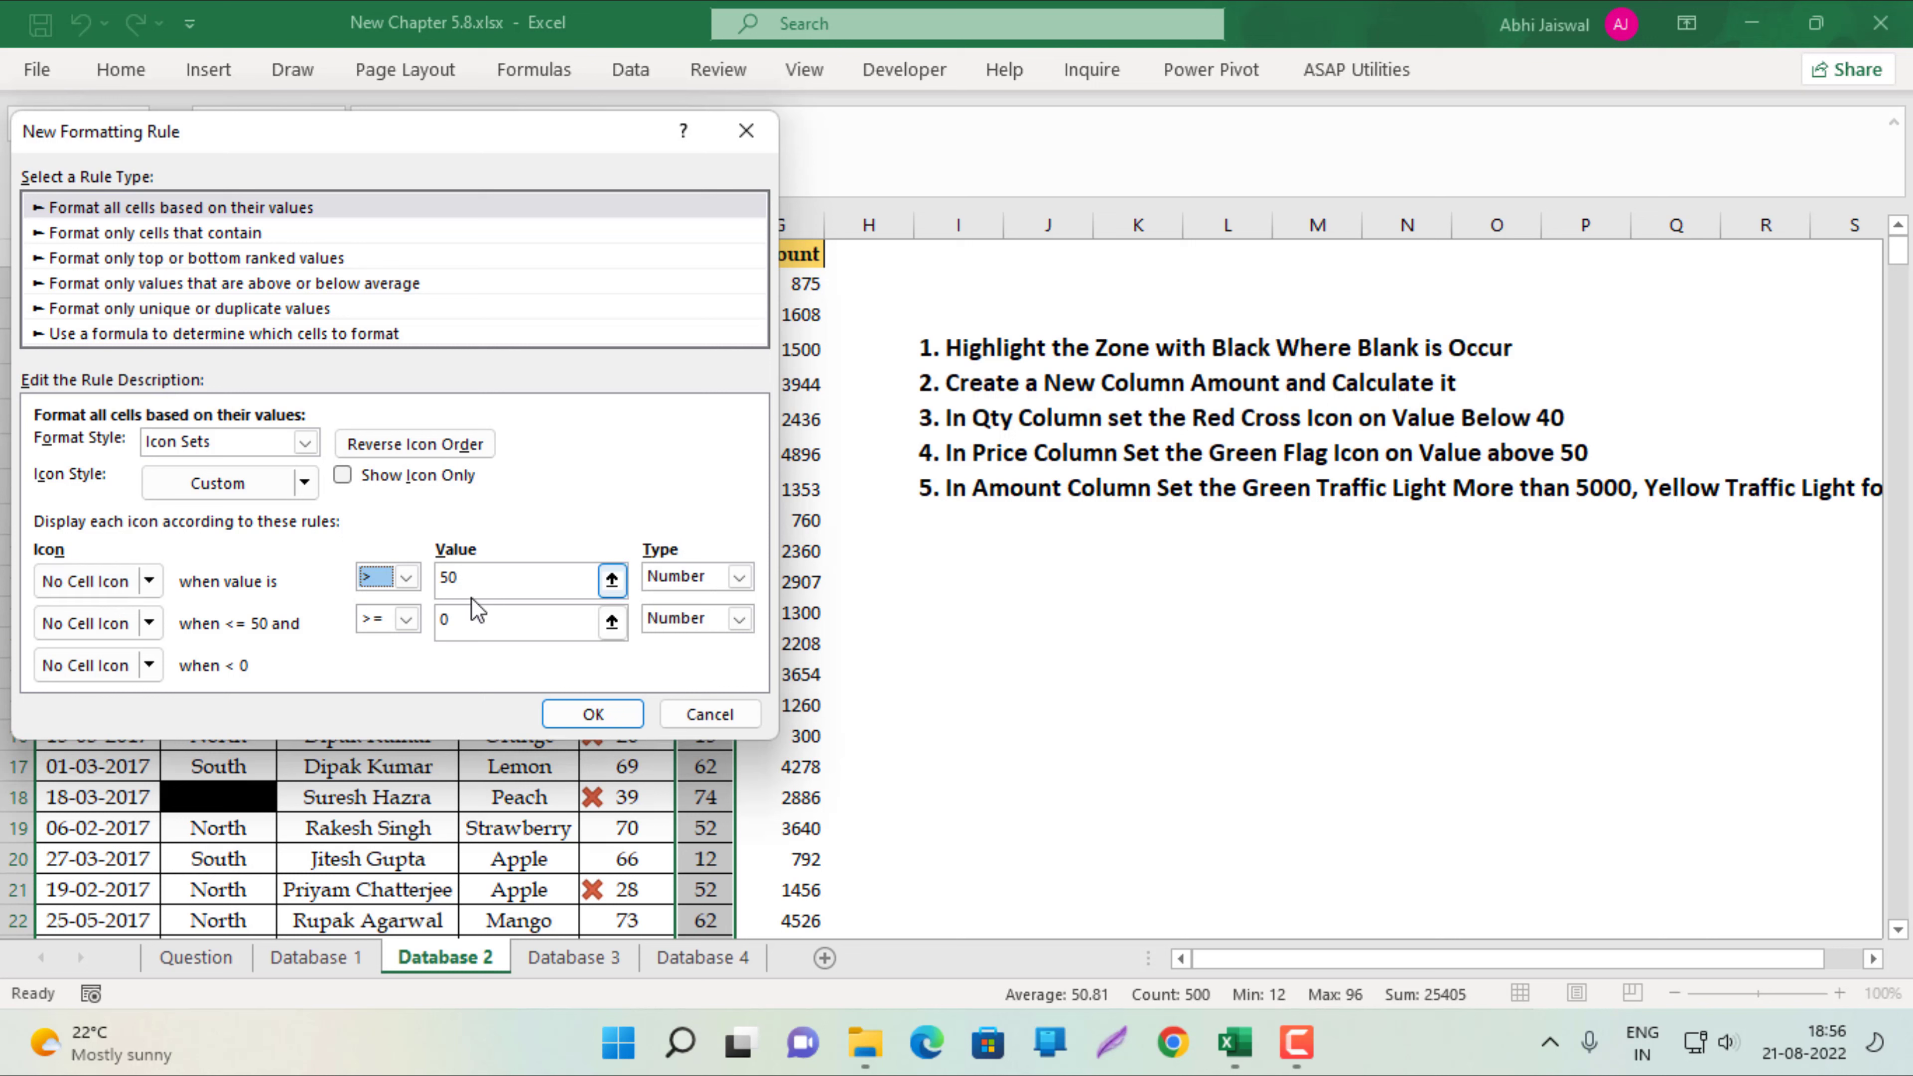
click(148, 581)
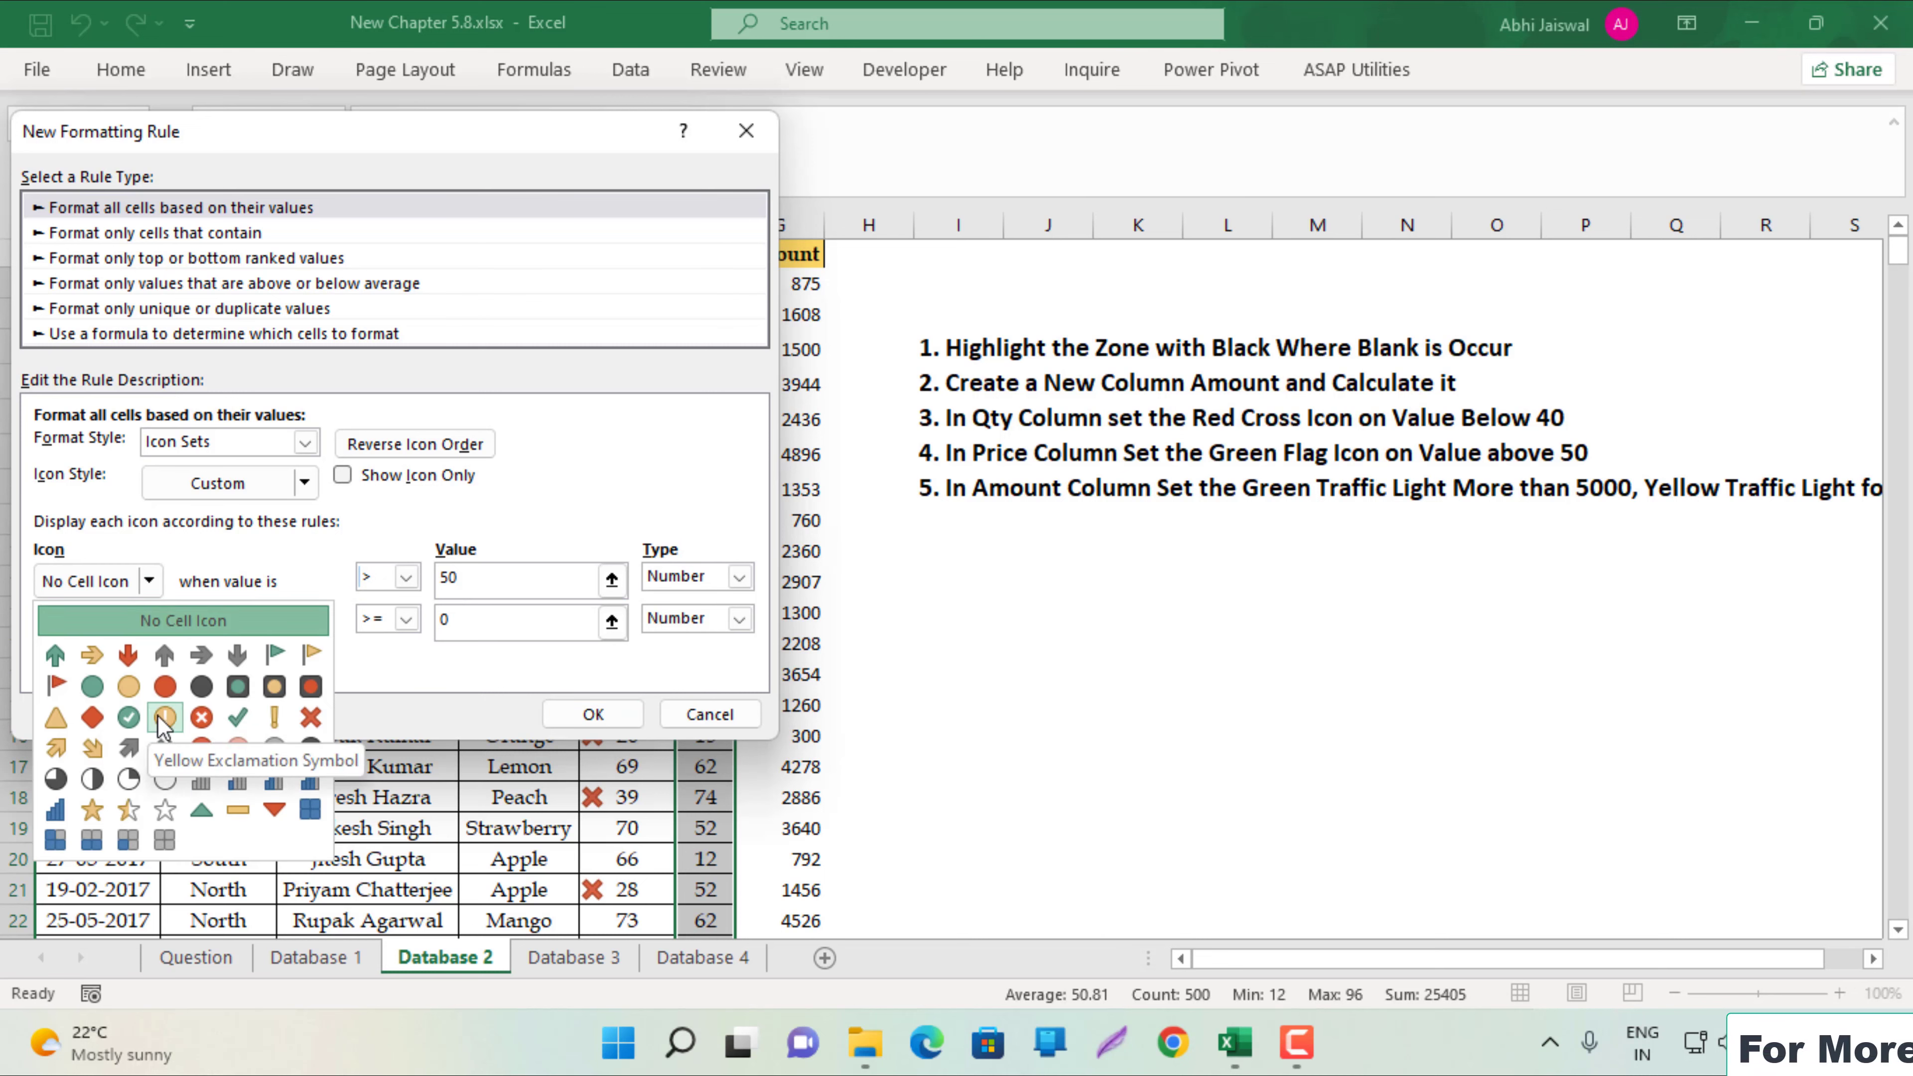
click(240, 719)
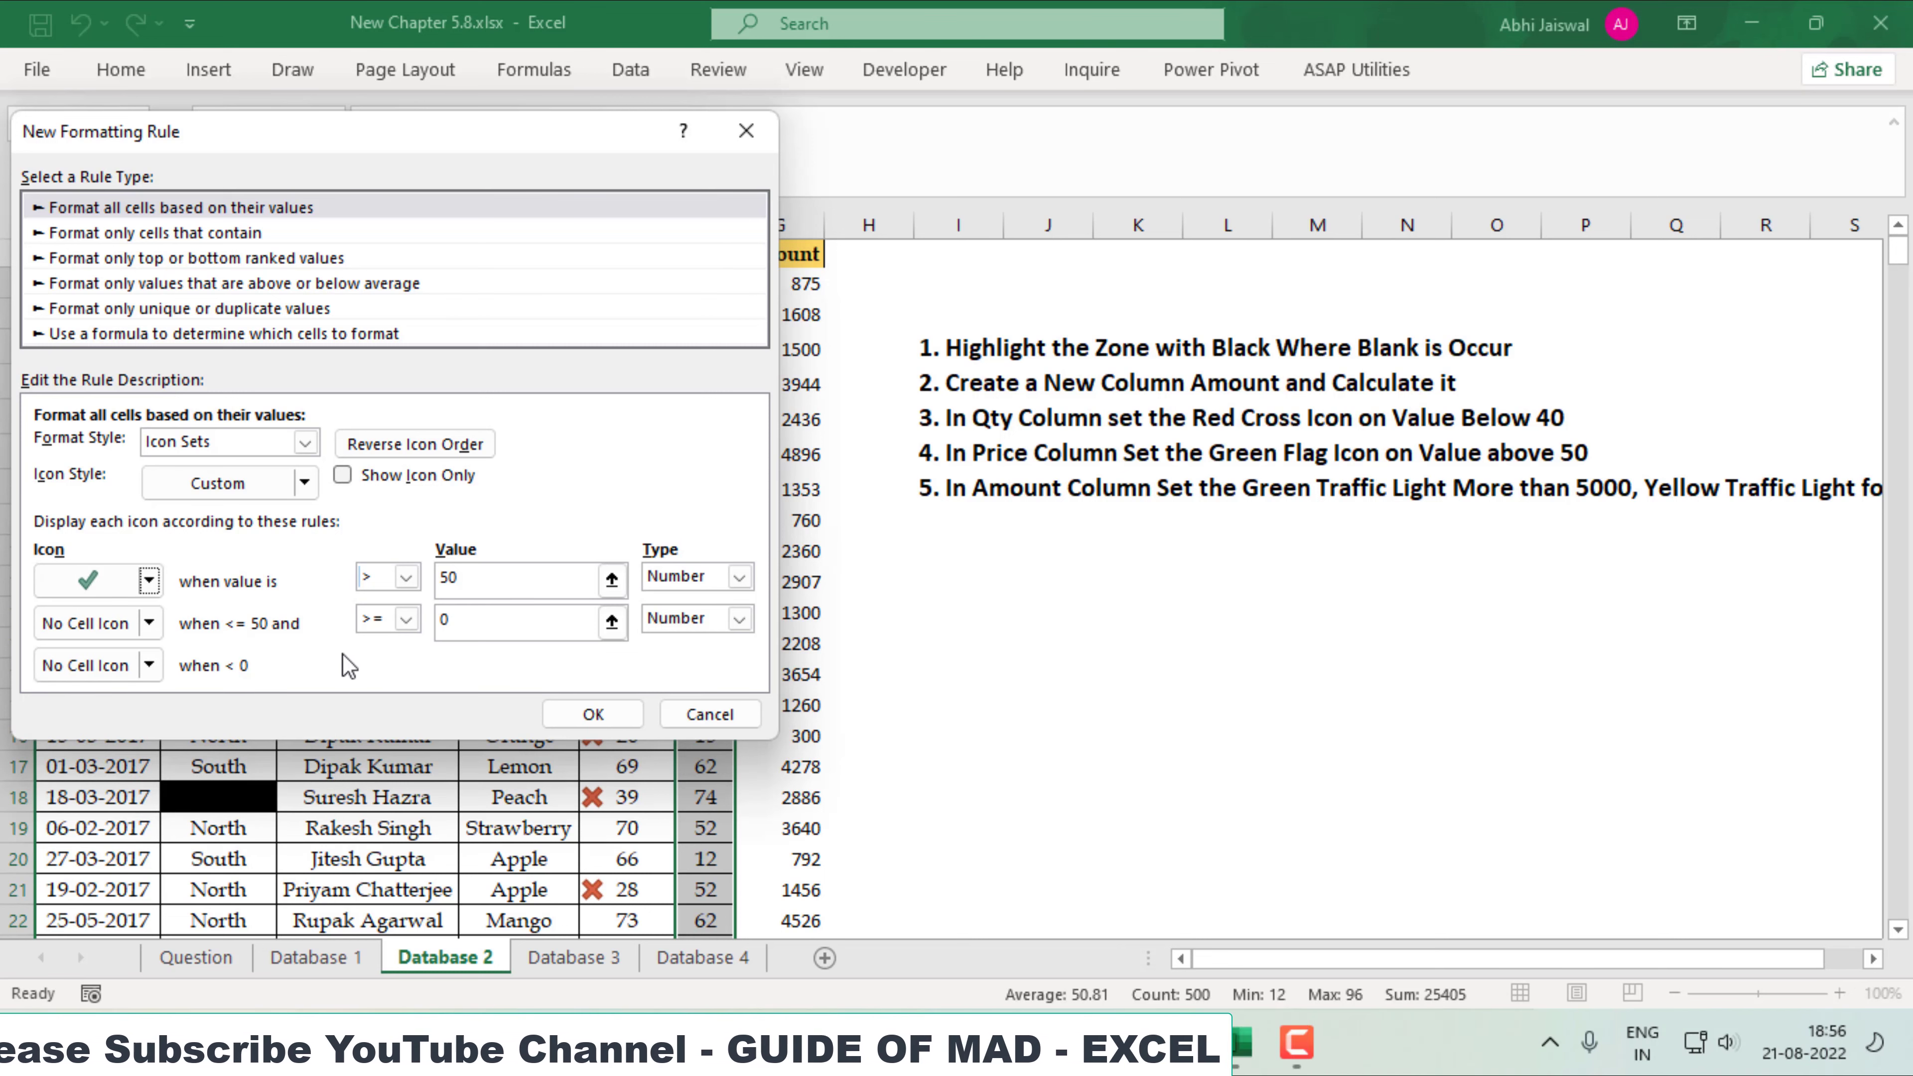
click(620, 715)
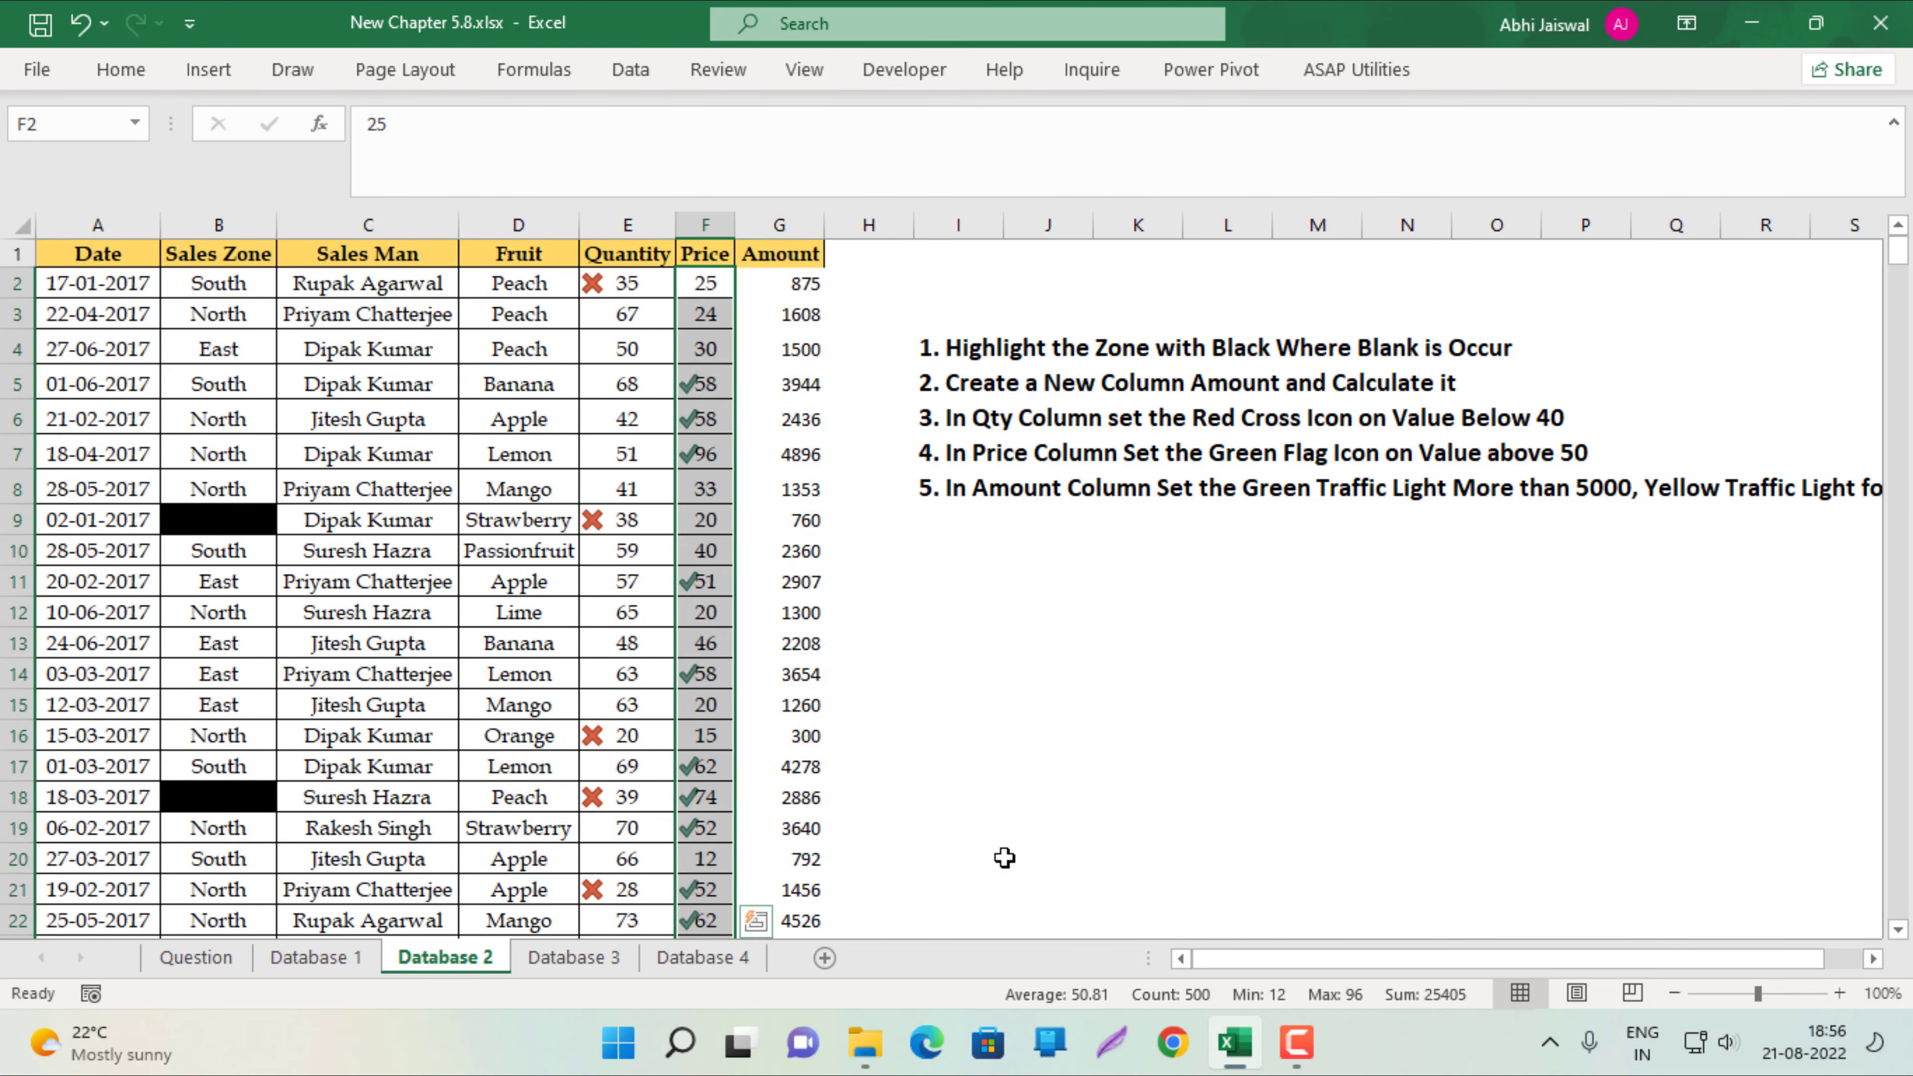
Select the Amount values from G2 down and open a new icon-set rule via More Rules.
drag(1254, 962, 1341, 959)
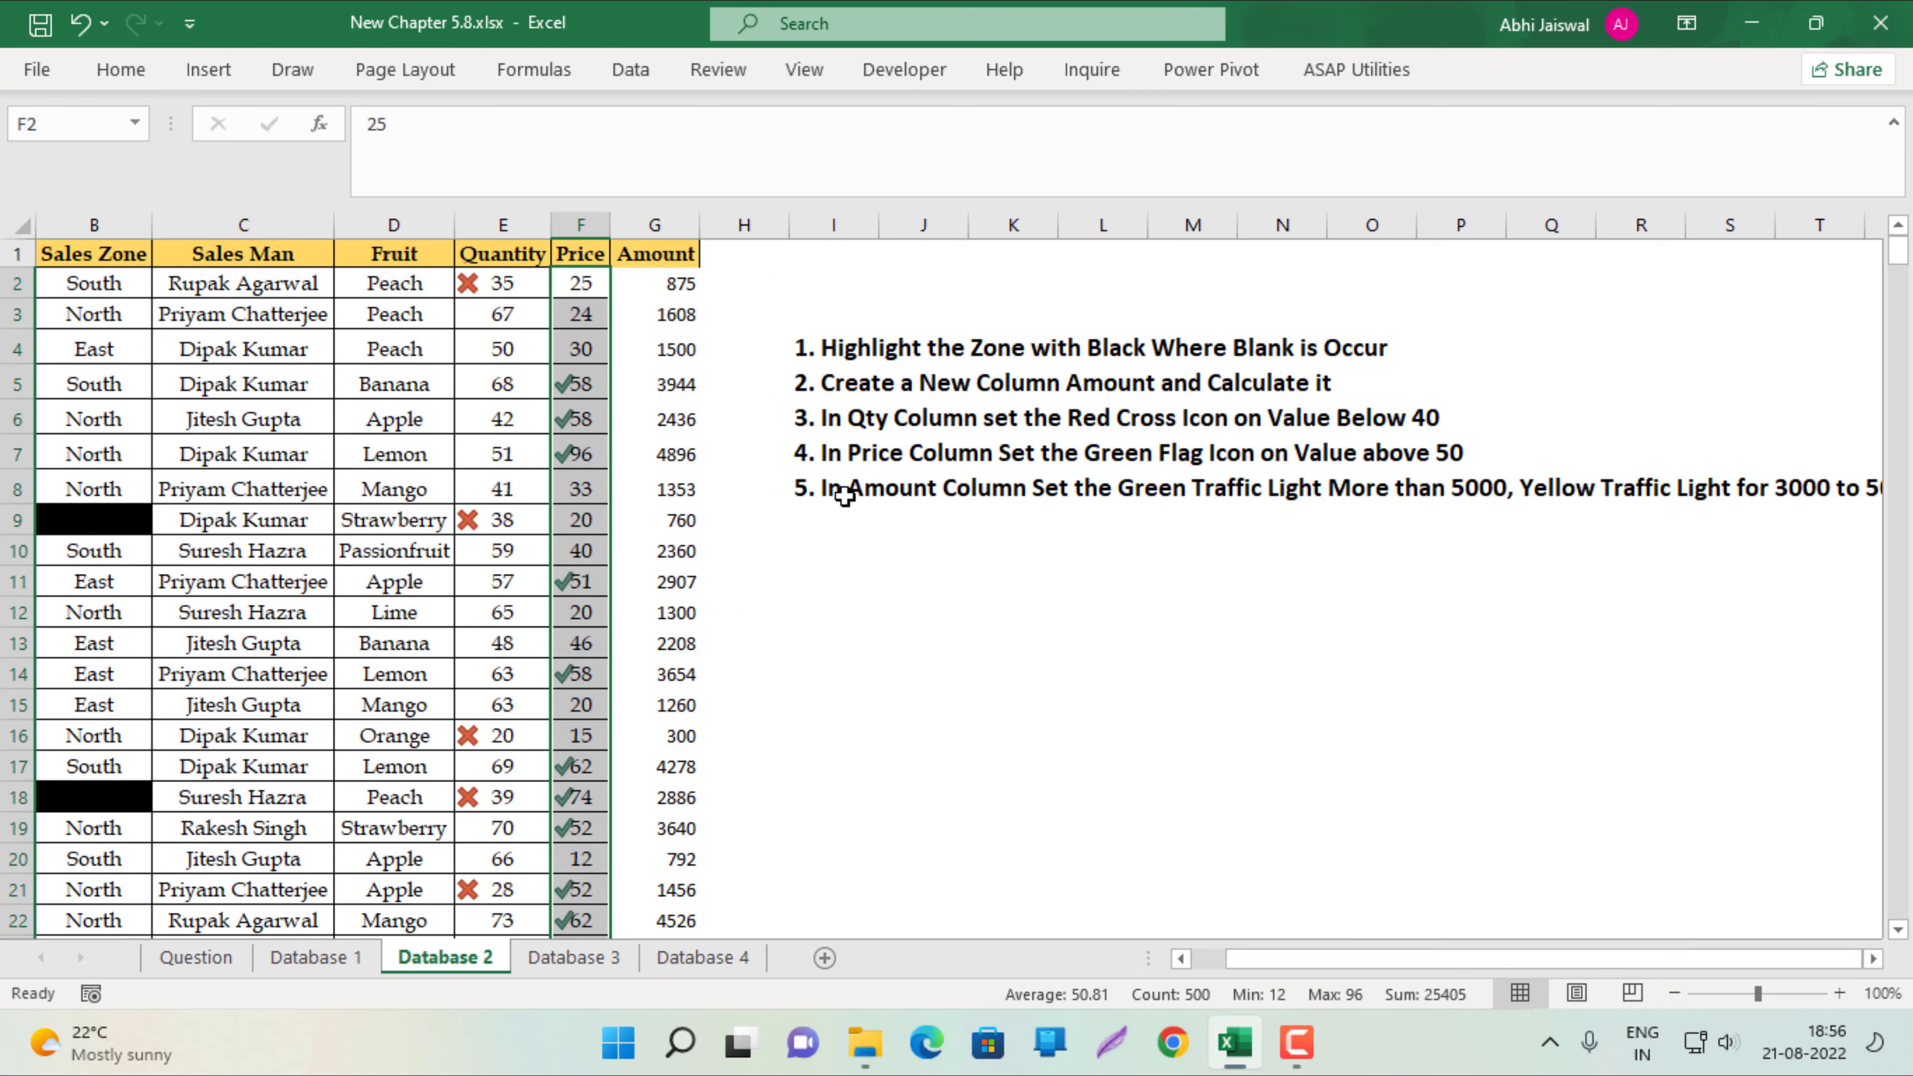
click(827, 487)
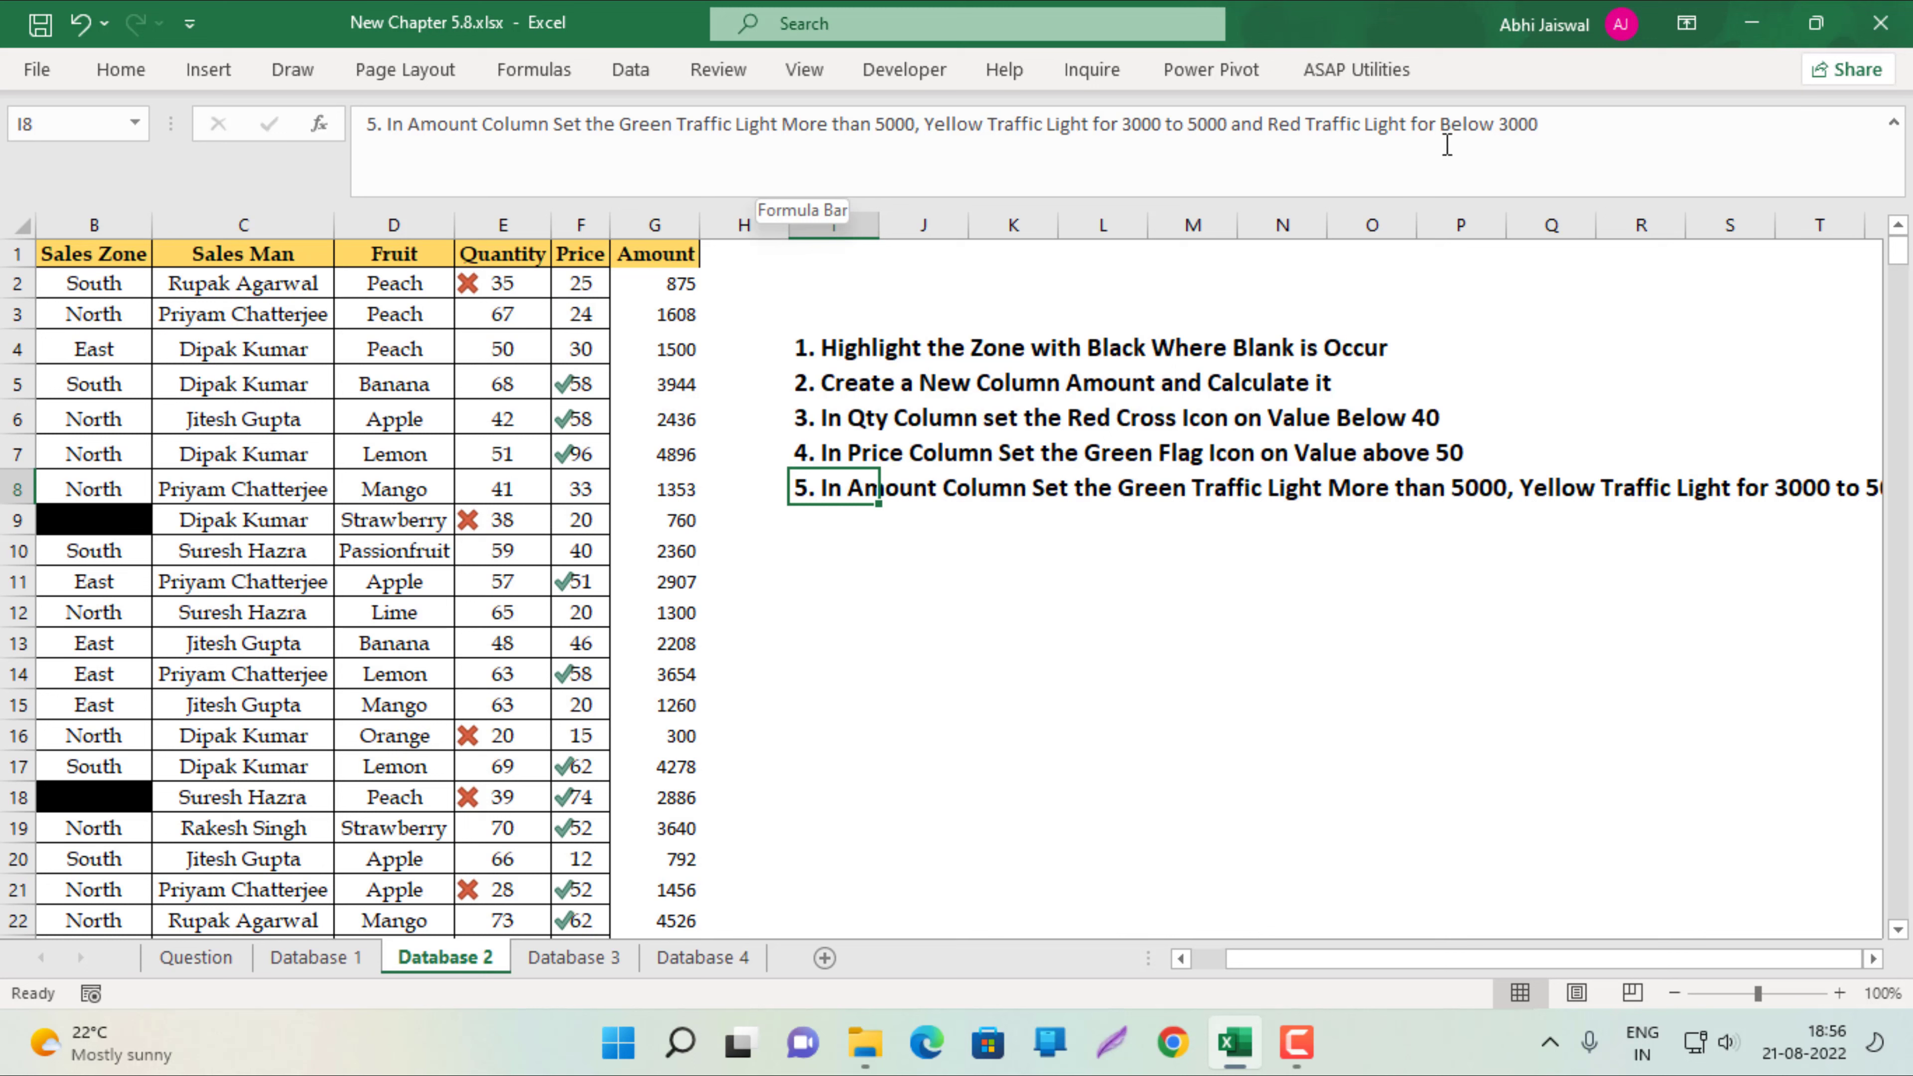
click(632, 287)
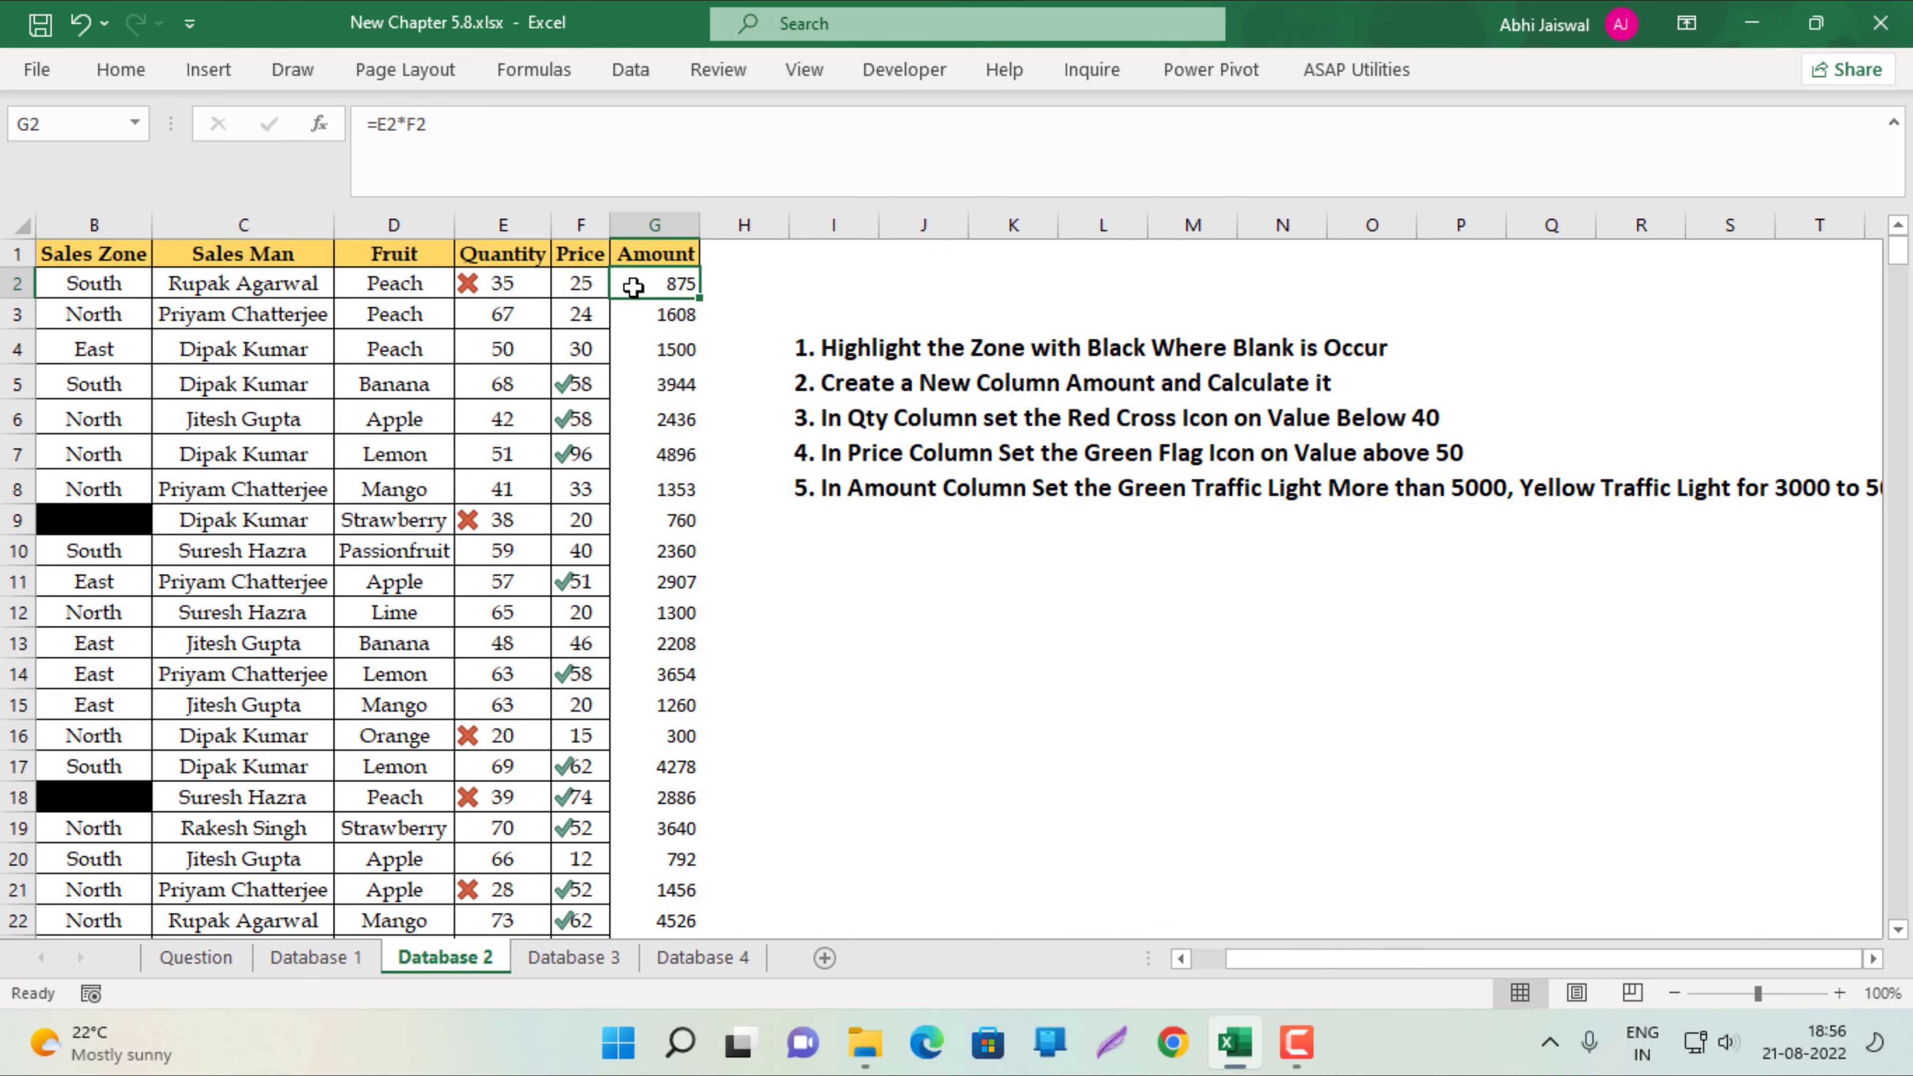
key(ctrl+shift+Down)
key(ctrl+BackSpace)
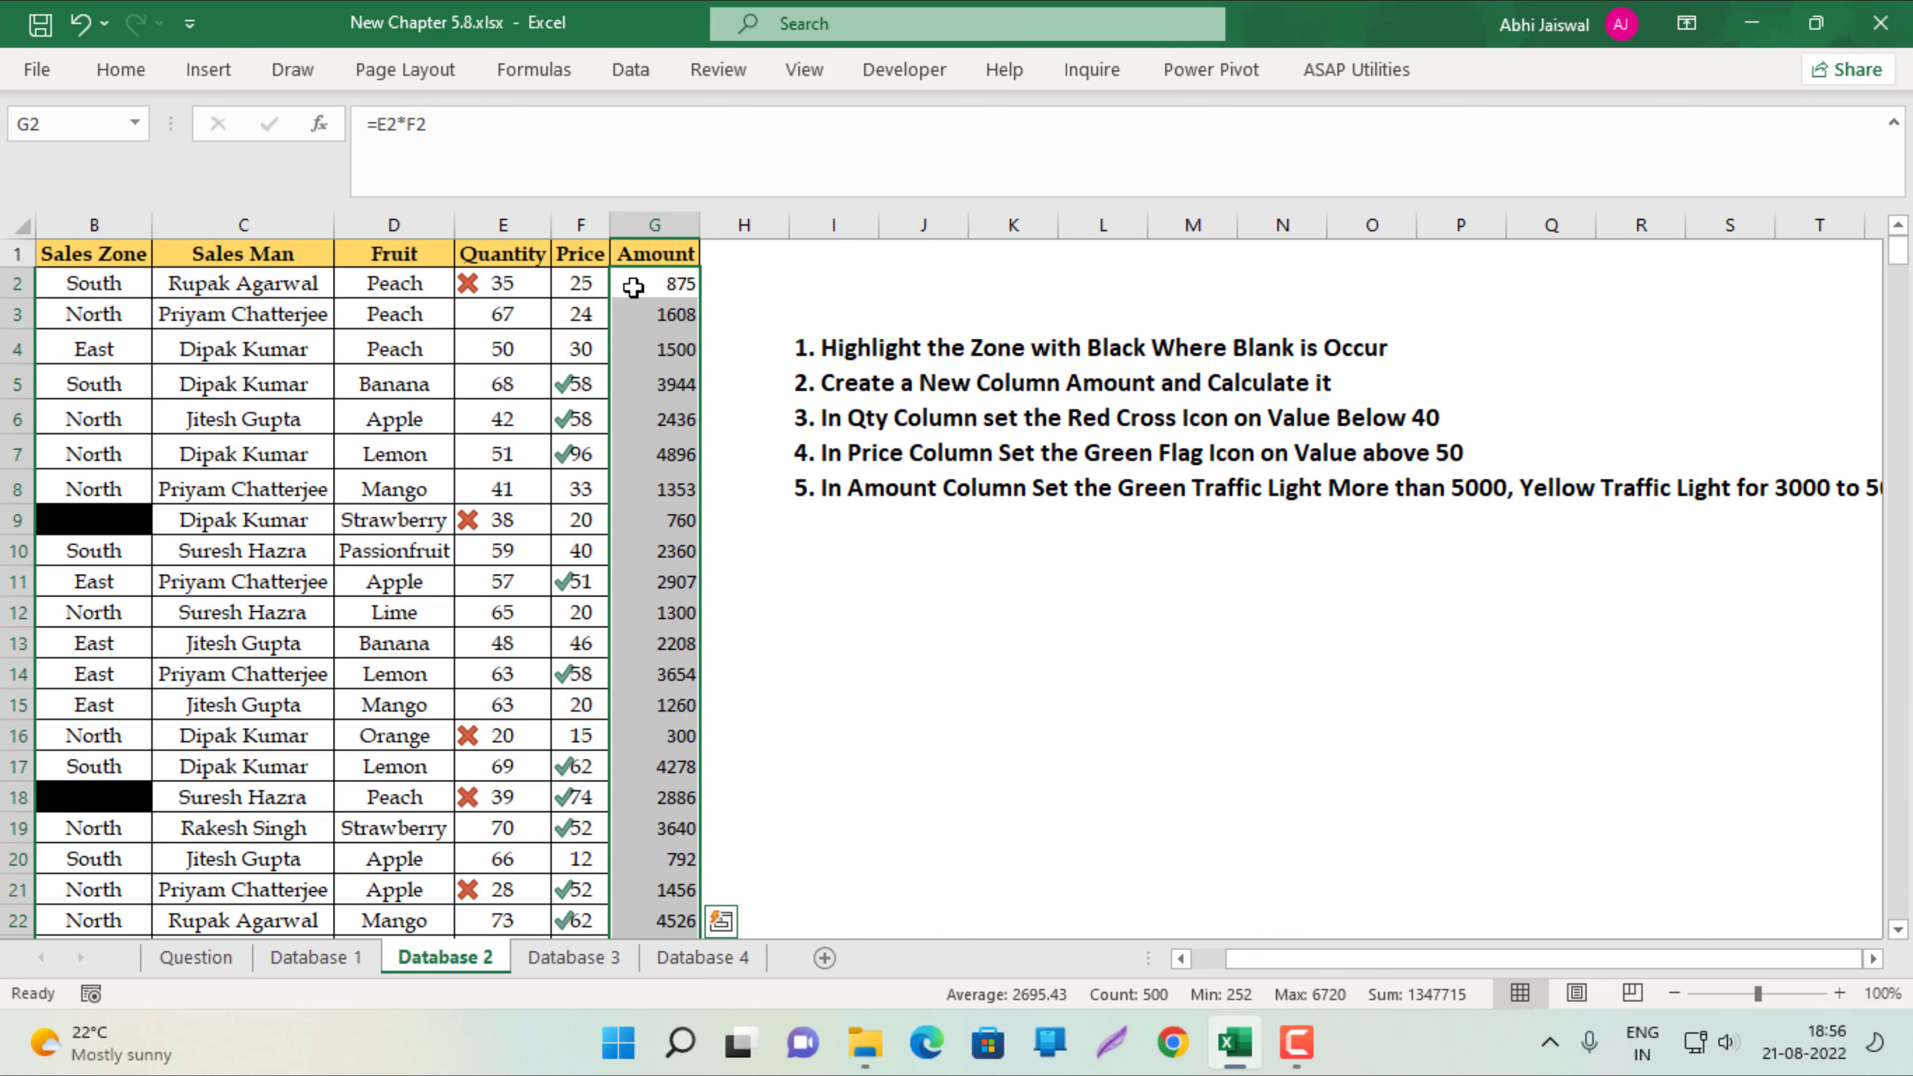
click(119, 69)
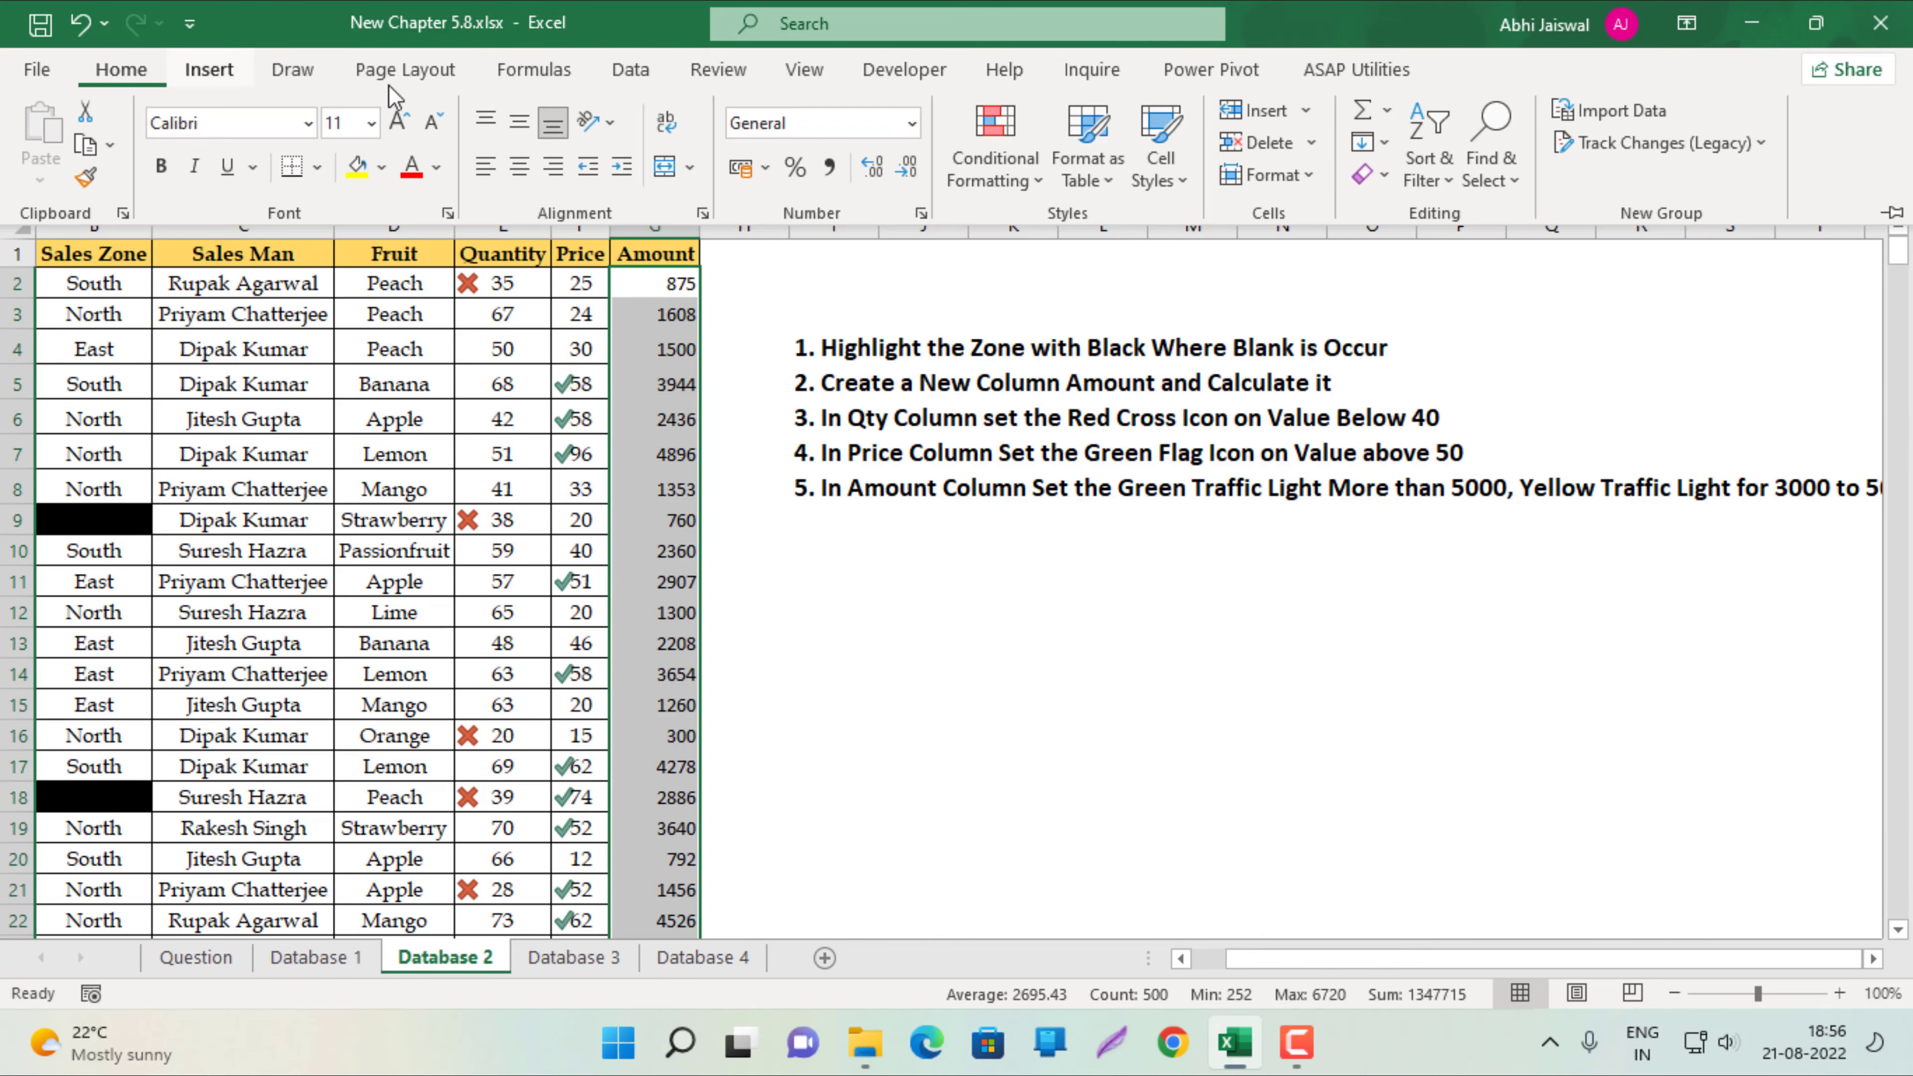
click(1047, 183)
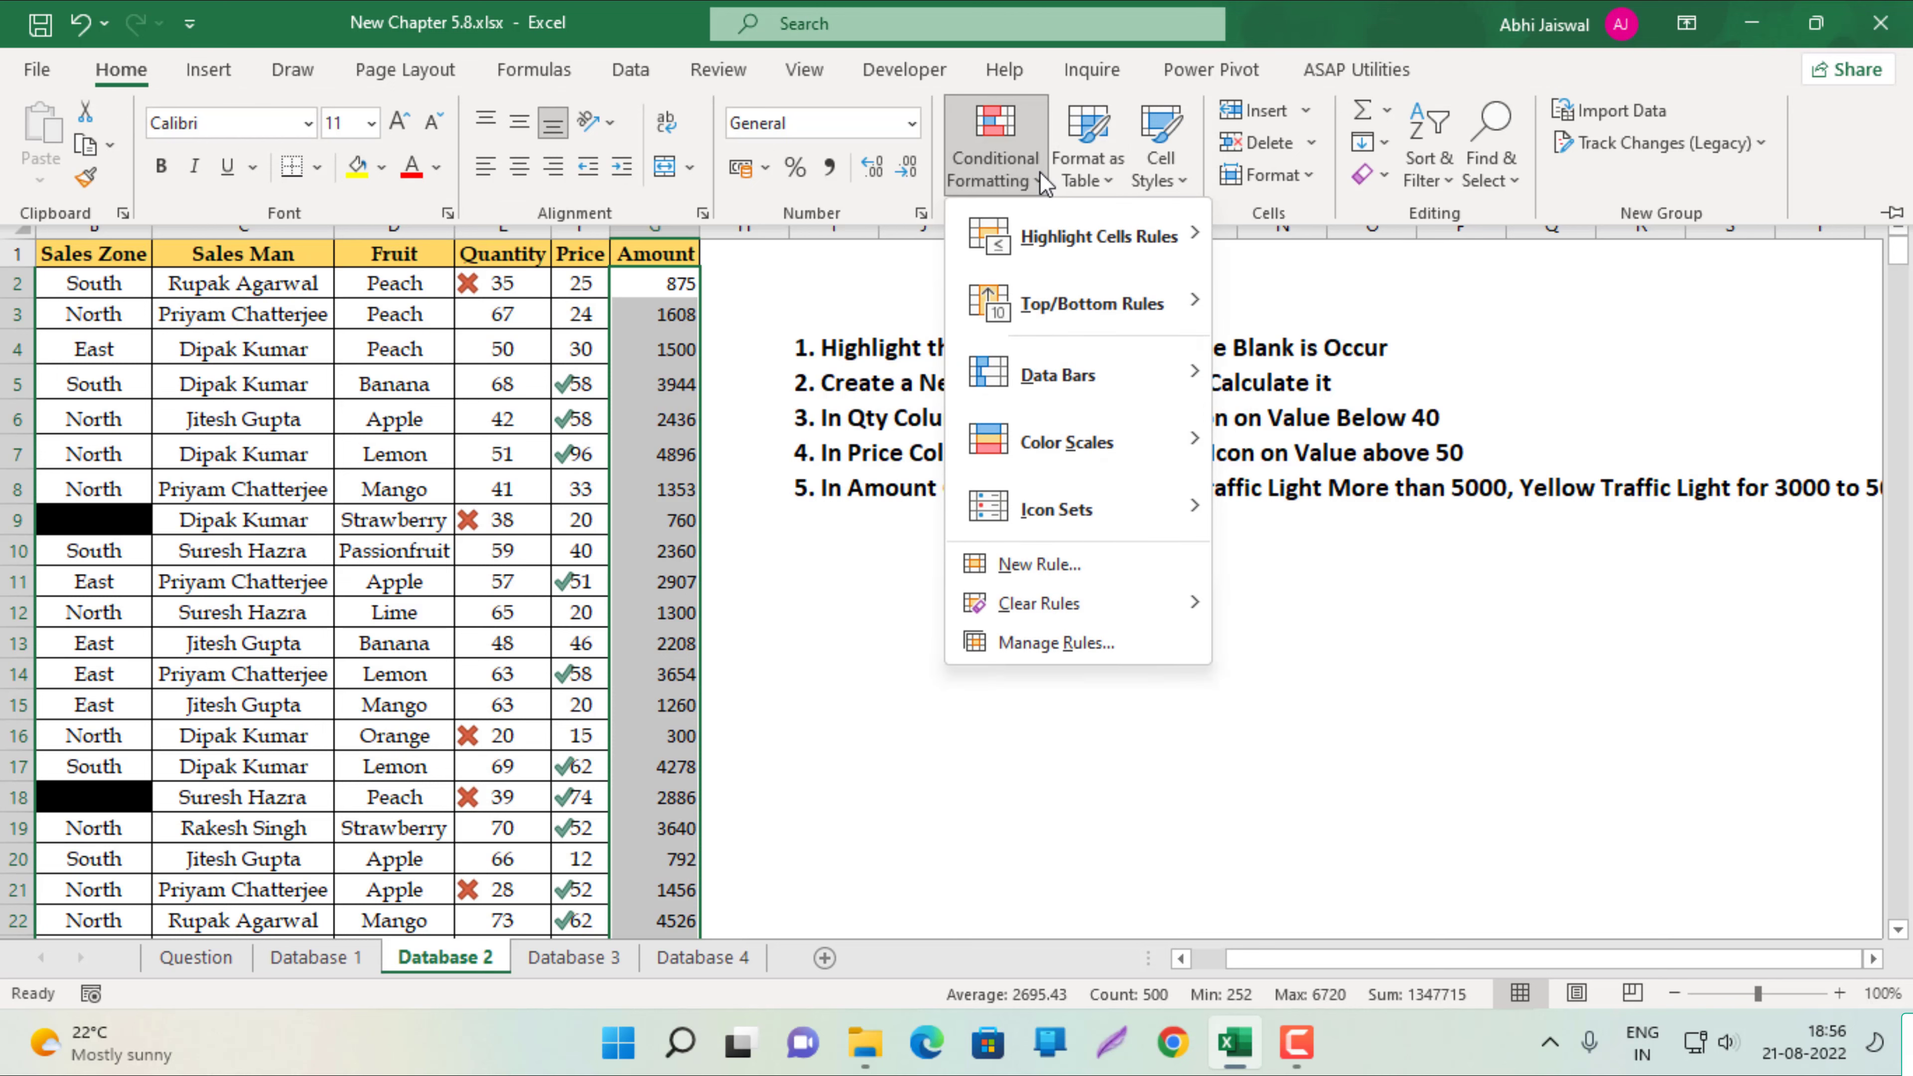
mouse_move(1076, 508)
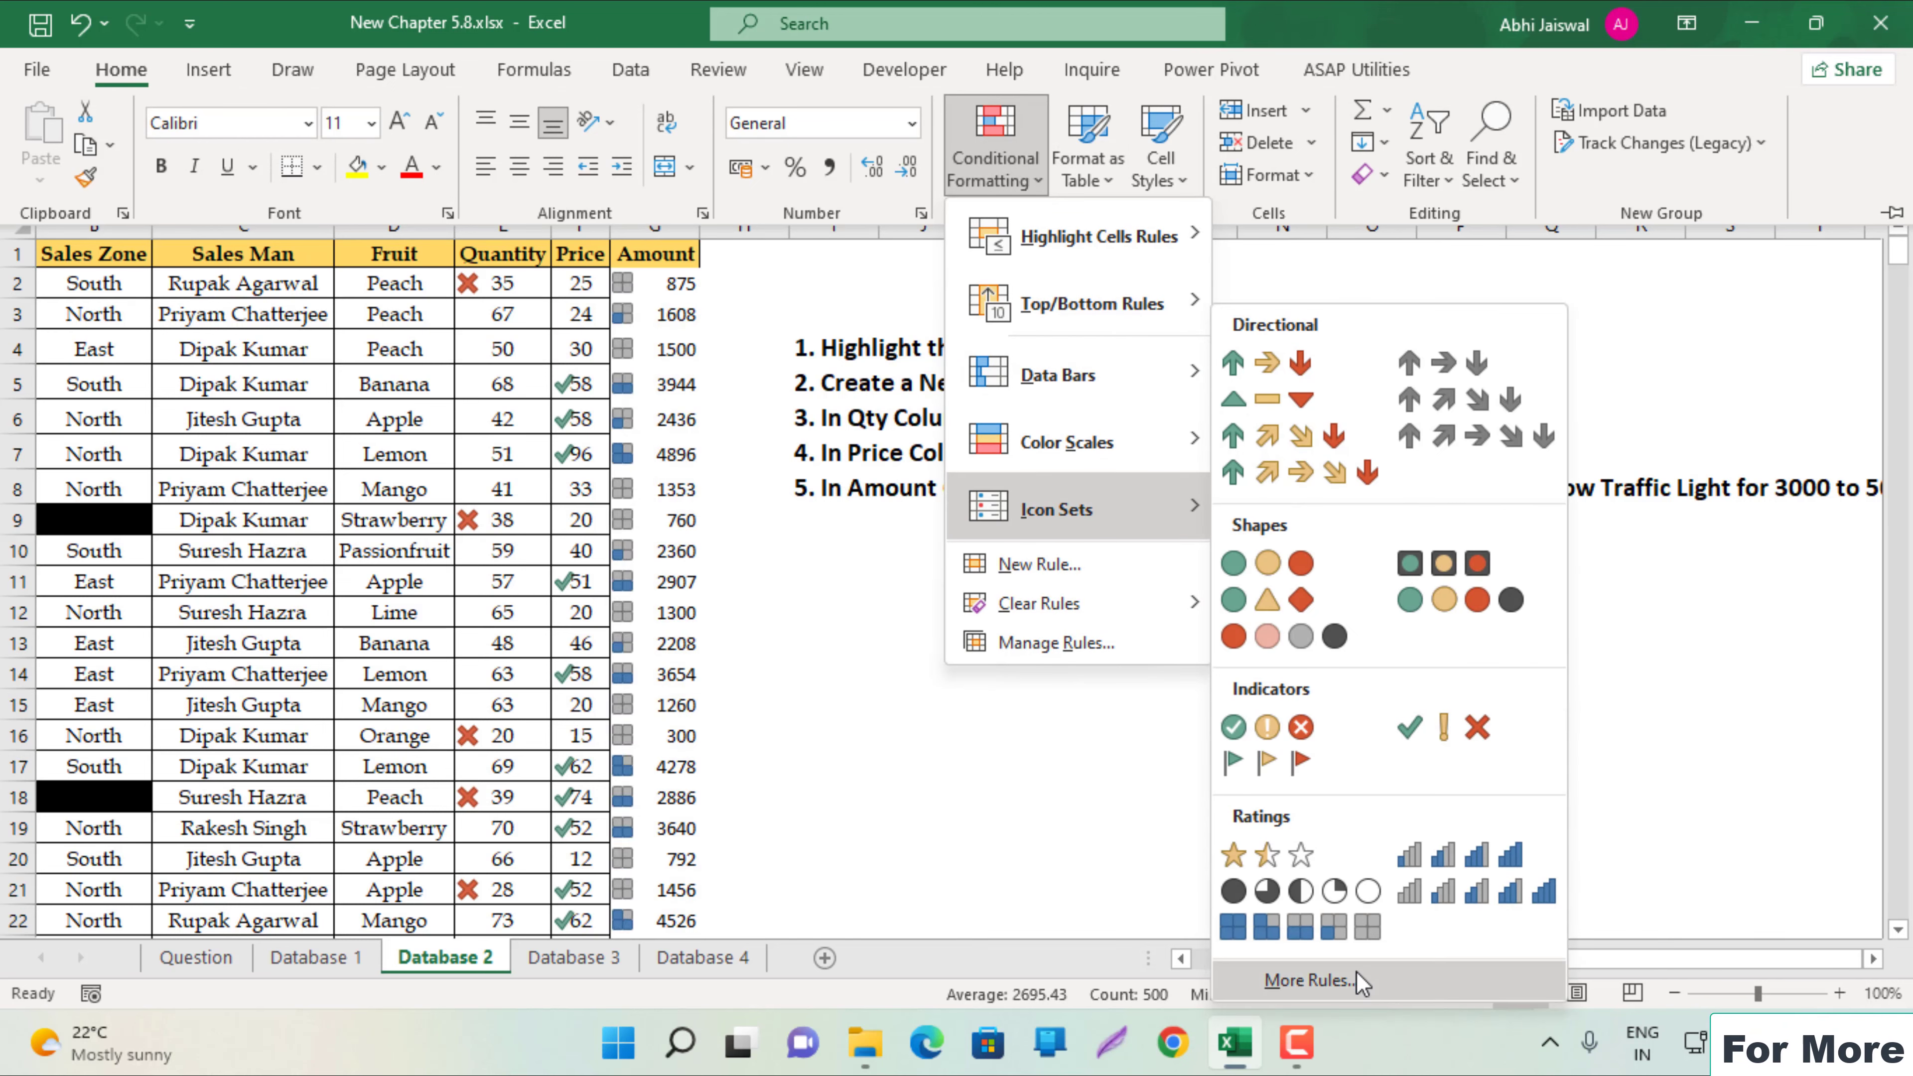
click(1334, 1032)
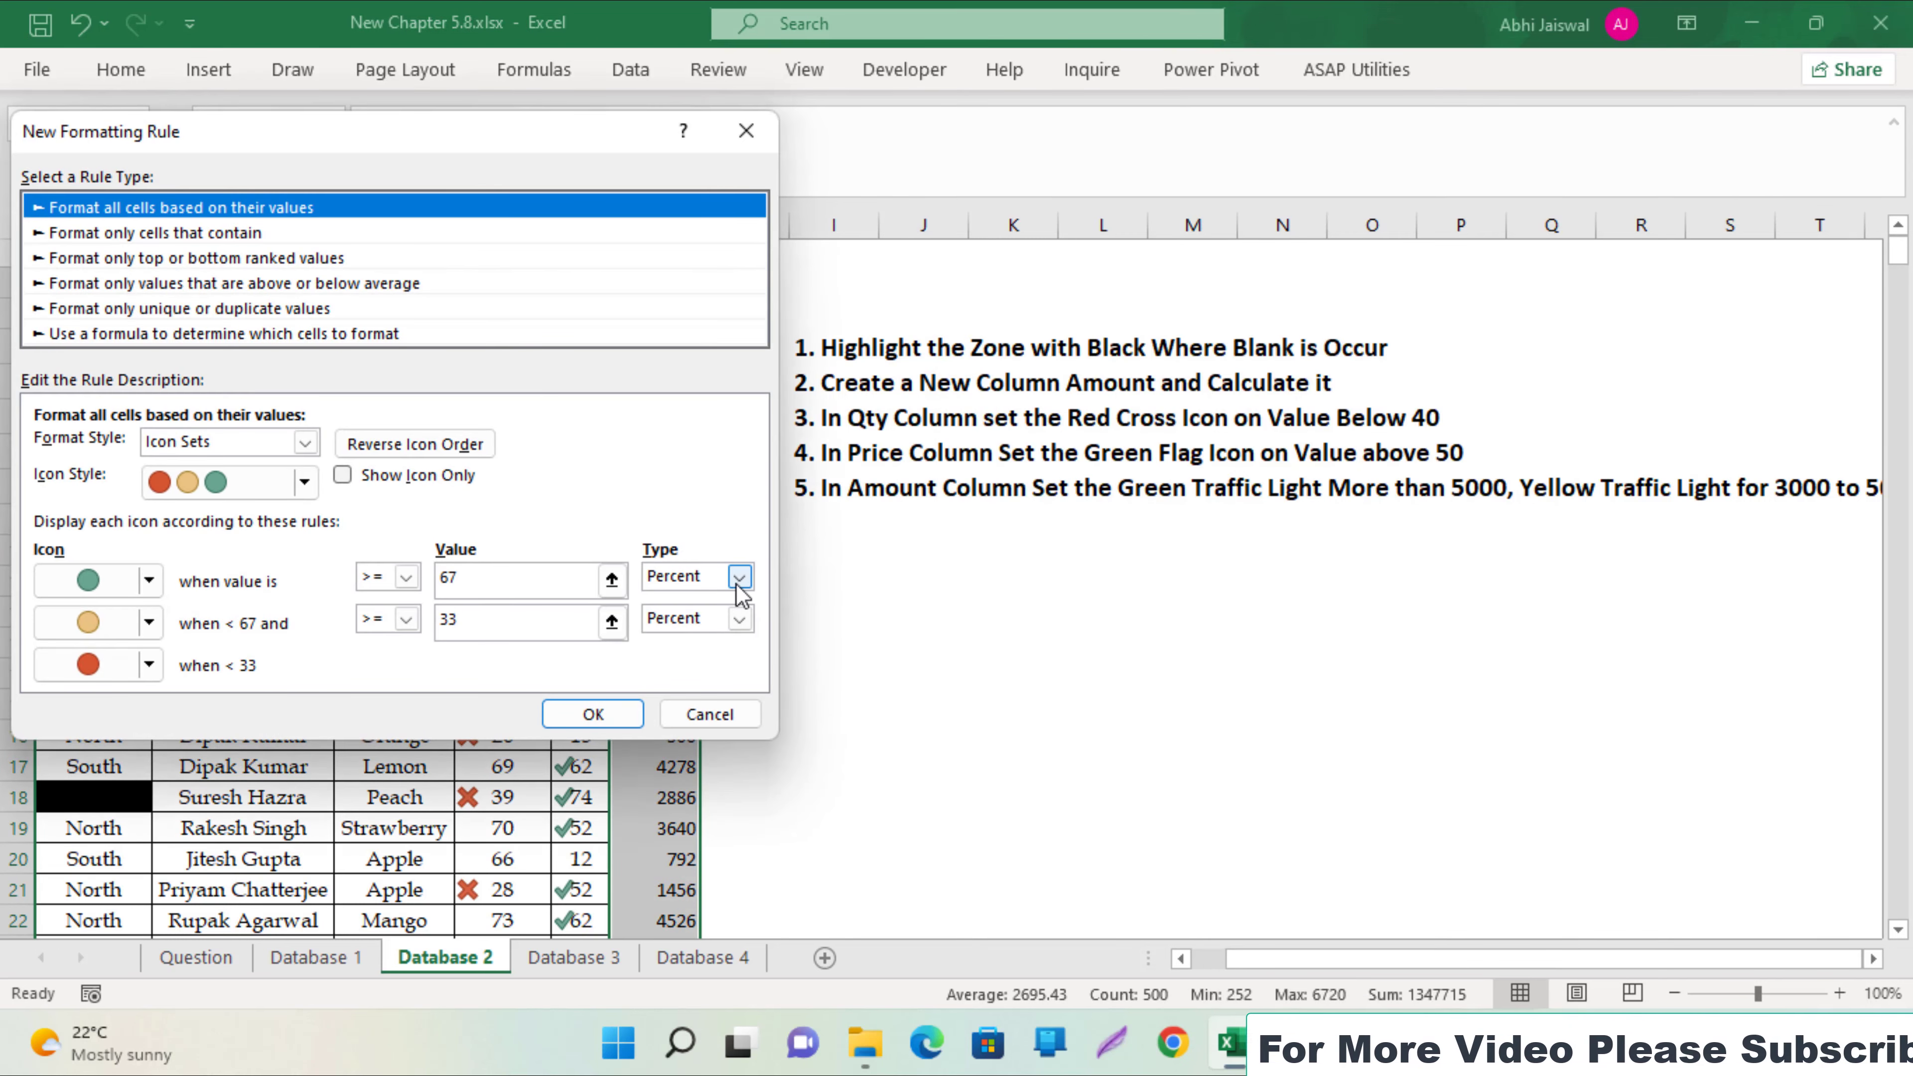
Set both thresholds to Number type, with 5000 on top and 3000 in the middle.
click(739, 576)
click(682, 600)
click(739, 619)
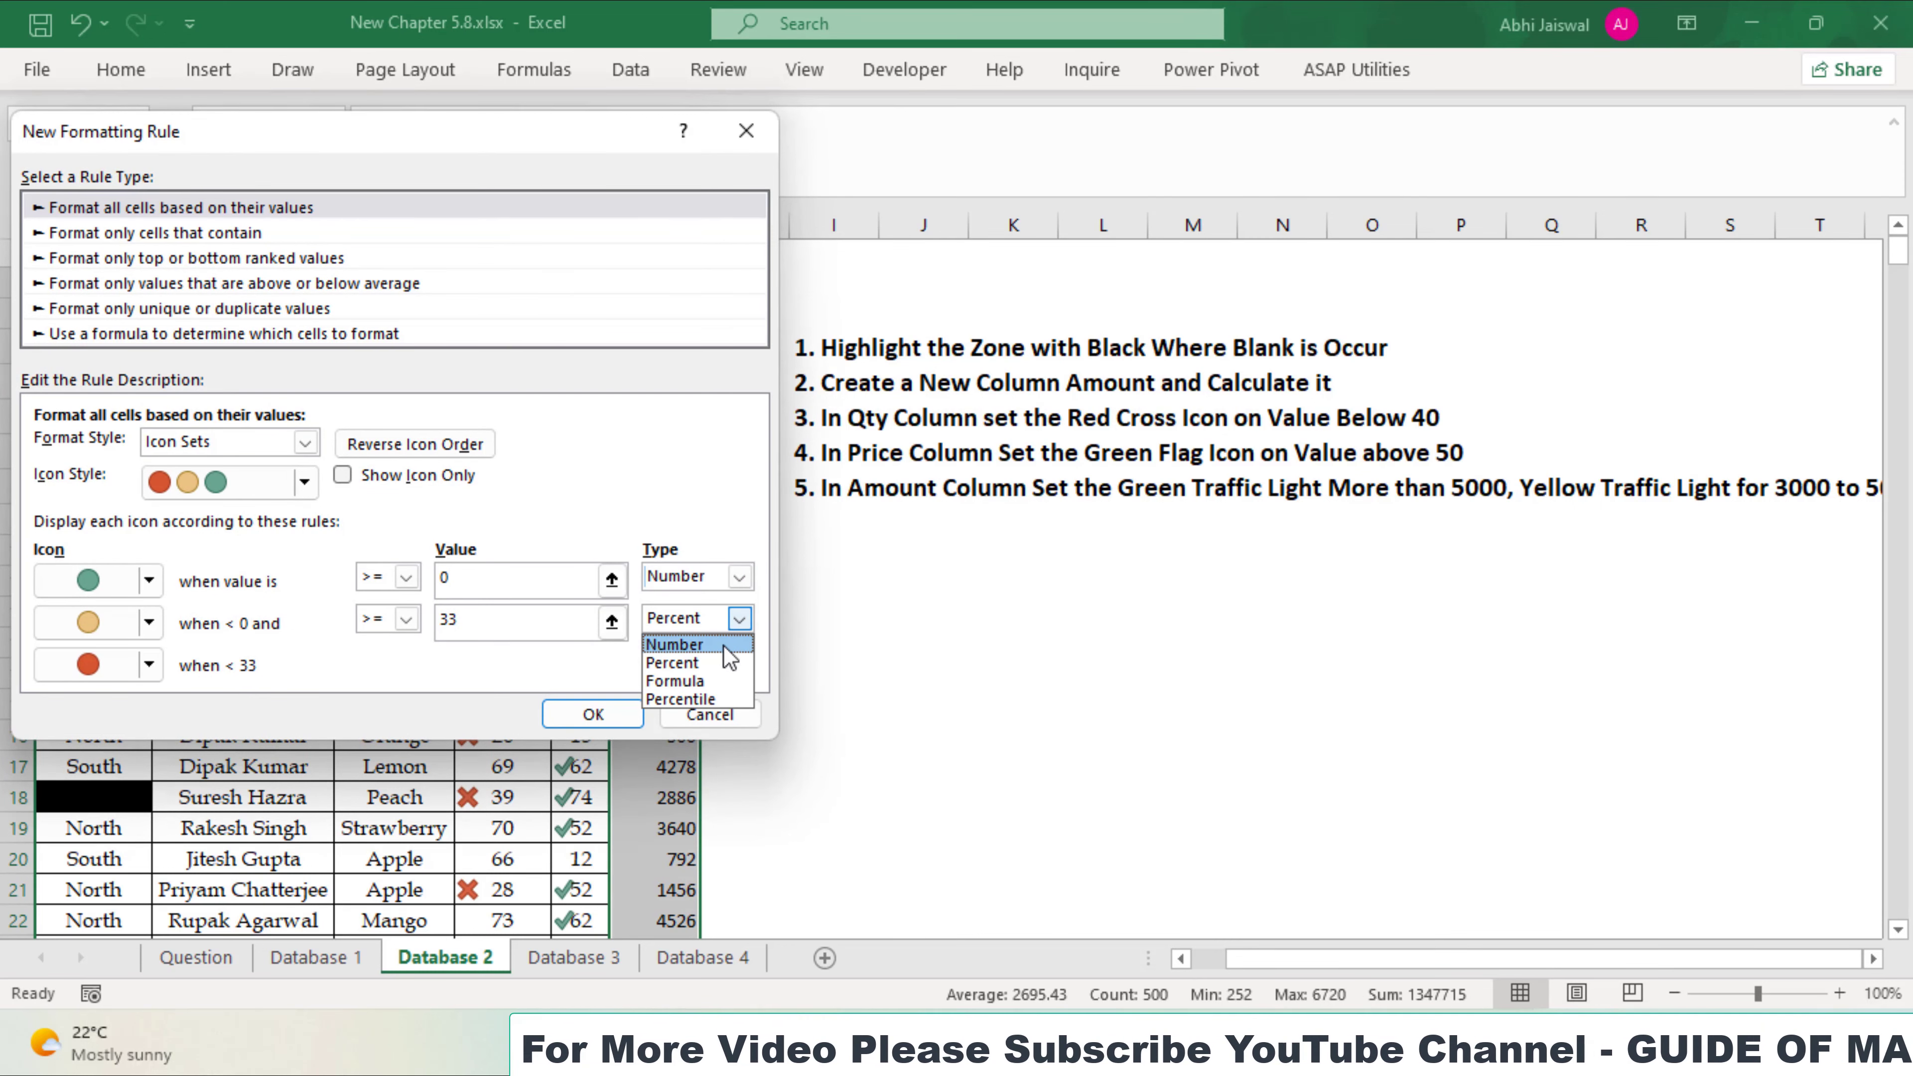
click(681, 642)
click(544, 580)
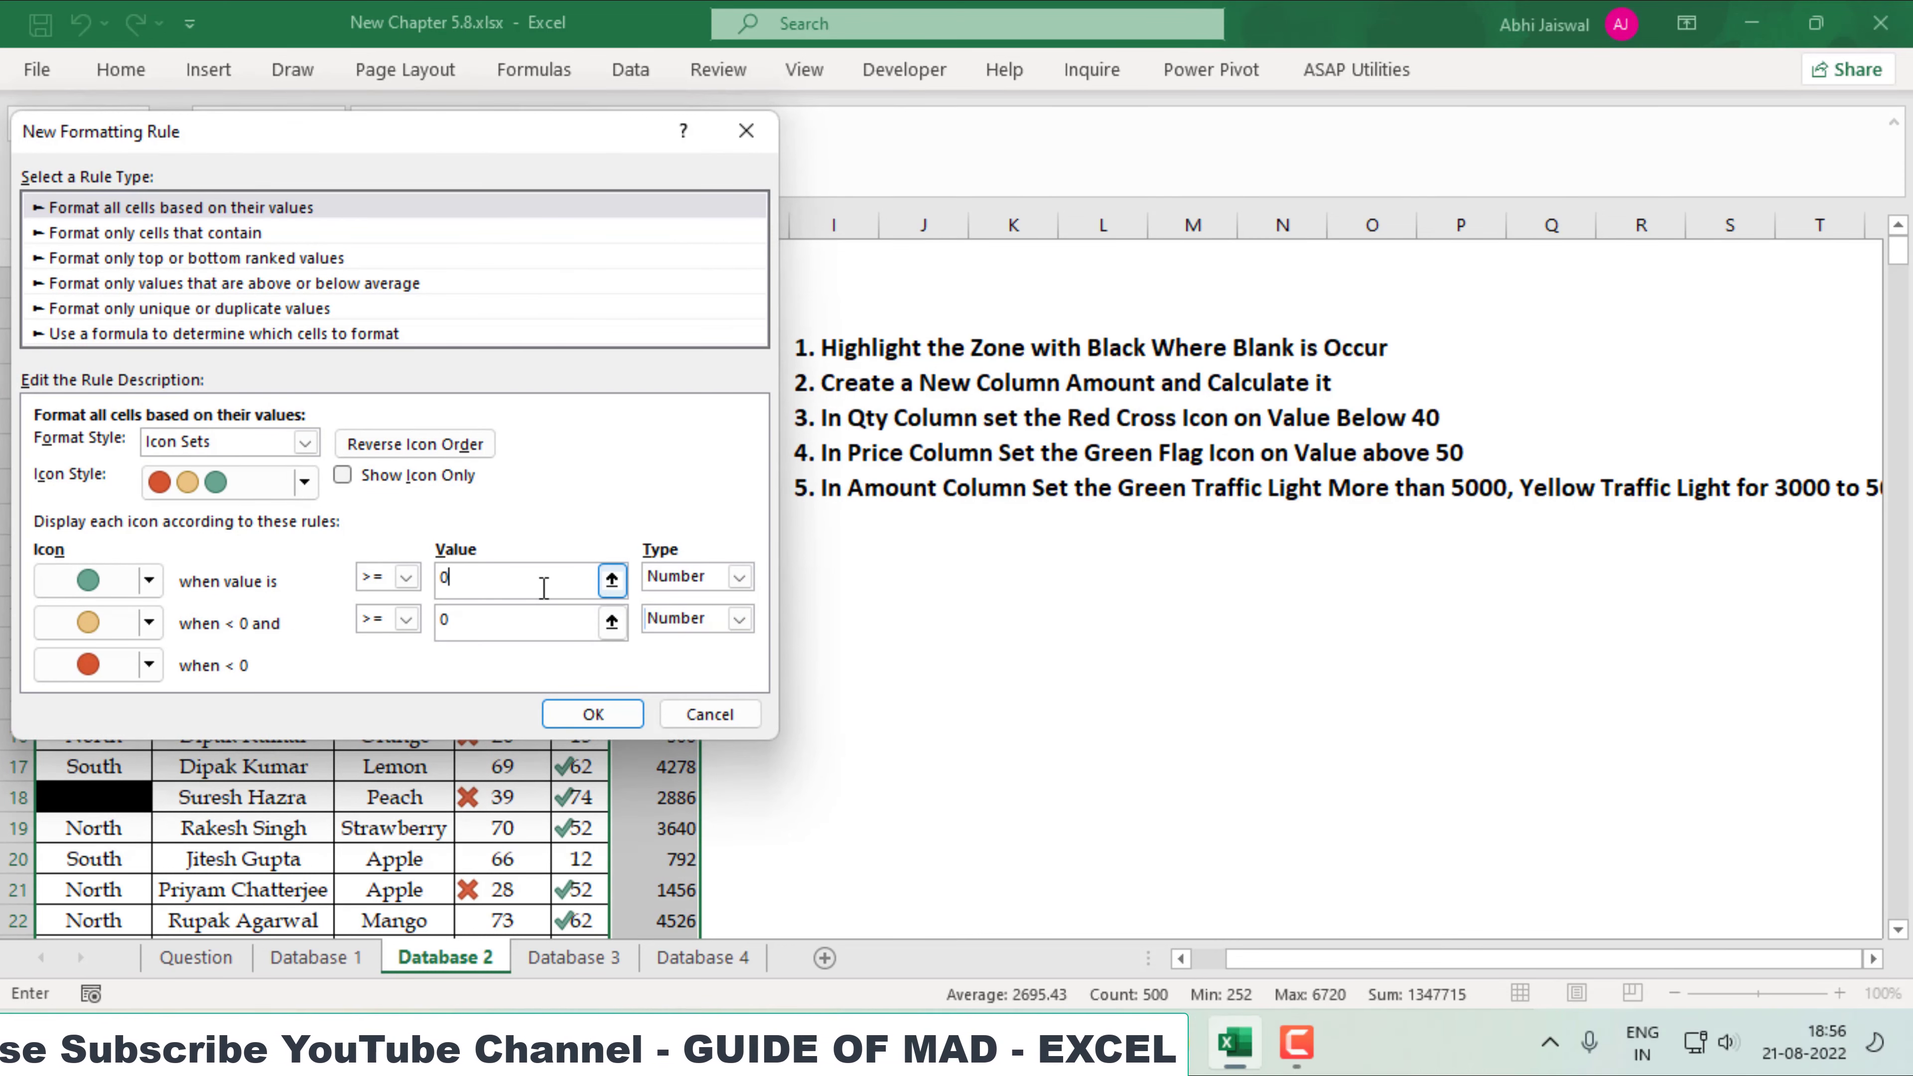
key(BackSpace)
text(5000)
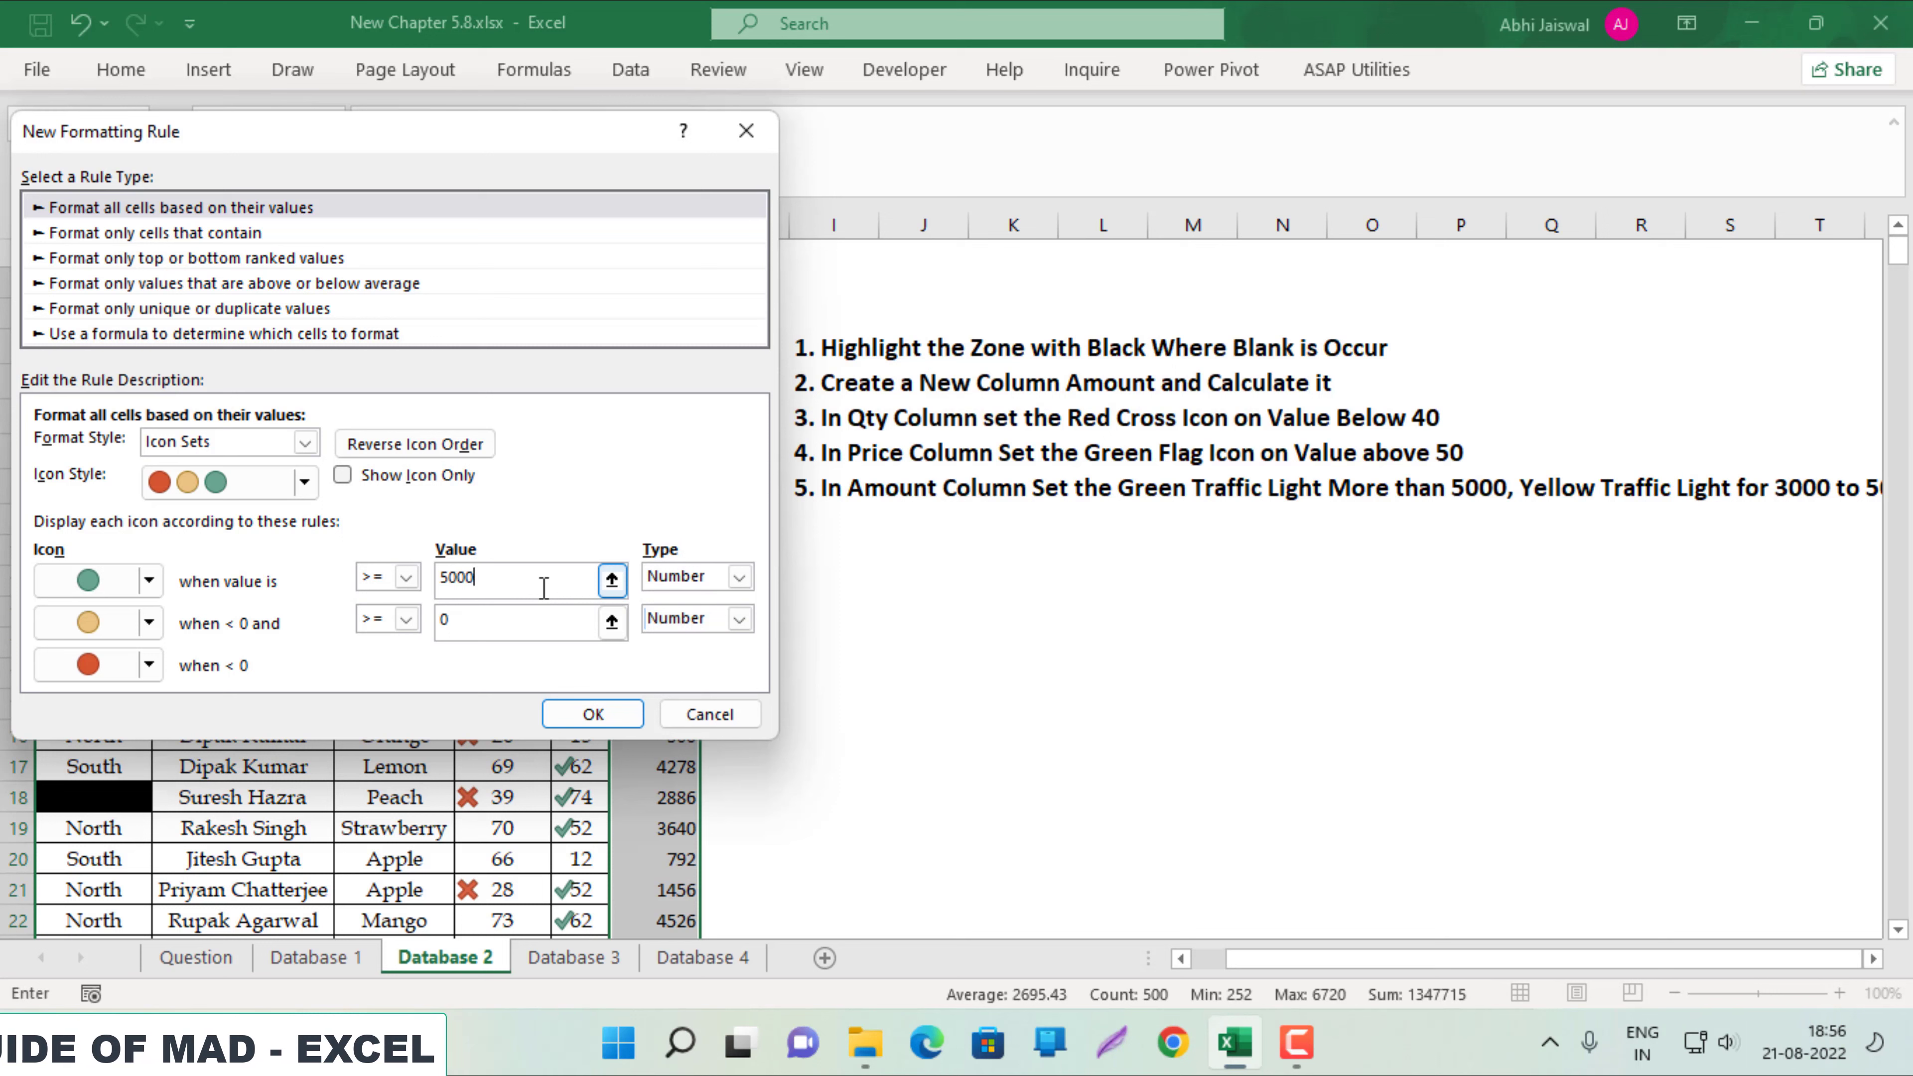
click(531, 626)
text(3000)
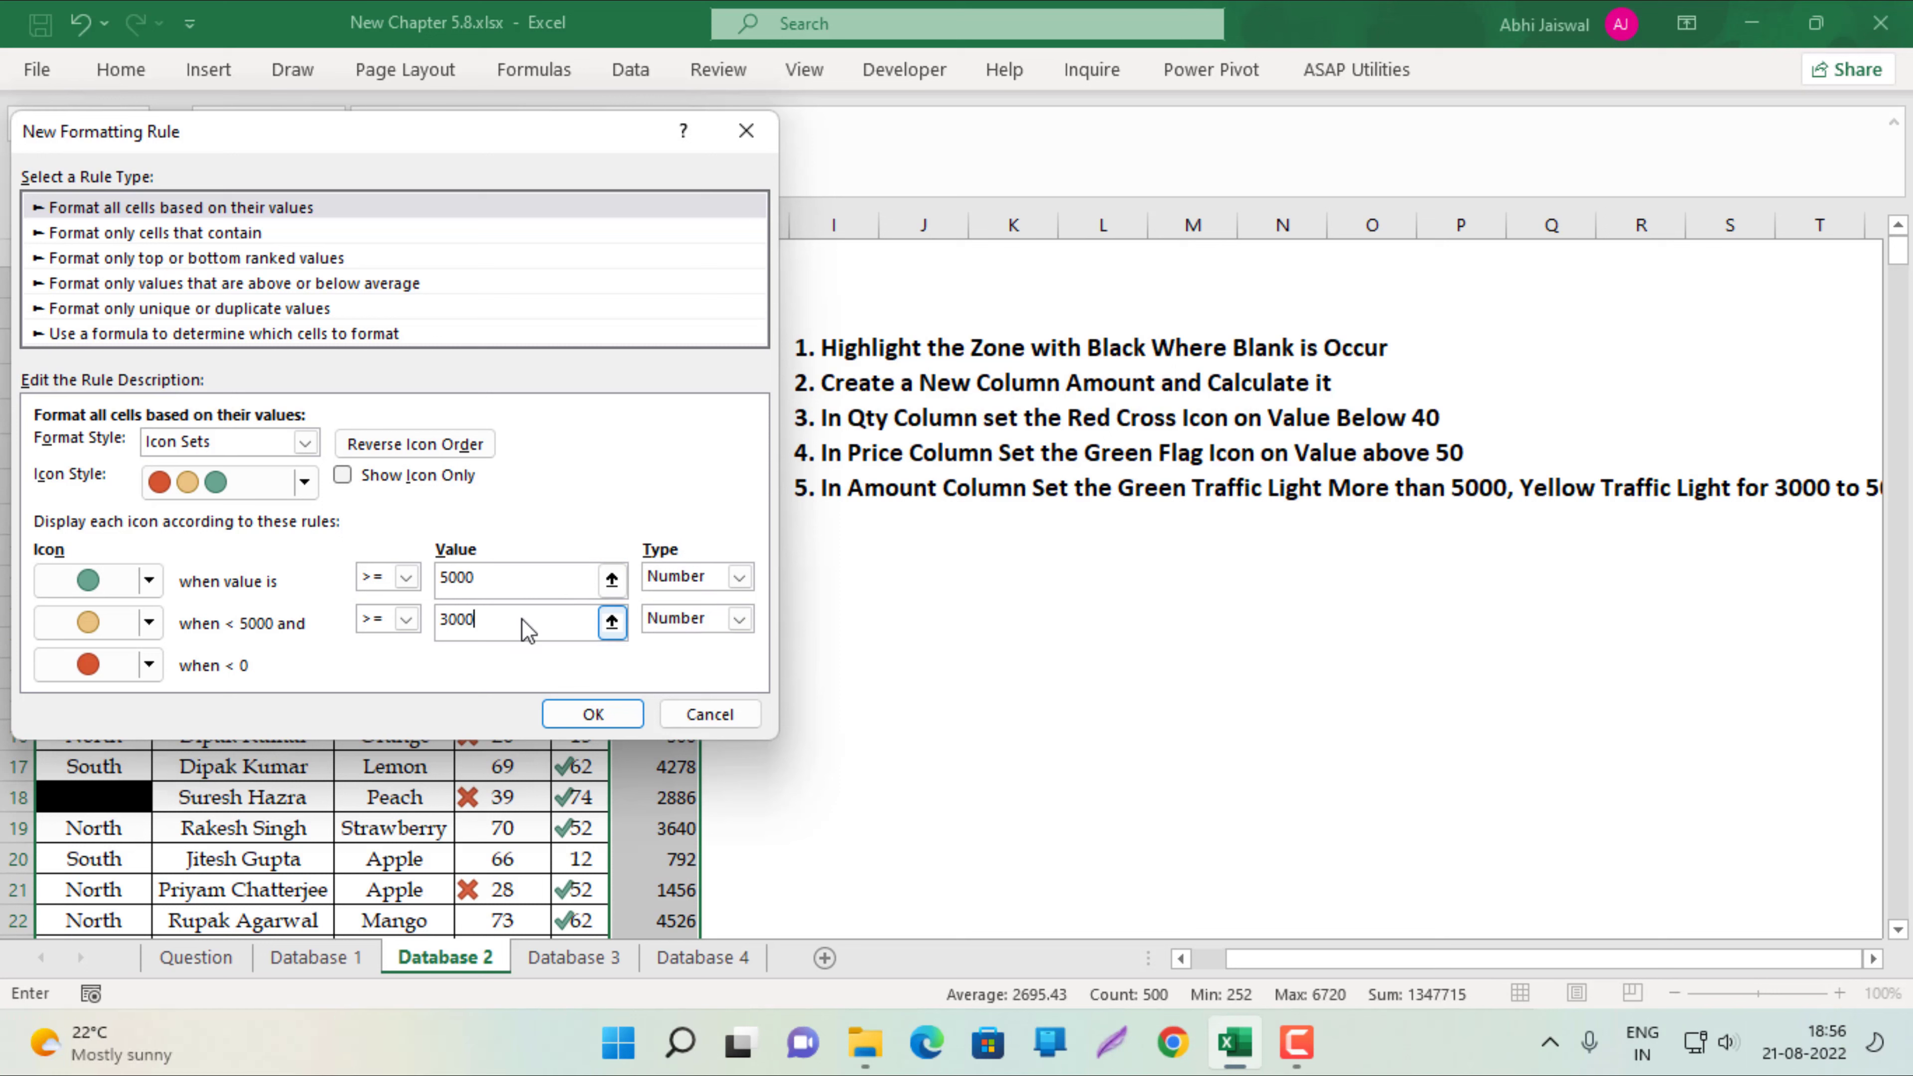
Assign green, yellow and red traffic lights to the three ranges and apply the rule.
click(150, 580)
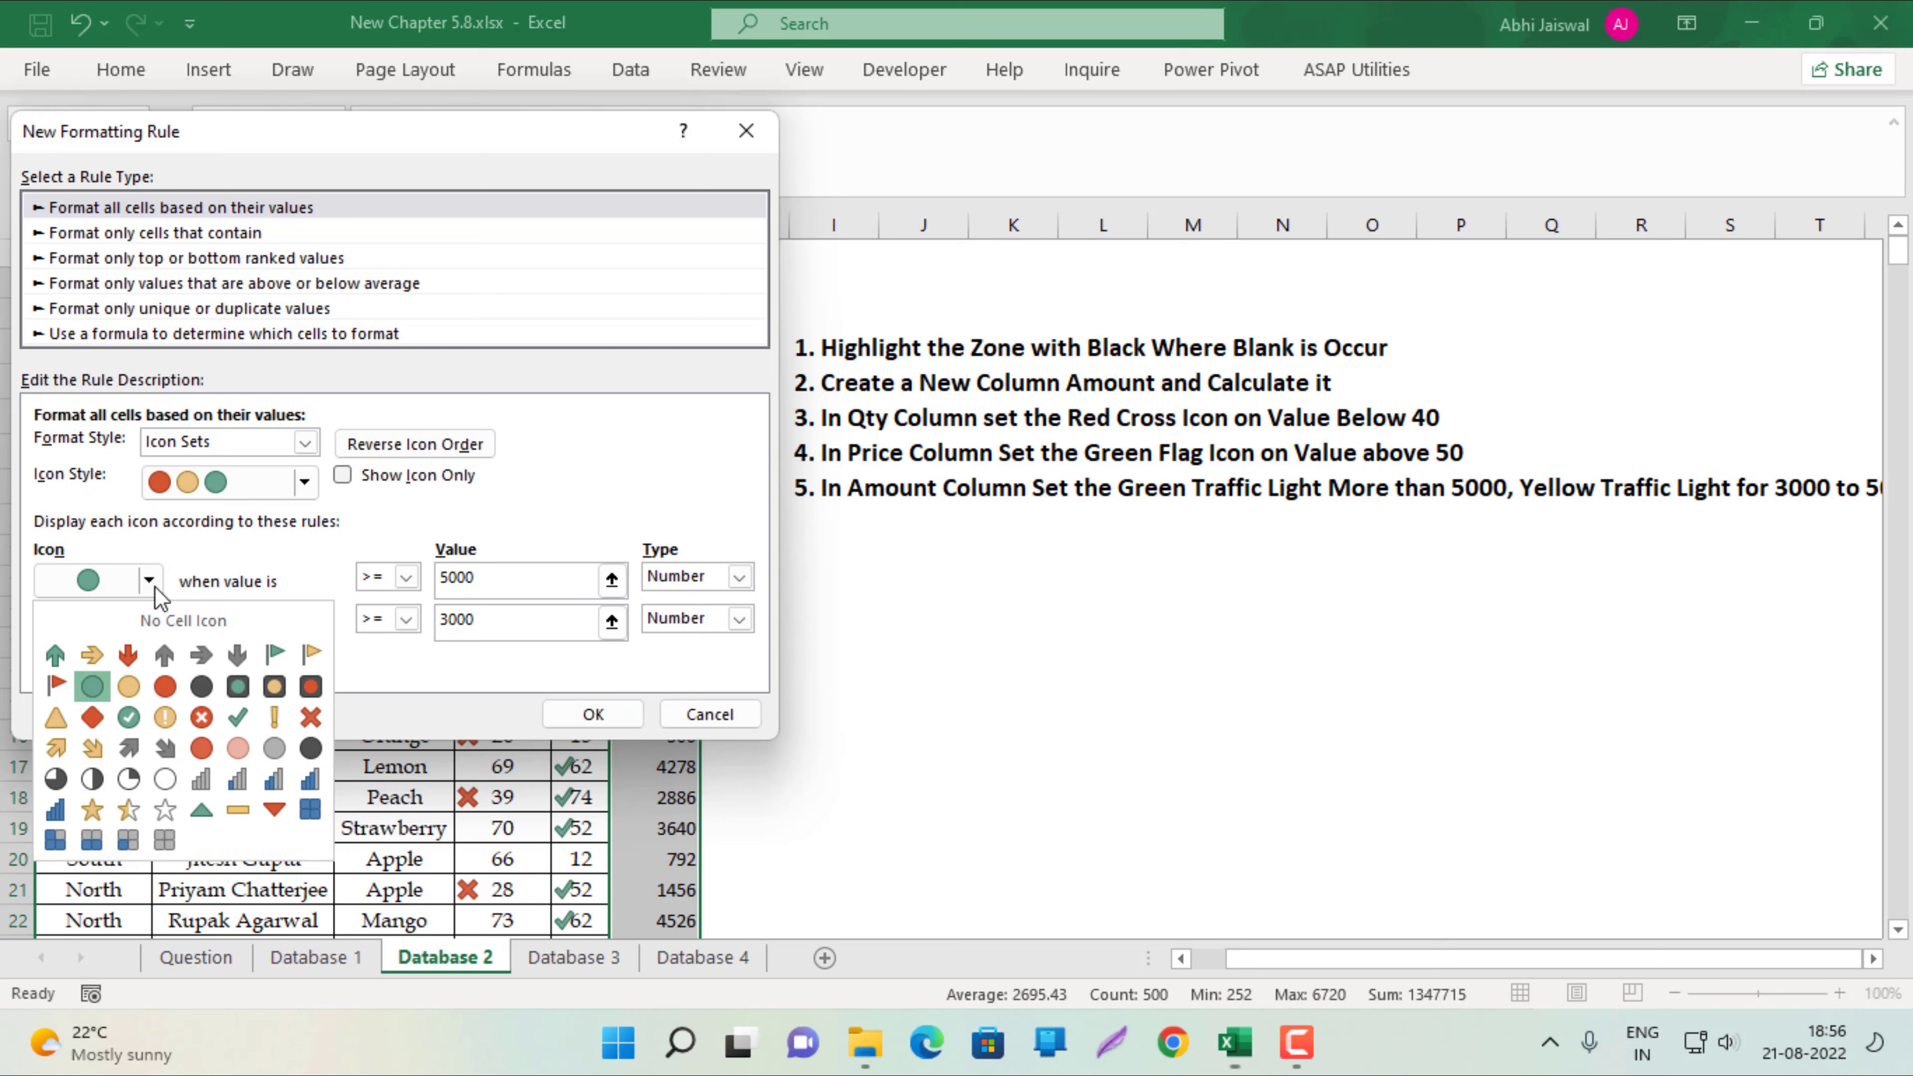
click(240, 687)
click(150, 622)
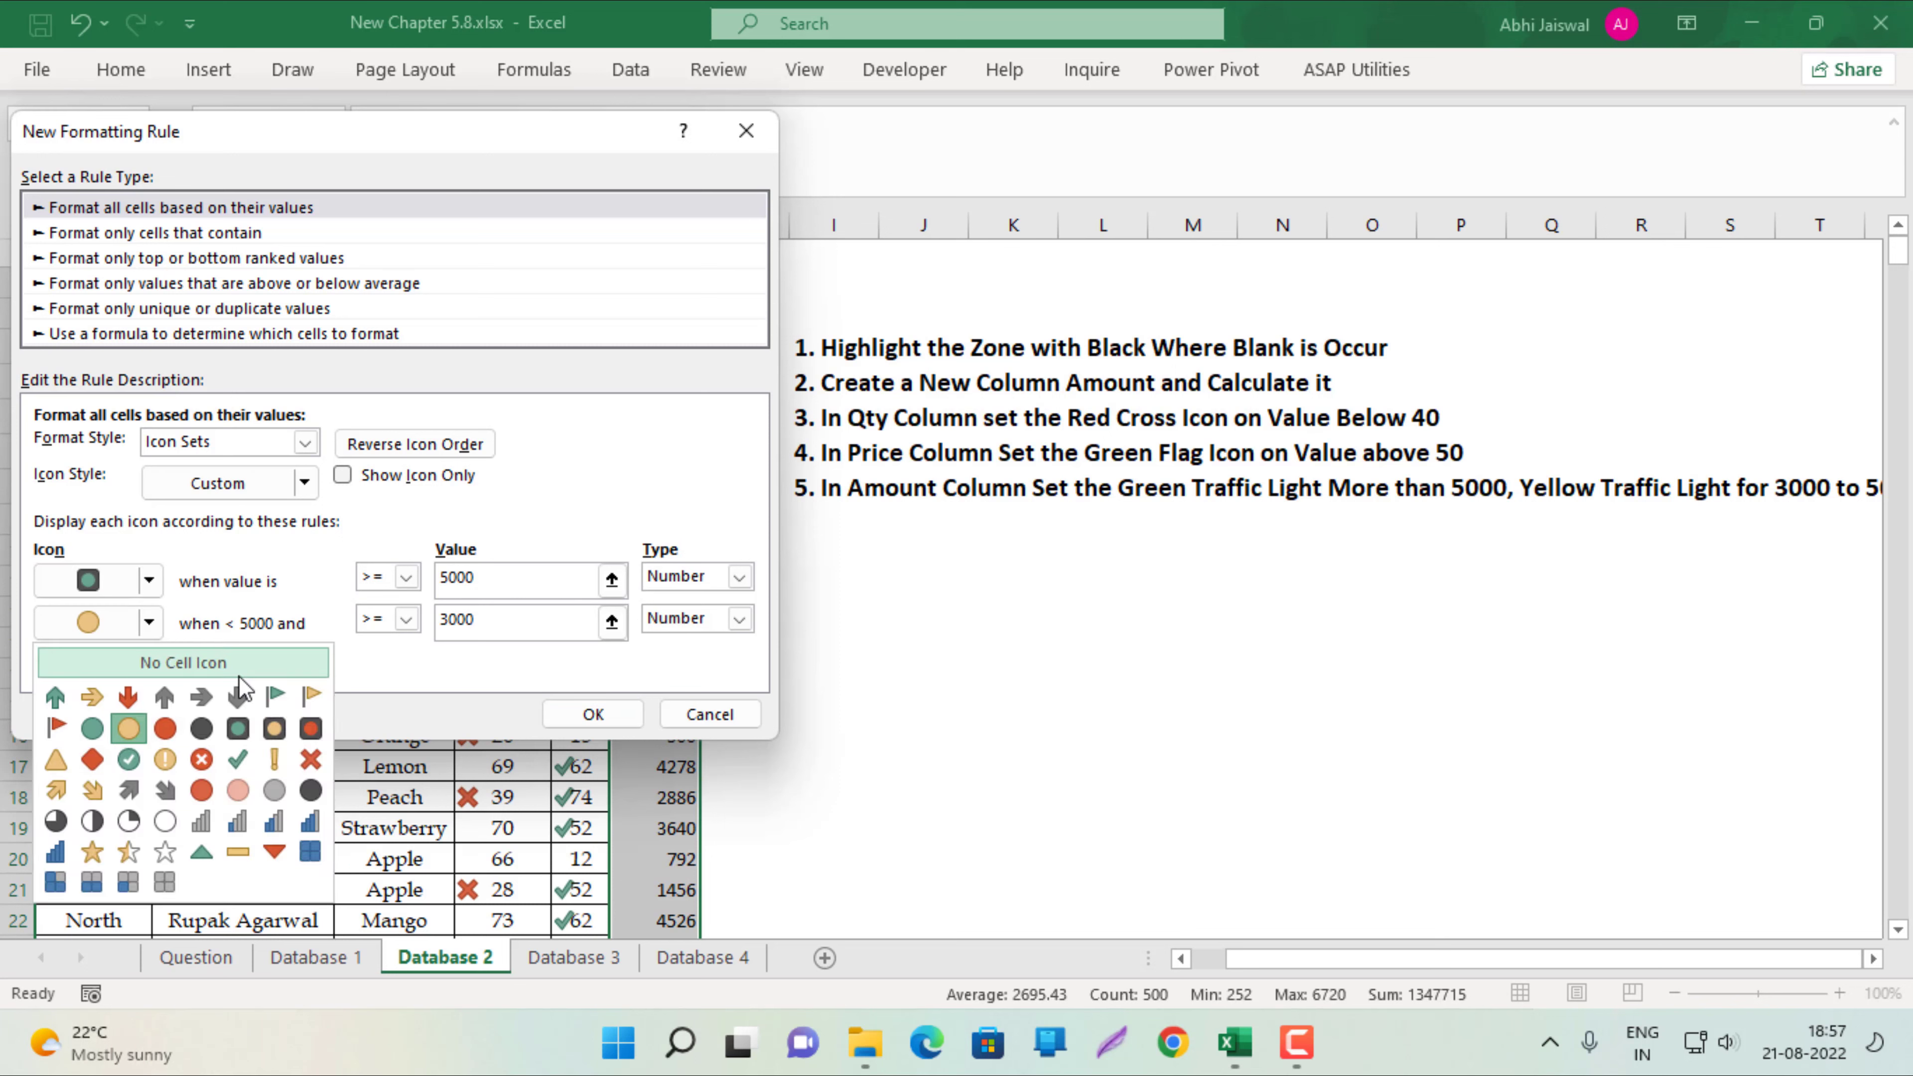
click(275, 731)
click(150, 664)
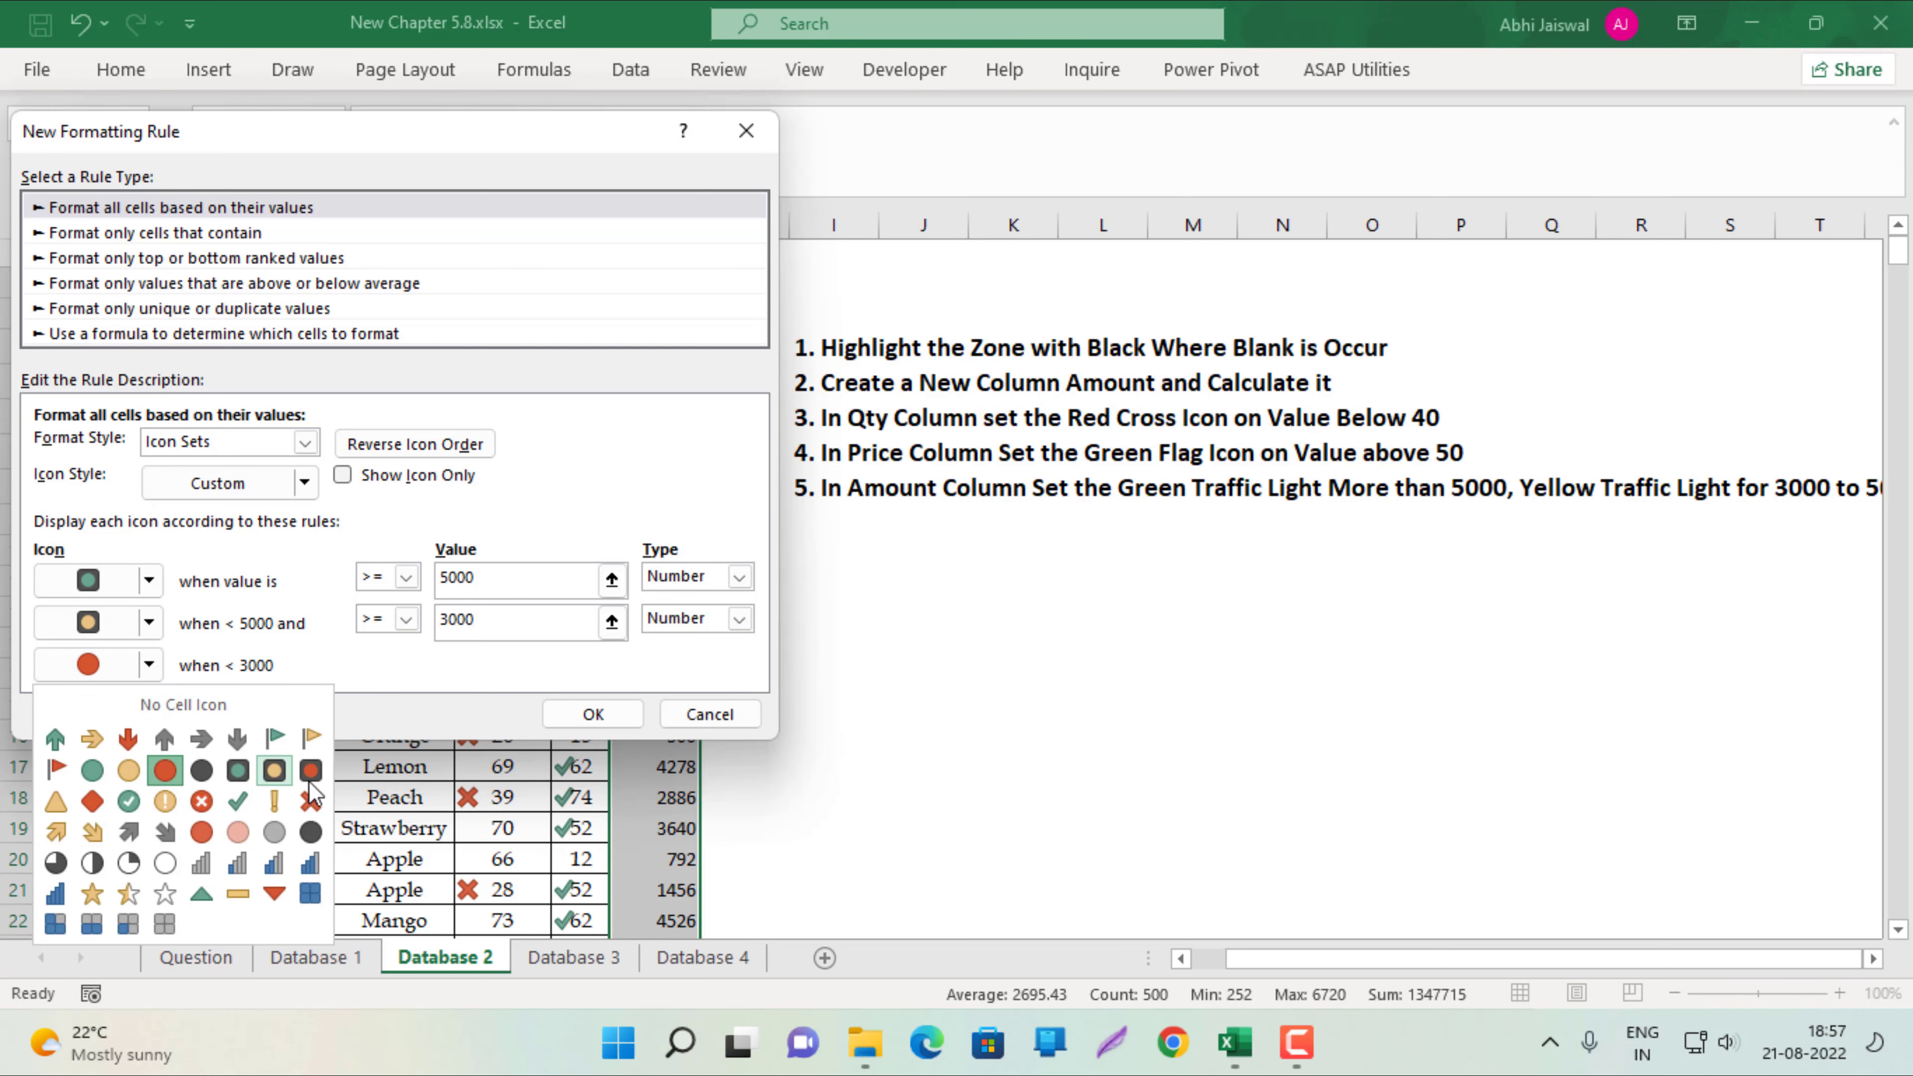
click(312, 769)
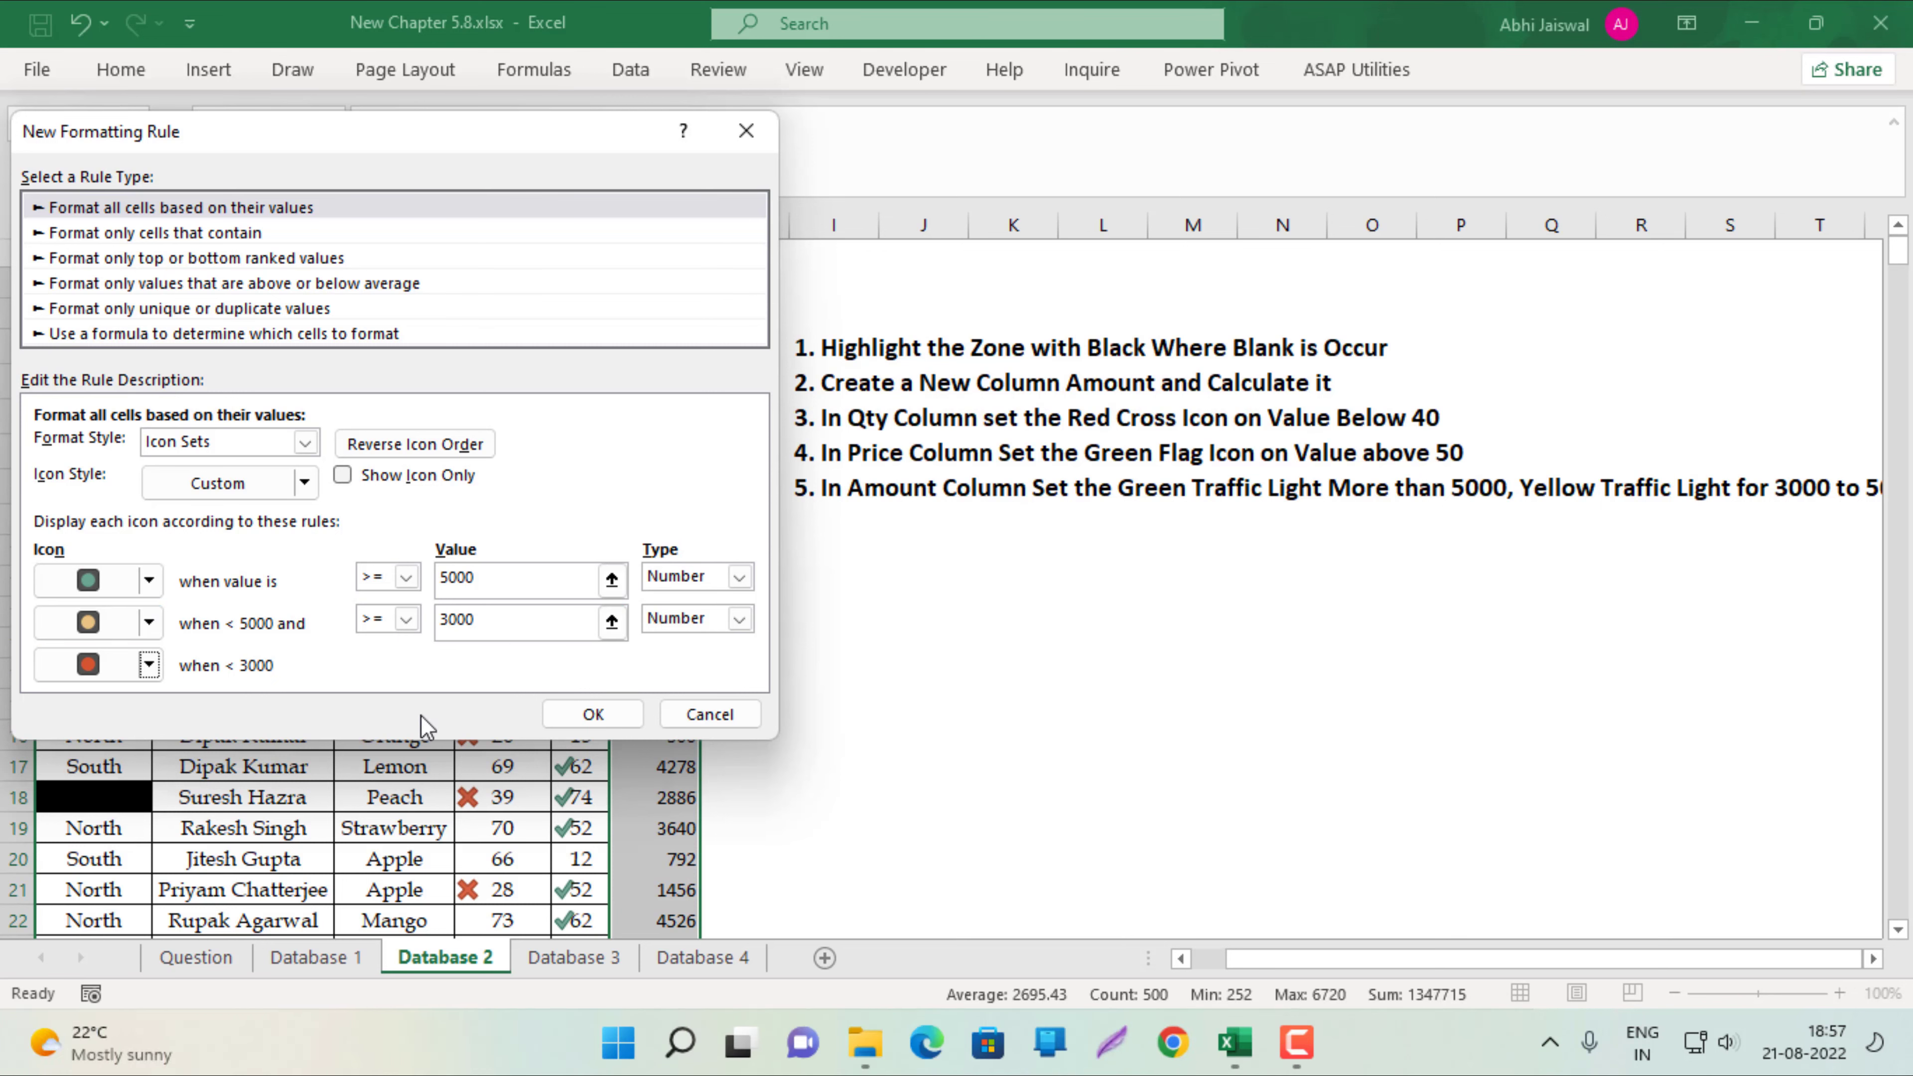
click(592, 713)
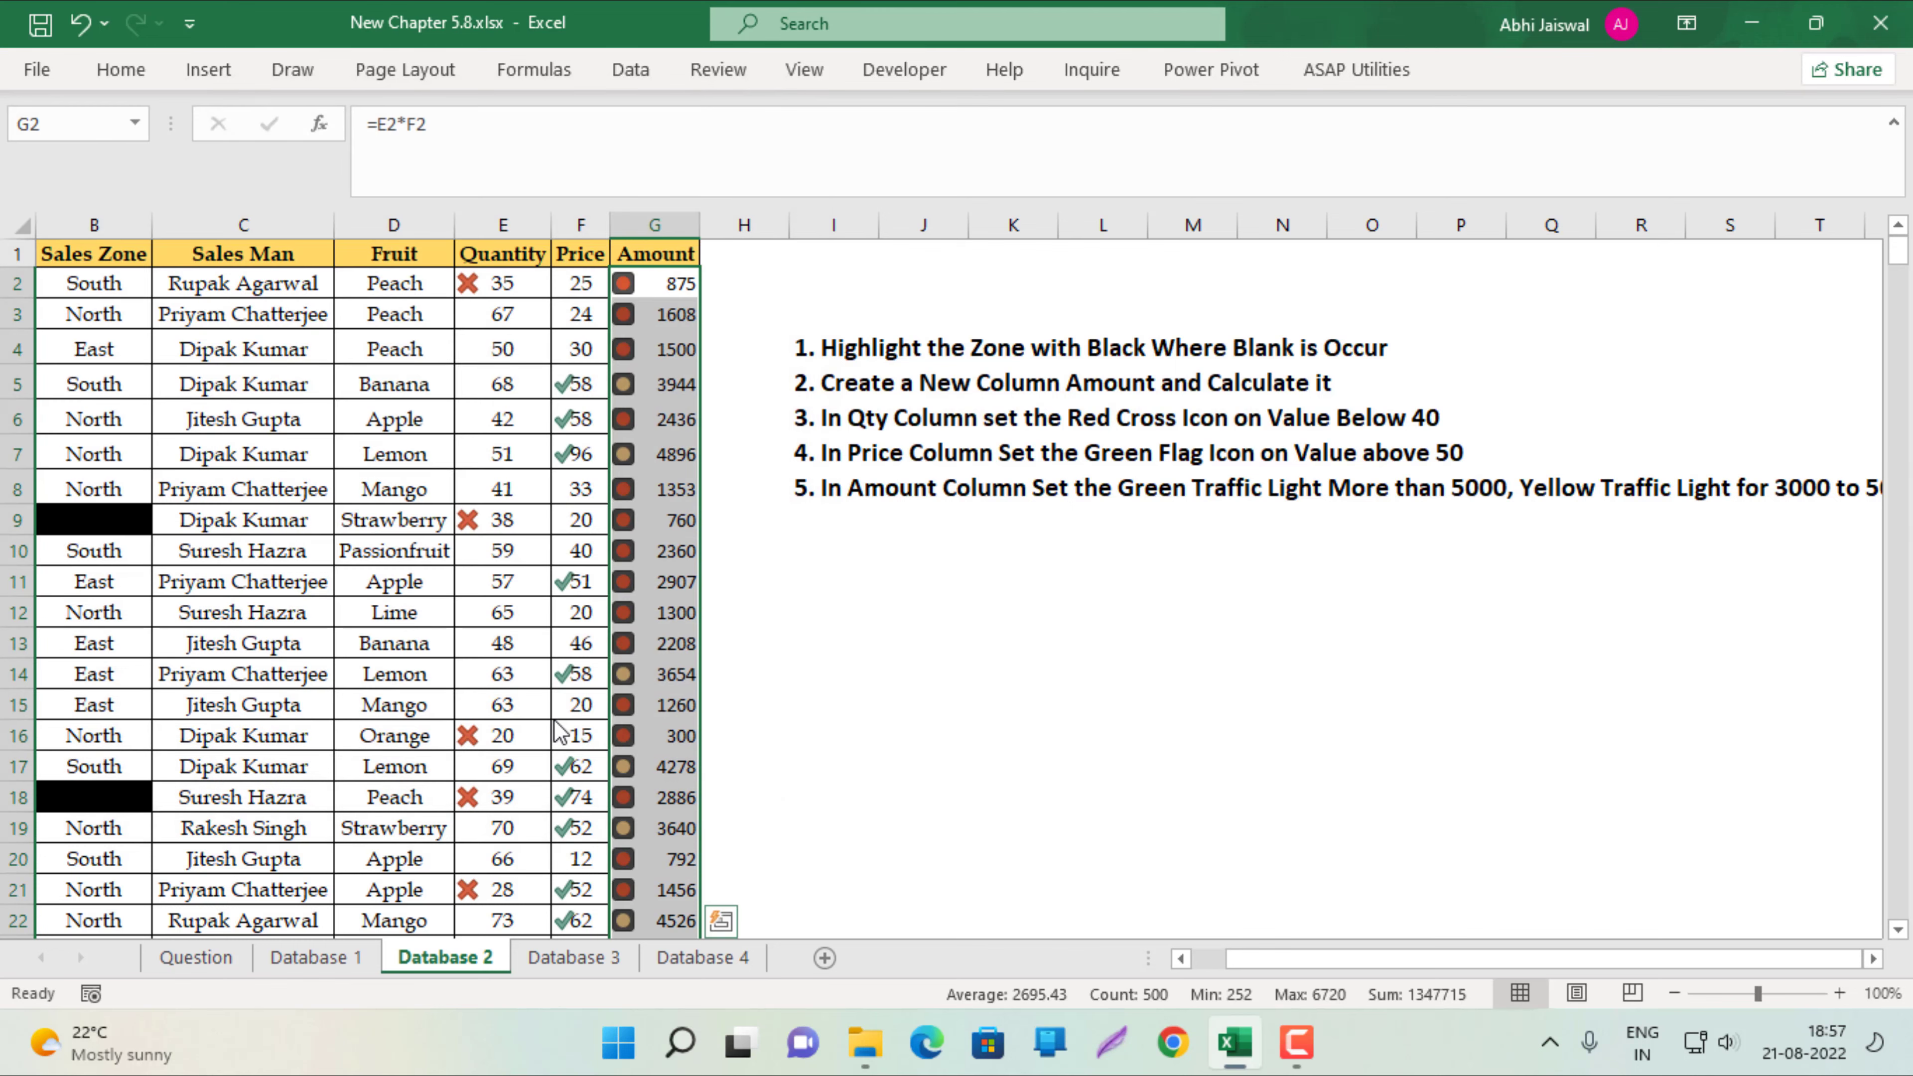
Switch back to the Question sheet.
scroll(634, 683, down, 3)
scroll(644, 663, down, 1)
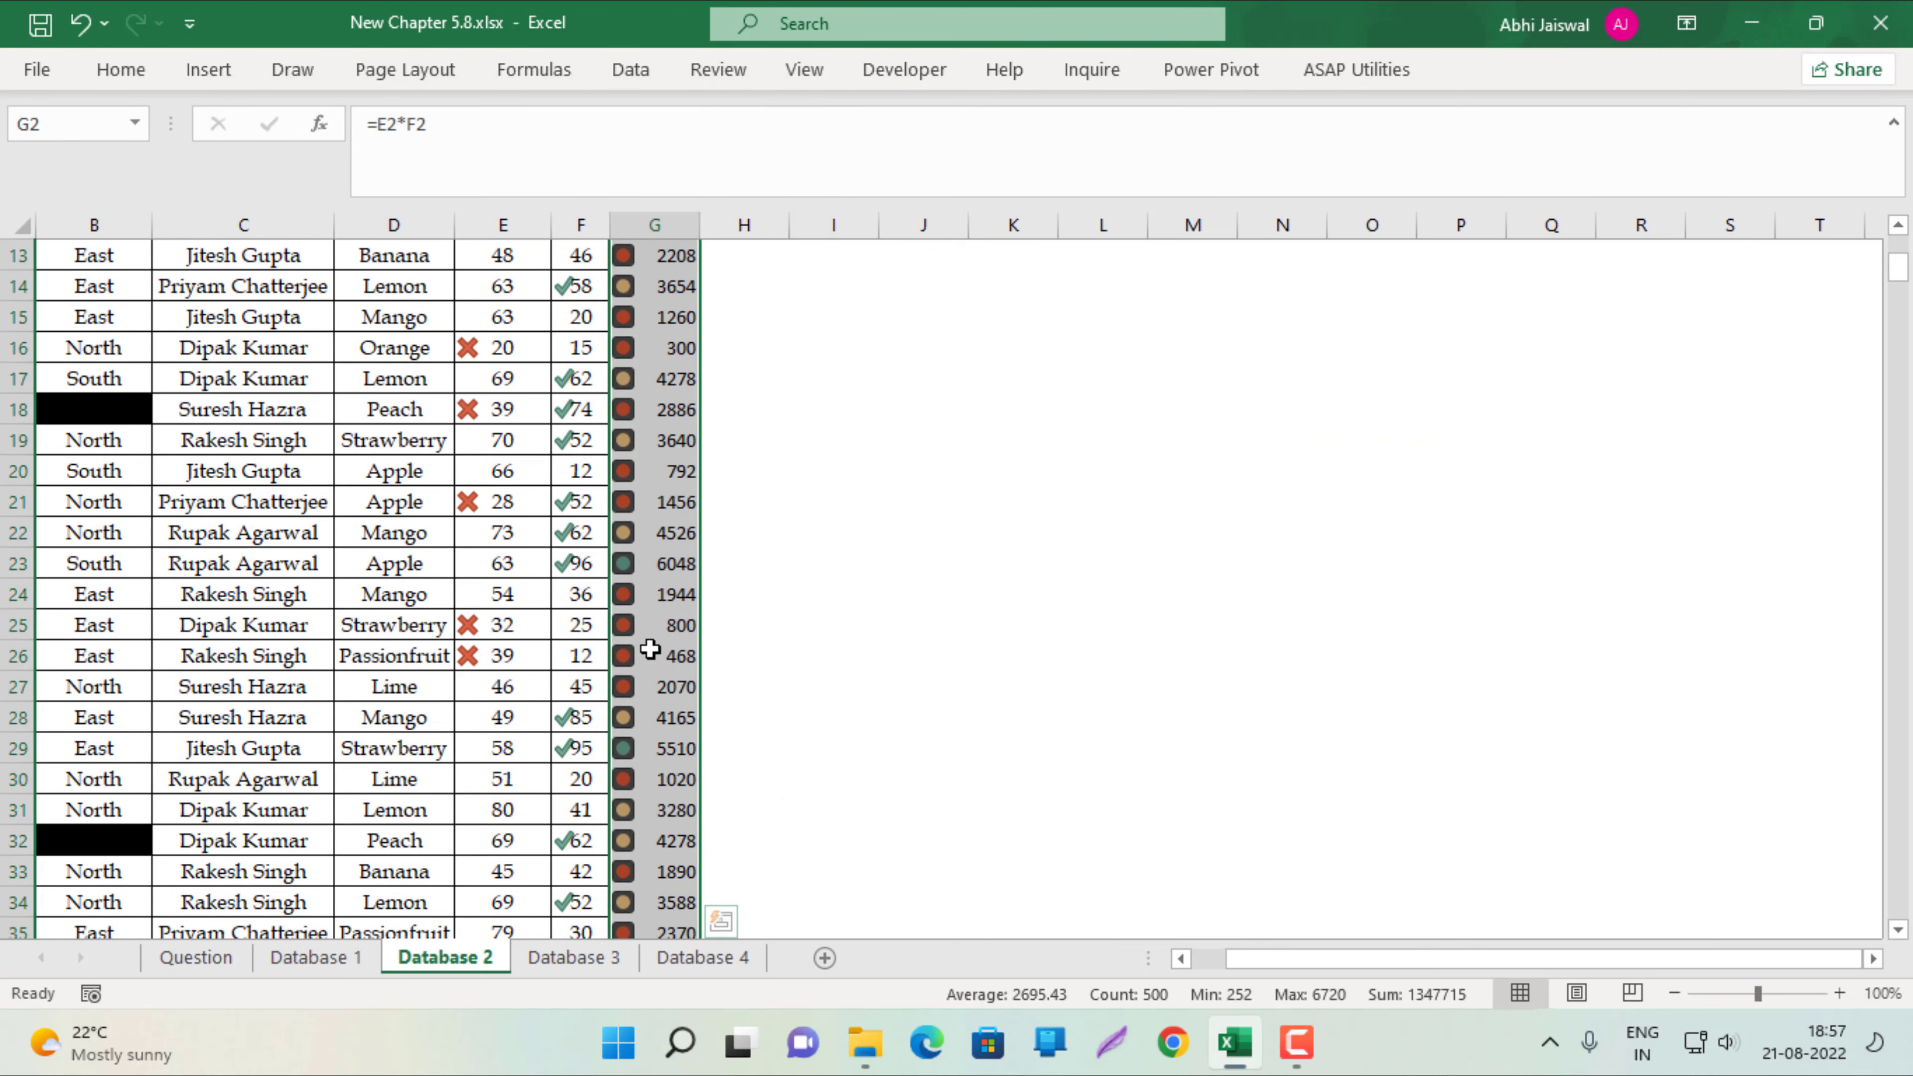
scroll(651, 649, up, 4)
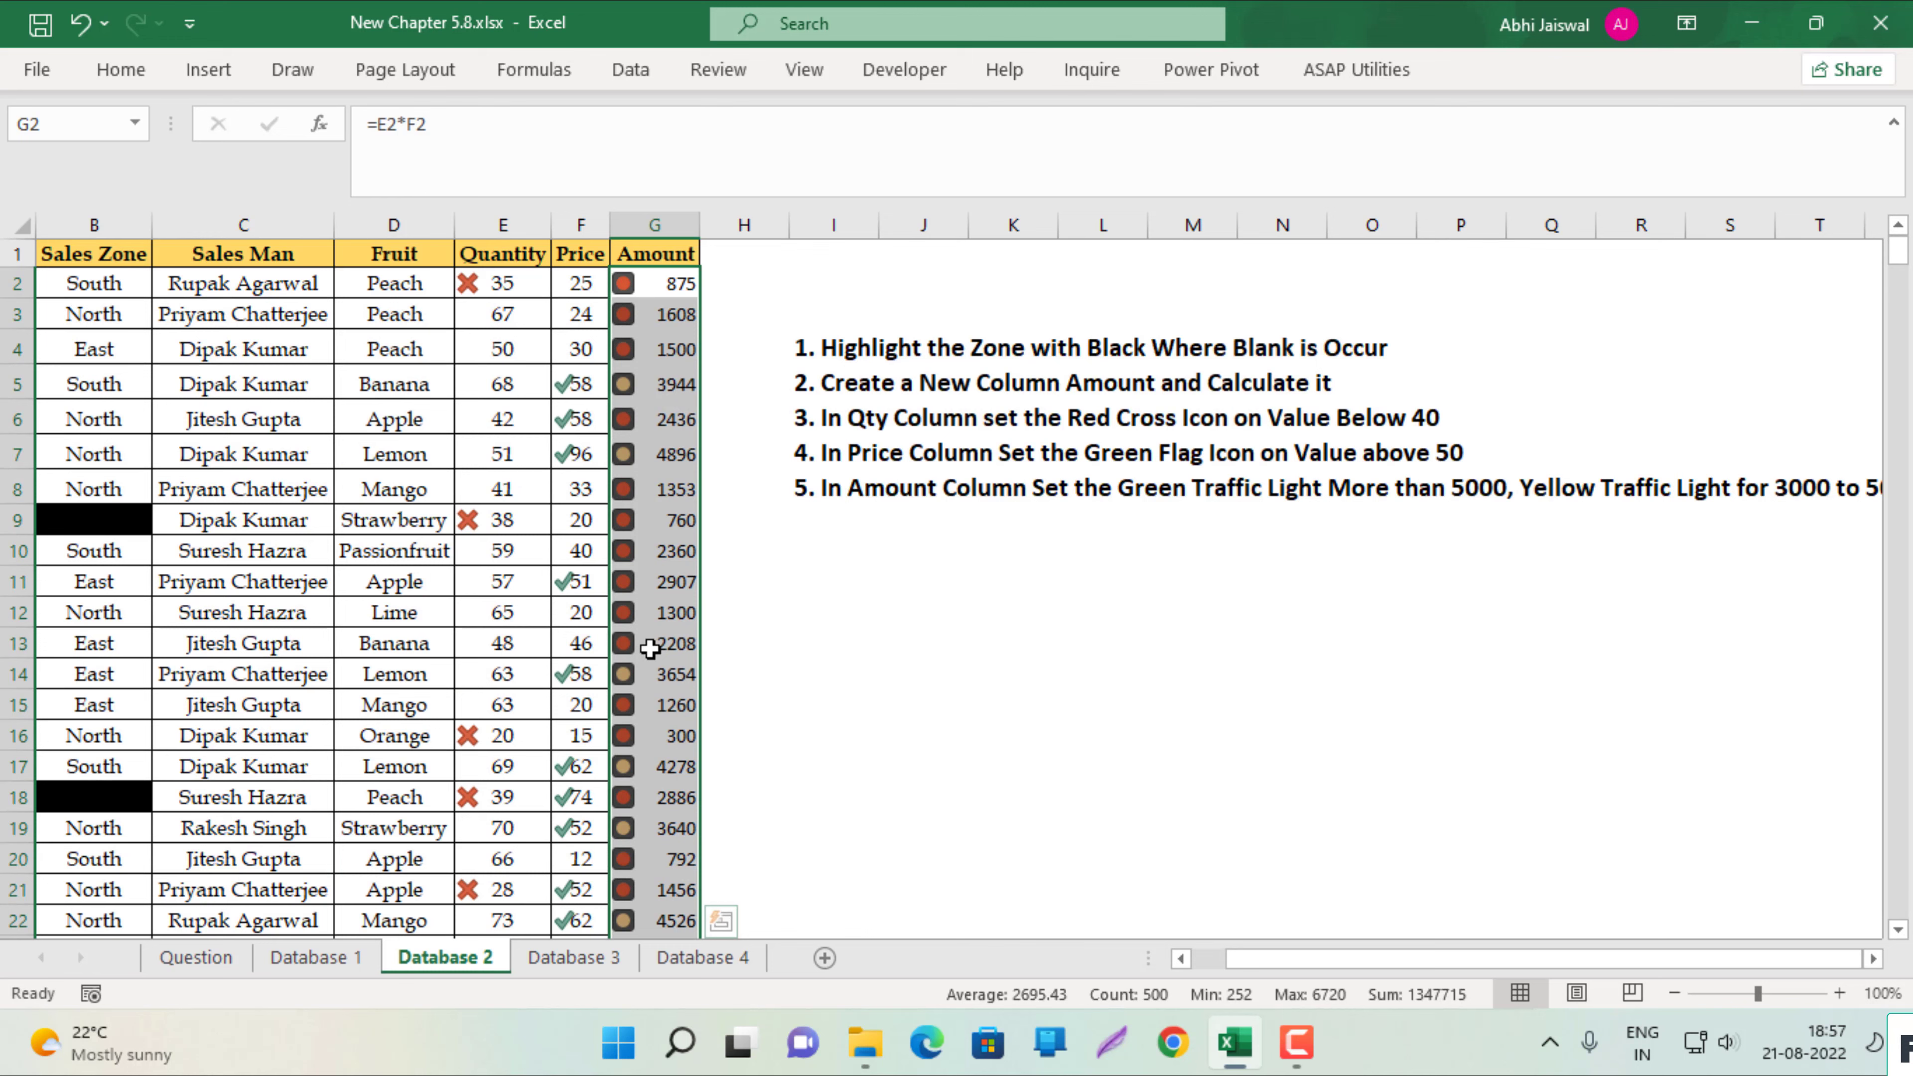
click(196, 957)
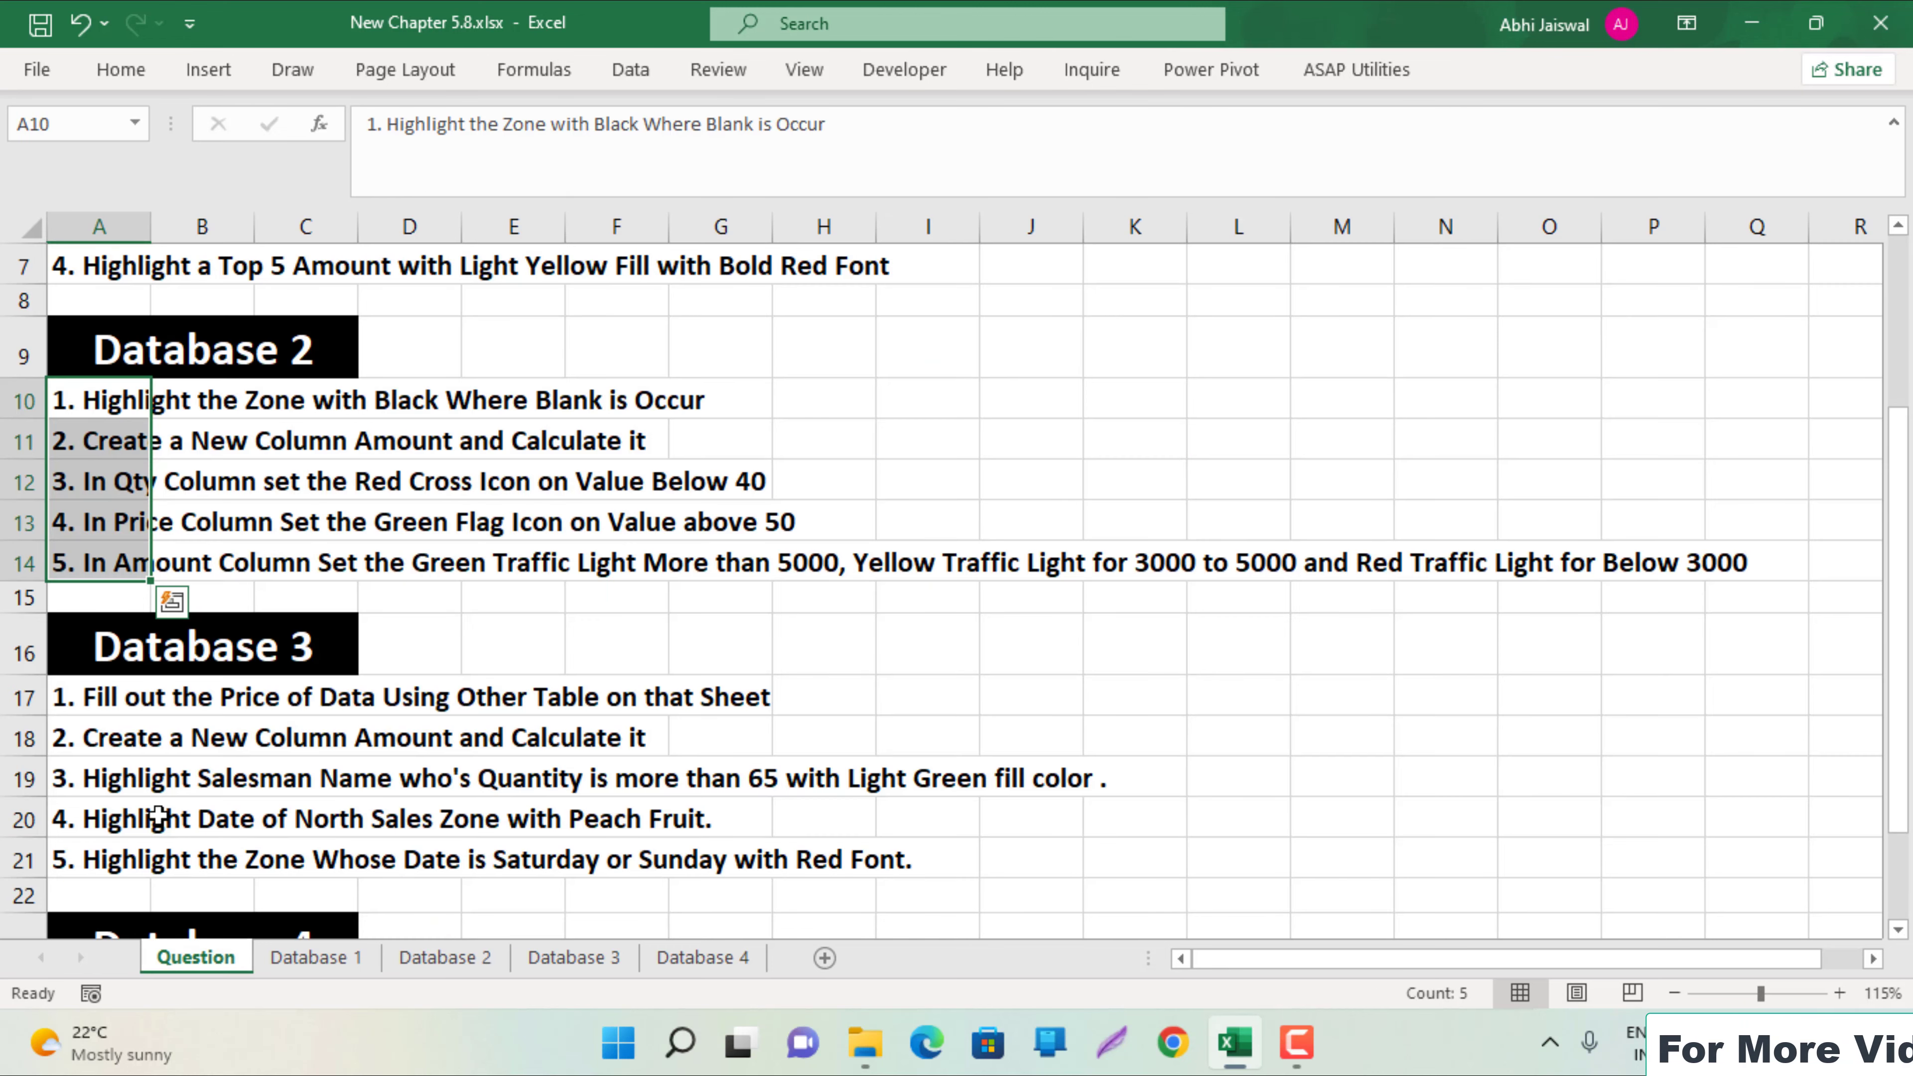
Copy the five Database 3 instructions from the Question sheet into cell M1 of Database 3.
scroll(101, 603, down, 1)
drag(98, 562, 101, 738)
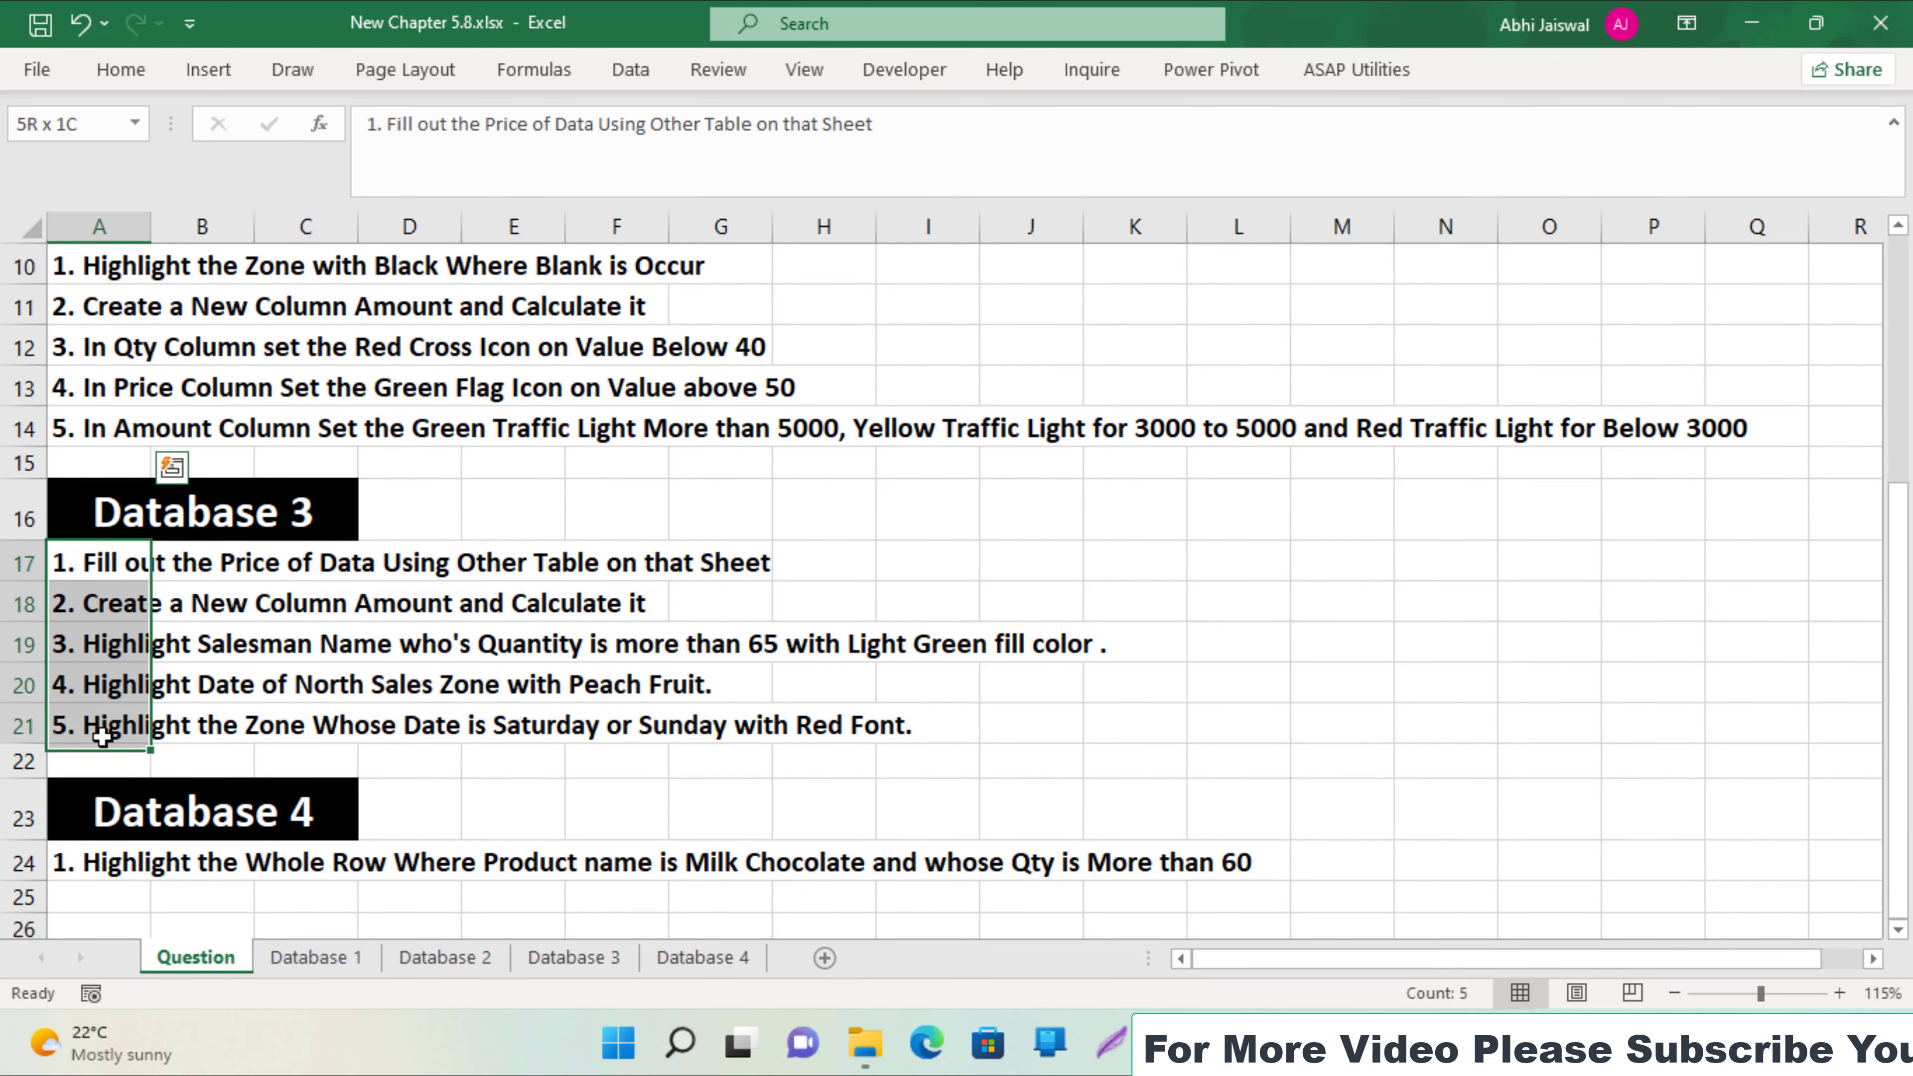
key(ctrl+c)
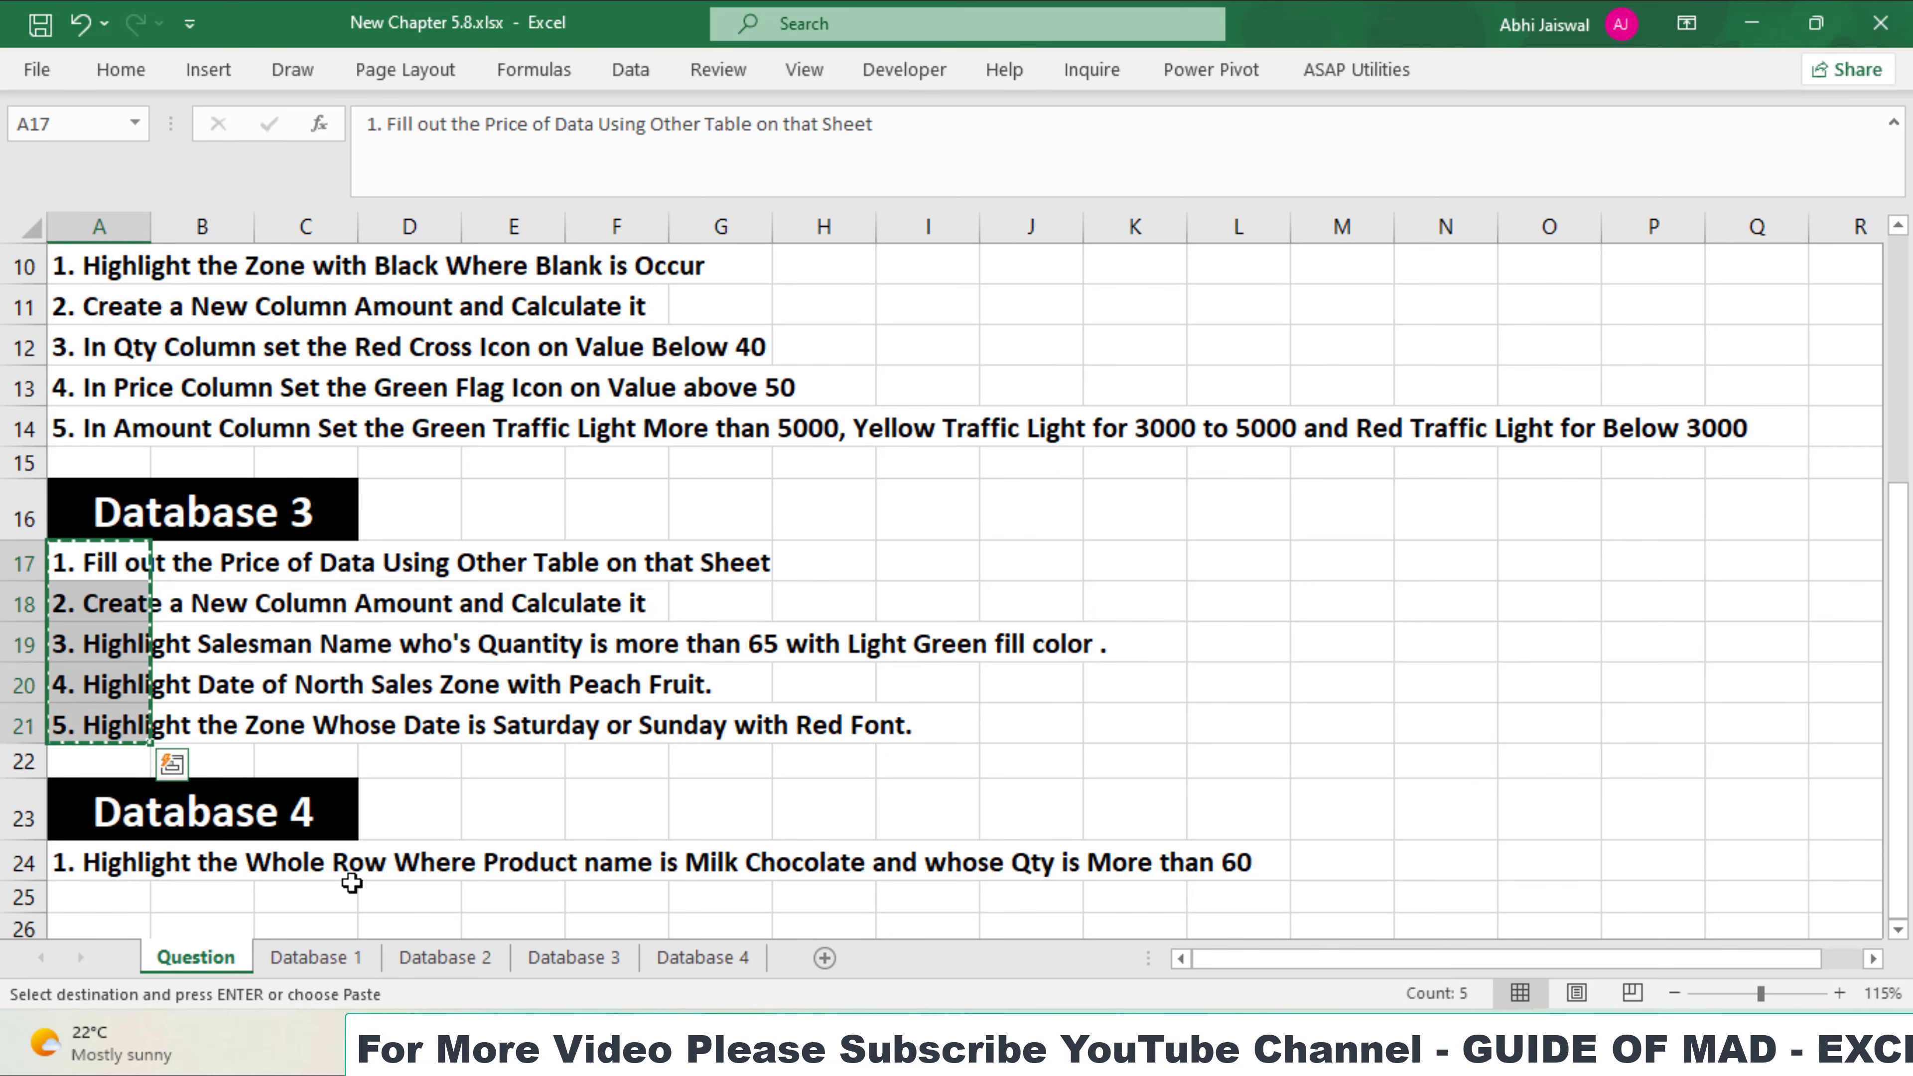
click(572, 957)
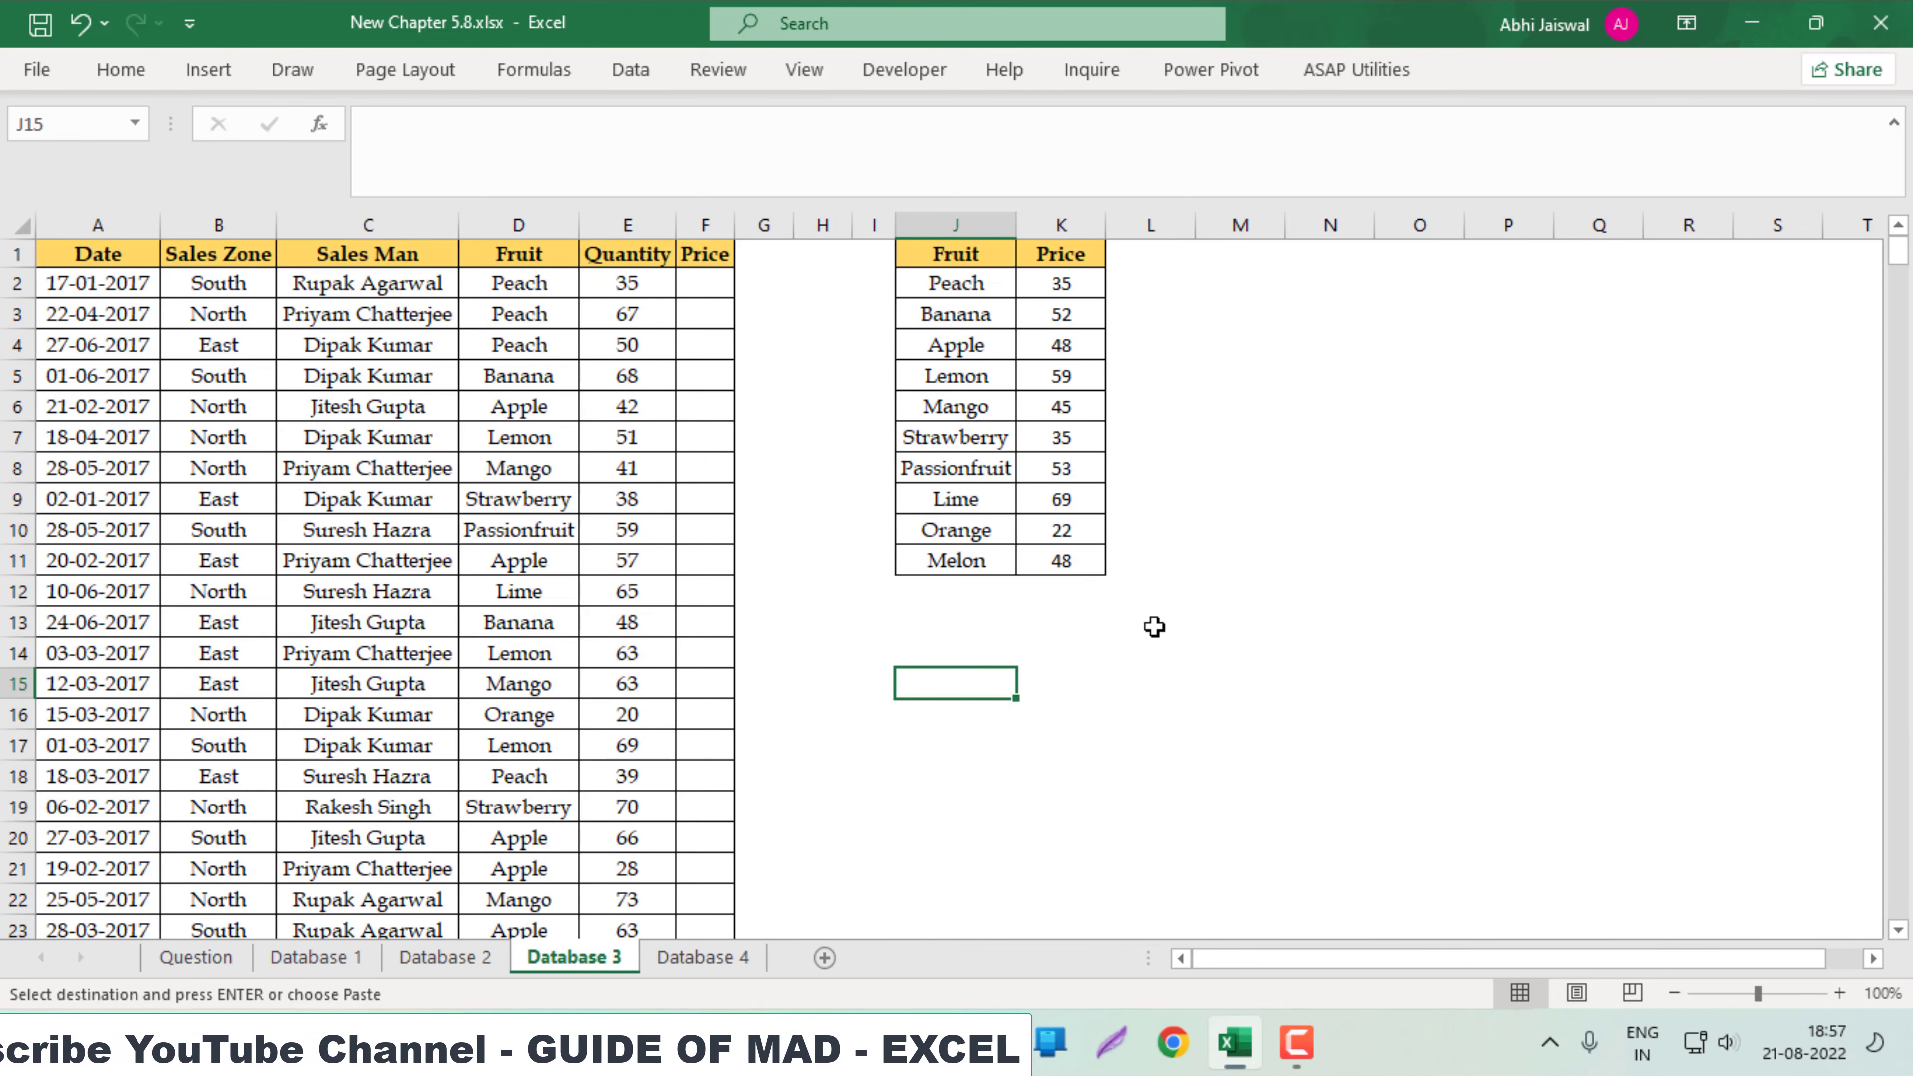
click(1228, 260)
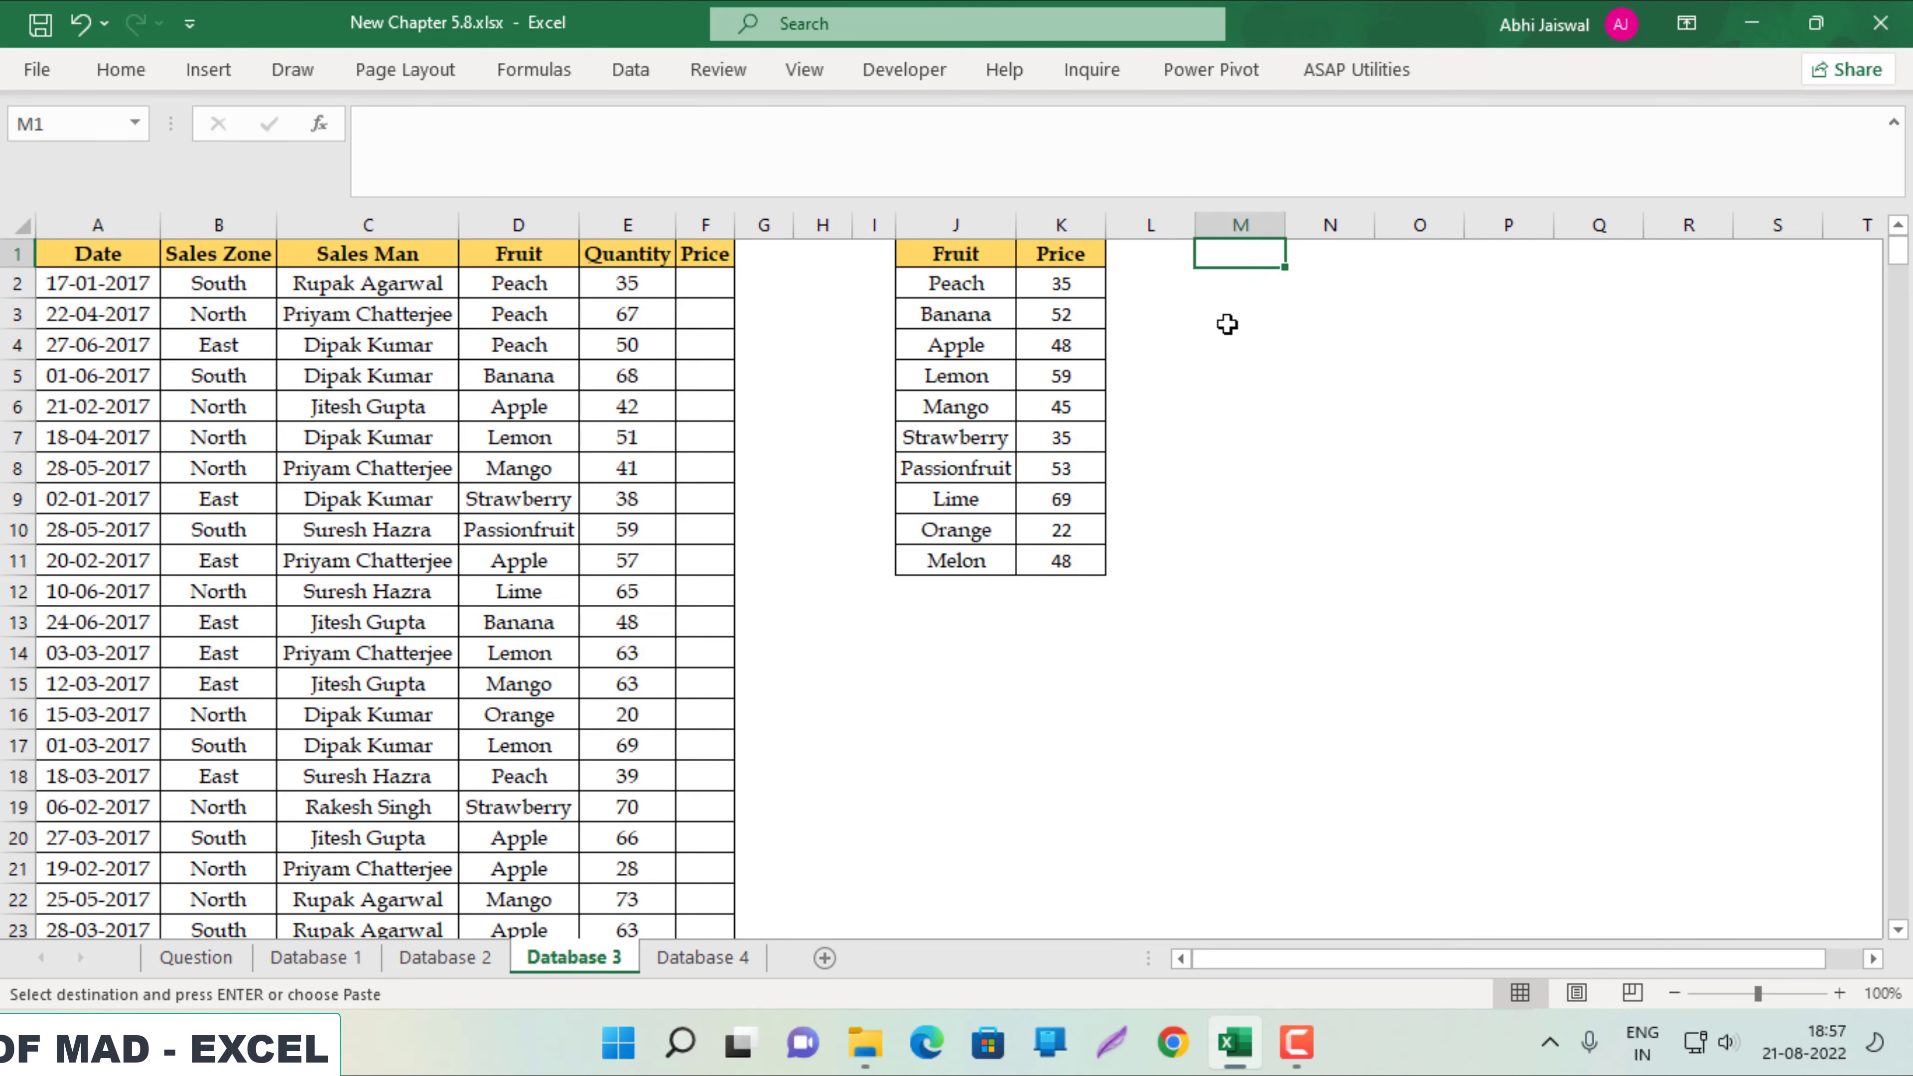
key(ctrl+v)
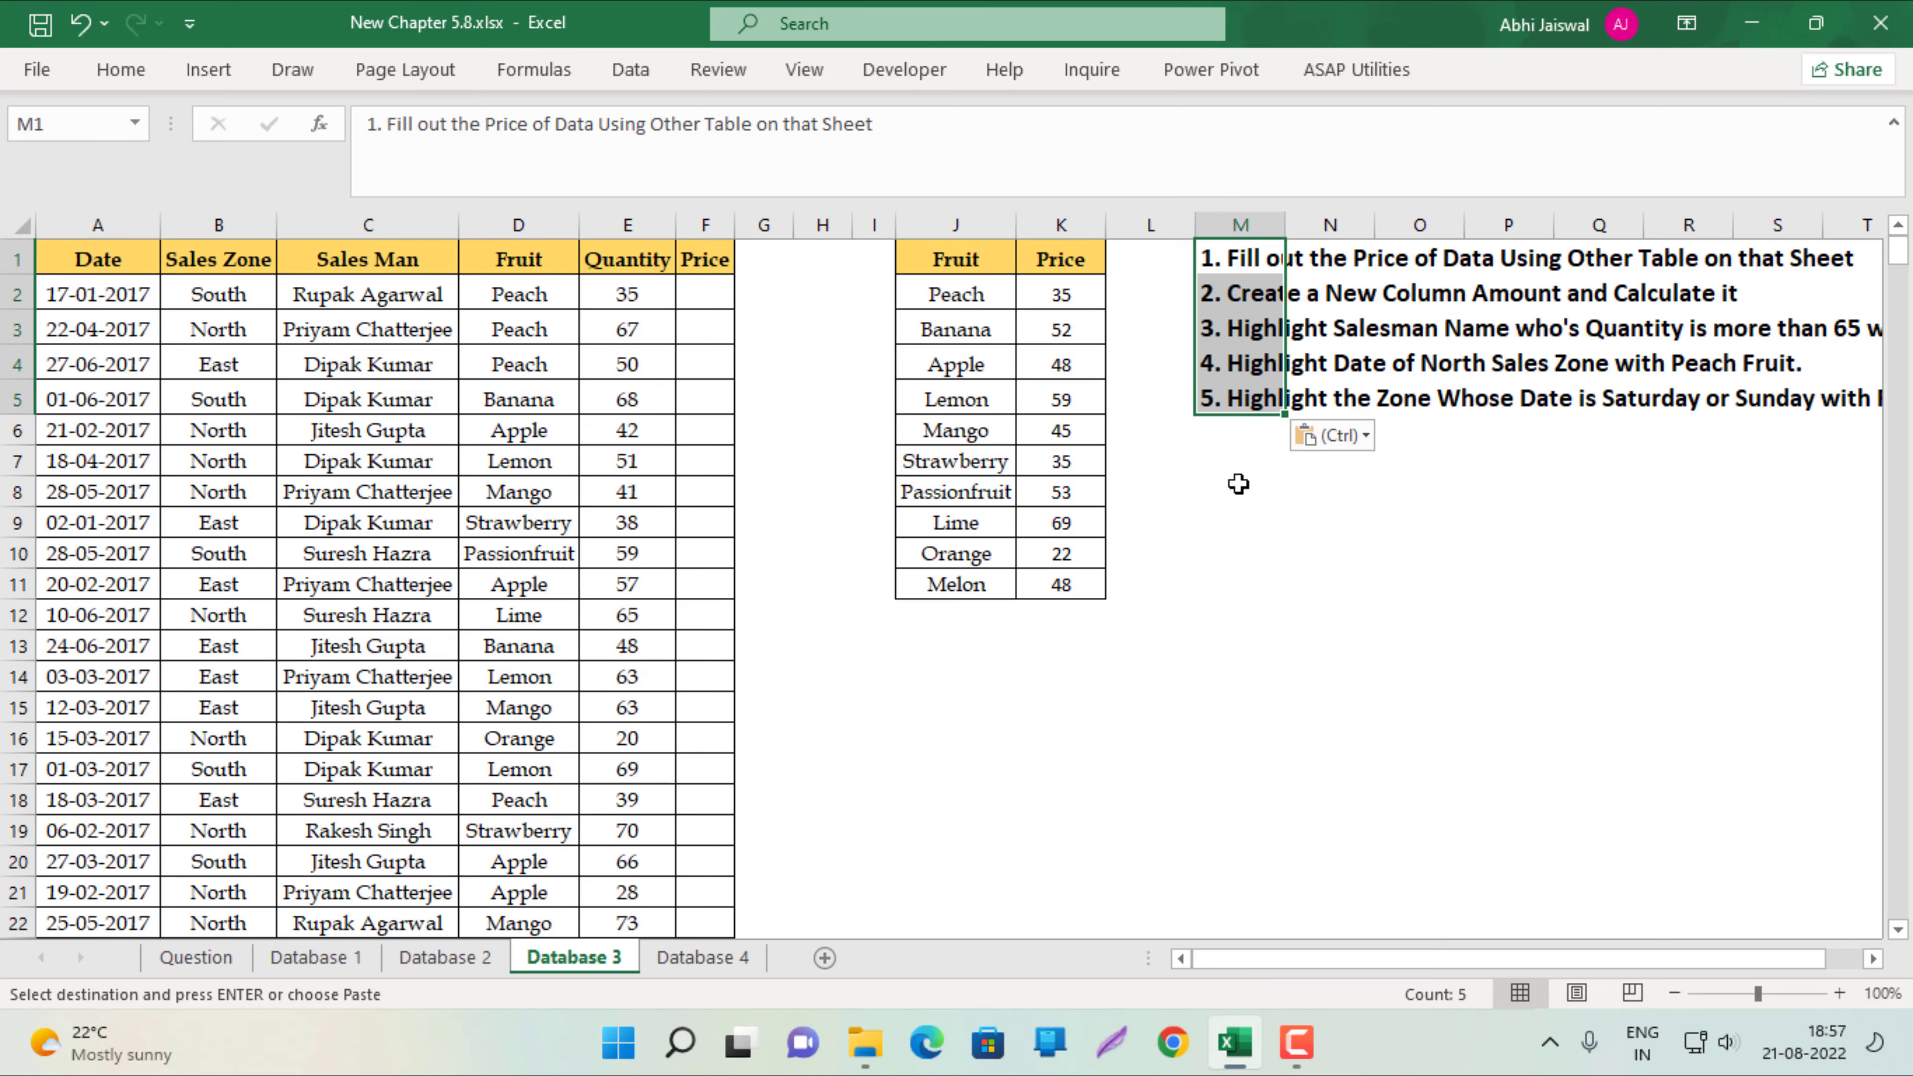
ctrl+scroll(1239, 483, down, 1)
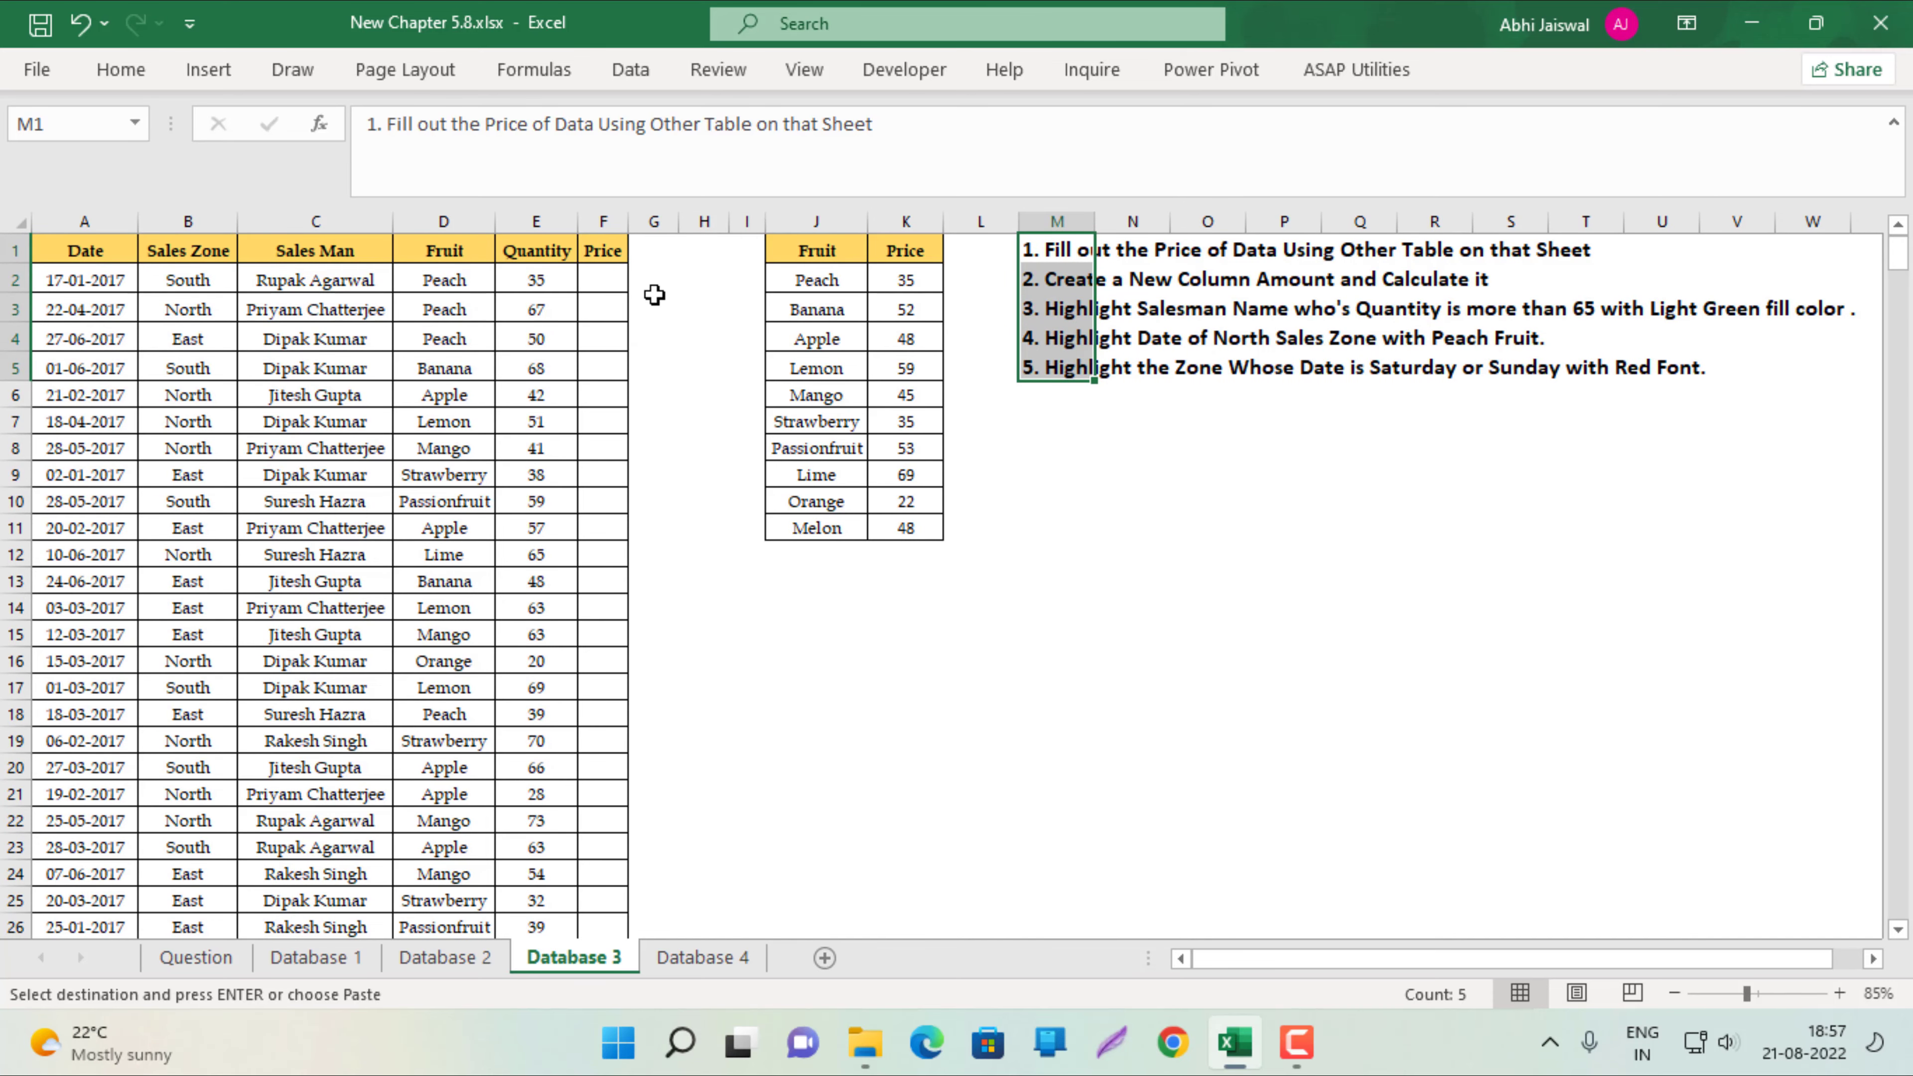
click(647, 276)
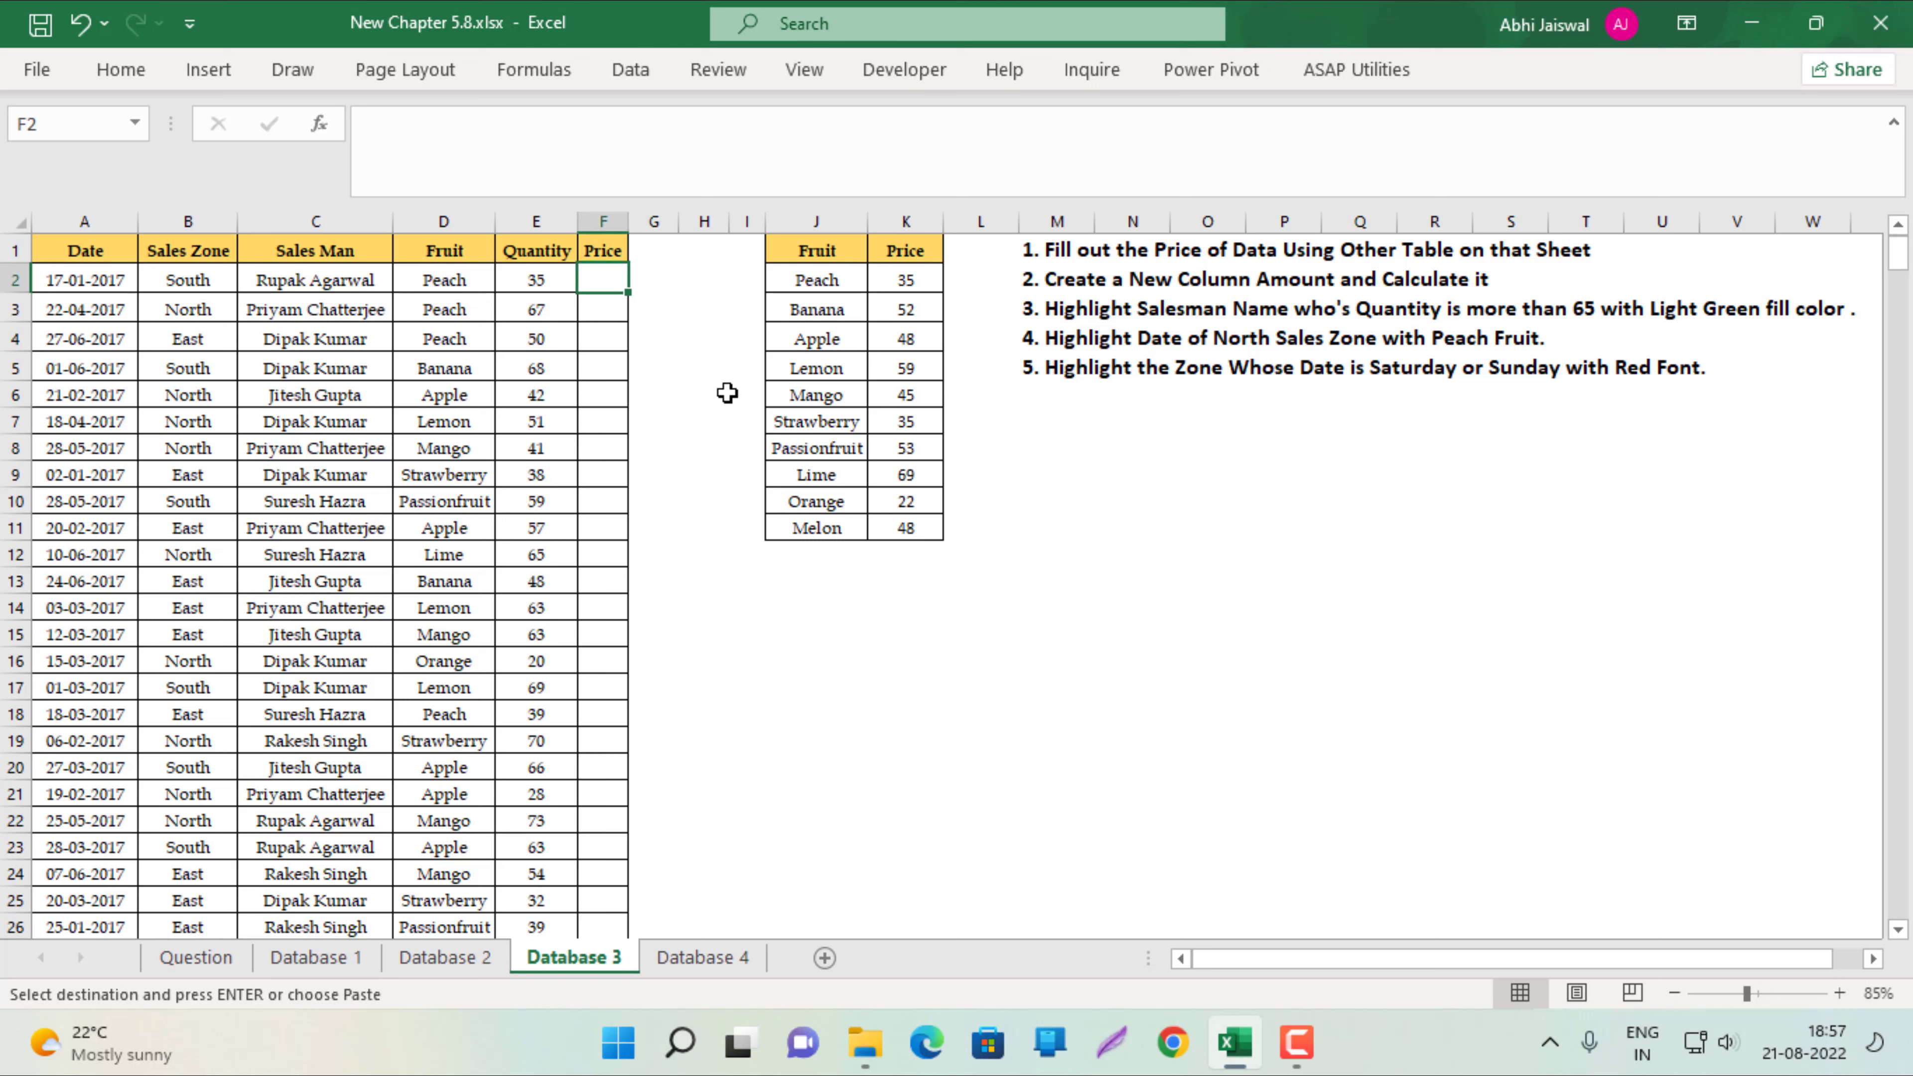
drag(909, 290, 916, 518)
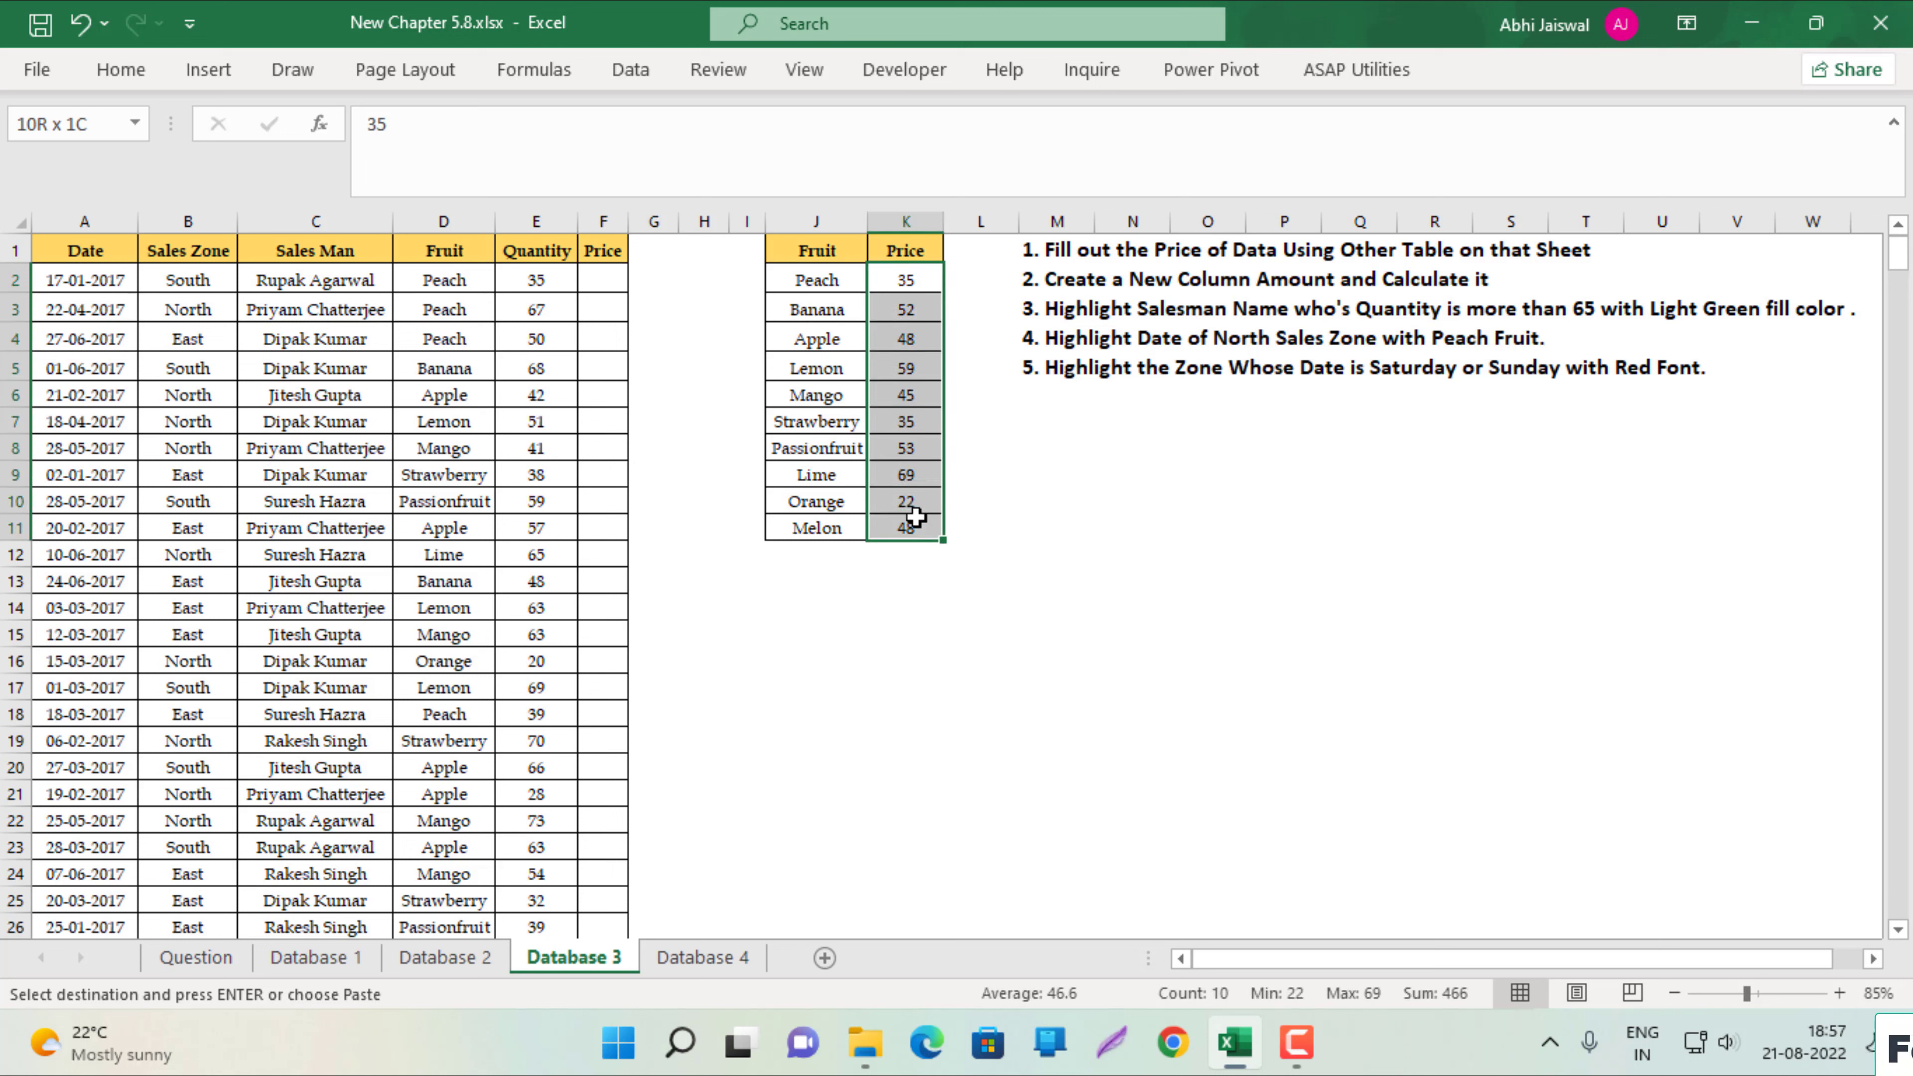
click(602, 292)
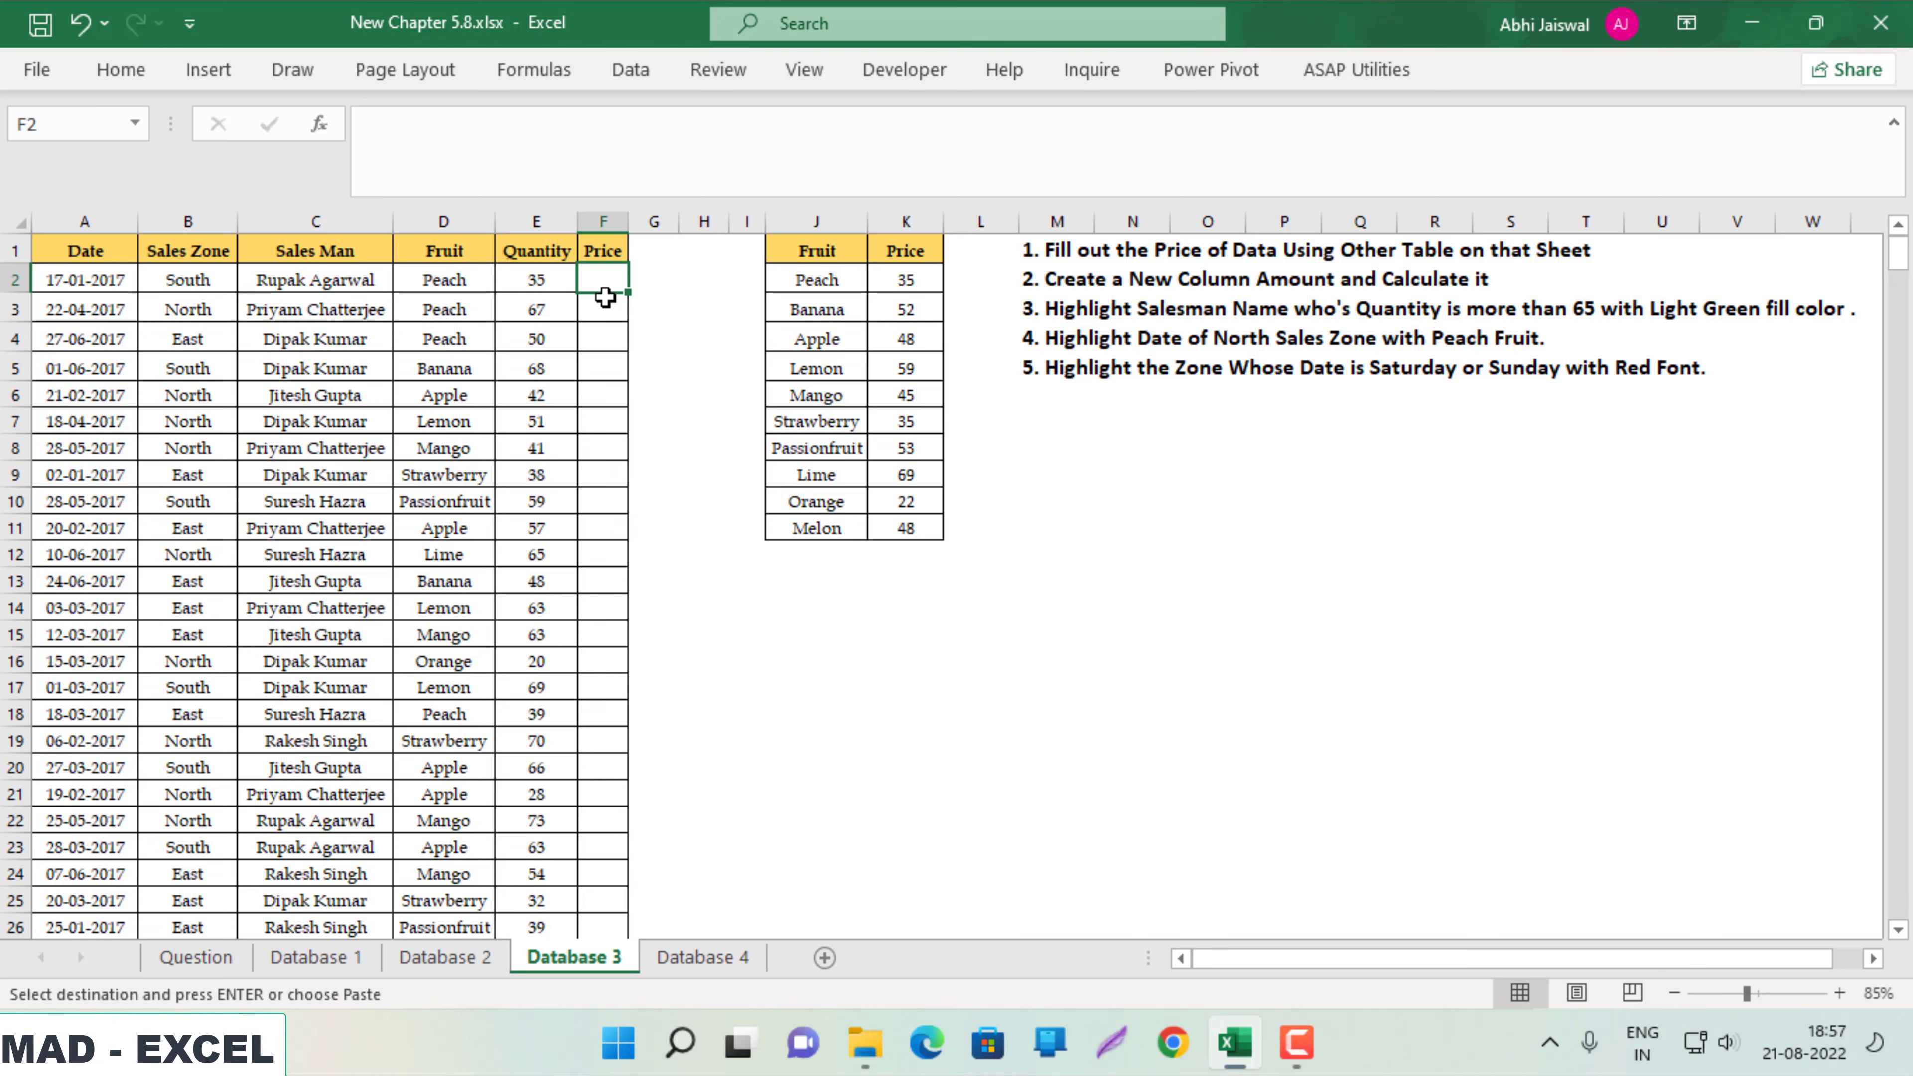
Enter =VLOOKUP(D2,$J$1:$K$11,2,0) in F2 and fill it down the Price column.
text(=vl)
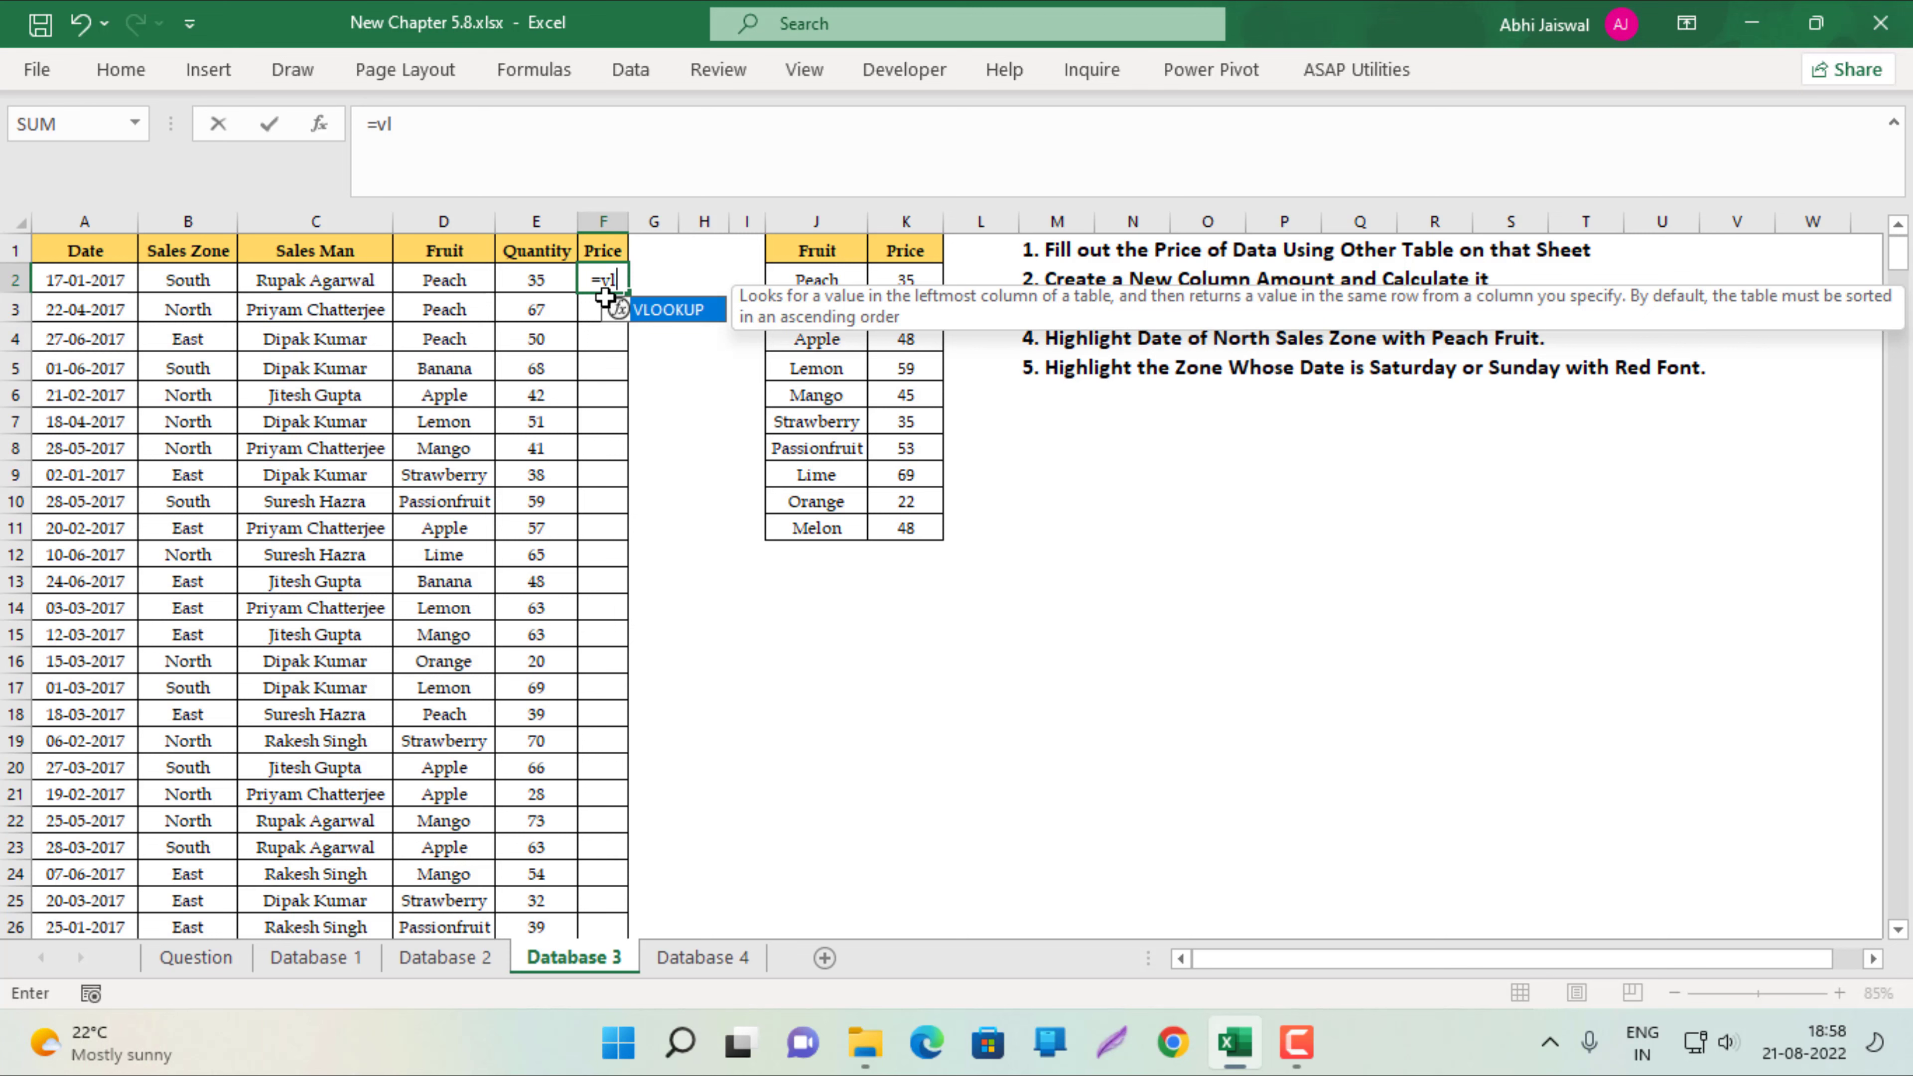
key(Tab)
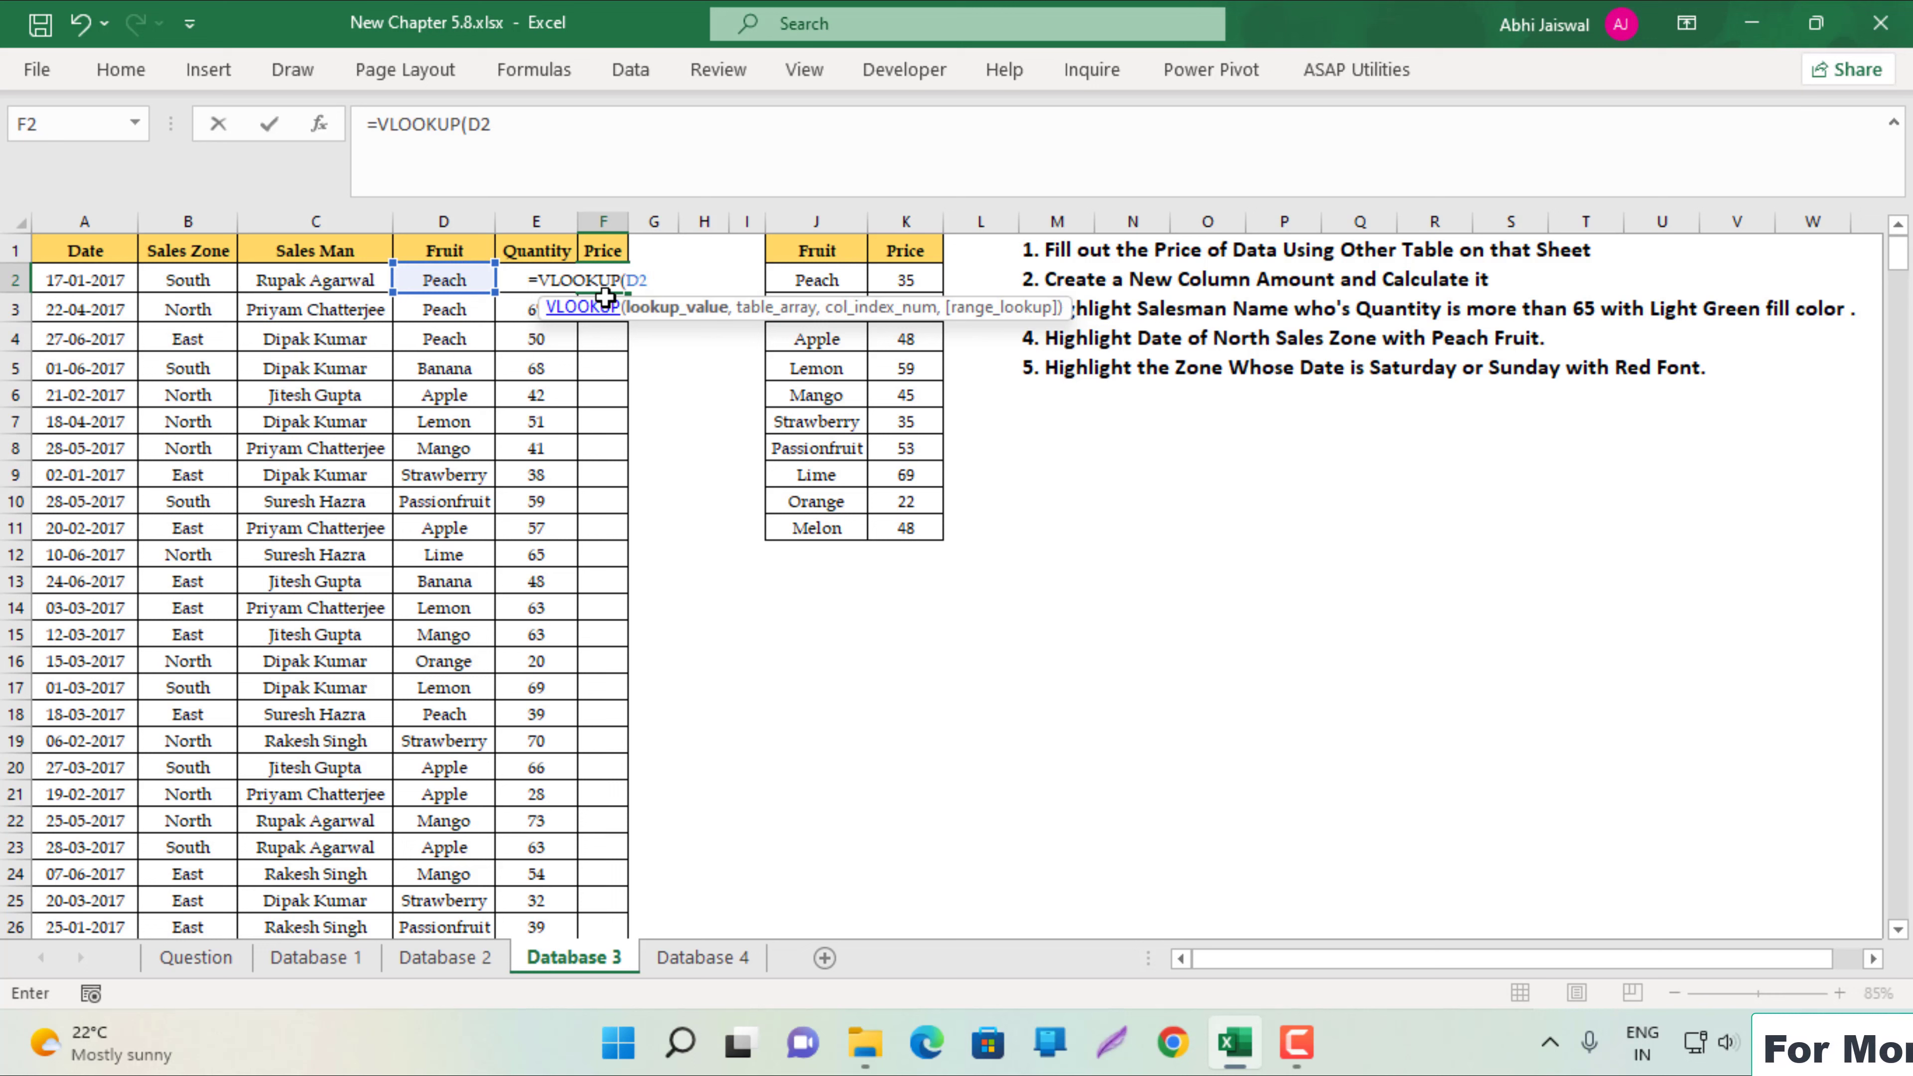
text(,)
drag(797, 243, 910, 531)
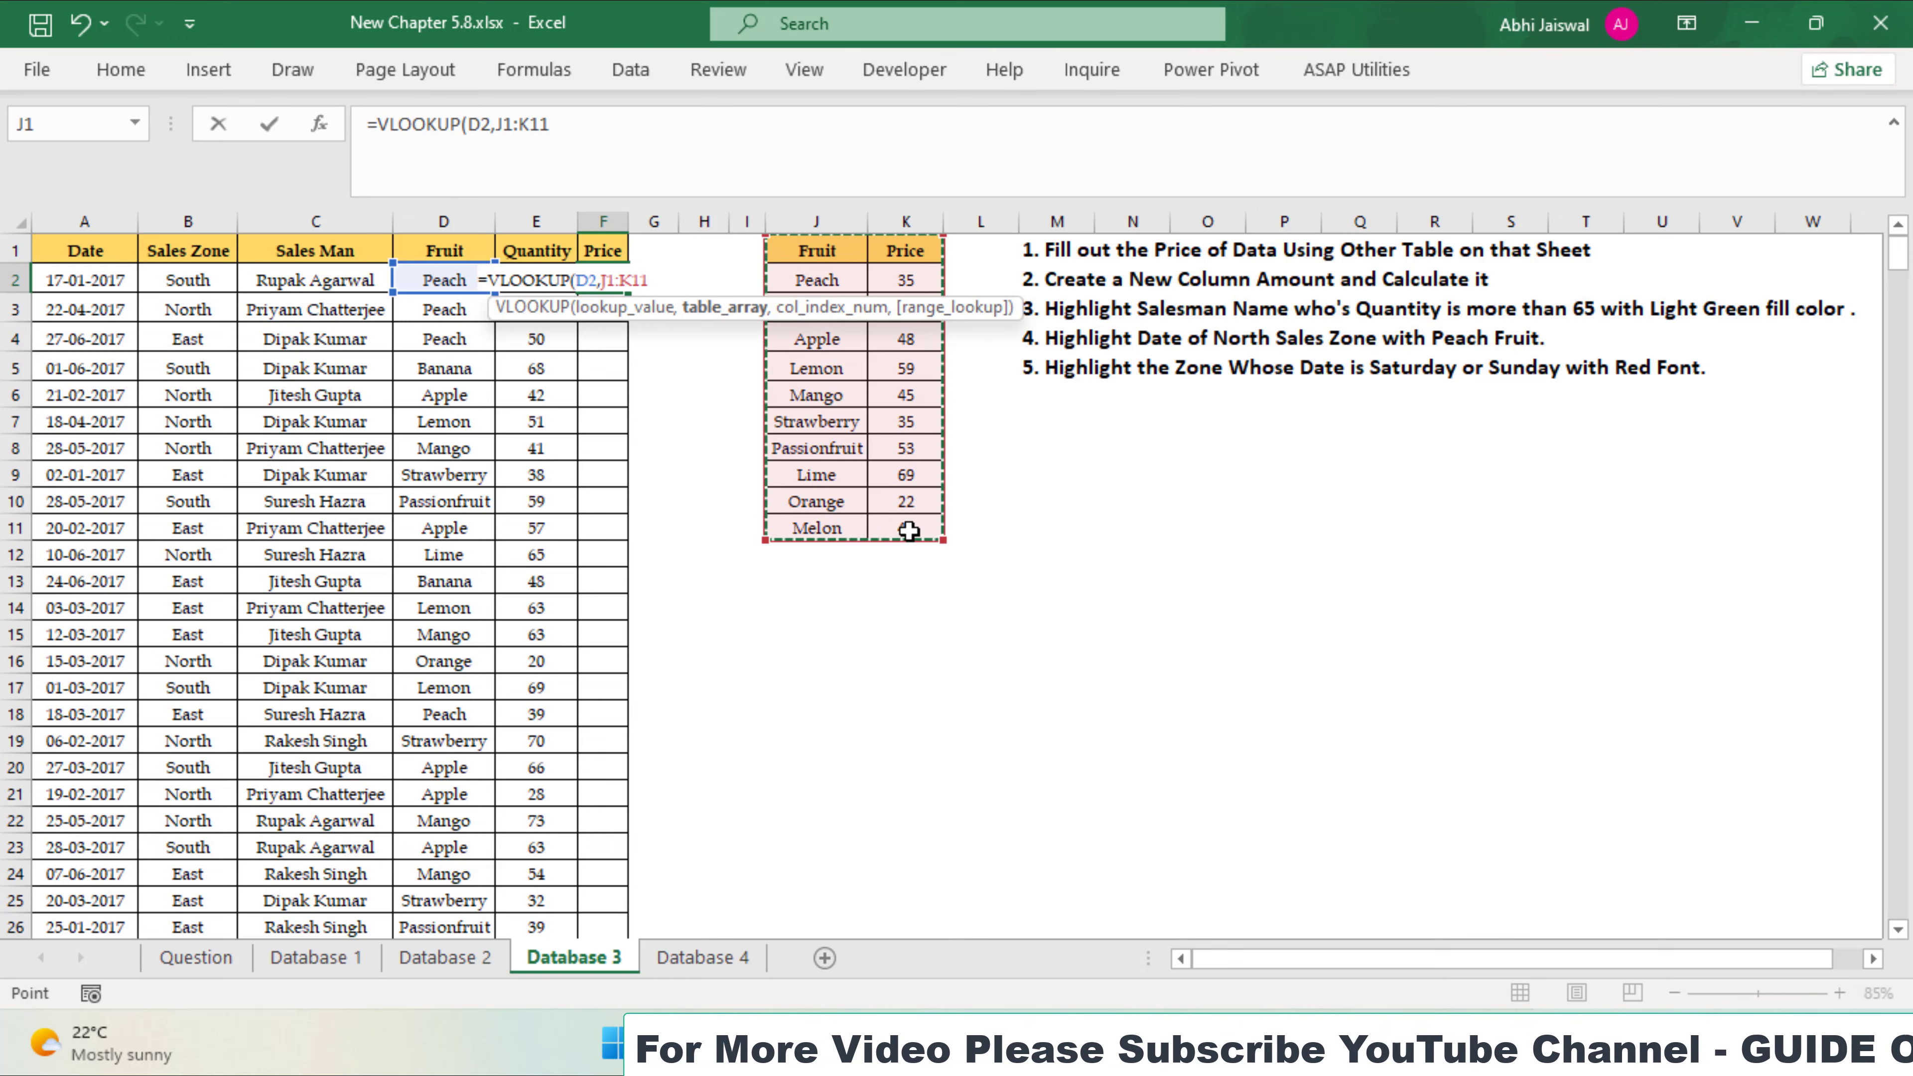
key(F4)
text($K$11,)
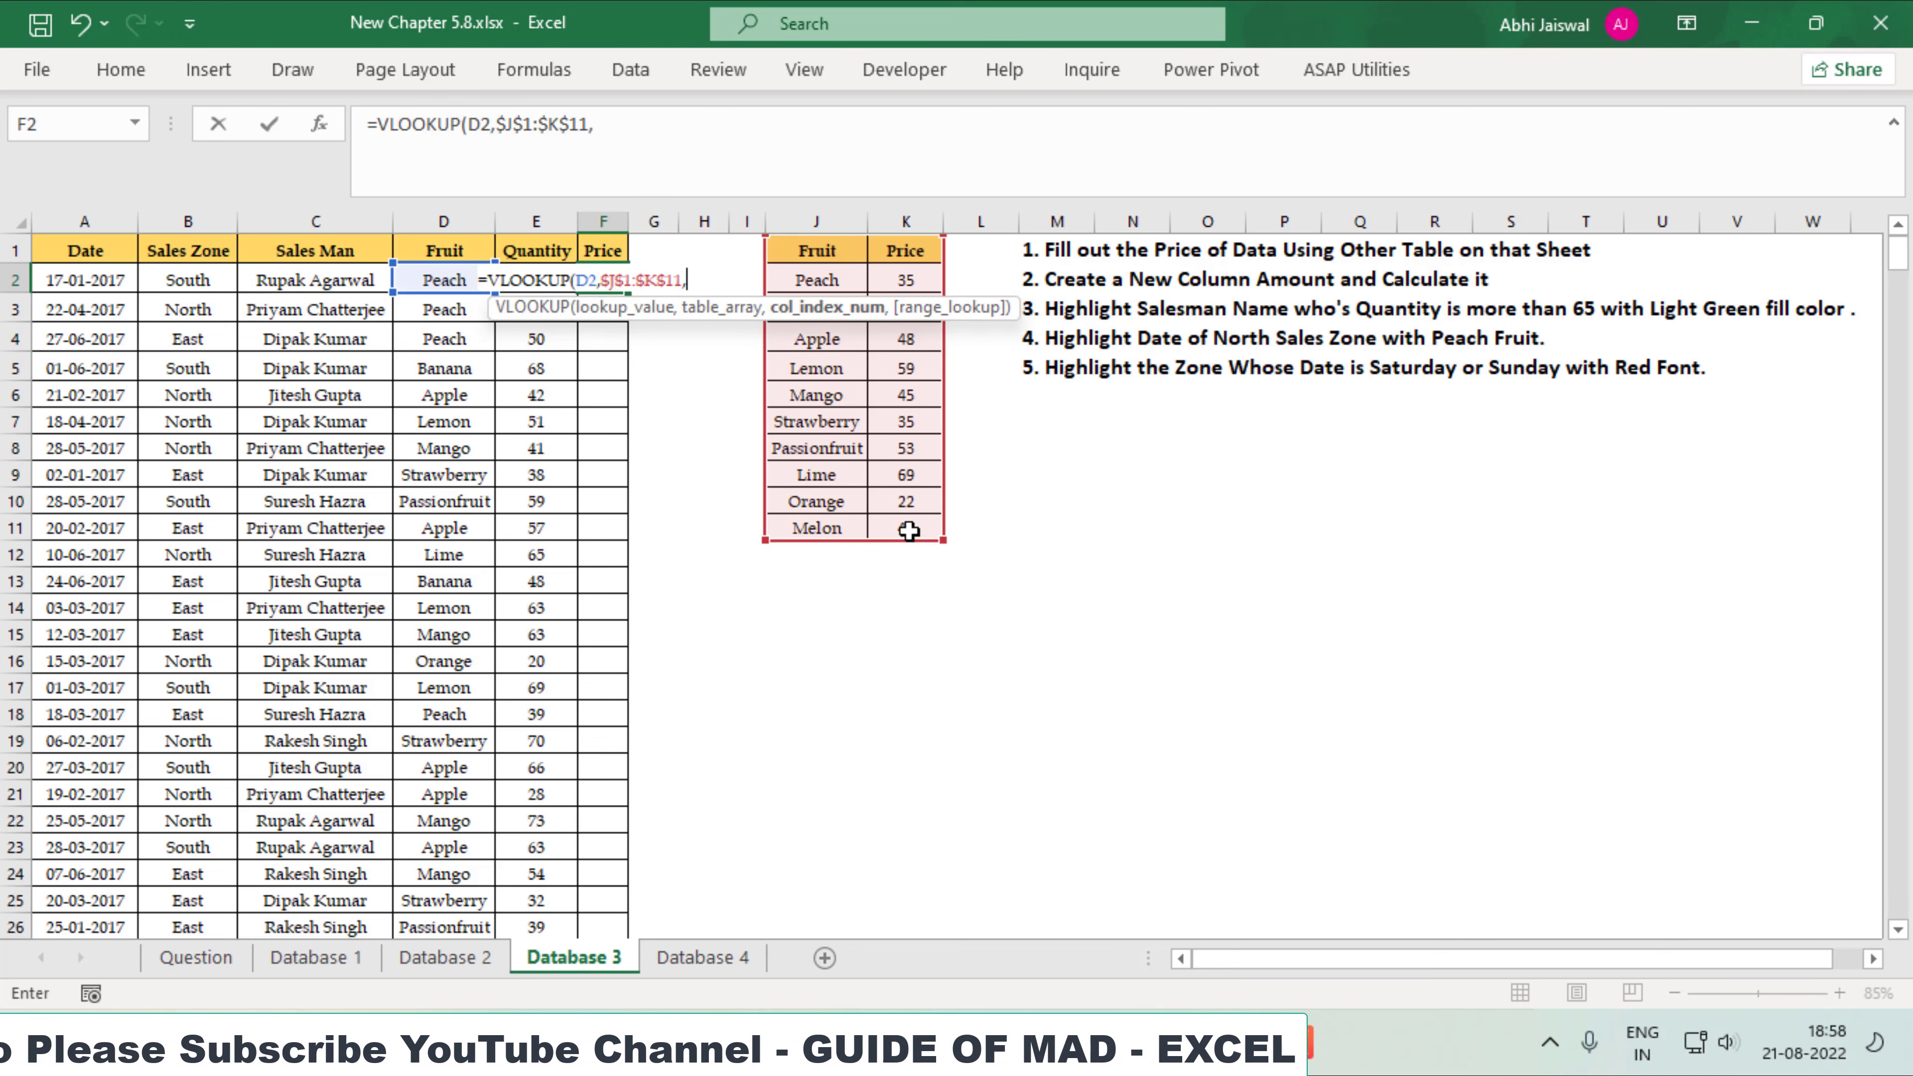
text(2,)
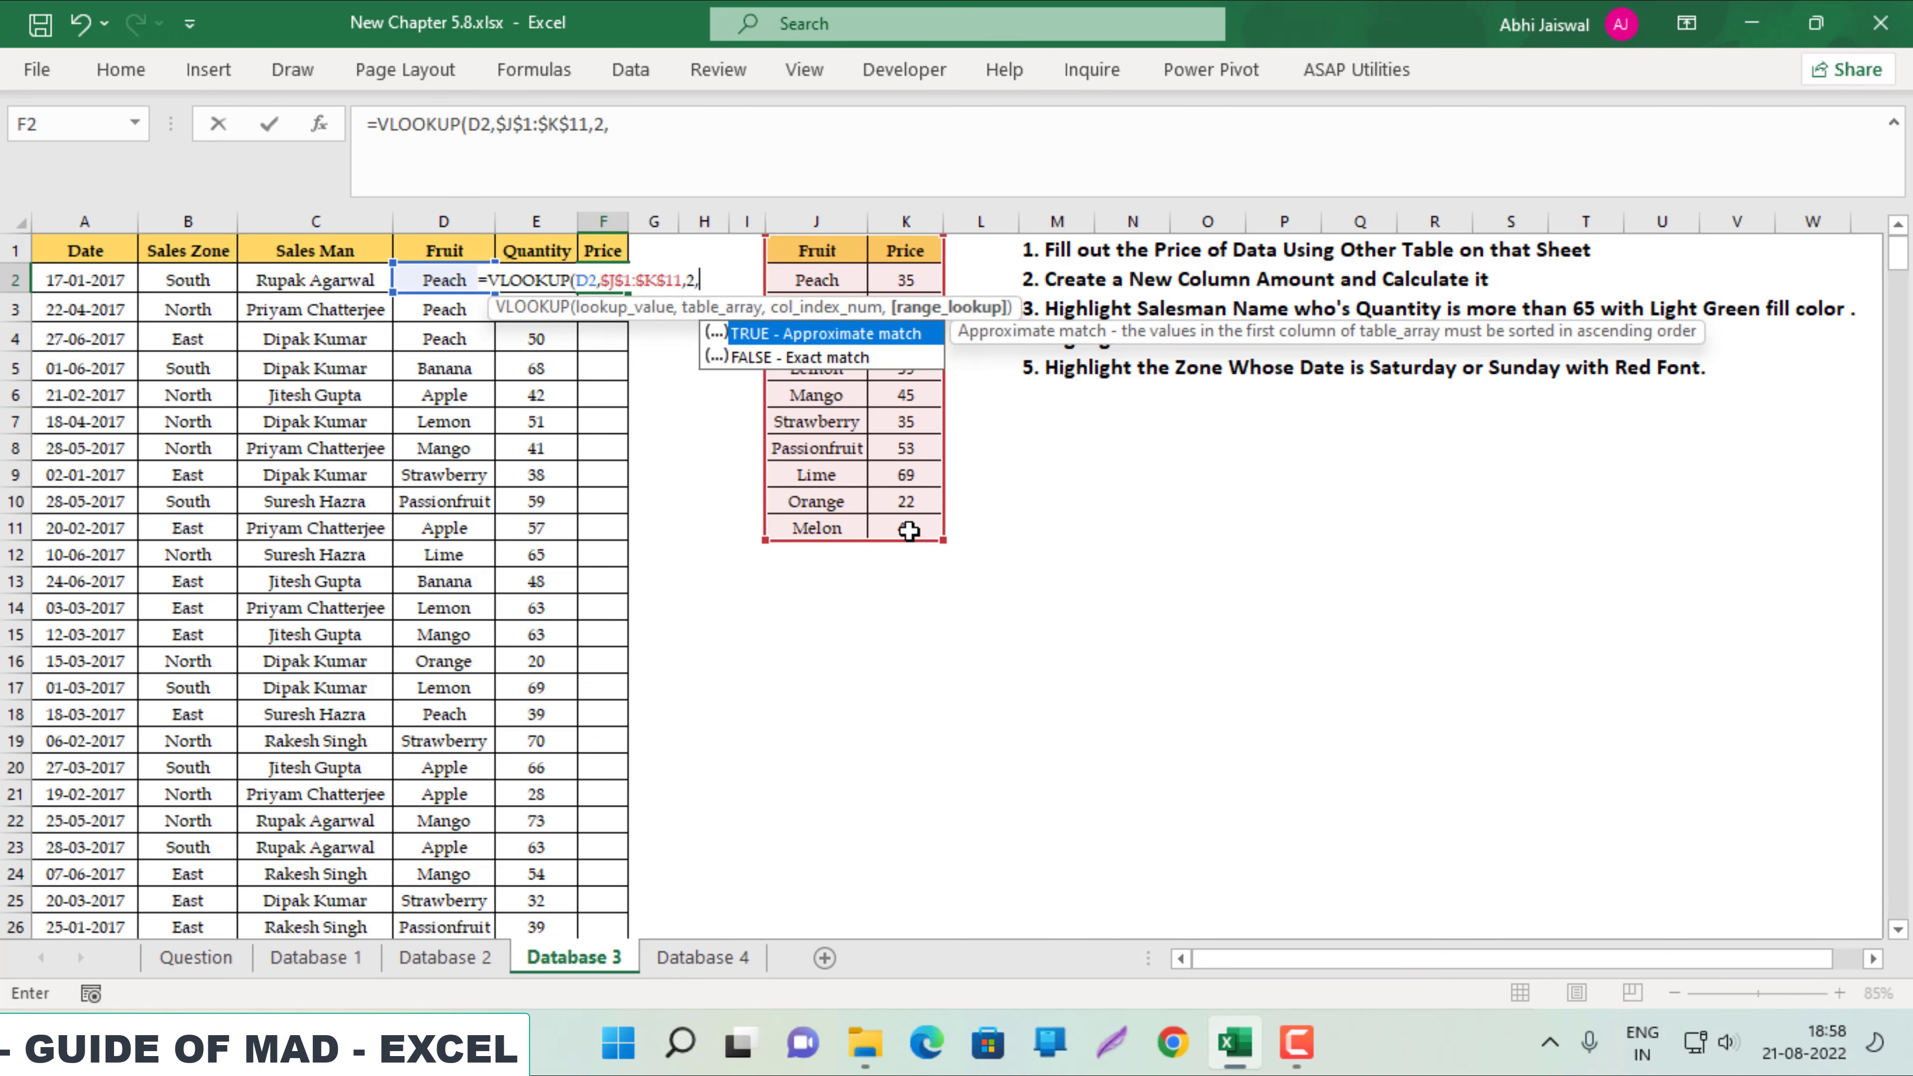
text(0)
key(Return)
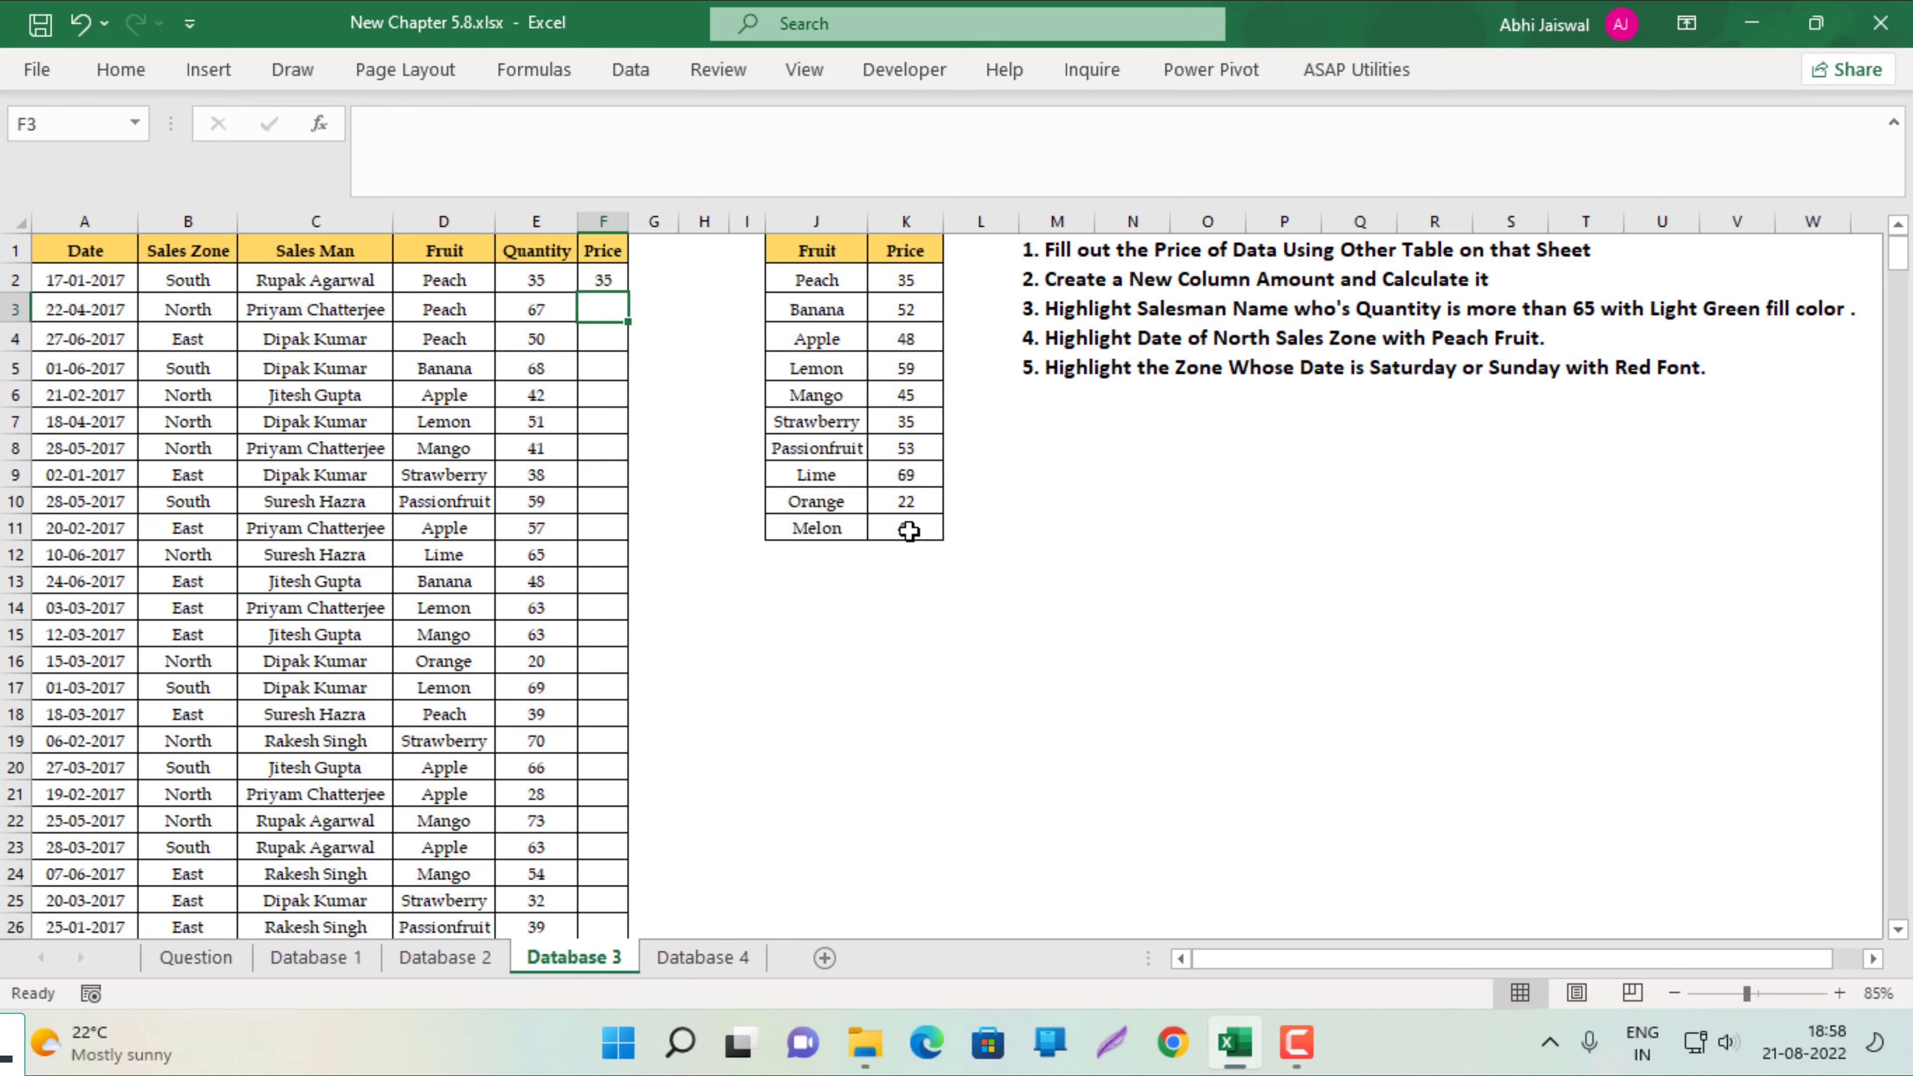
click(624, 281)
double_click(628, 294)
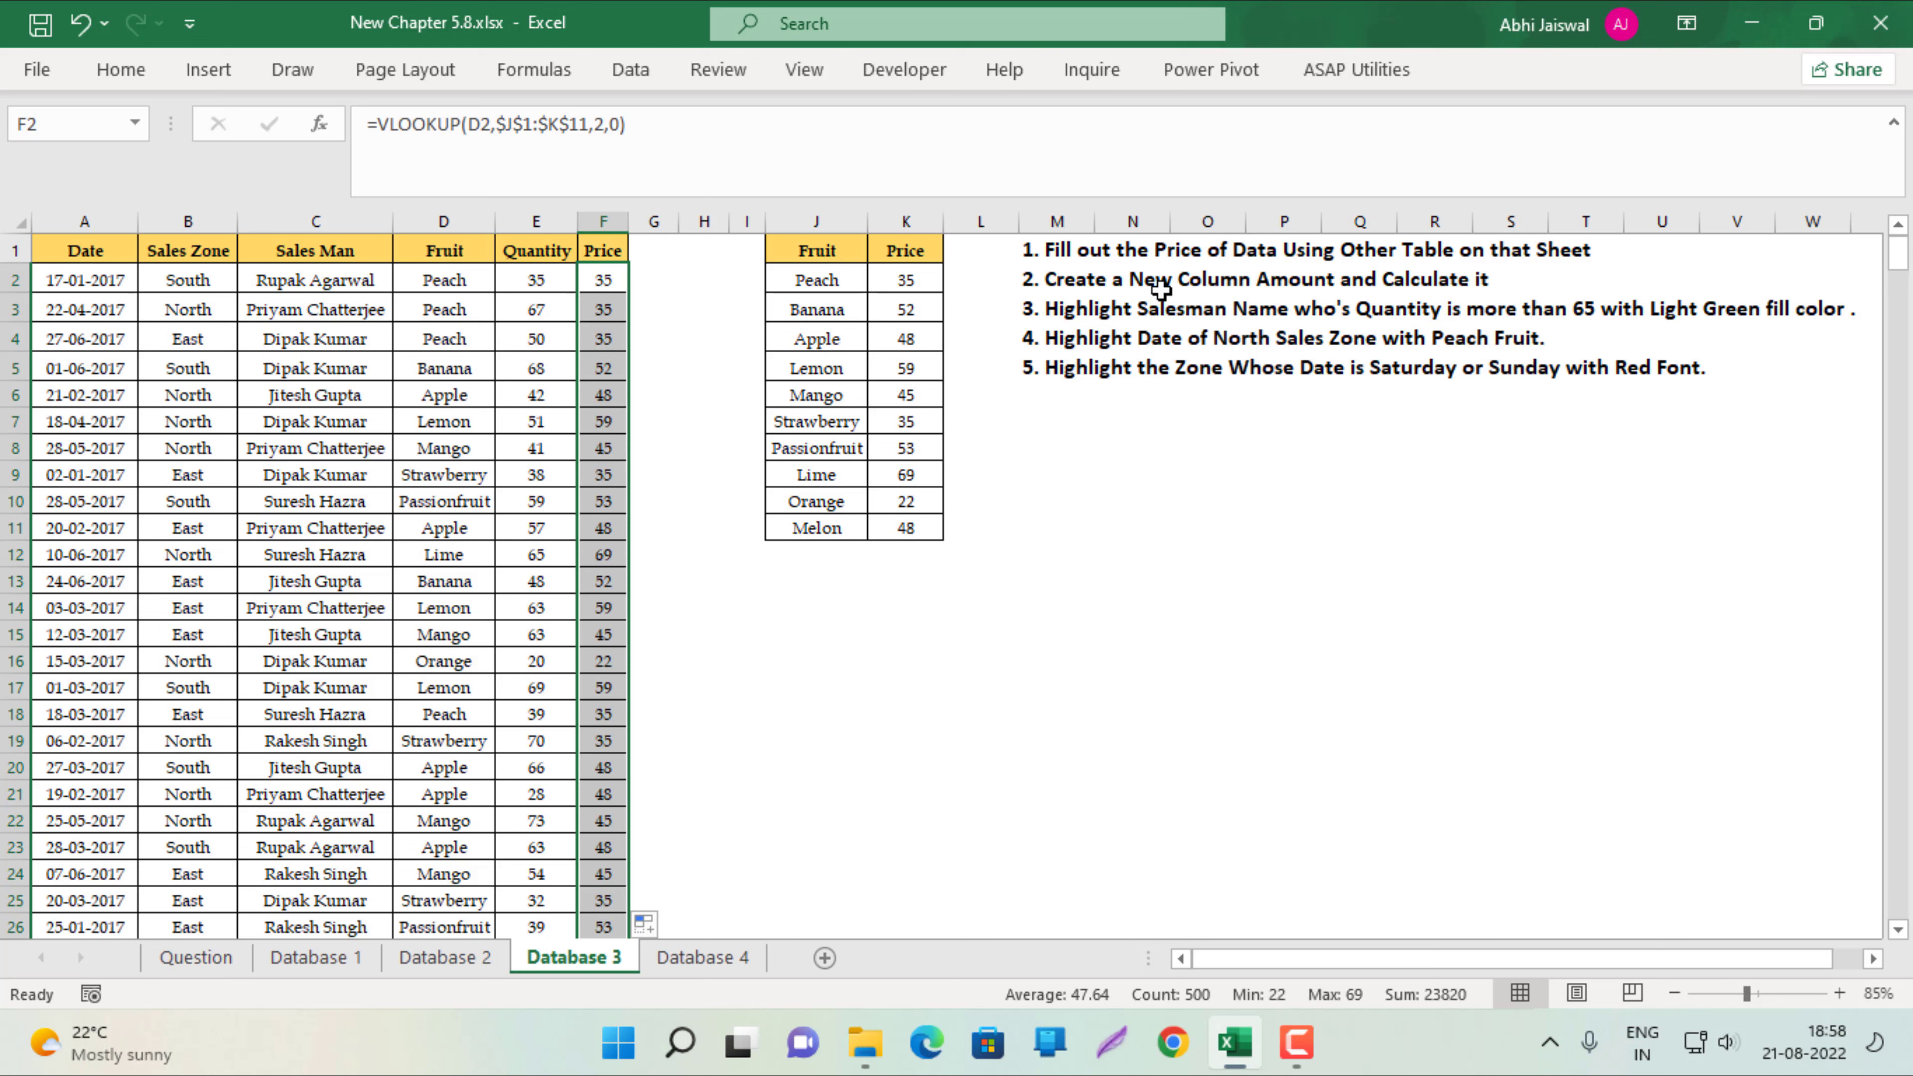
click(653, 243)
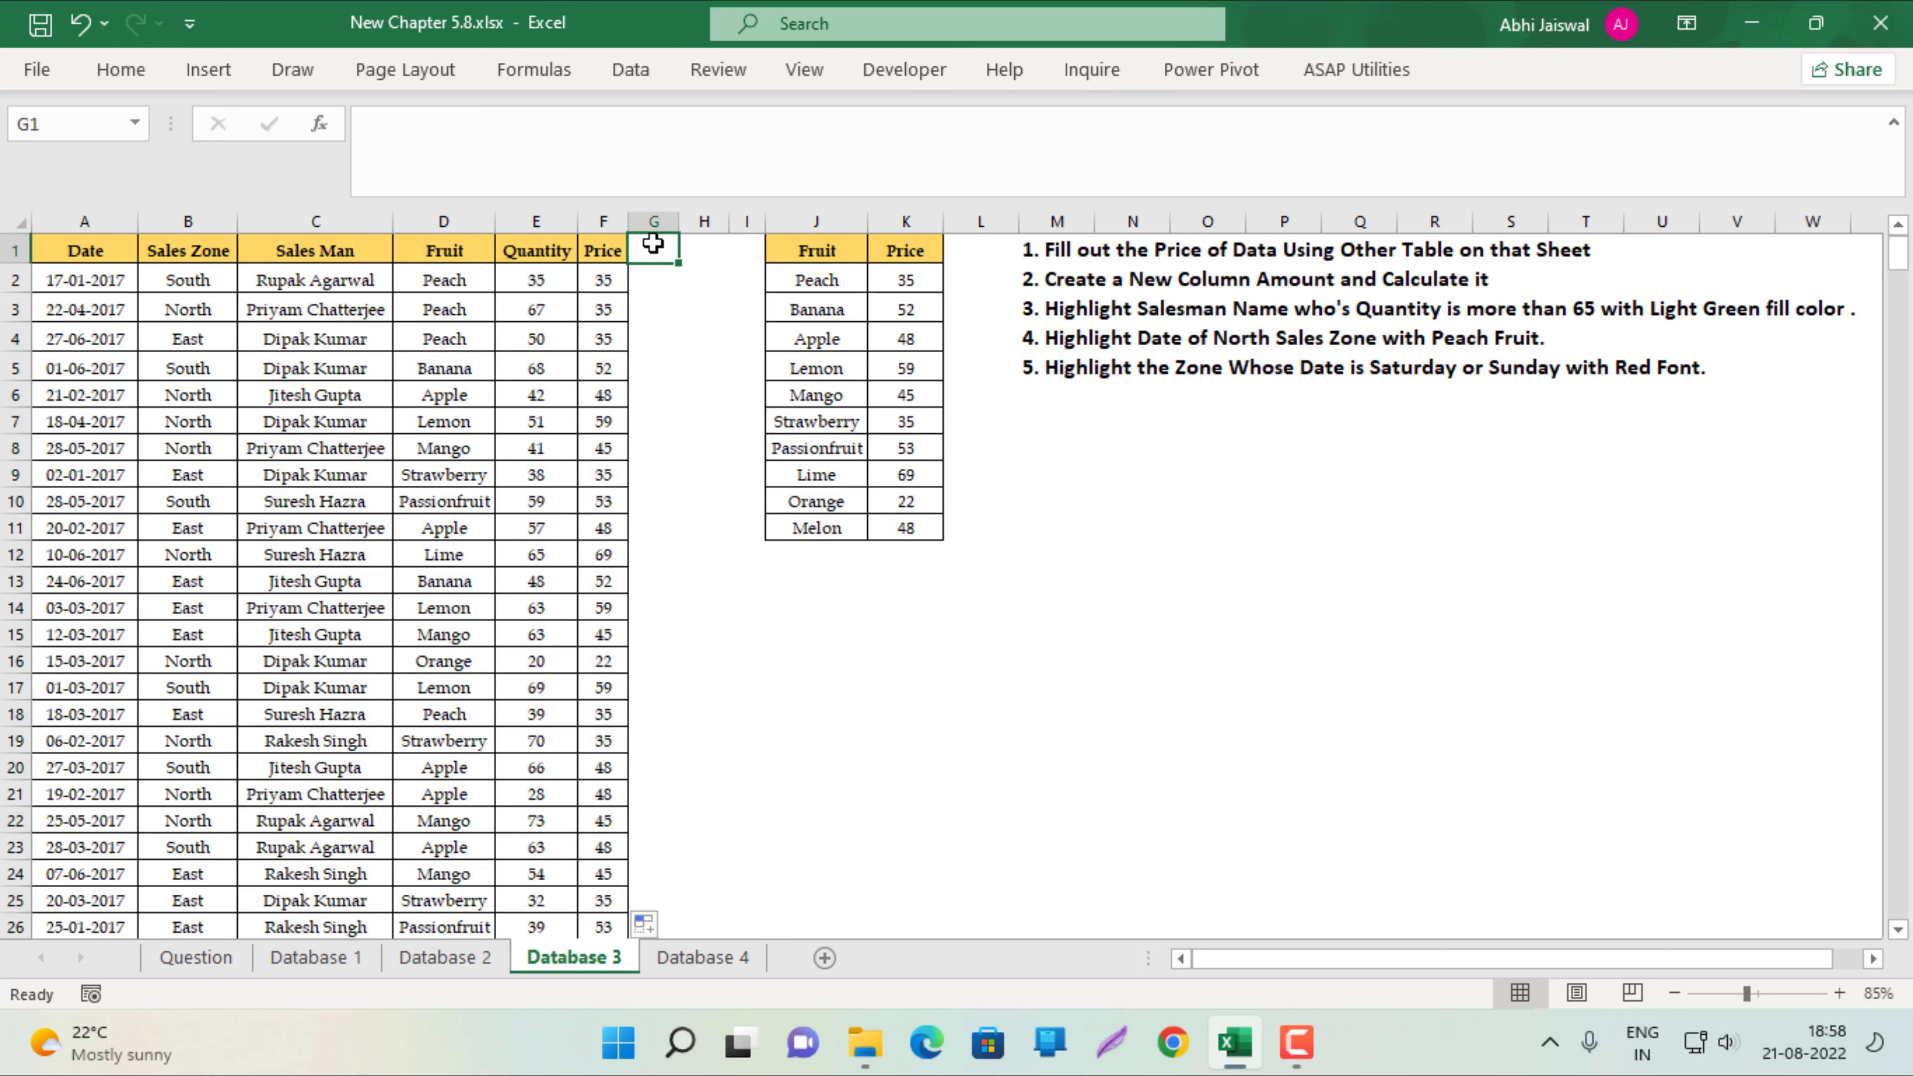
text(Amount)
key(Return)
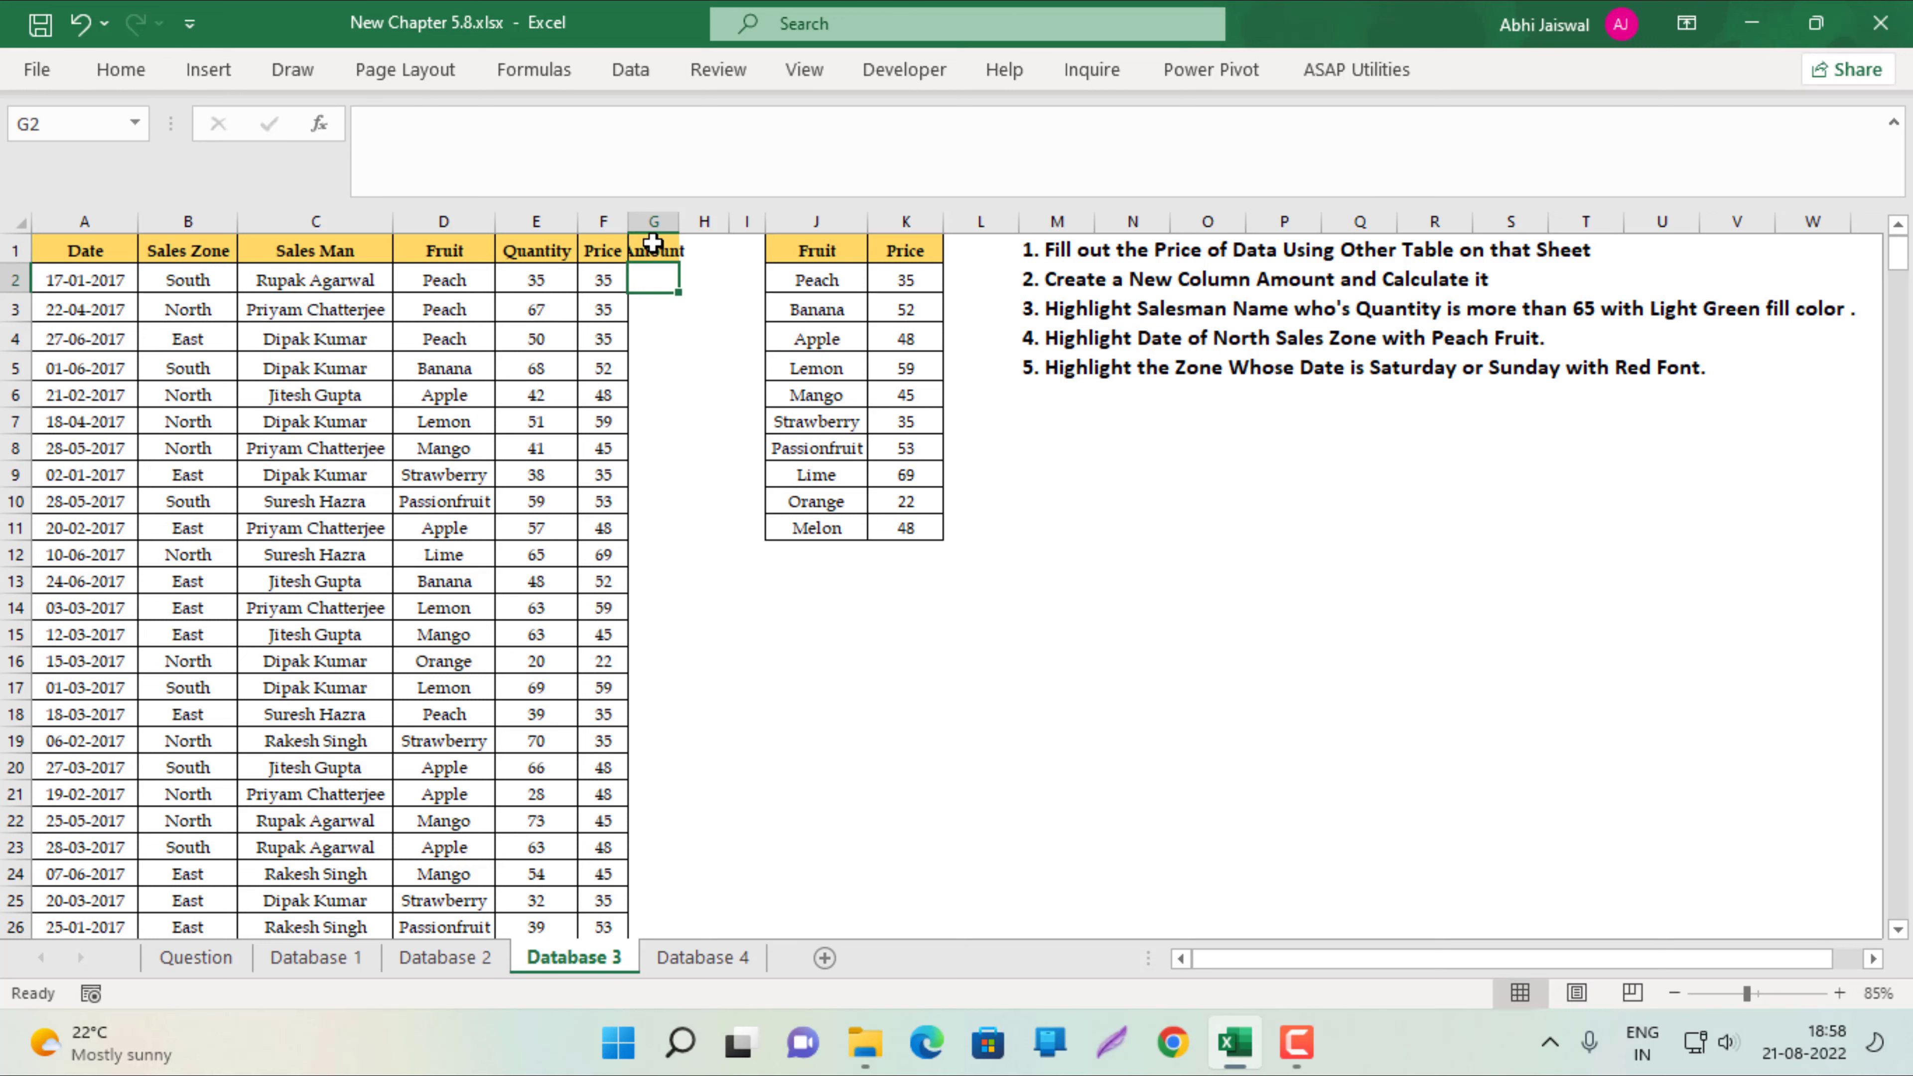
text(=)
key(Left)
key(Left)
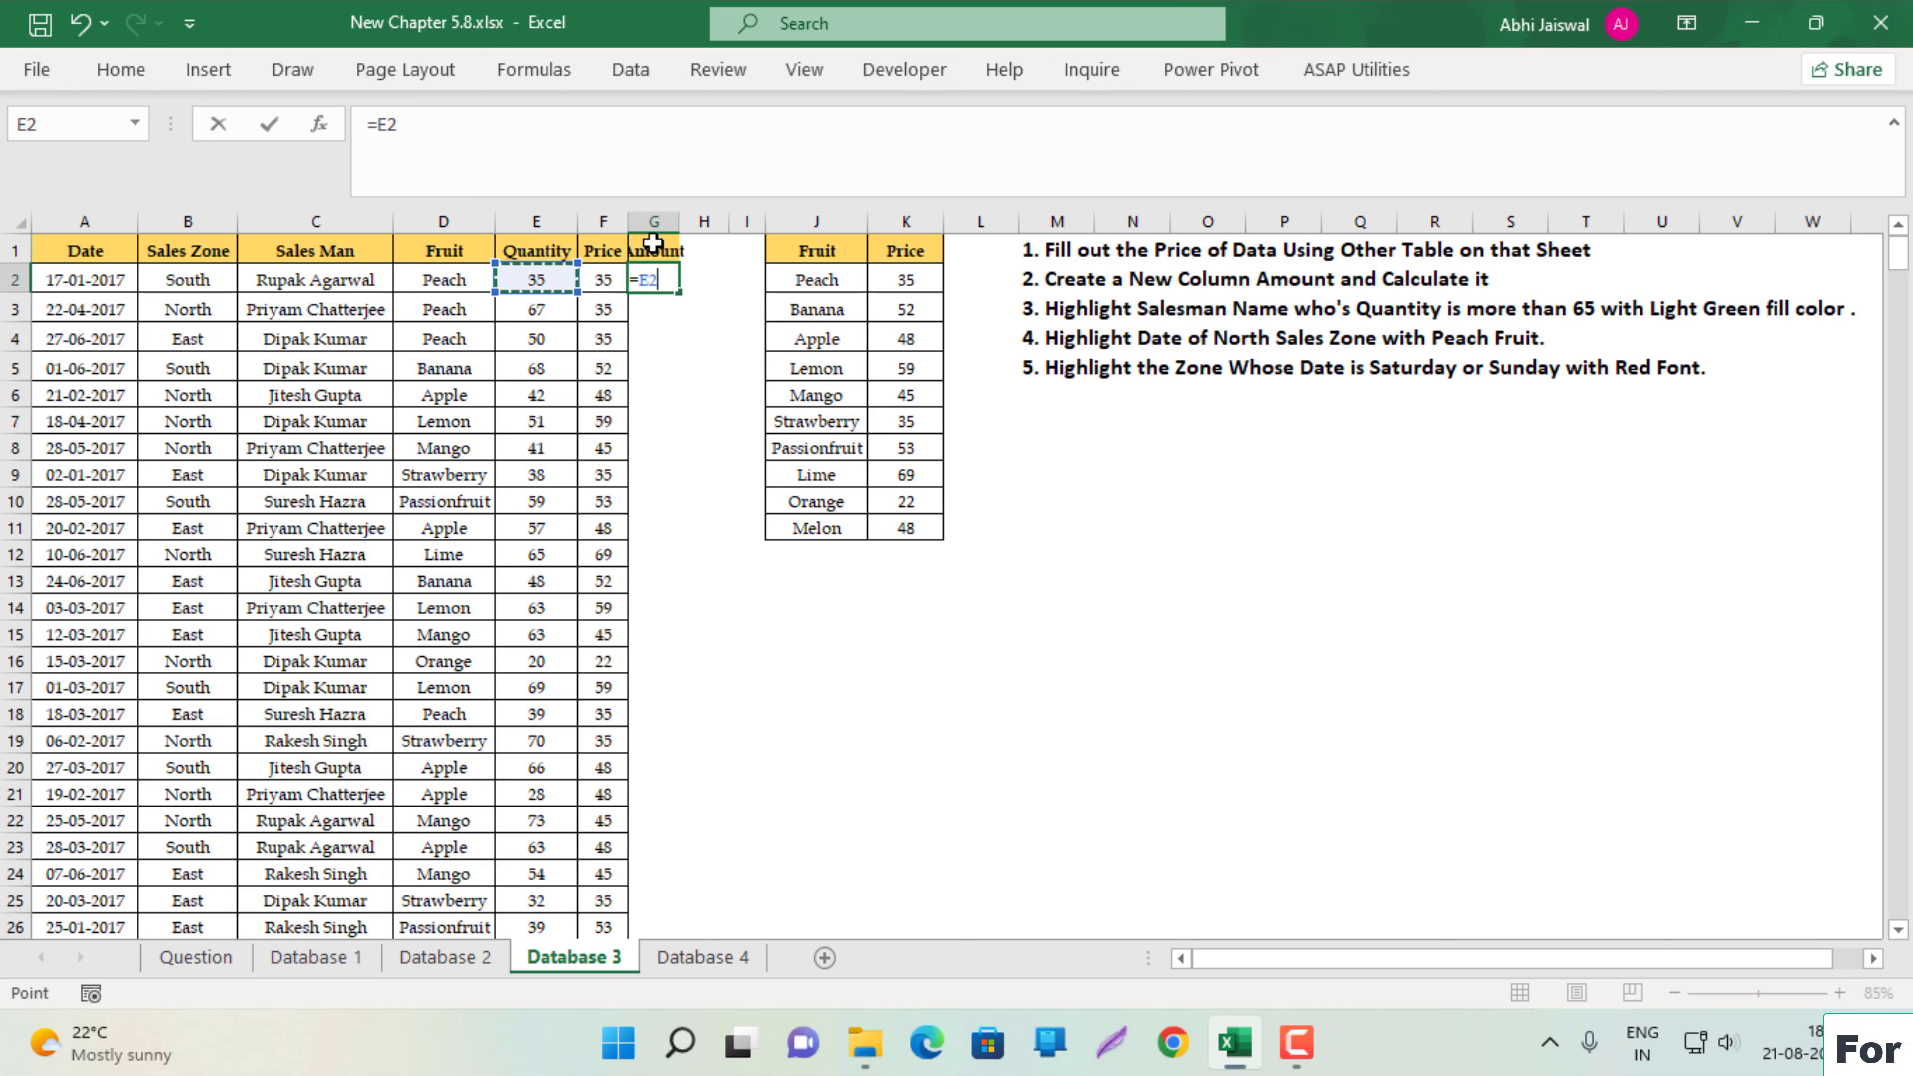
text(*)
key(Left)
key(Return)
click(653, 279)
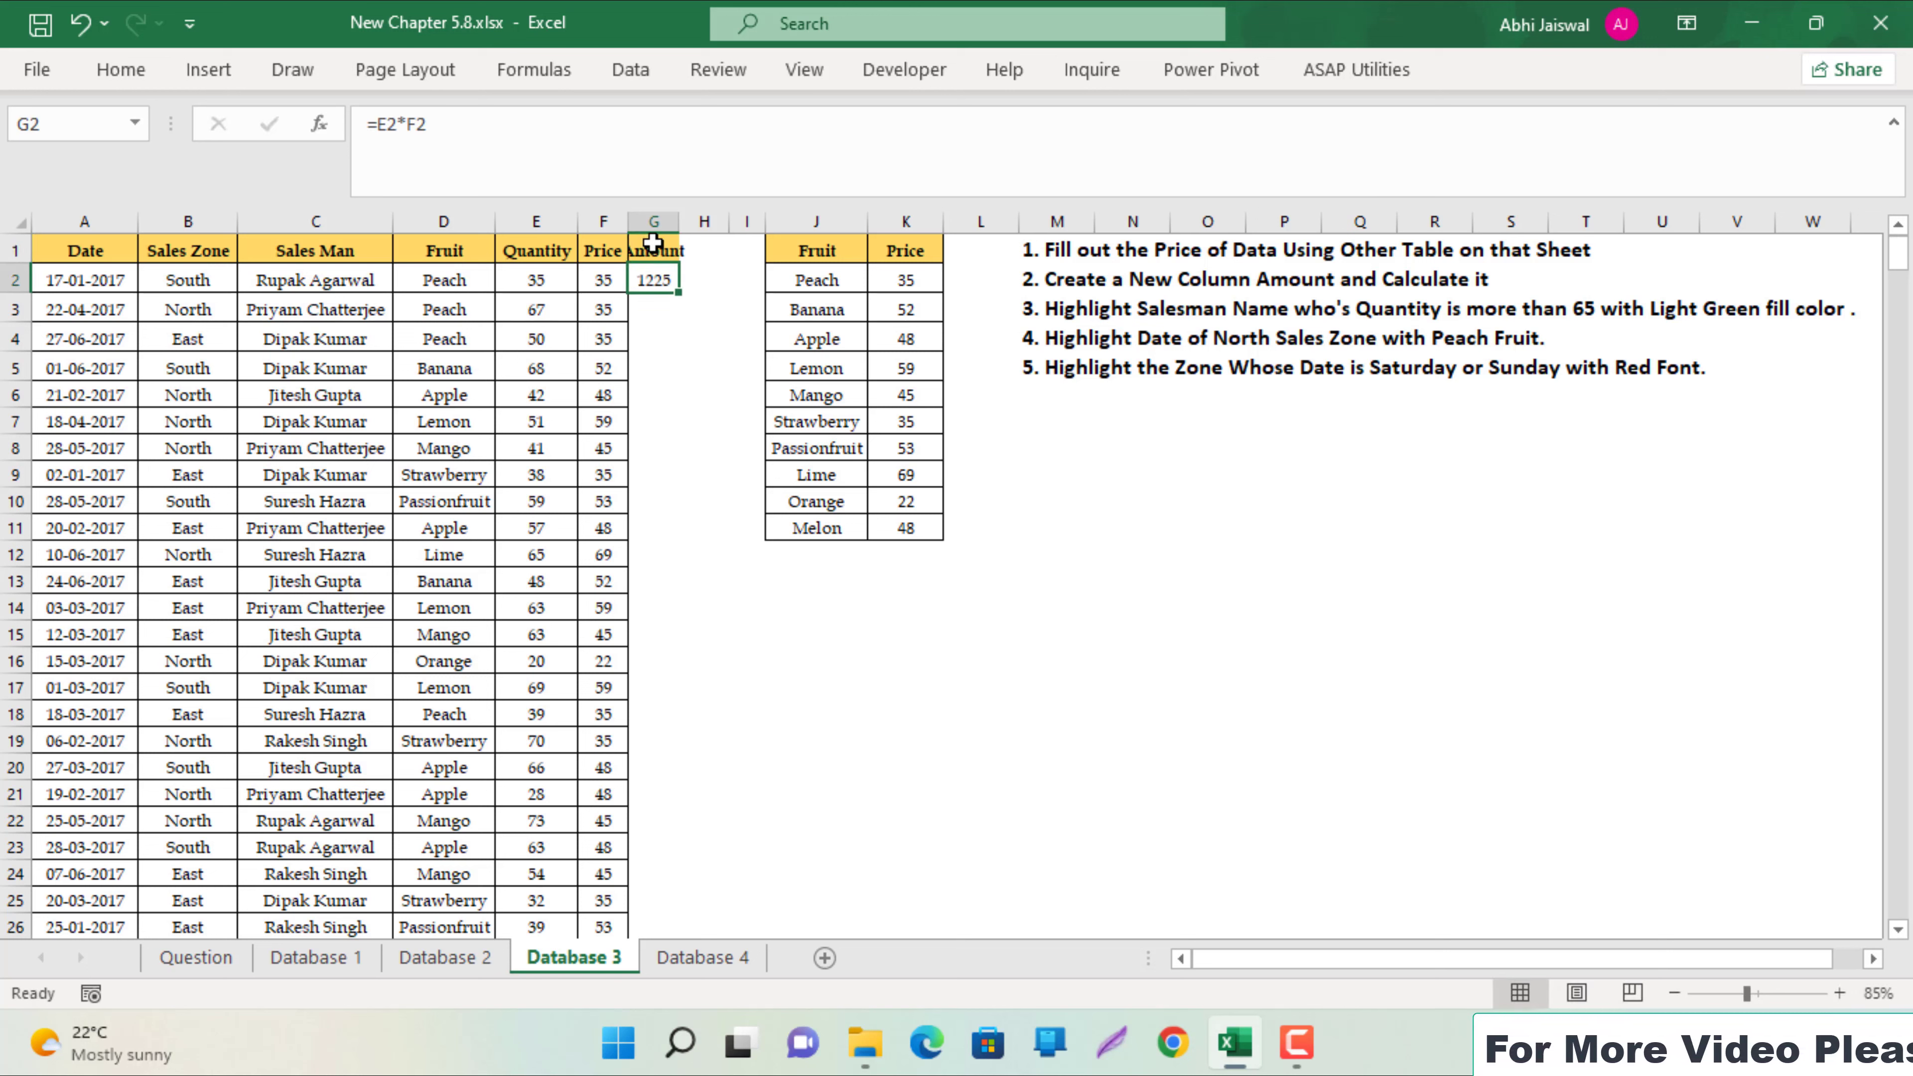
double_click(677, 293)
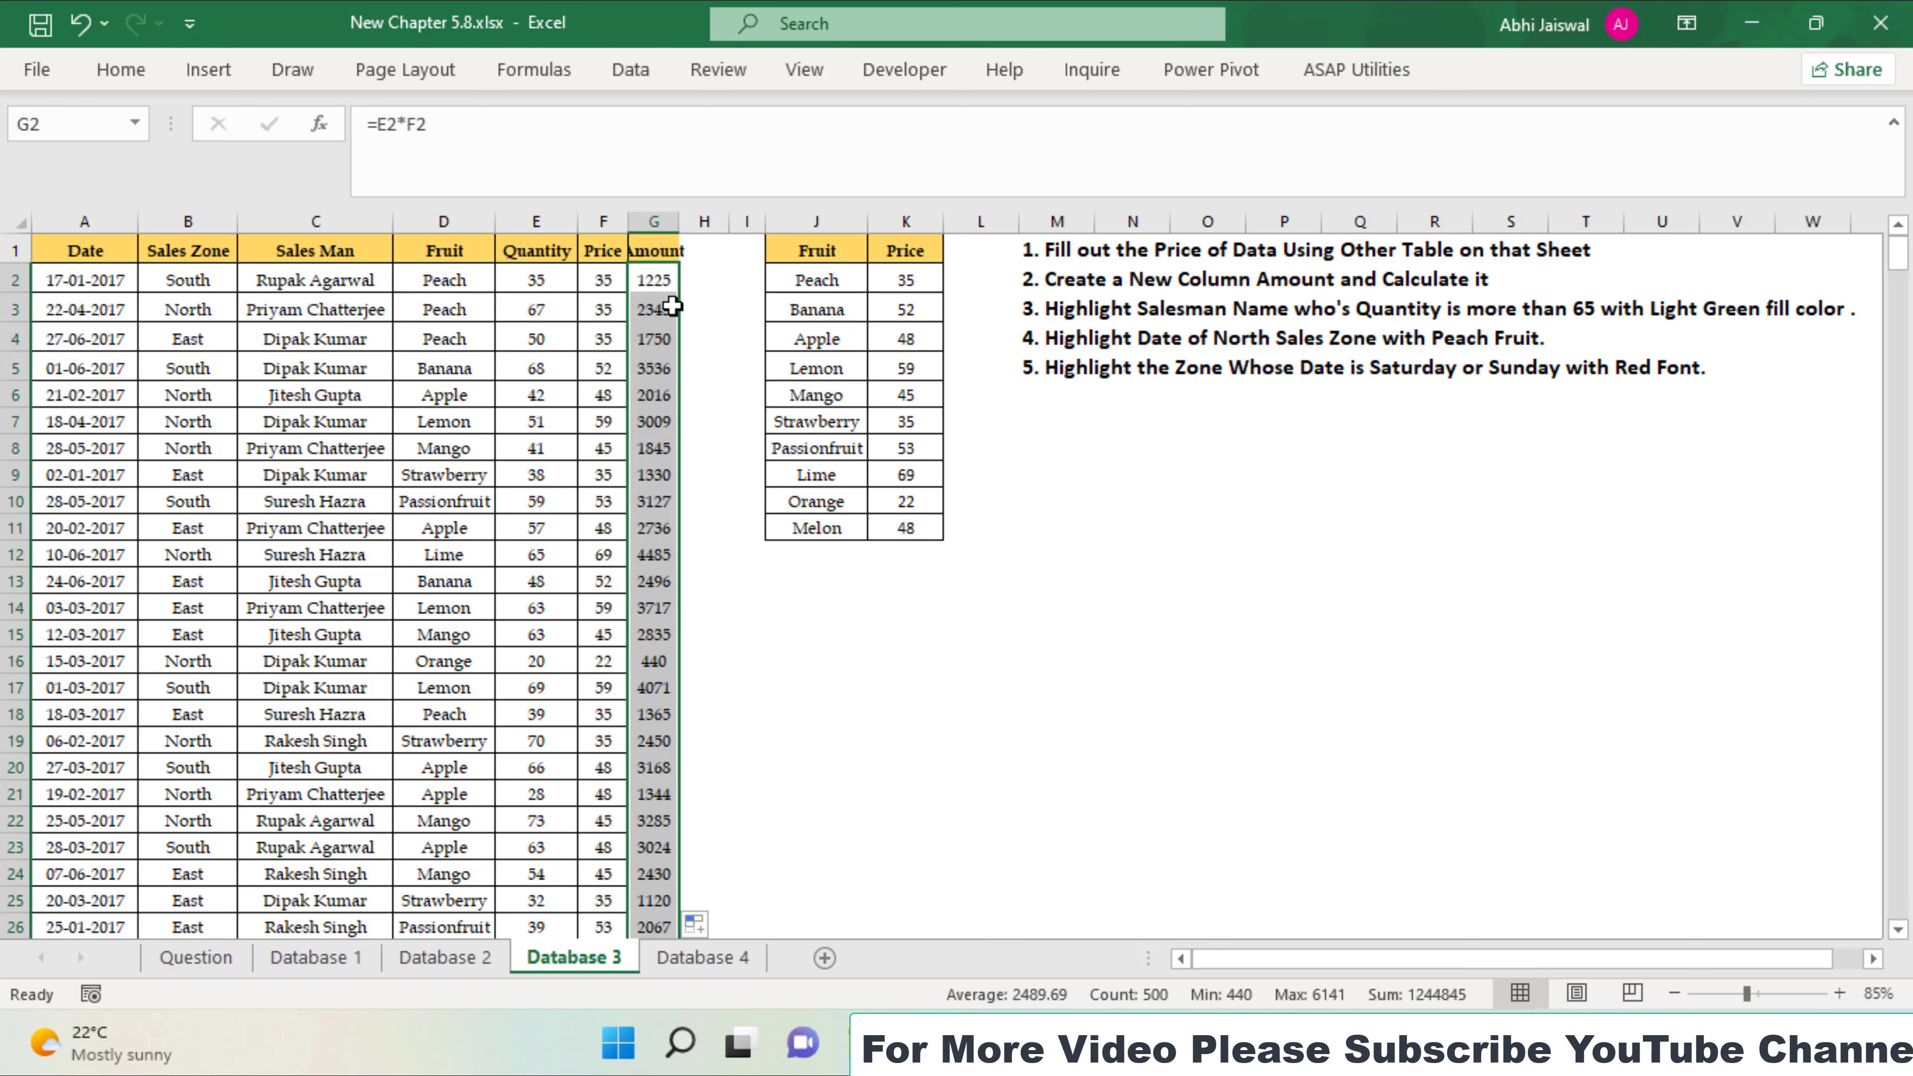
click(1051, 309)
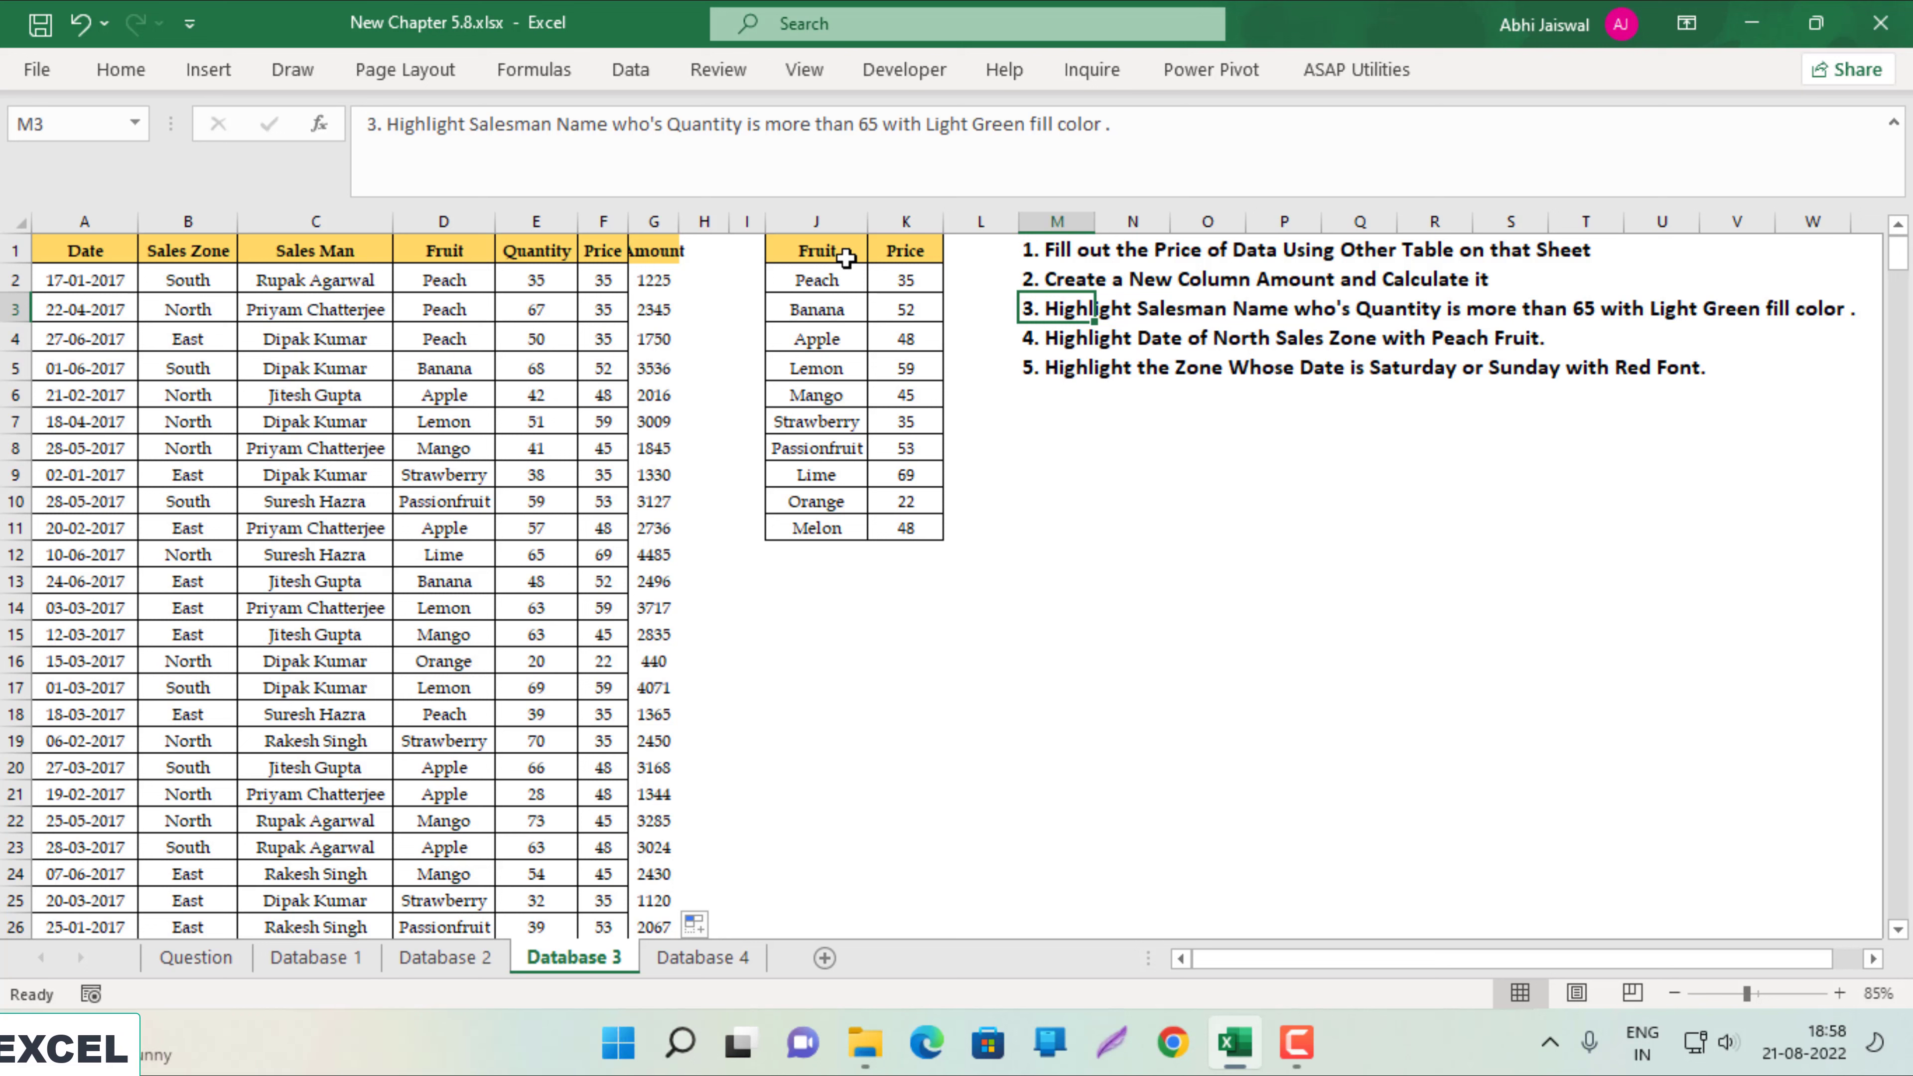
click(714, 284)
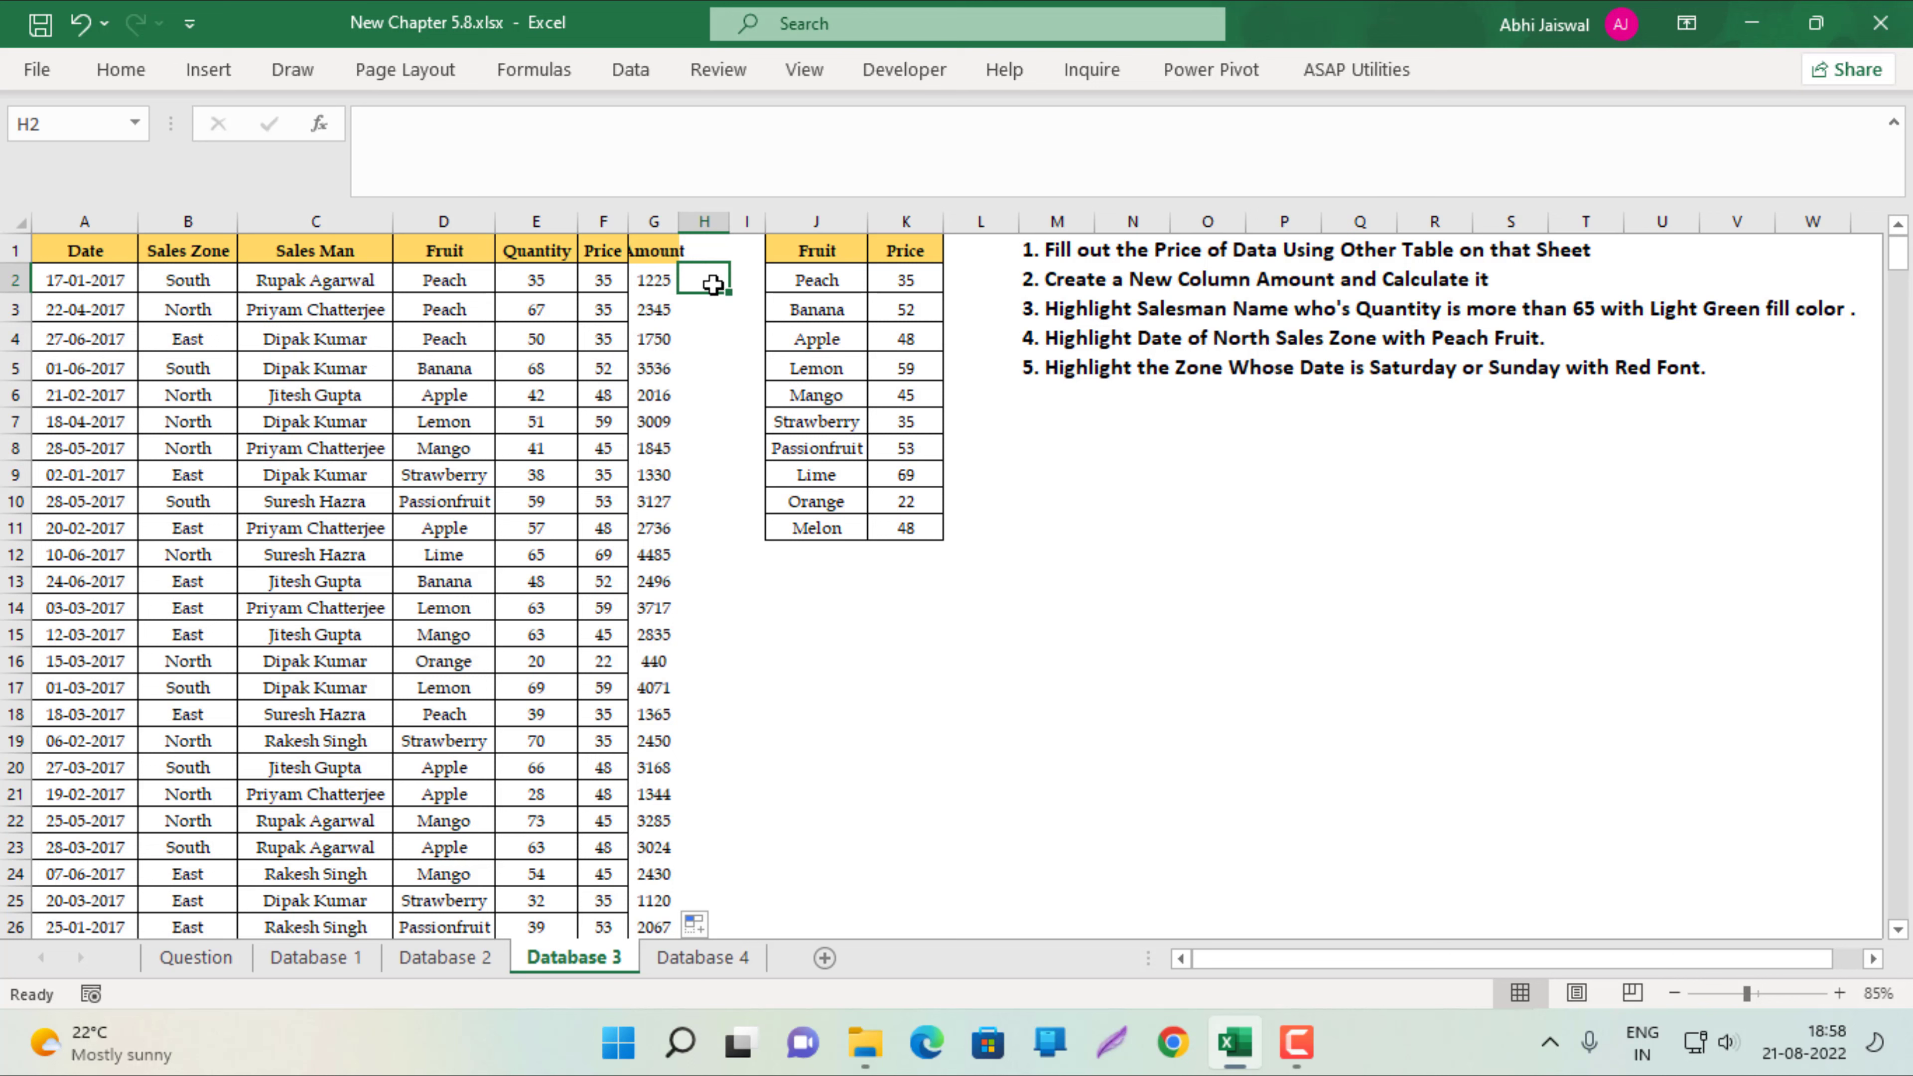
Enter =E2>65 in H2, autofit column H, and fill the test down every row.
text(=)
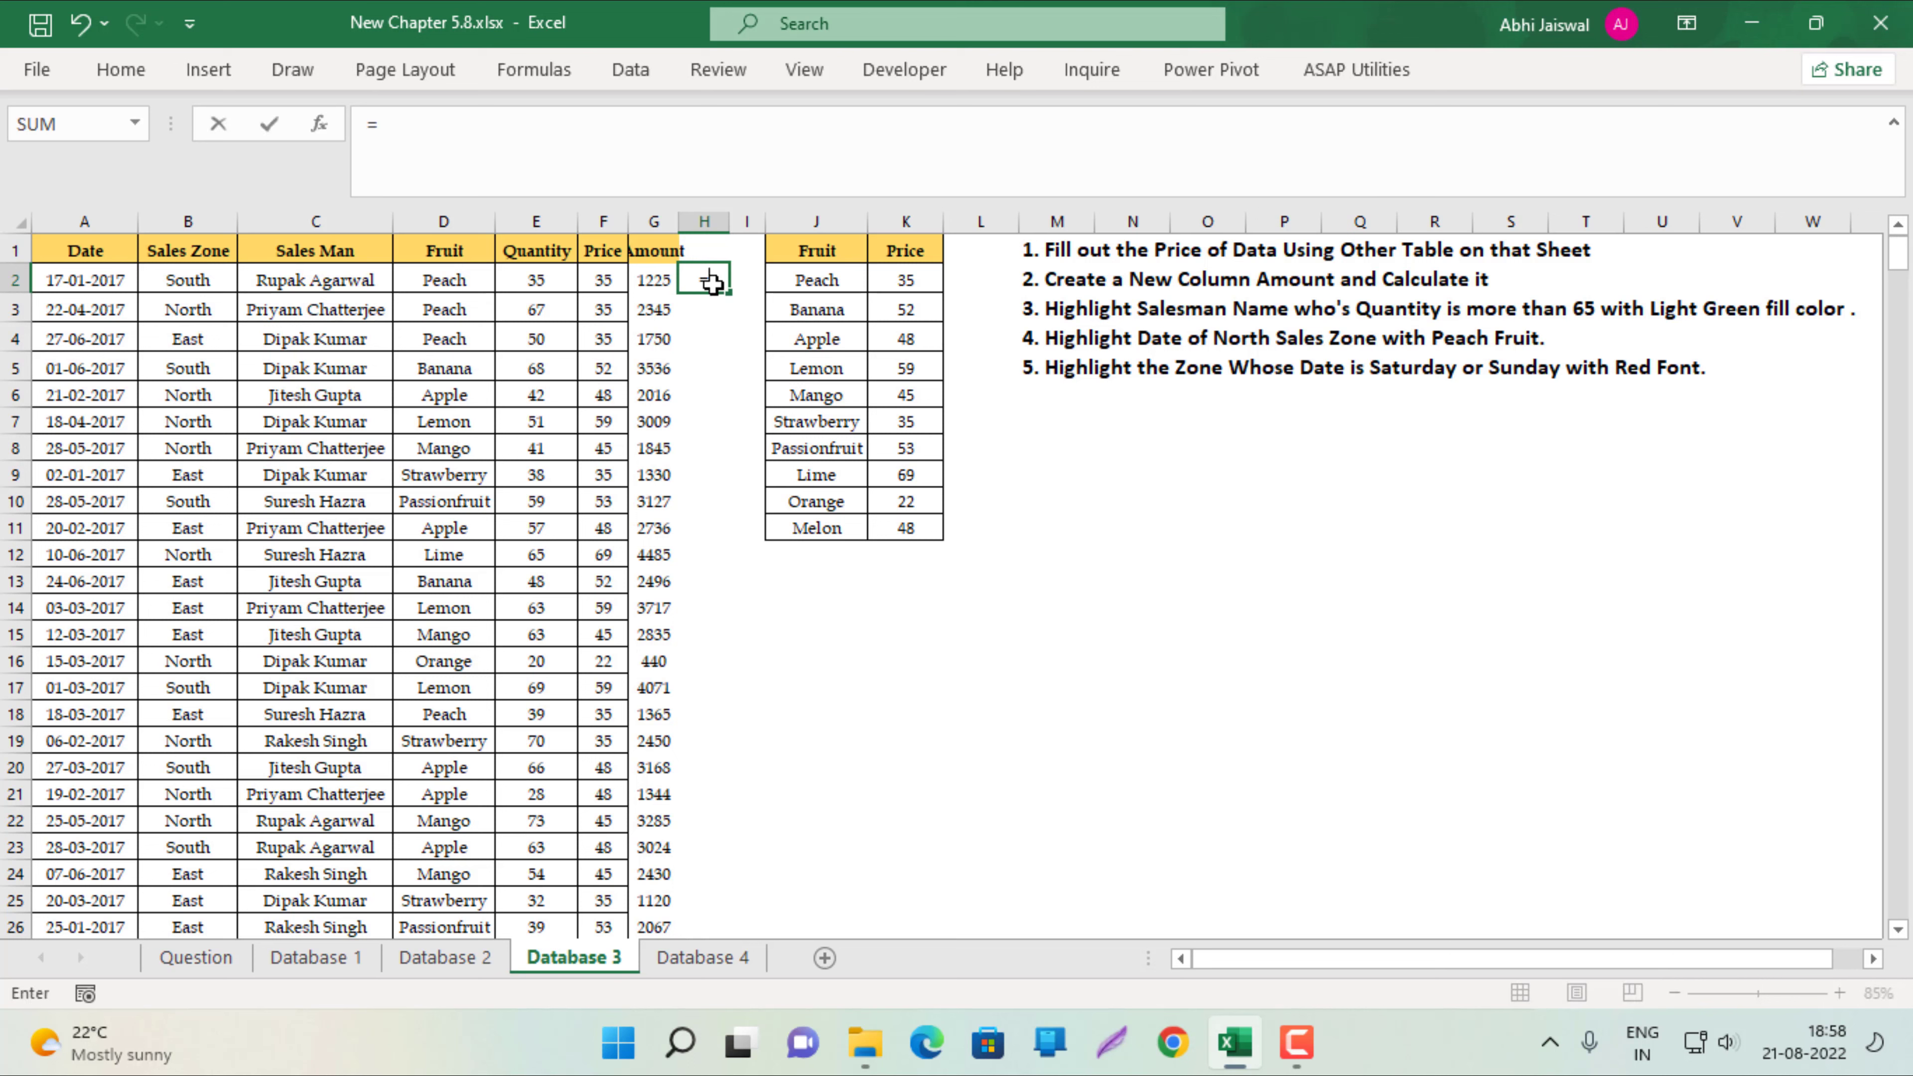
key(Left)
key(Left)
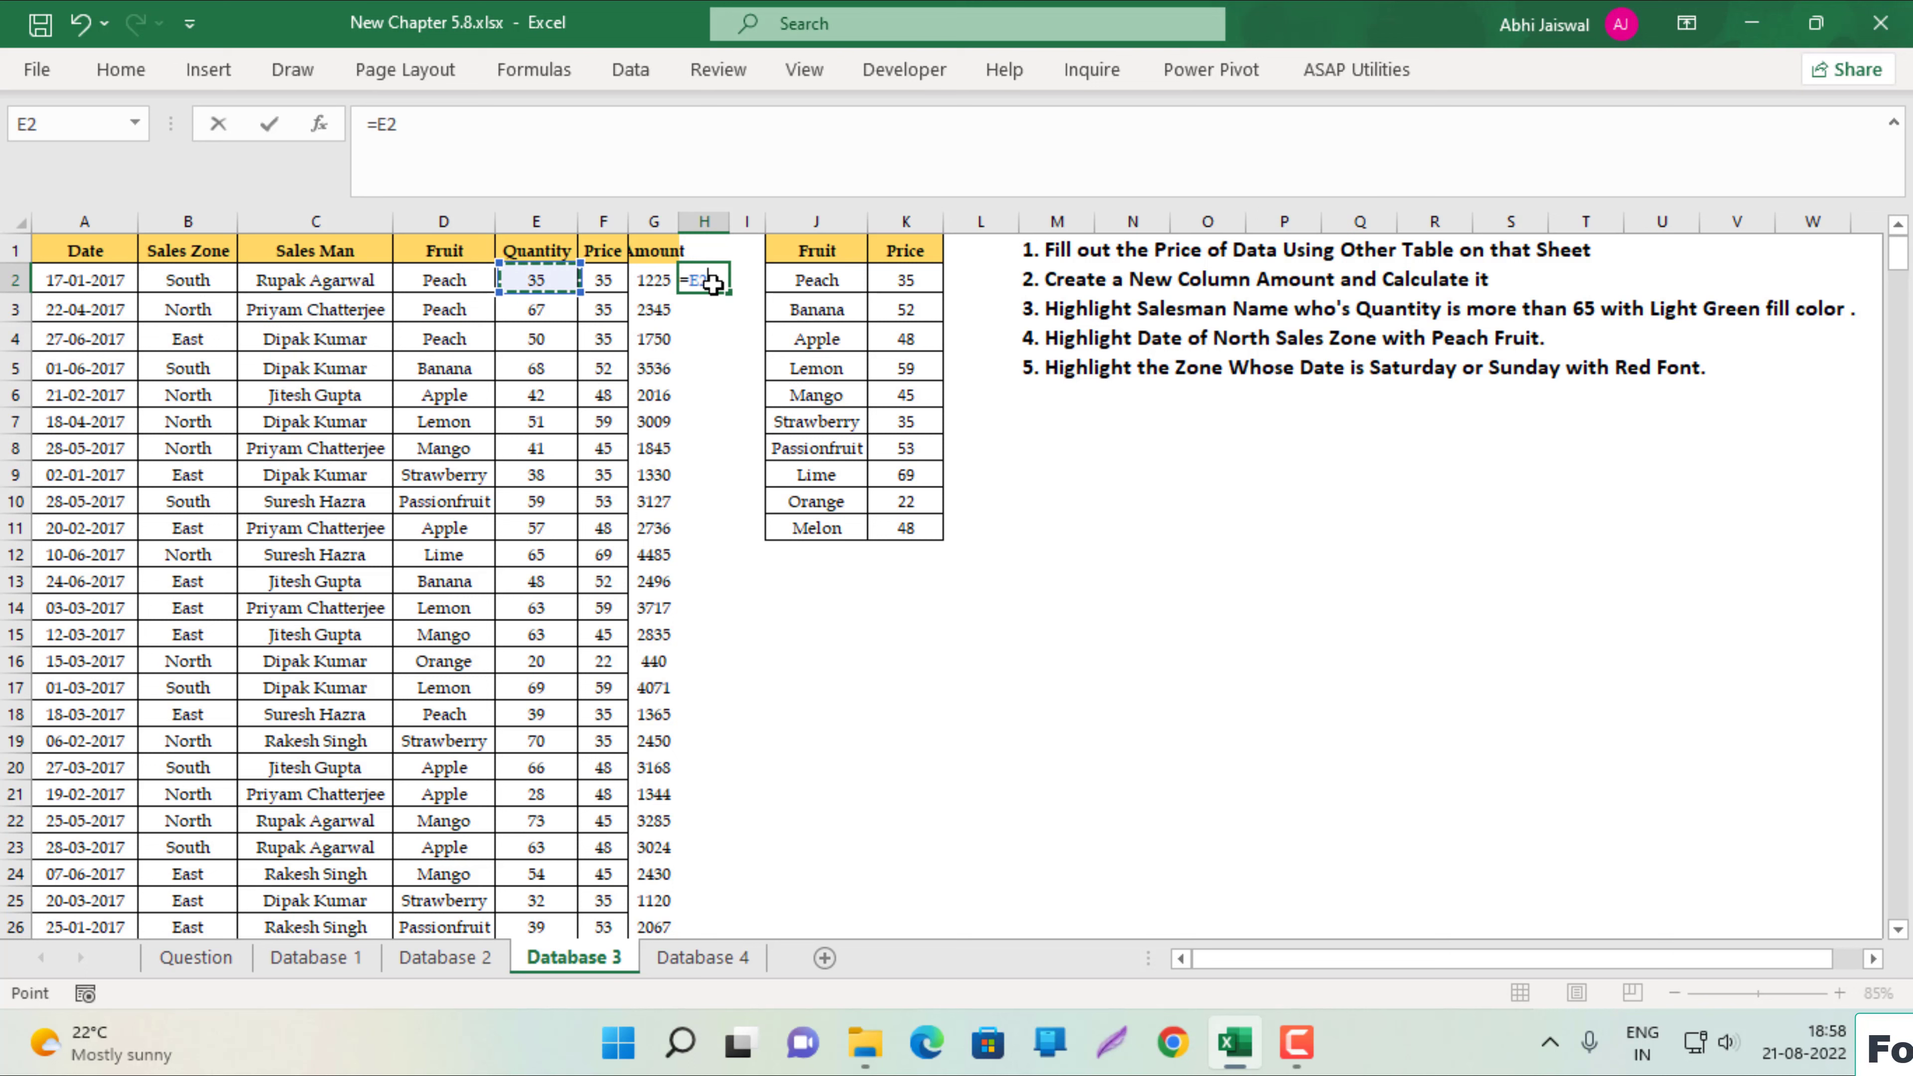
text(>)
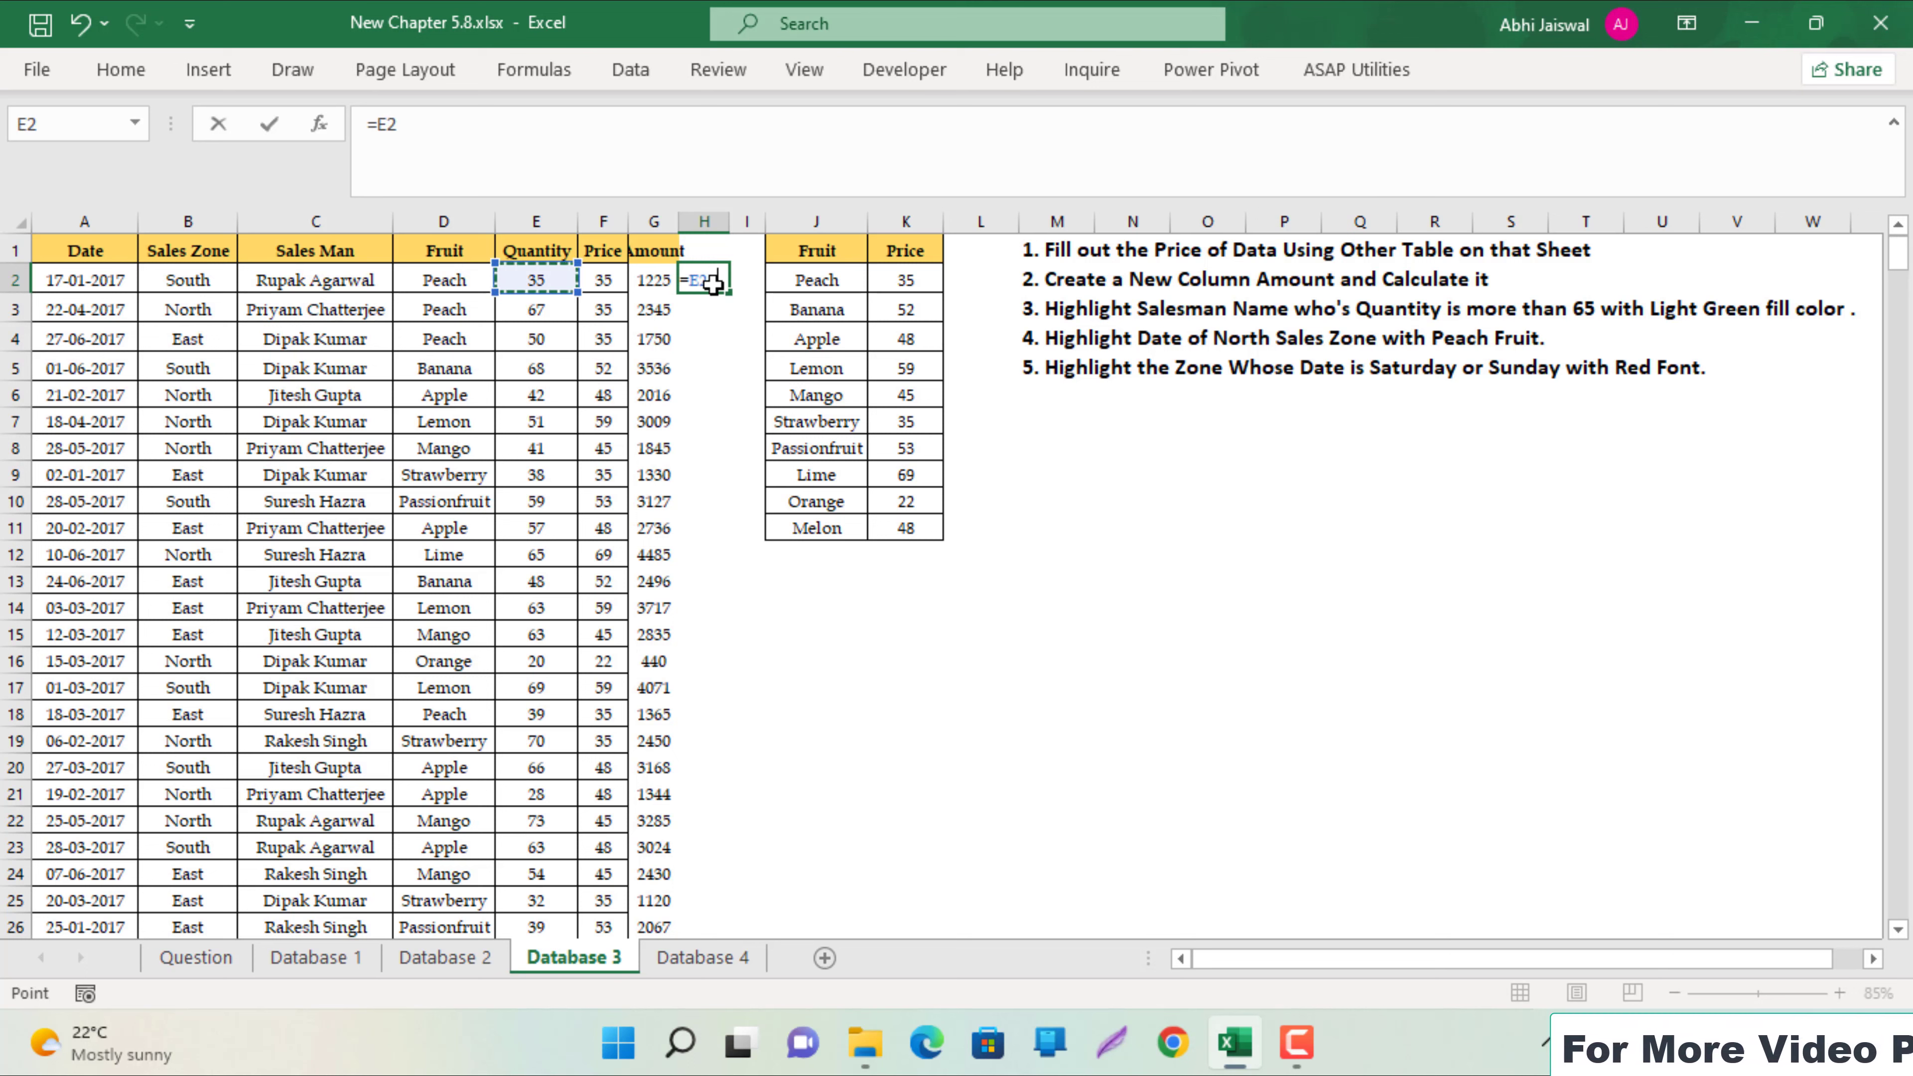
text(65)
key(Return)
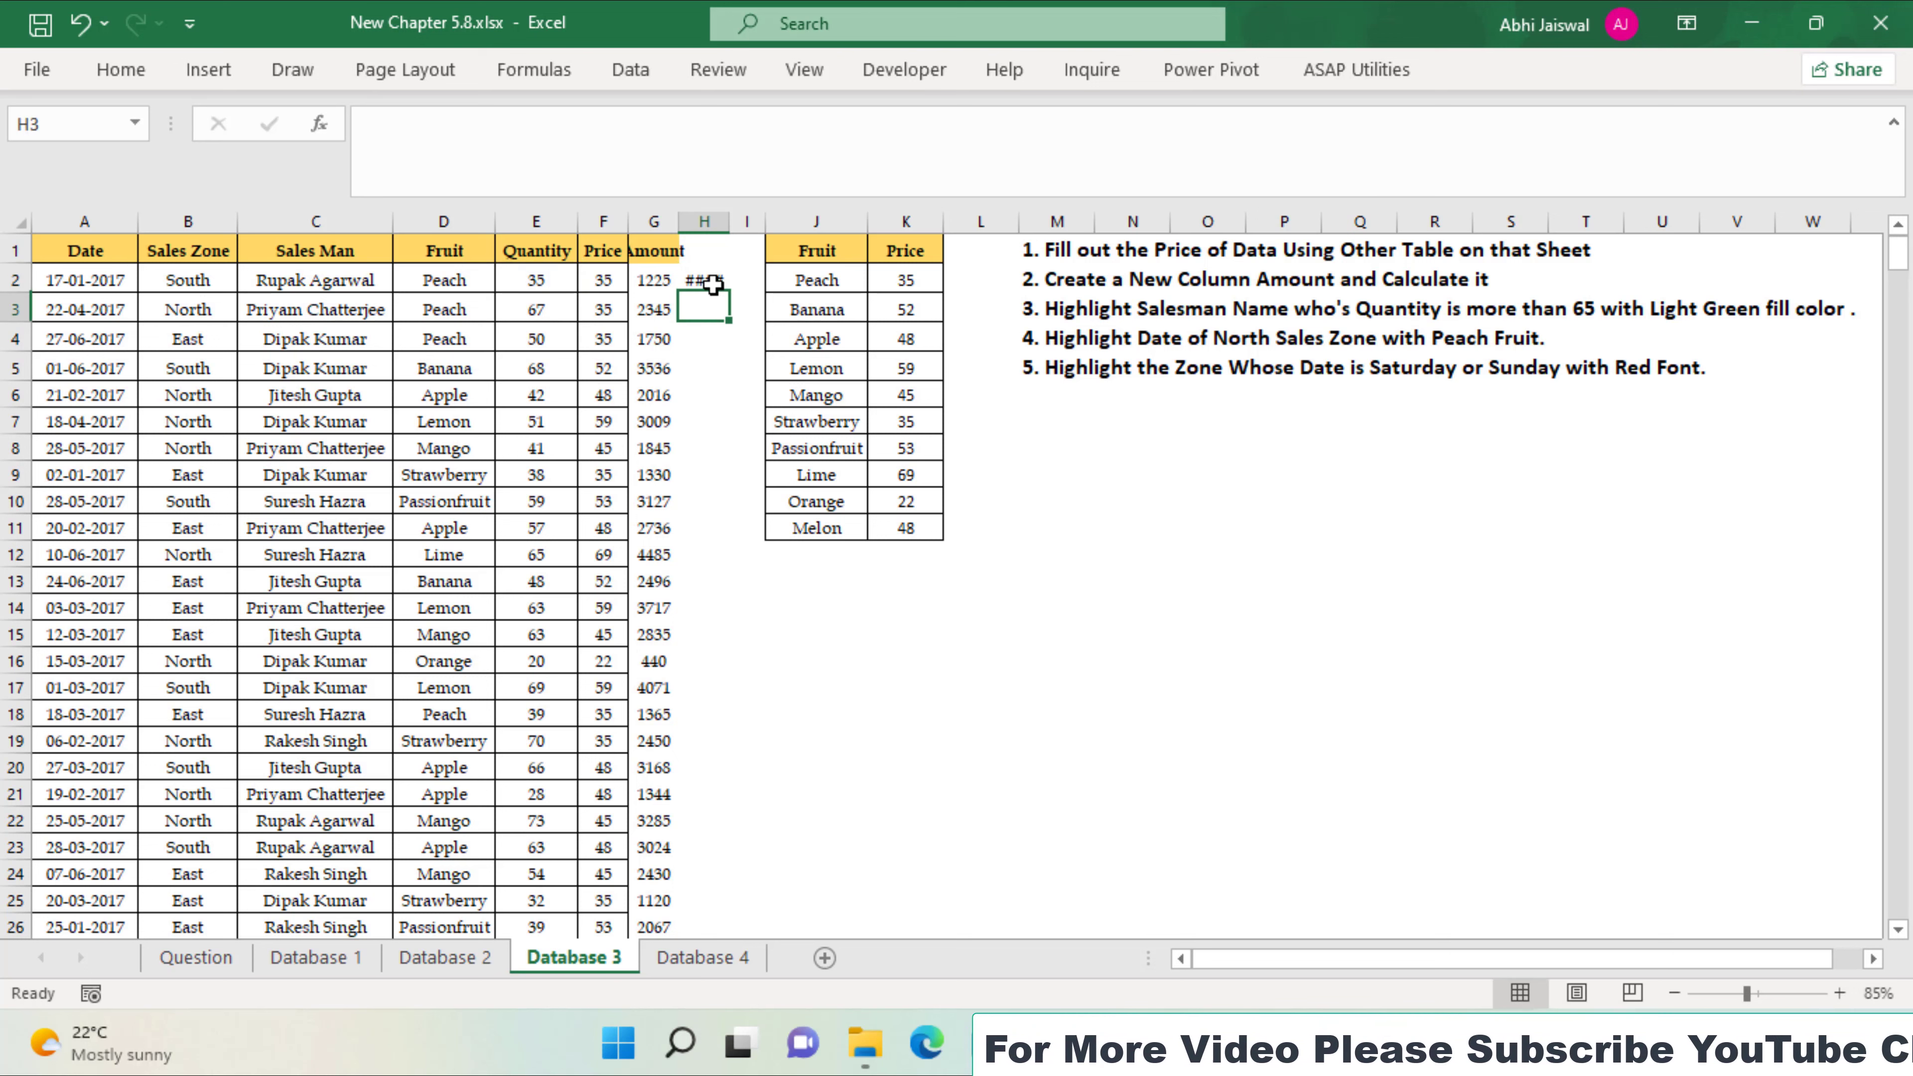
click(712, 284)
double_click(730, 222)
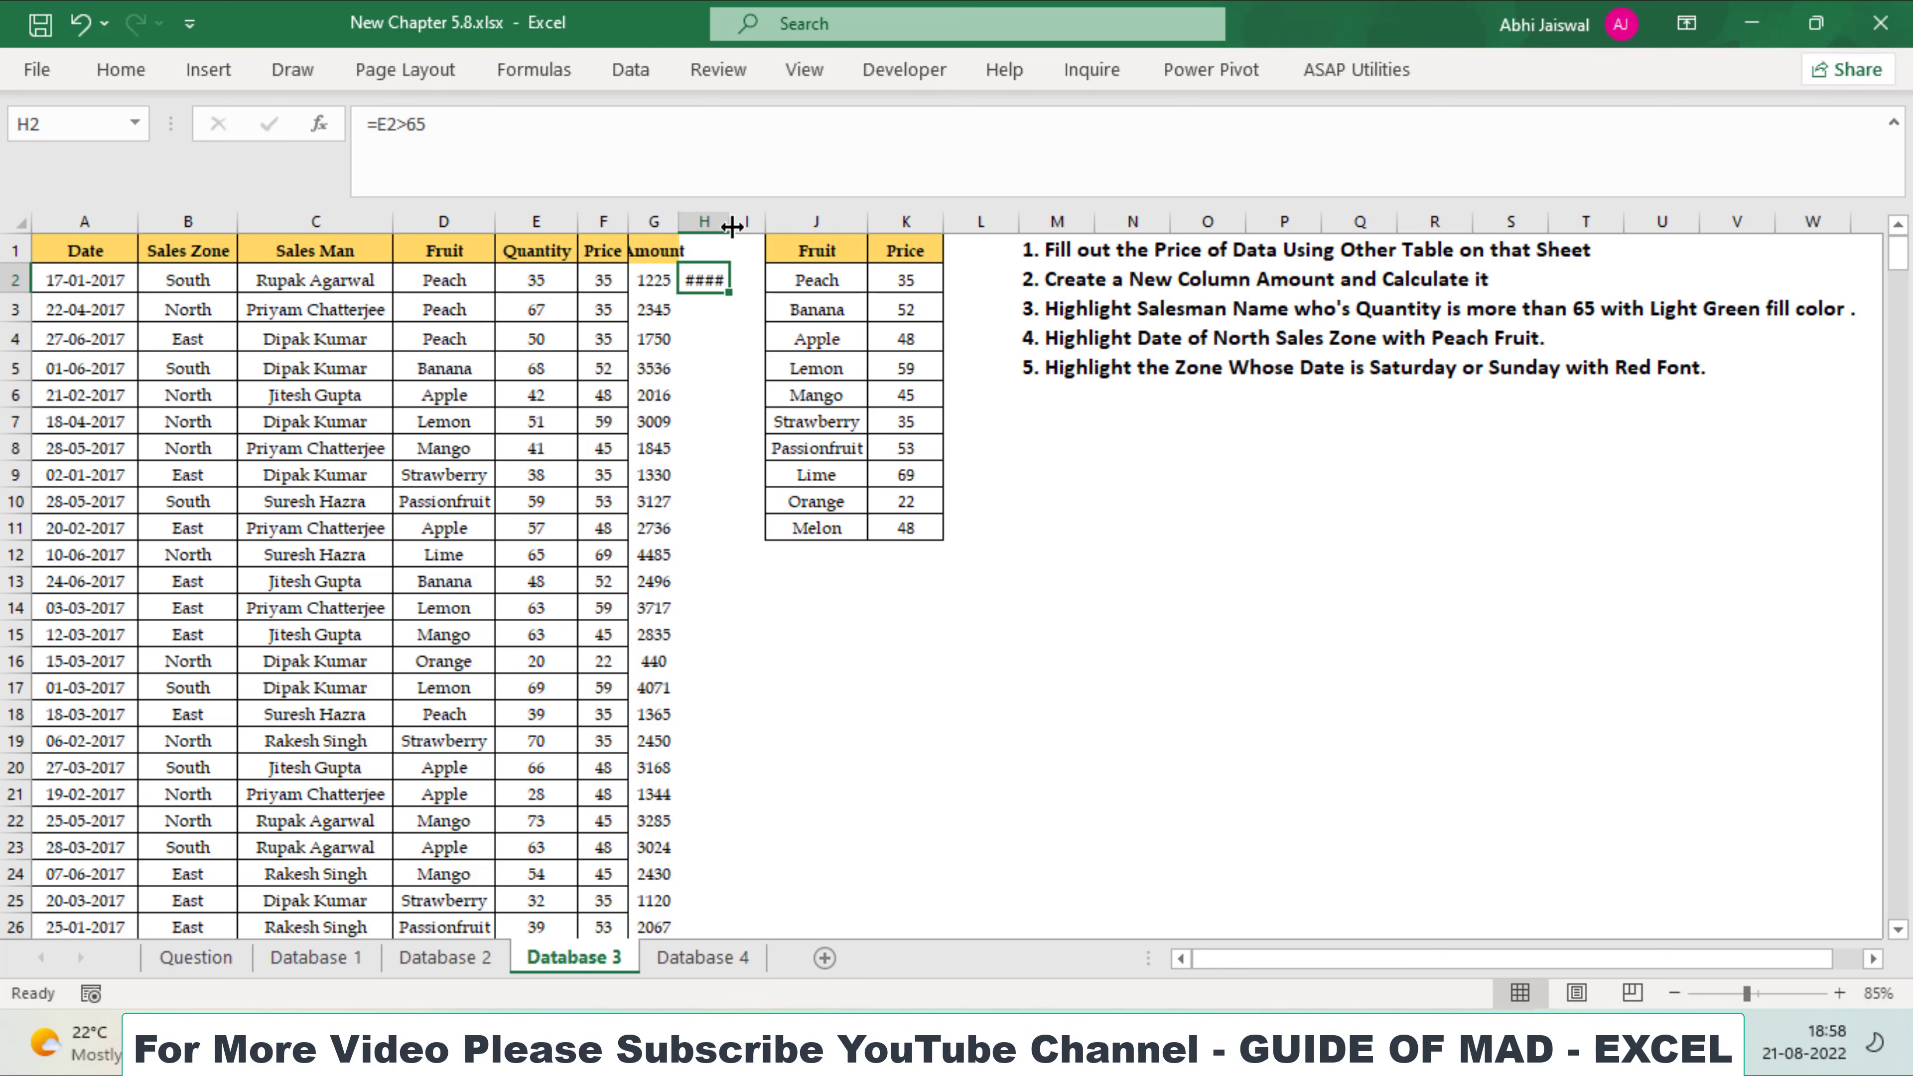
double_click(741, 291)
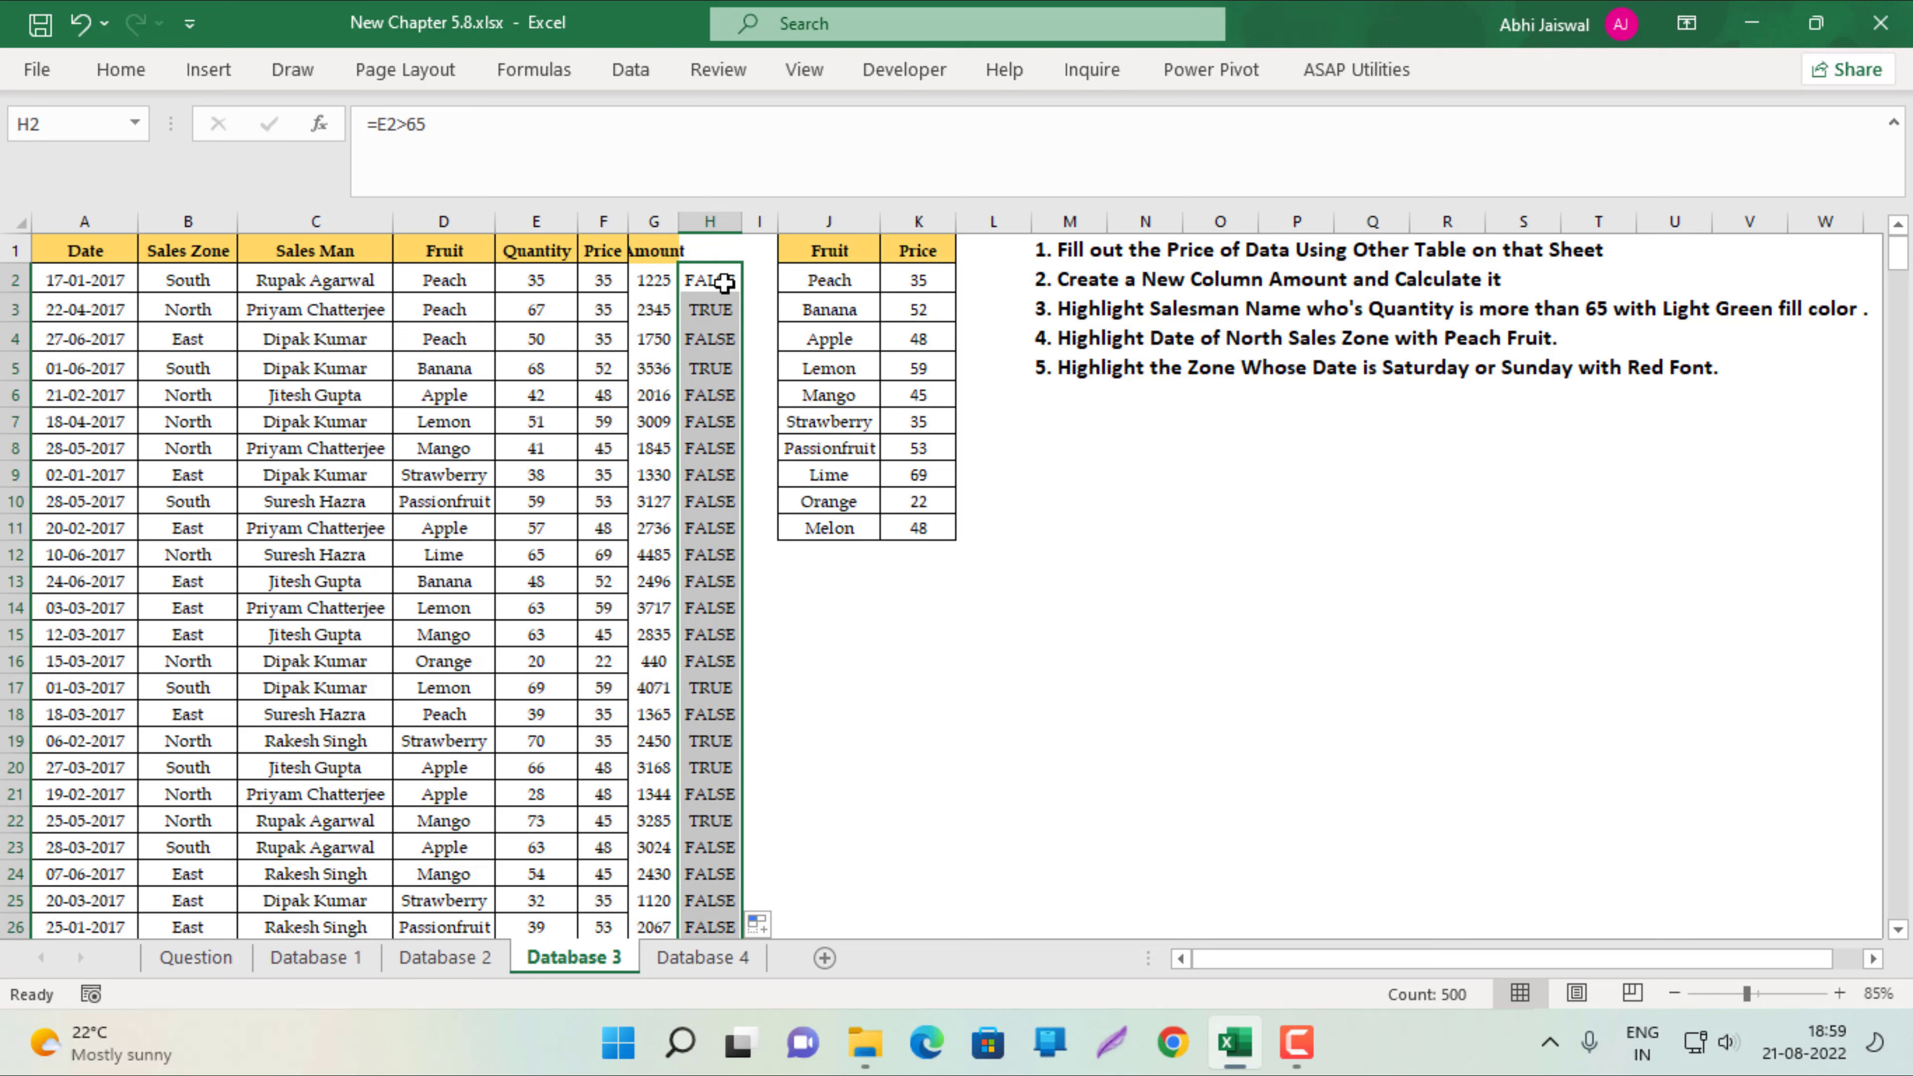
double_click(724, 280)
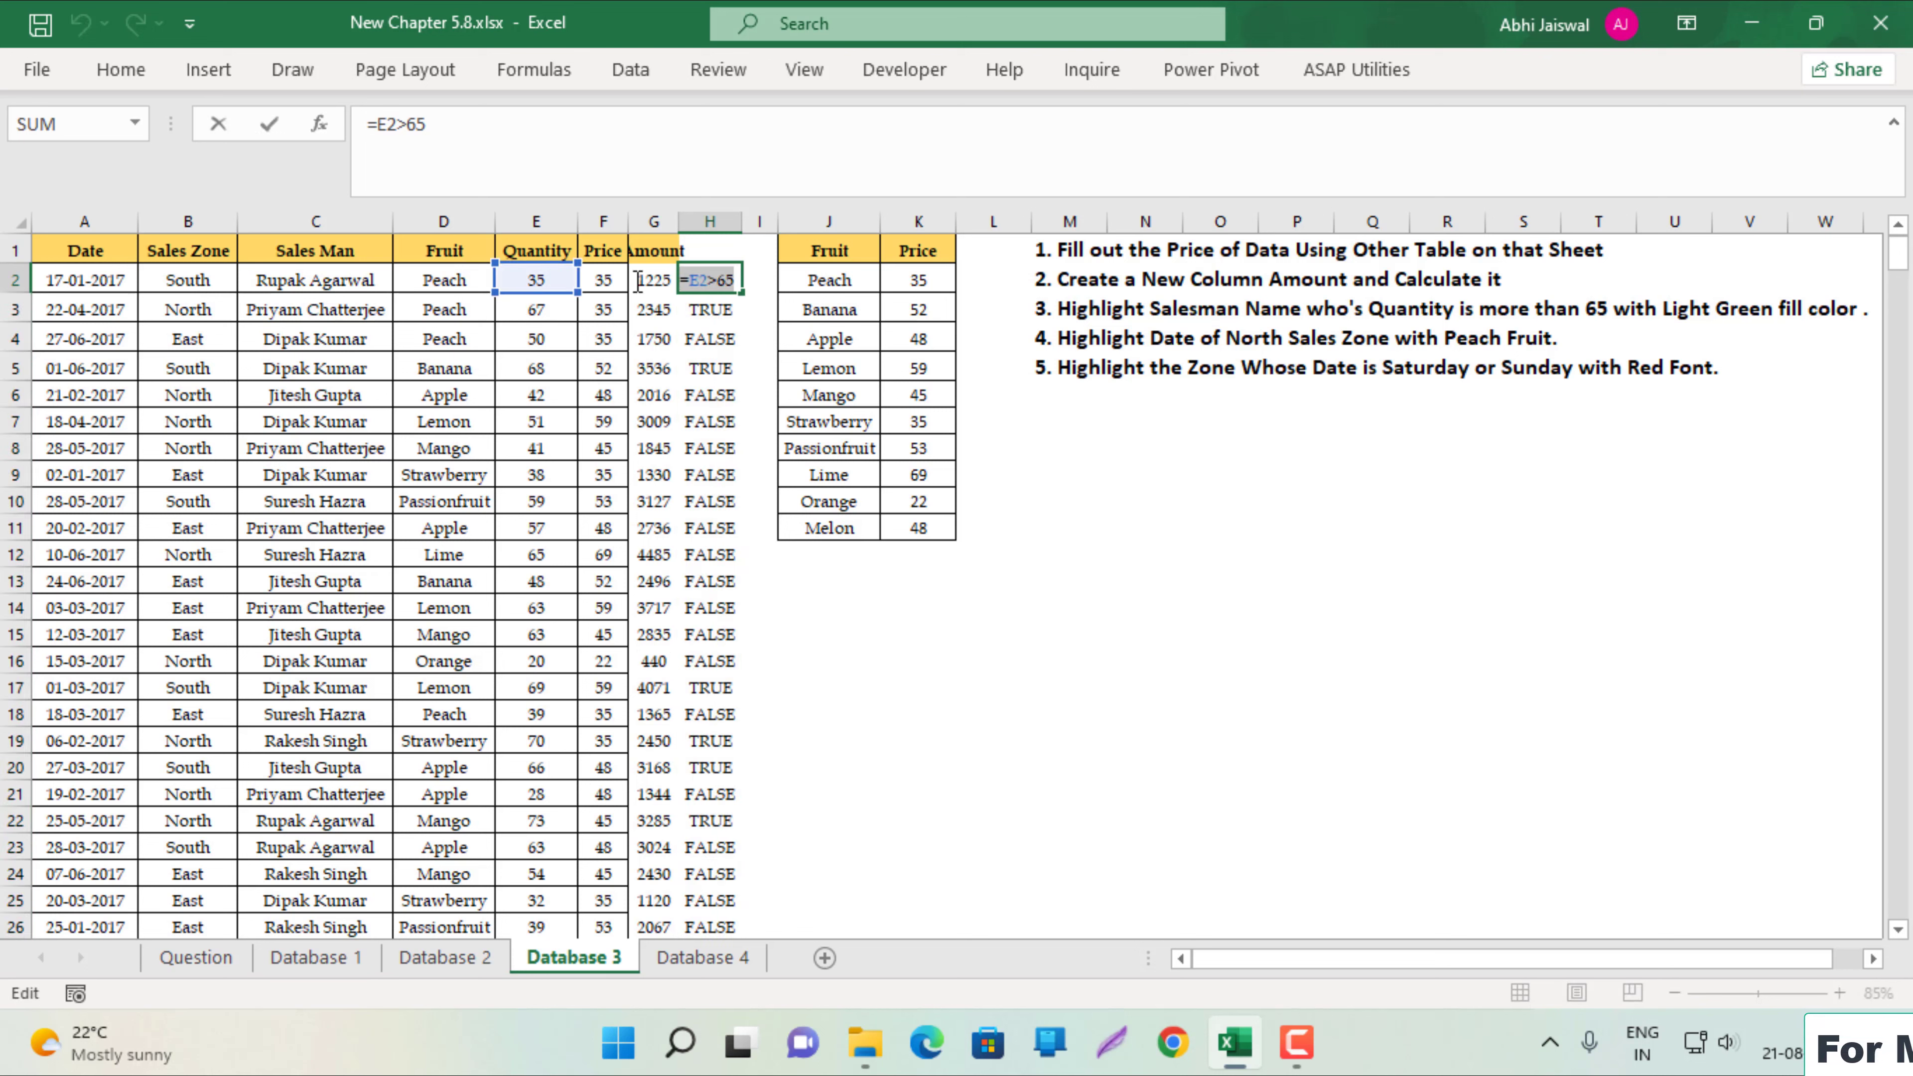
key(ctrl+Return)
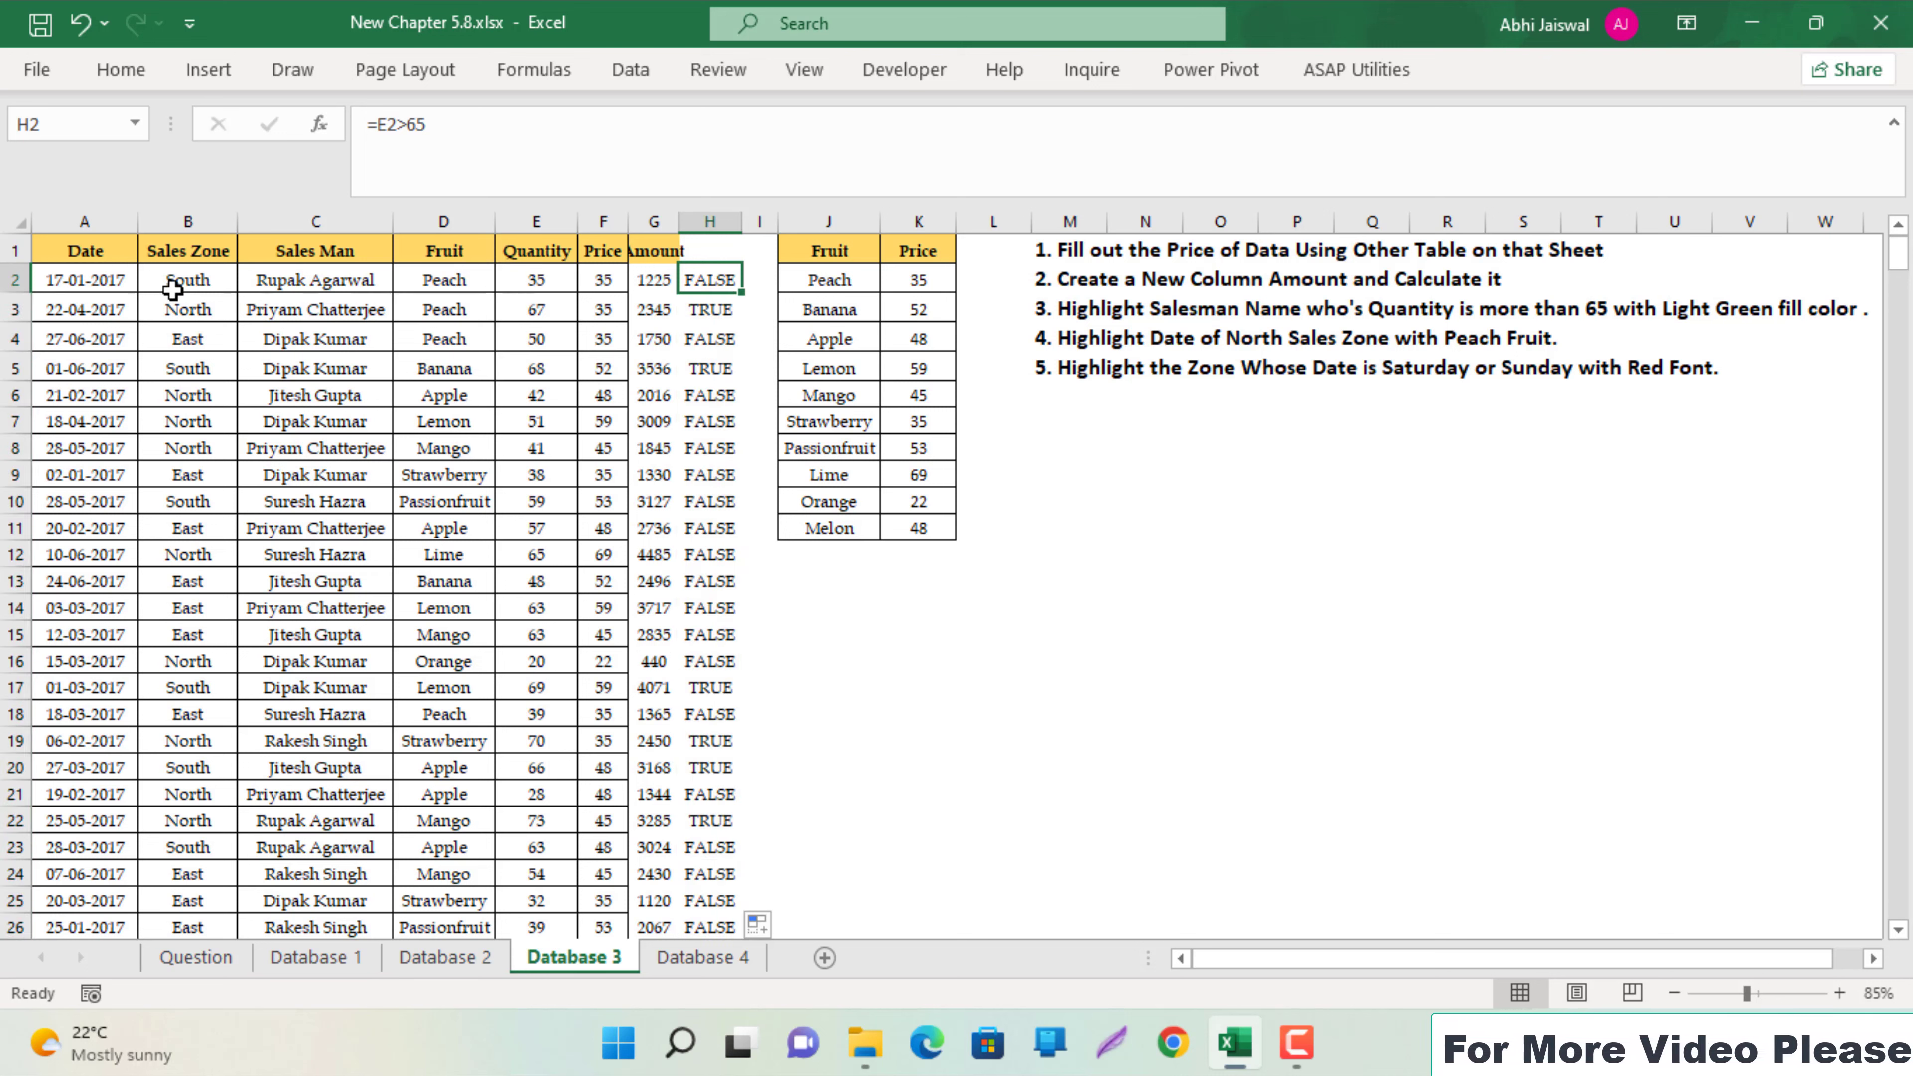
Shade the Sales Man names C2:C501 light green using the formula rule =E2>65.
click(303, 282)
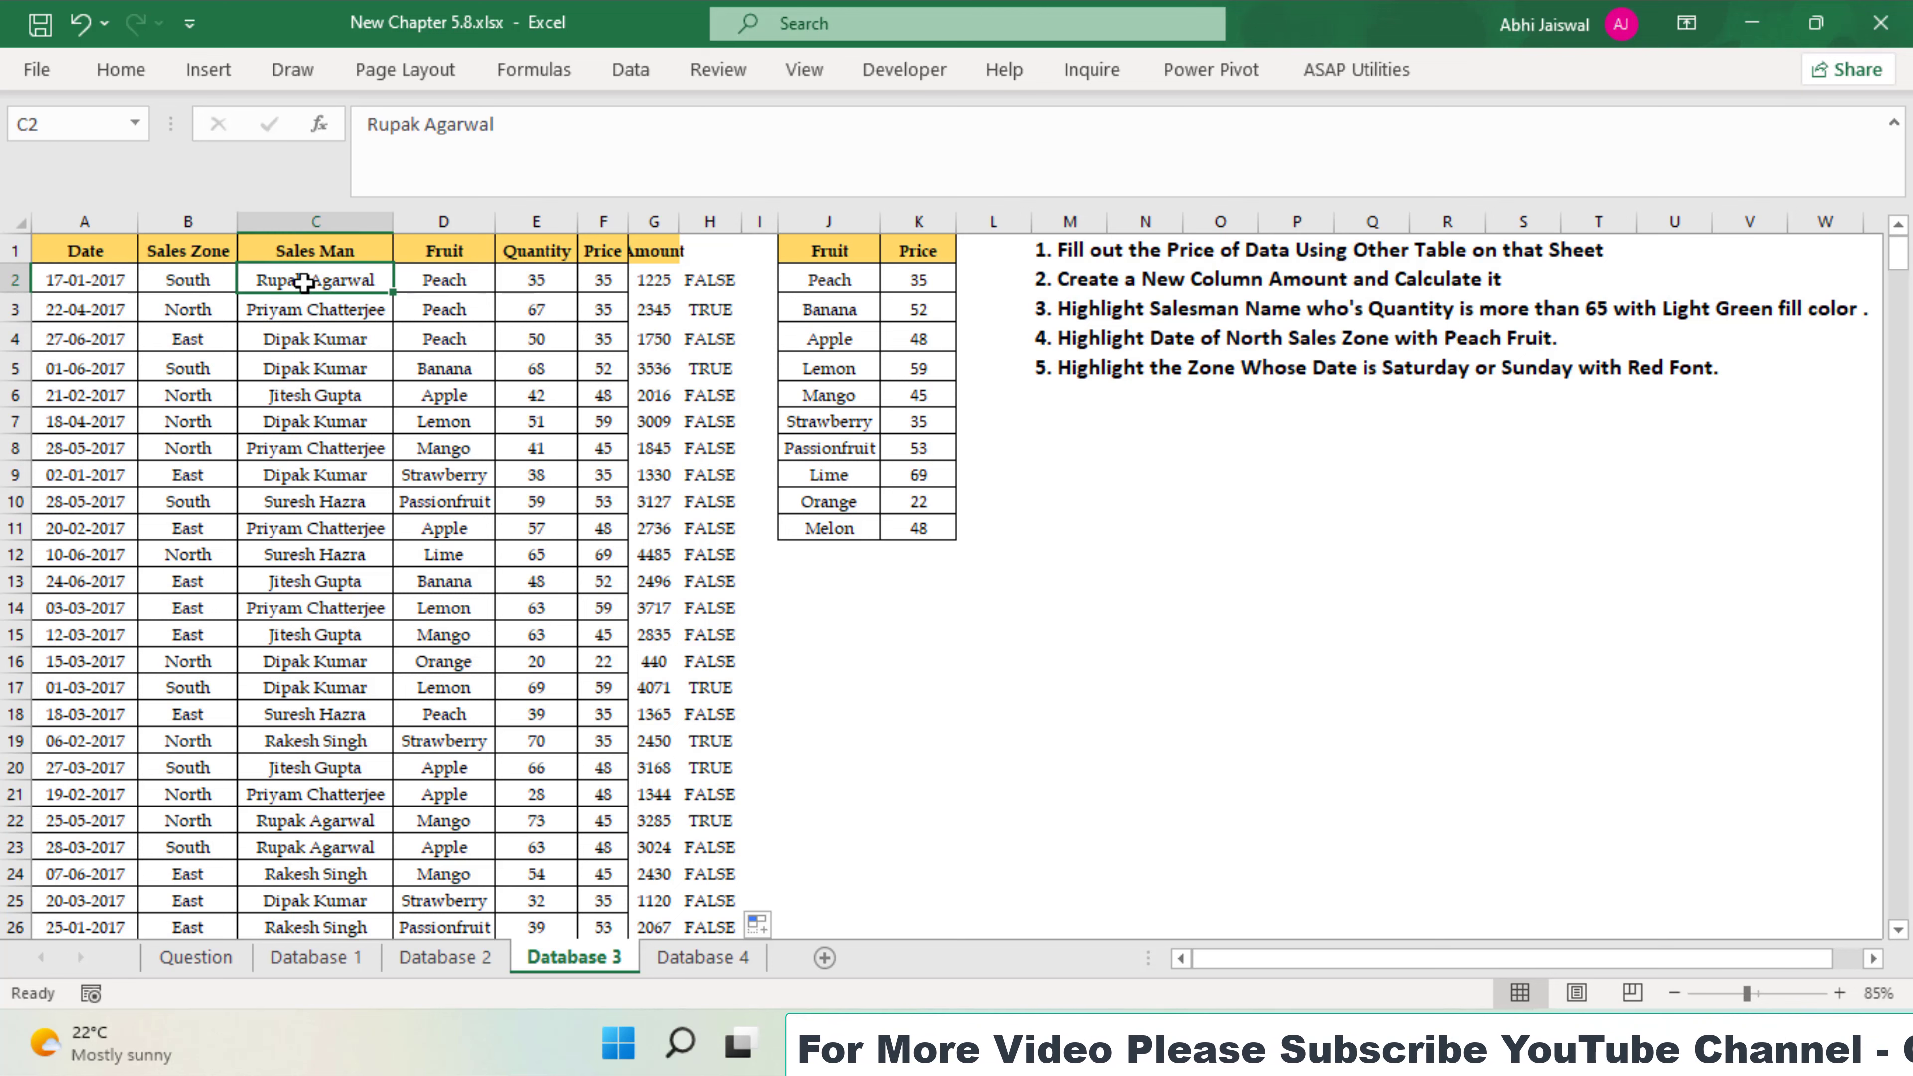
key(ctrl+shift+Down)
key(ctrl+BackSpace)
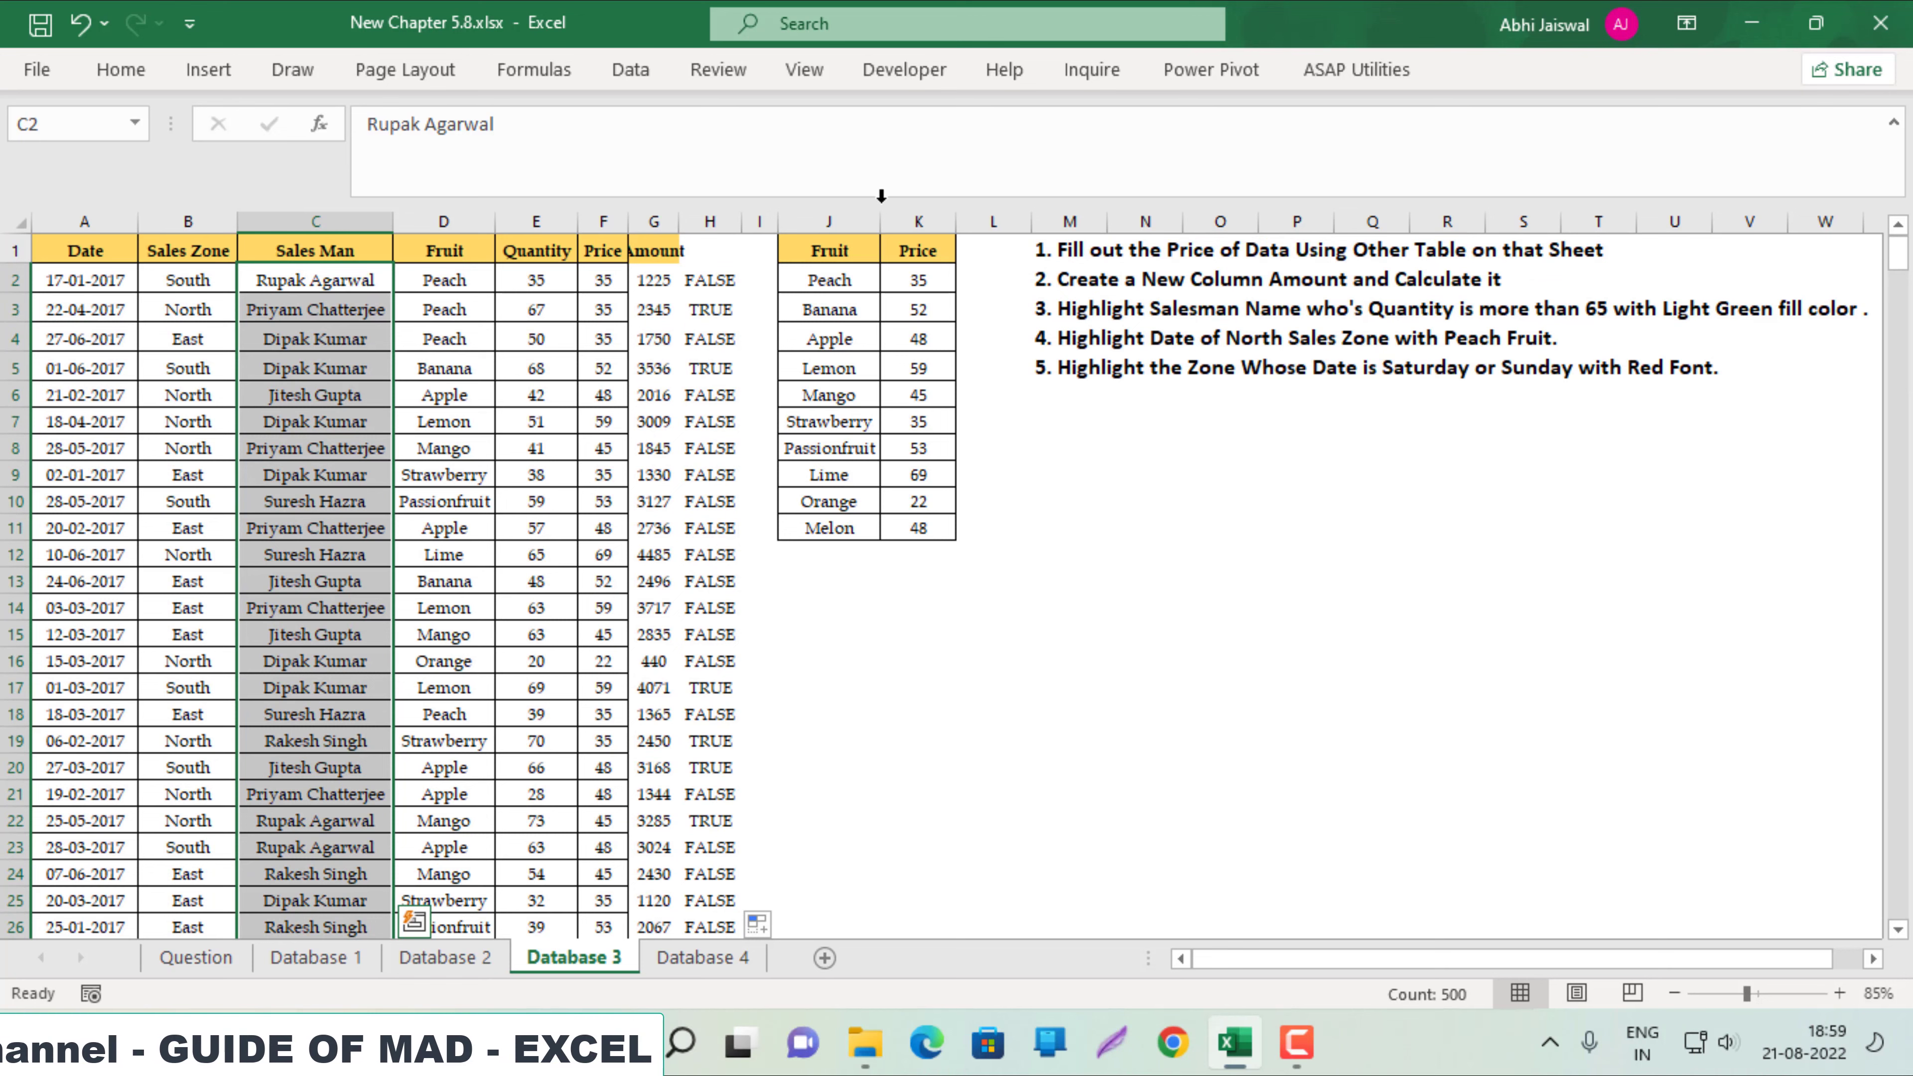
click(121, 69)
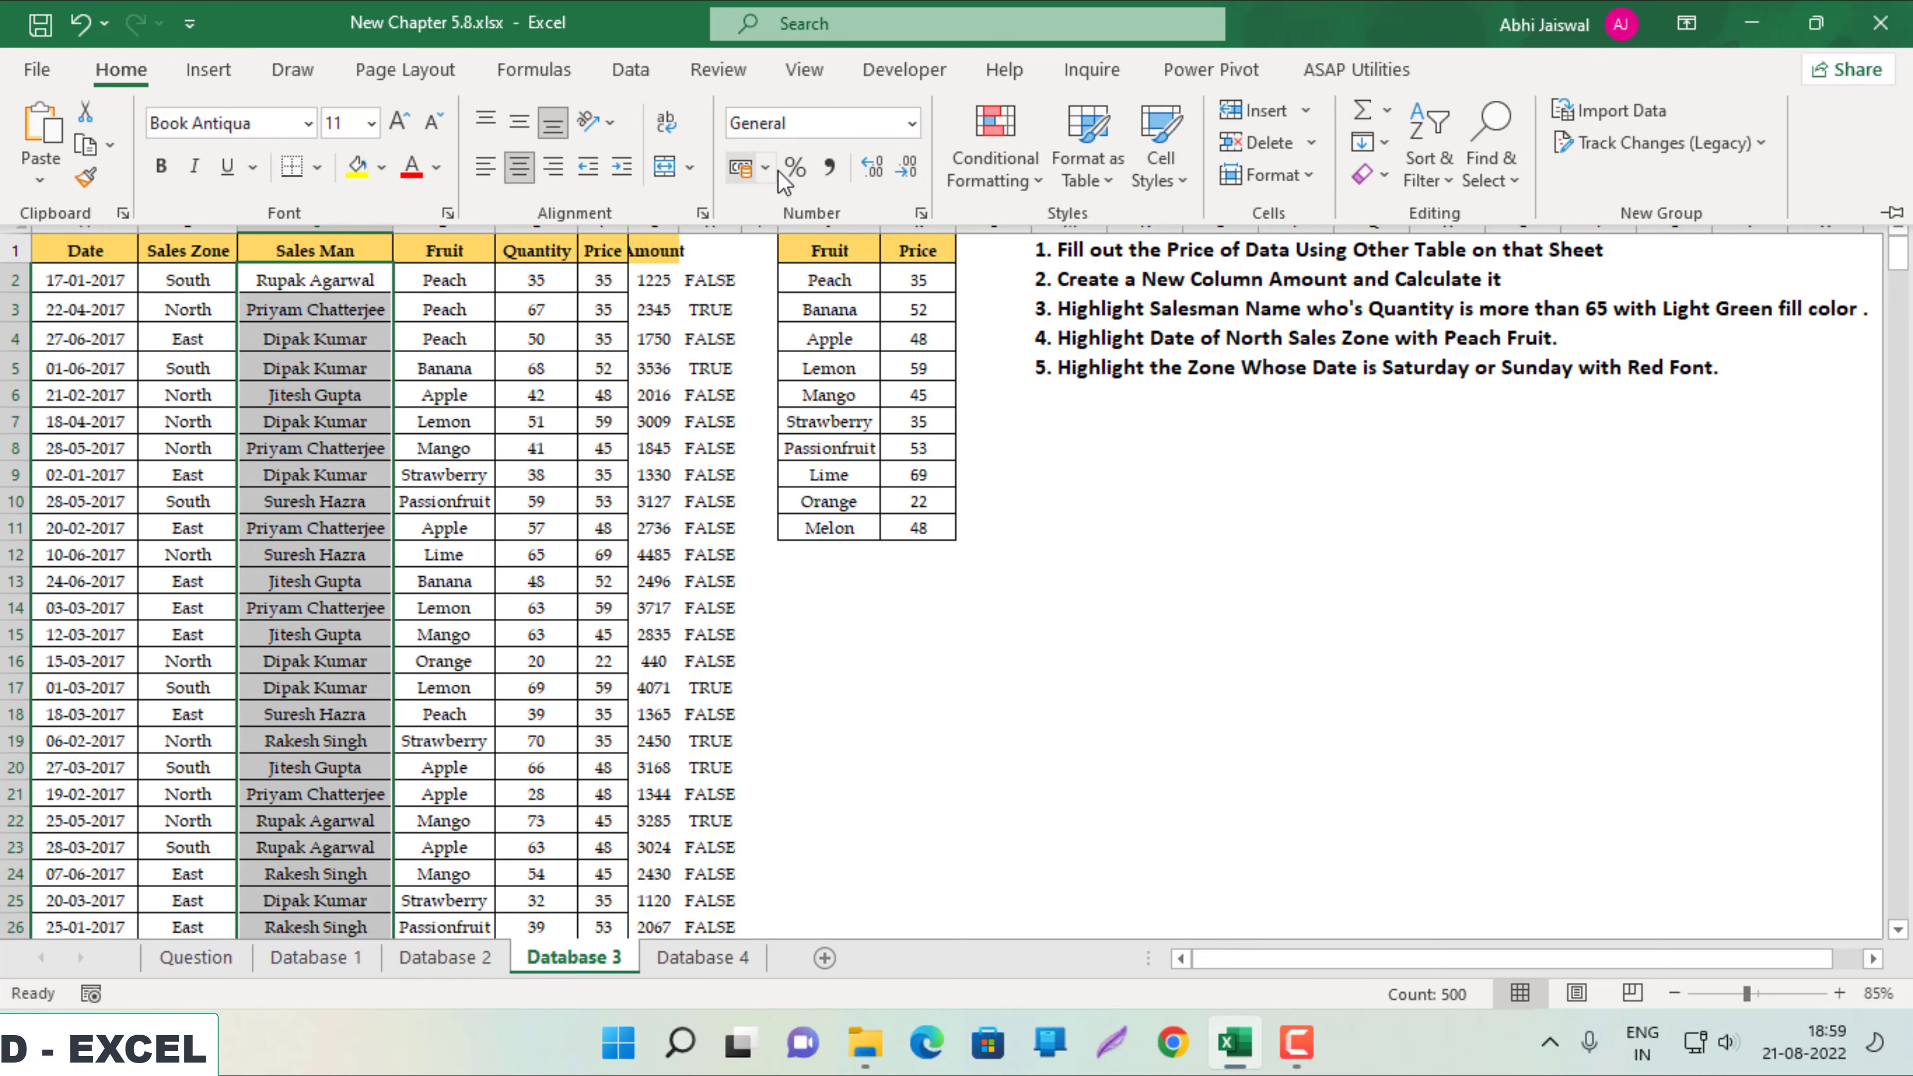
click(1021, 159)
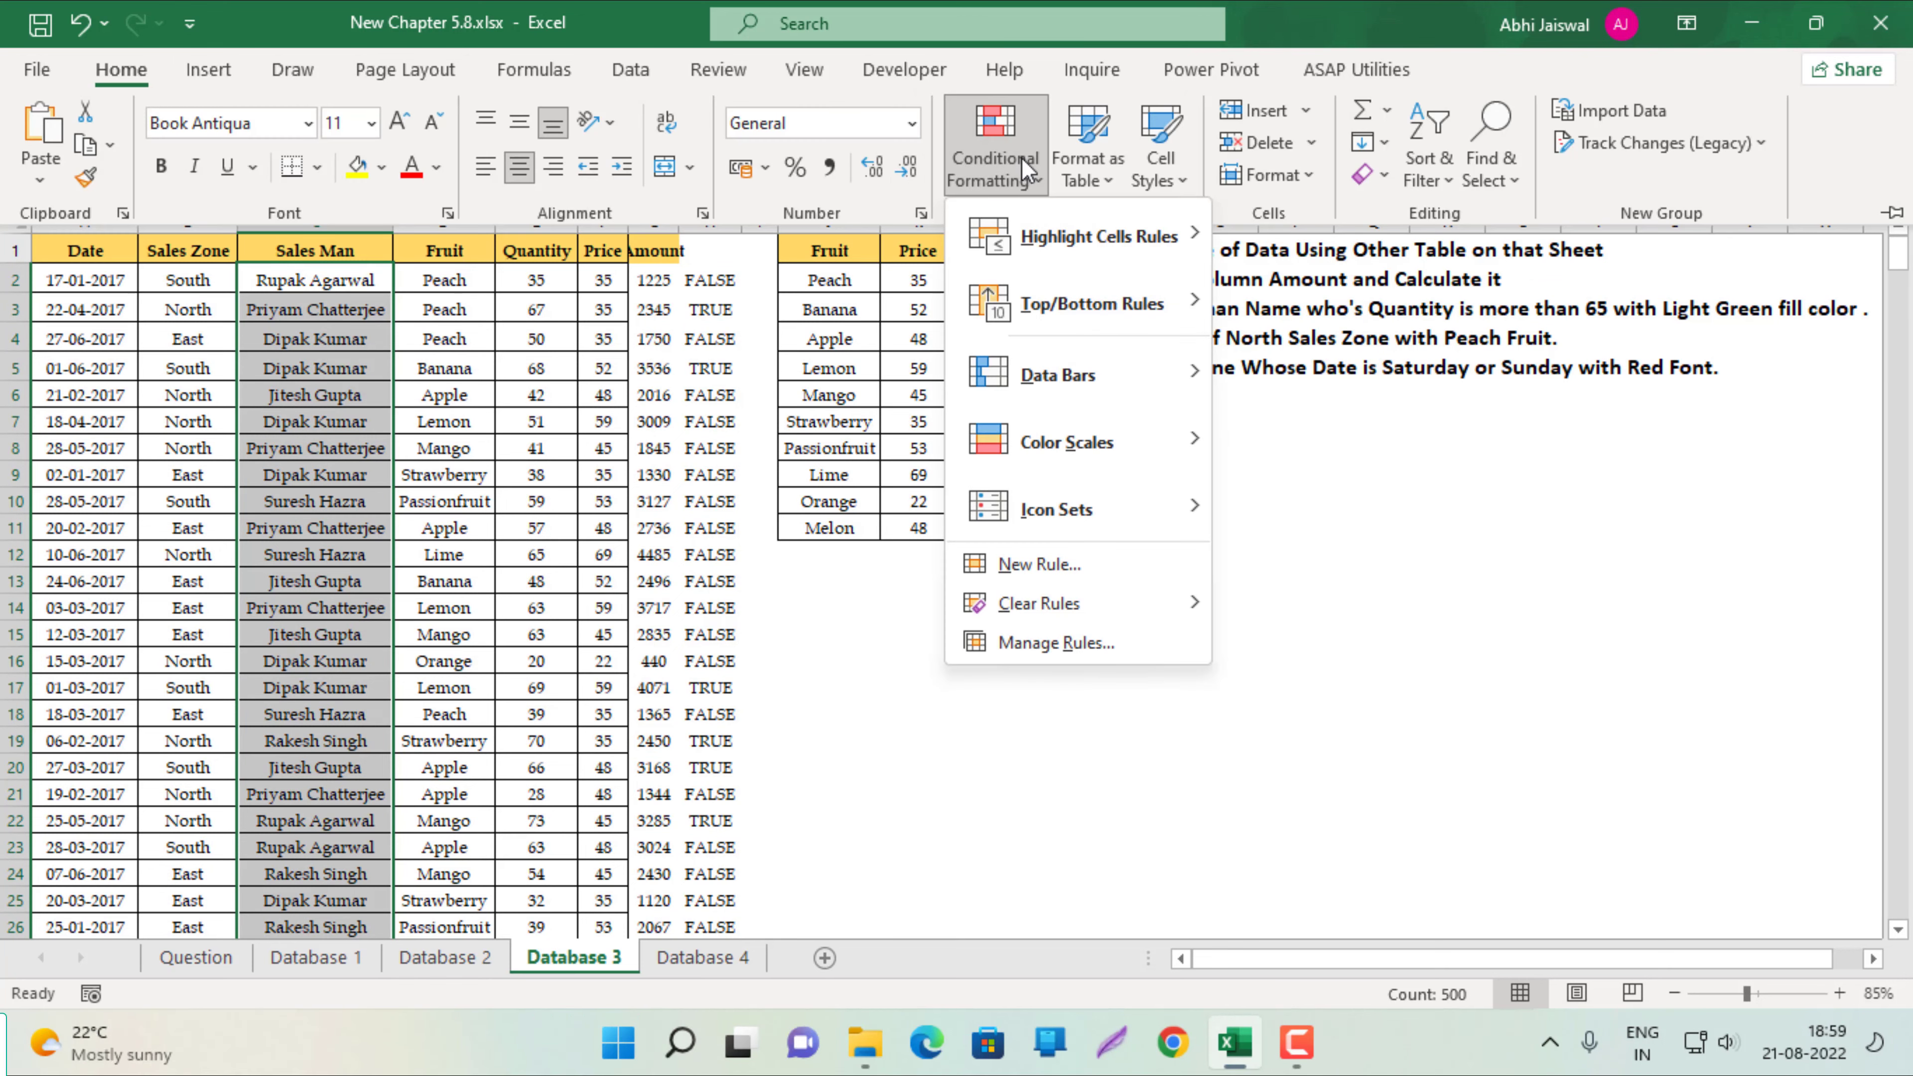
click(1100, 565)
click(341, 363)
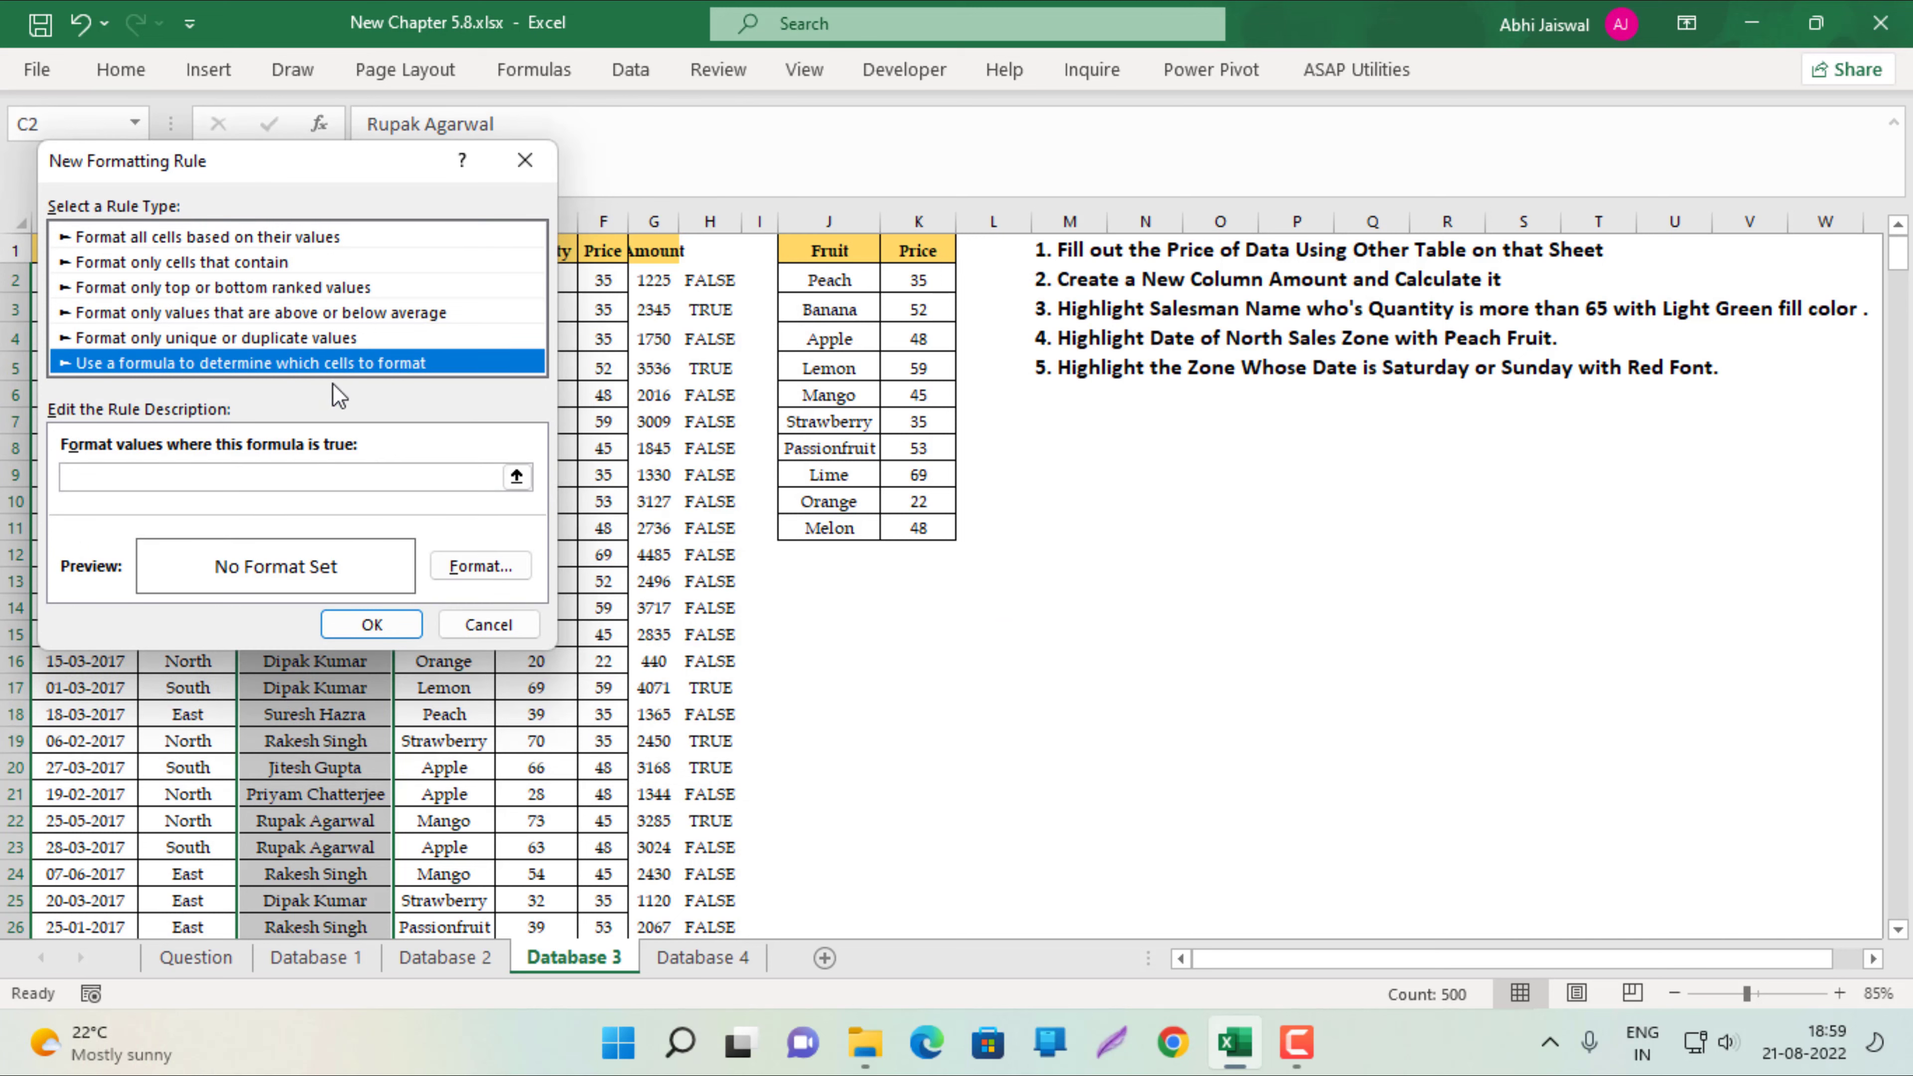
click(288, 476)
text(=E2>65)
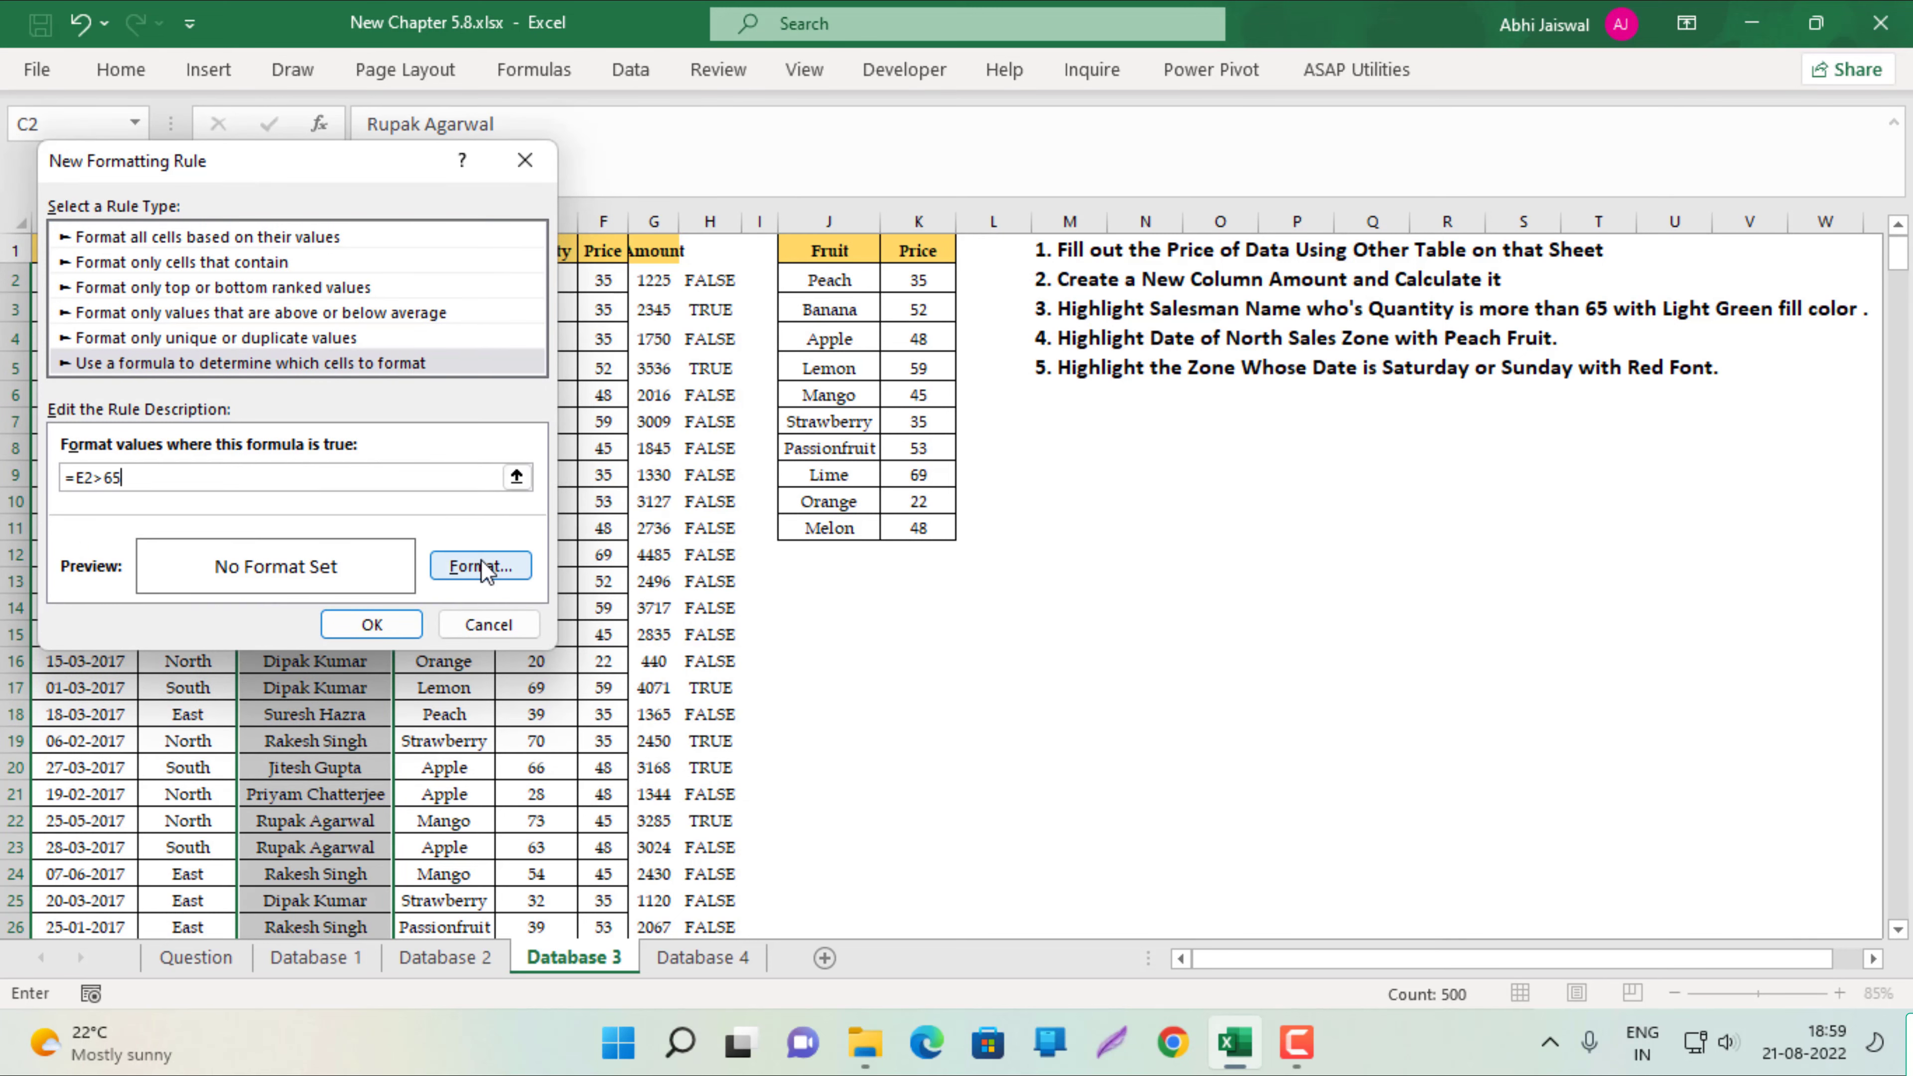
click(482, 567)
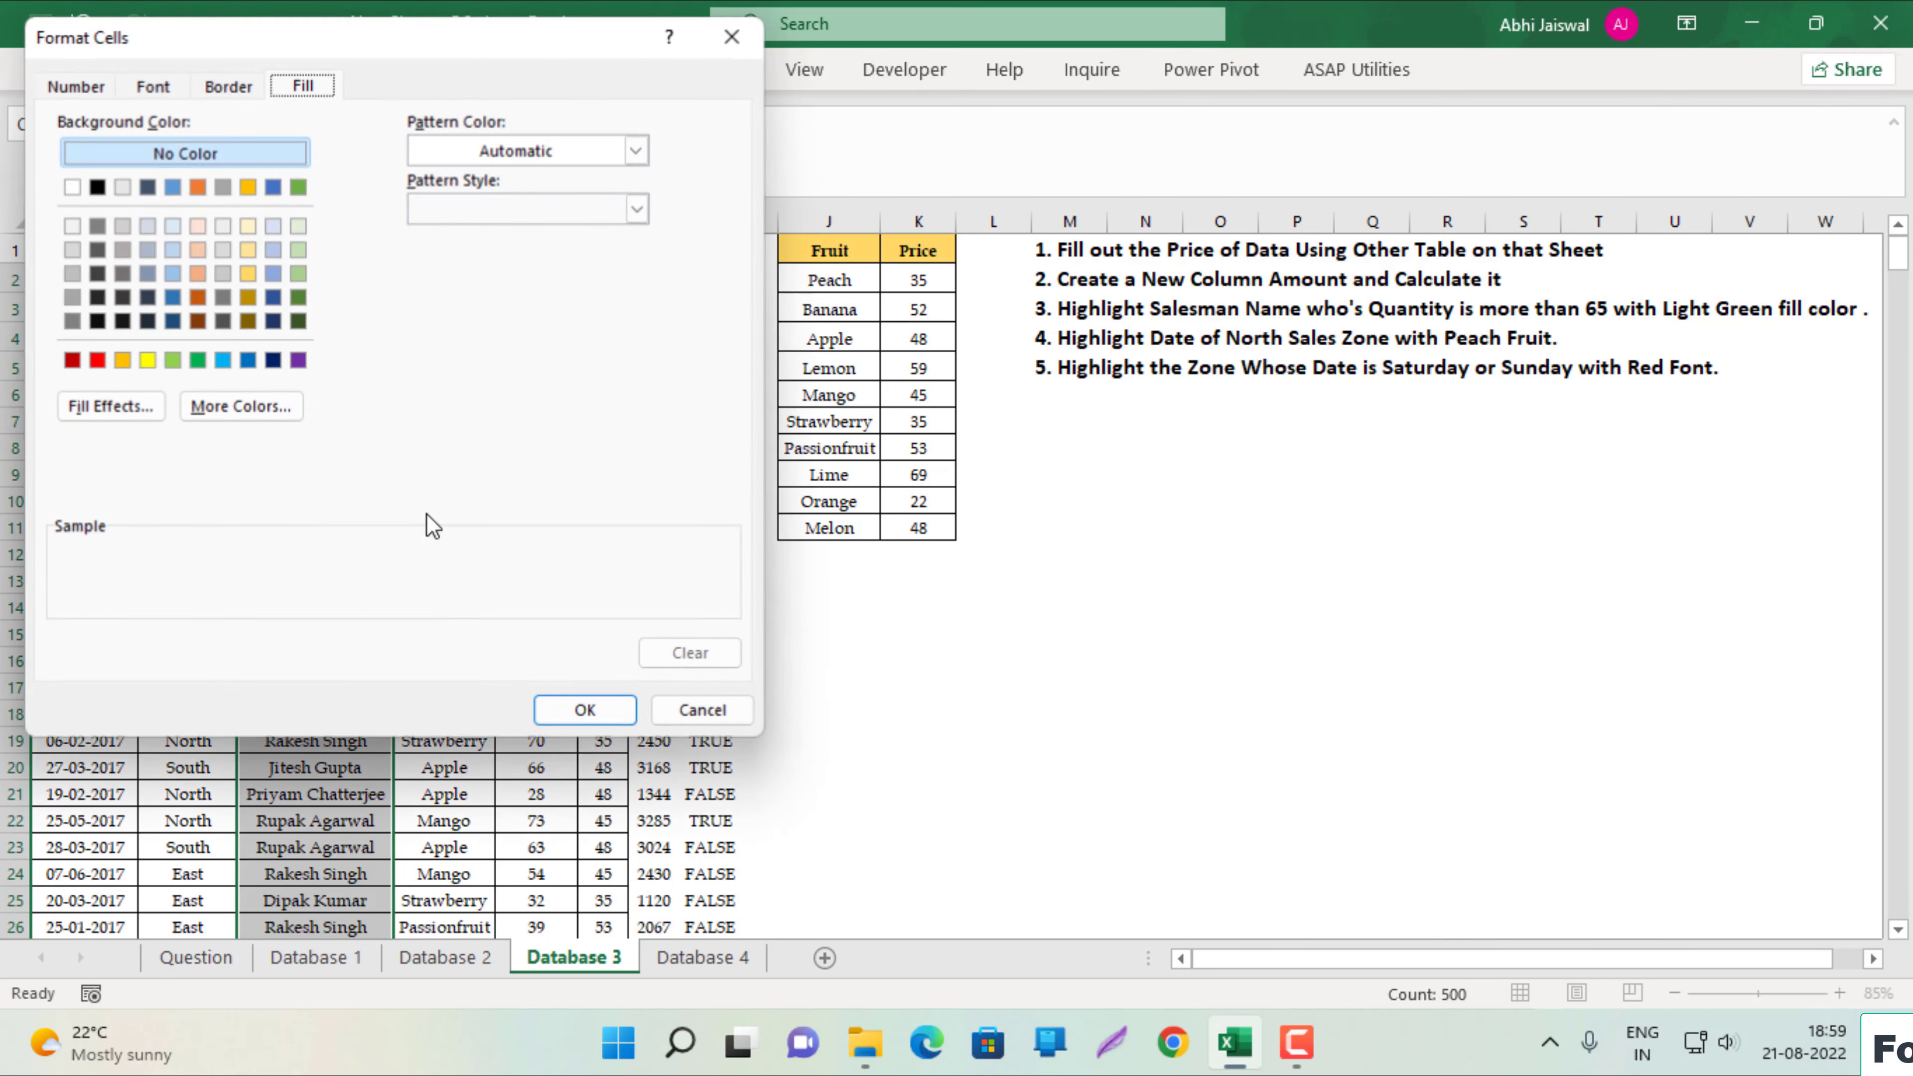
click(173, 360)
click(580, 715)
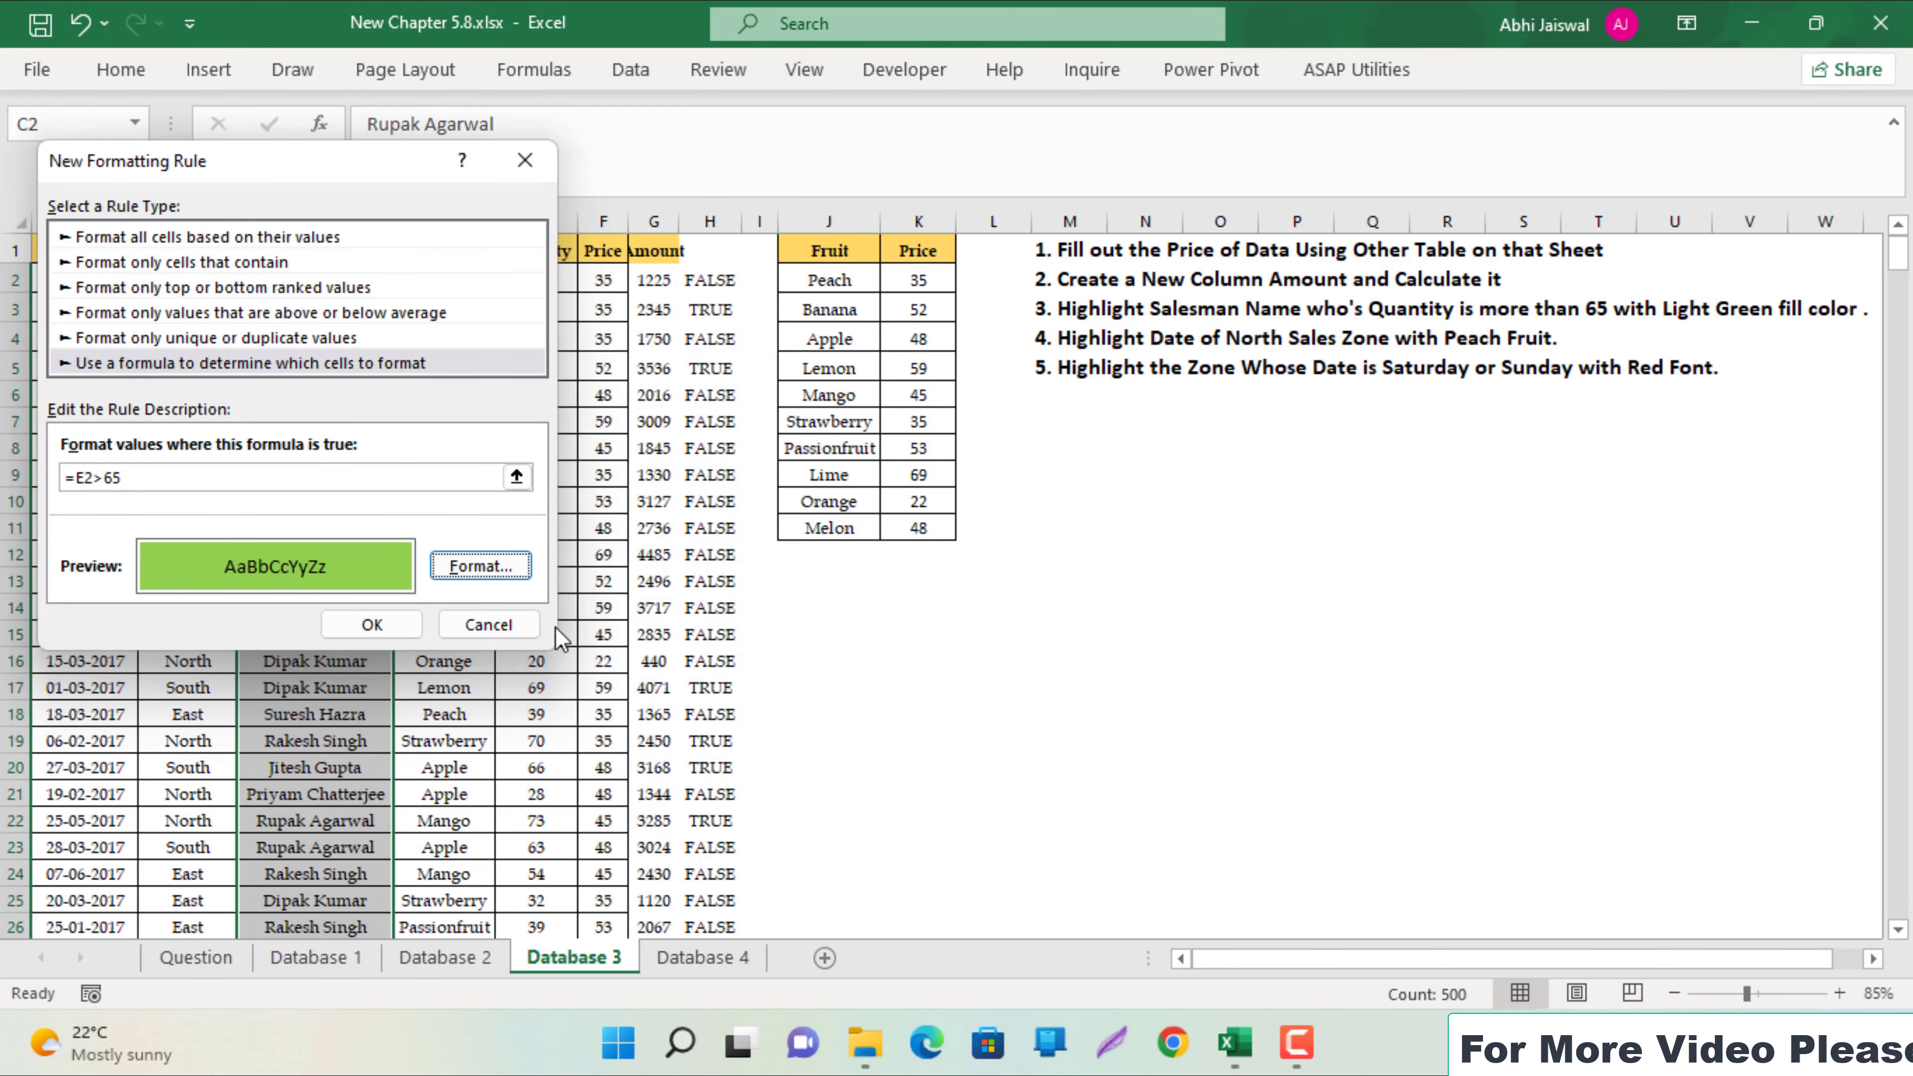
click(414, 624)
Delete the helper TRUE/FALSE values in H2:H501.
click(724, 290)
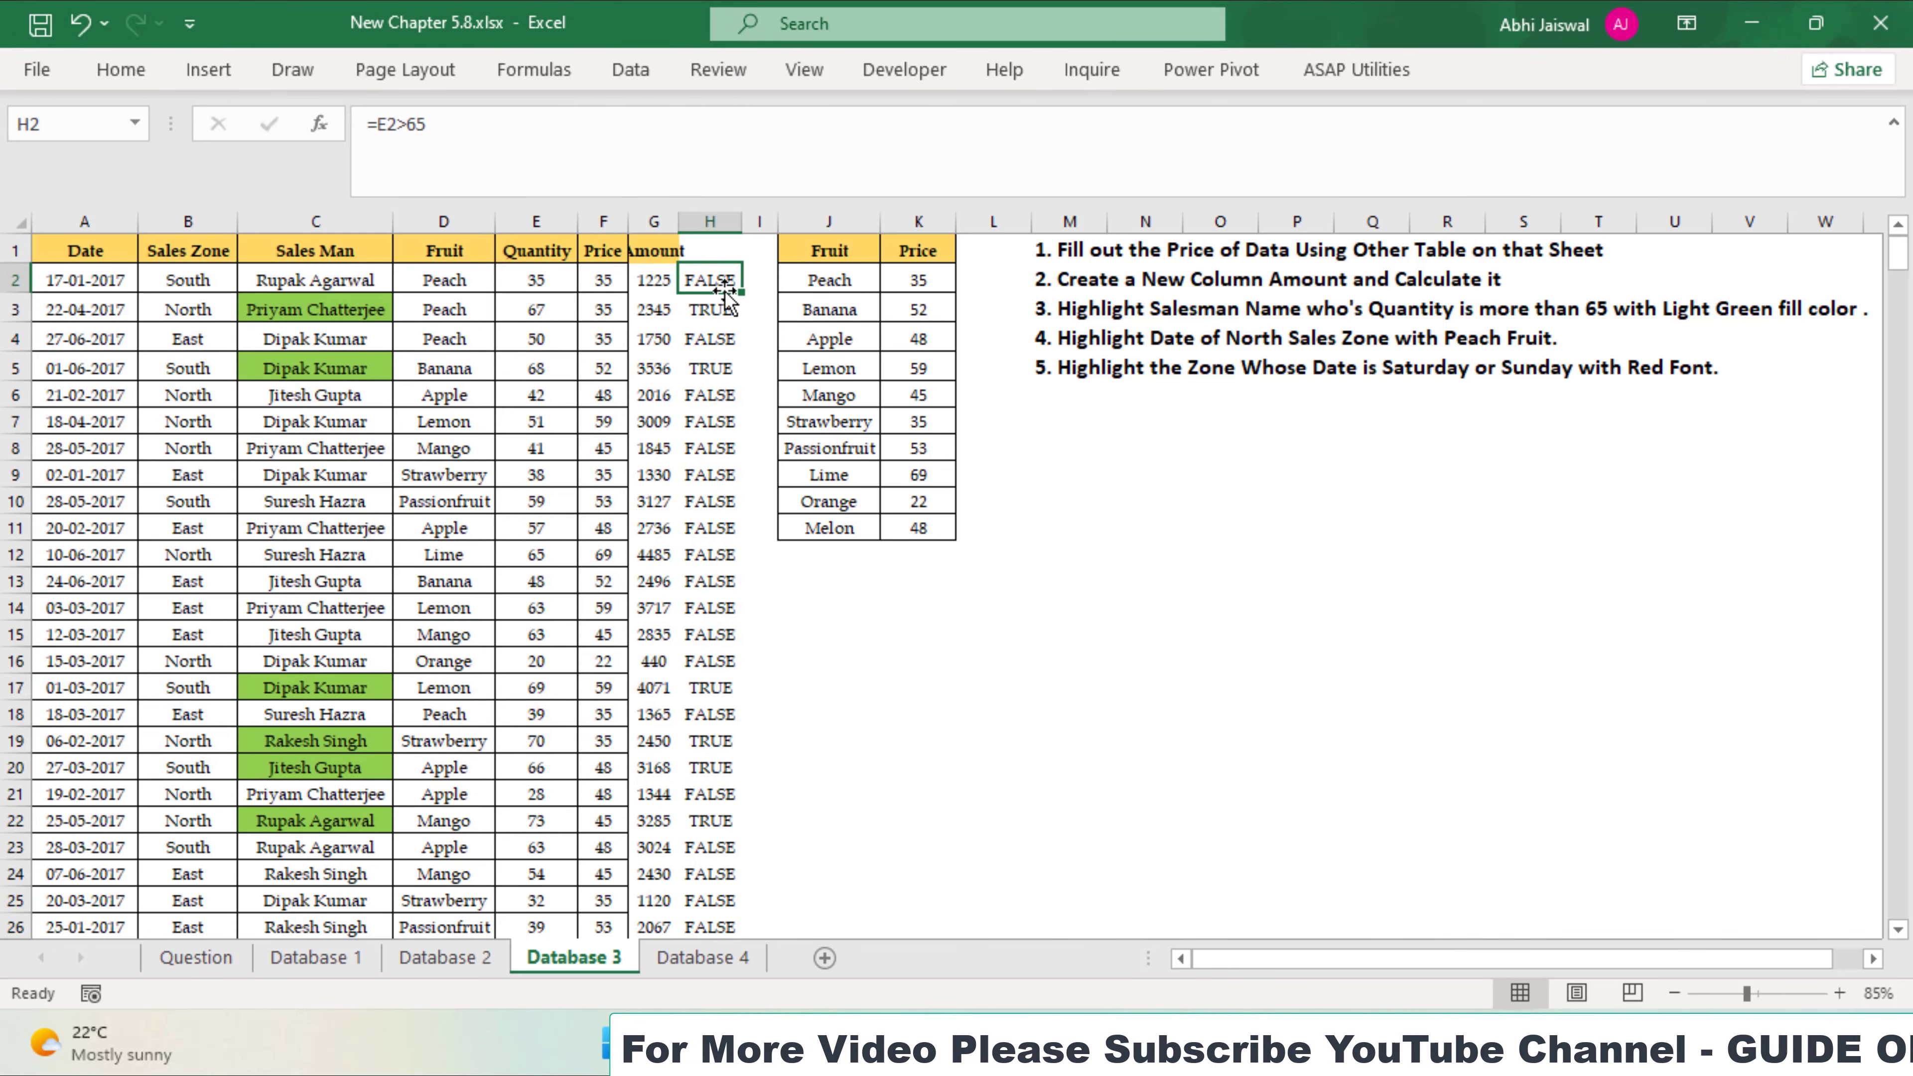
key(ctrl+shift+Down)
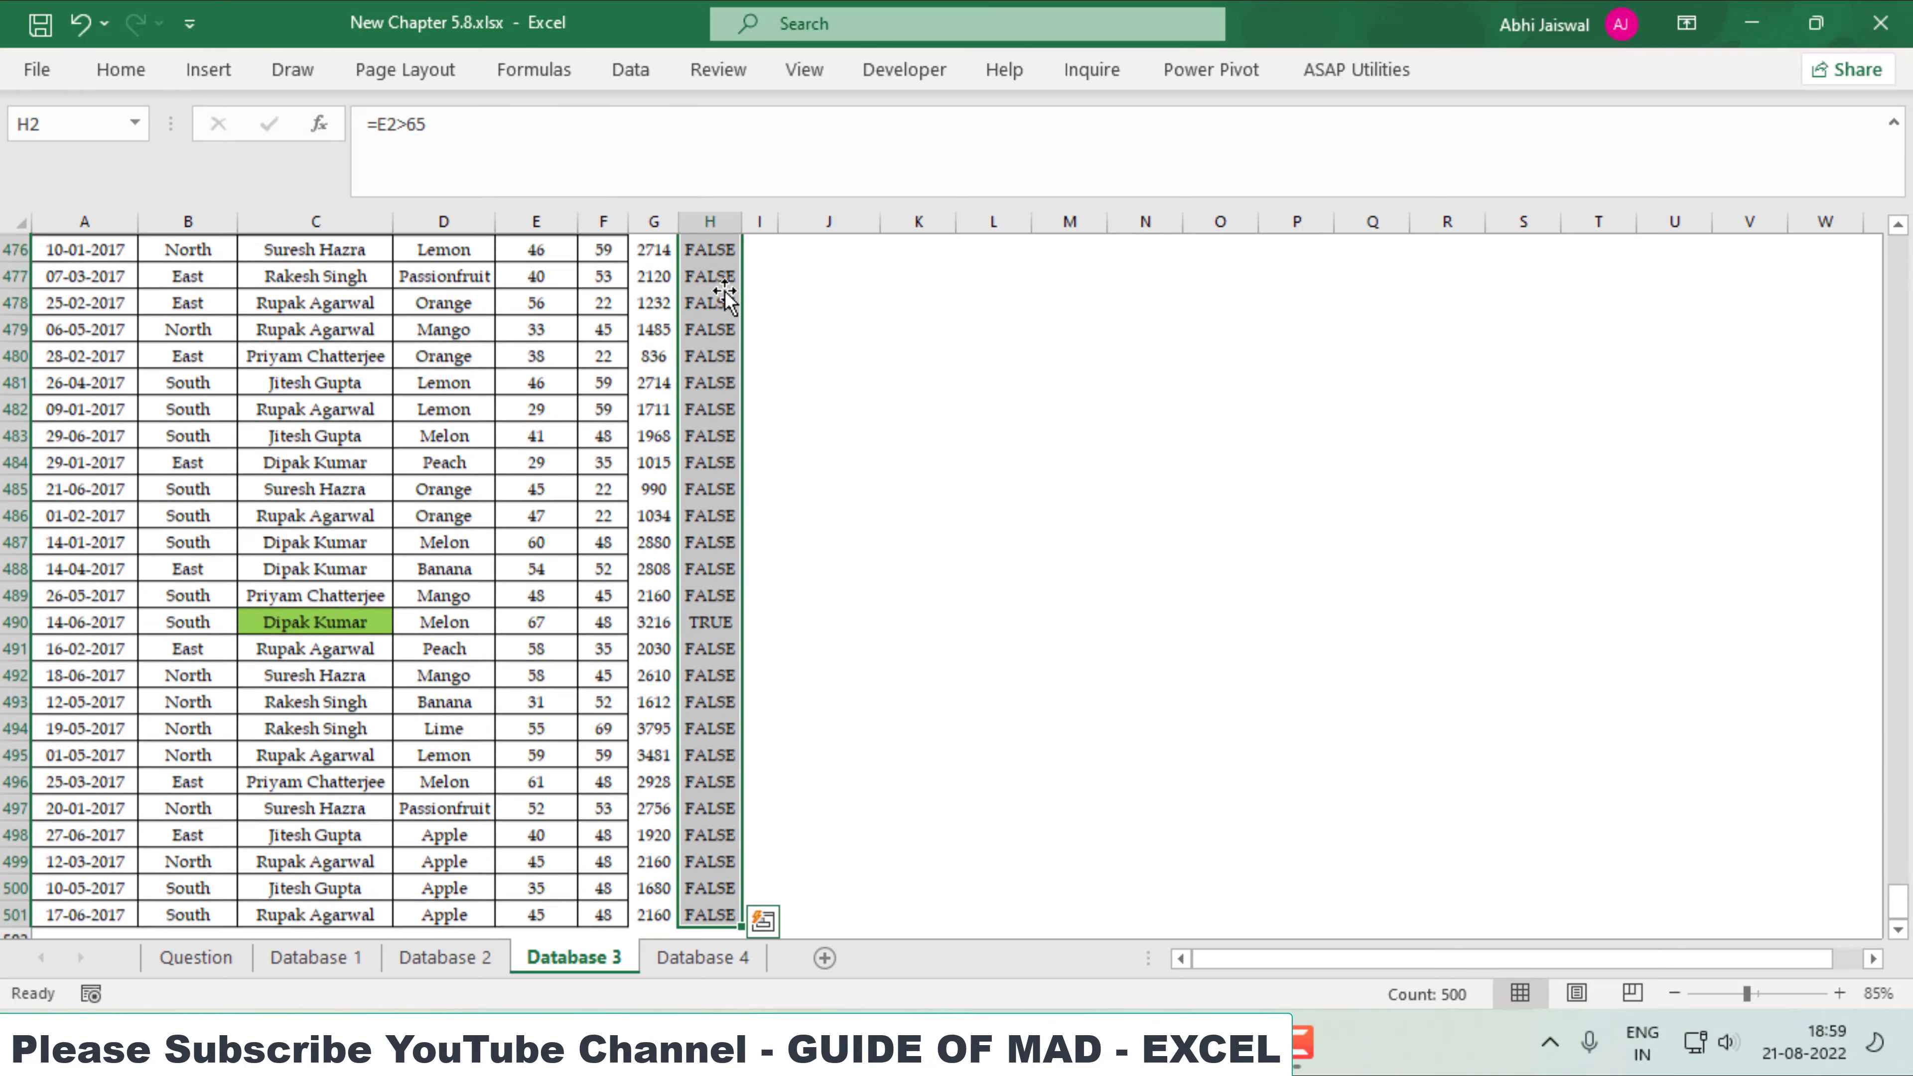
key(ctrl+BackSpace)
key(Delete)
key(Right)
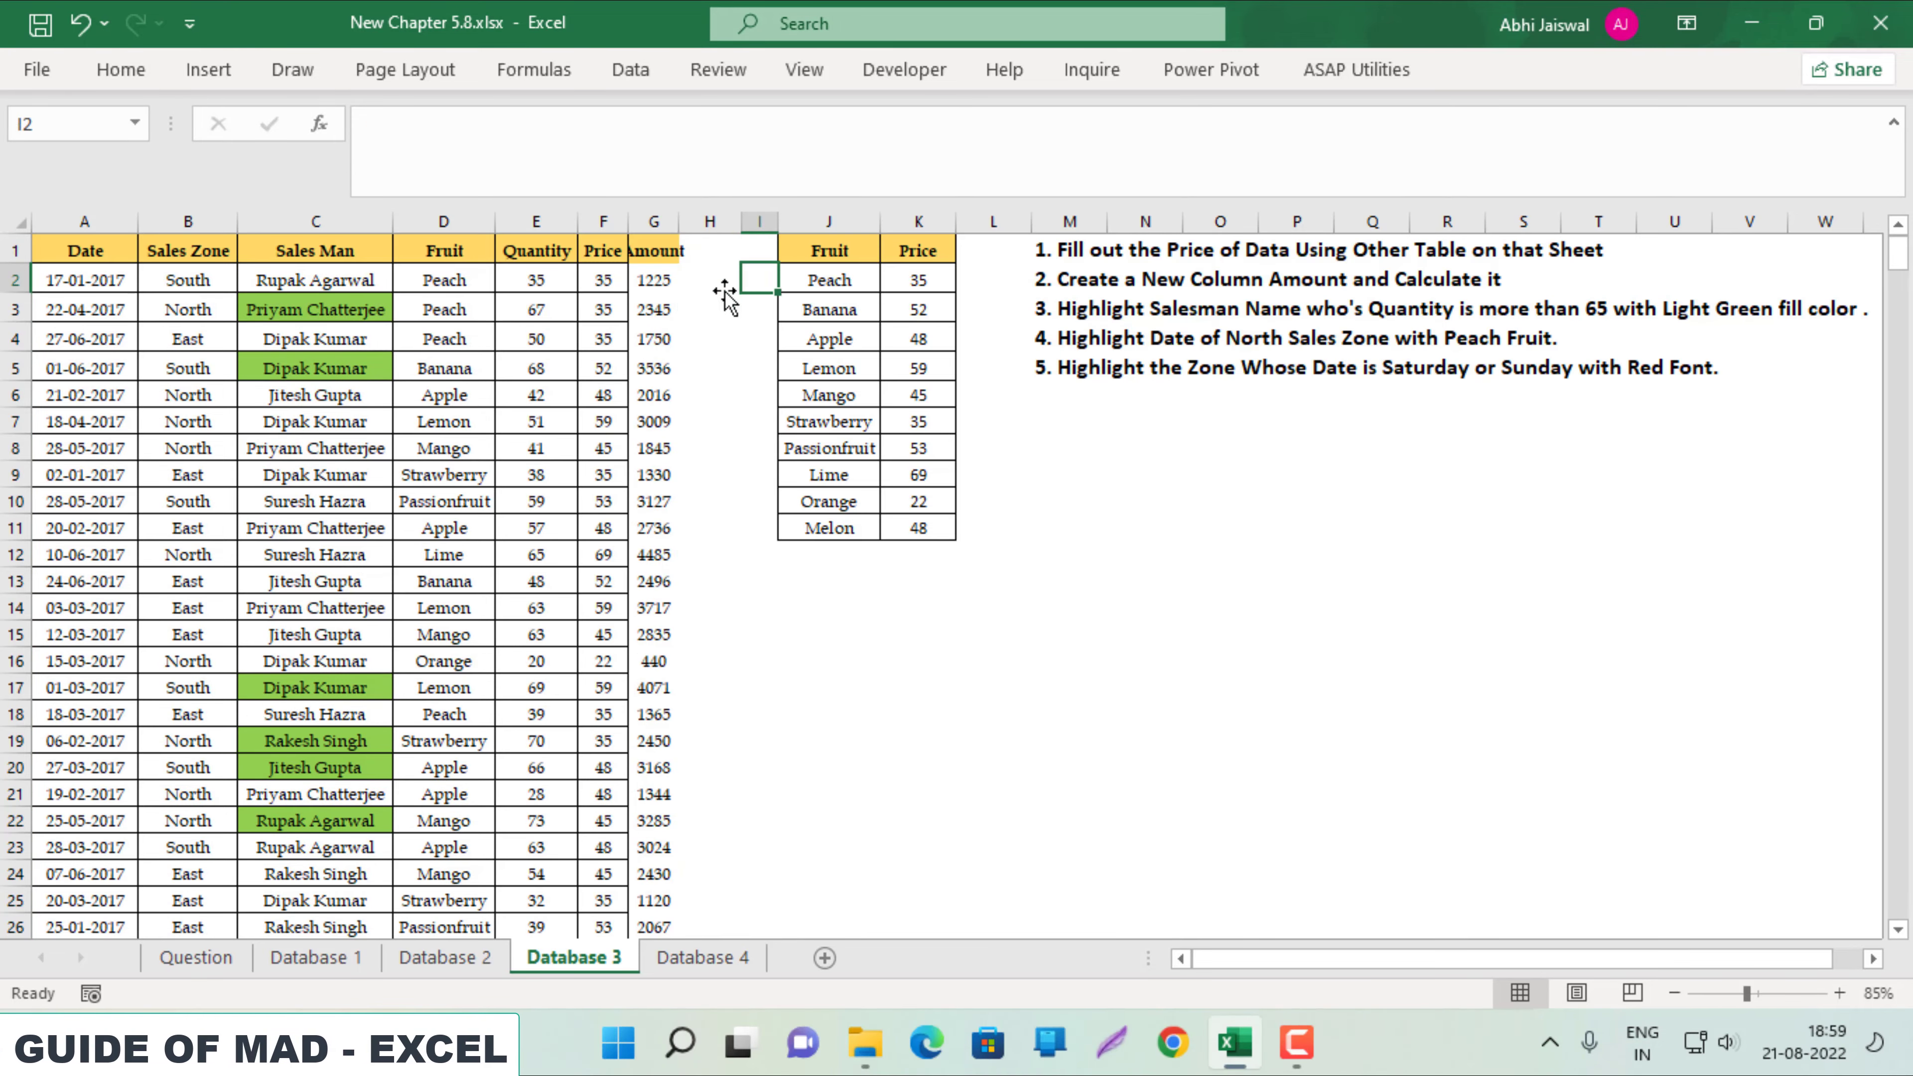
click(725, 290)
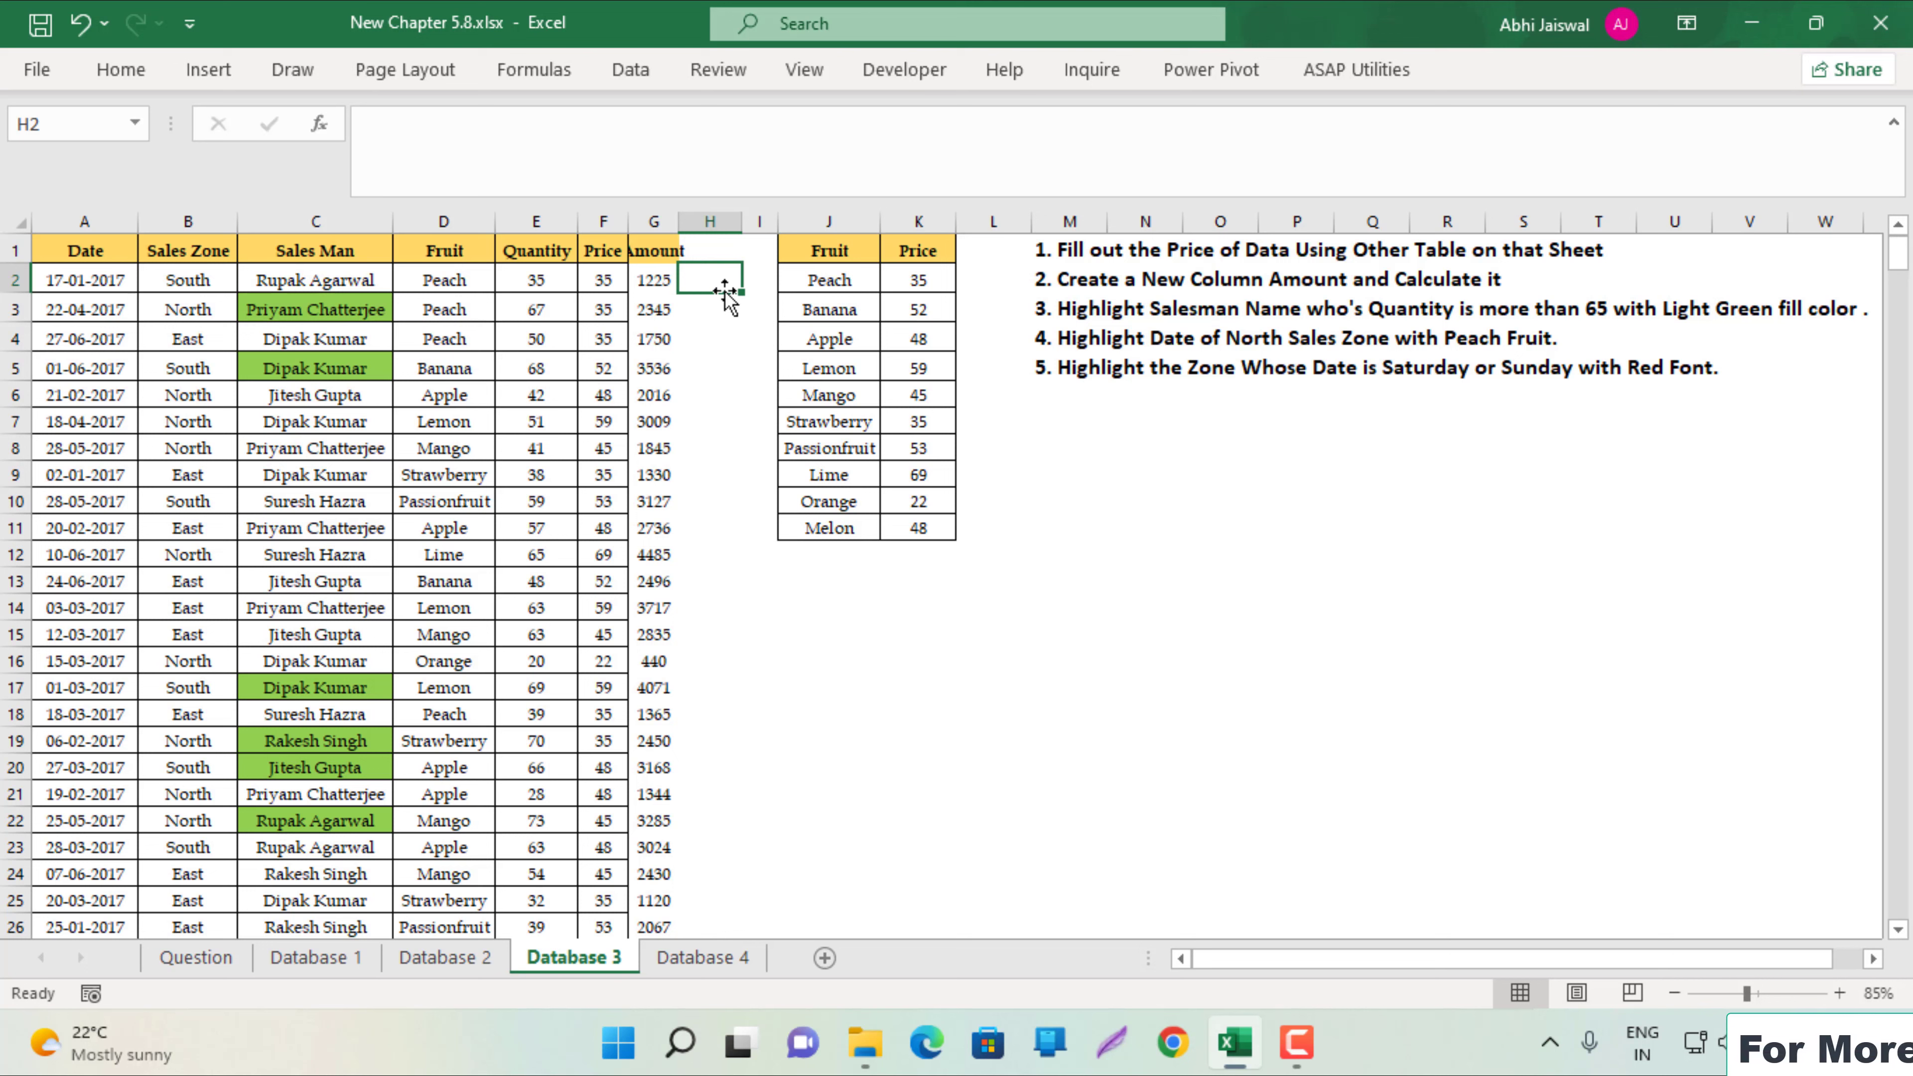
Enter =AND(D2="peach",B2="north") in cell H2.
text(=)
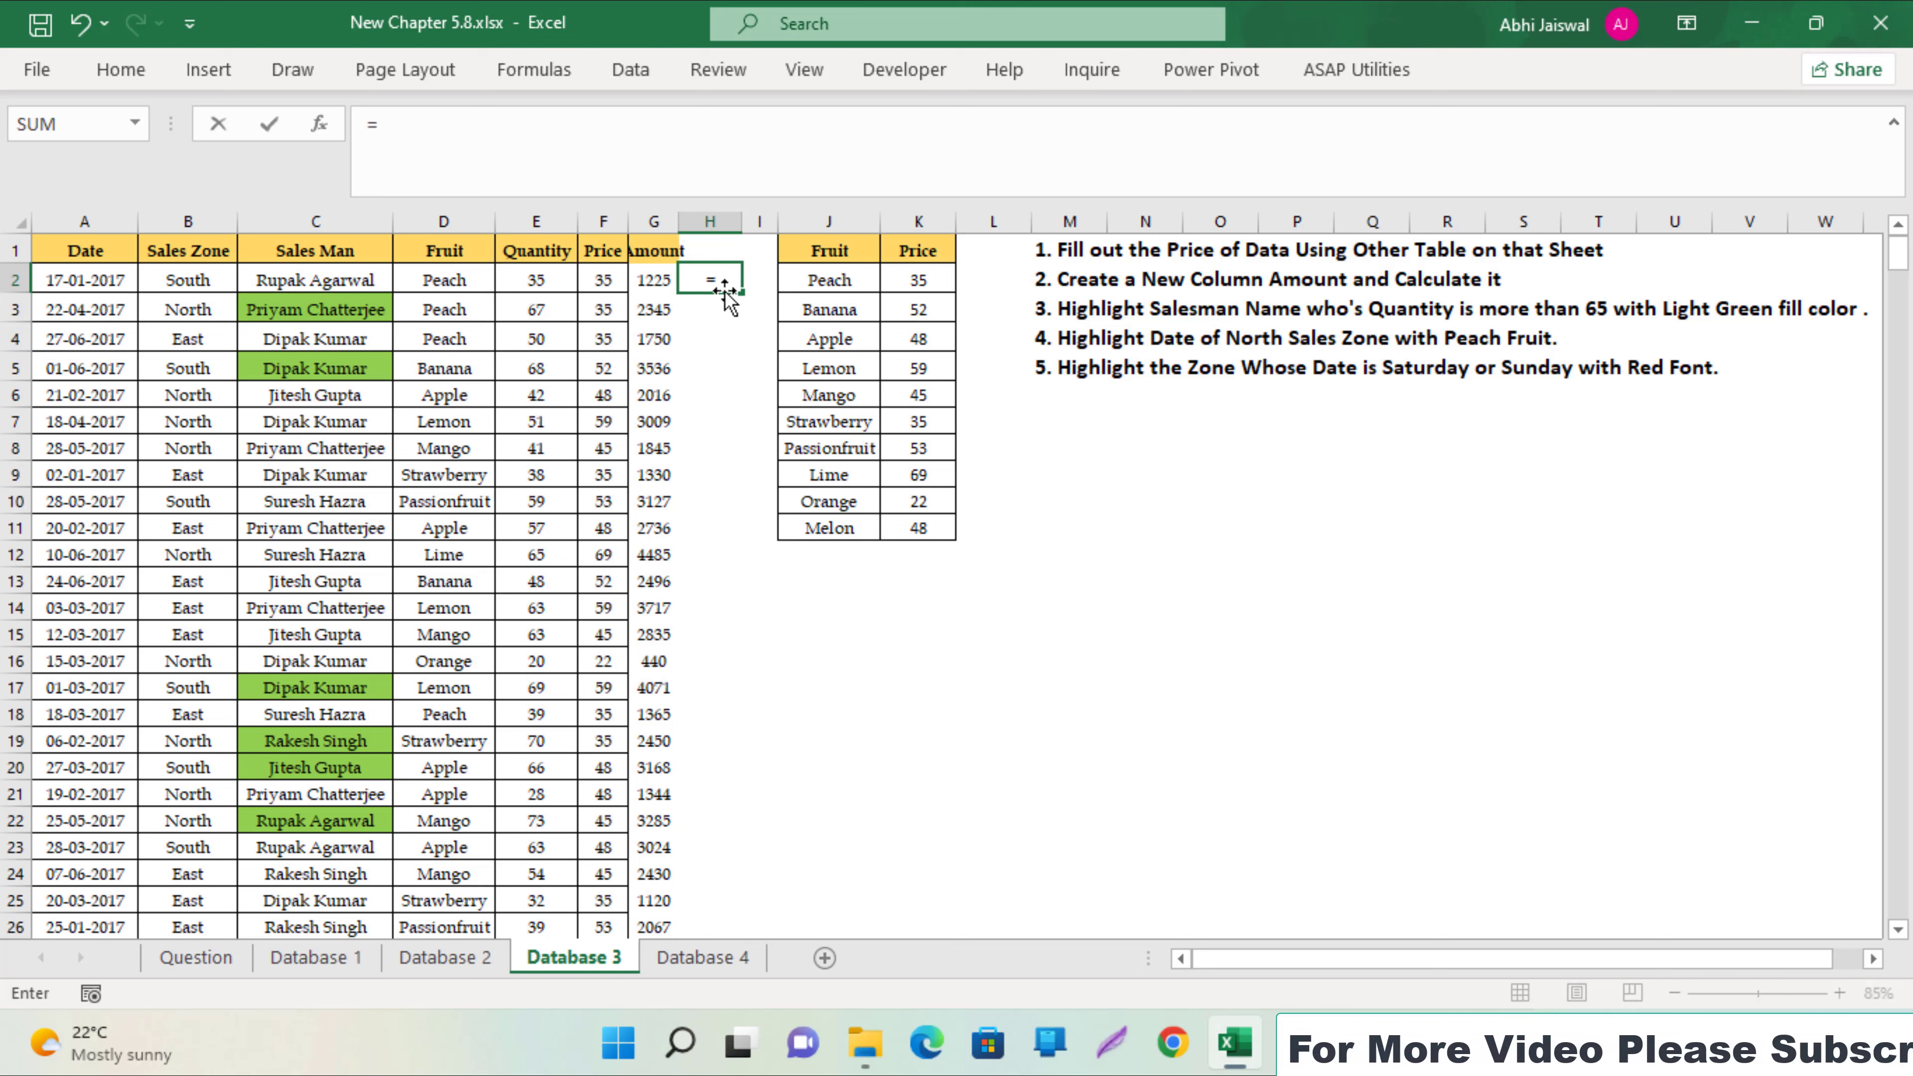
key(Escape)
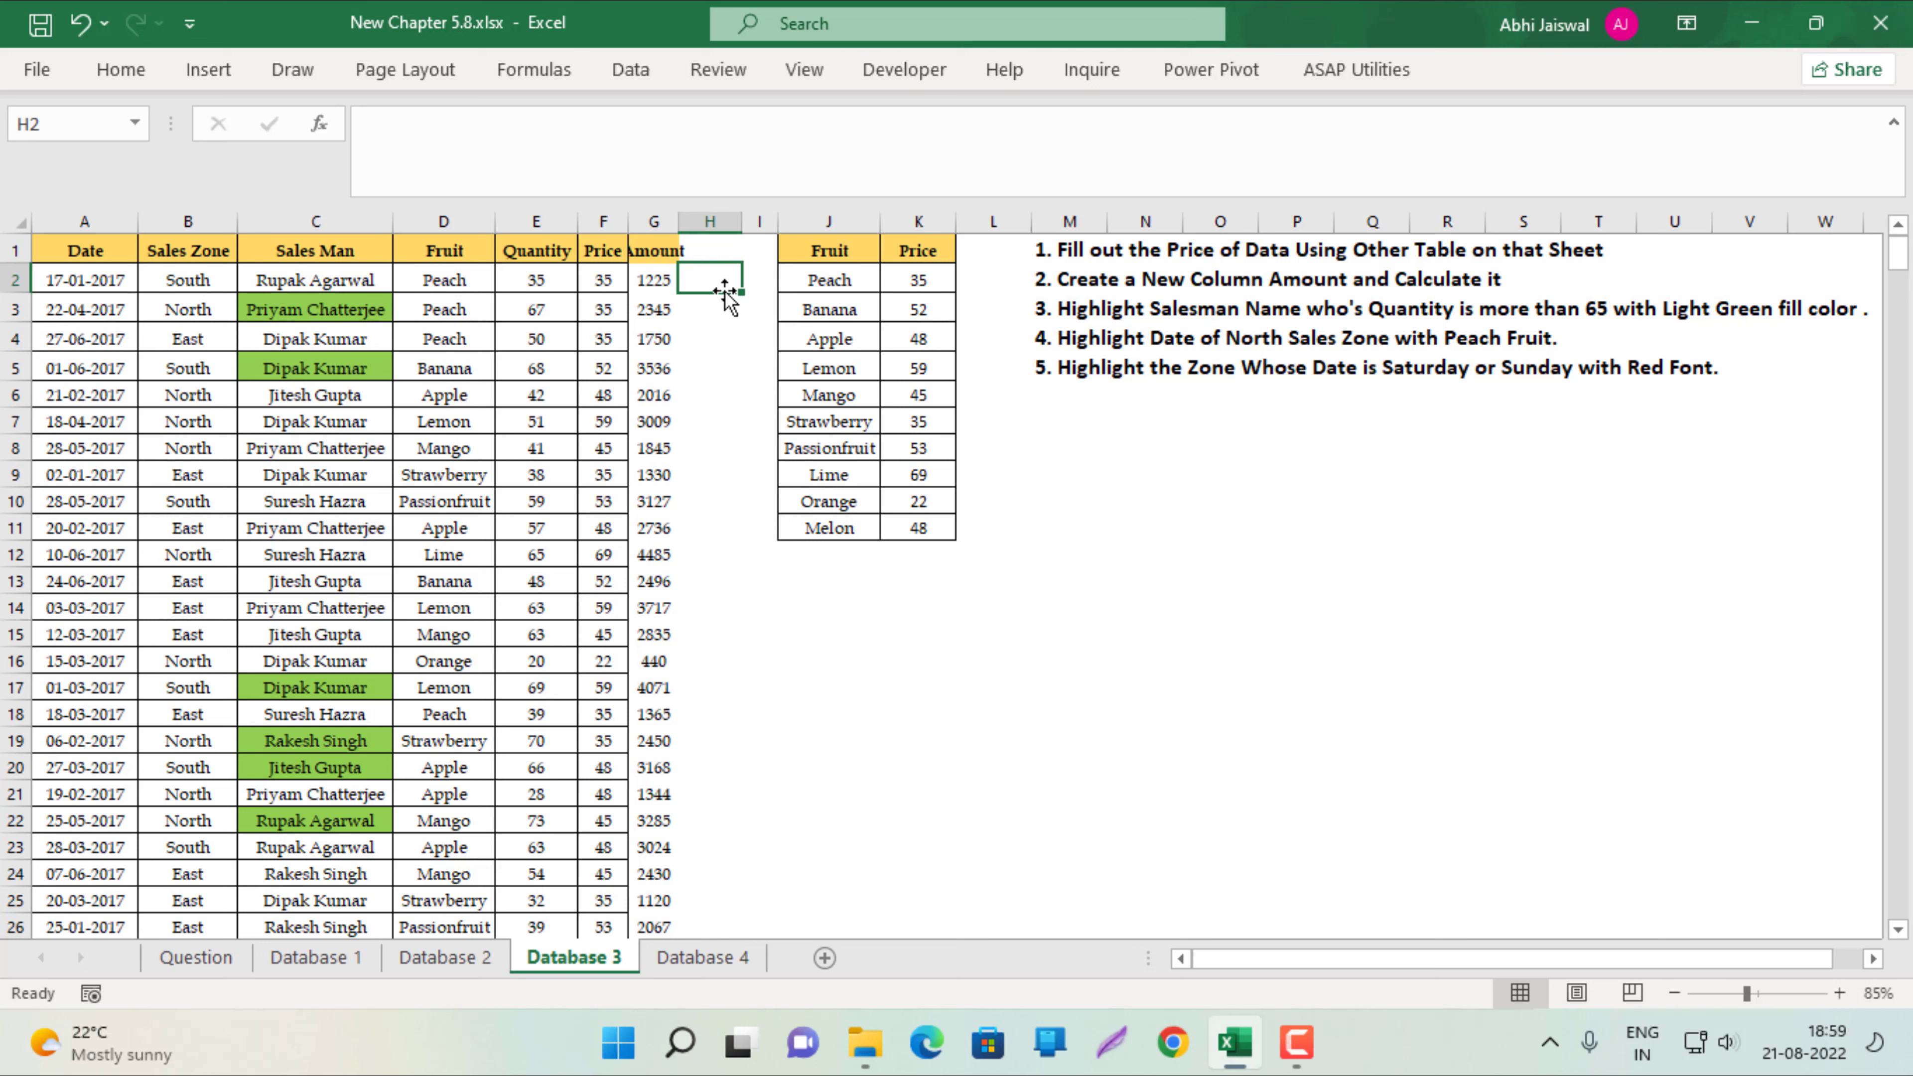
text(=an)
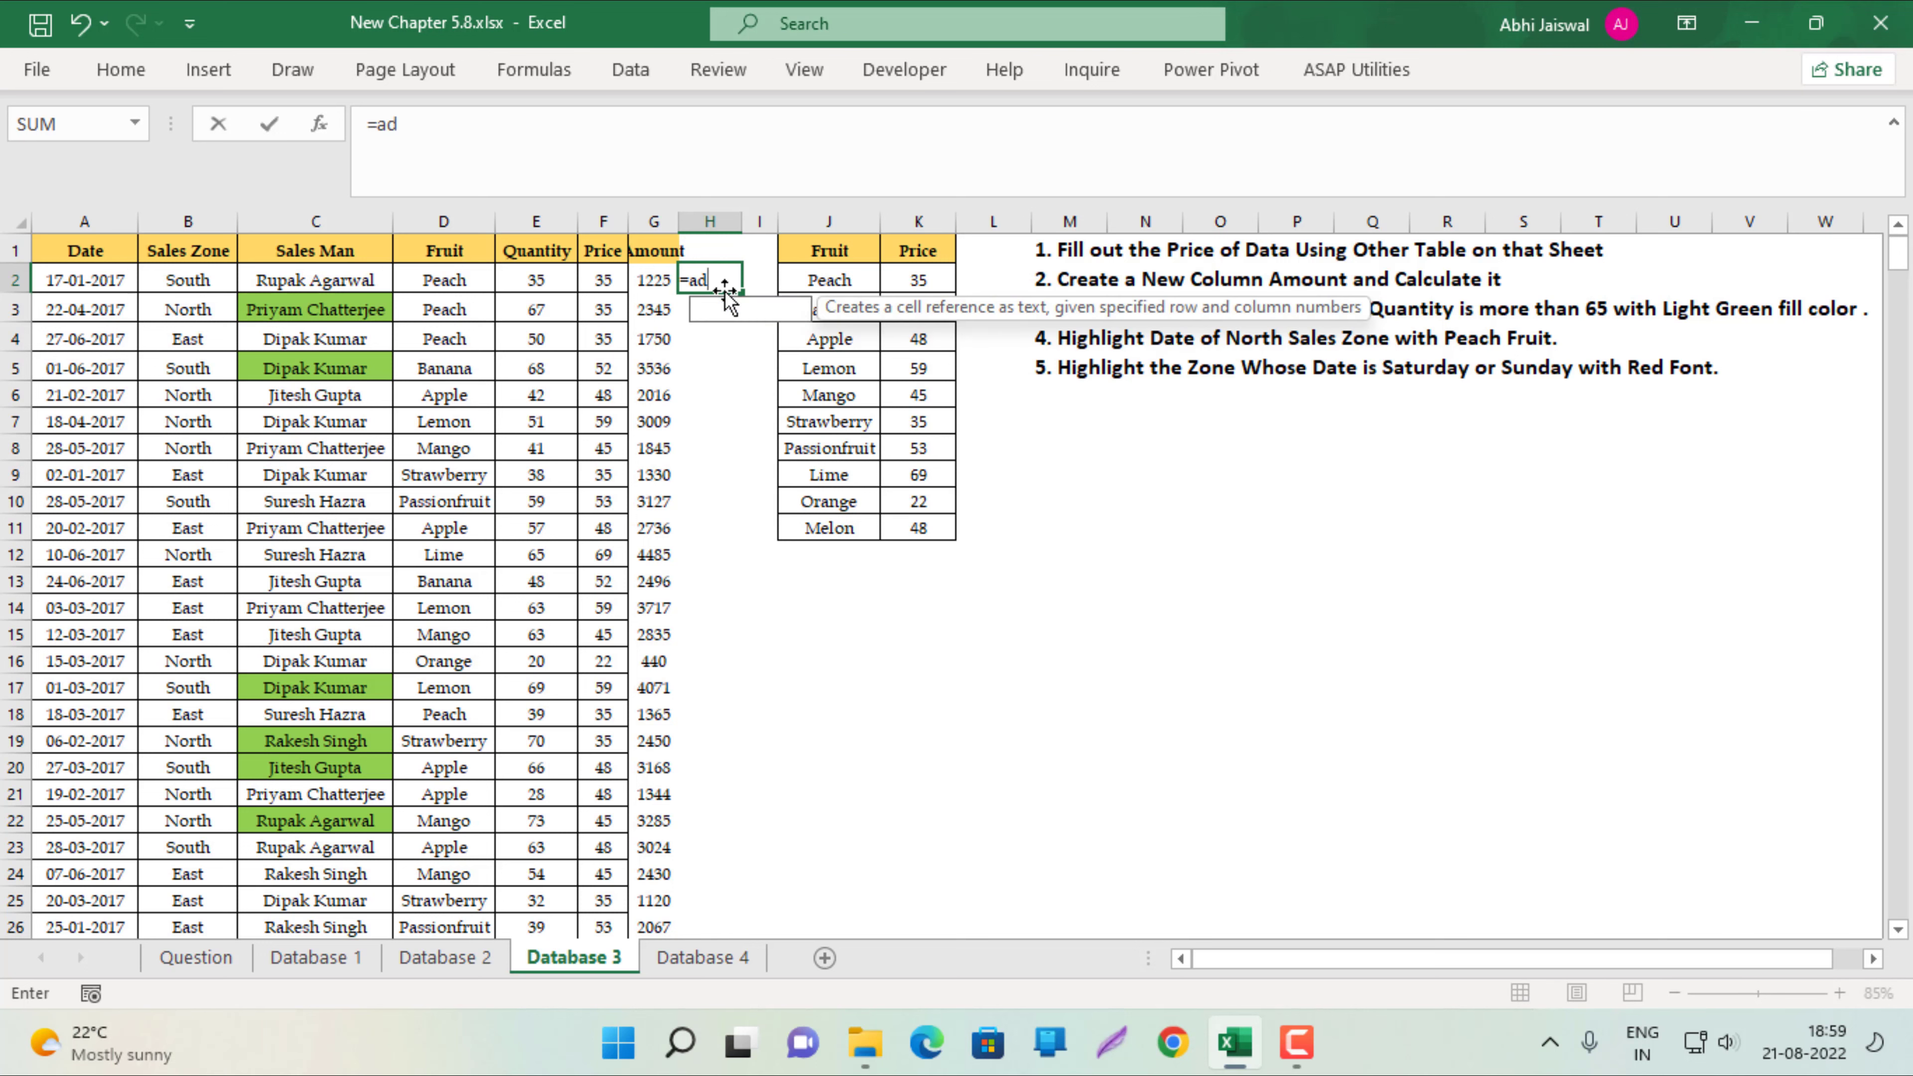
key(Tab)
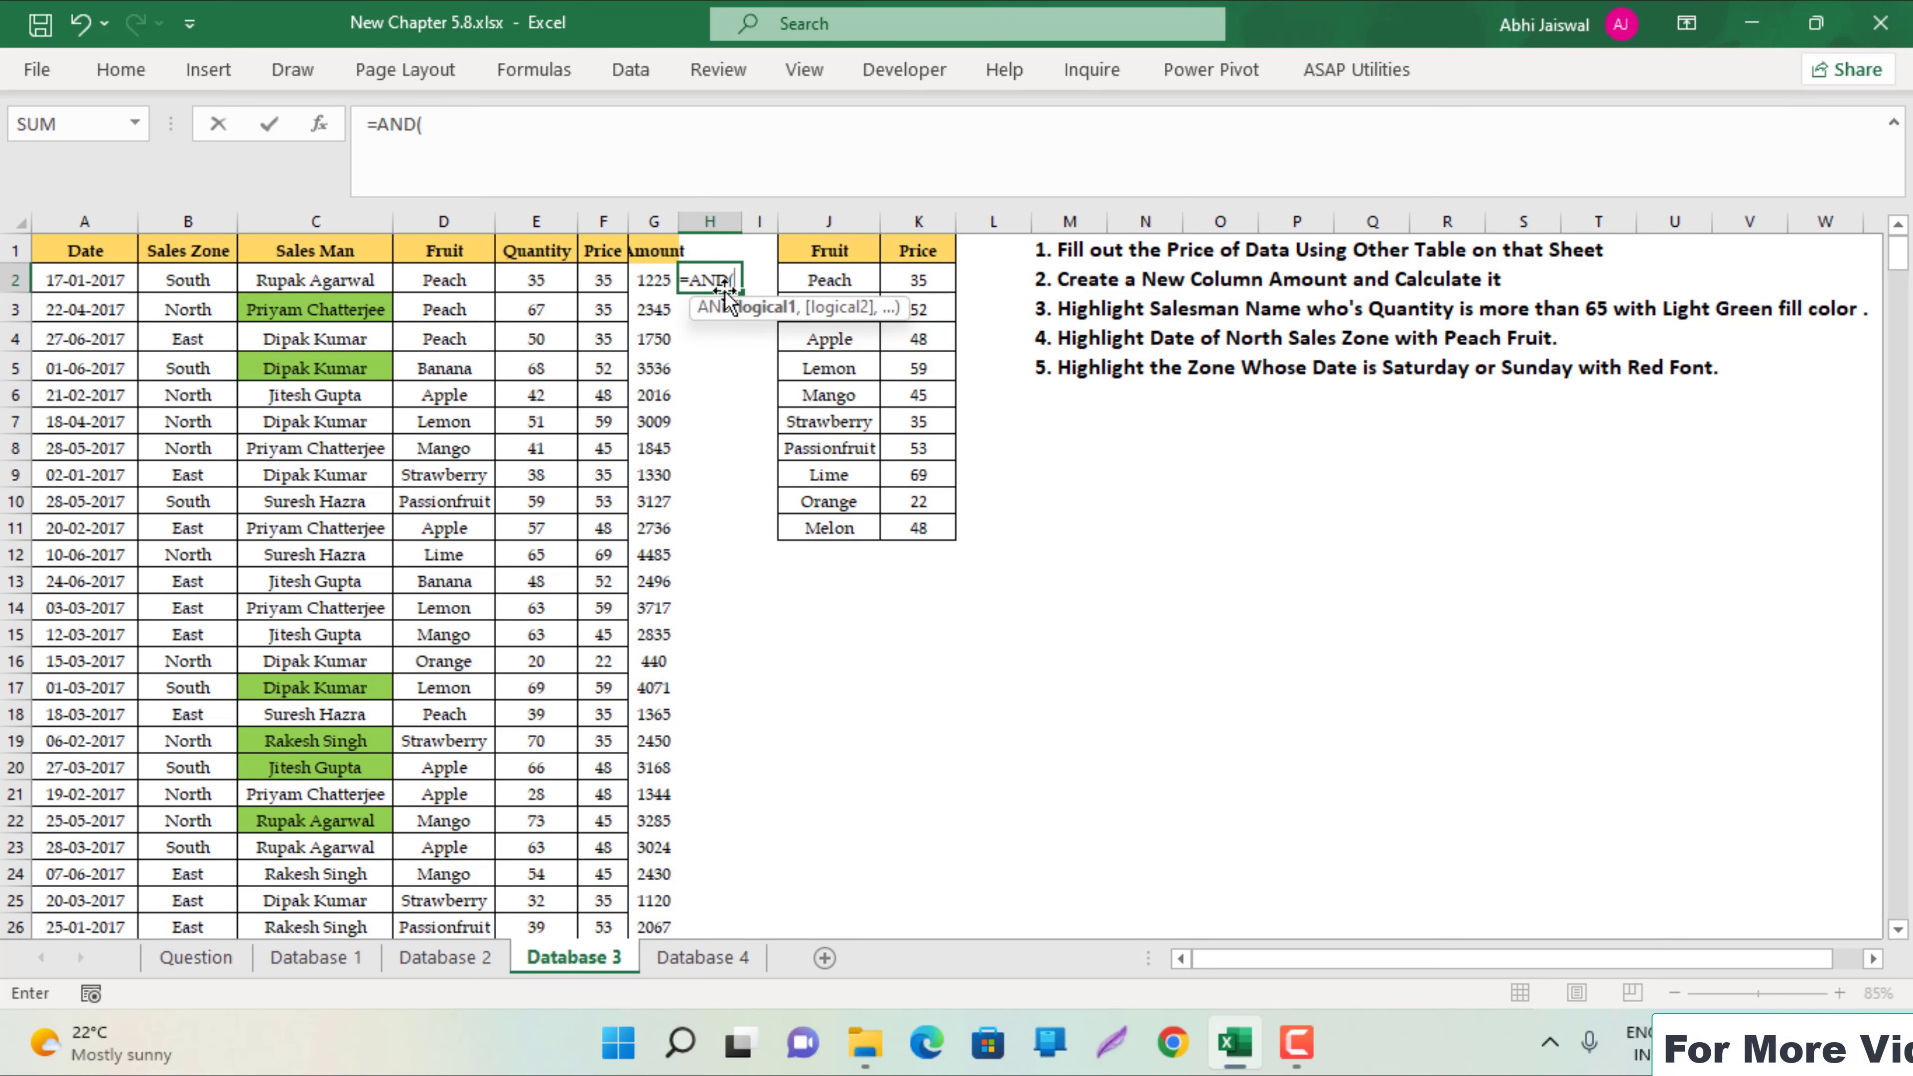
key(Left)
key(Left)
key(Left)
key(Left)
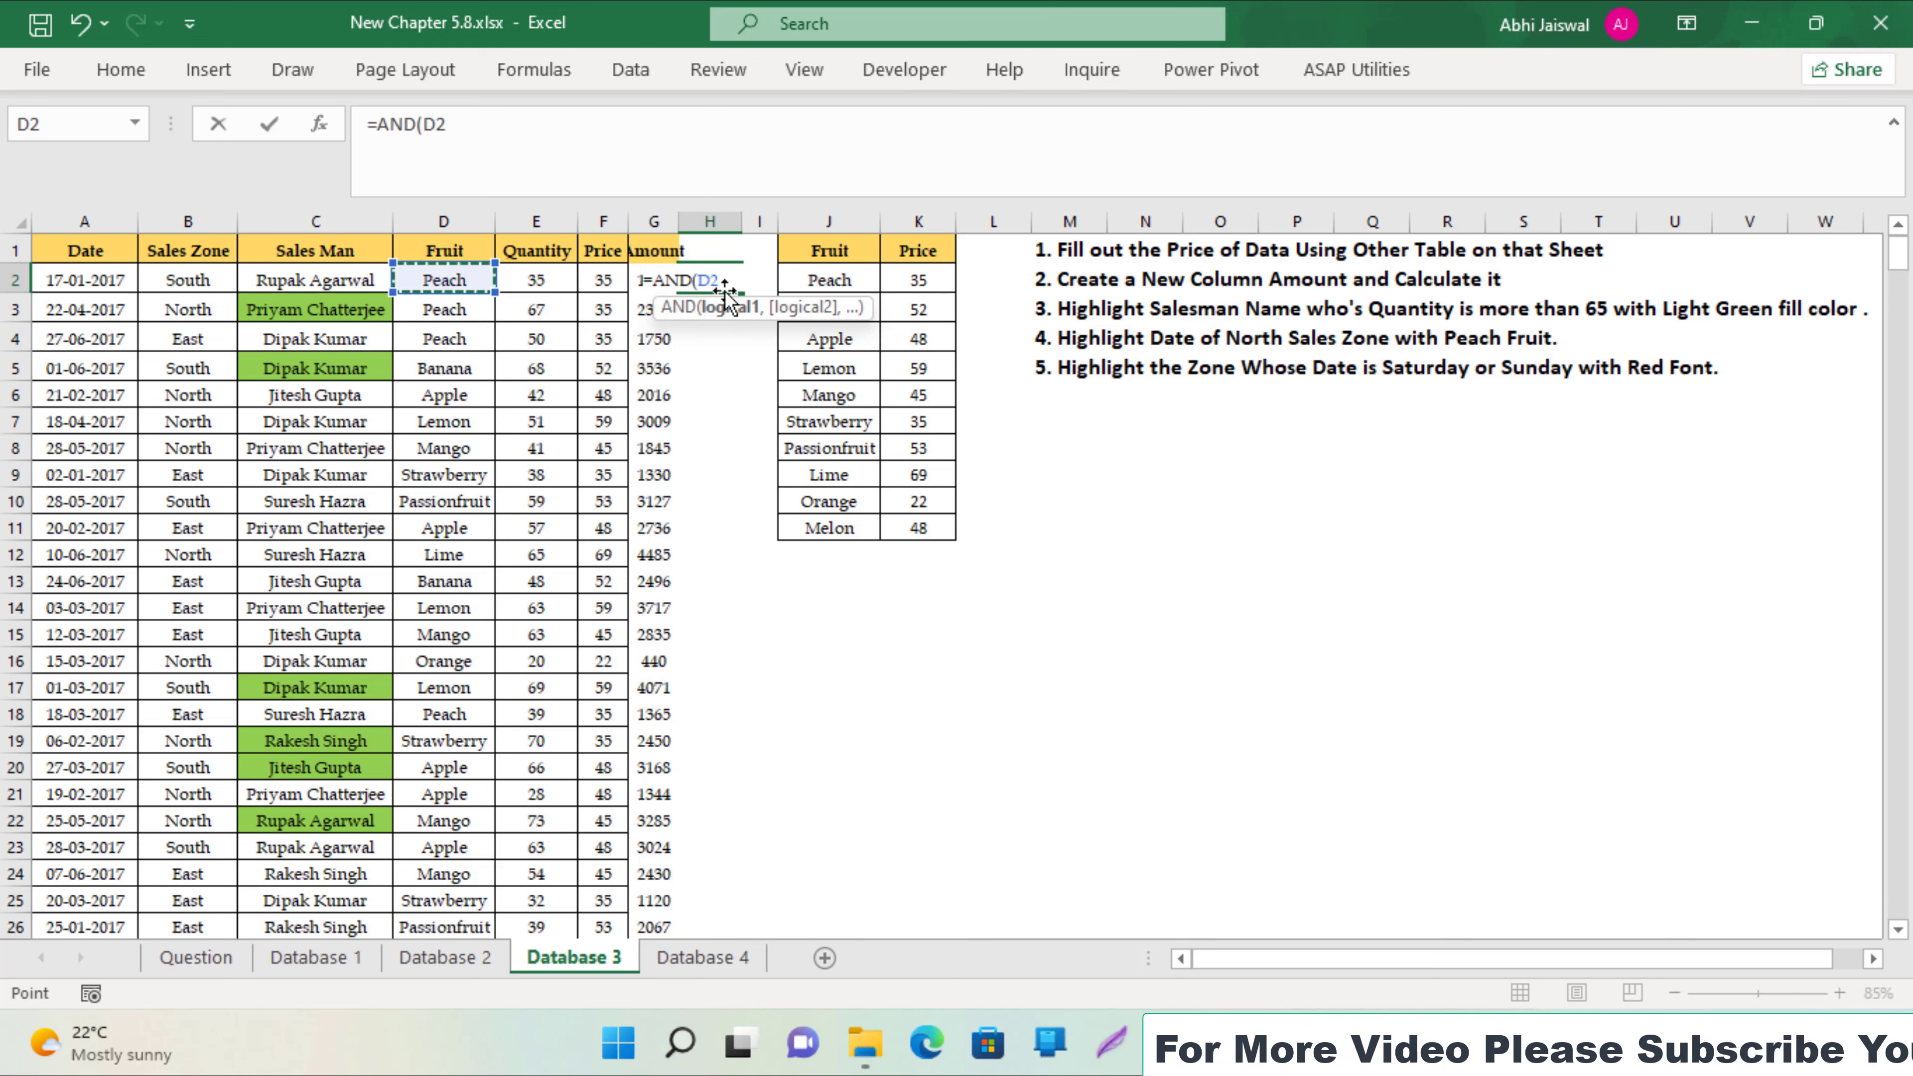
text(=")
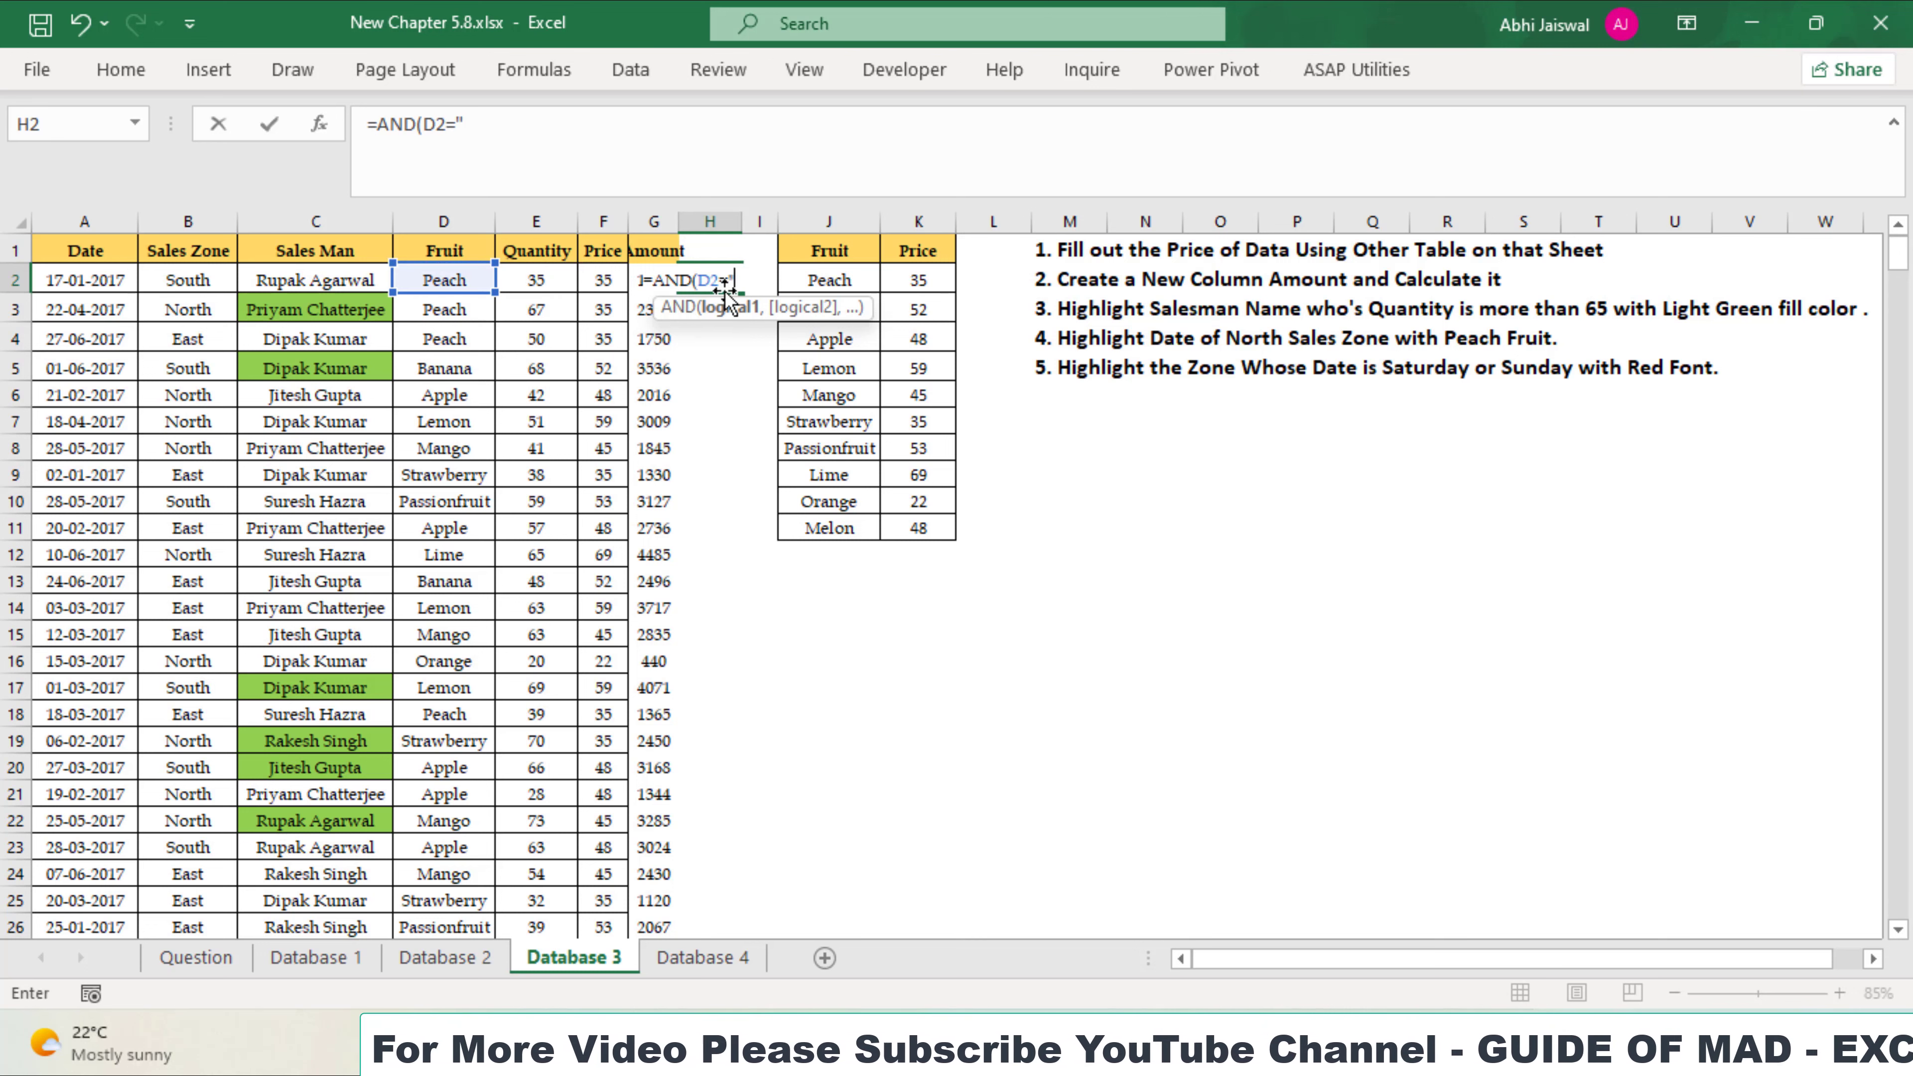
text(peach)
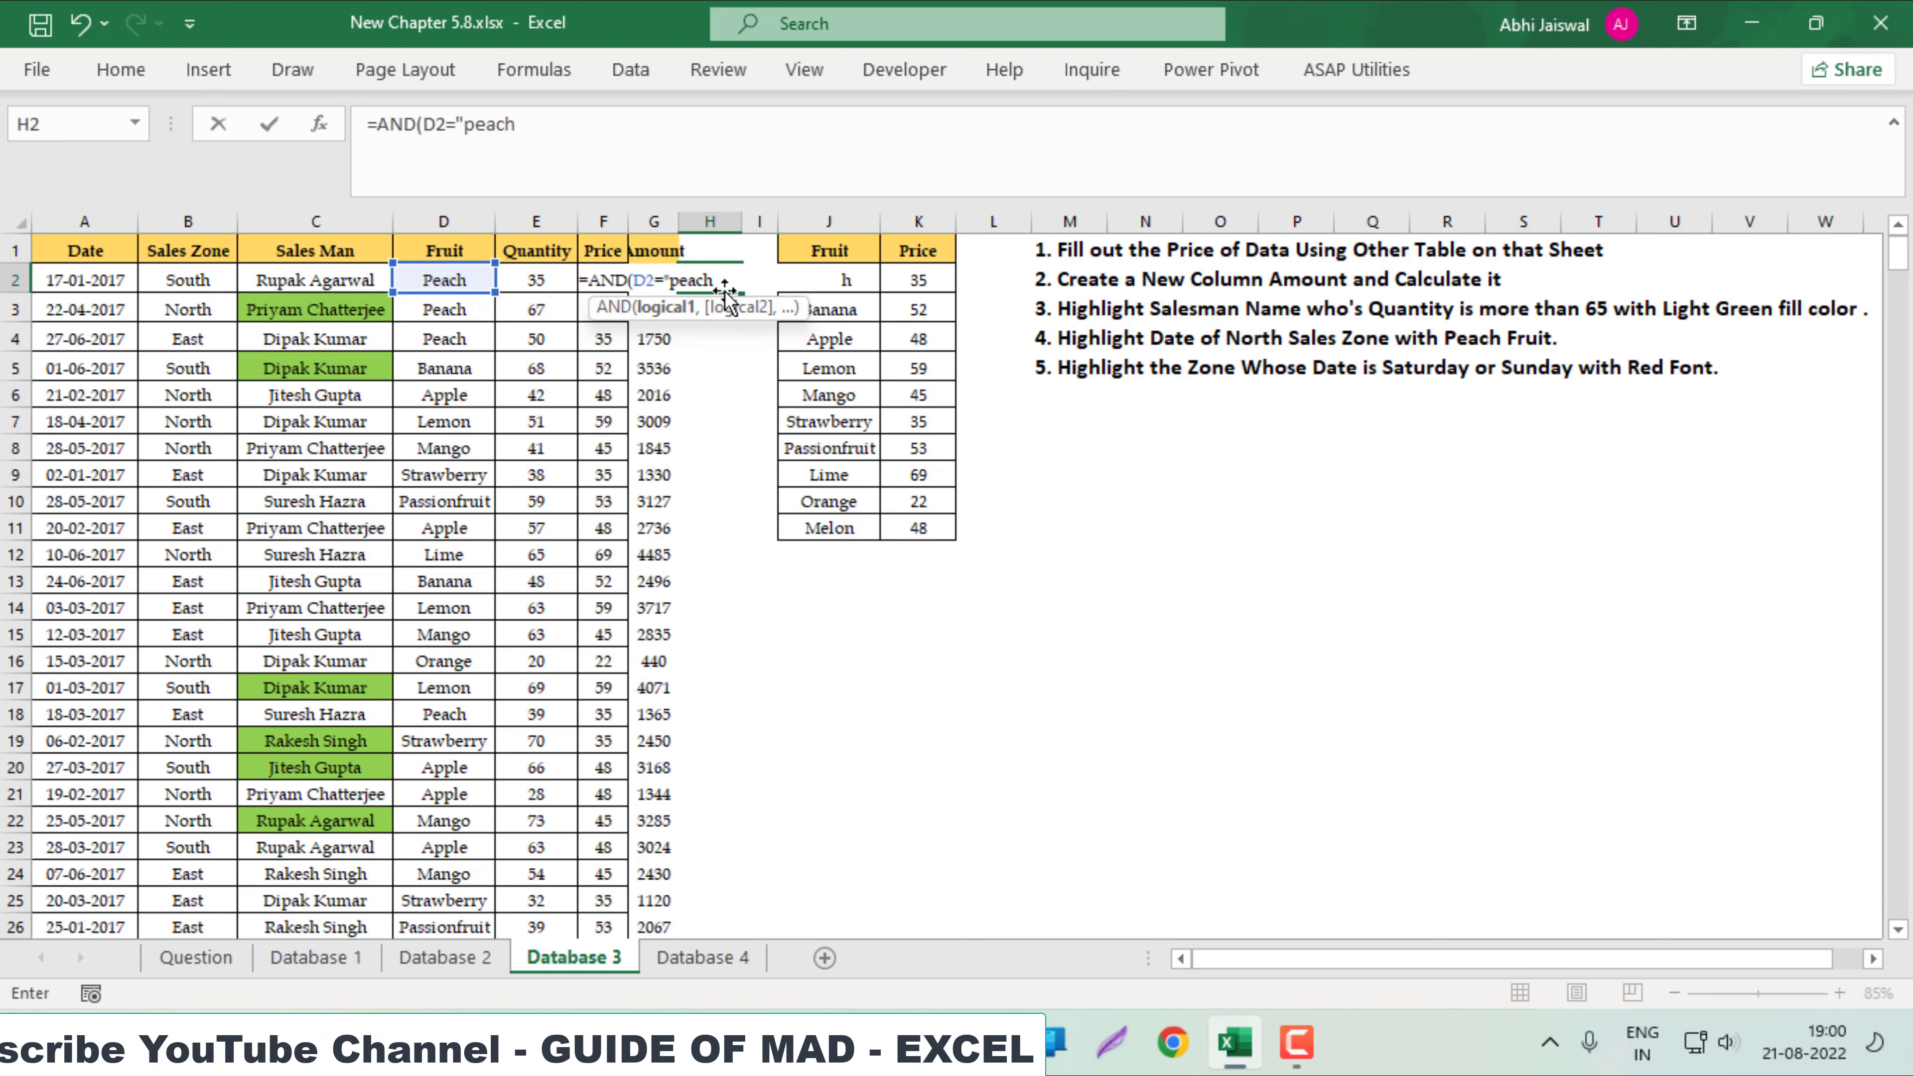
text(",)
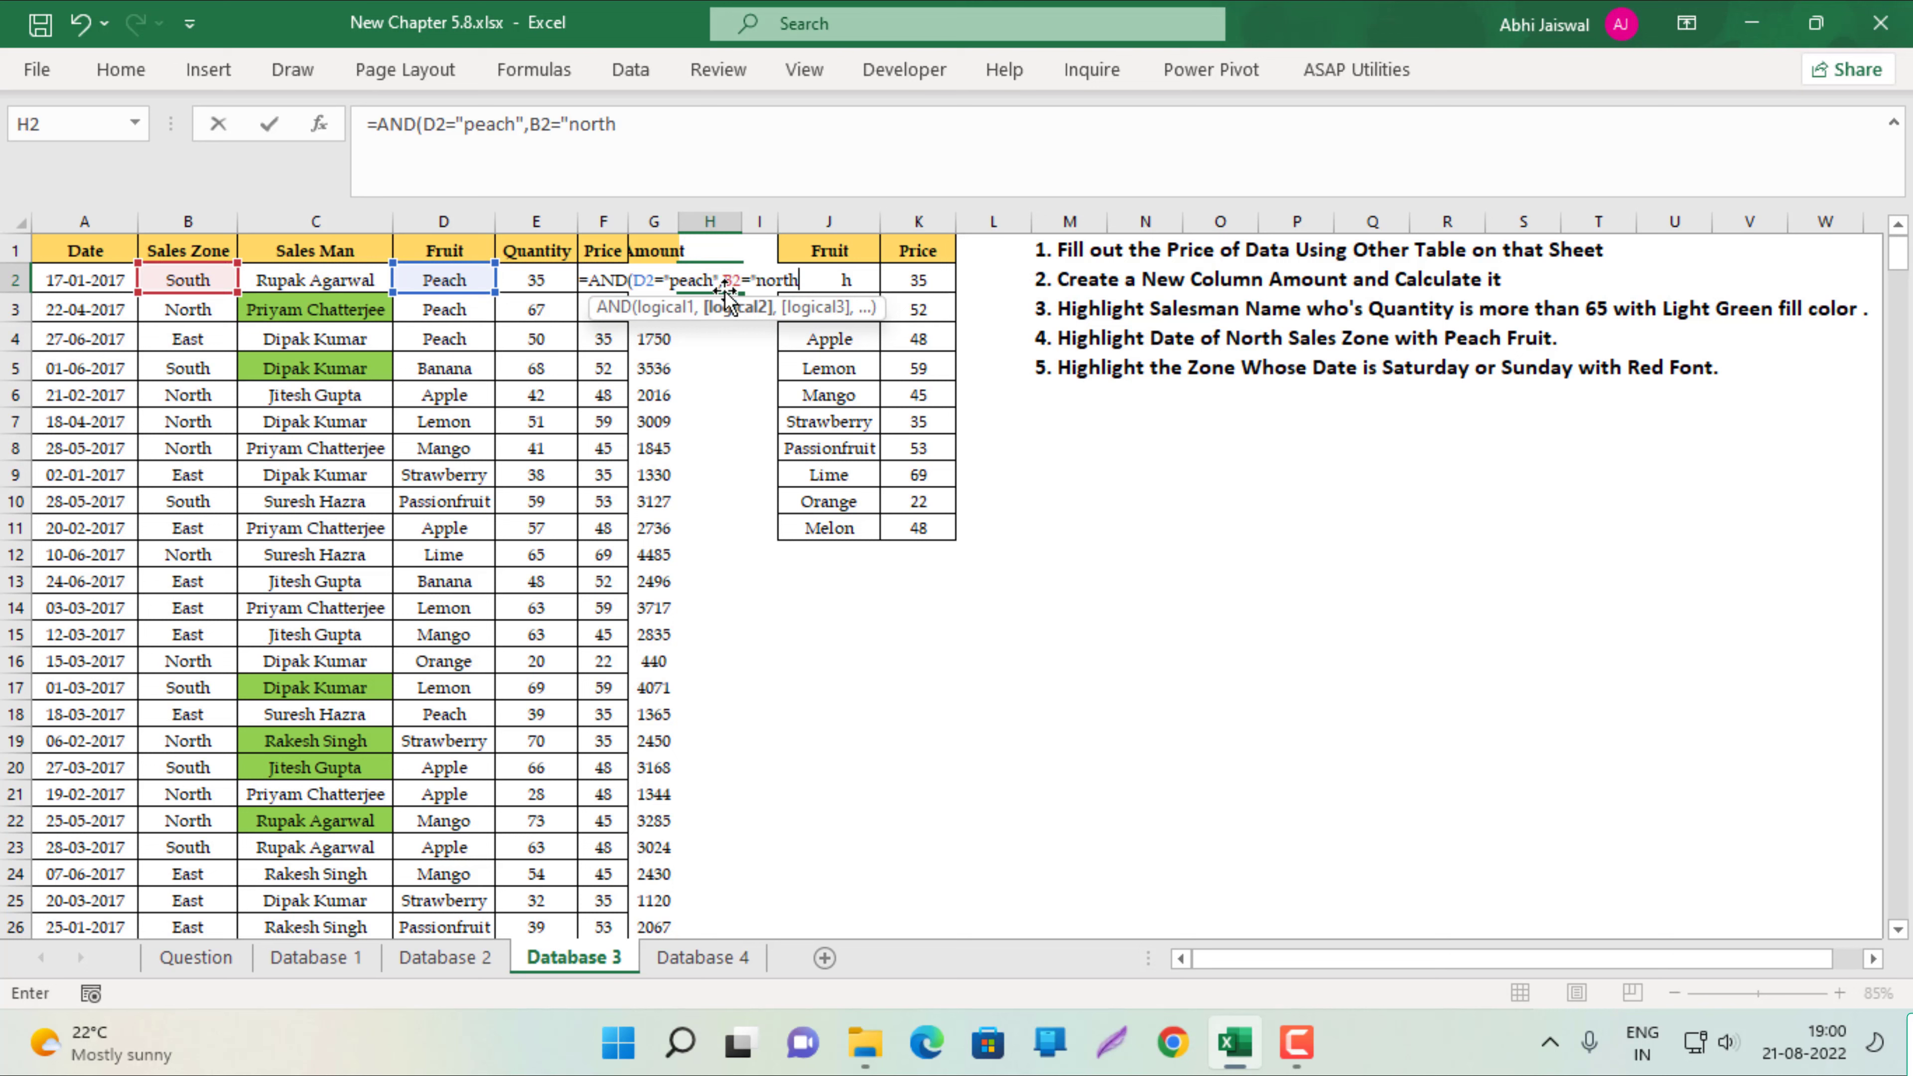
text())
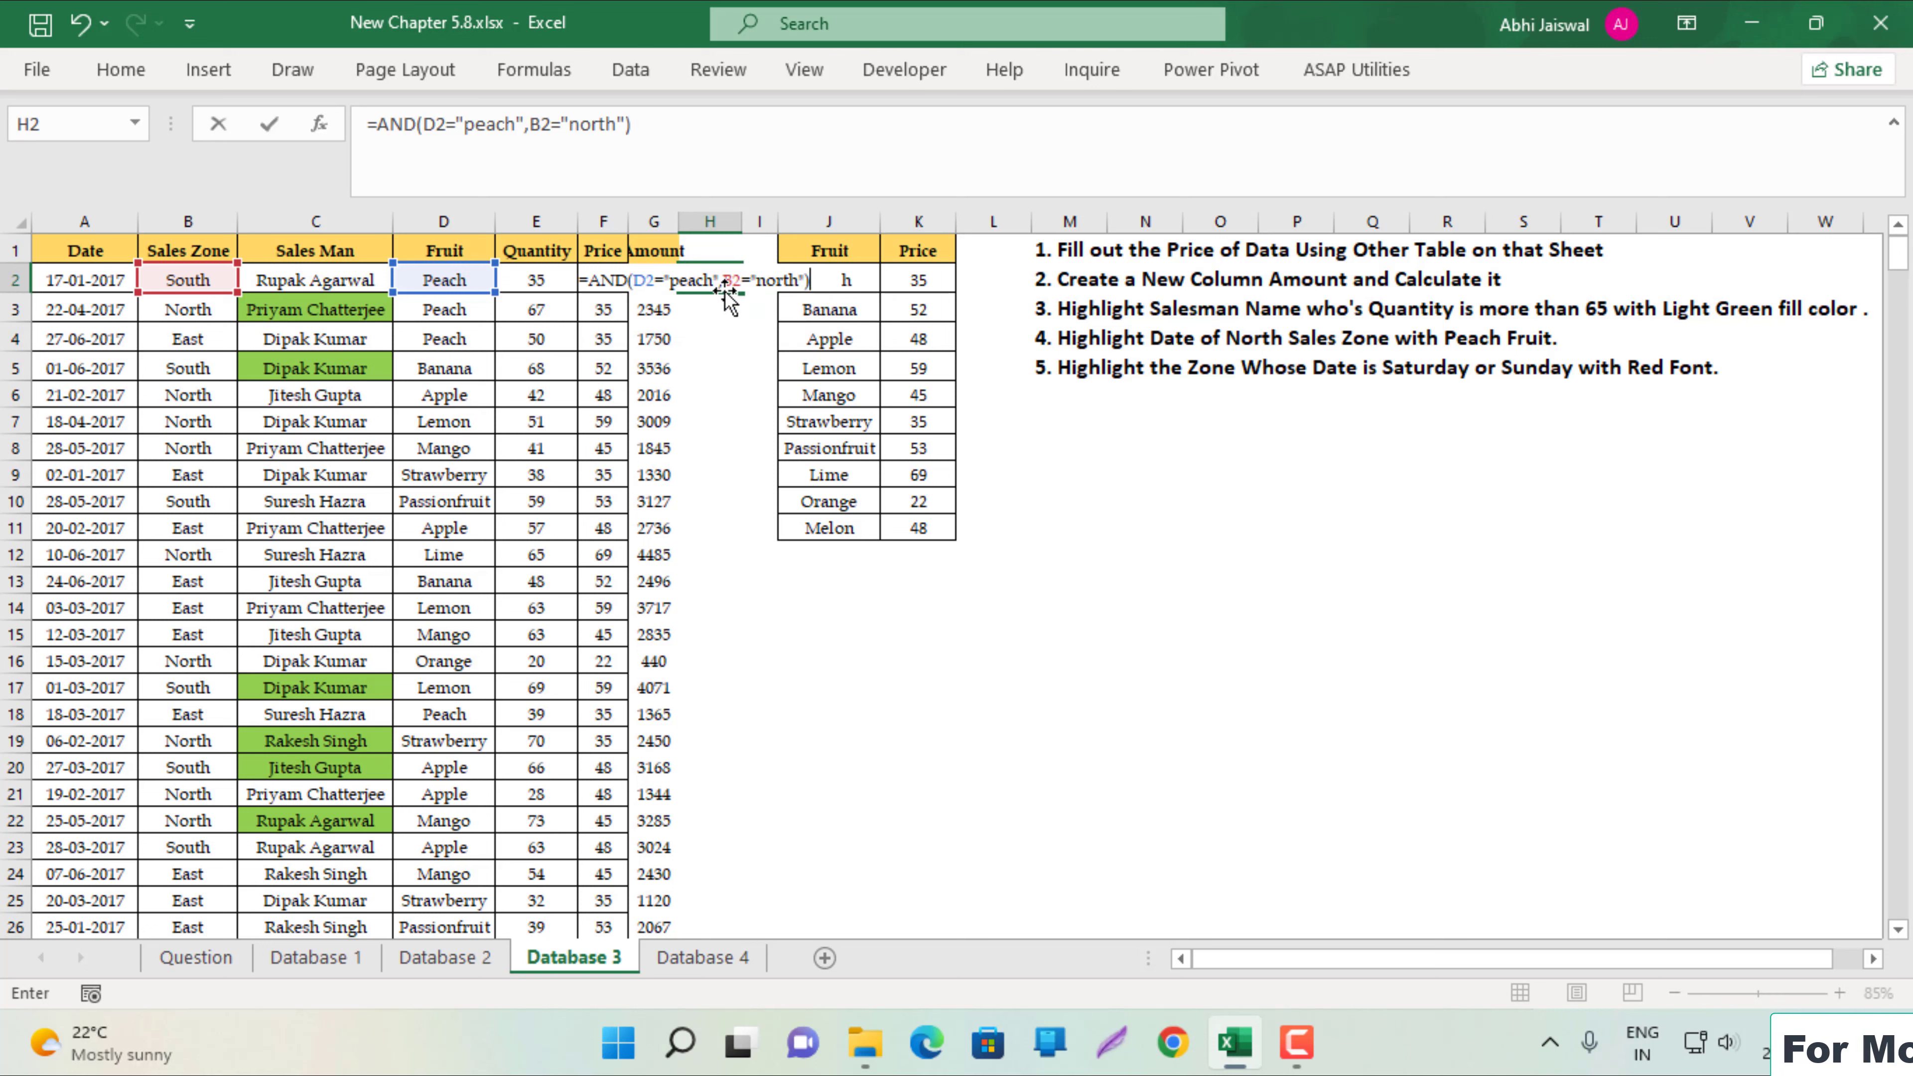
key(Return)
Copy the Peach-and-North test down column H and review the formula.
click(725, 290)
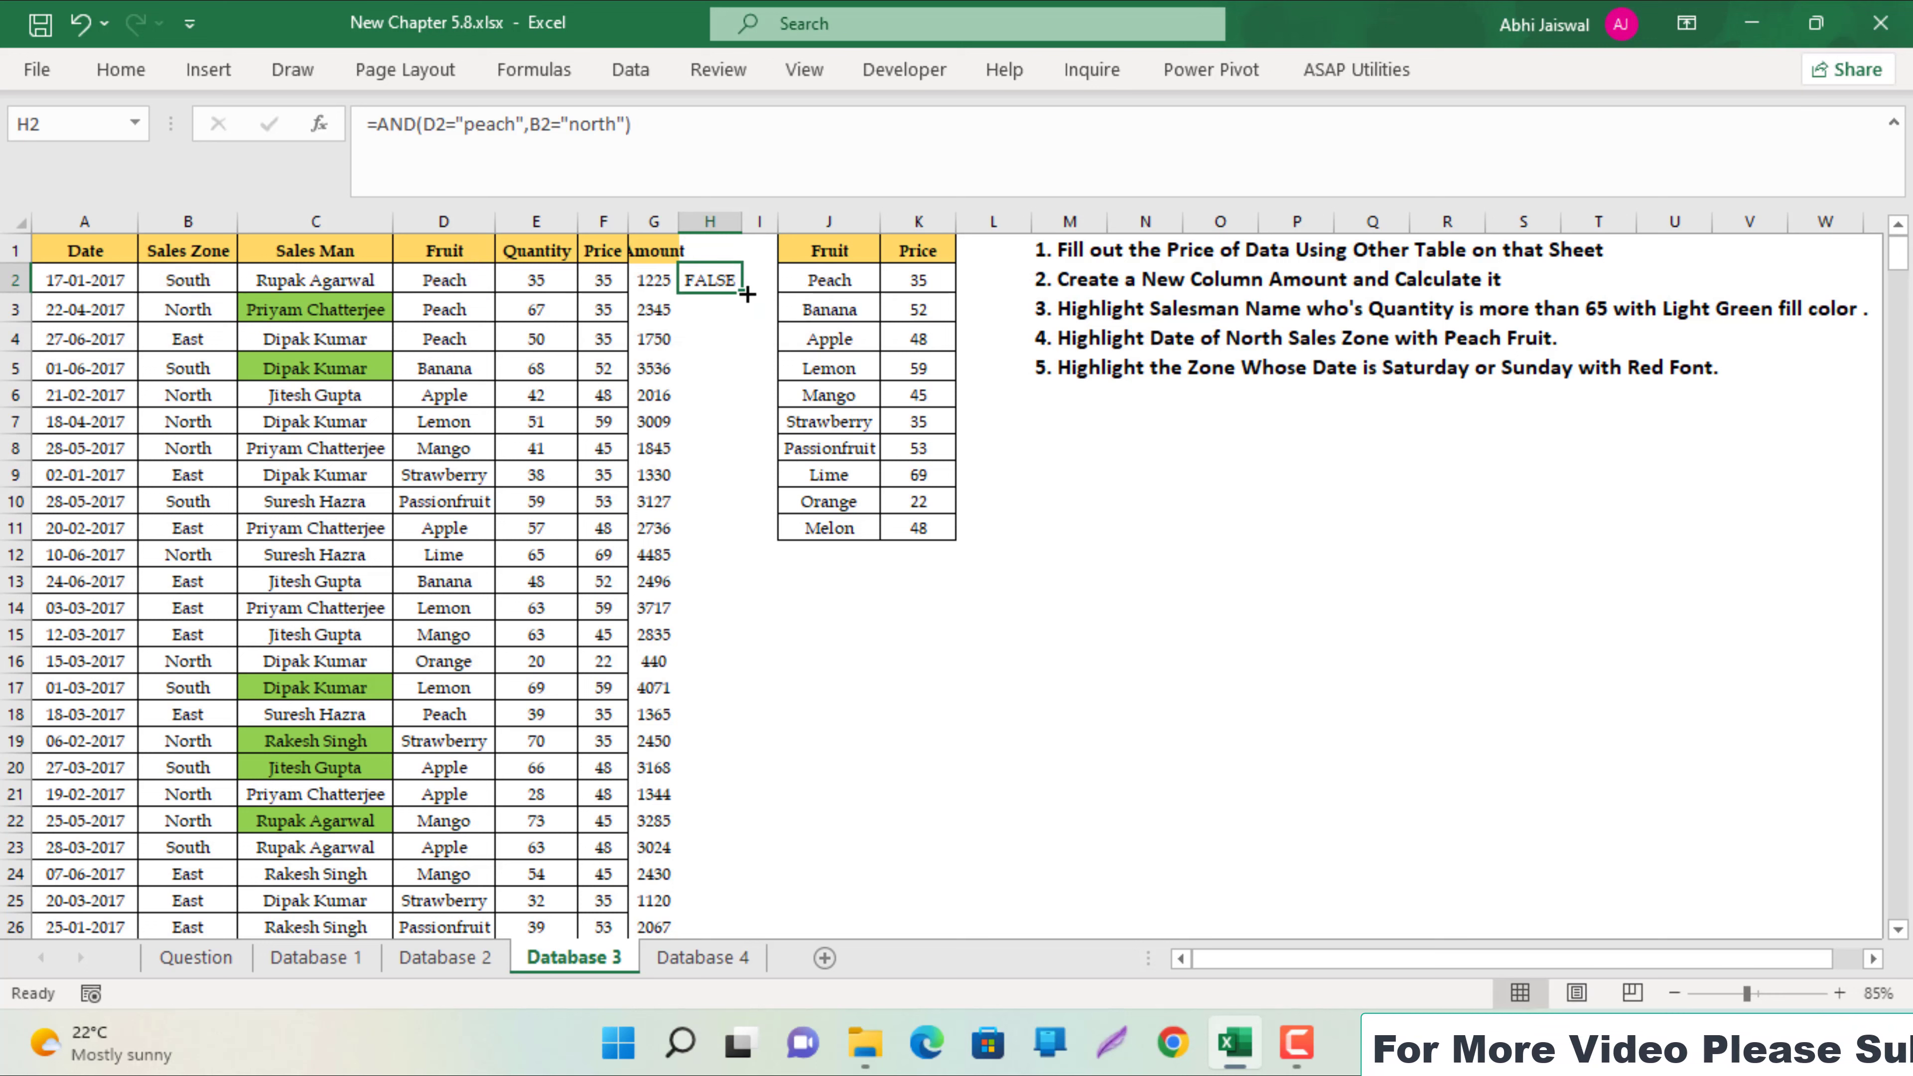
double_click(743, 293)
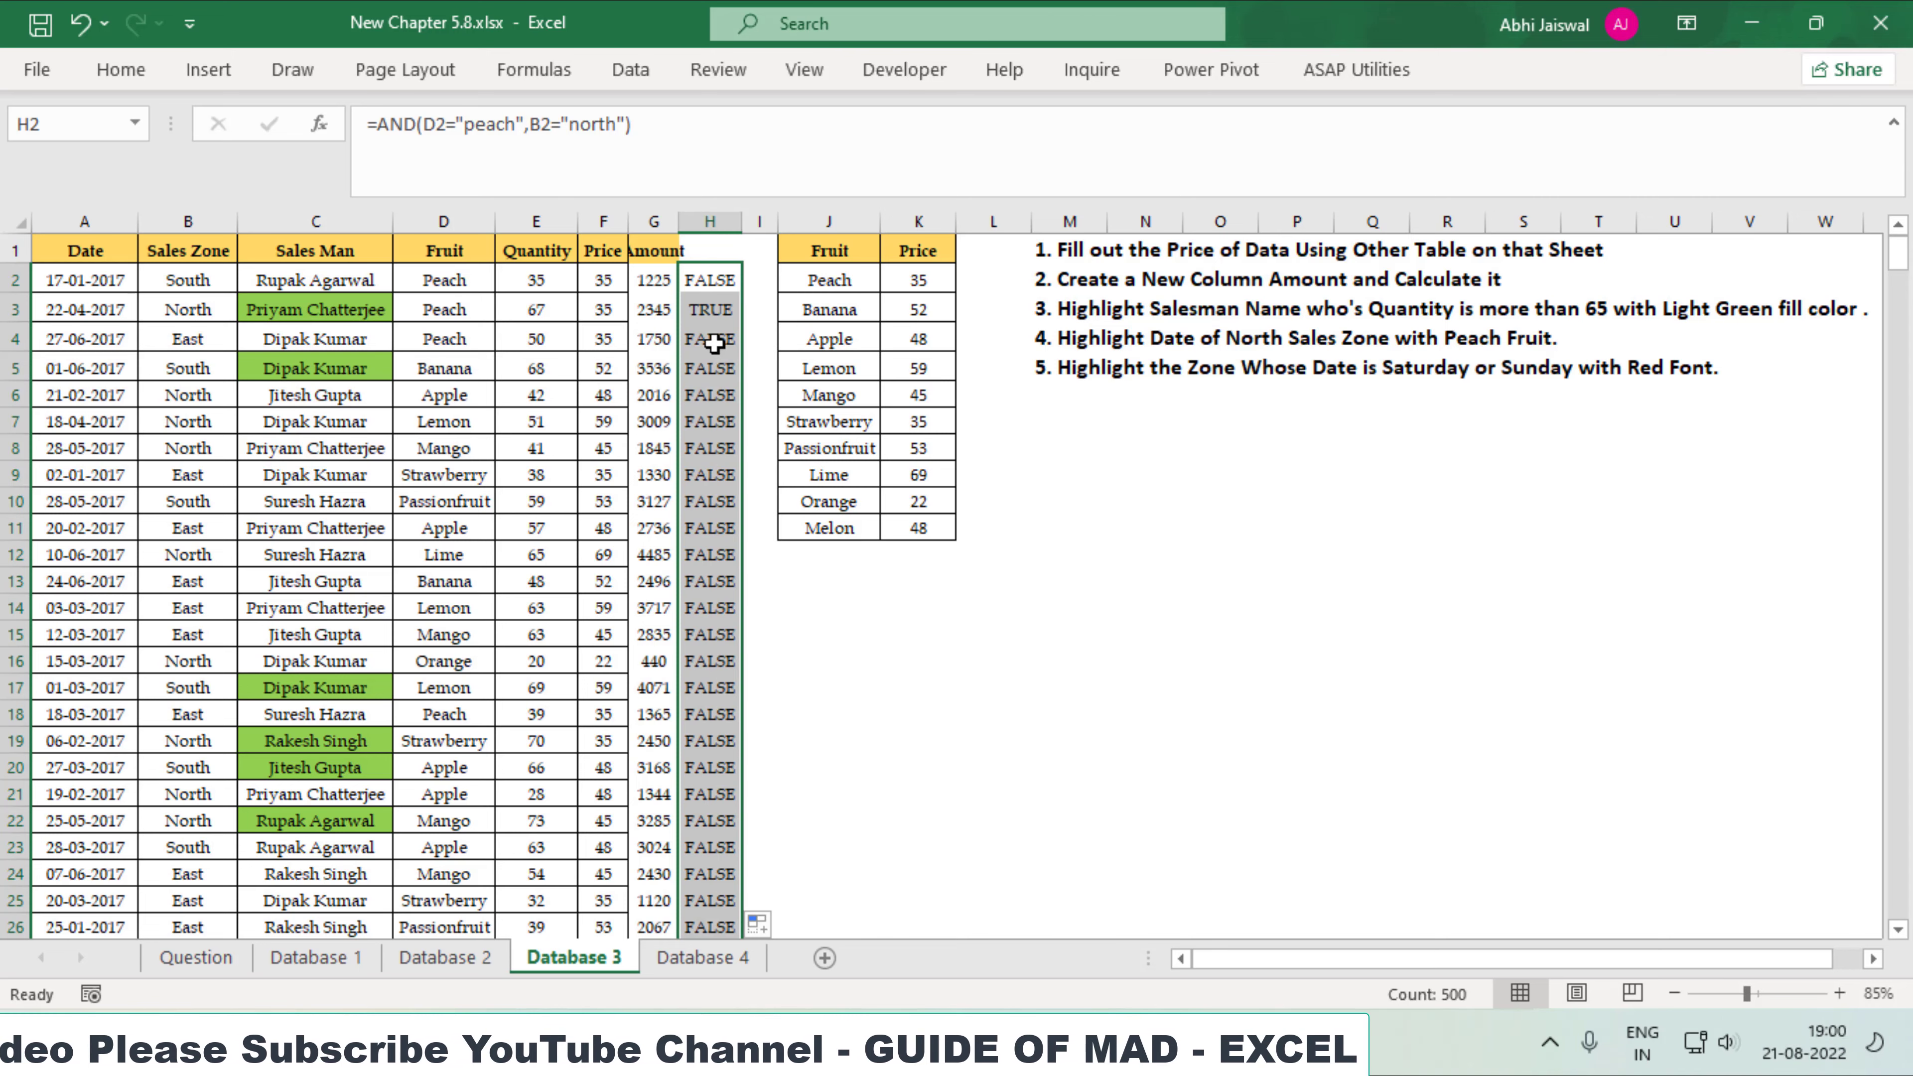
scroll(714, 325, down, 1)
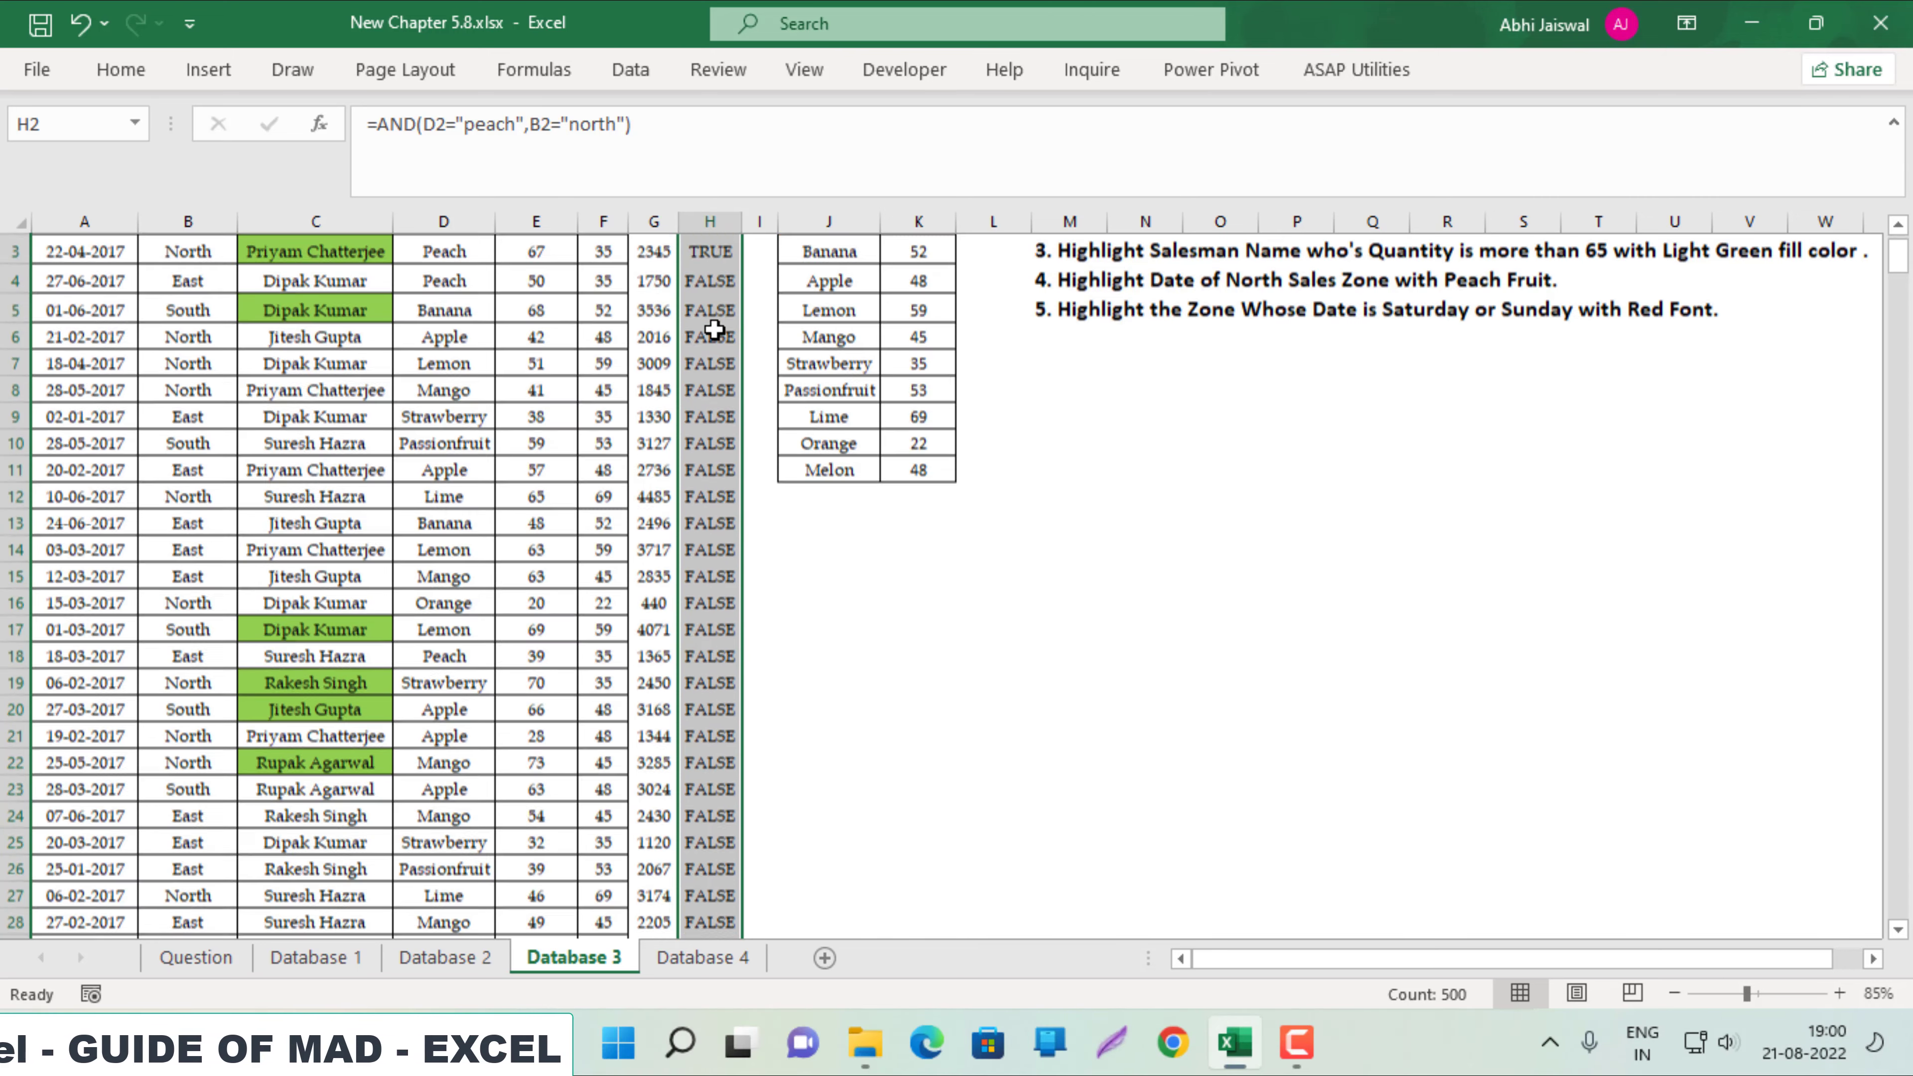
scroll(714, 328, down, 2)
scroll(714, 332, down, 1)
scroll(714, 336, down, 1)
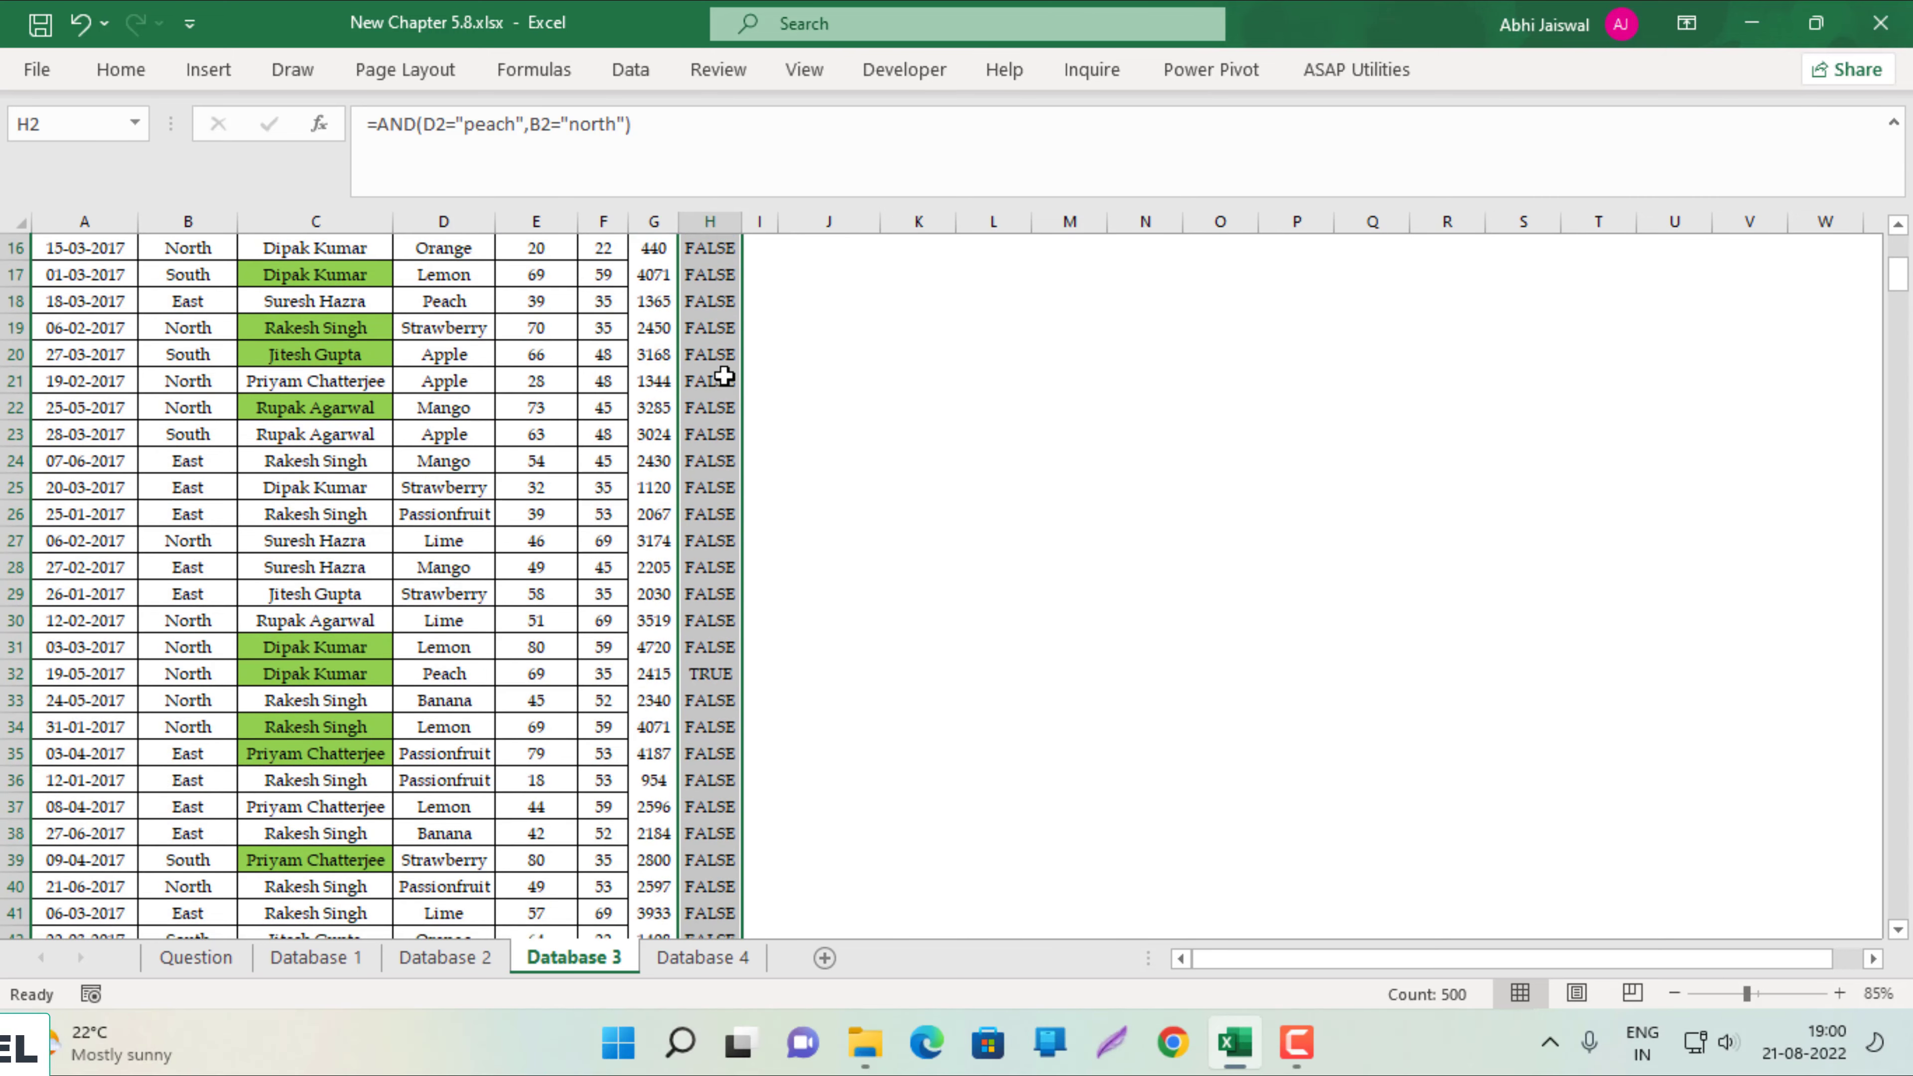
scroll(724, 376, up, 5)
double_click(721, 276)
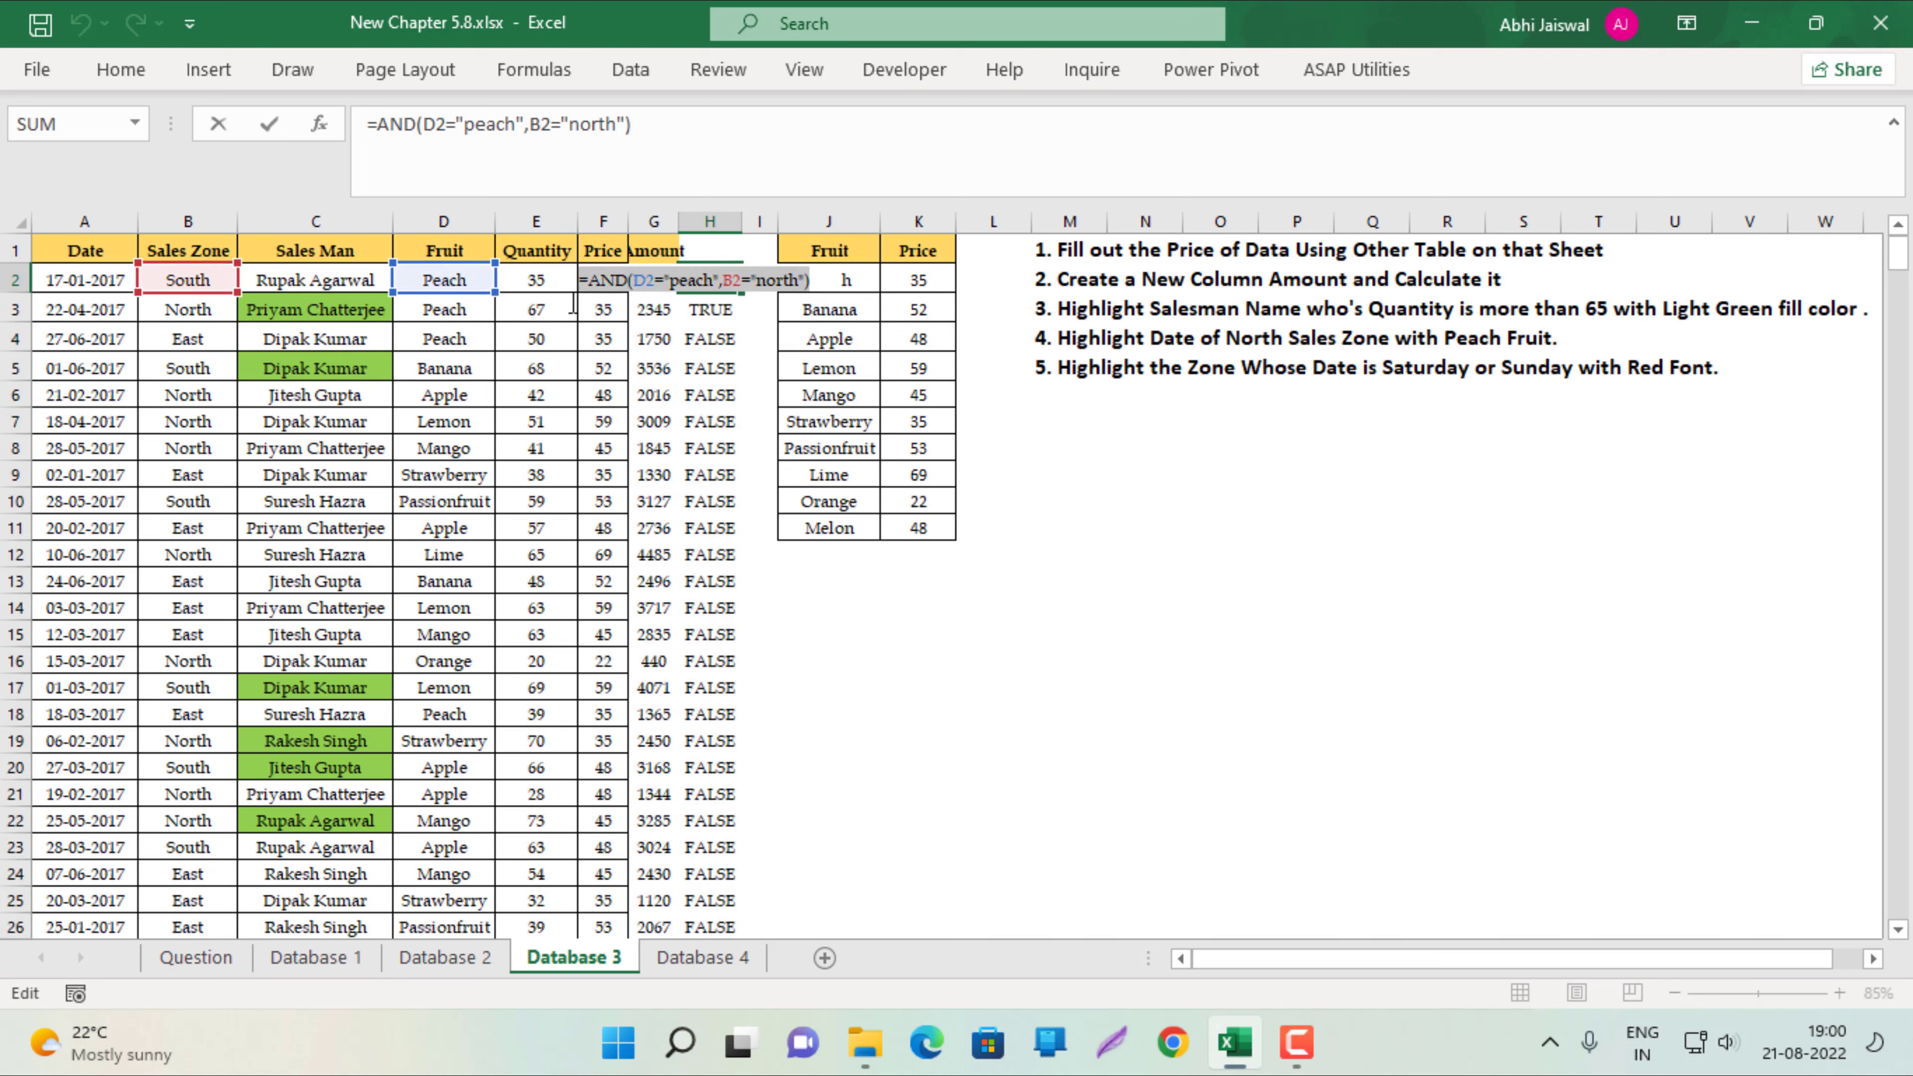
key(Escape)
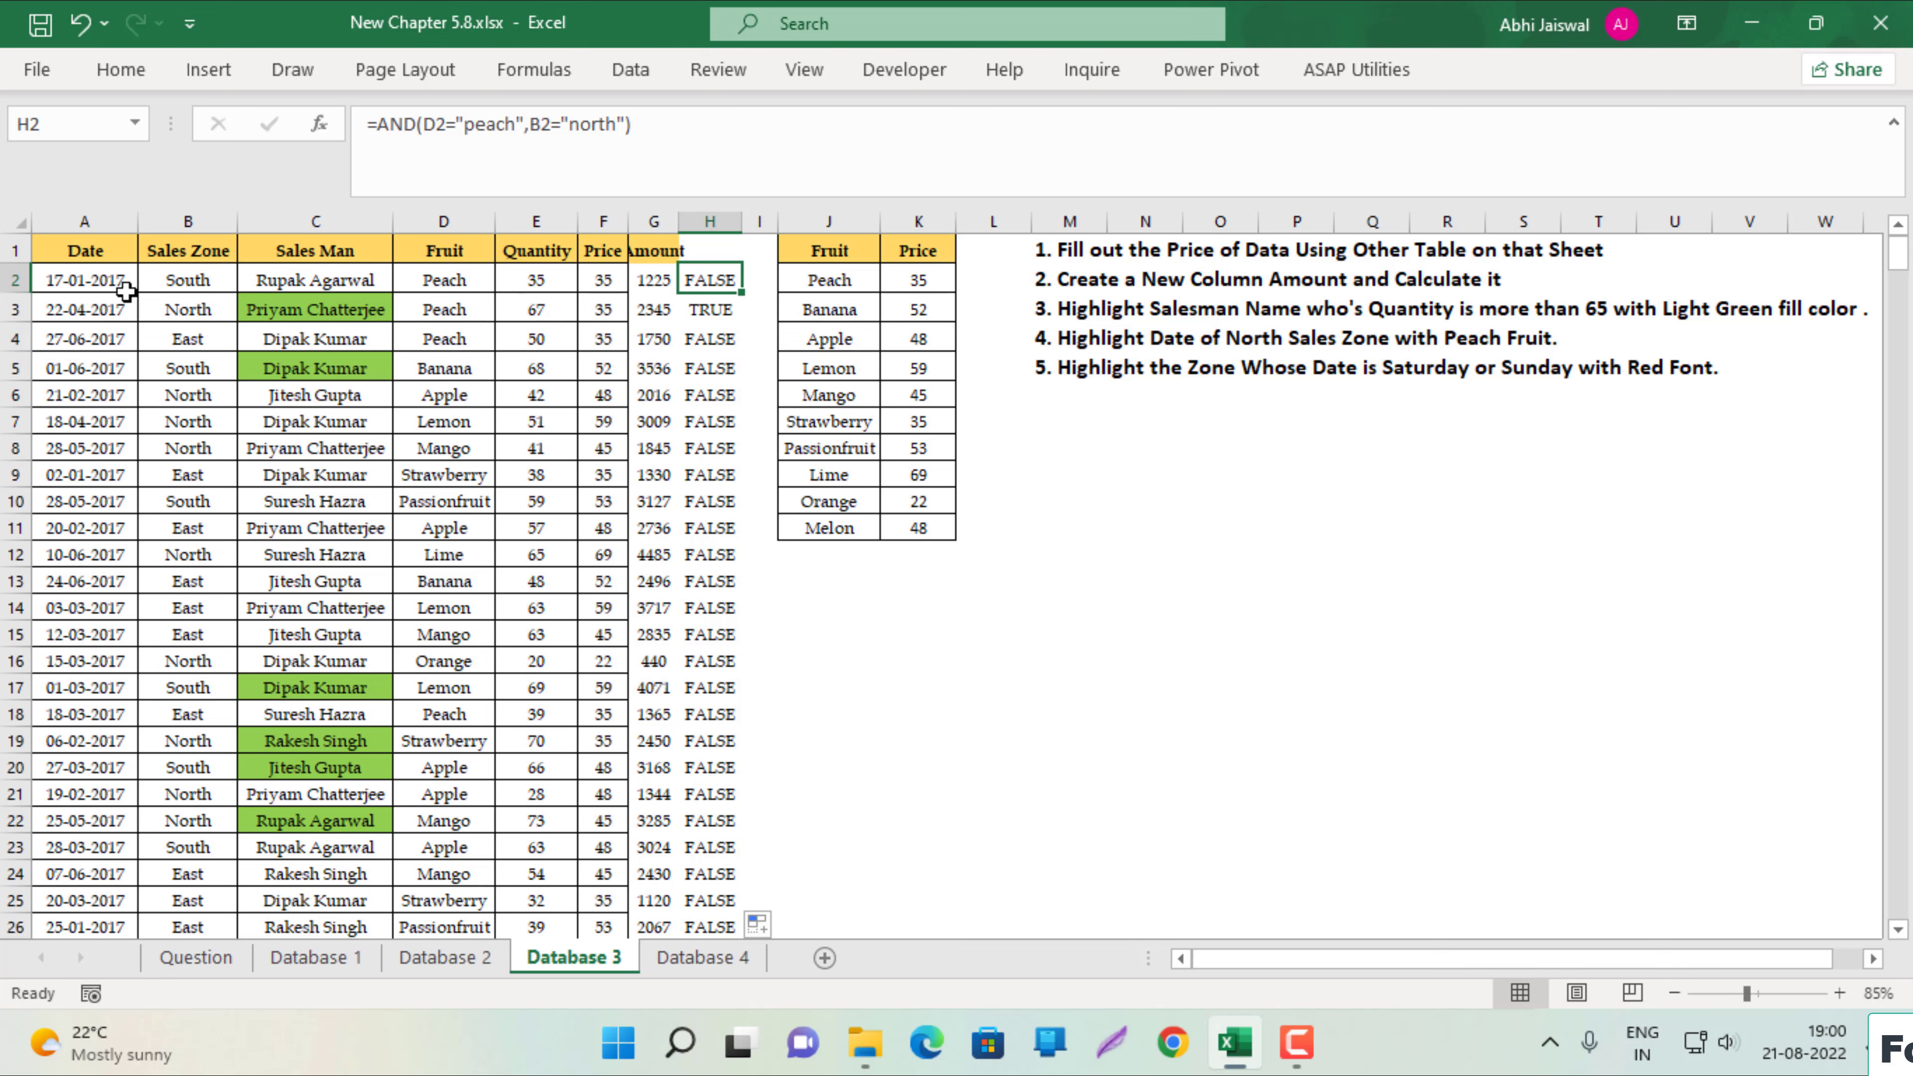
Select the dates A2:A501 and start a formula rule =AND(D2="peach",B2="north").
click(125, 291)
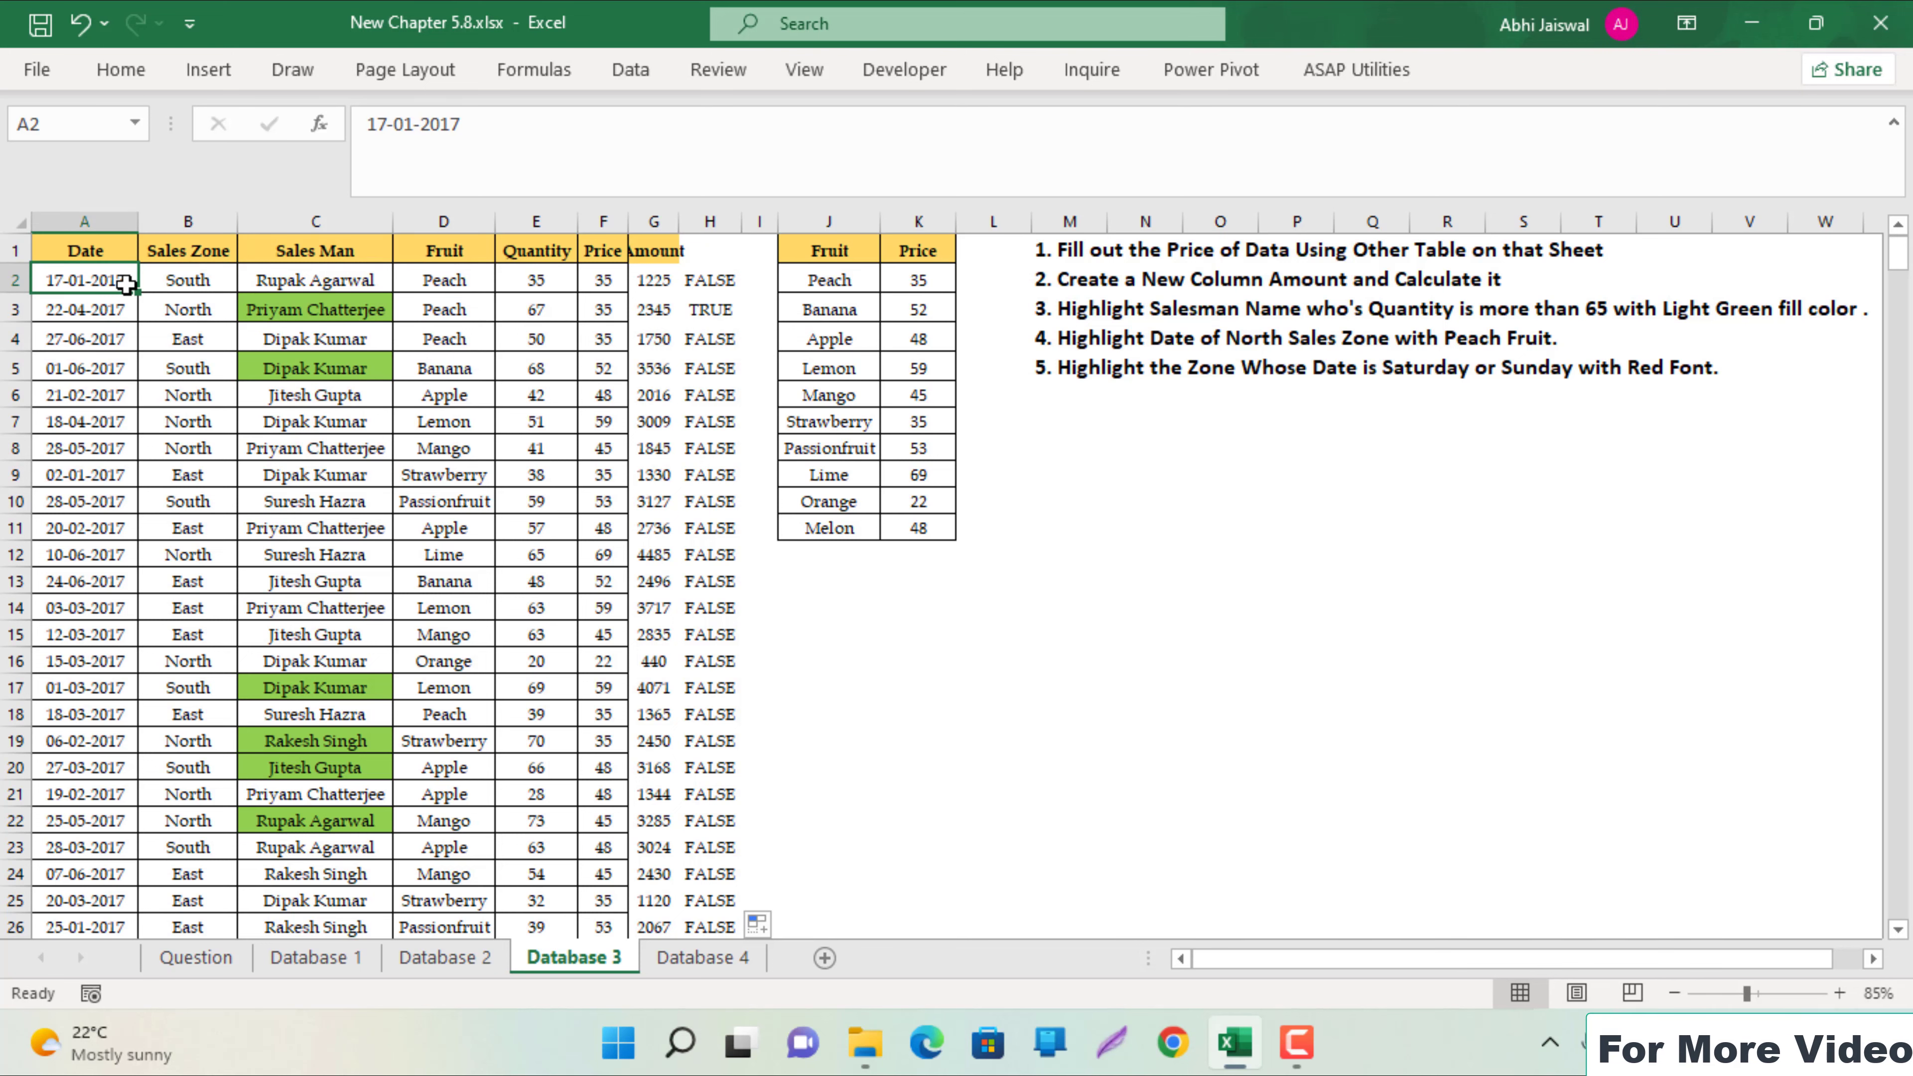
key(ctrl+shift+Down)
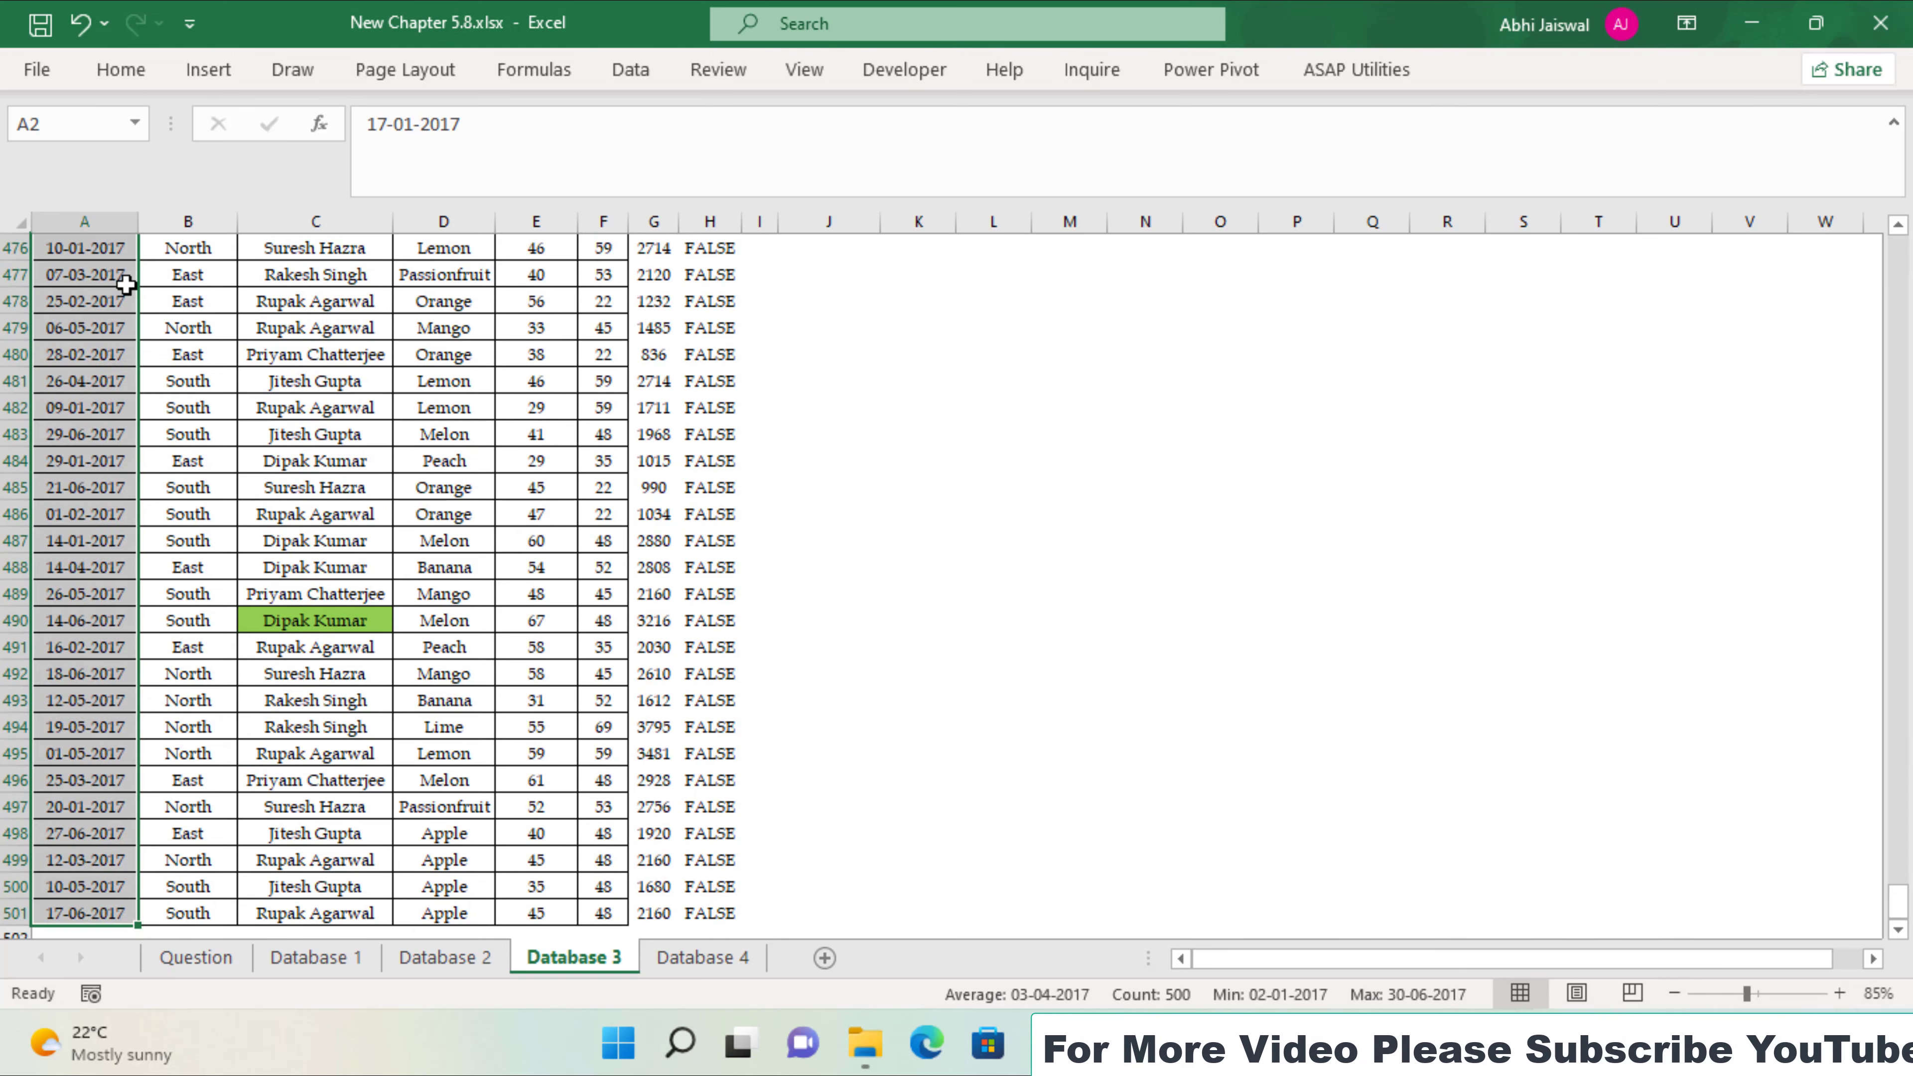
key(ctrl+BackSpace)
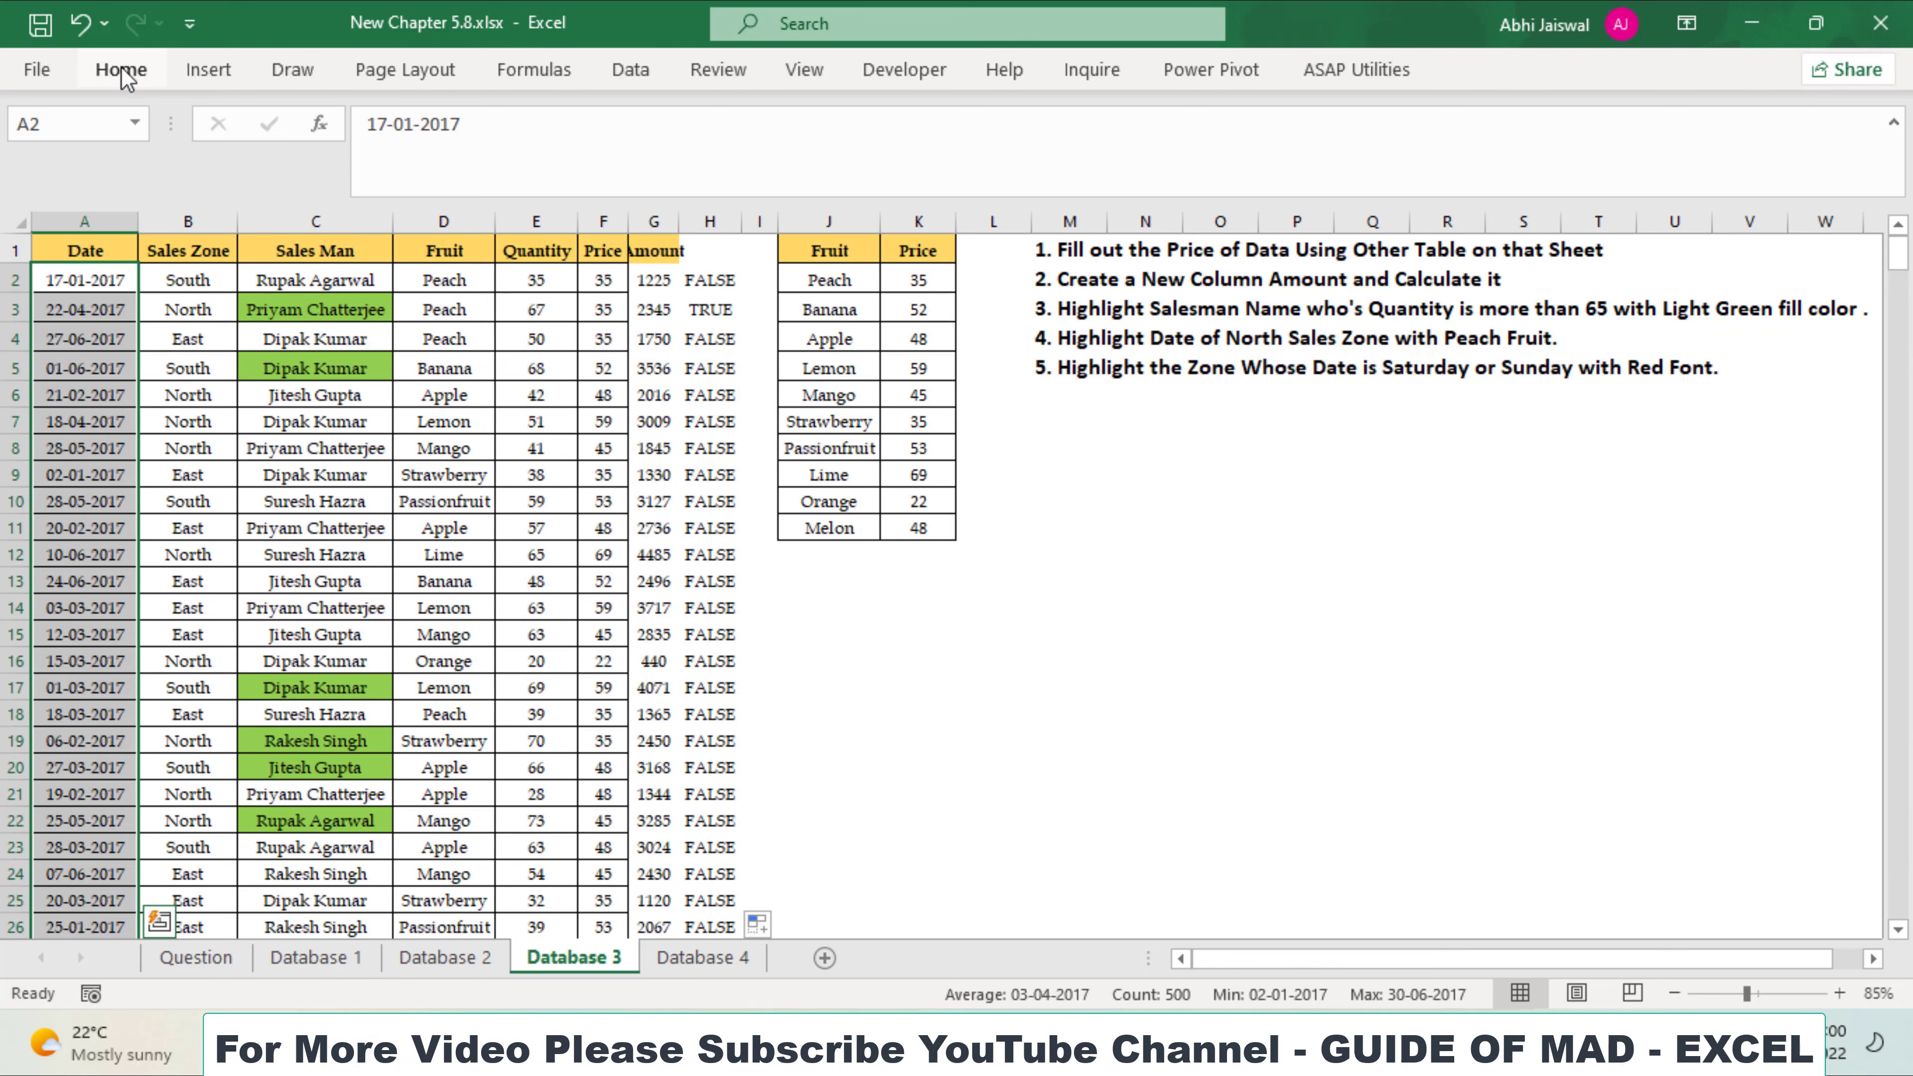
click(120, 69)
click(1017, 171)
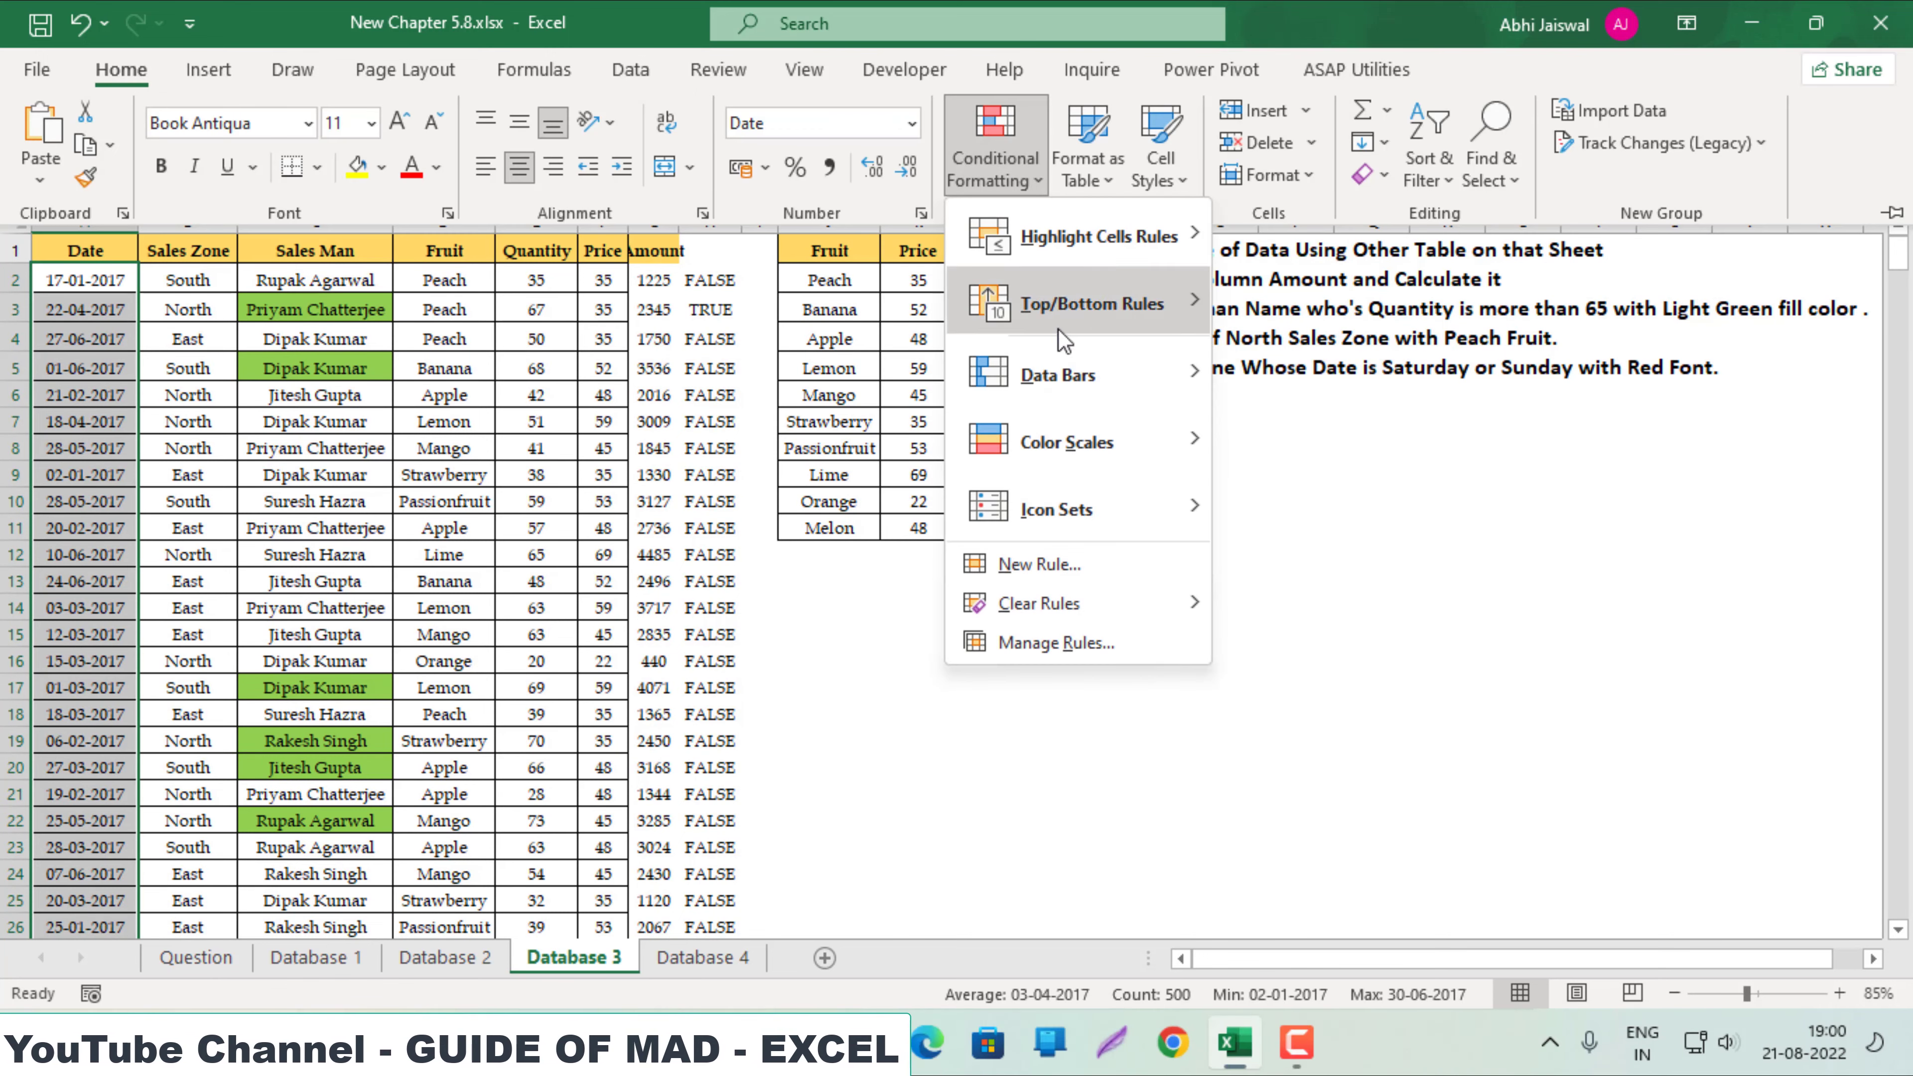
click(1059, 565)
click(241, 333)
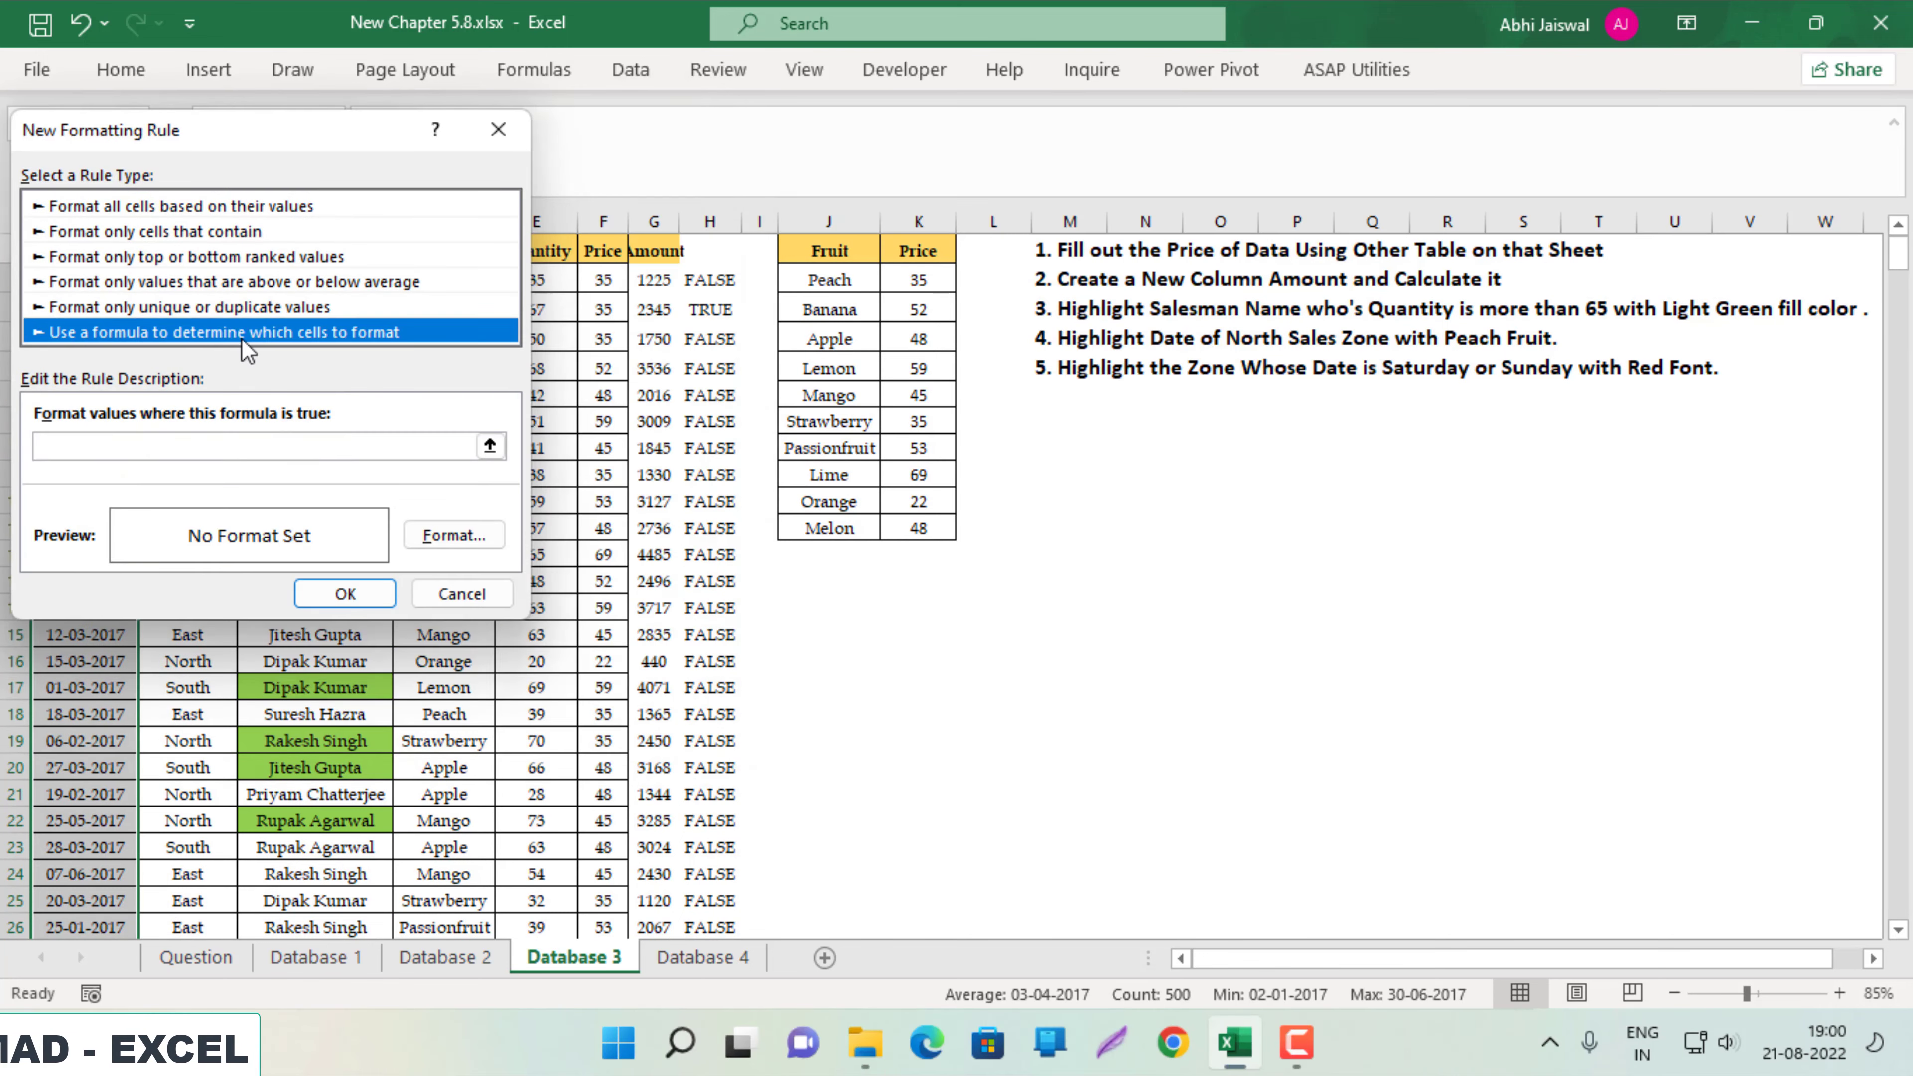
click(211, 447)
text(=AND(D2="peach",B2="north"))
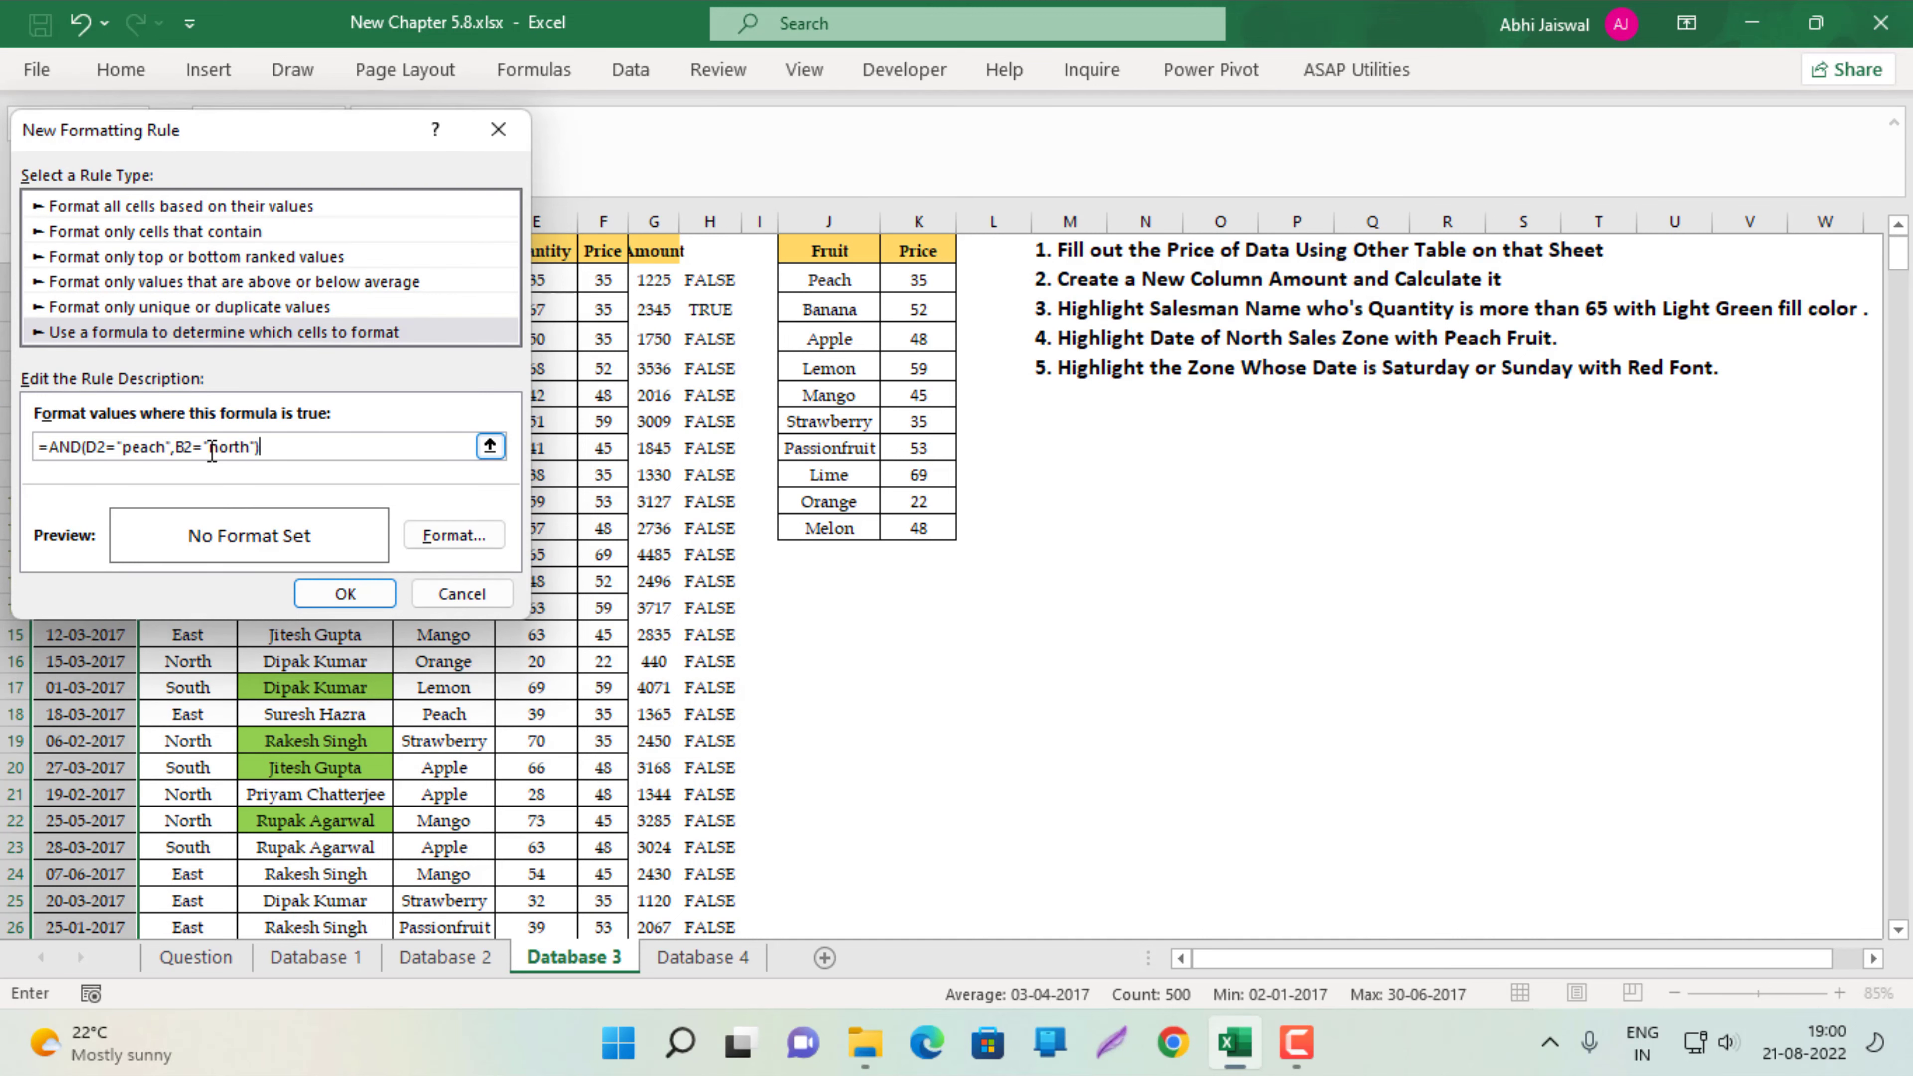
Give the rule a light blue fill and apply it to the dates.
click(455, 534)
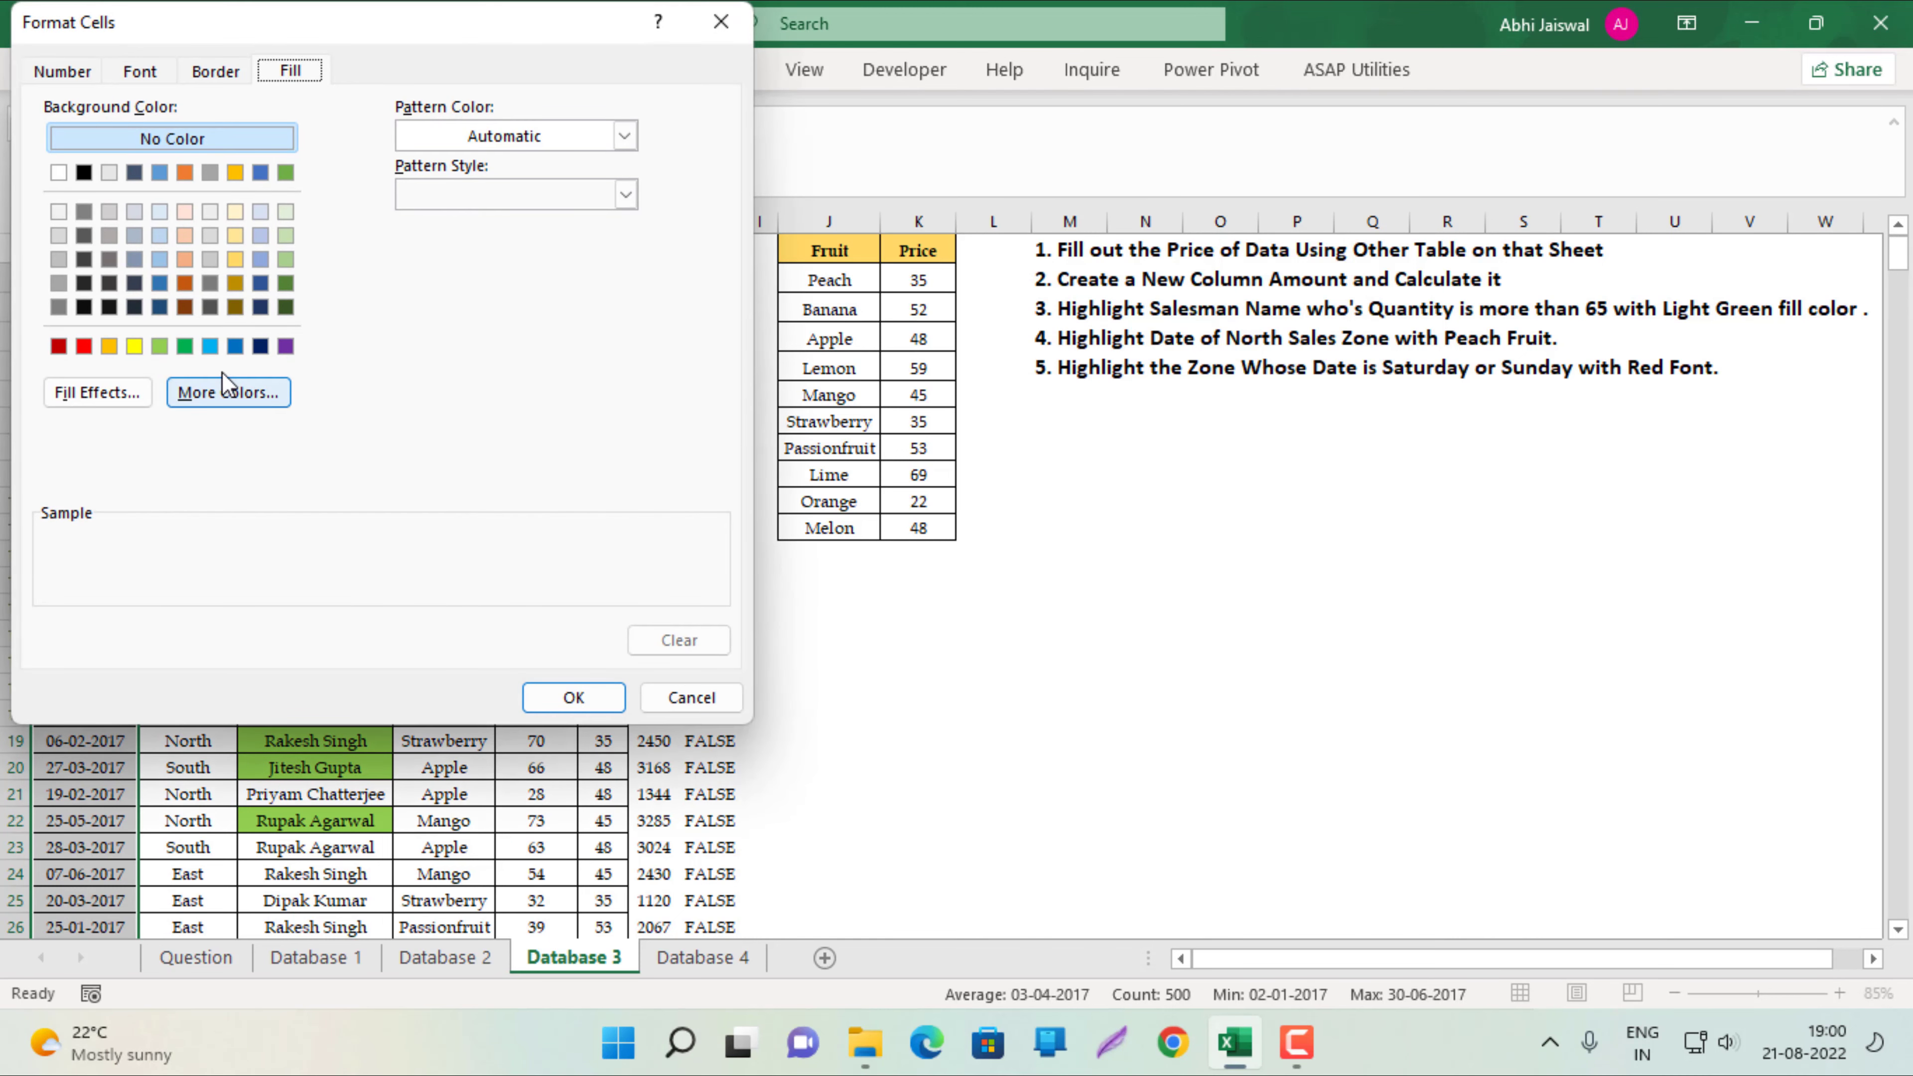
click(210, 345)
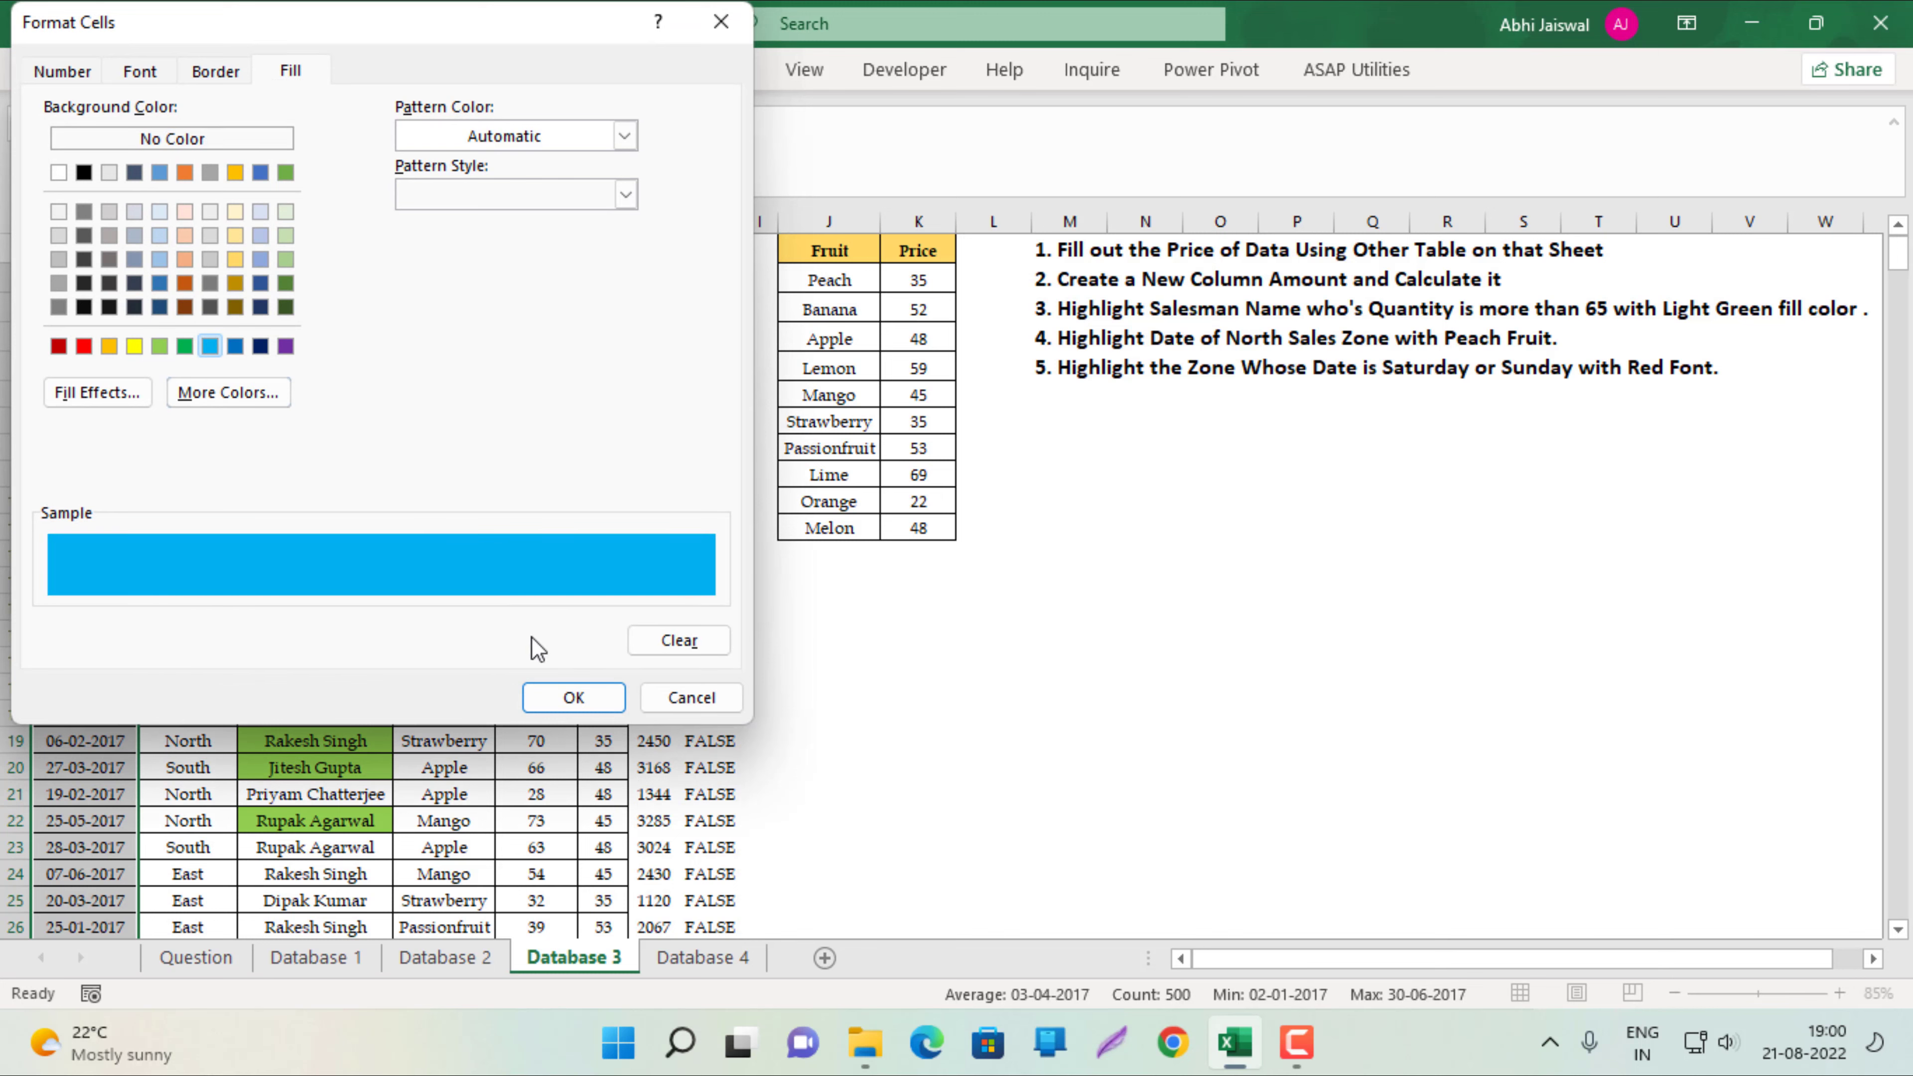
click(571, 697)
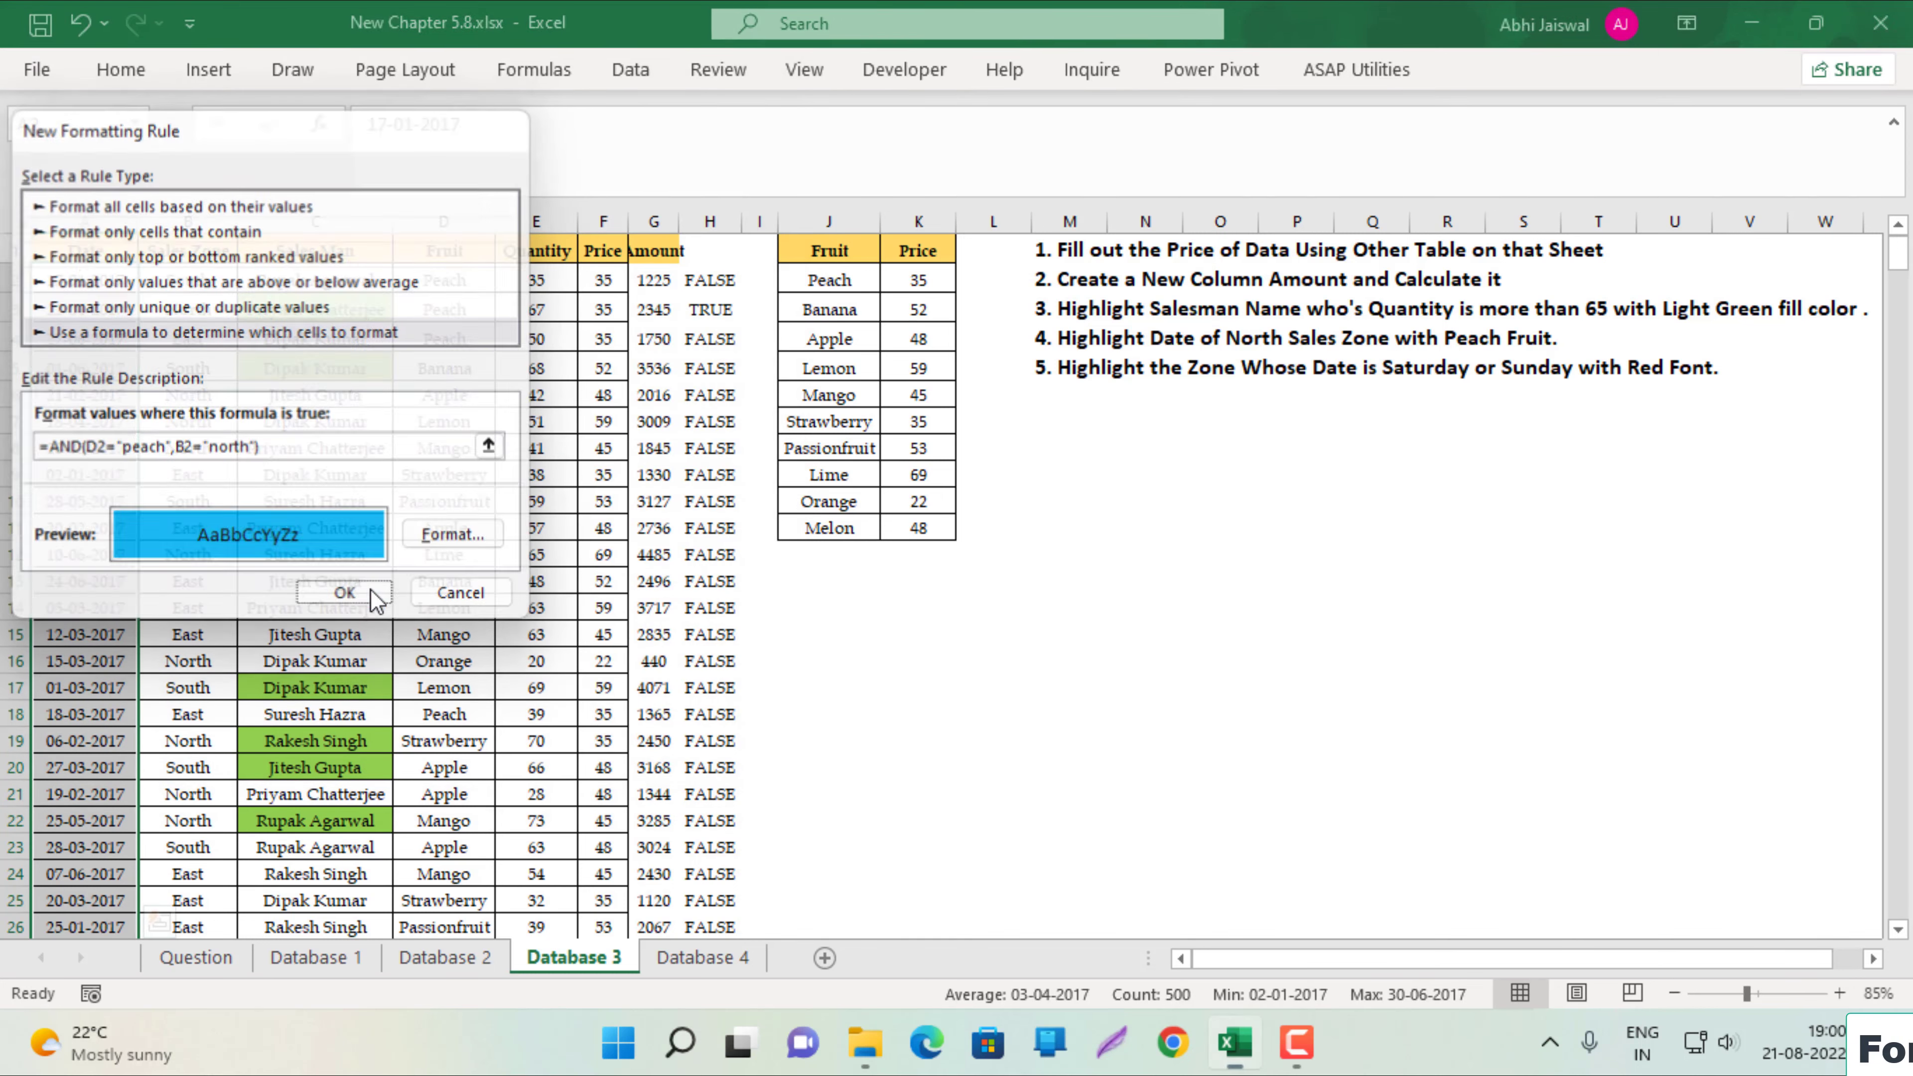
click(346, 594)
scroll(420, 551, down, 4)
scroll(419, 551, down, 2)
scroll(419, 551, down, 1)
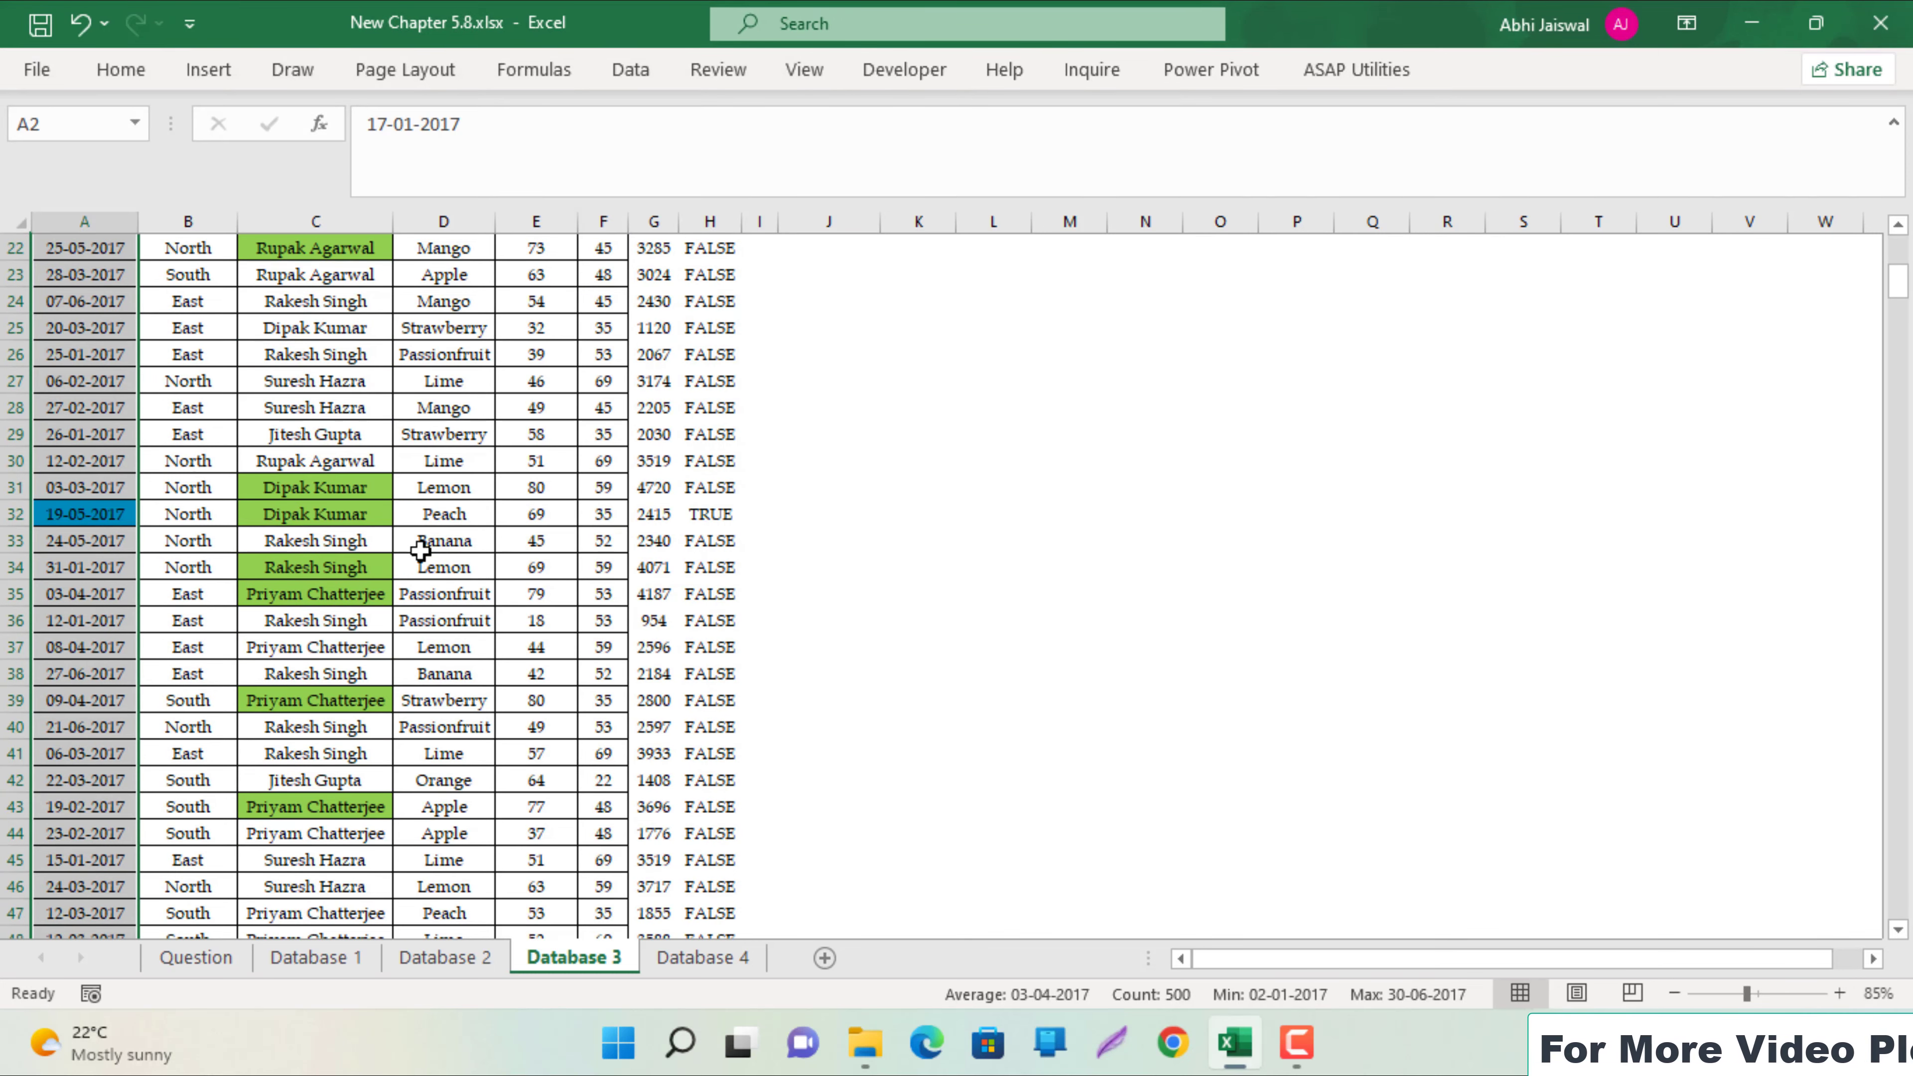
scroll(423, 548, up, 7)
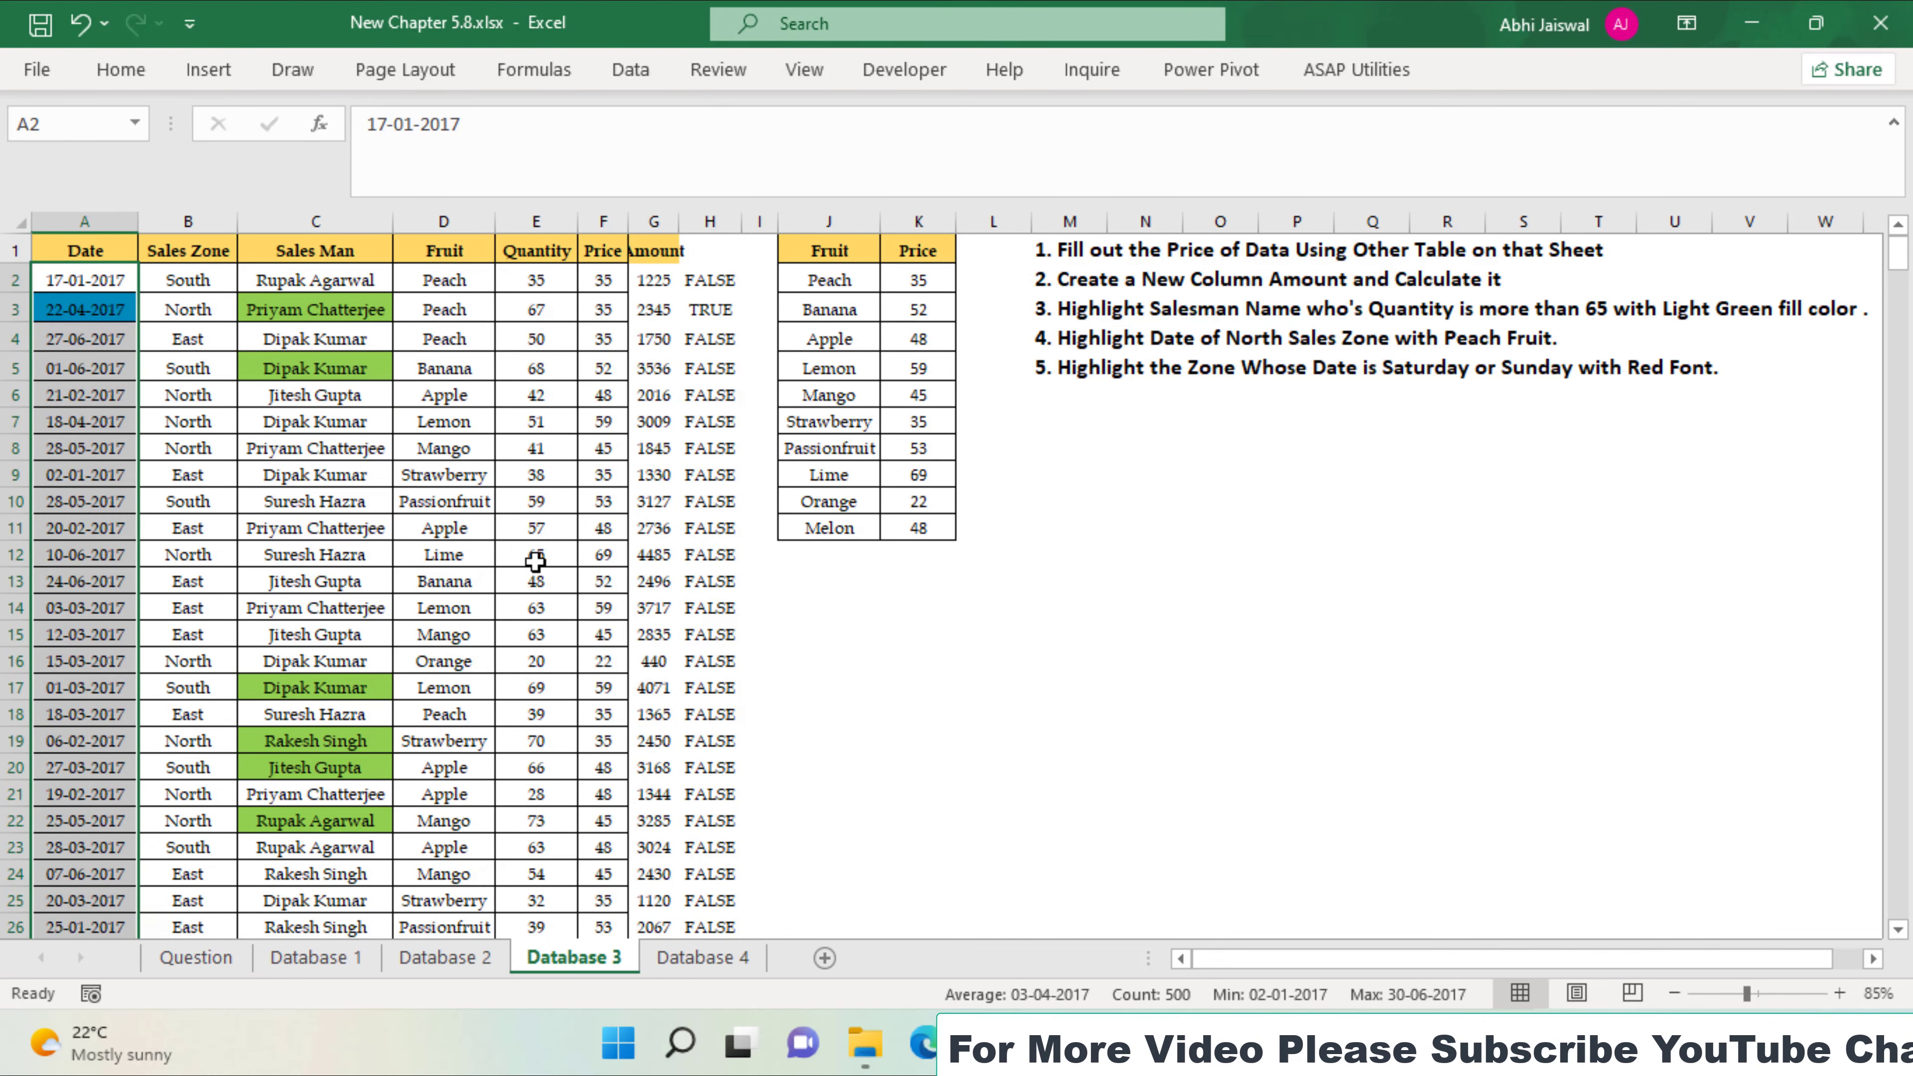
Clear the old TRUE/FALSE helper values from H2:H501.
click(735, 278)
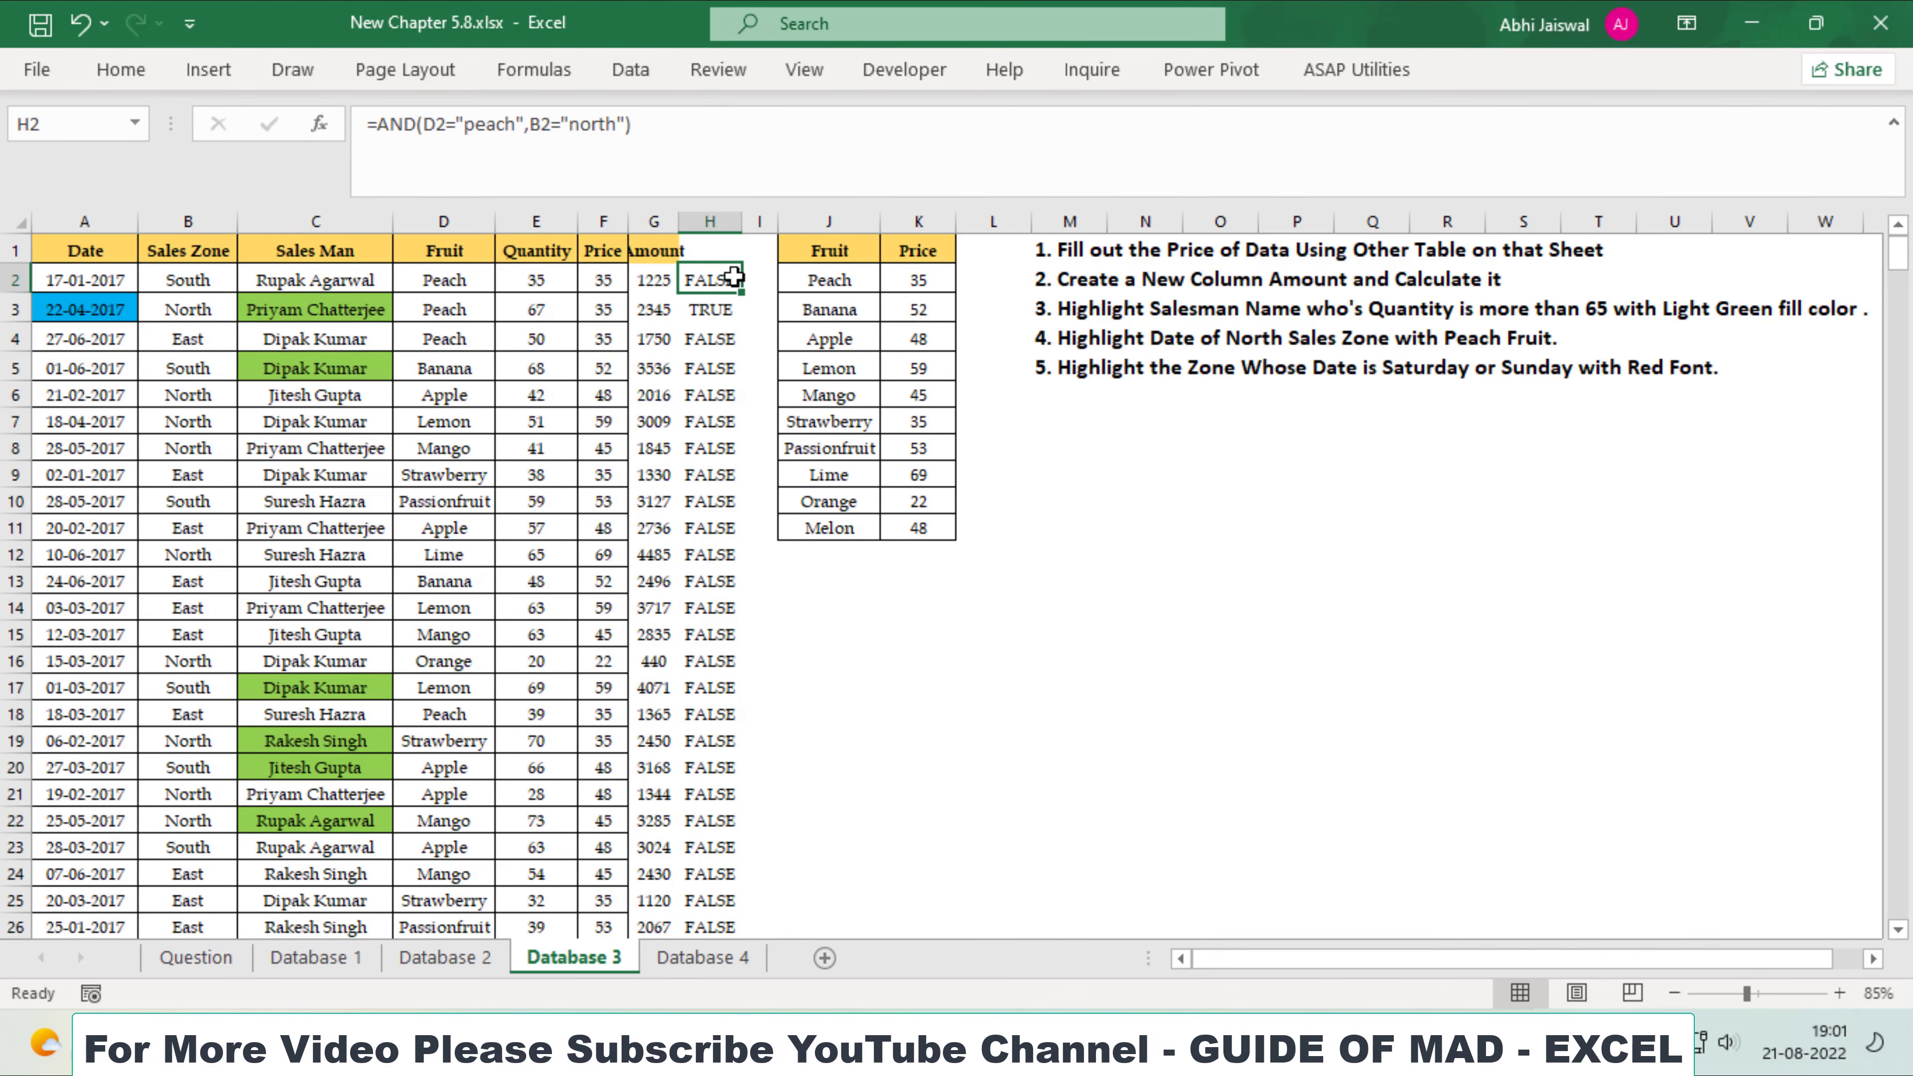
key(ctrl+shift+Down)
key(ctrl+BackSpace)
key(Delete)
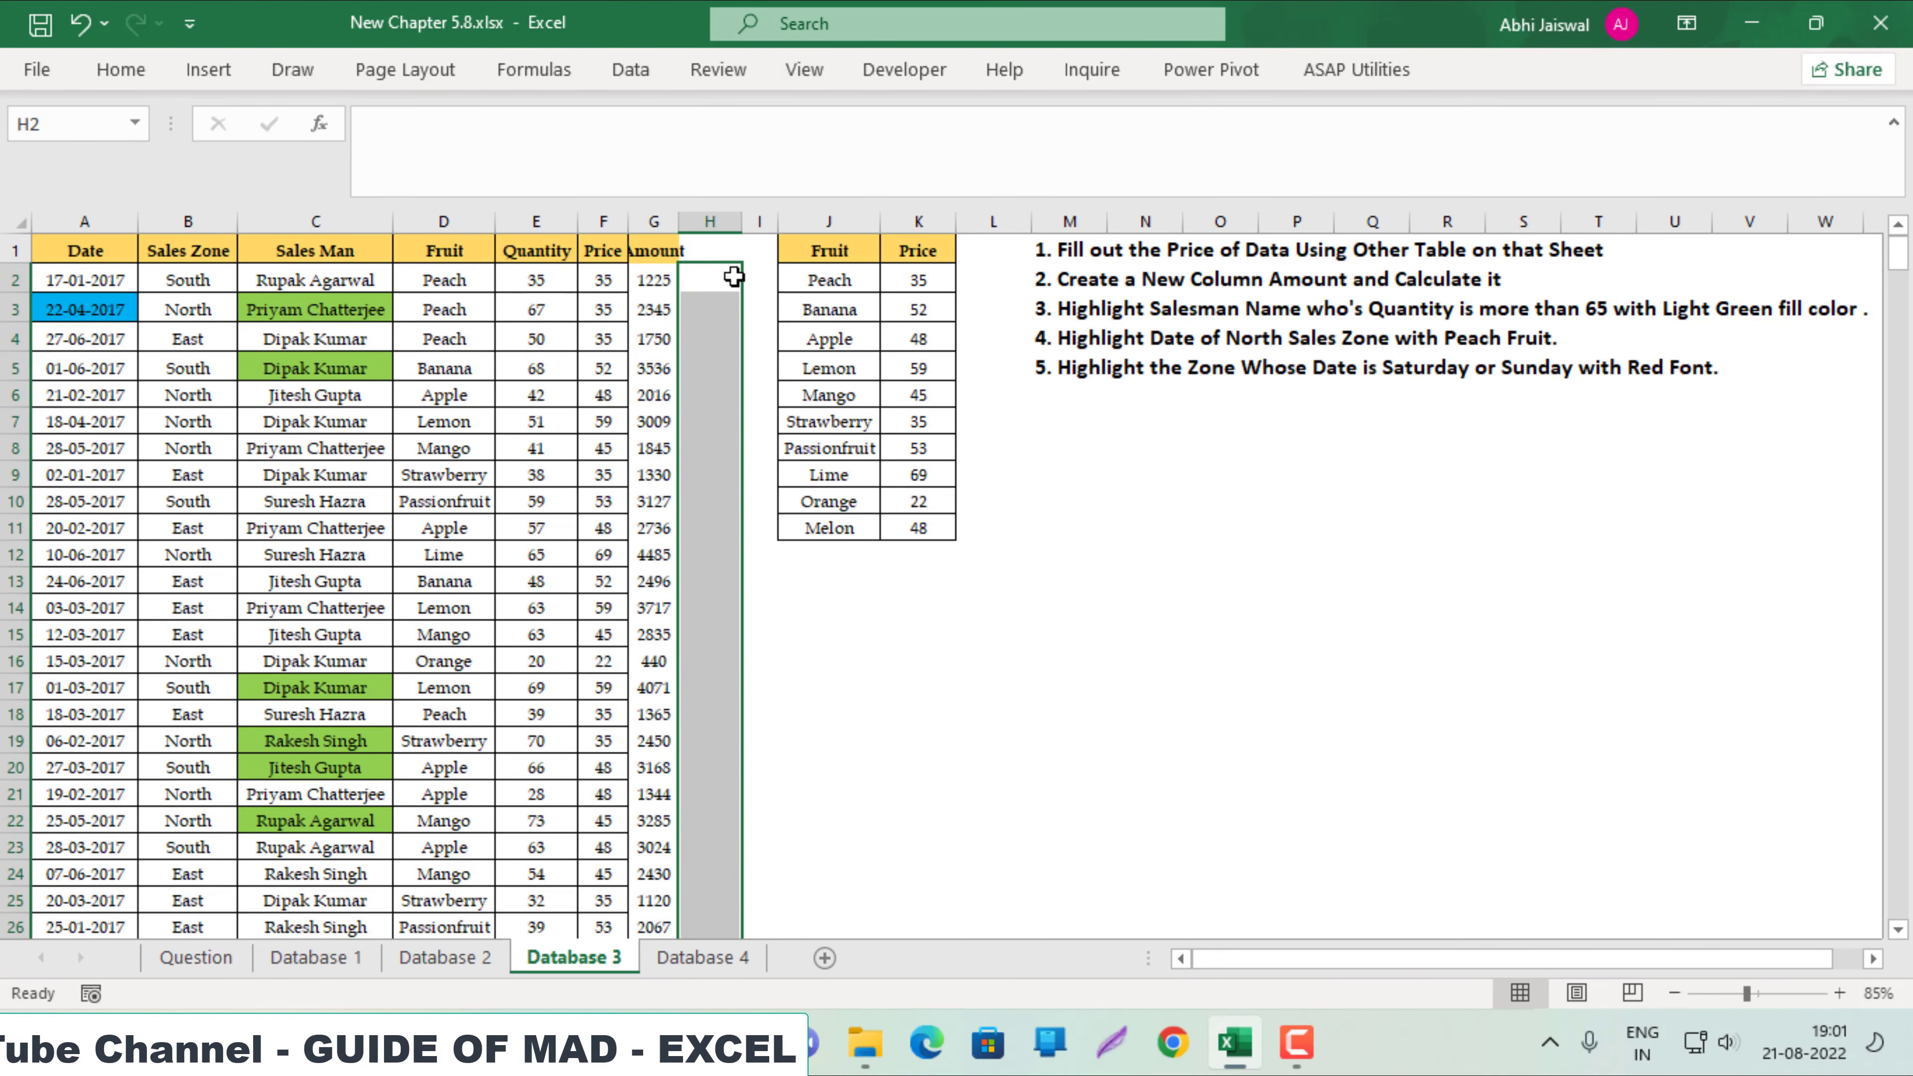
Enter =WEEKDAY(A2,2)>5 in H2 and fill it down column H.
click(734, 277)
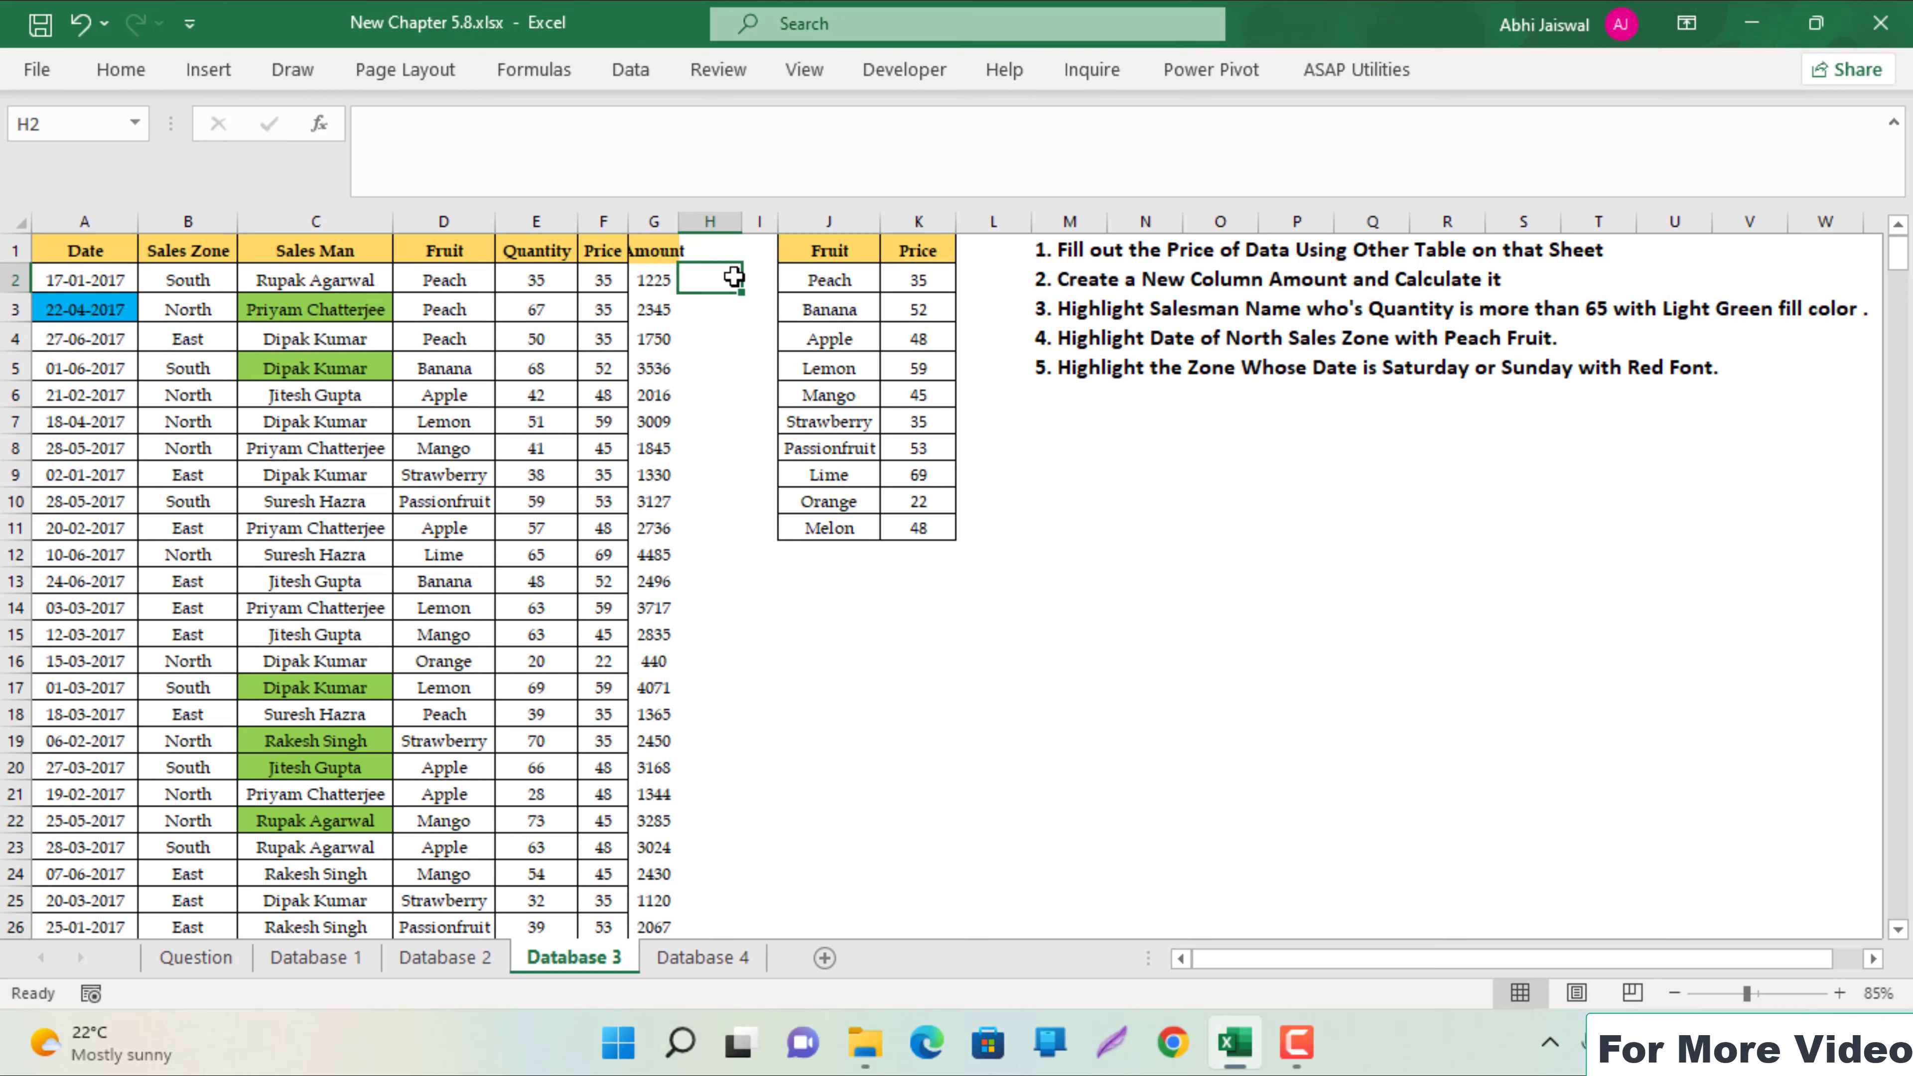
text(=)
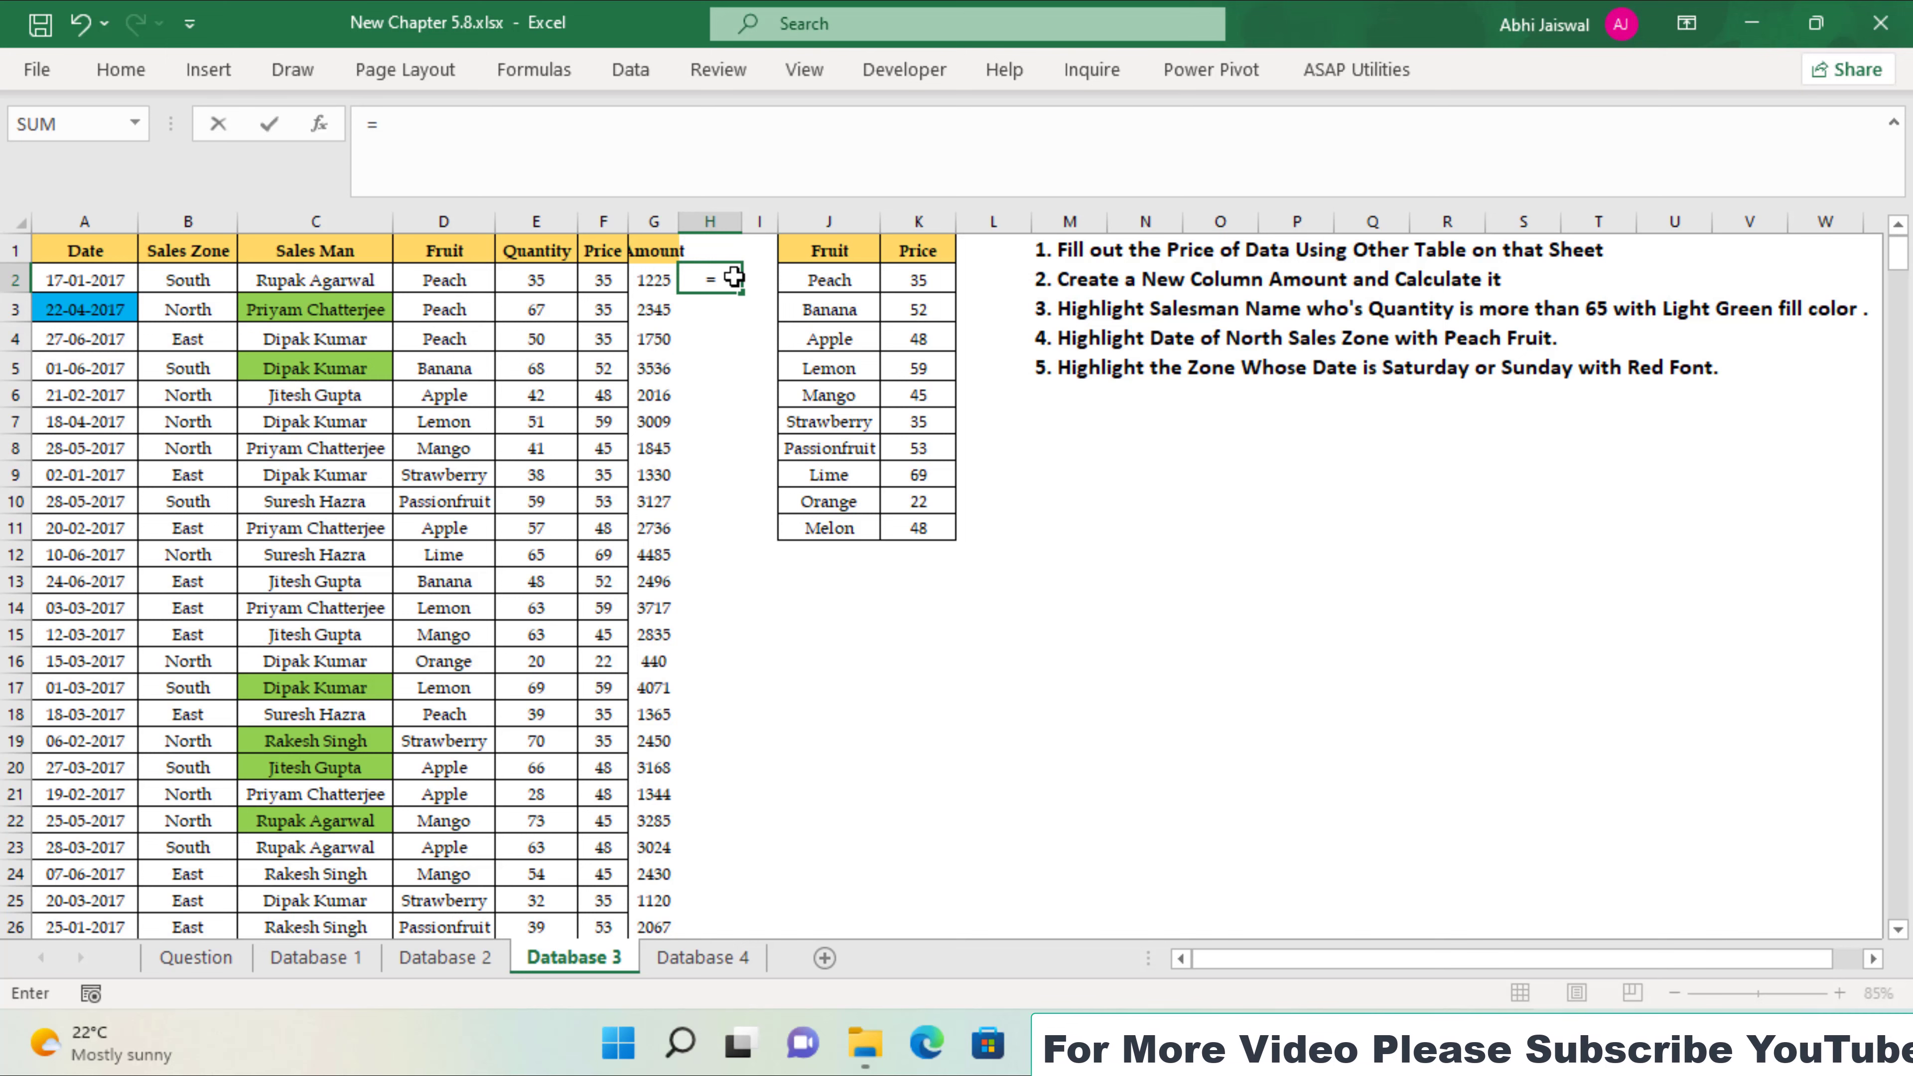
text(wee)
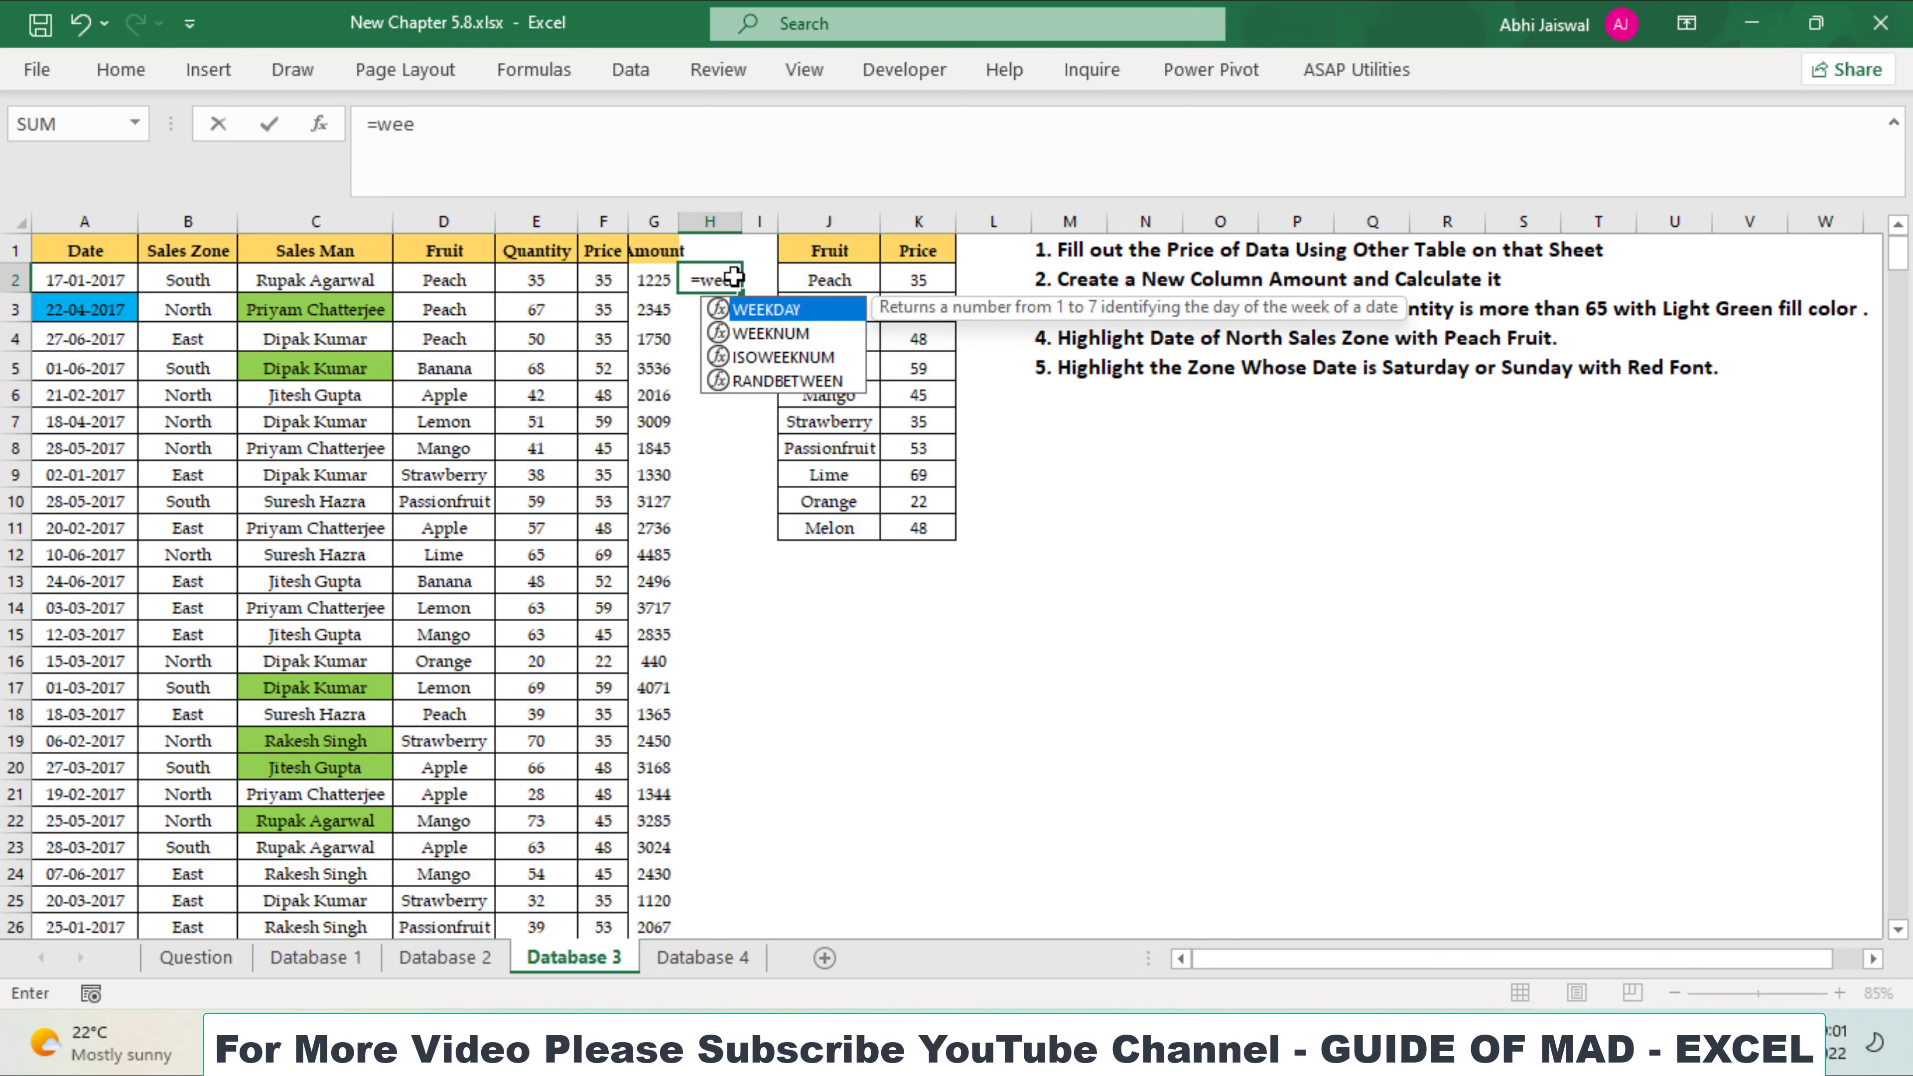
key(Tab)
key(Left)
key(Left)
key(Left)
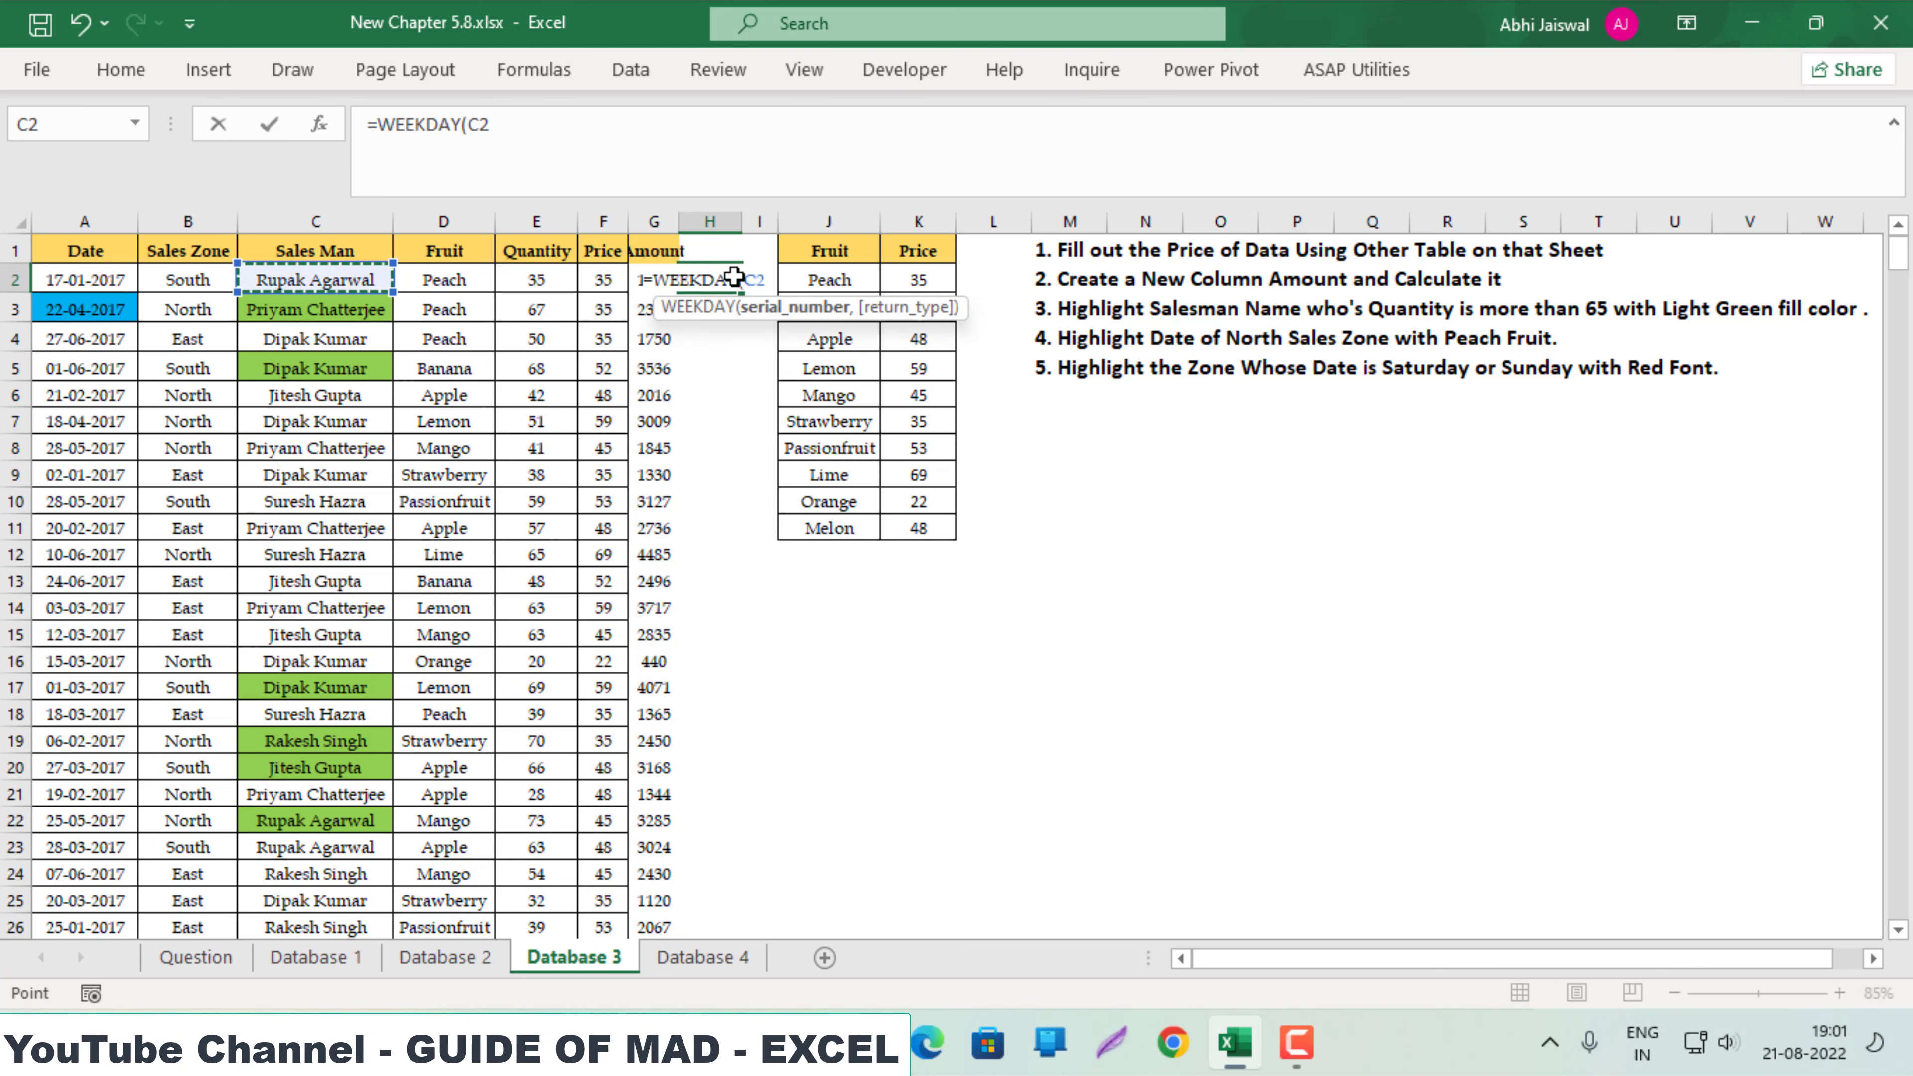
key(Left)
key(Left)
text(,)
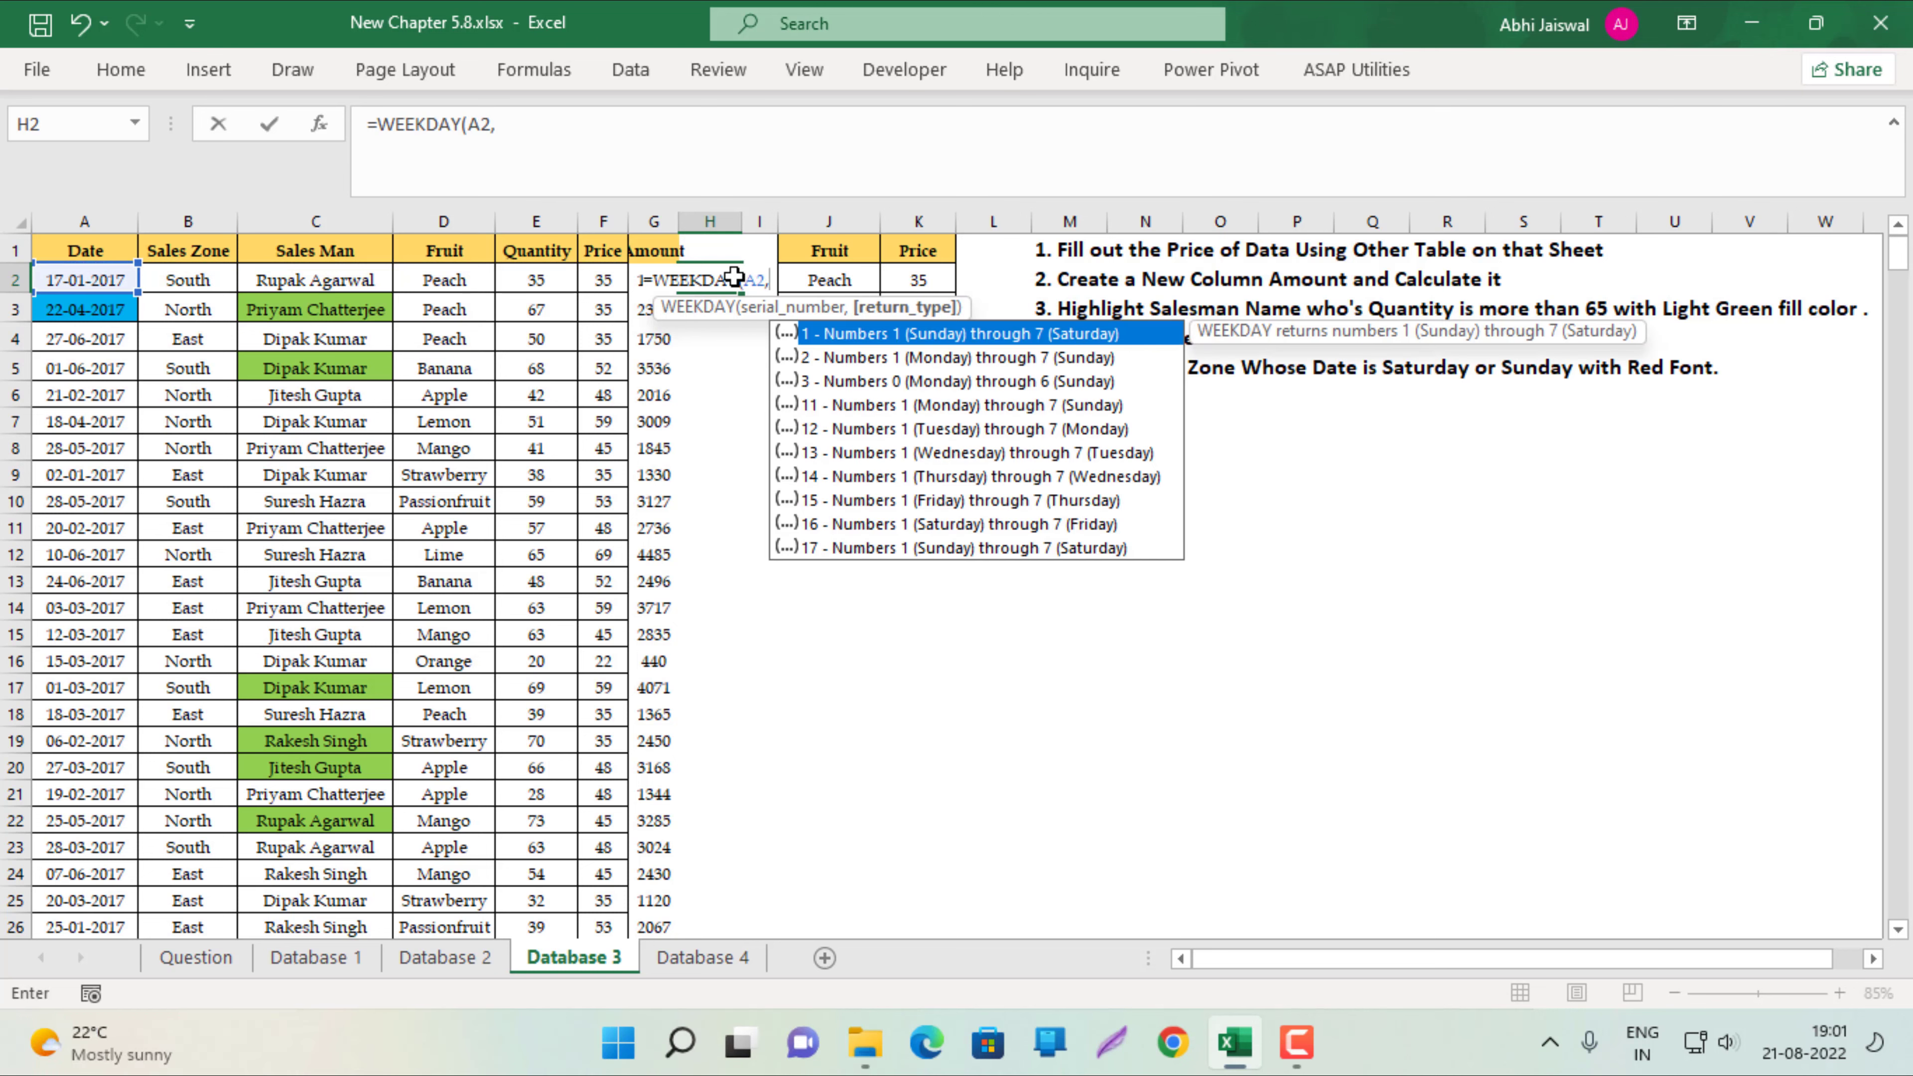
text(2)>5)
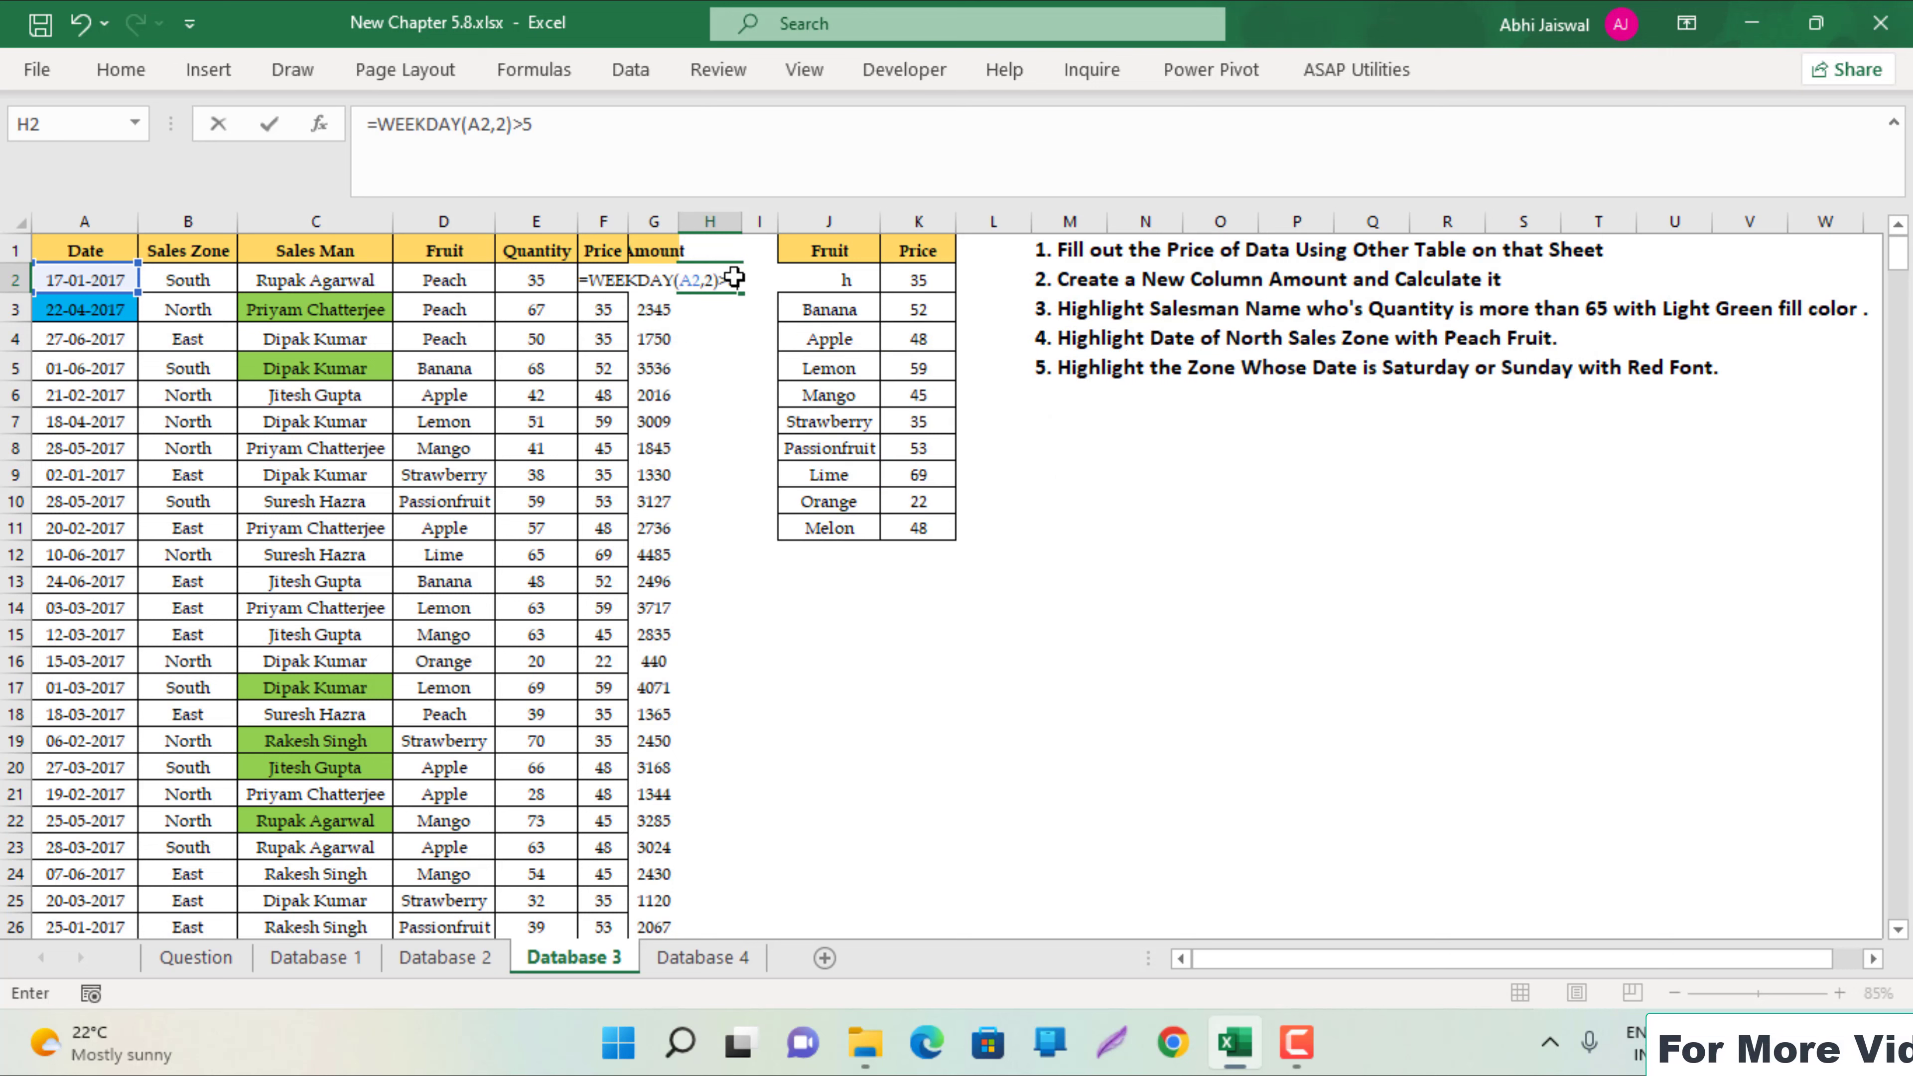
key(Return)
click(727, 282)
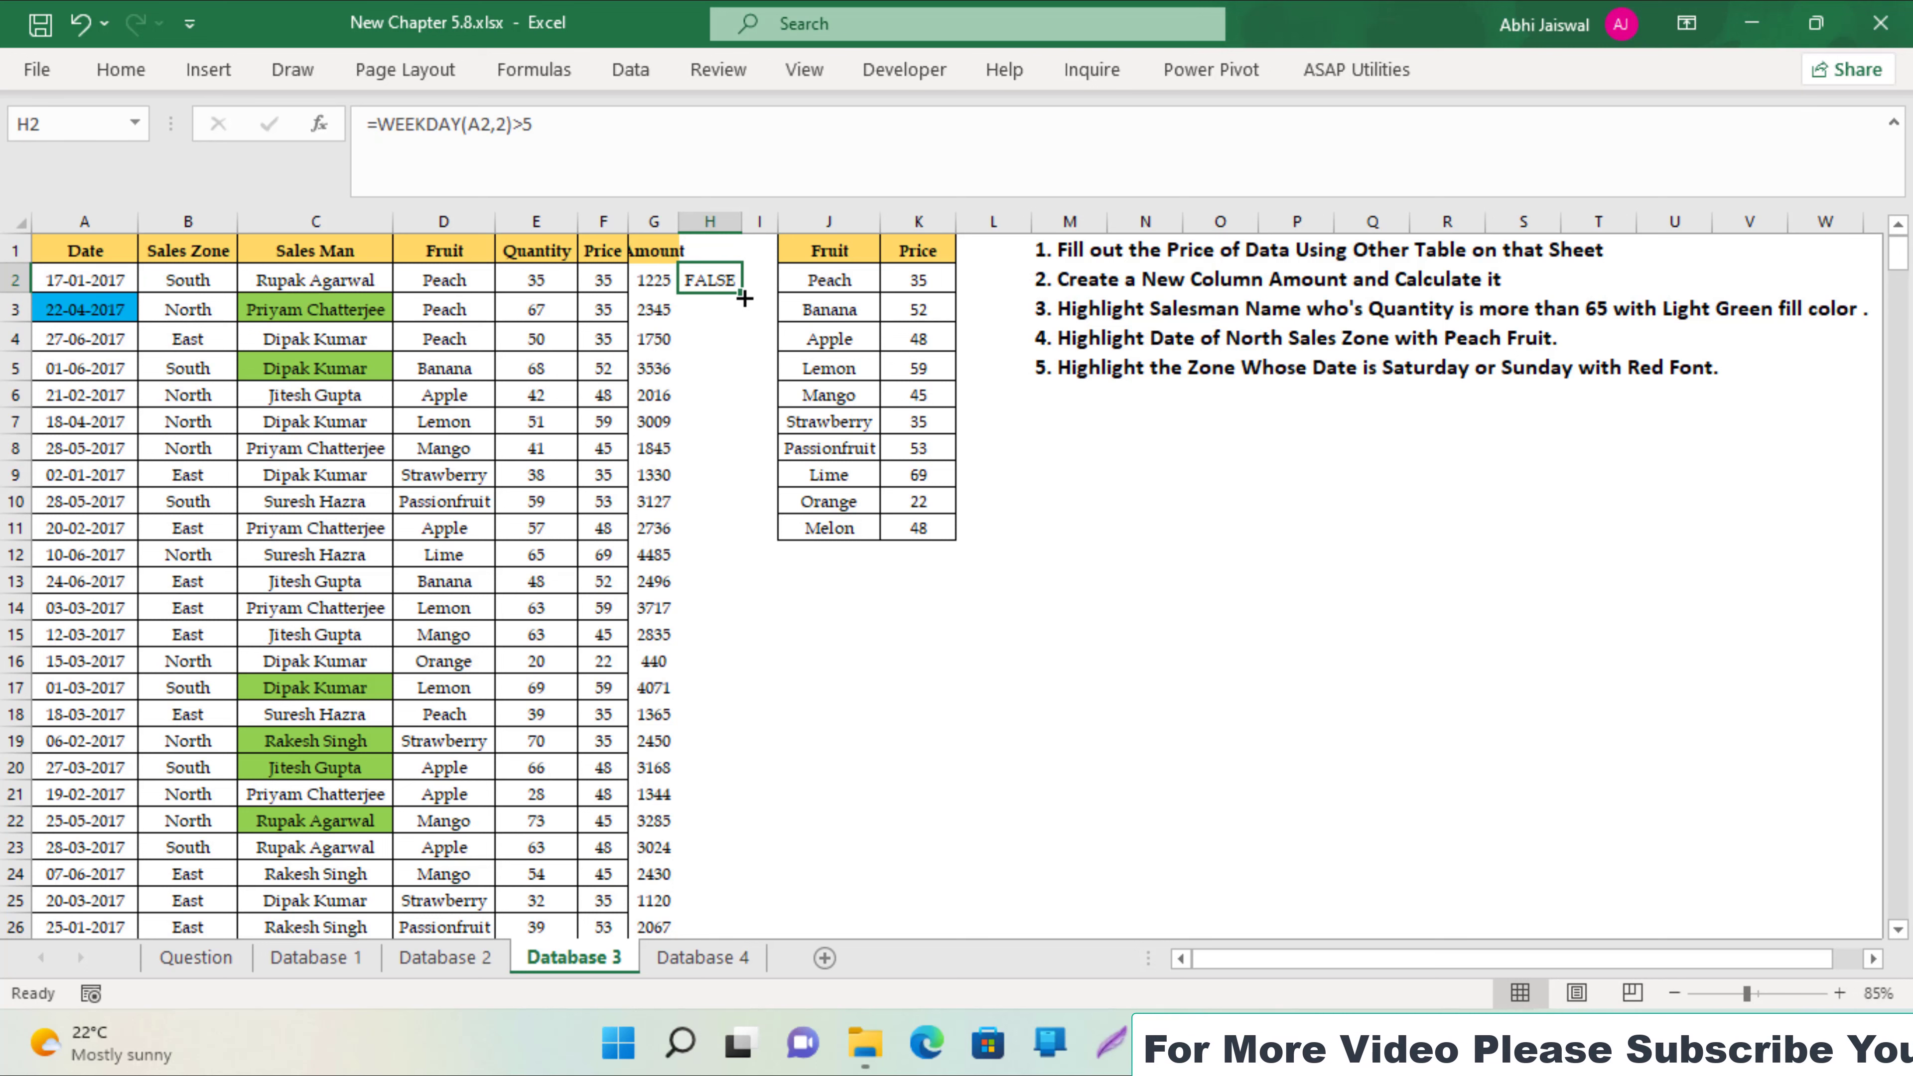
double_click(743, 291)
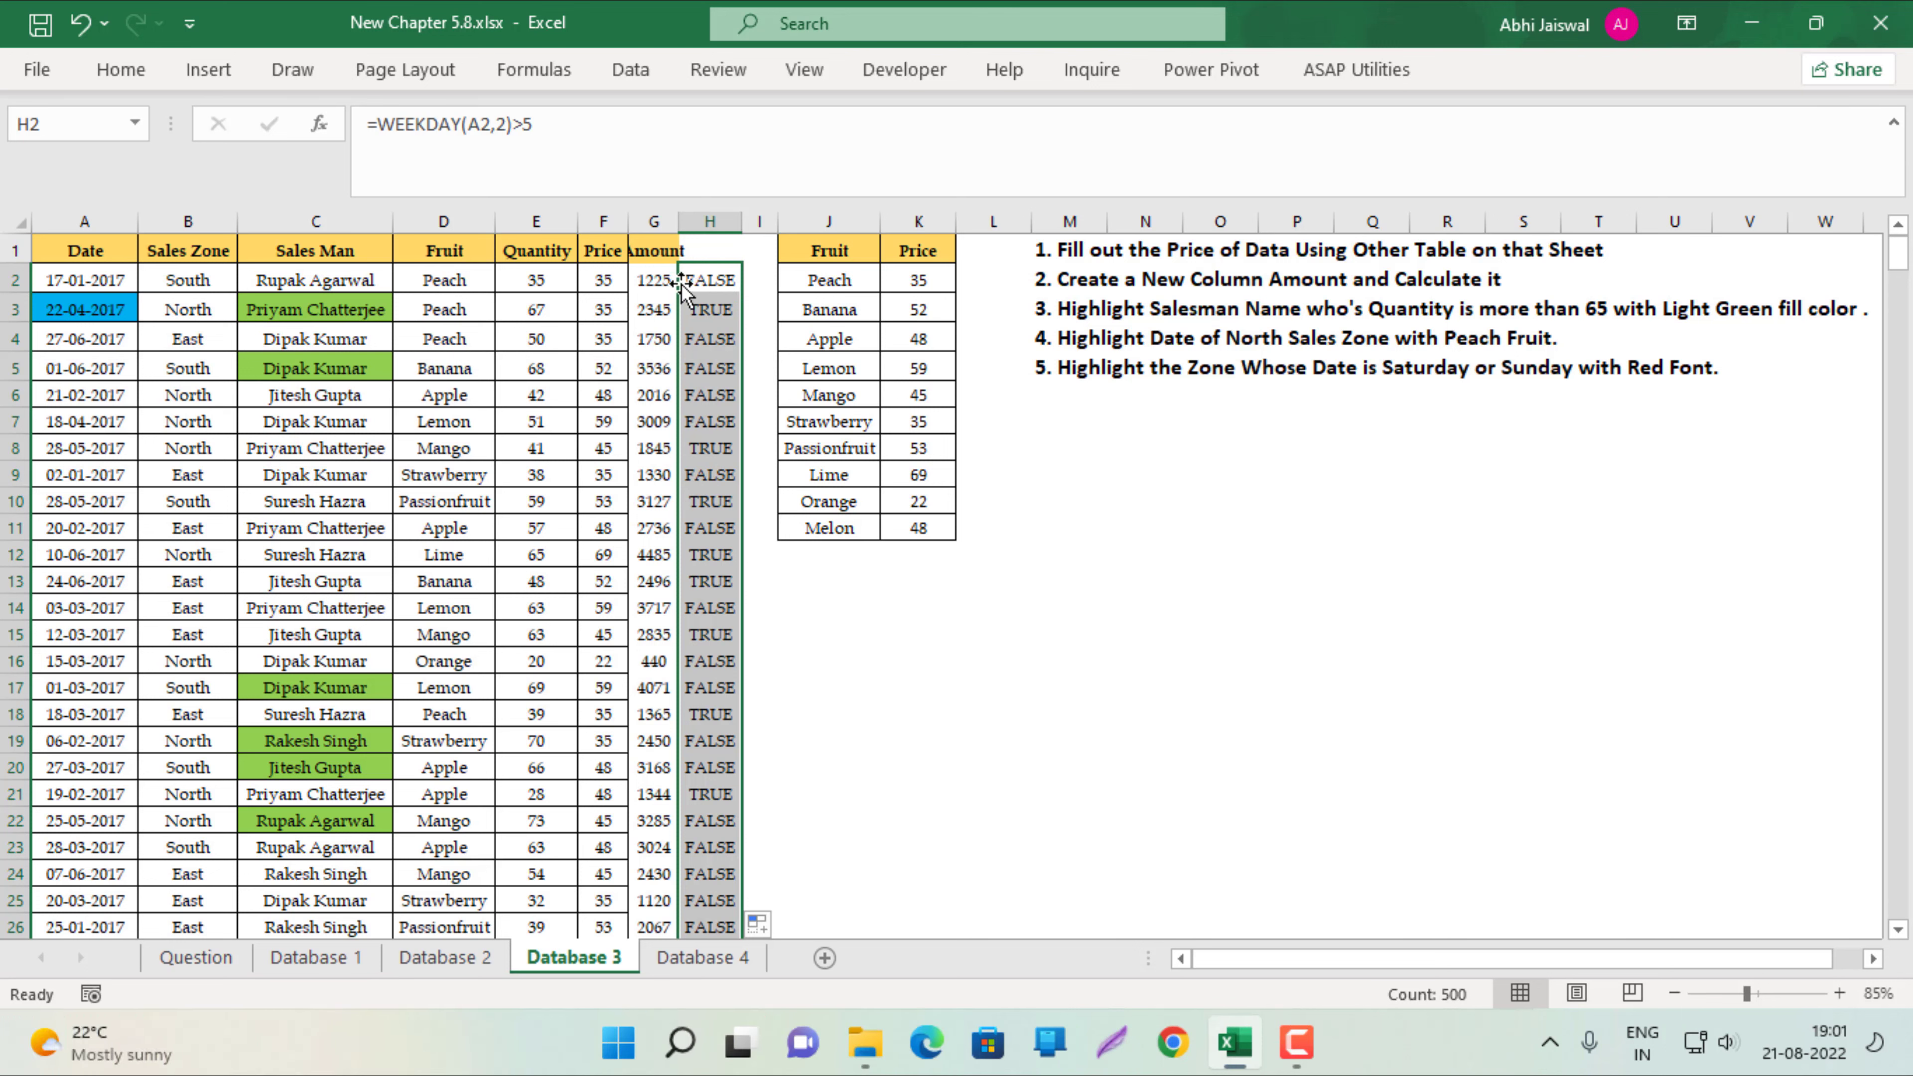
Review the weekend formula in H2 without changing it.
double_click(701, 280)
click(792, 282)
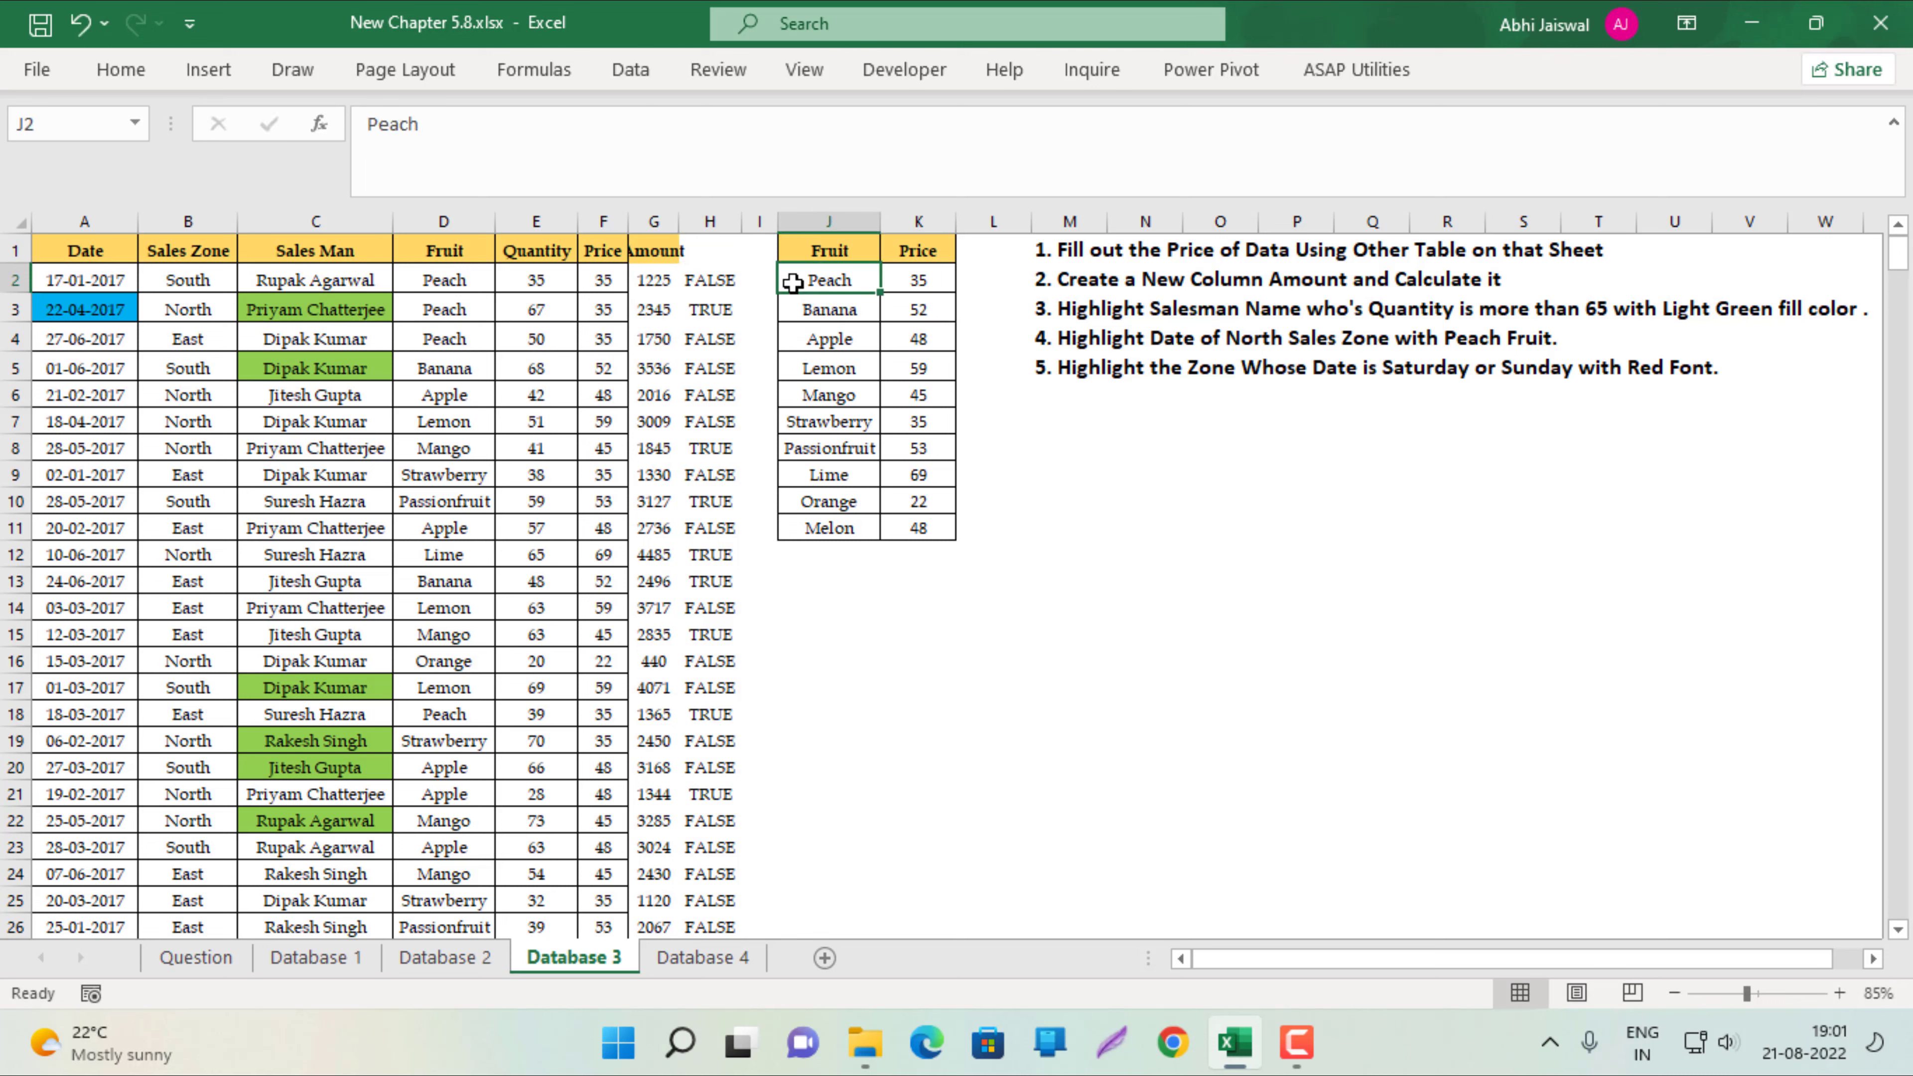
double_click(727, 287)
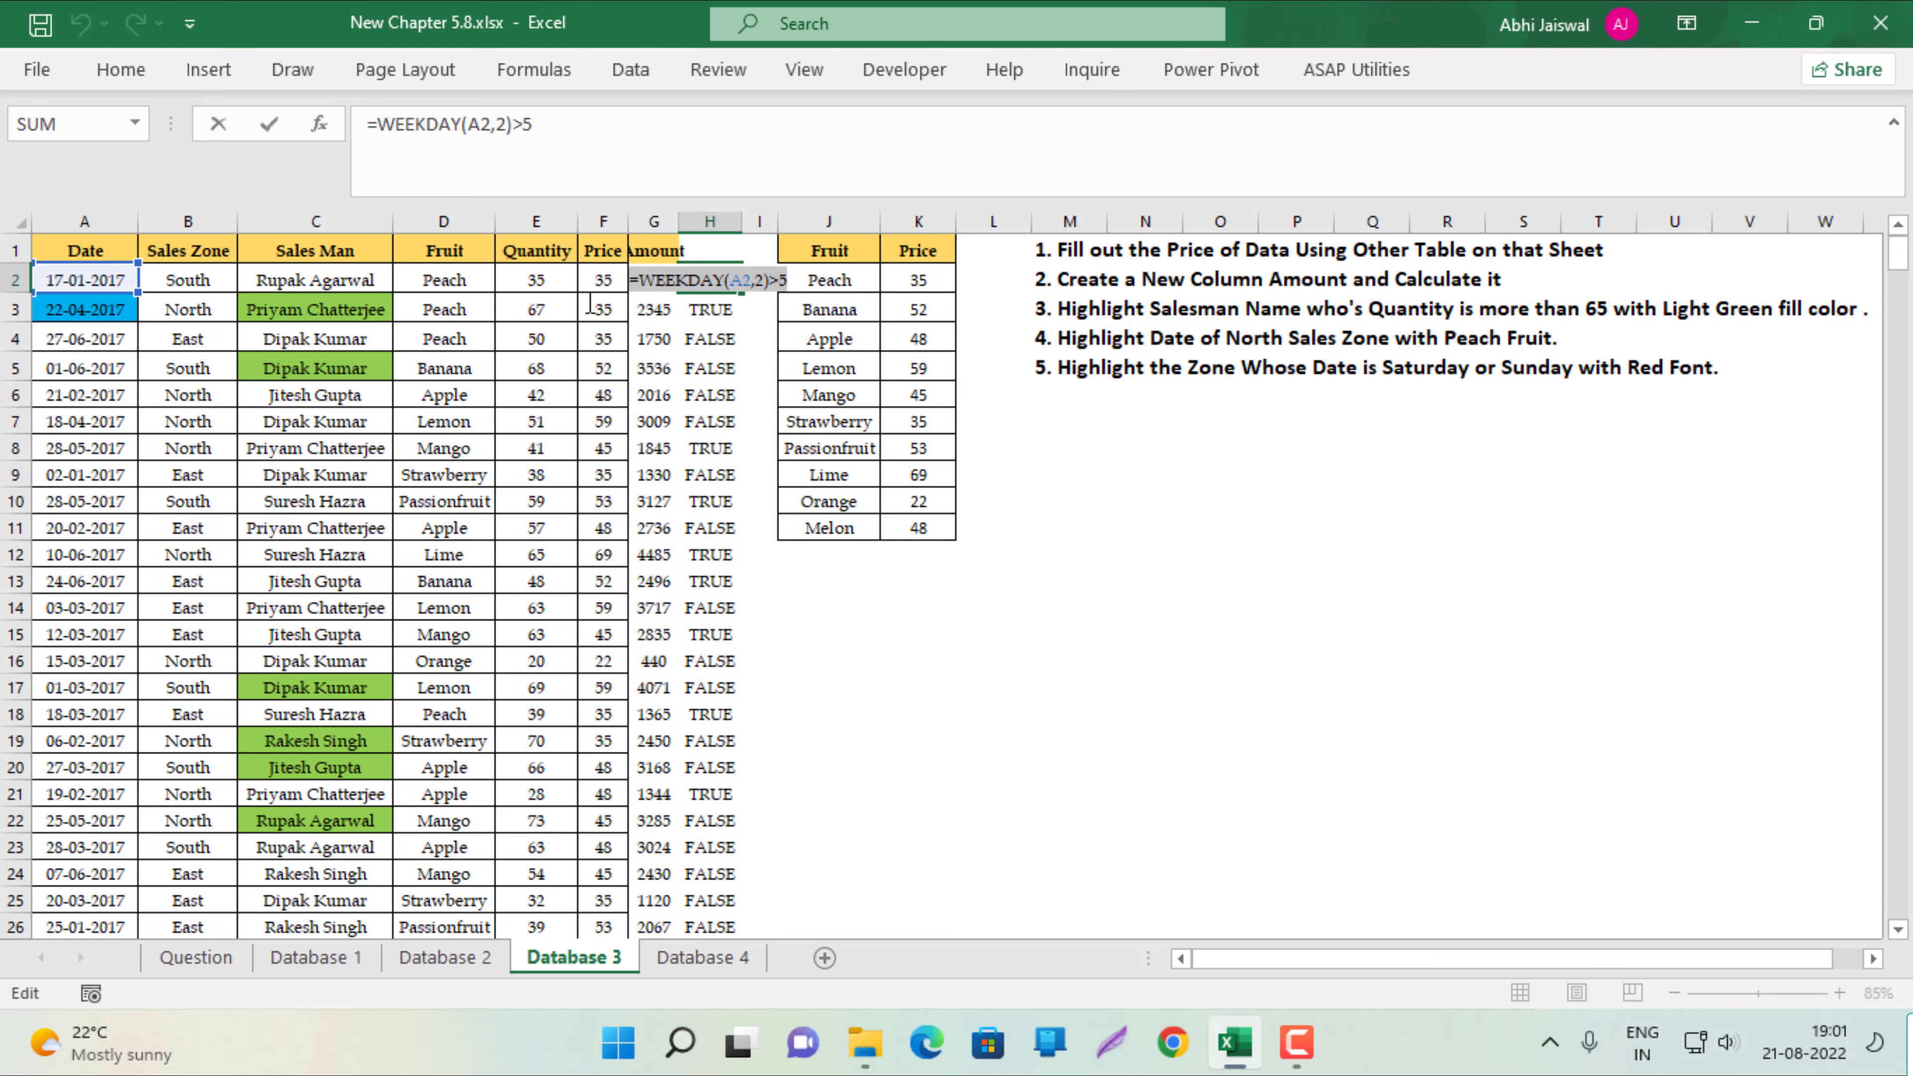
key(Escape)
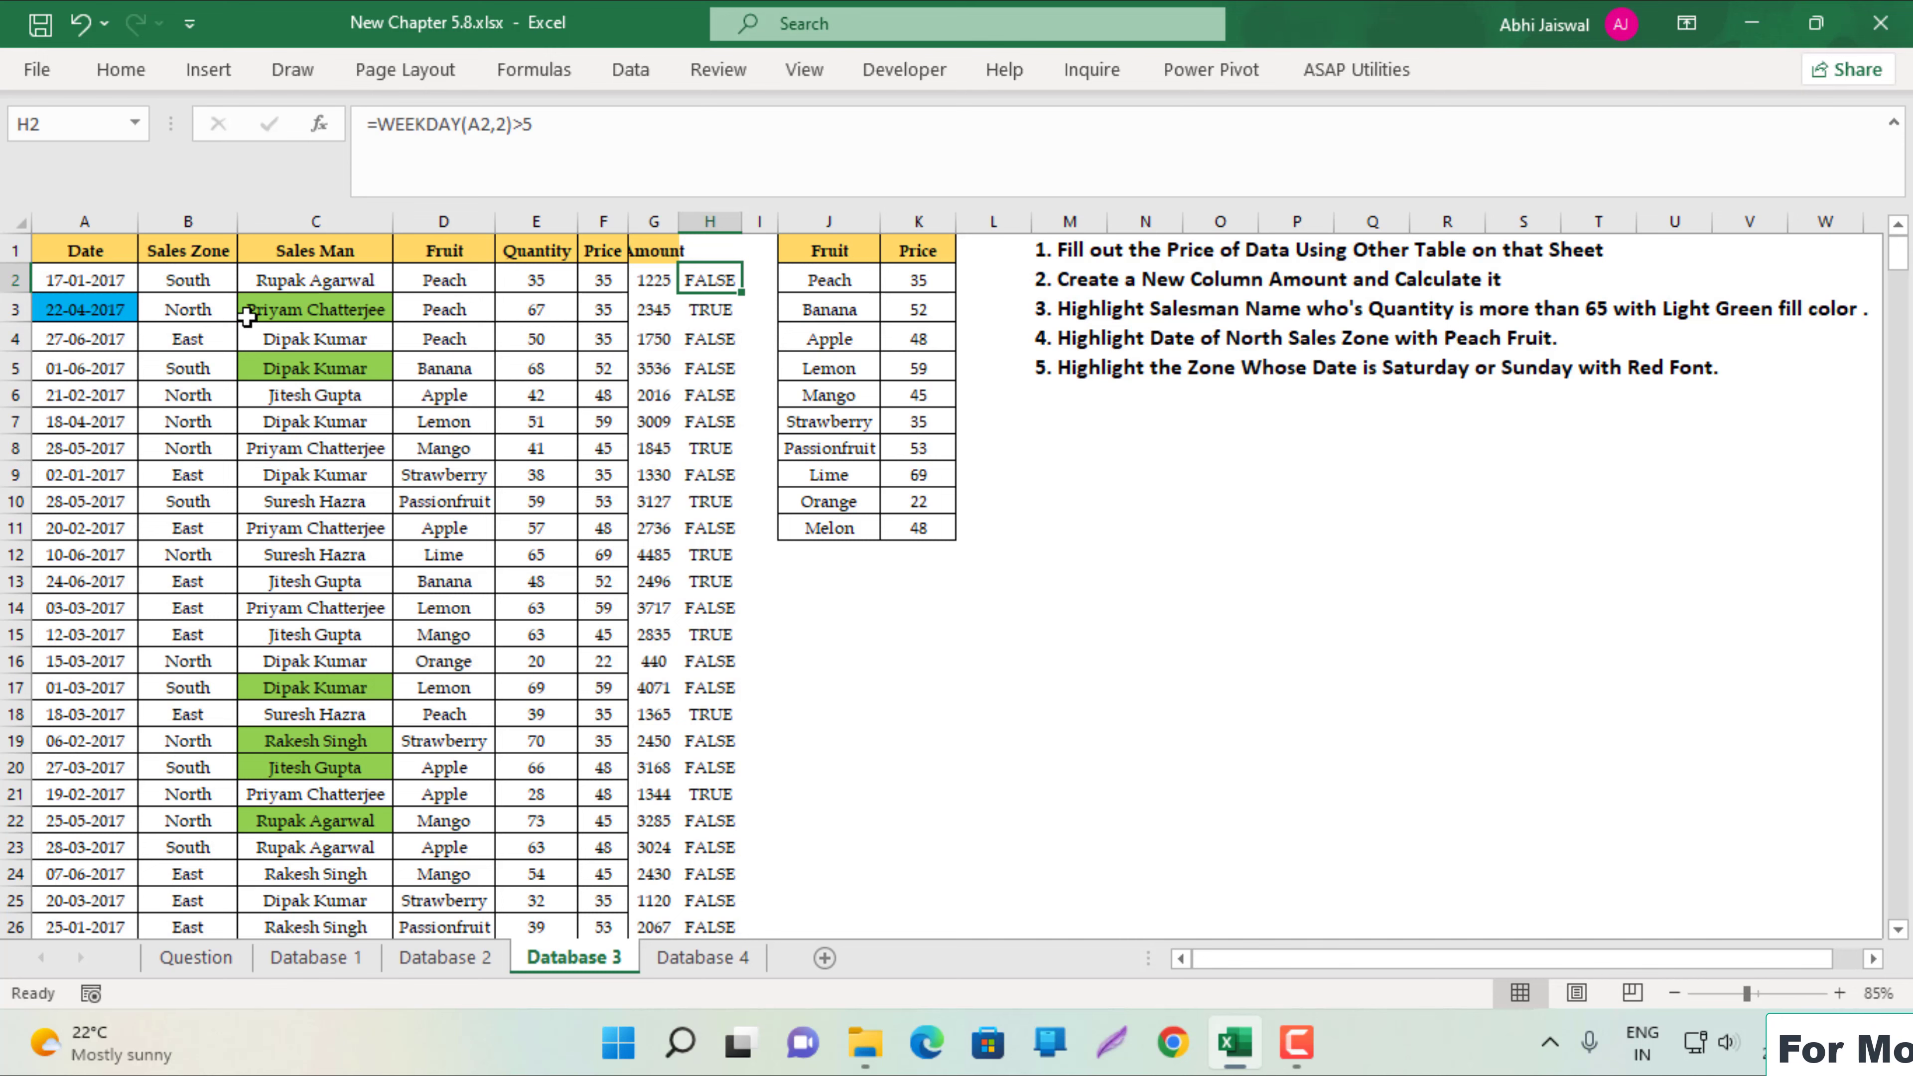
Select the Sales Zone cells in column B and start a formula rule =WEEKDAY(A2,2)>5.
click(226, 283)
key(ctrl+shift+Down)
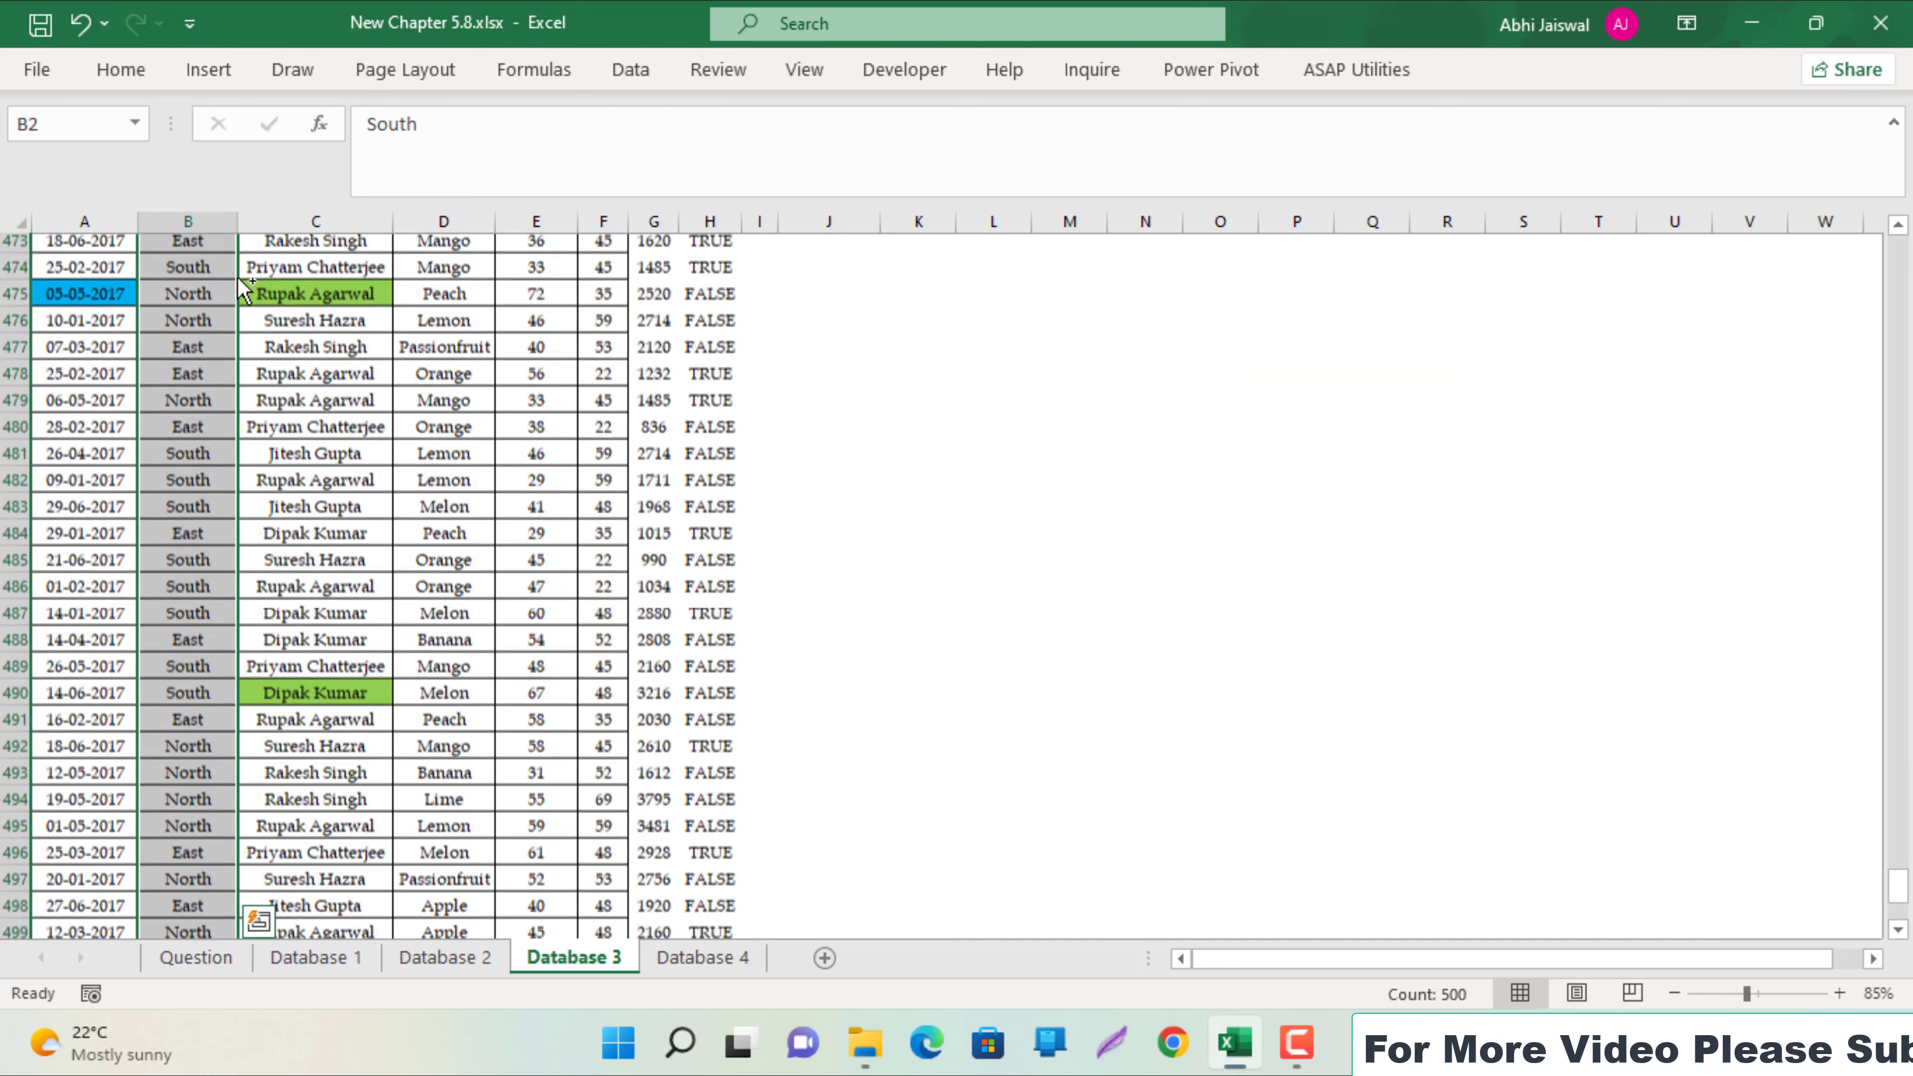
key(ctrl+BackSpace)
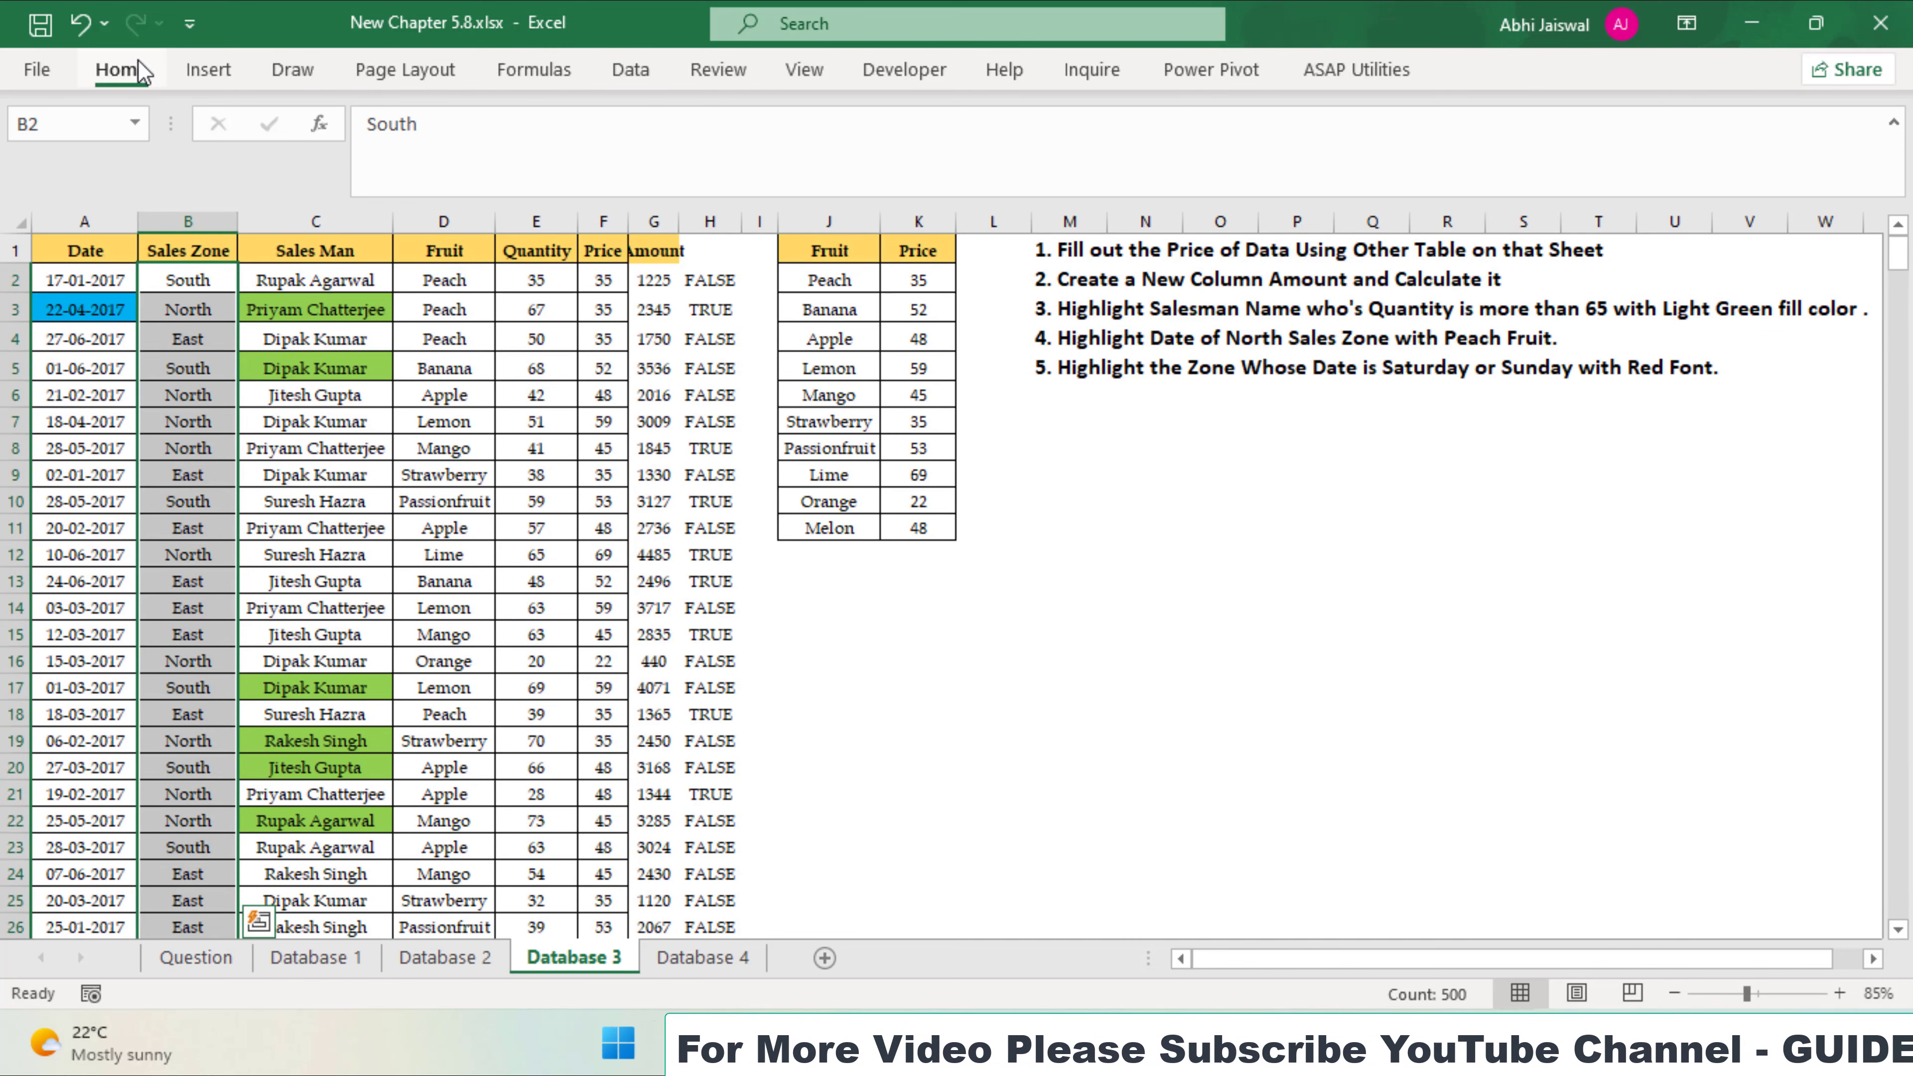
click(120, 69)
click(994, 162)
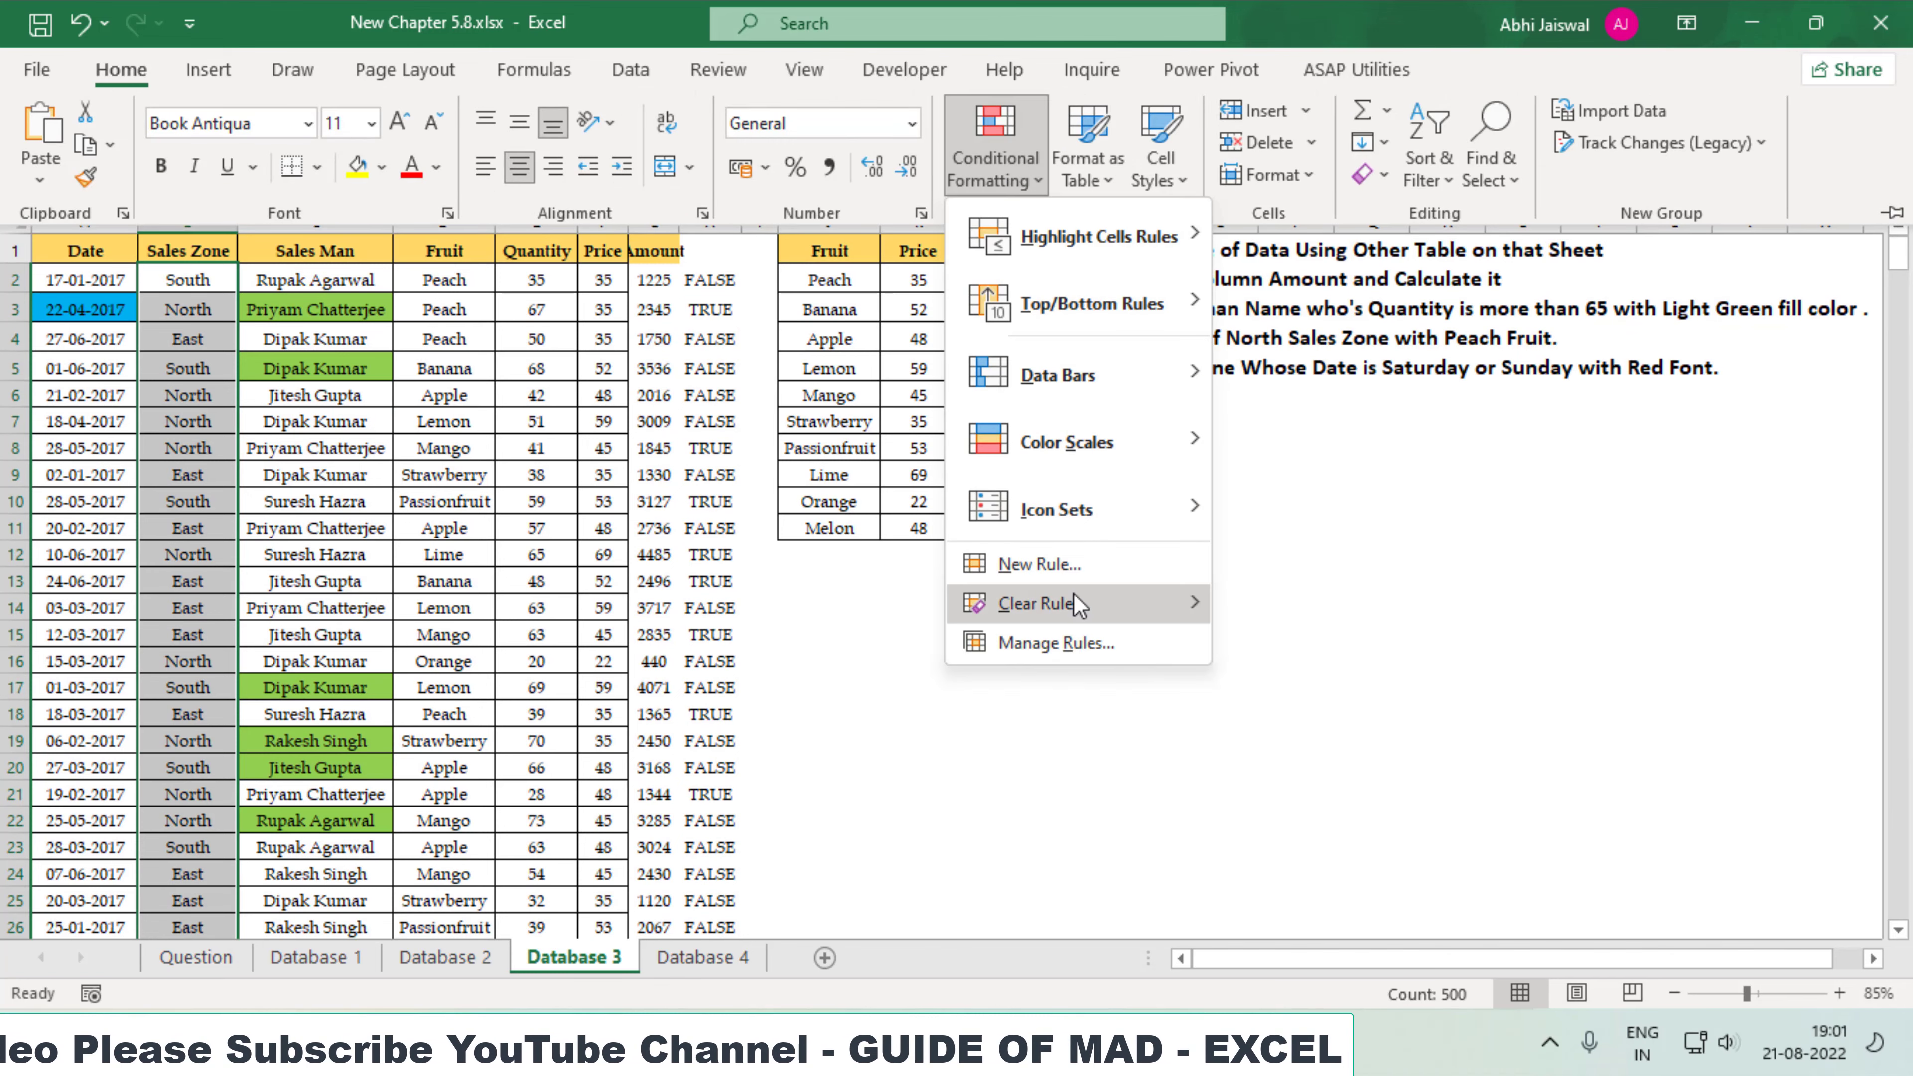
click(1064, 558)
click(227, 301)
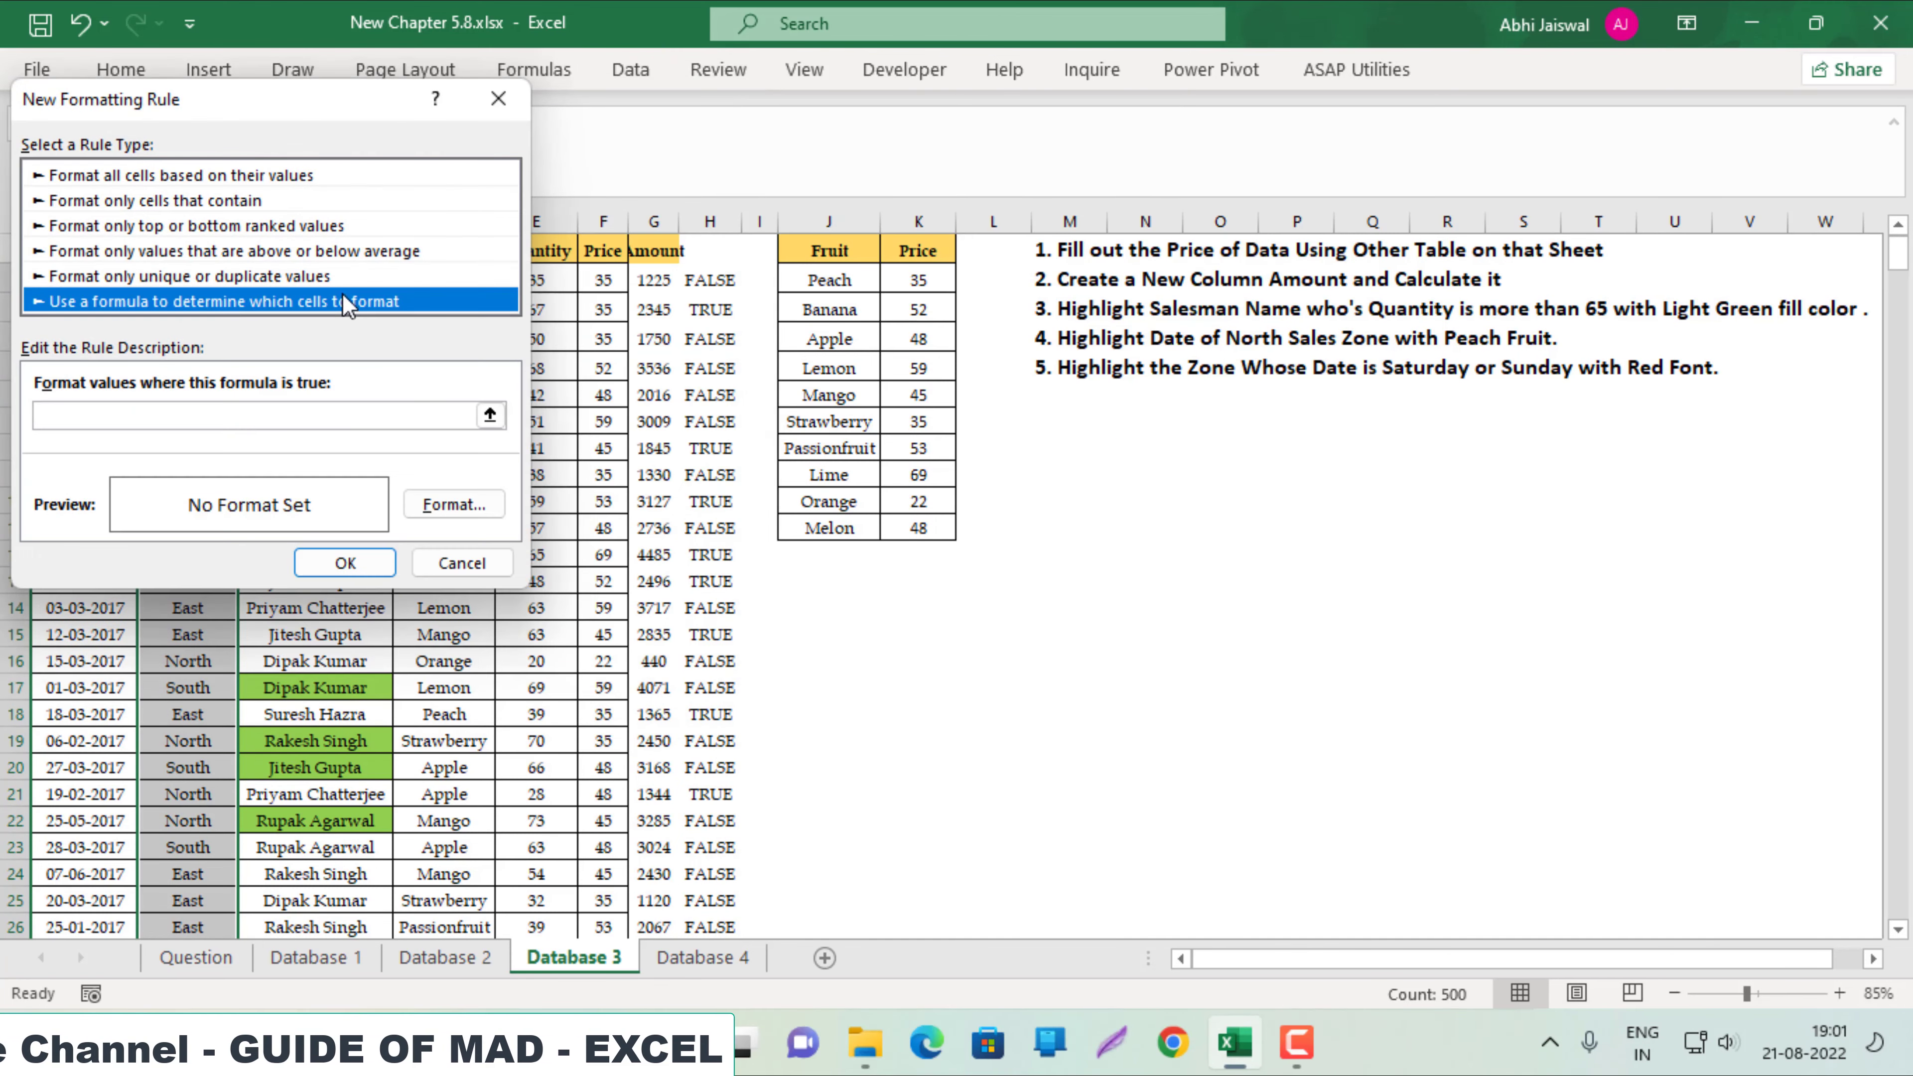
click(306, 419)
text(=WEEKDAY(A2,2)>5)
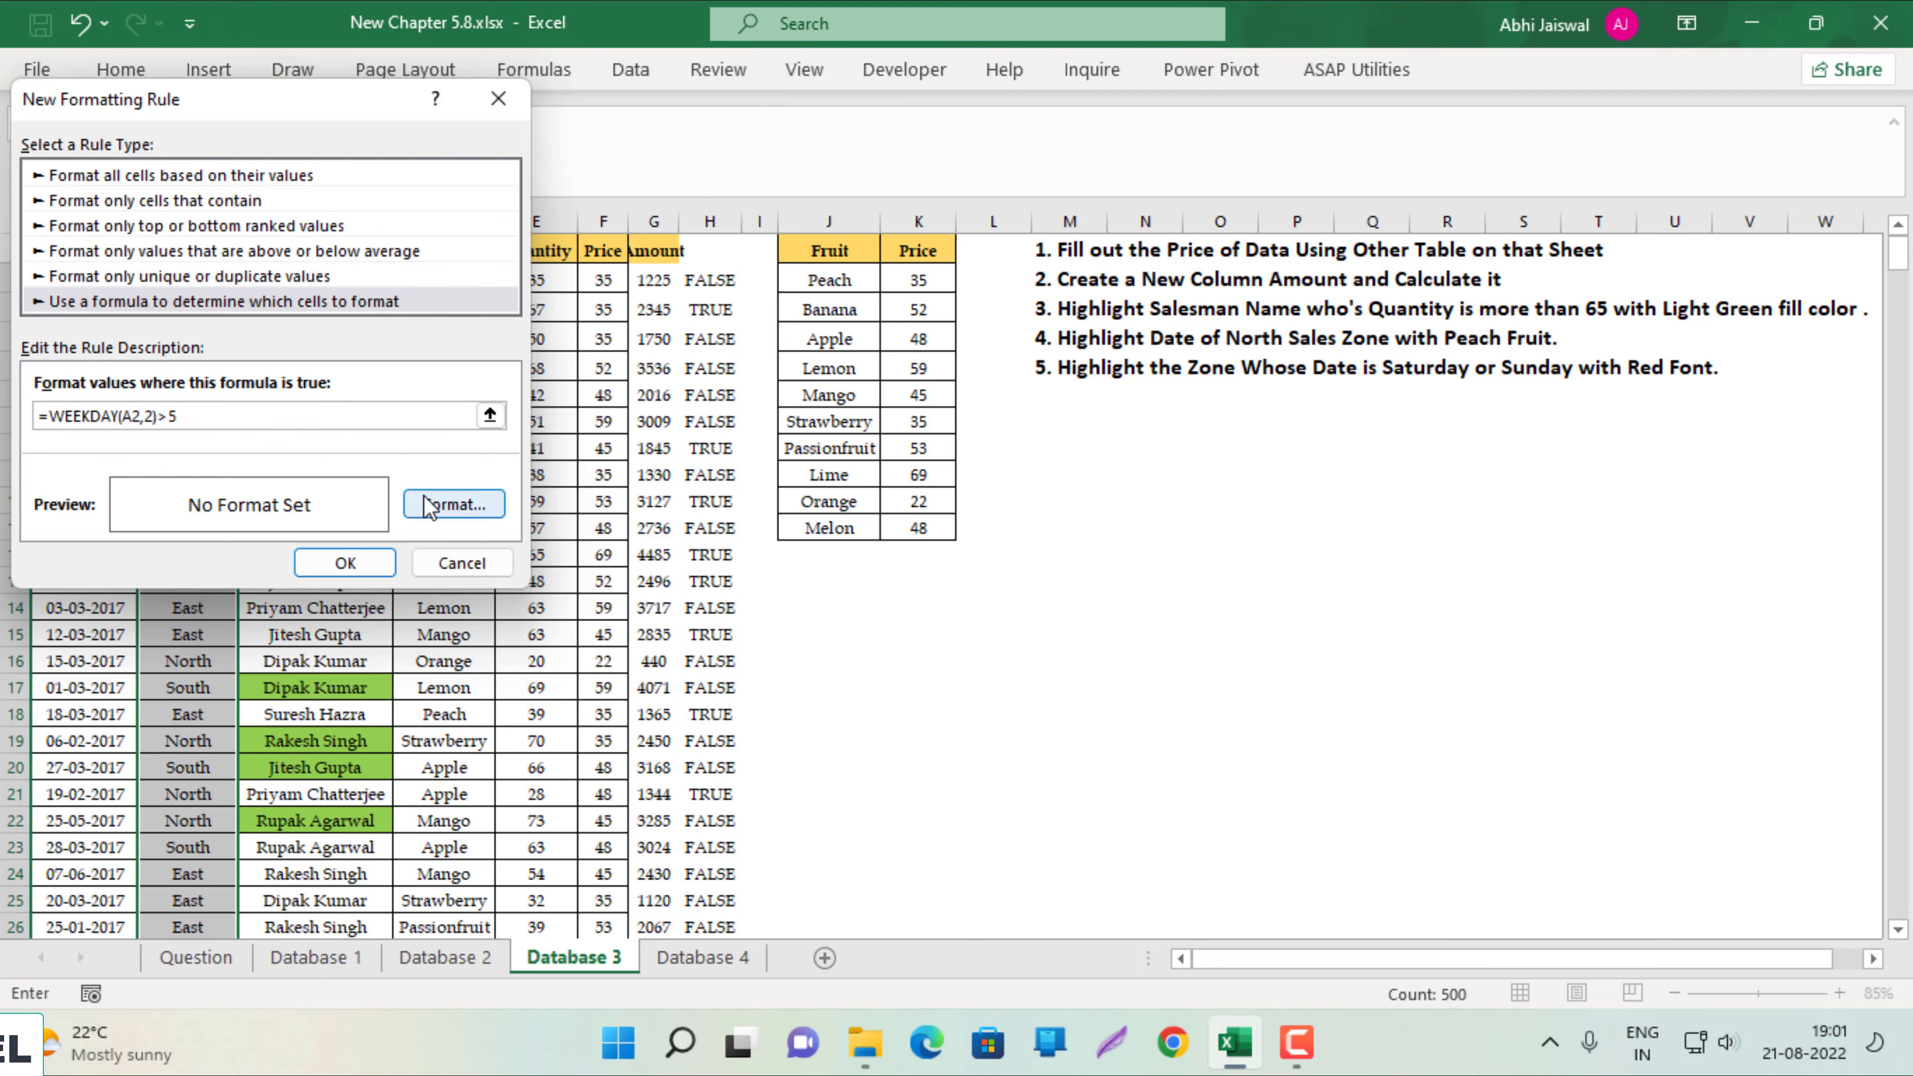
Format the weekend rule with red bold font and apply it to the Sales Zone cells.
click(429, 504)
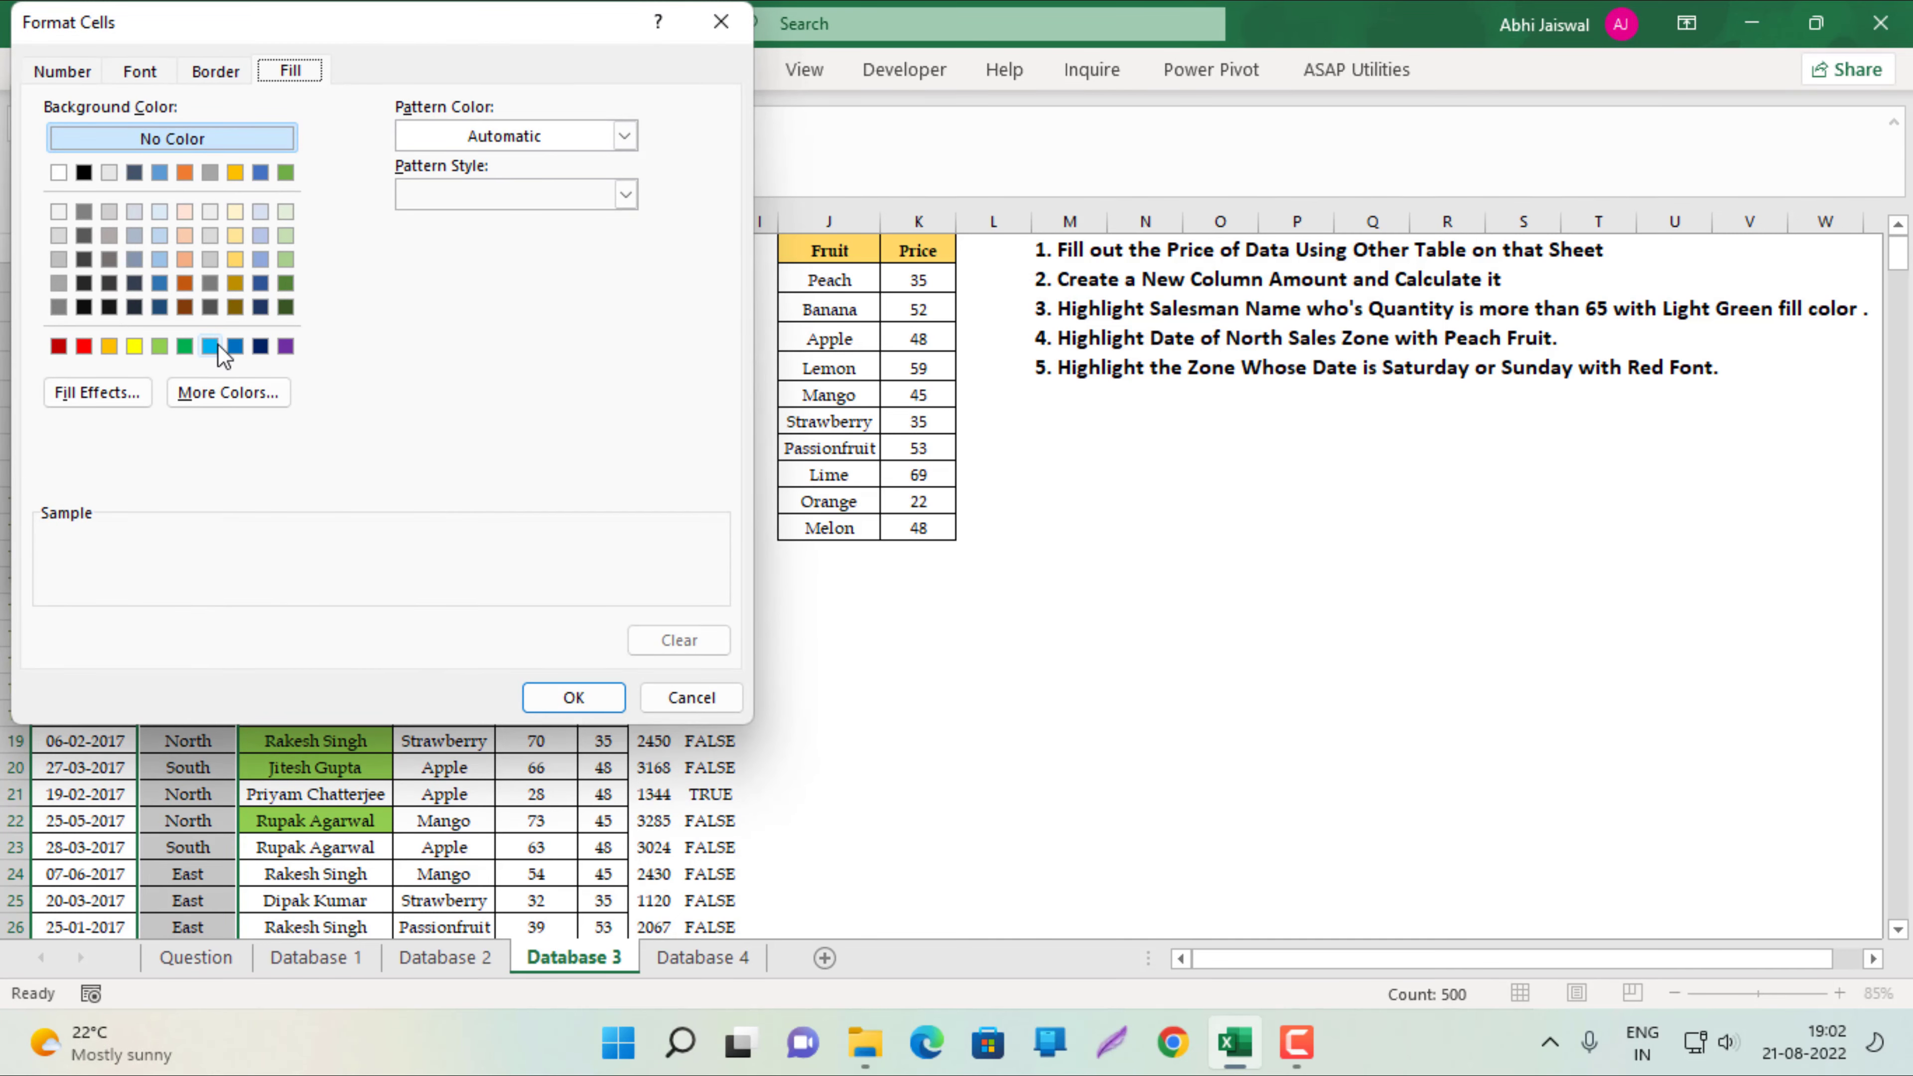
click(168, 71)
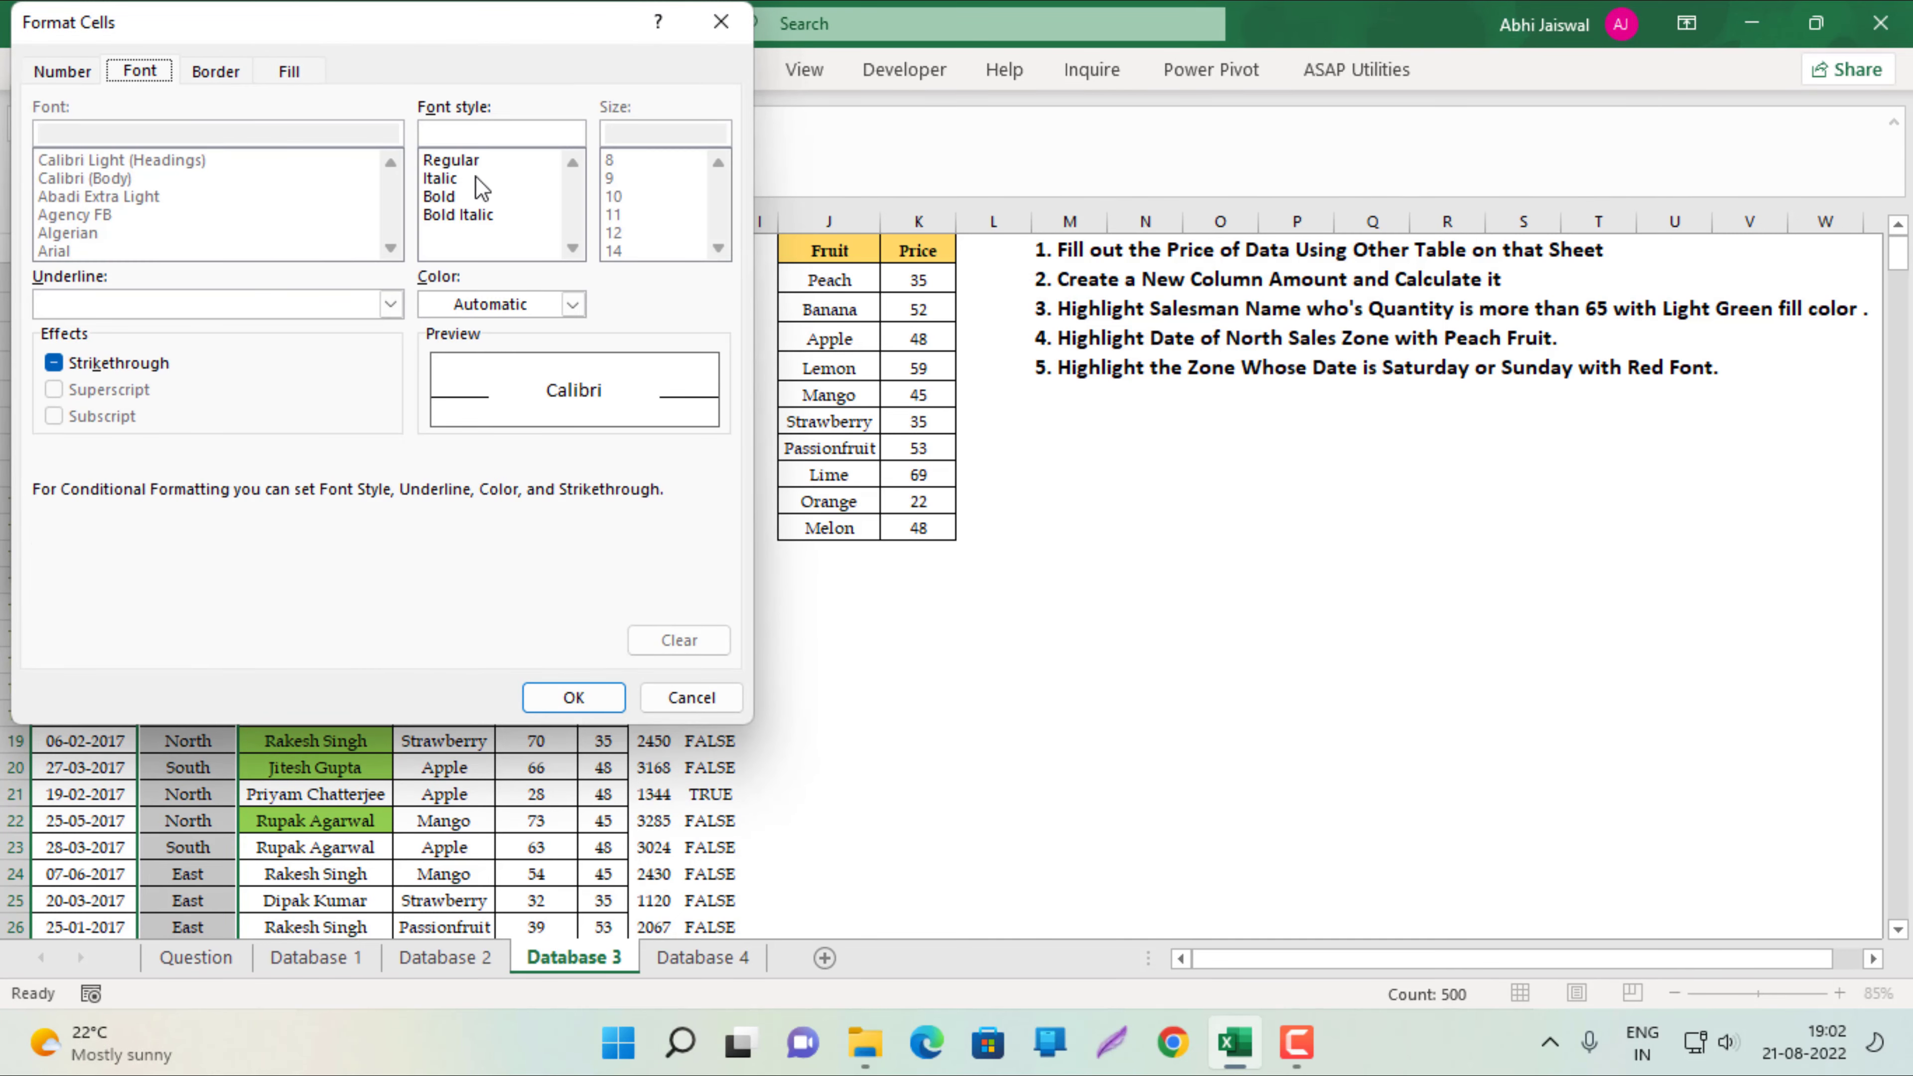
click(574, 306)
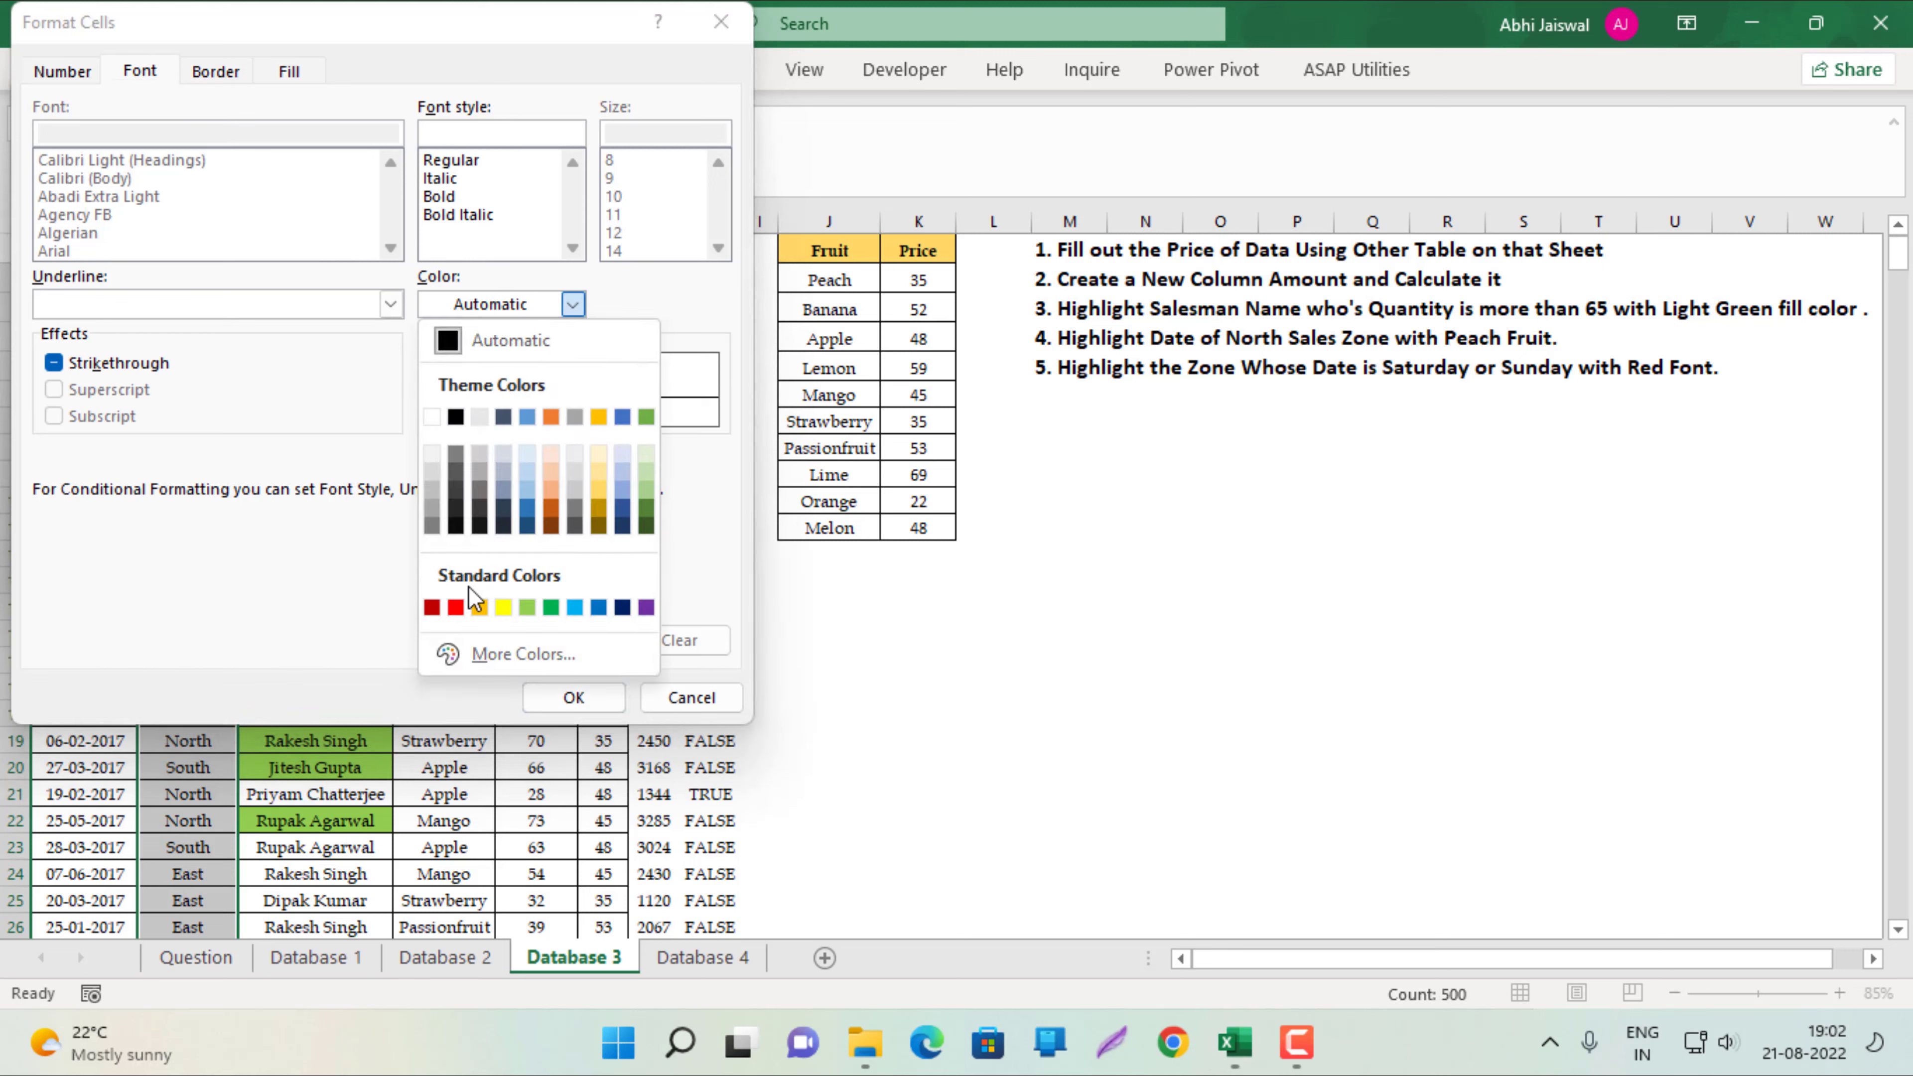
click(456, 608)
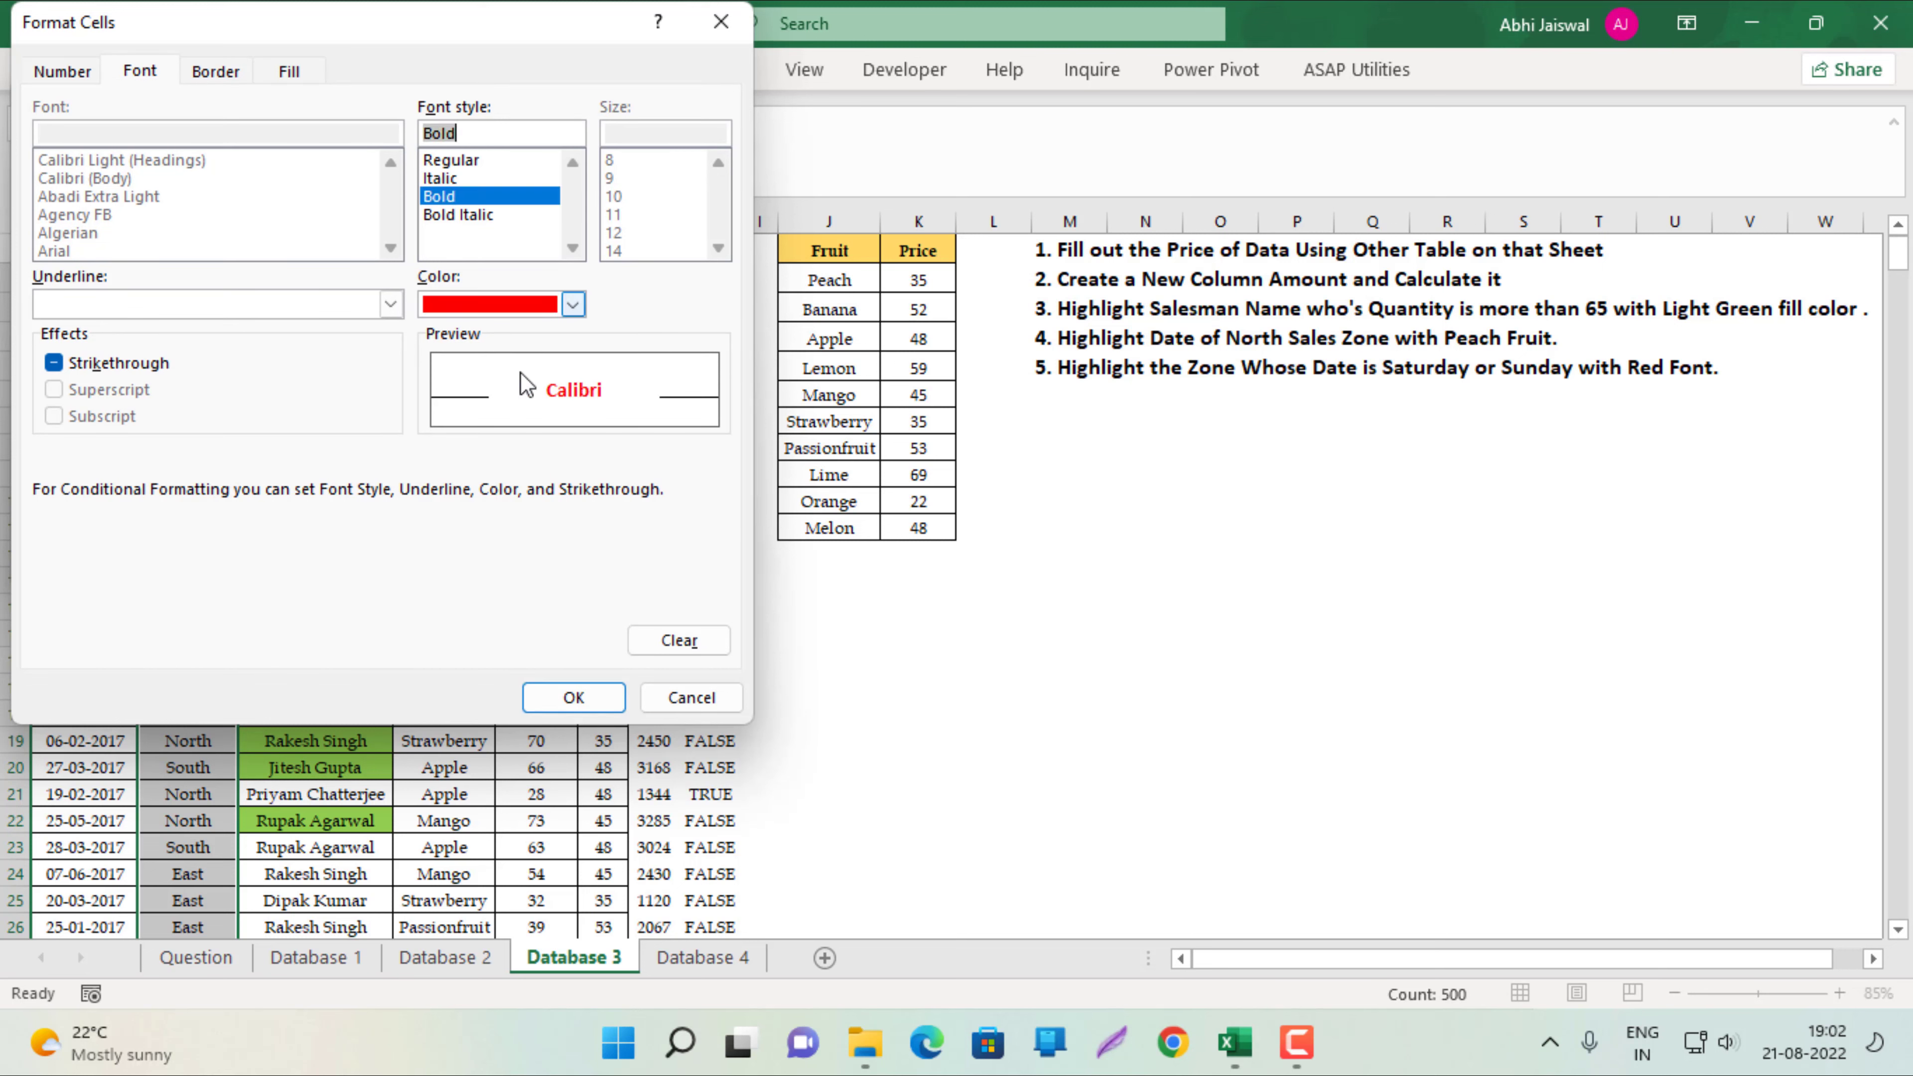
click(572, 698)
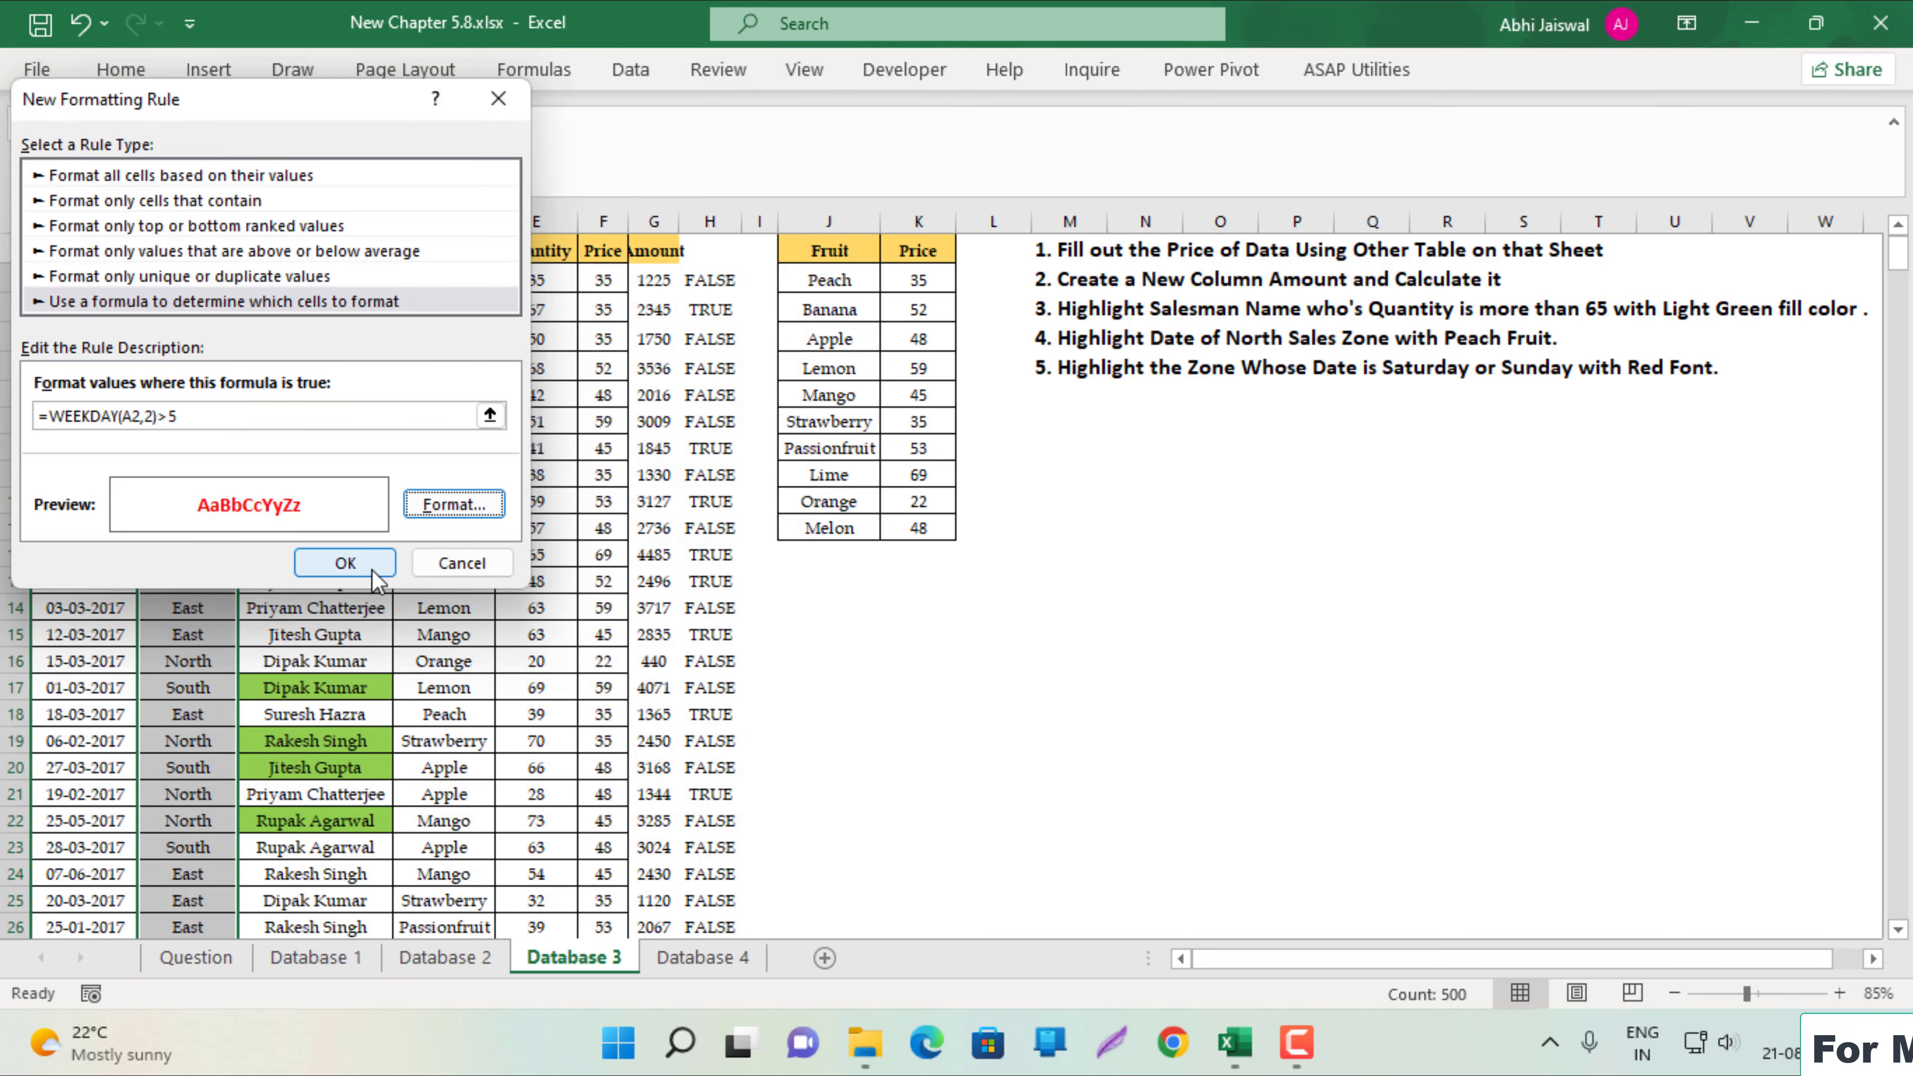
click(344, 564)
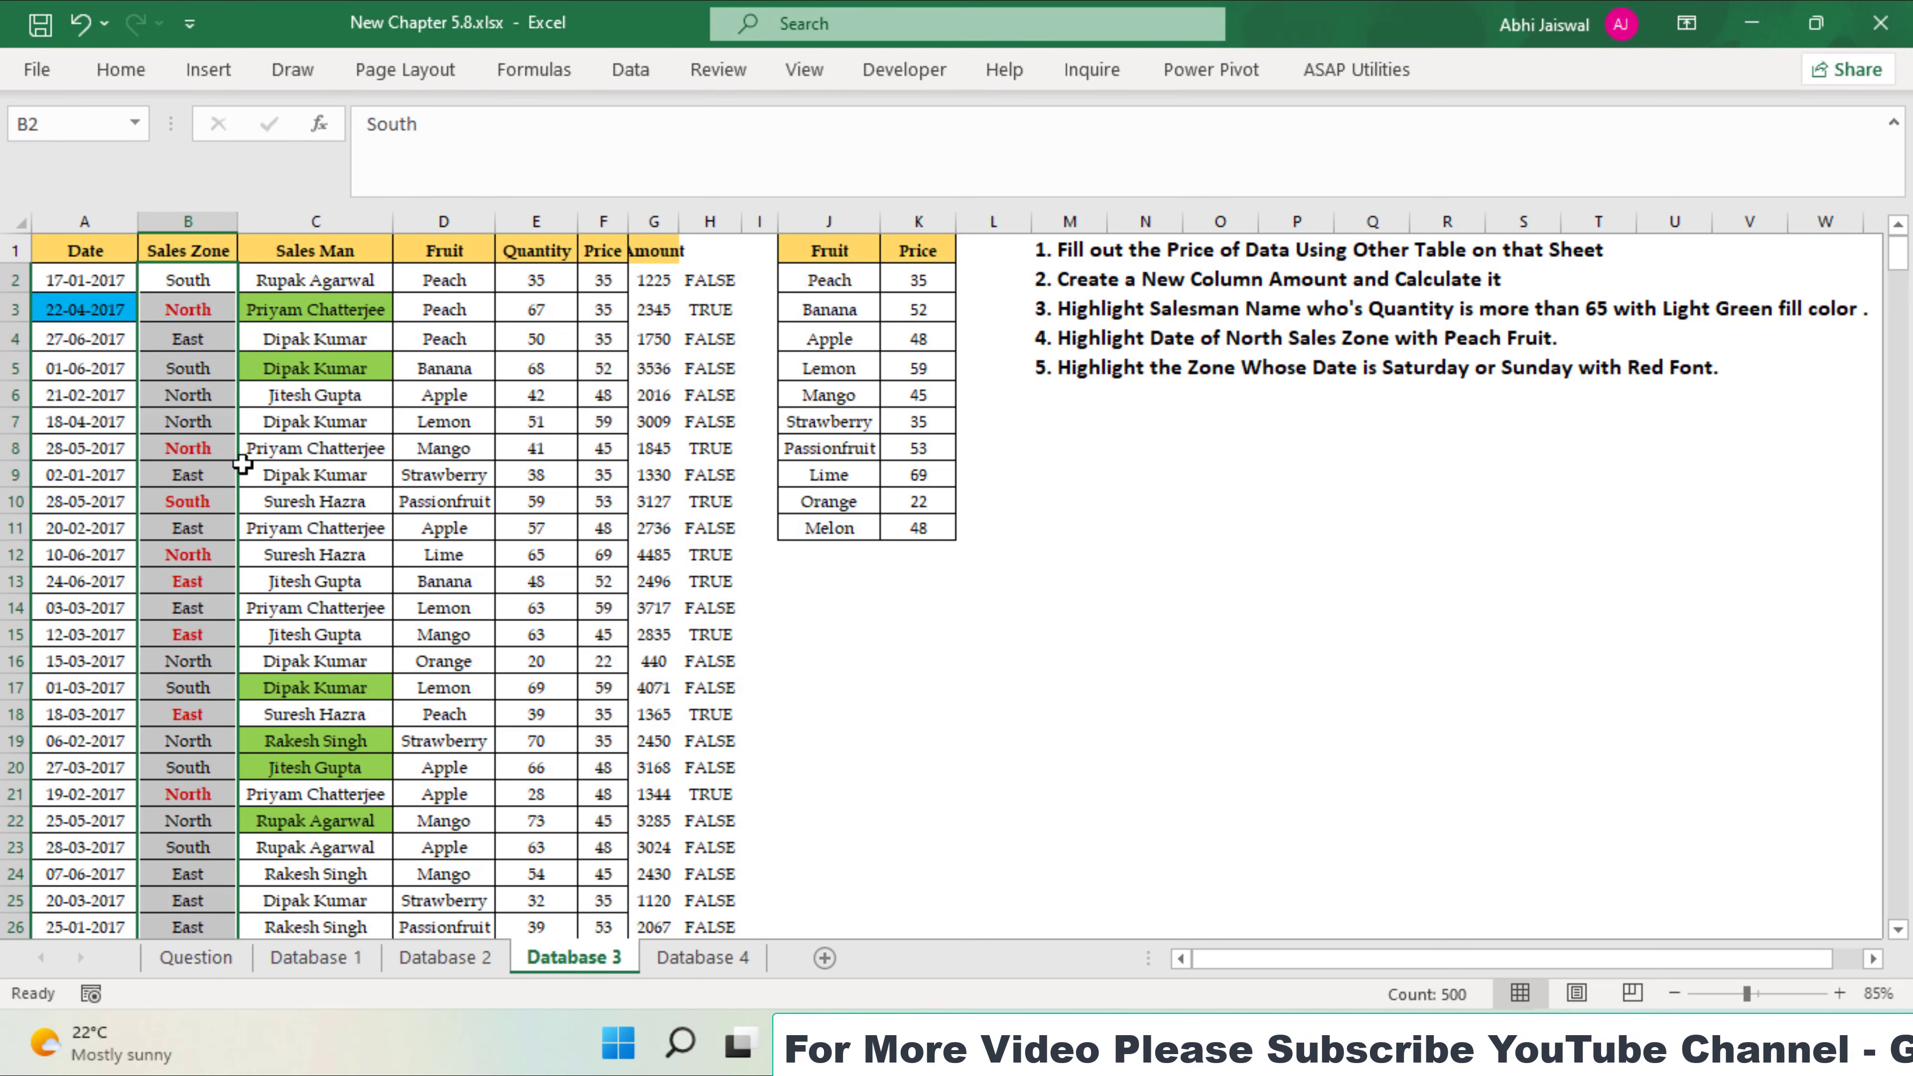
Clear the TRUE/FALSE helper values from column H.
click(709, 279)
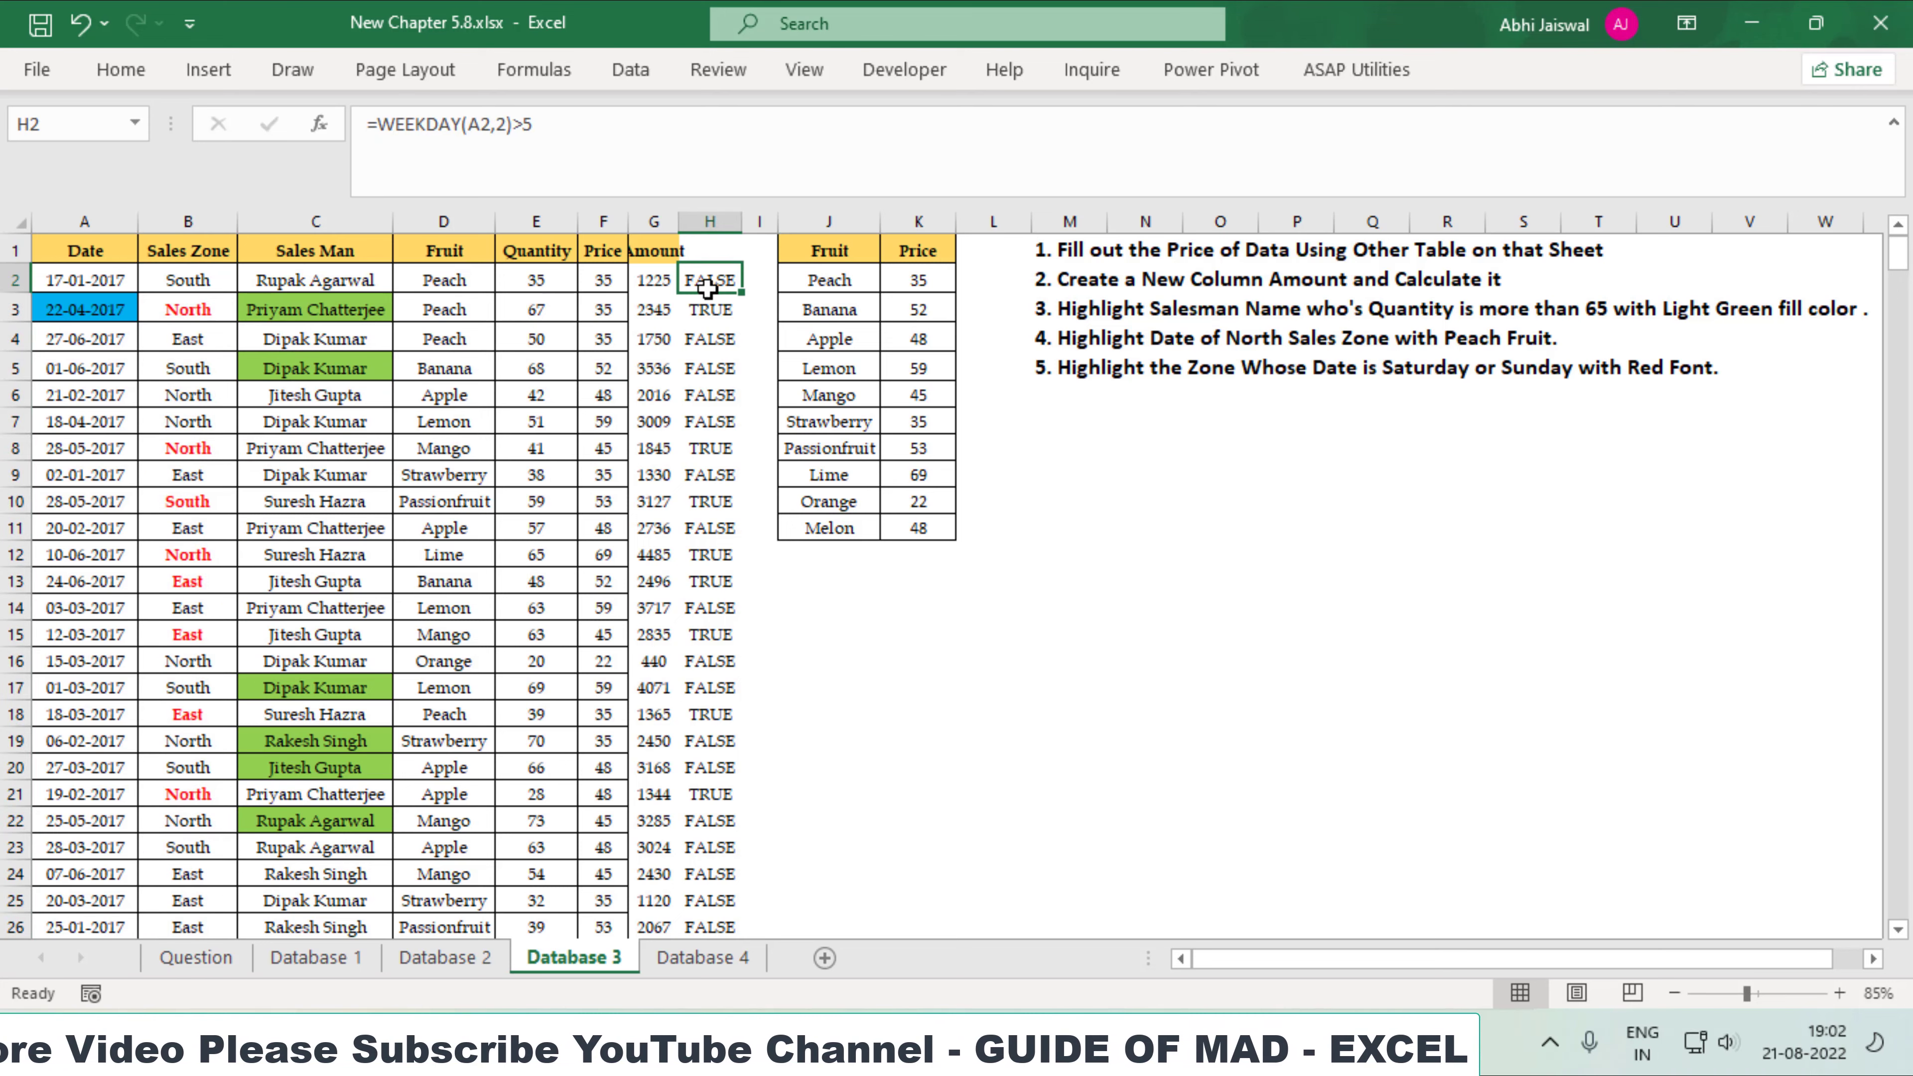
key(ctrl+shift+Down)
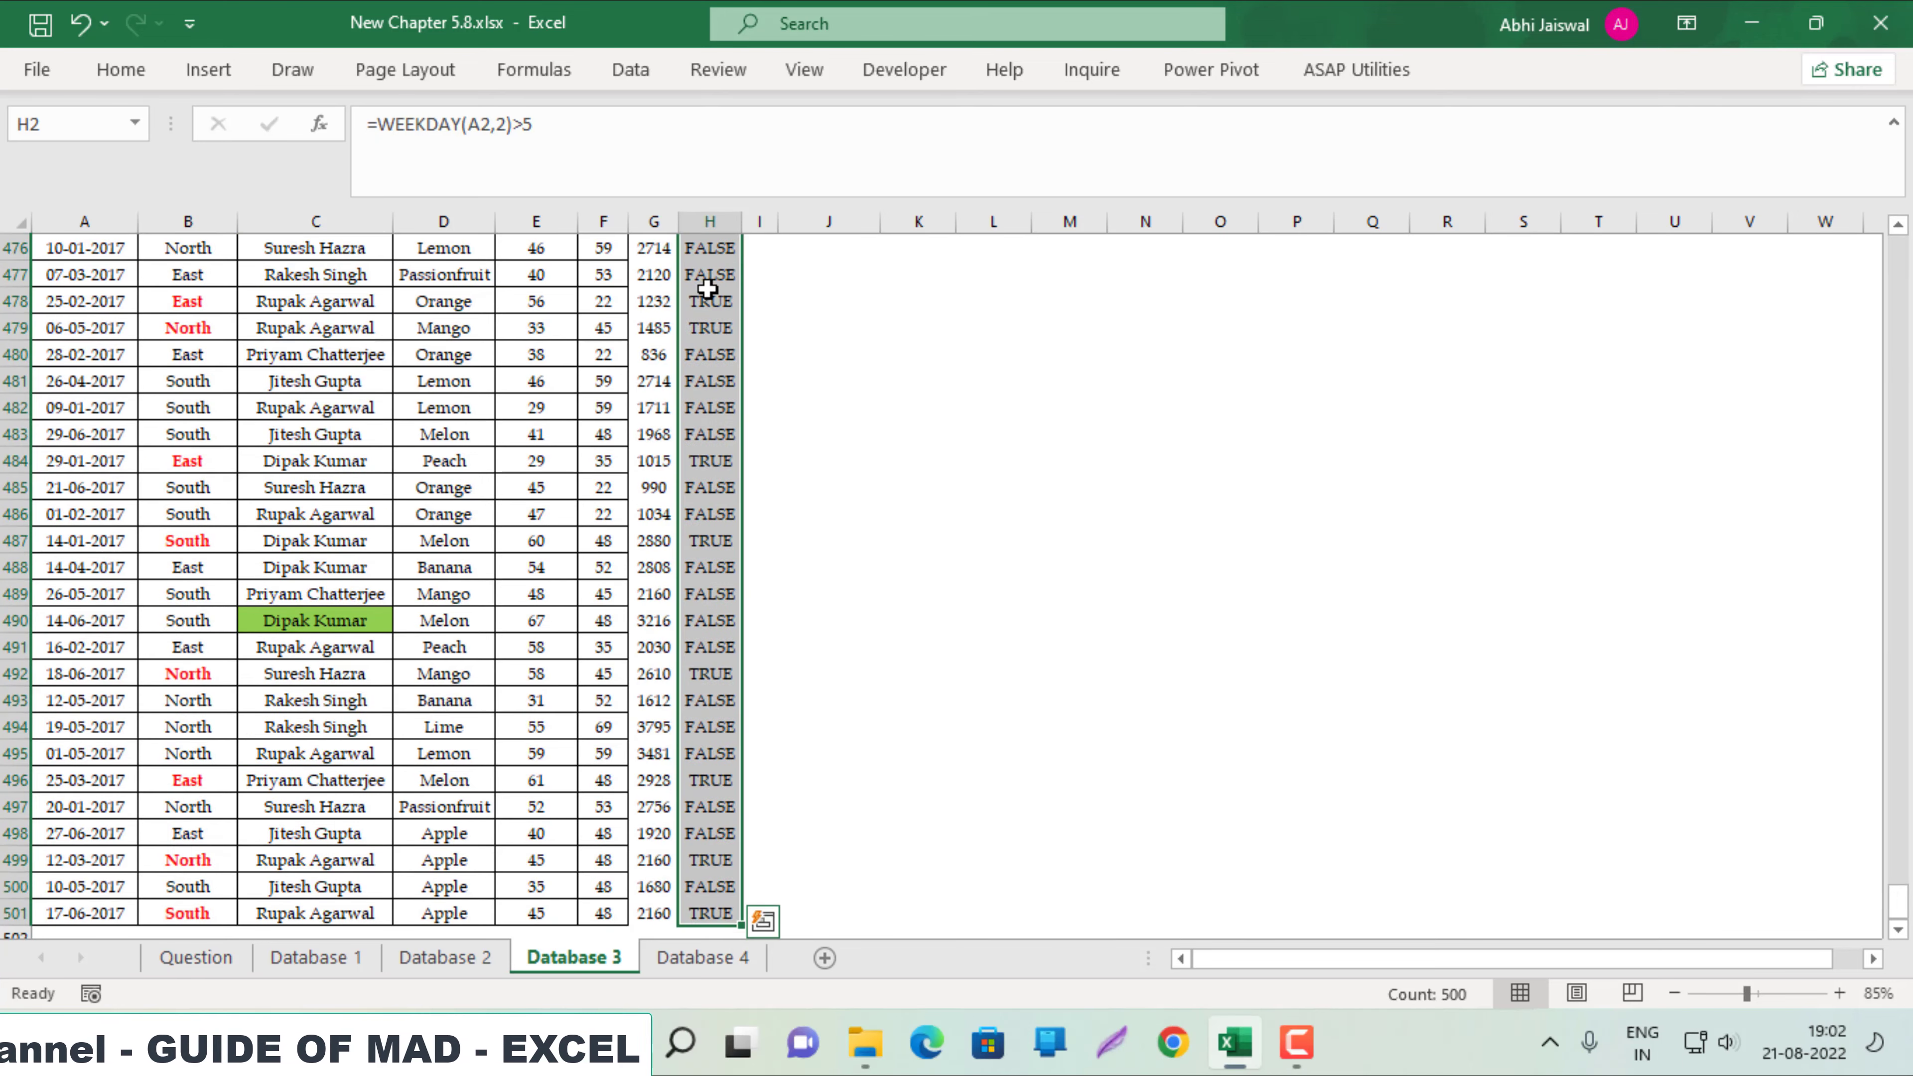
key(ctrl+BackSpace)
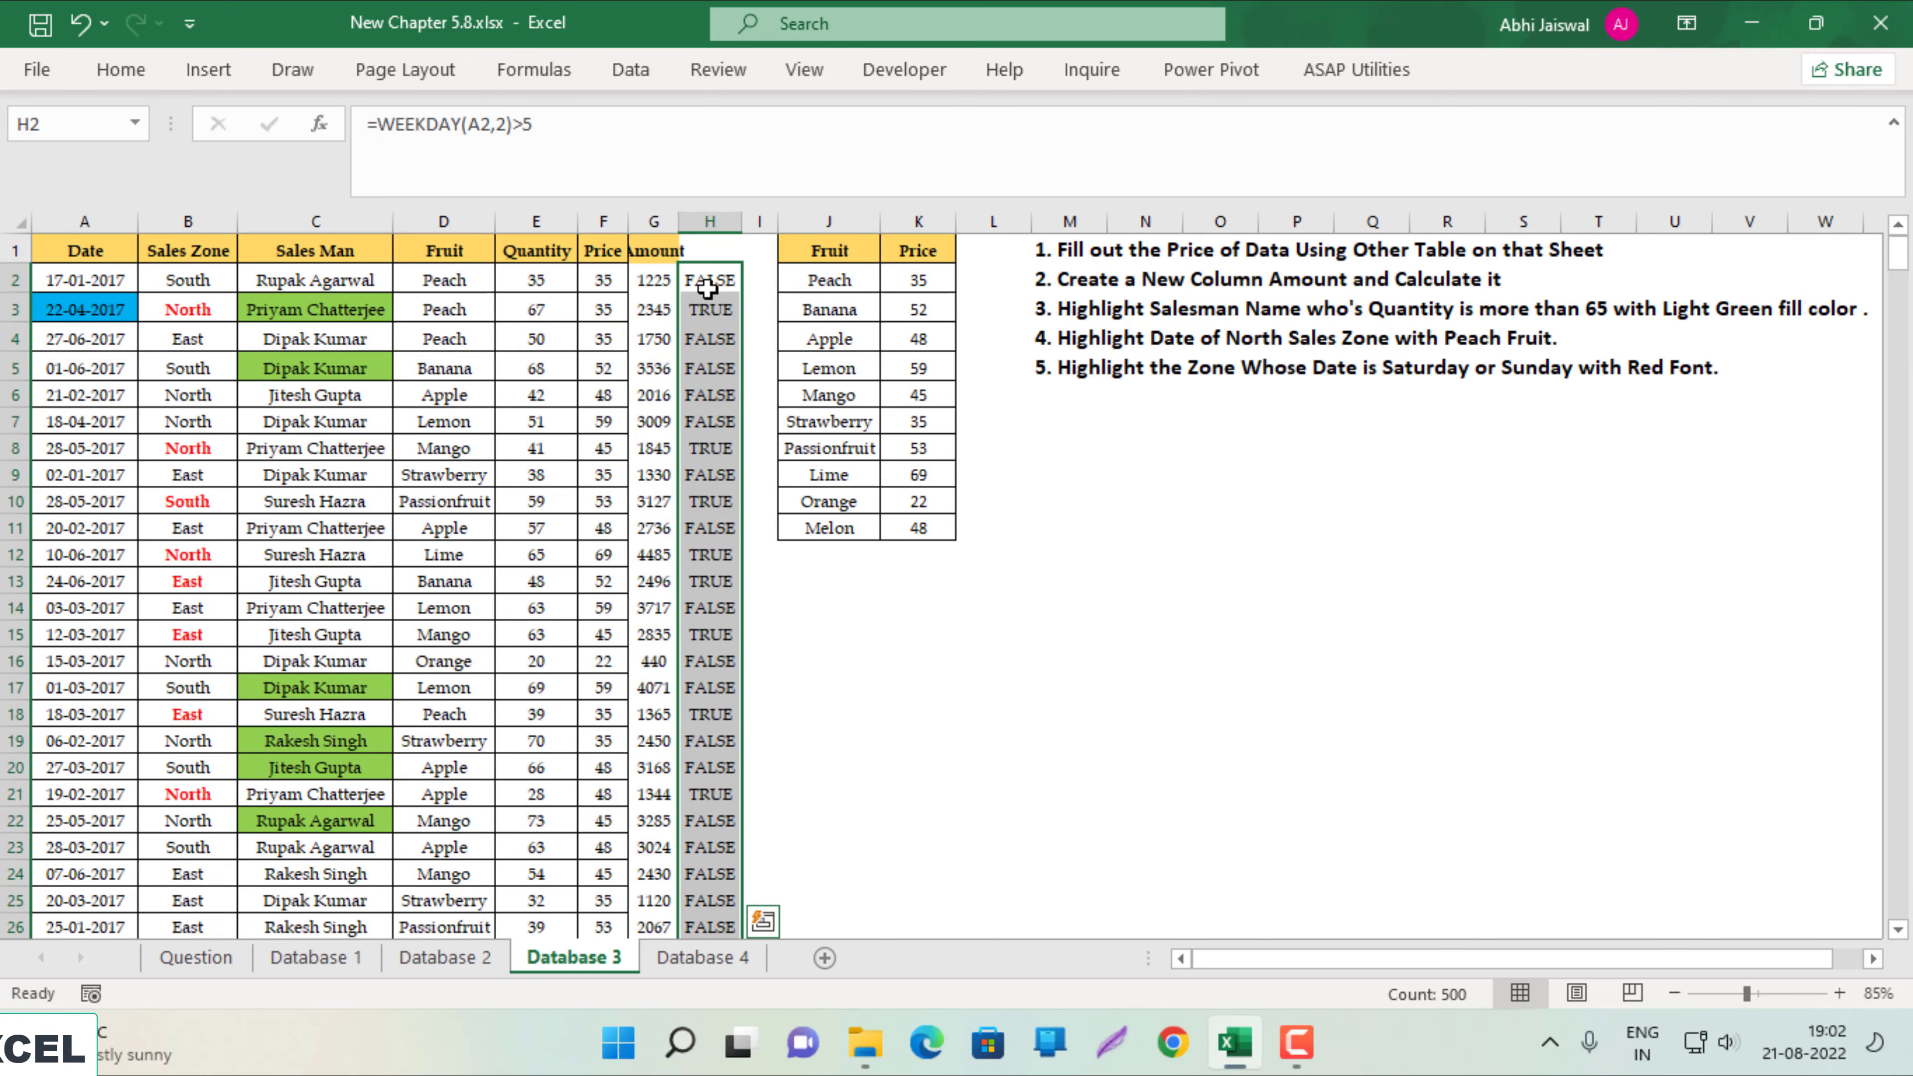
key(Delete)
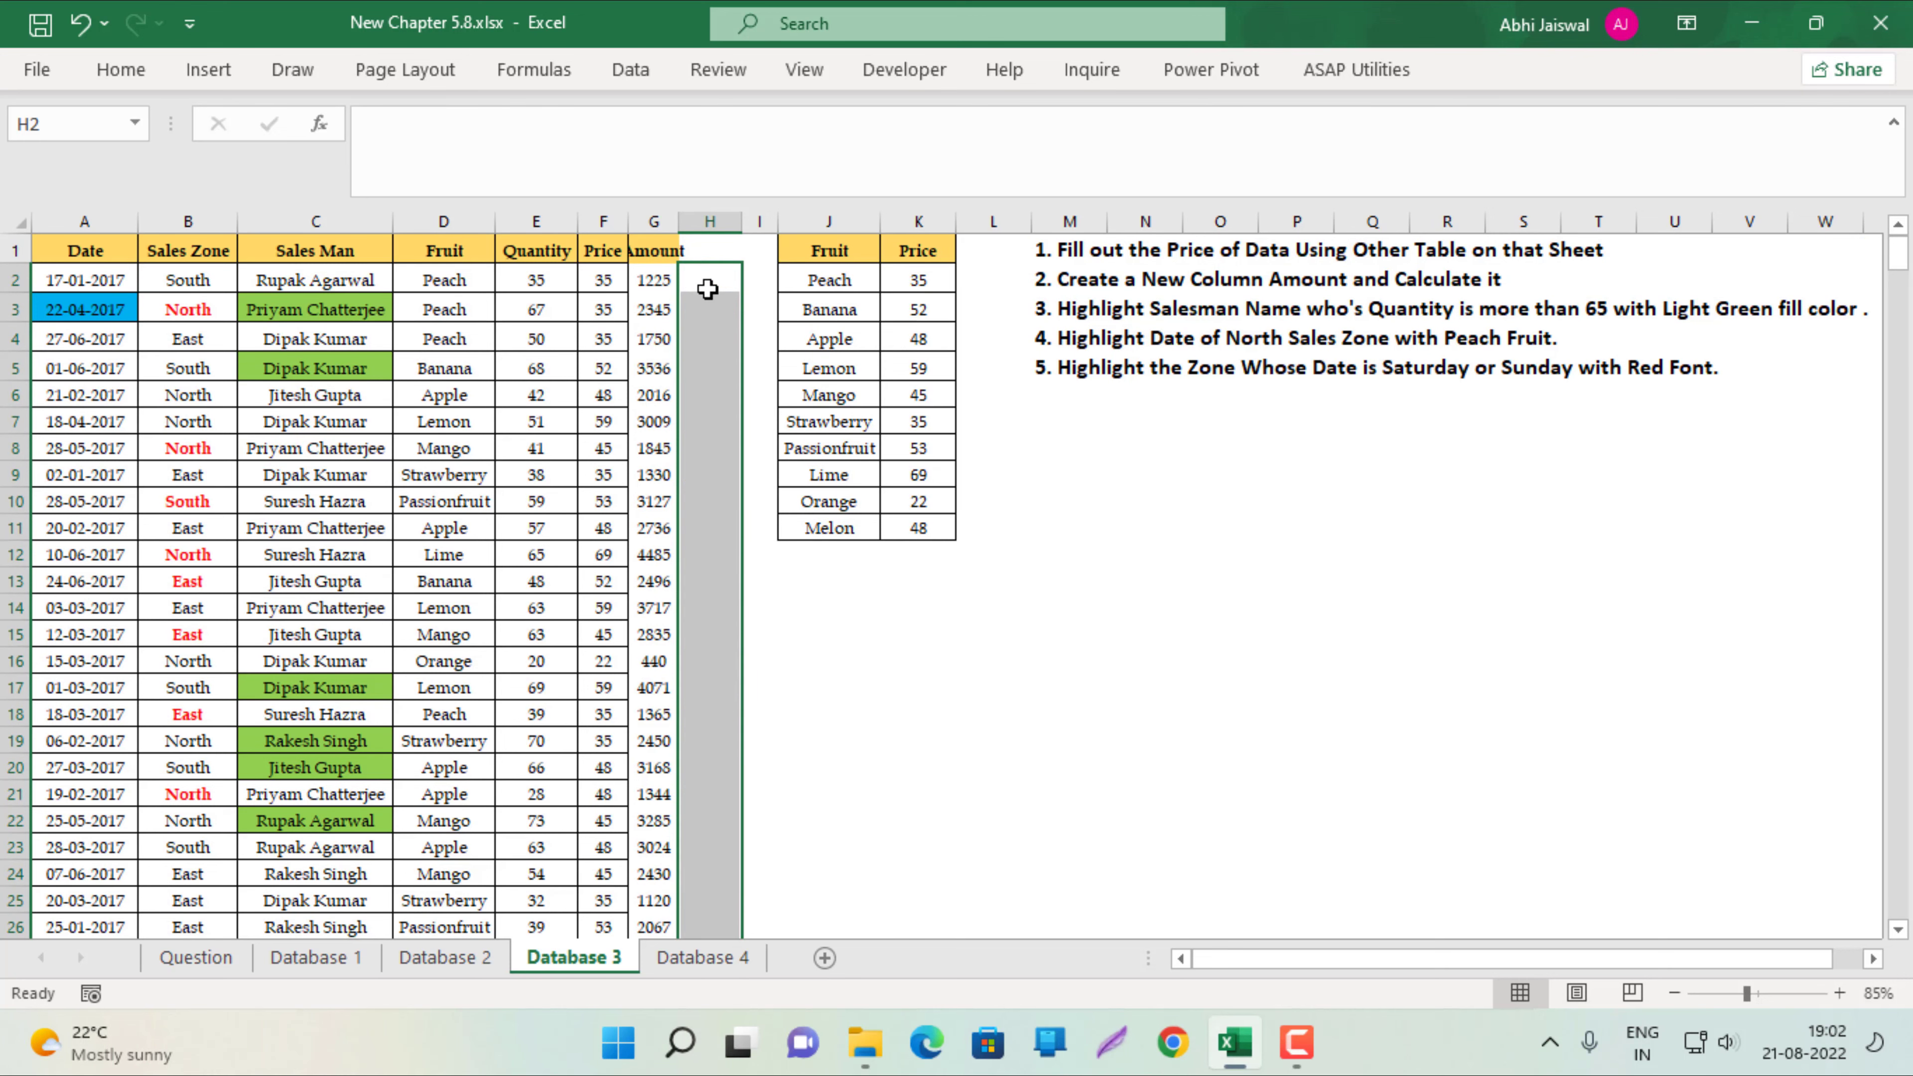
On the Question sheet, select the Database 4 task text in A24.
click(607, 297)
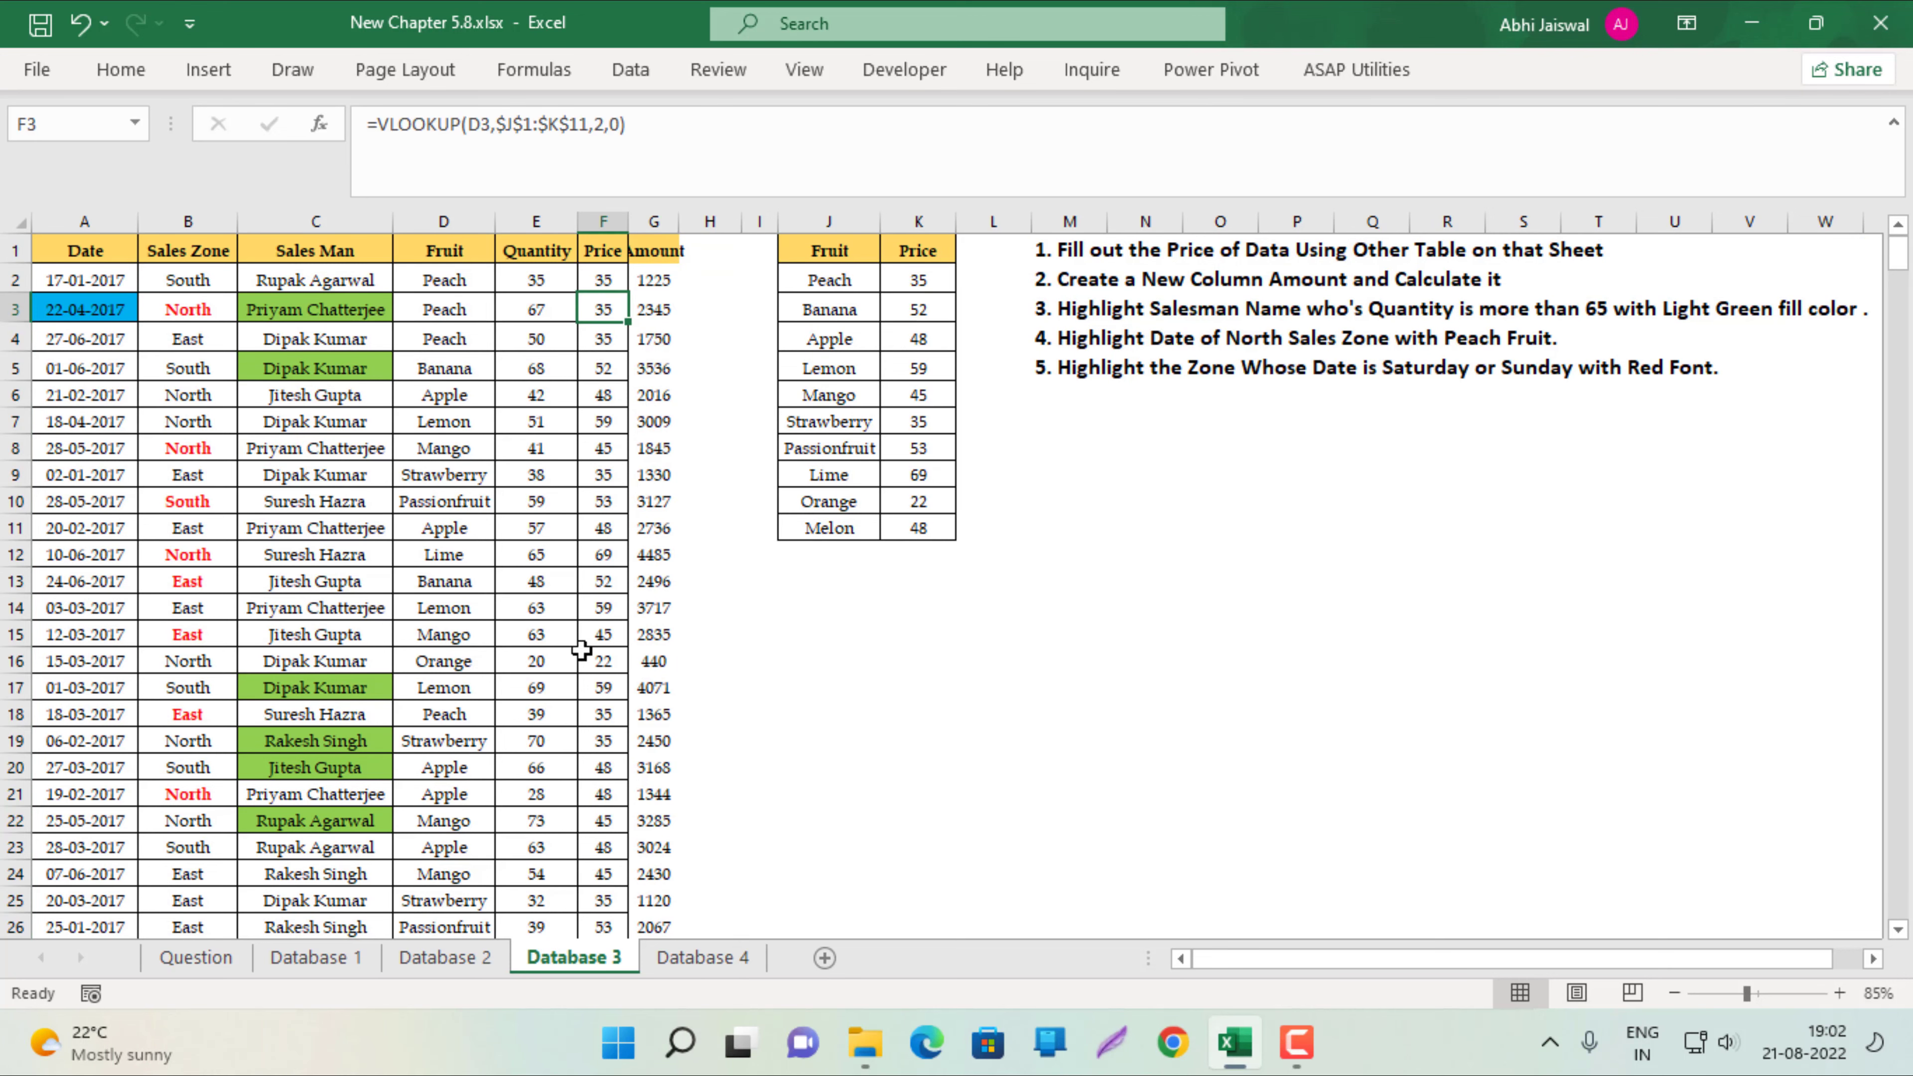
click(194, 957)
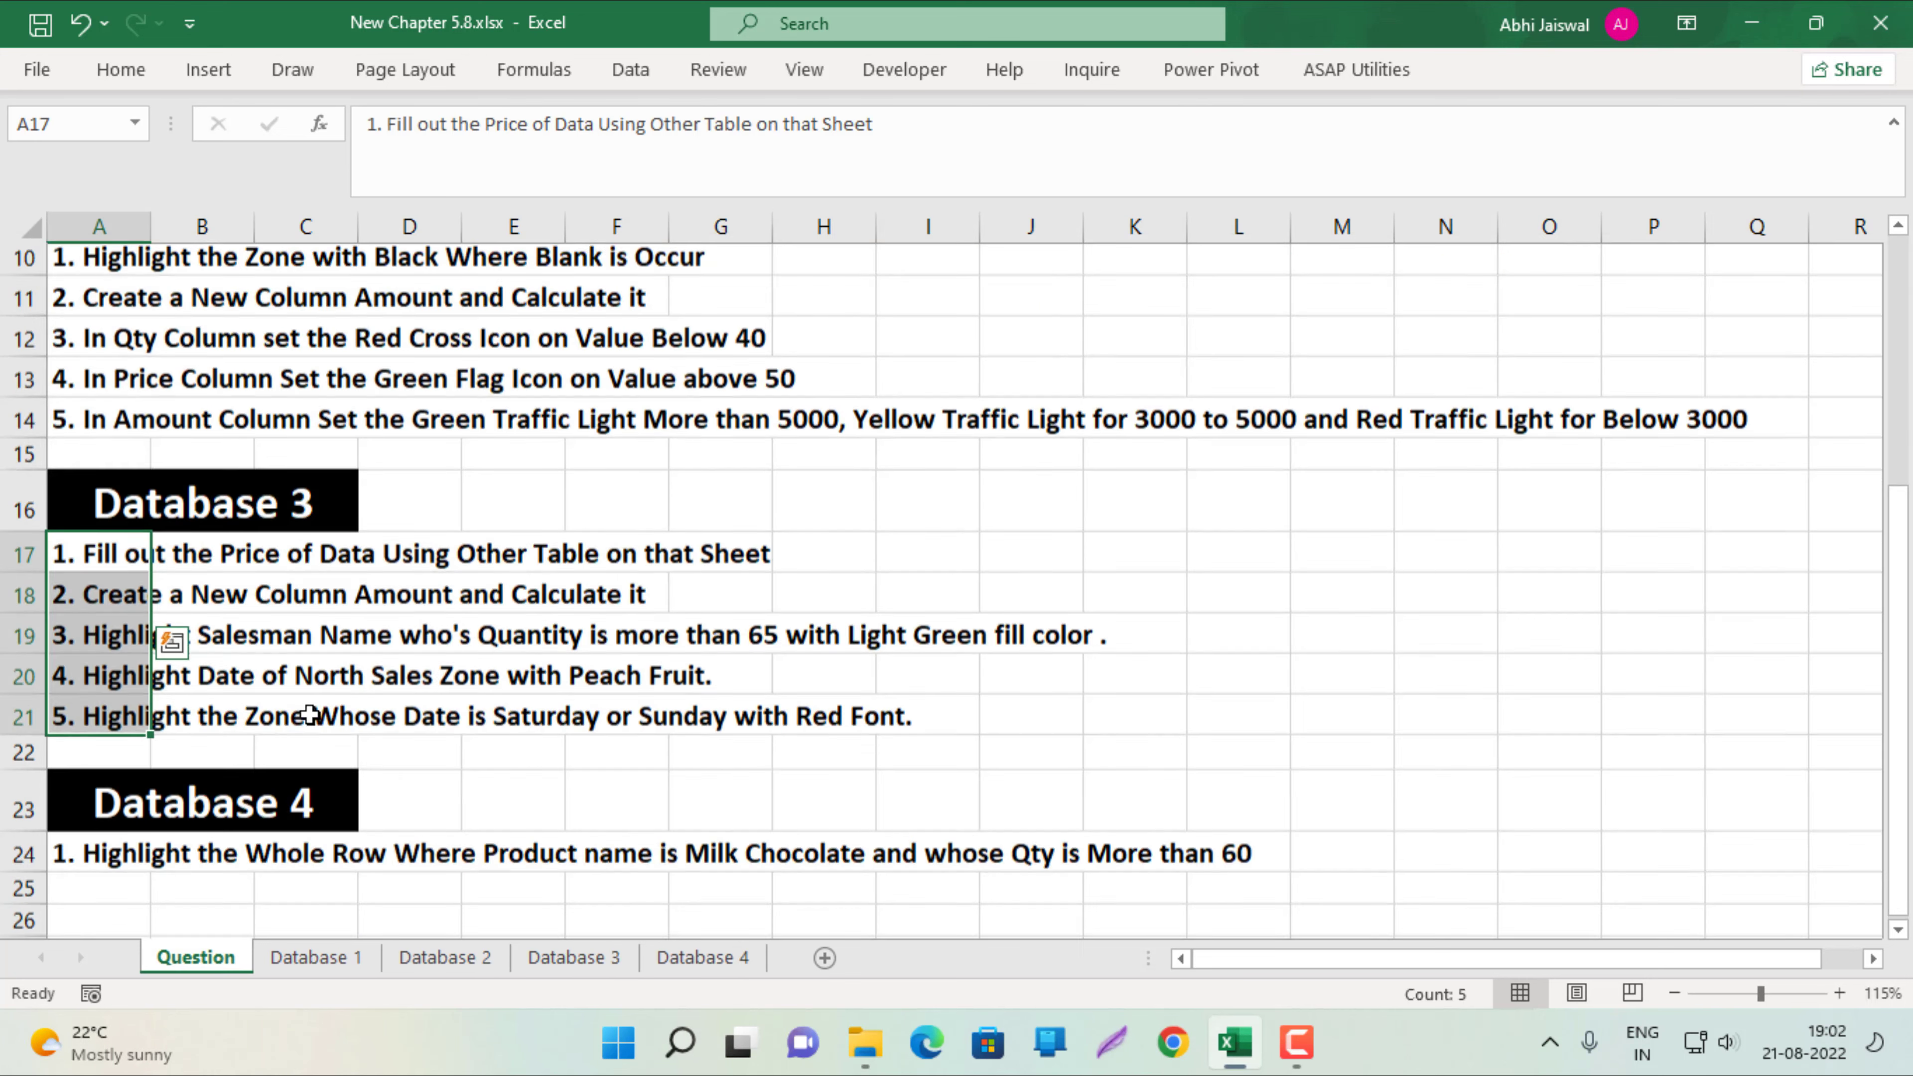
scroll(153, 766, down, 1)
click(82, 754)
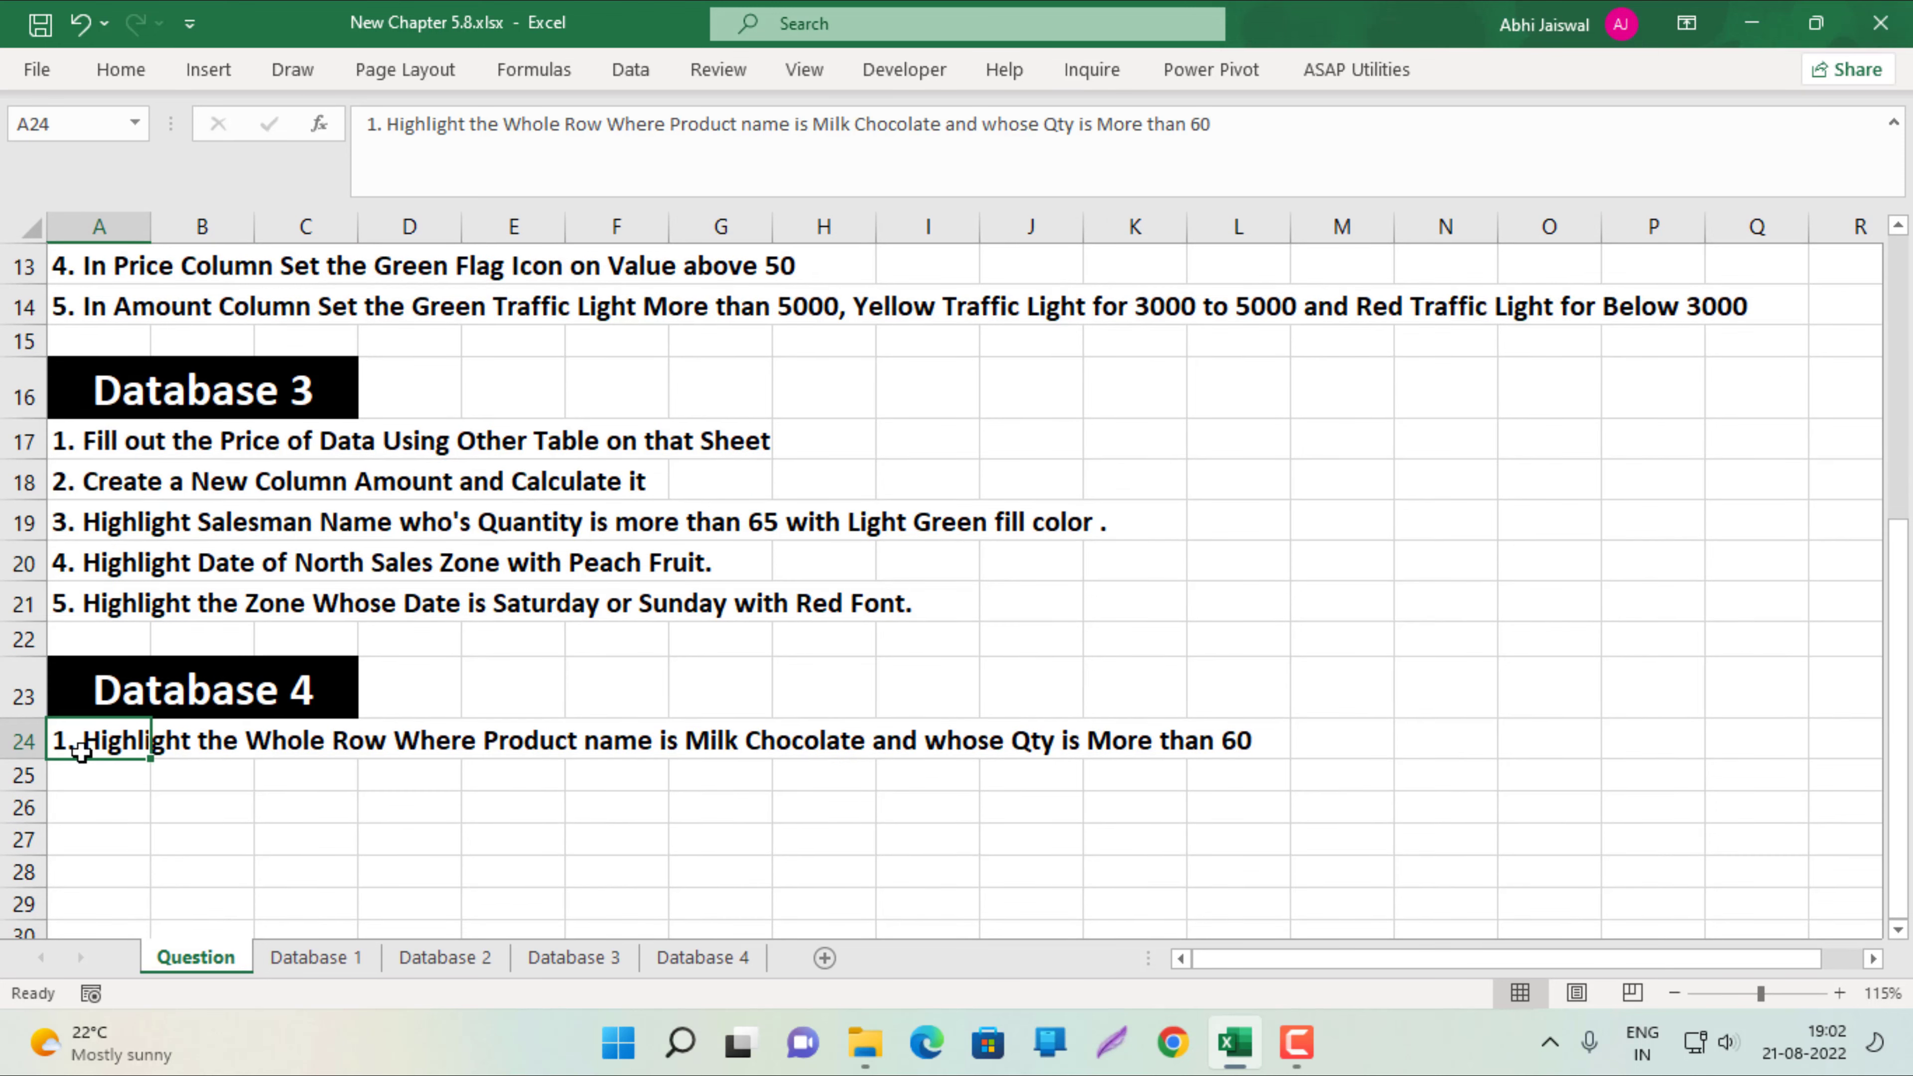
Paste the Database 4 task text into J4 on Database 4, then move it to I13.
click(675, 957)
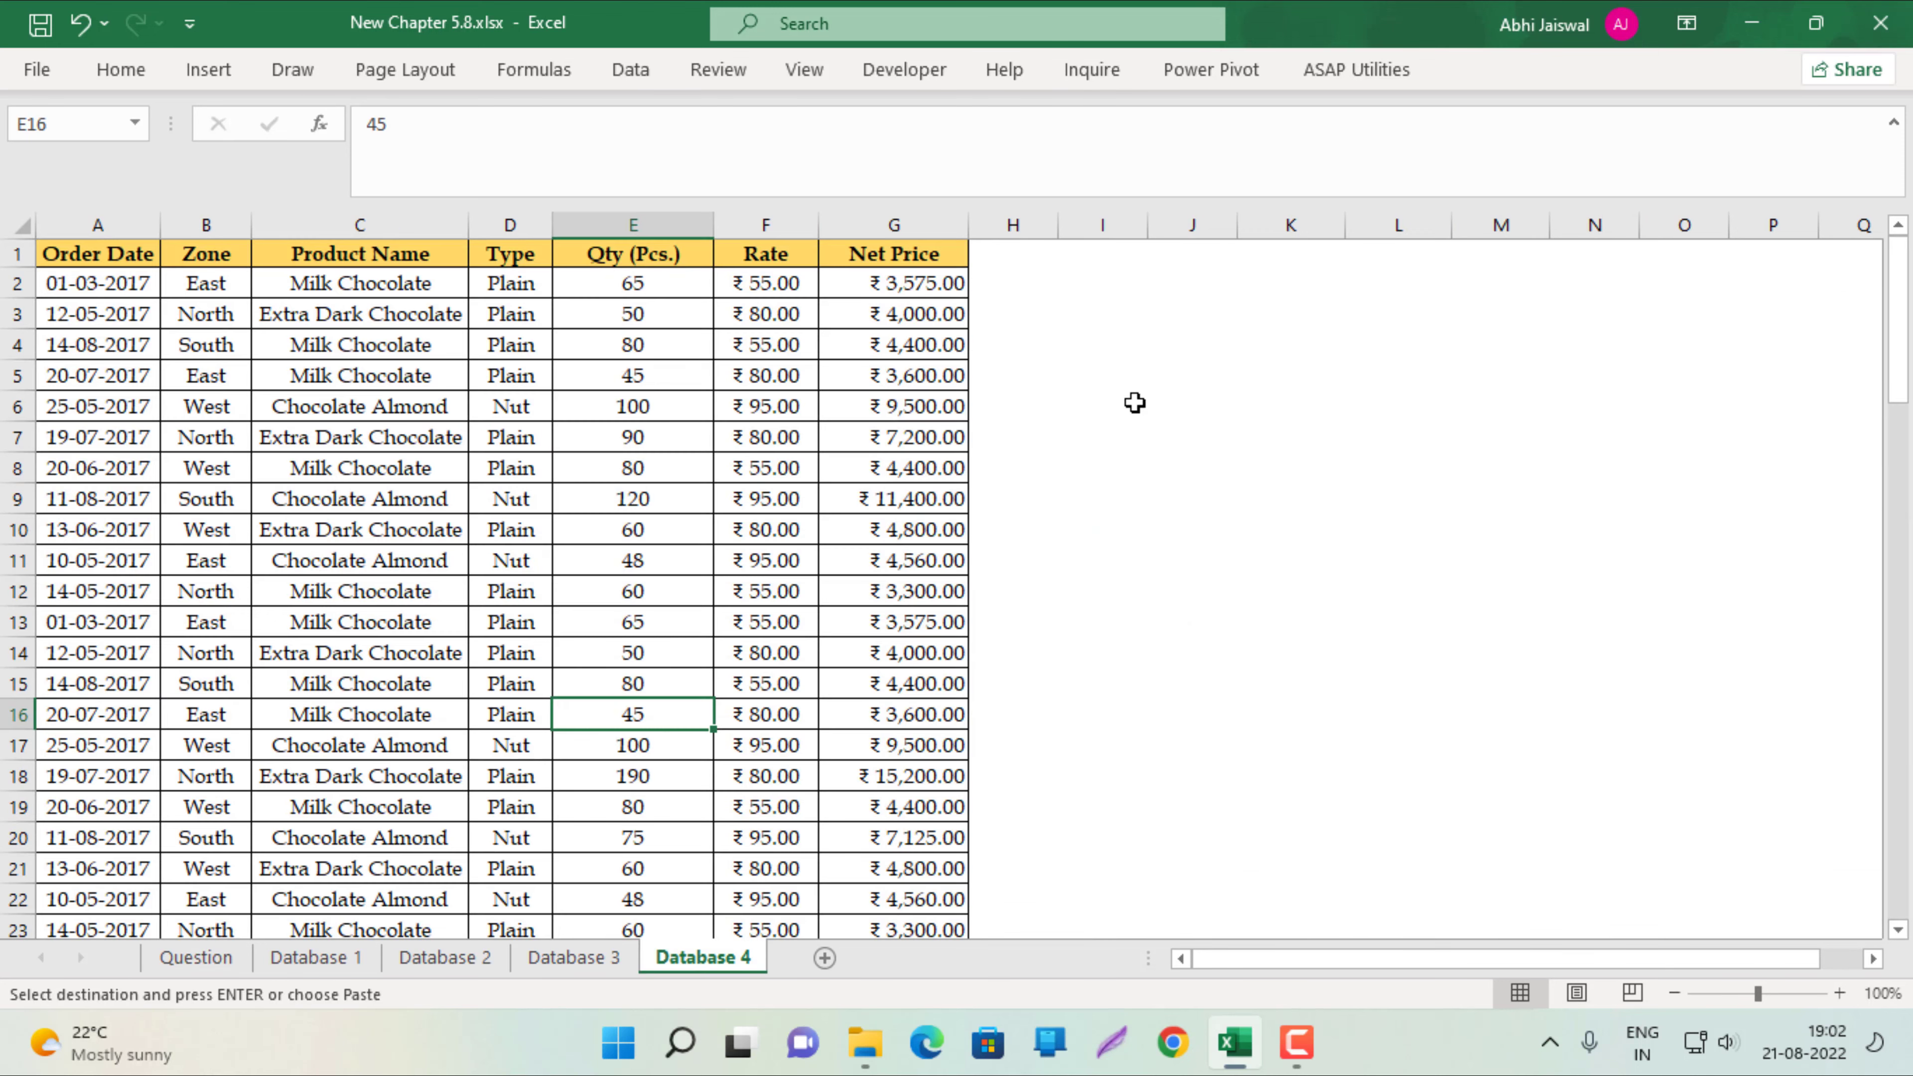
click(1158, 345)
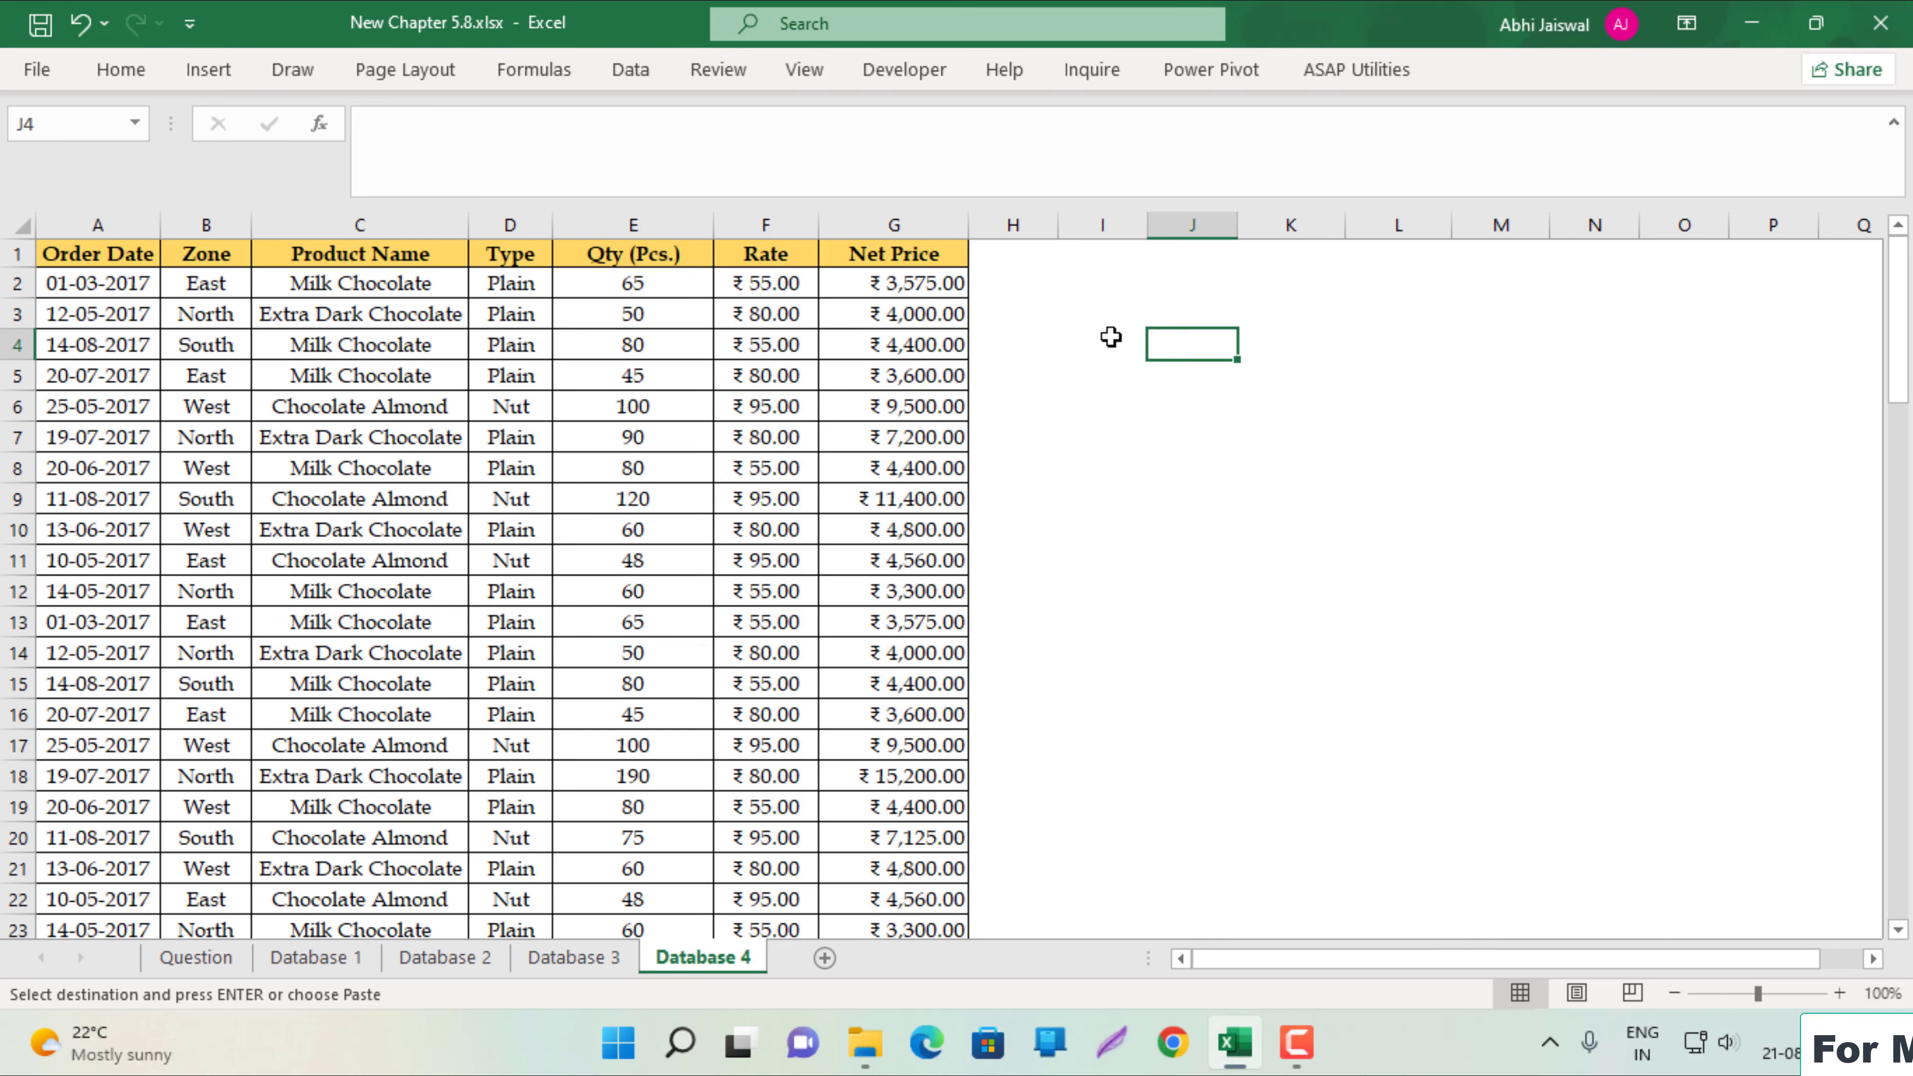
text(1. Highlight the Whole Row Where Product name is Milk Chocolate and whose Qty is More than 60)
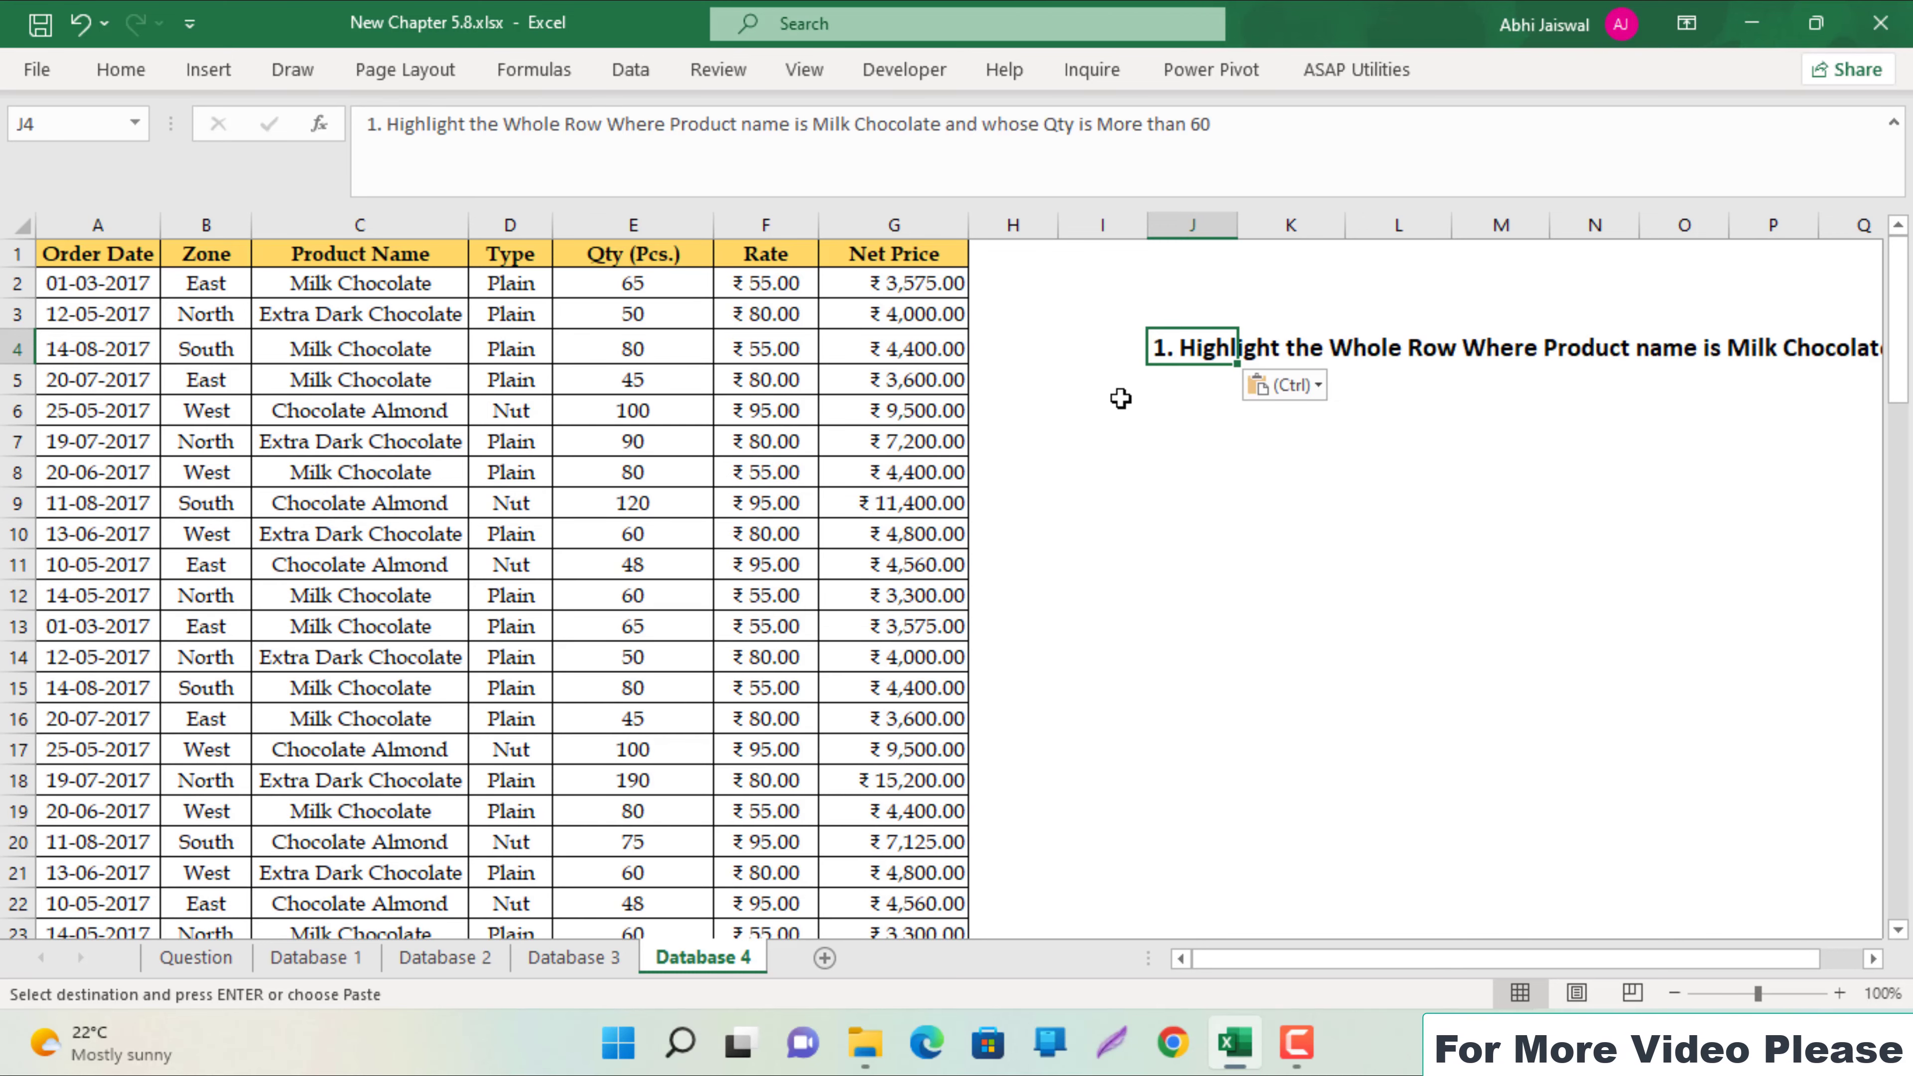
ctrl+scroll(1121, 398, down, 1)
ctrl+scroll(1122, 406, down, 1)
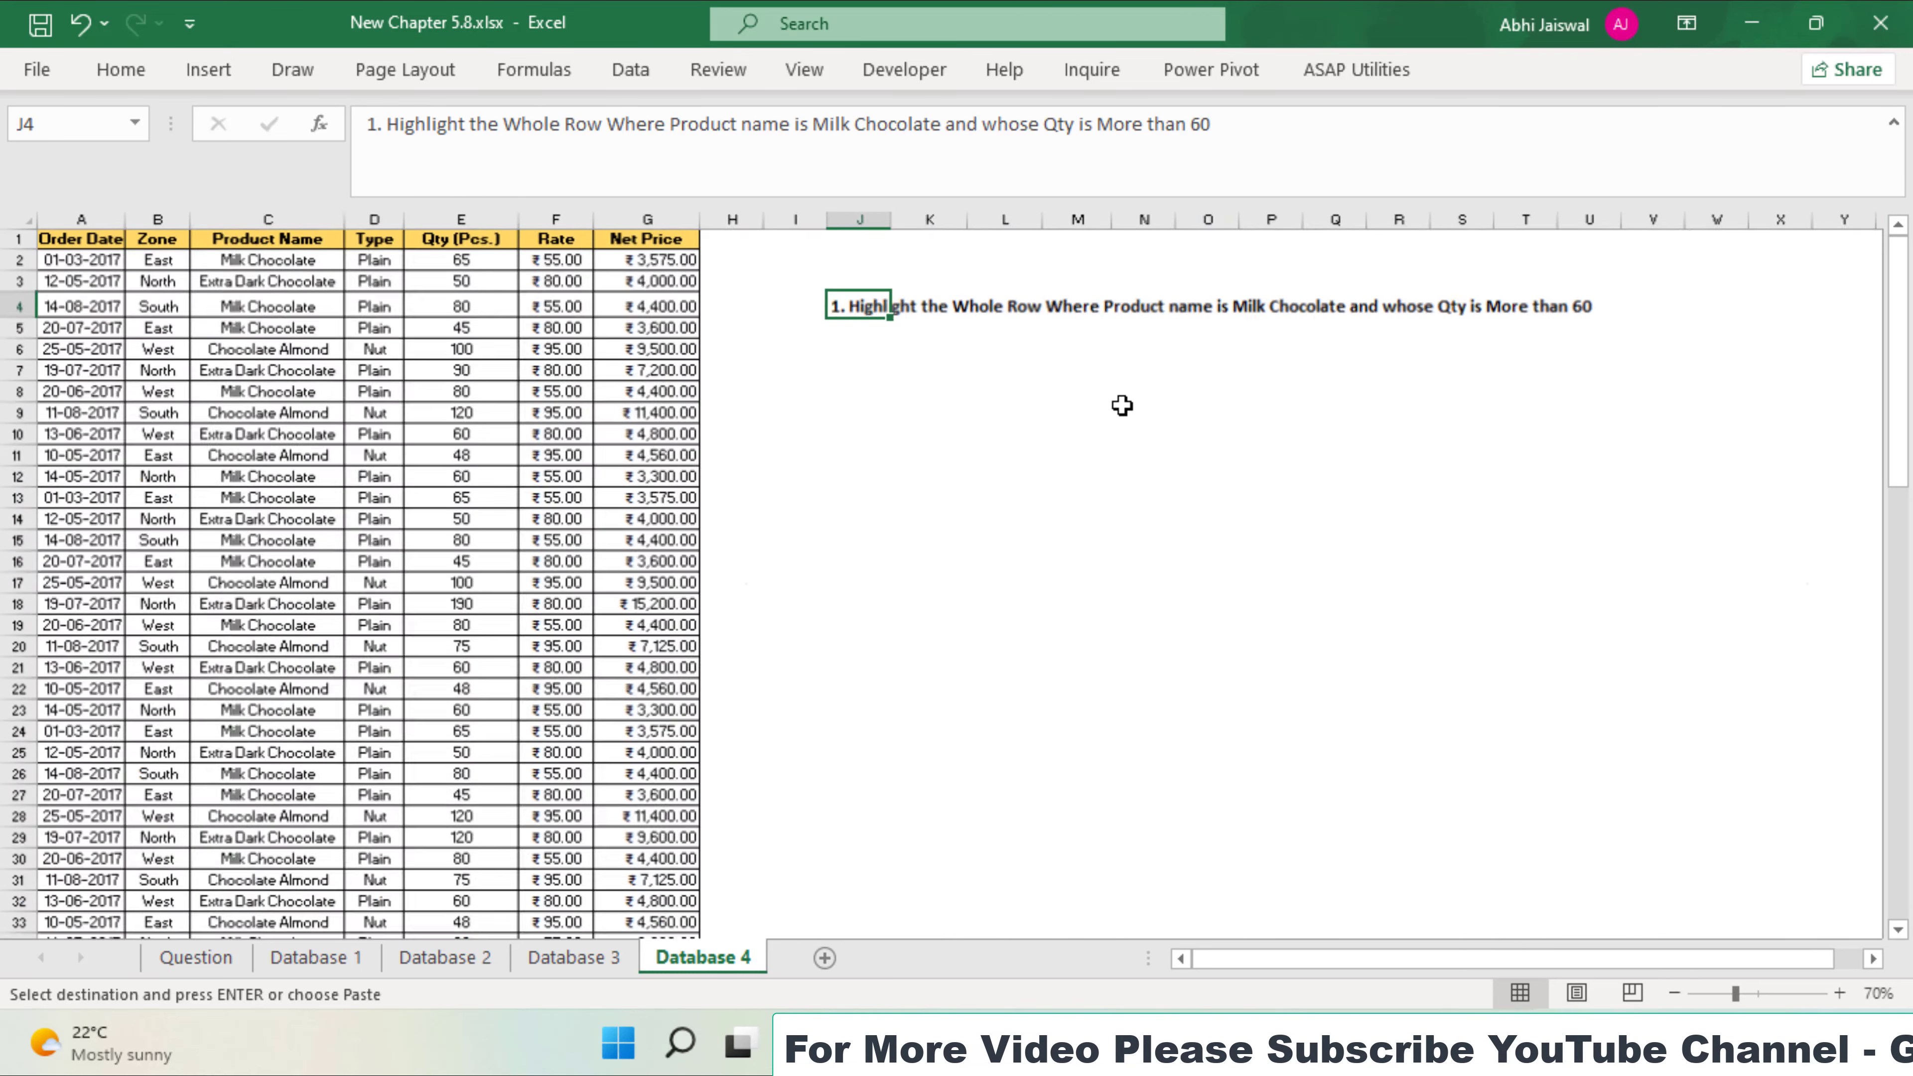
ctrl+scroll(1124, 407, up, 1)
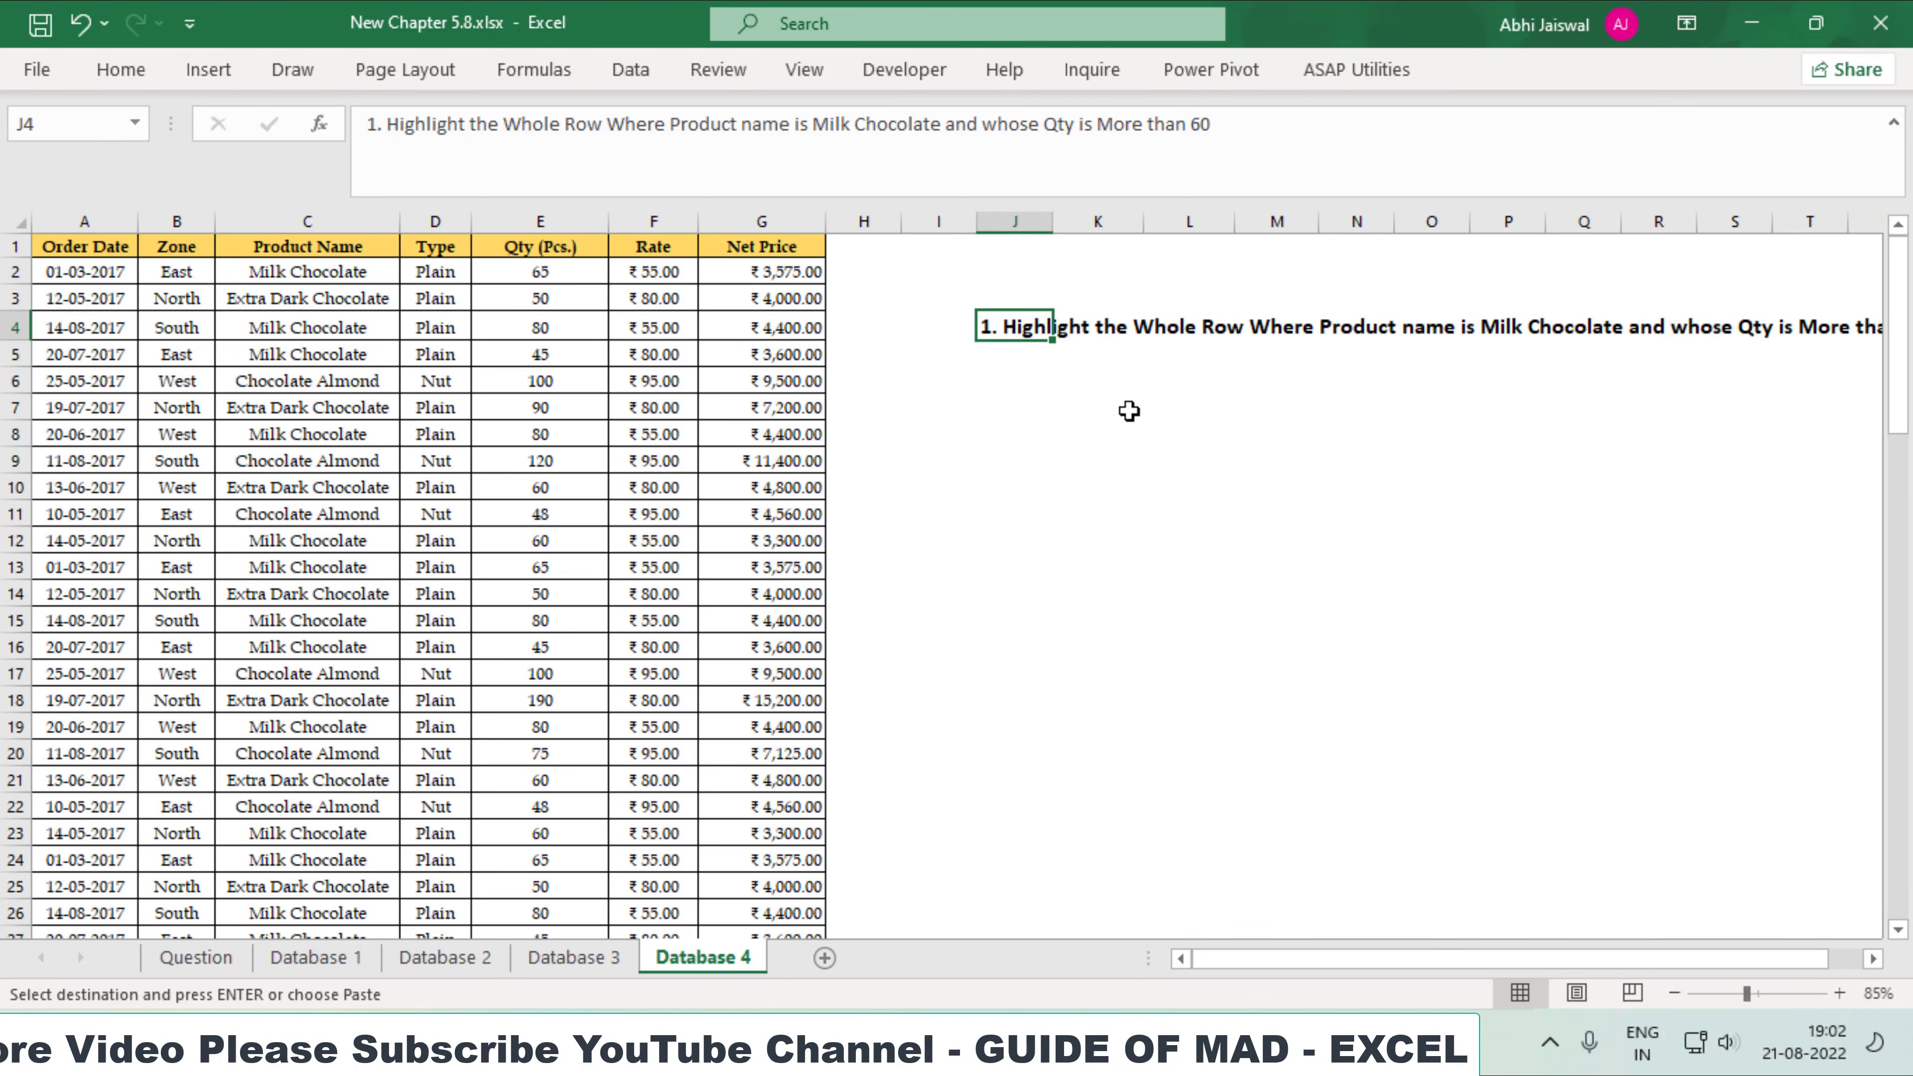
mouse_move(976, 334)
mouse_down()
mouse_move(895, 461)
mouse_move(909, 565)
mouse_up()
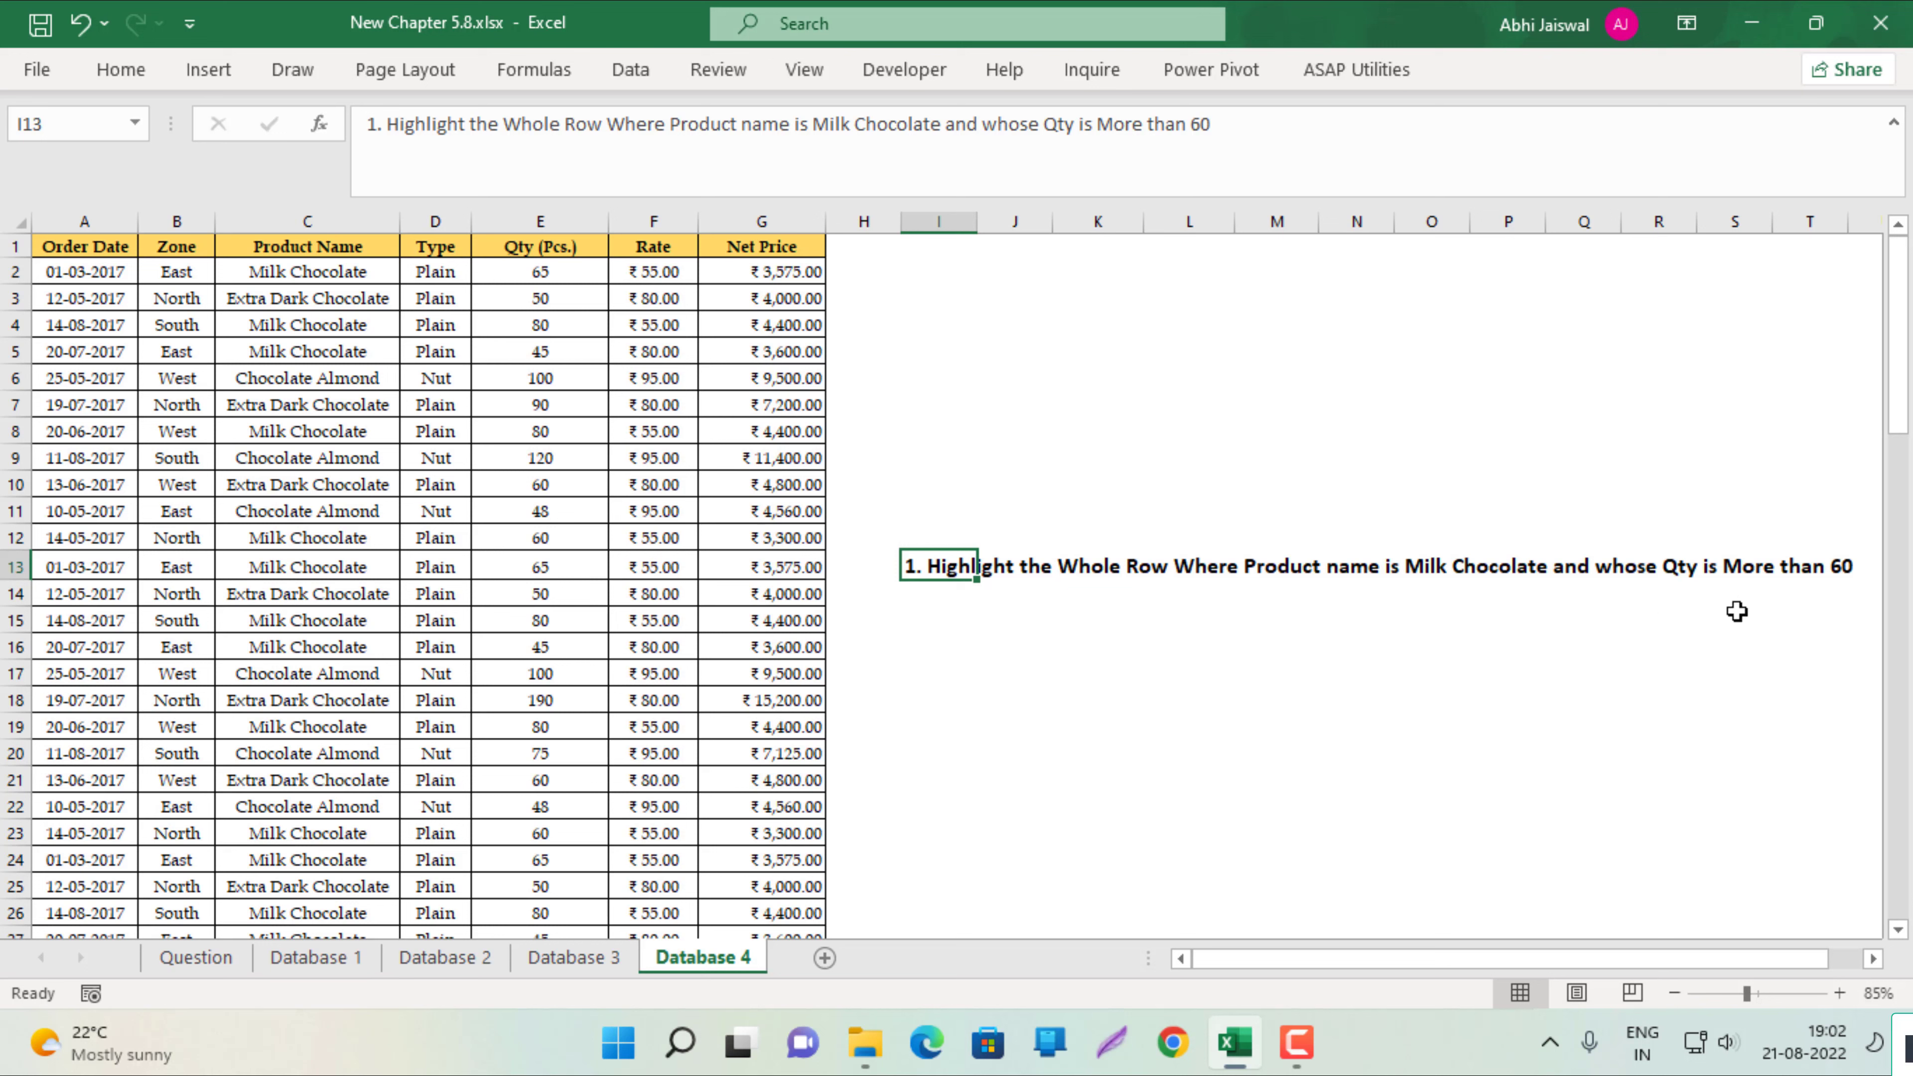
Enter =AND(C2="milk chocolate",E2>60) in H2 and fill it down column H.
click(855, 276)
text(=)
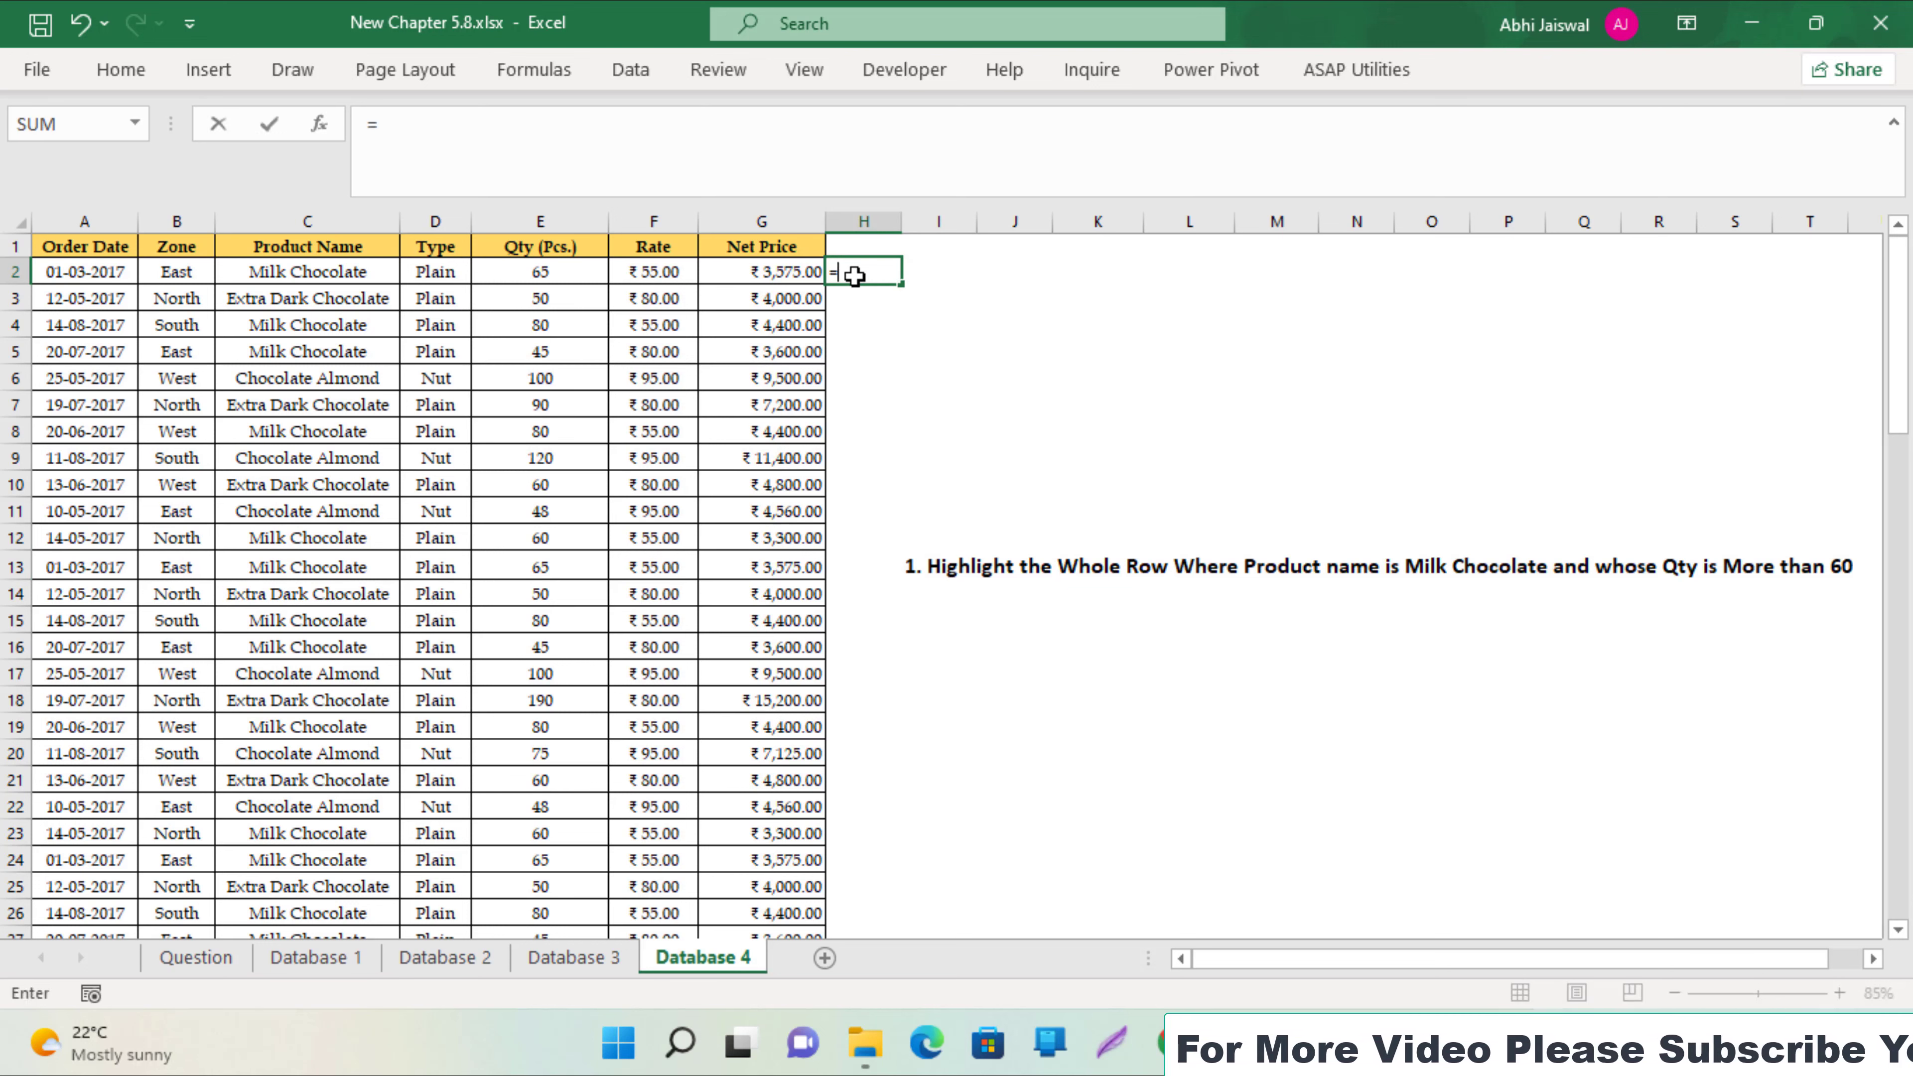
text(and)
key(Tab)
key(Left)
key(Left)
key(Left)
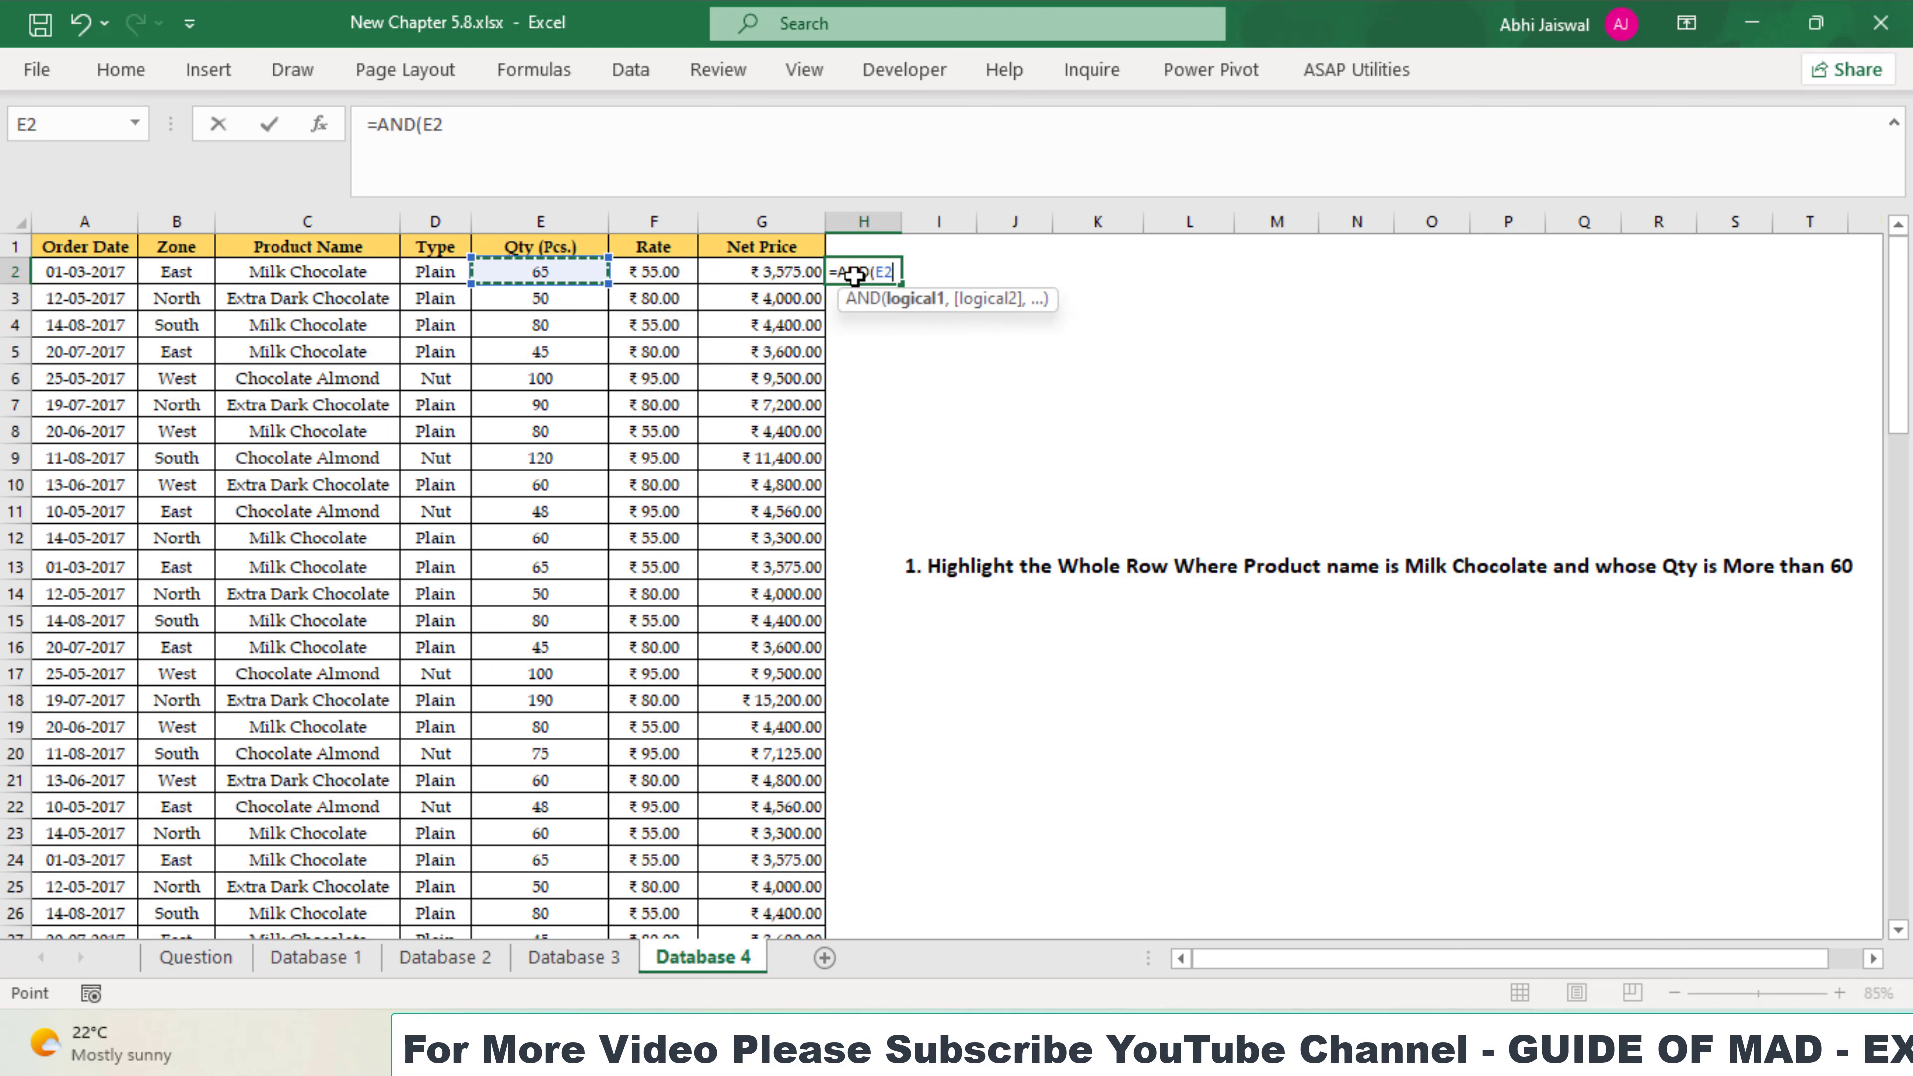
key(Left)
key(Left)
text(=)
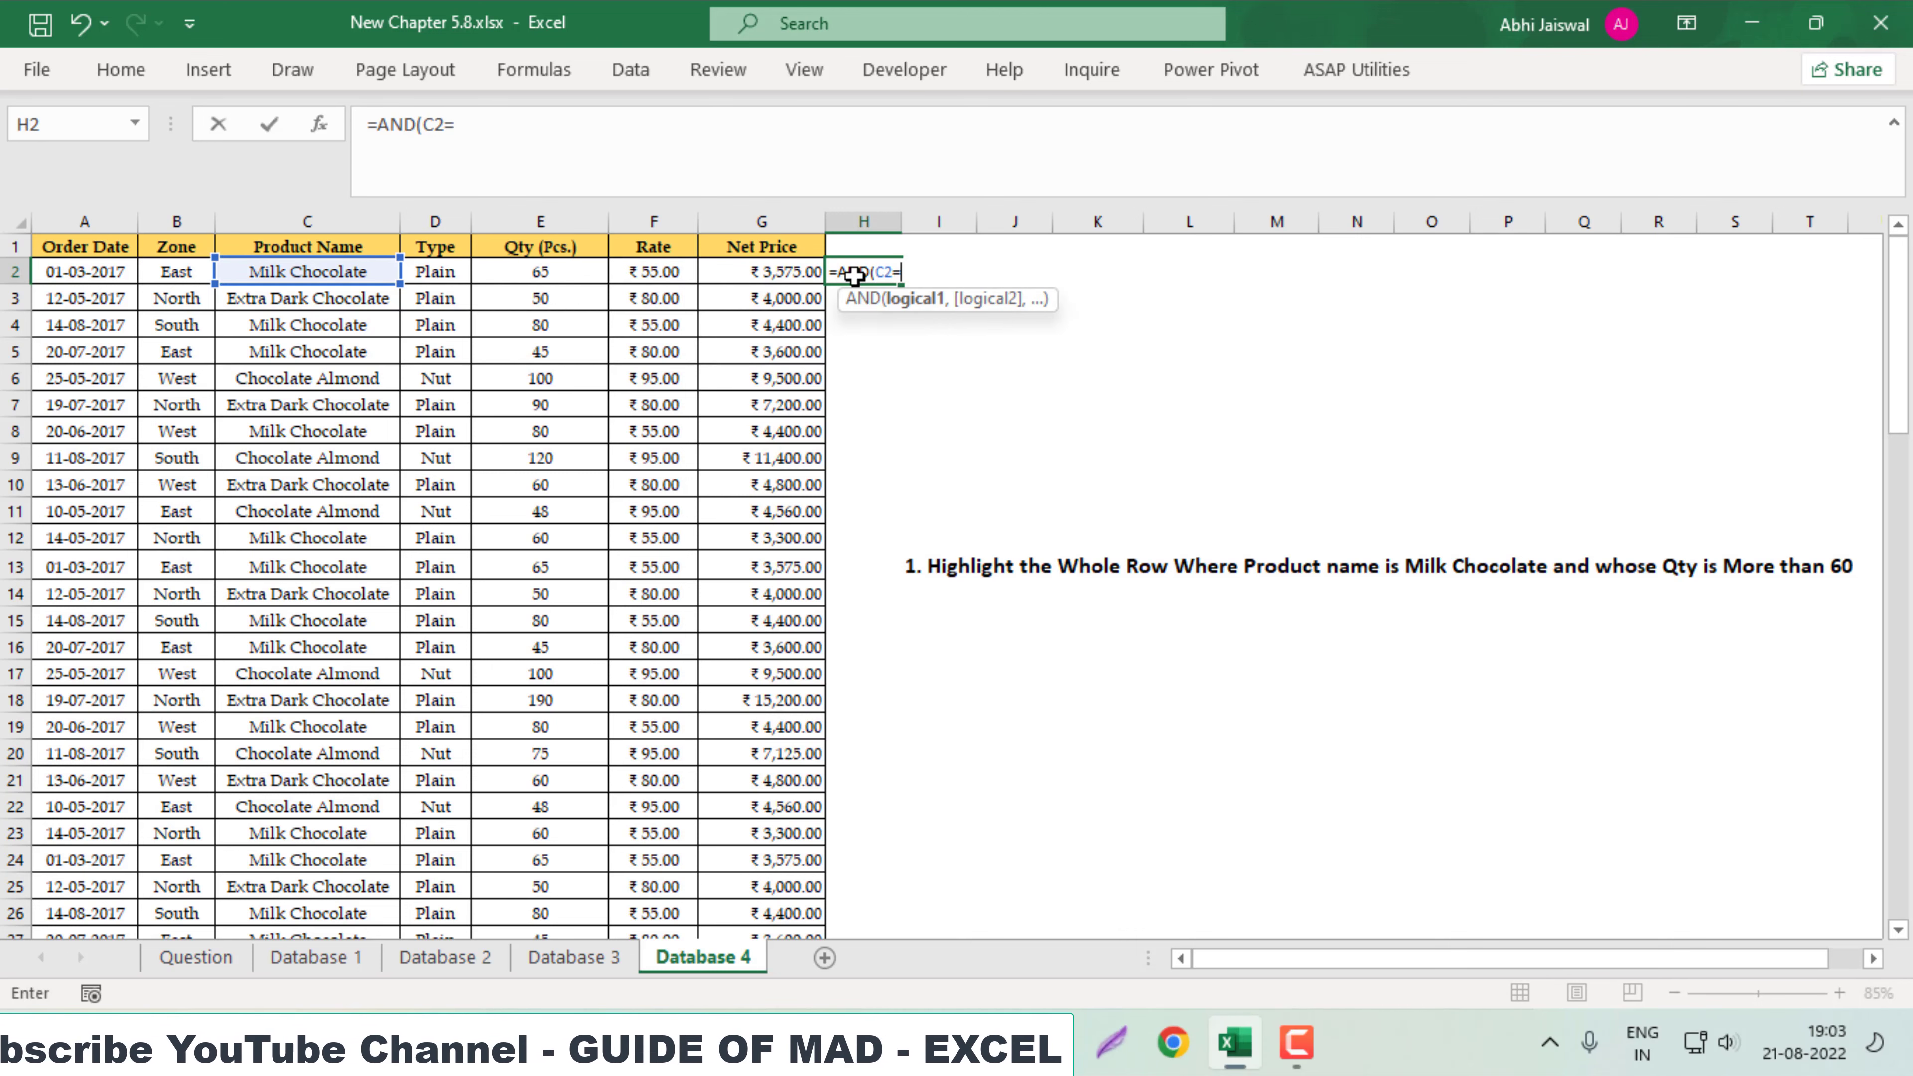
text("milk)
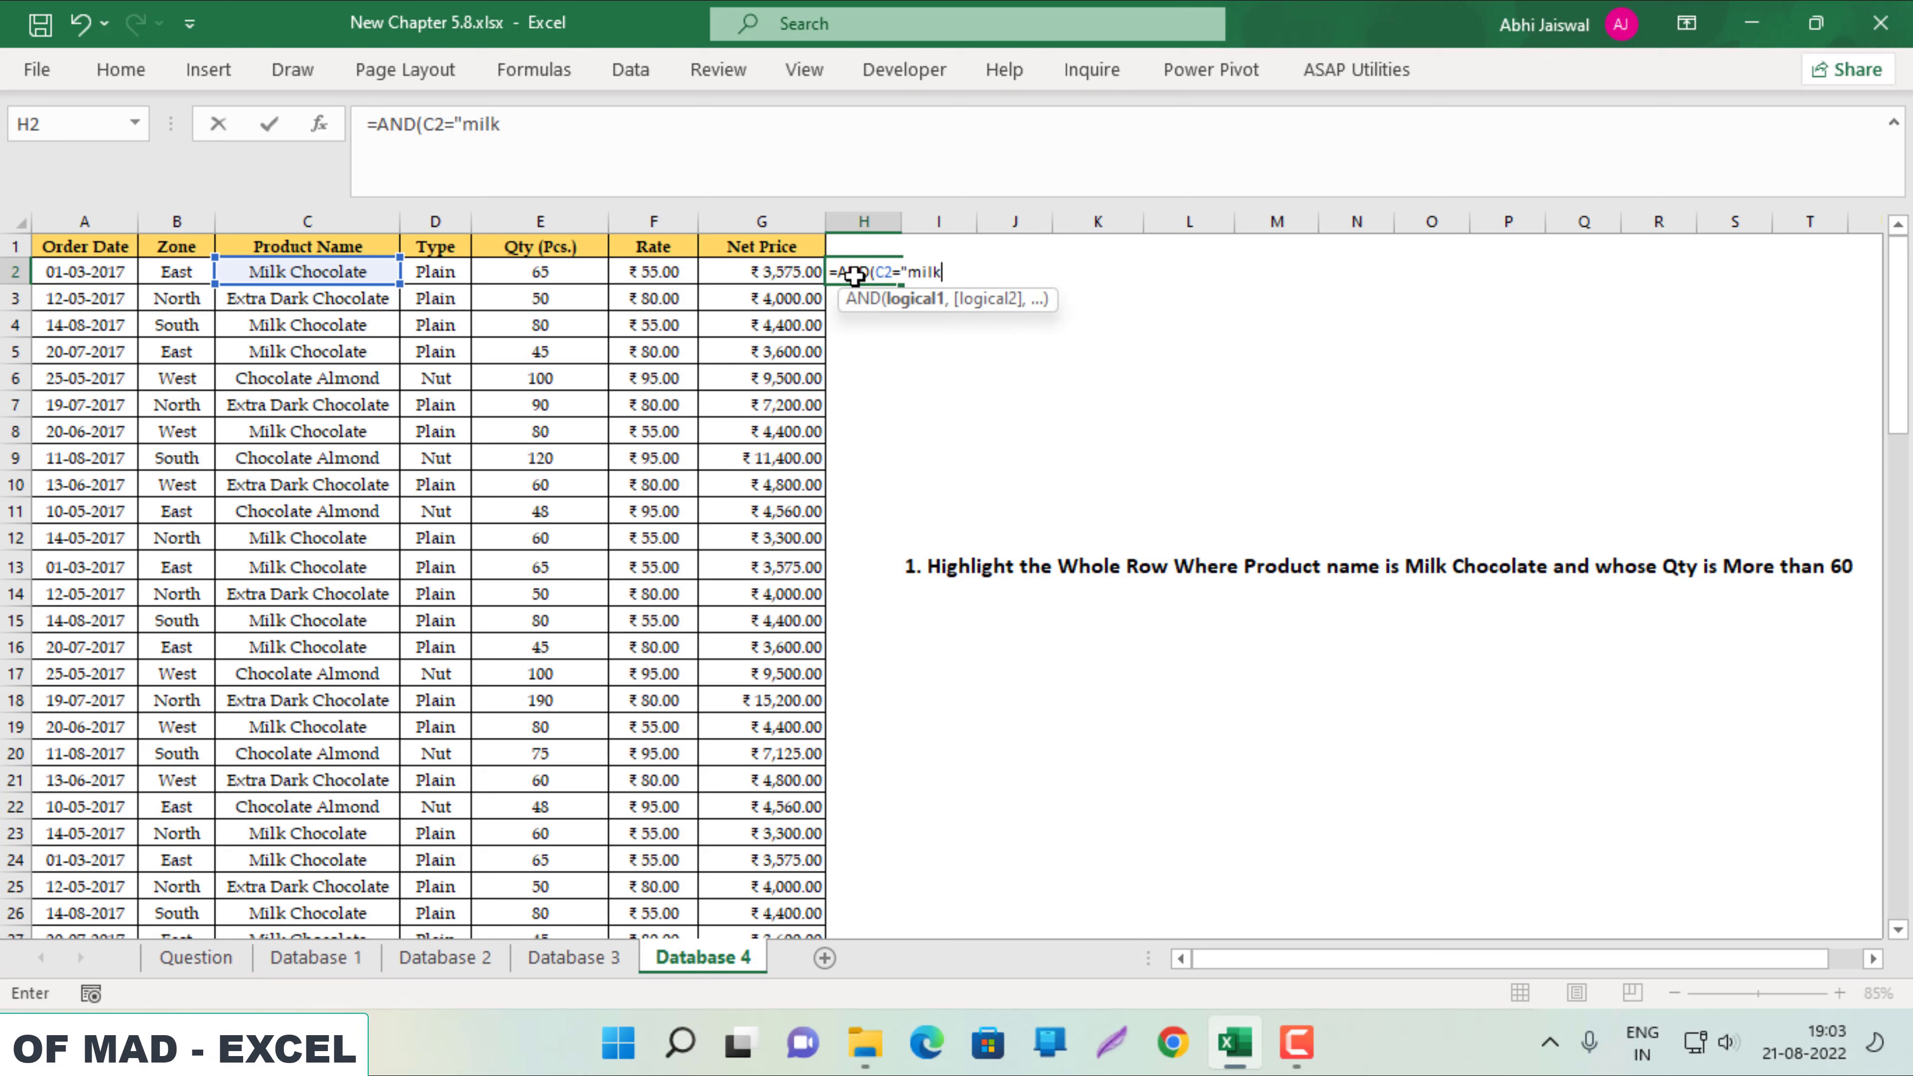
text( chocol)
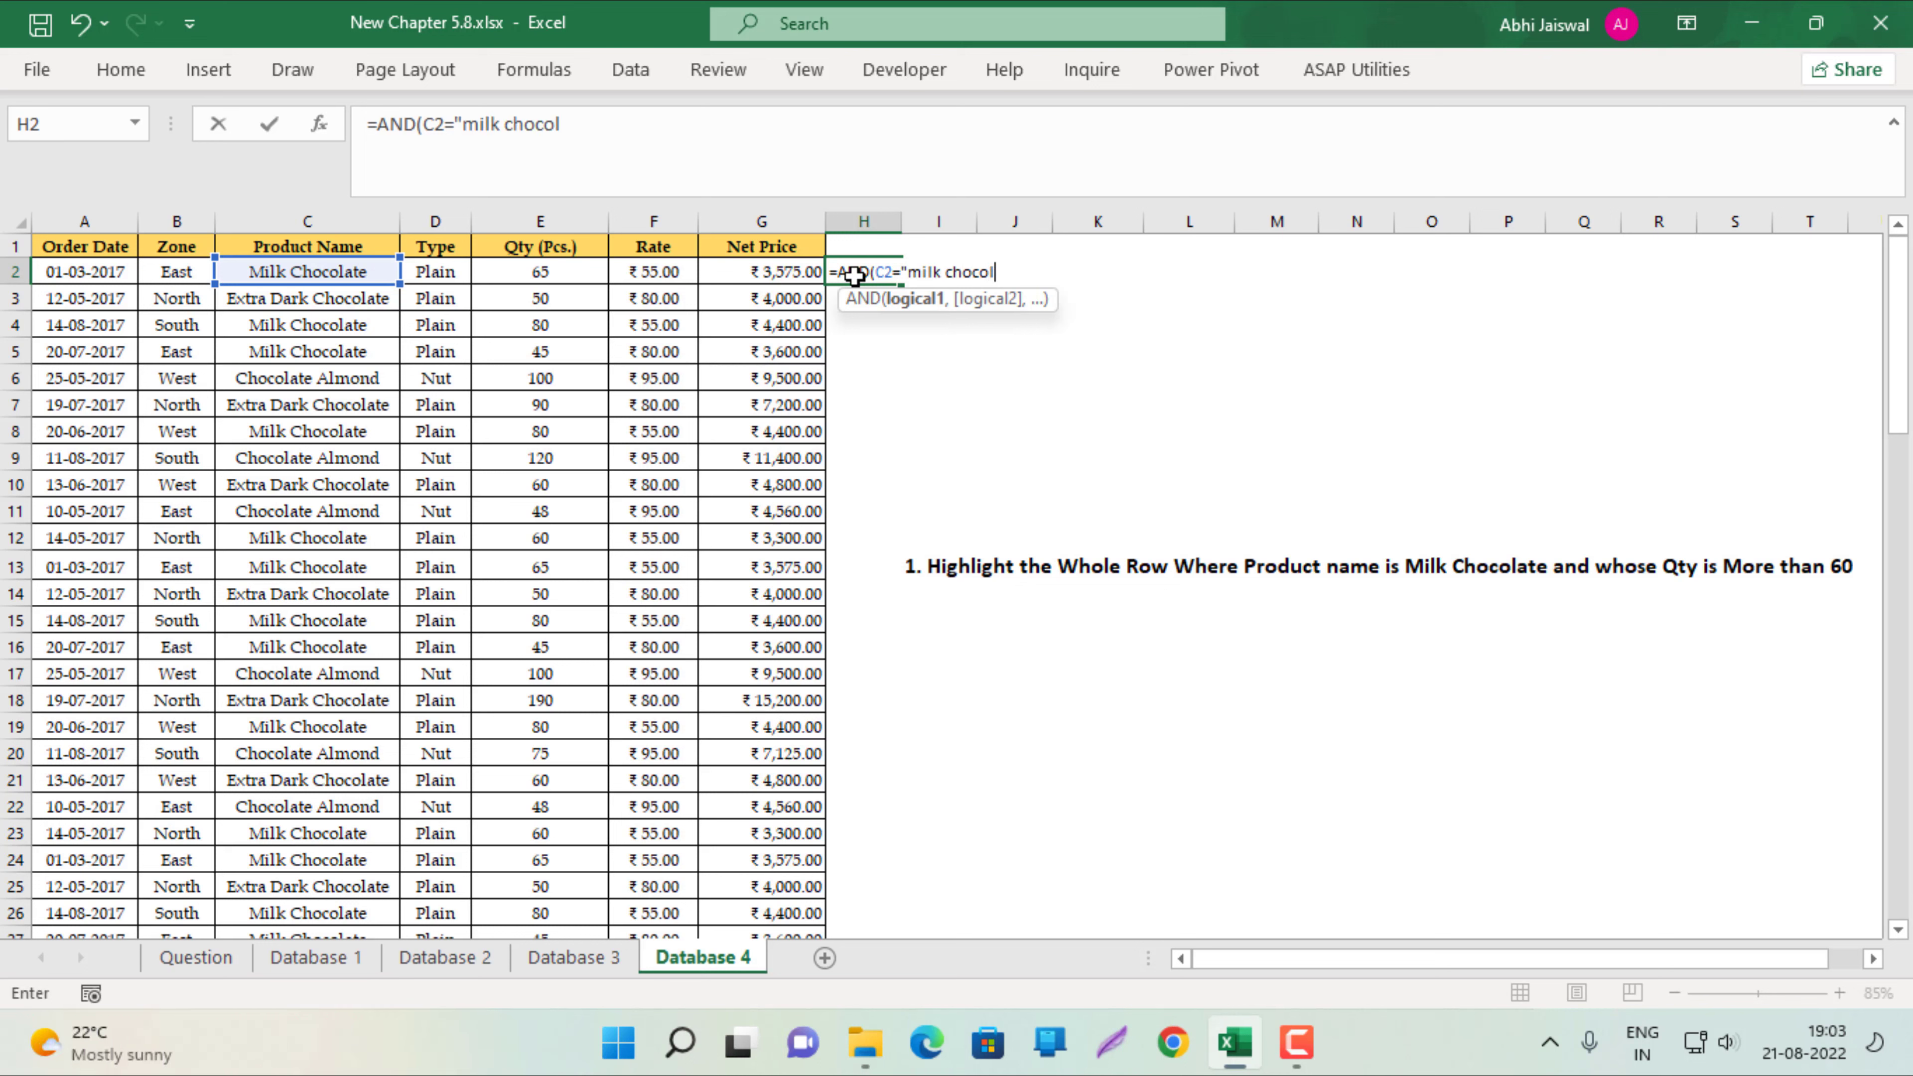
text(ate",)
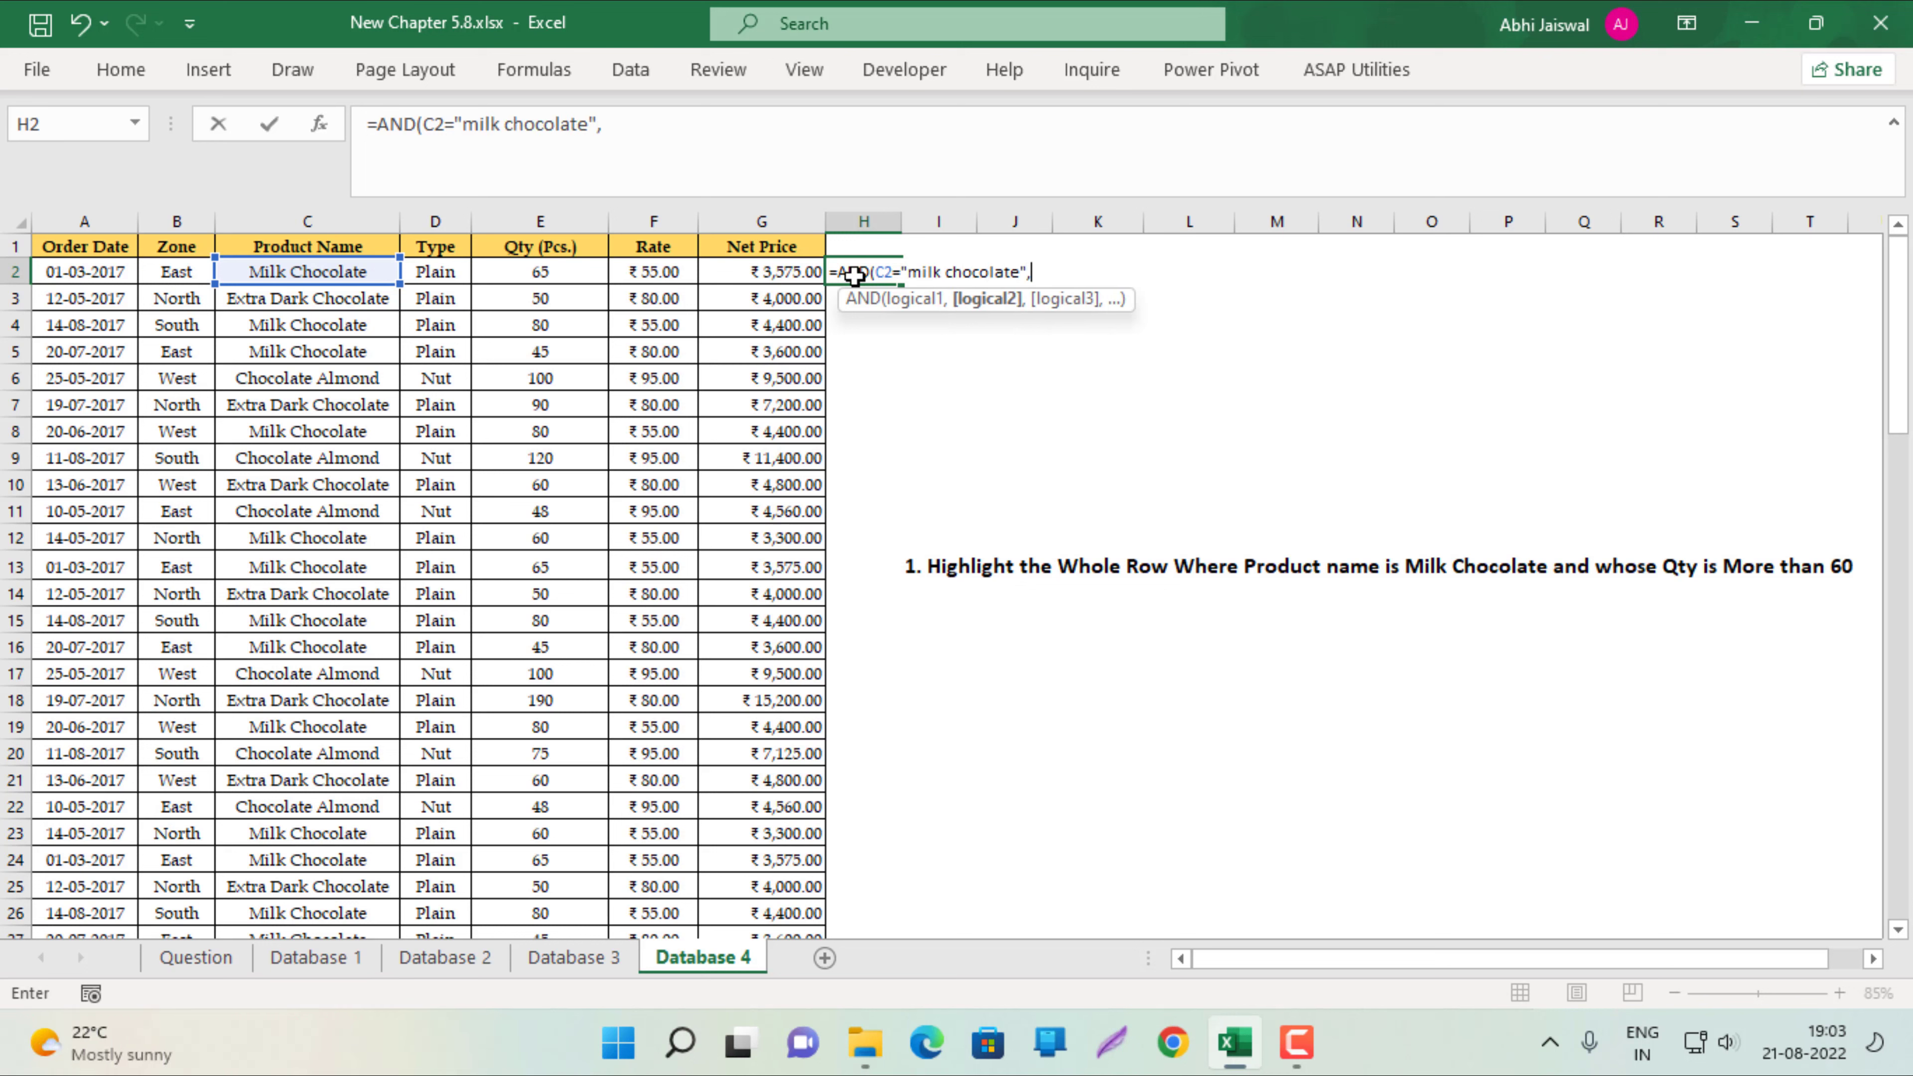
key(Left)
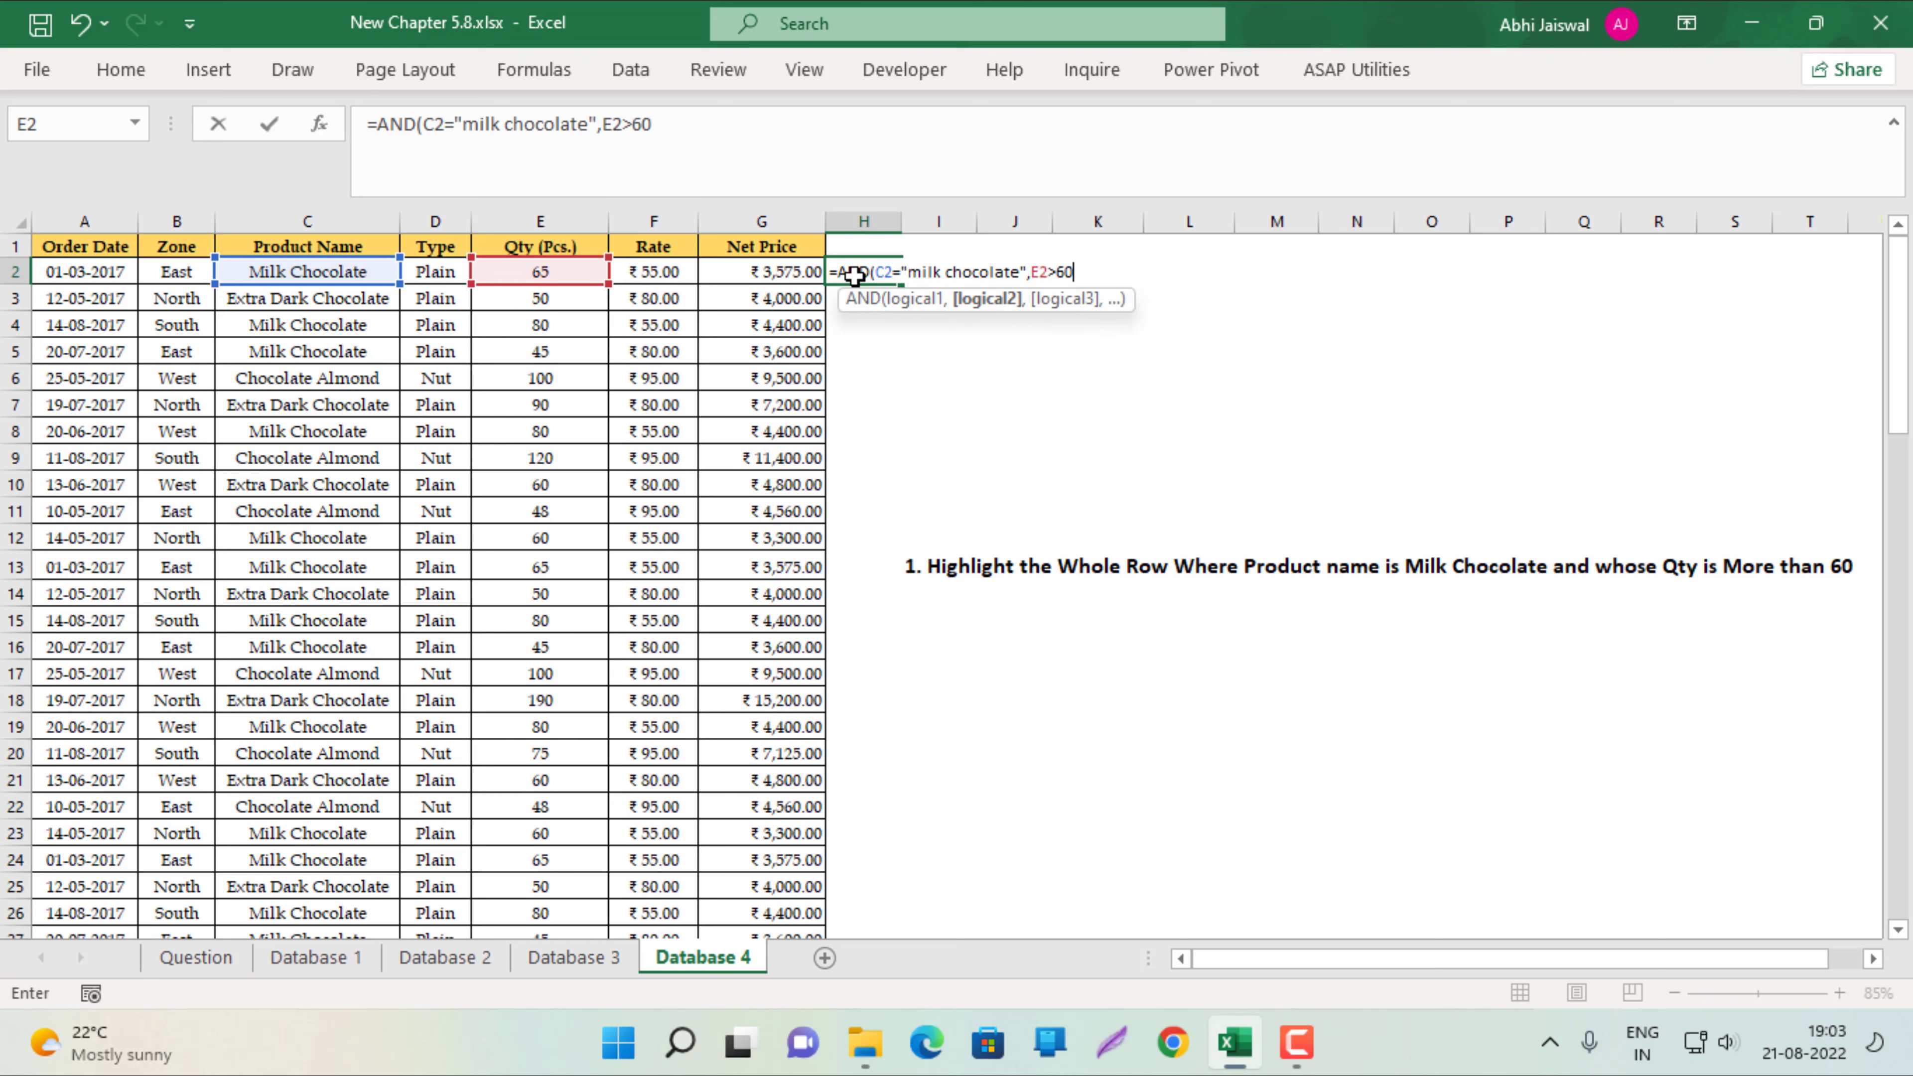
text())
key(ctrl+Return)
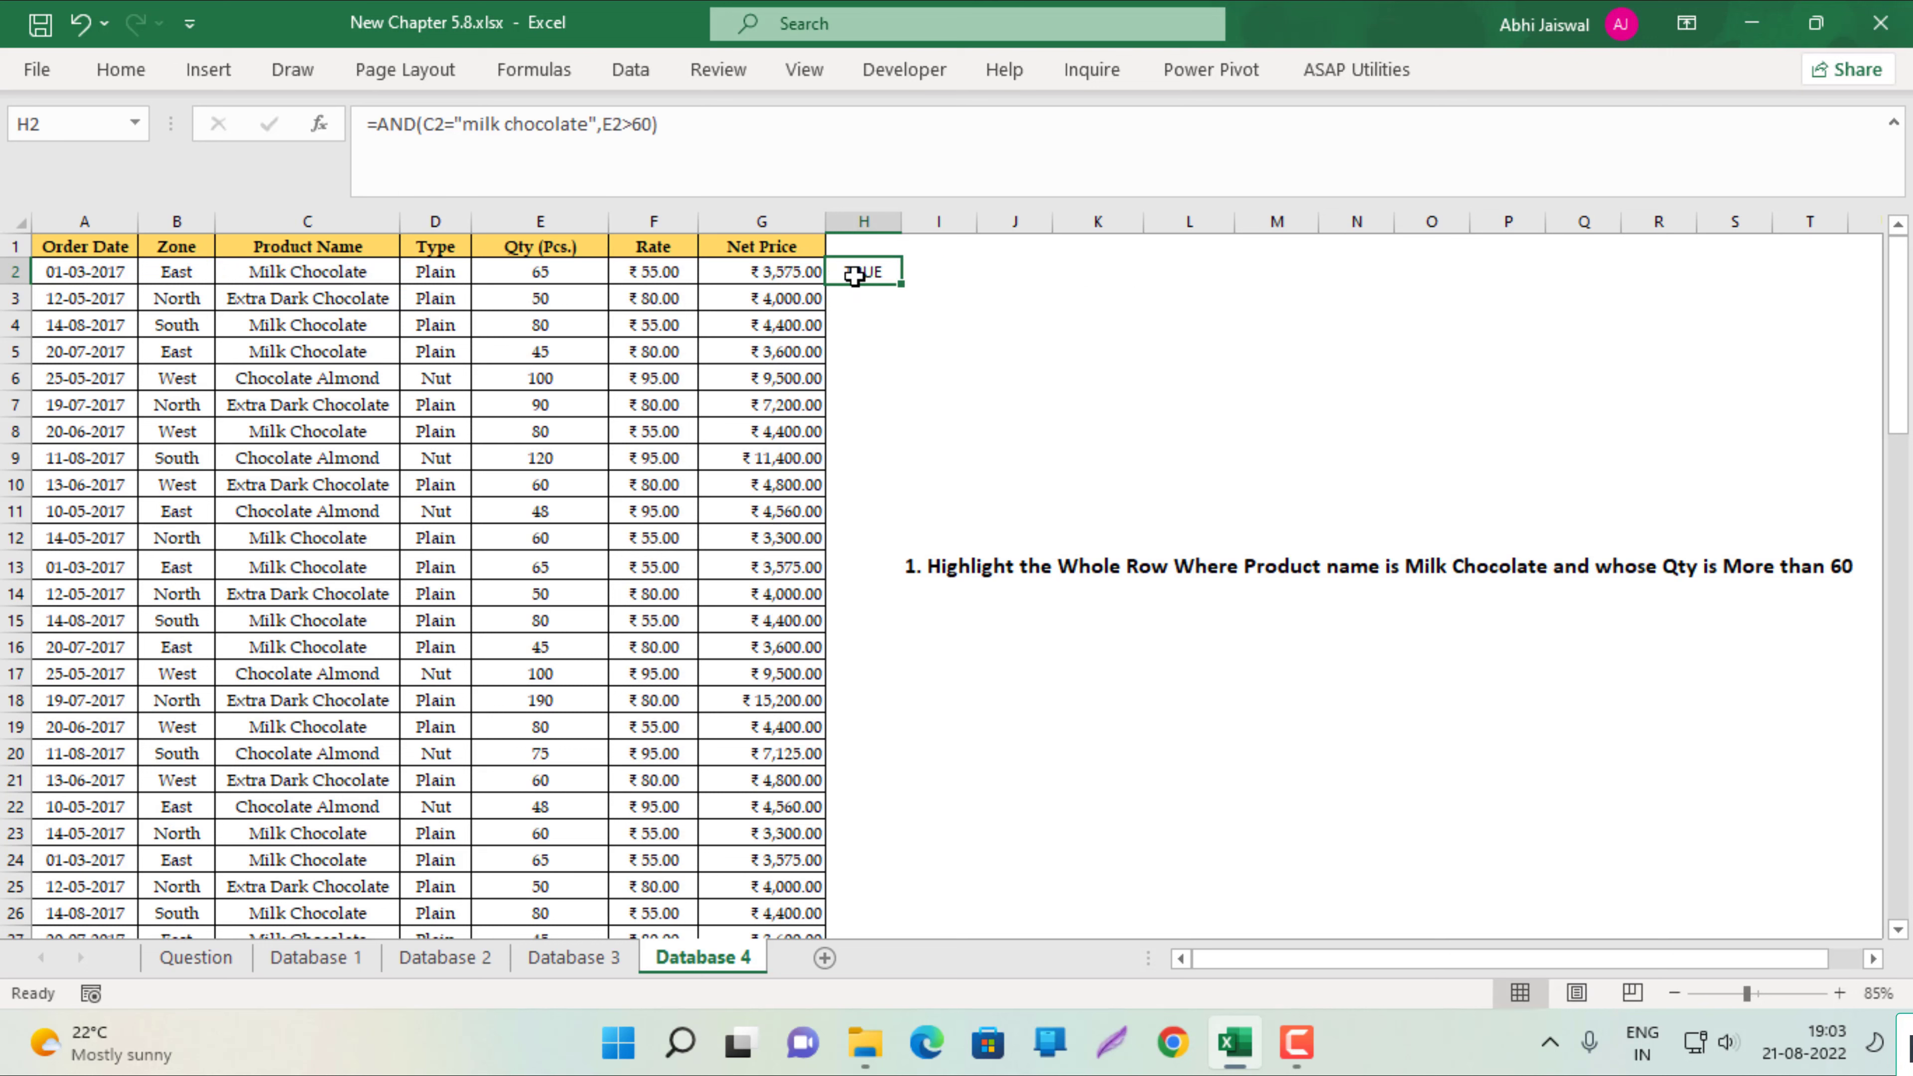
double_click(899, 282)
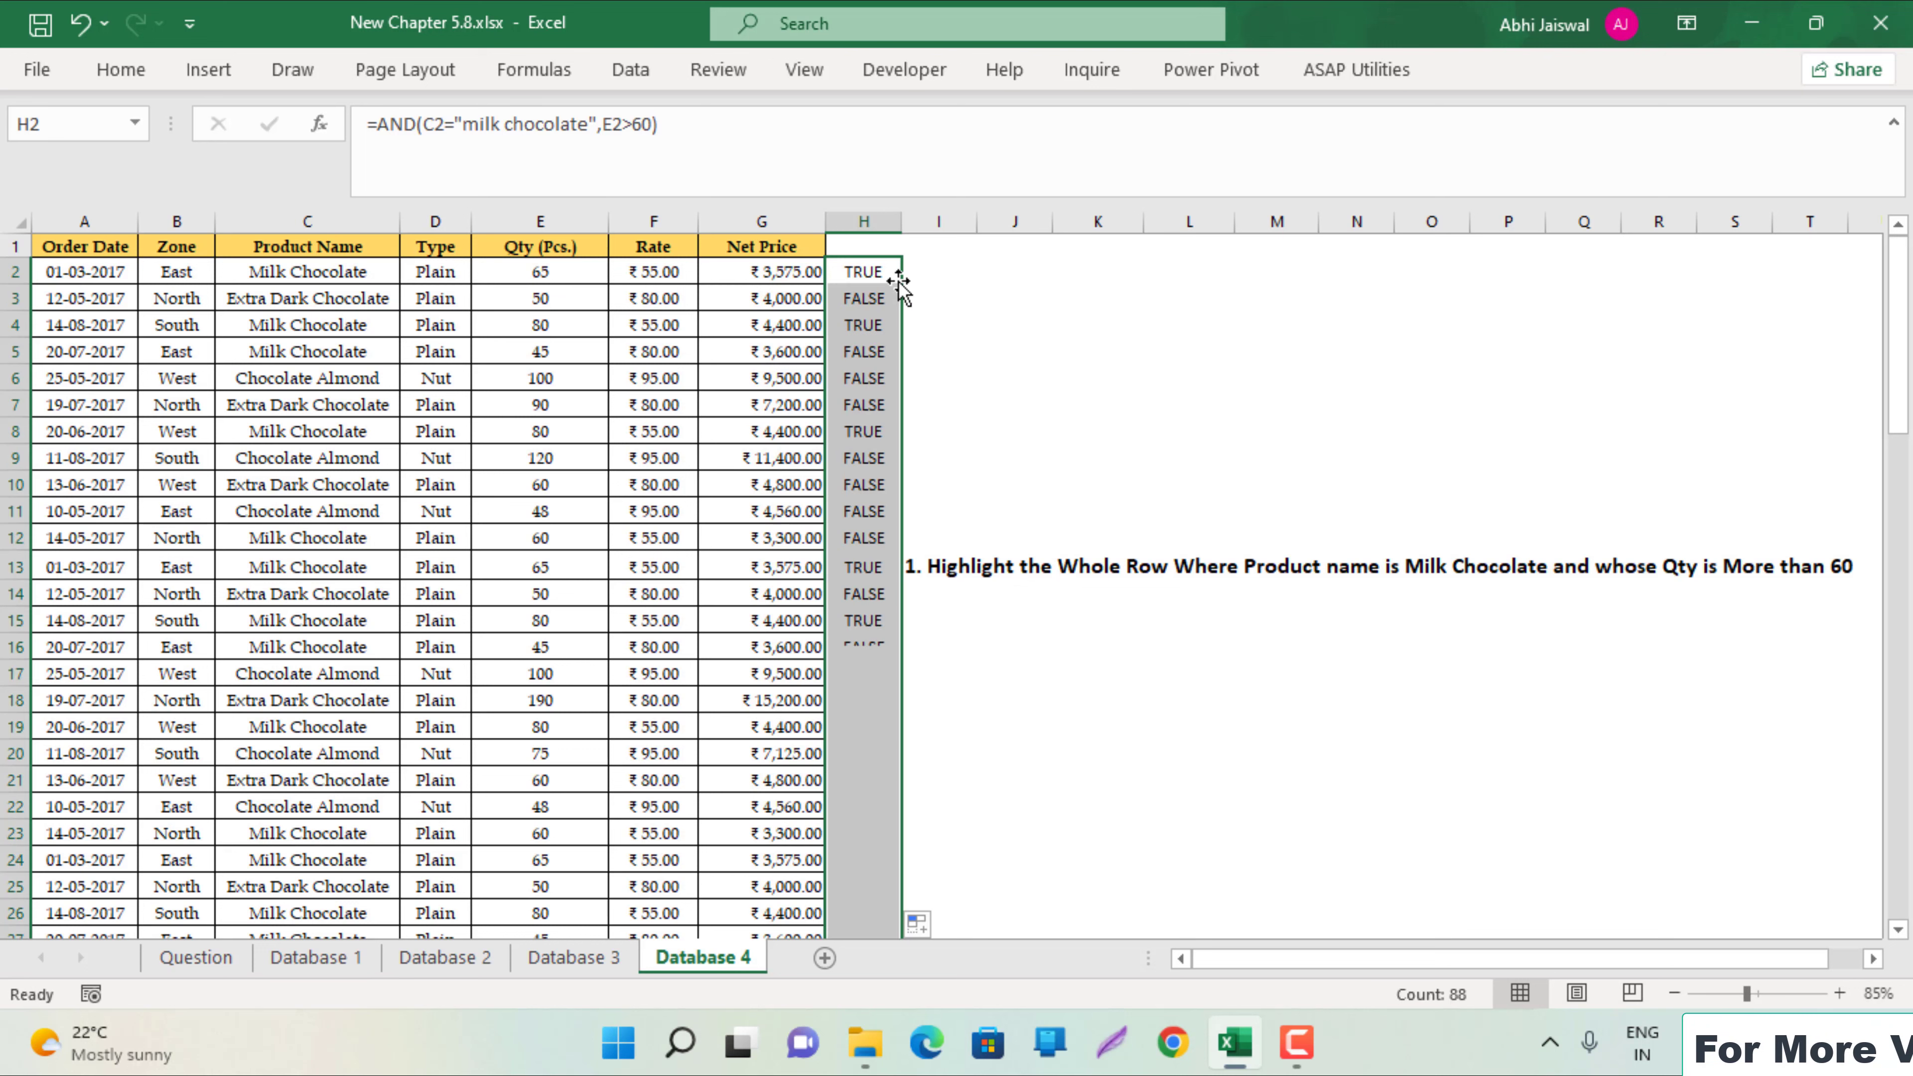
Lock the references to $C2 and $E2, refill column H, and copy the formula text.
double_click(870, 278)
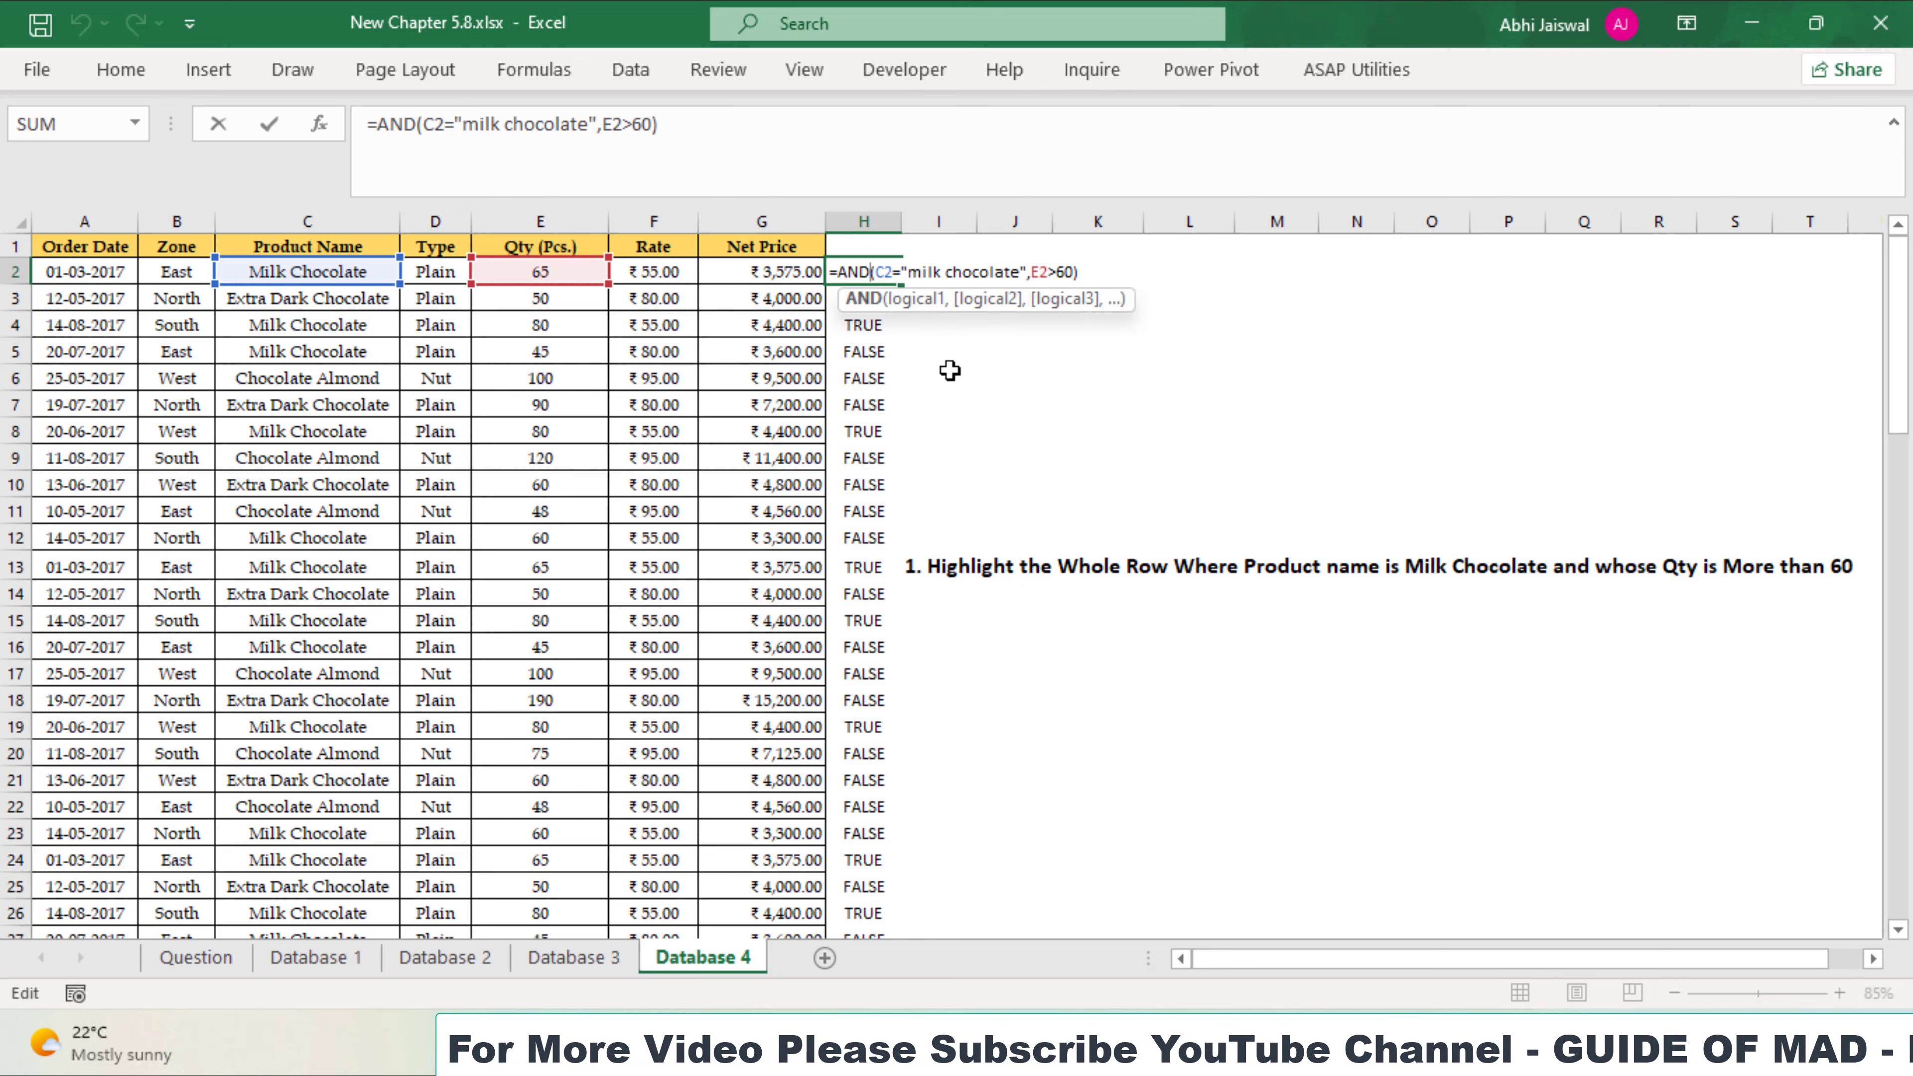
click(889, 273)
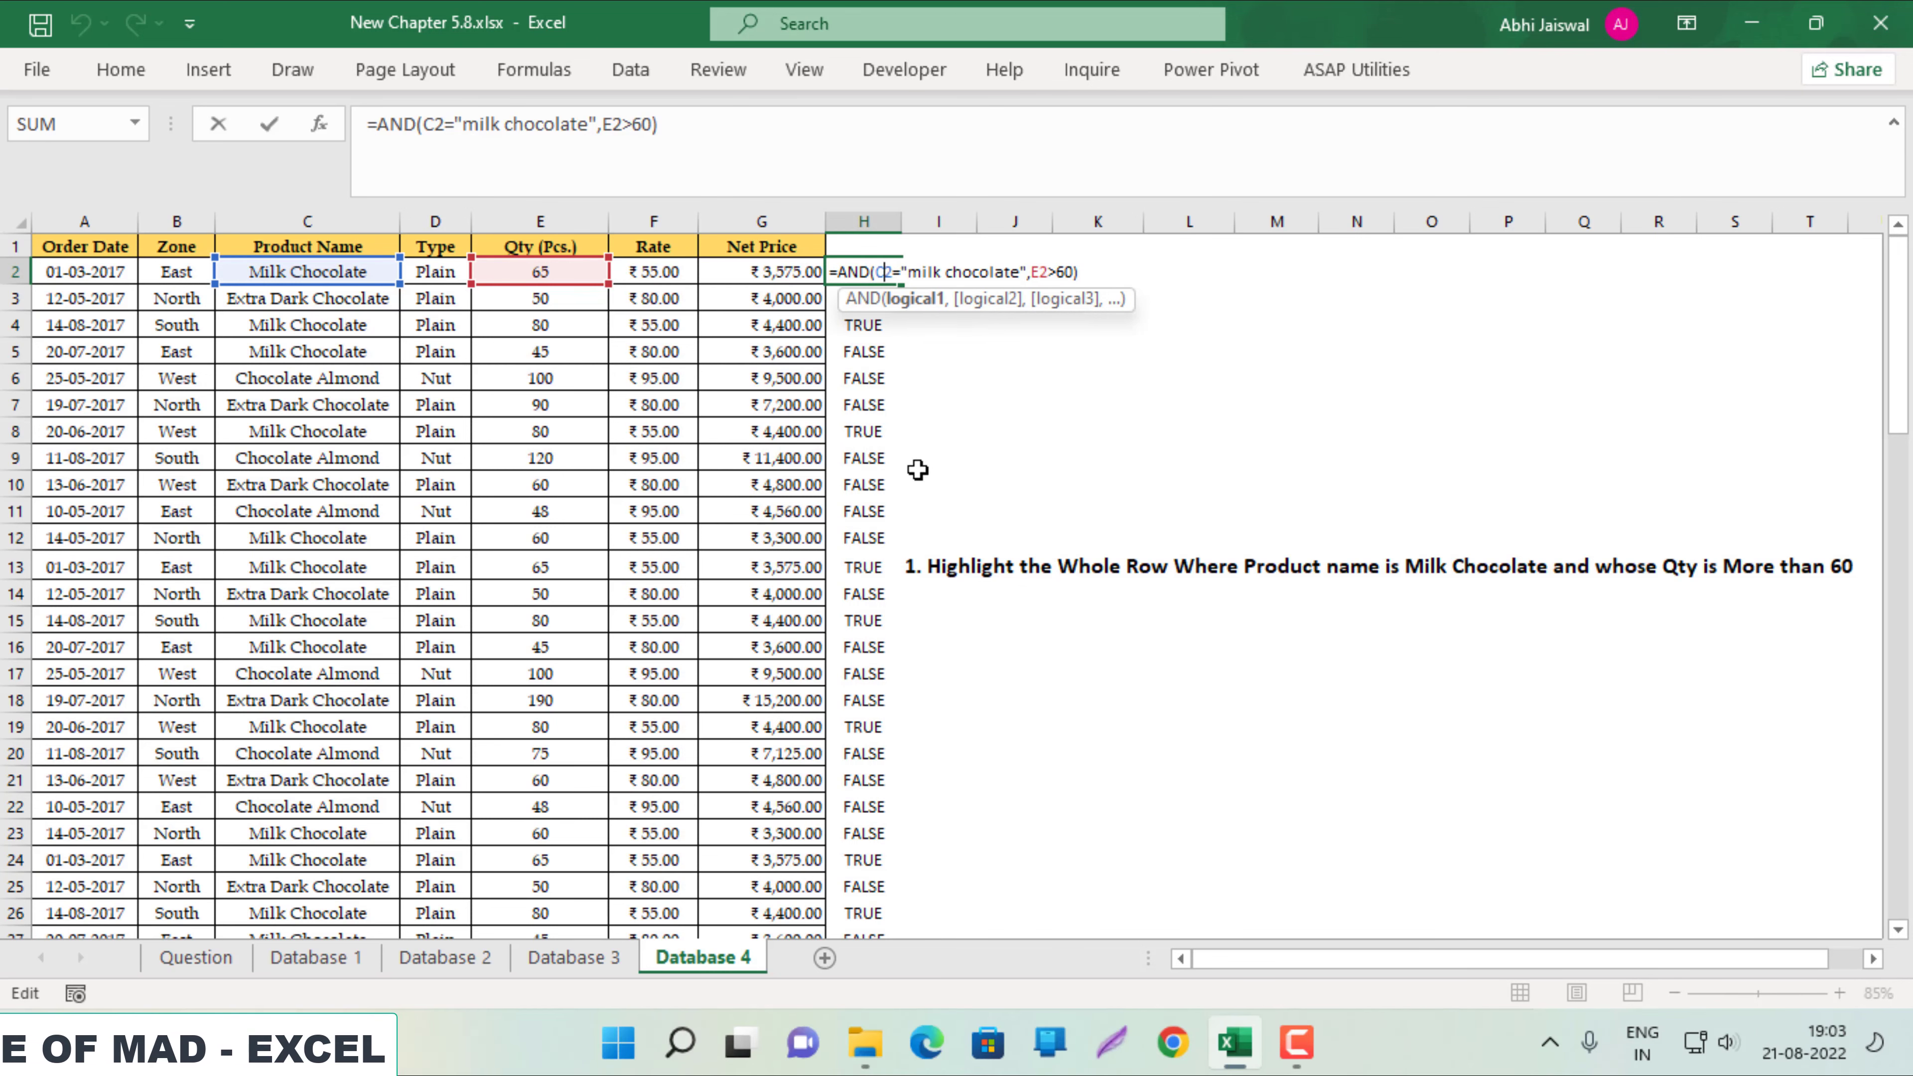
key(F4)
key(F4)
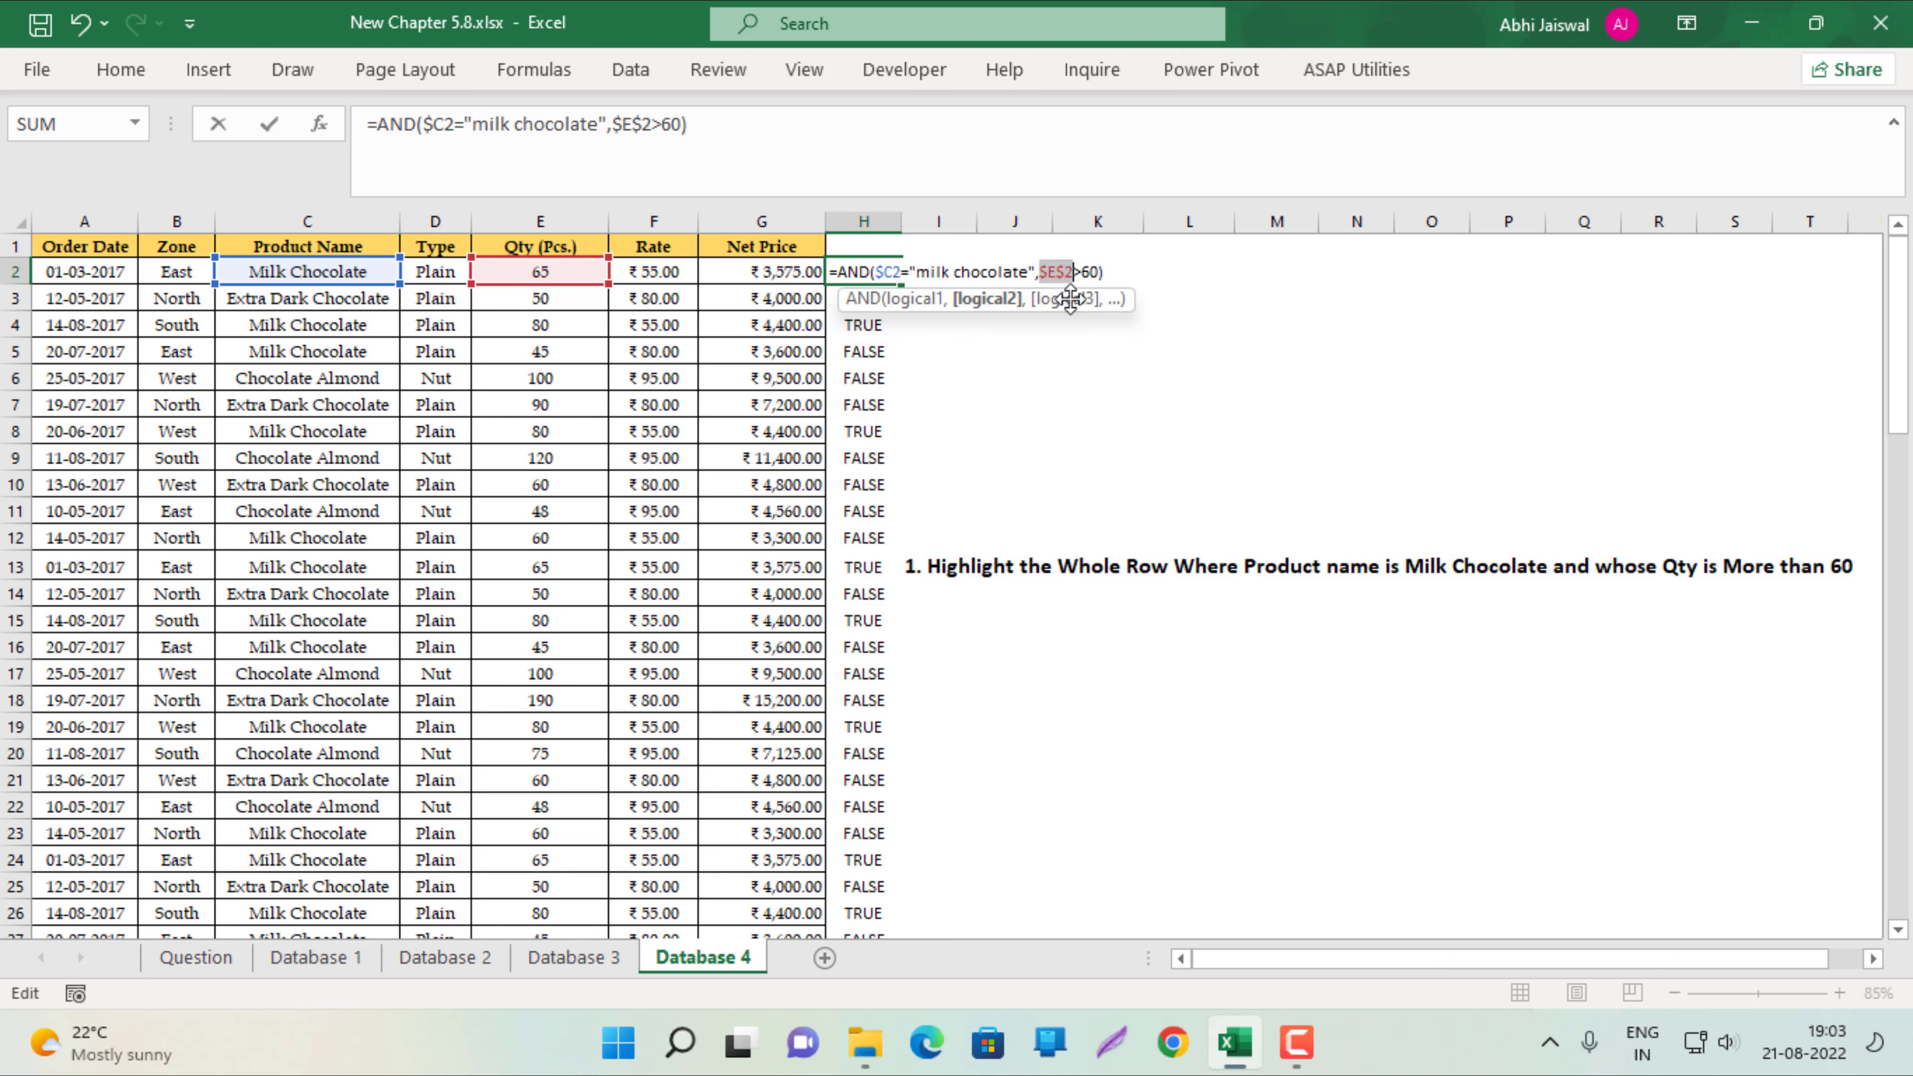
click(1108, 273)
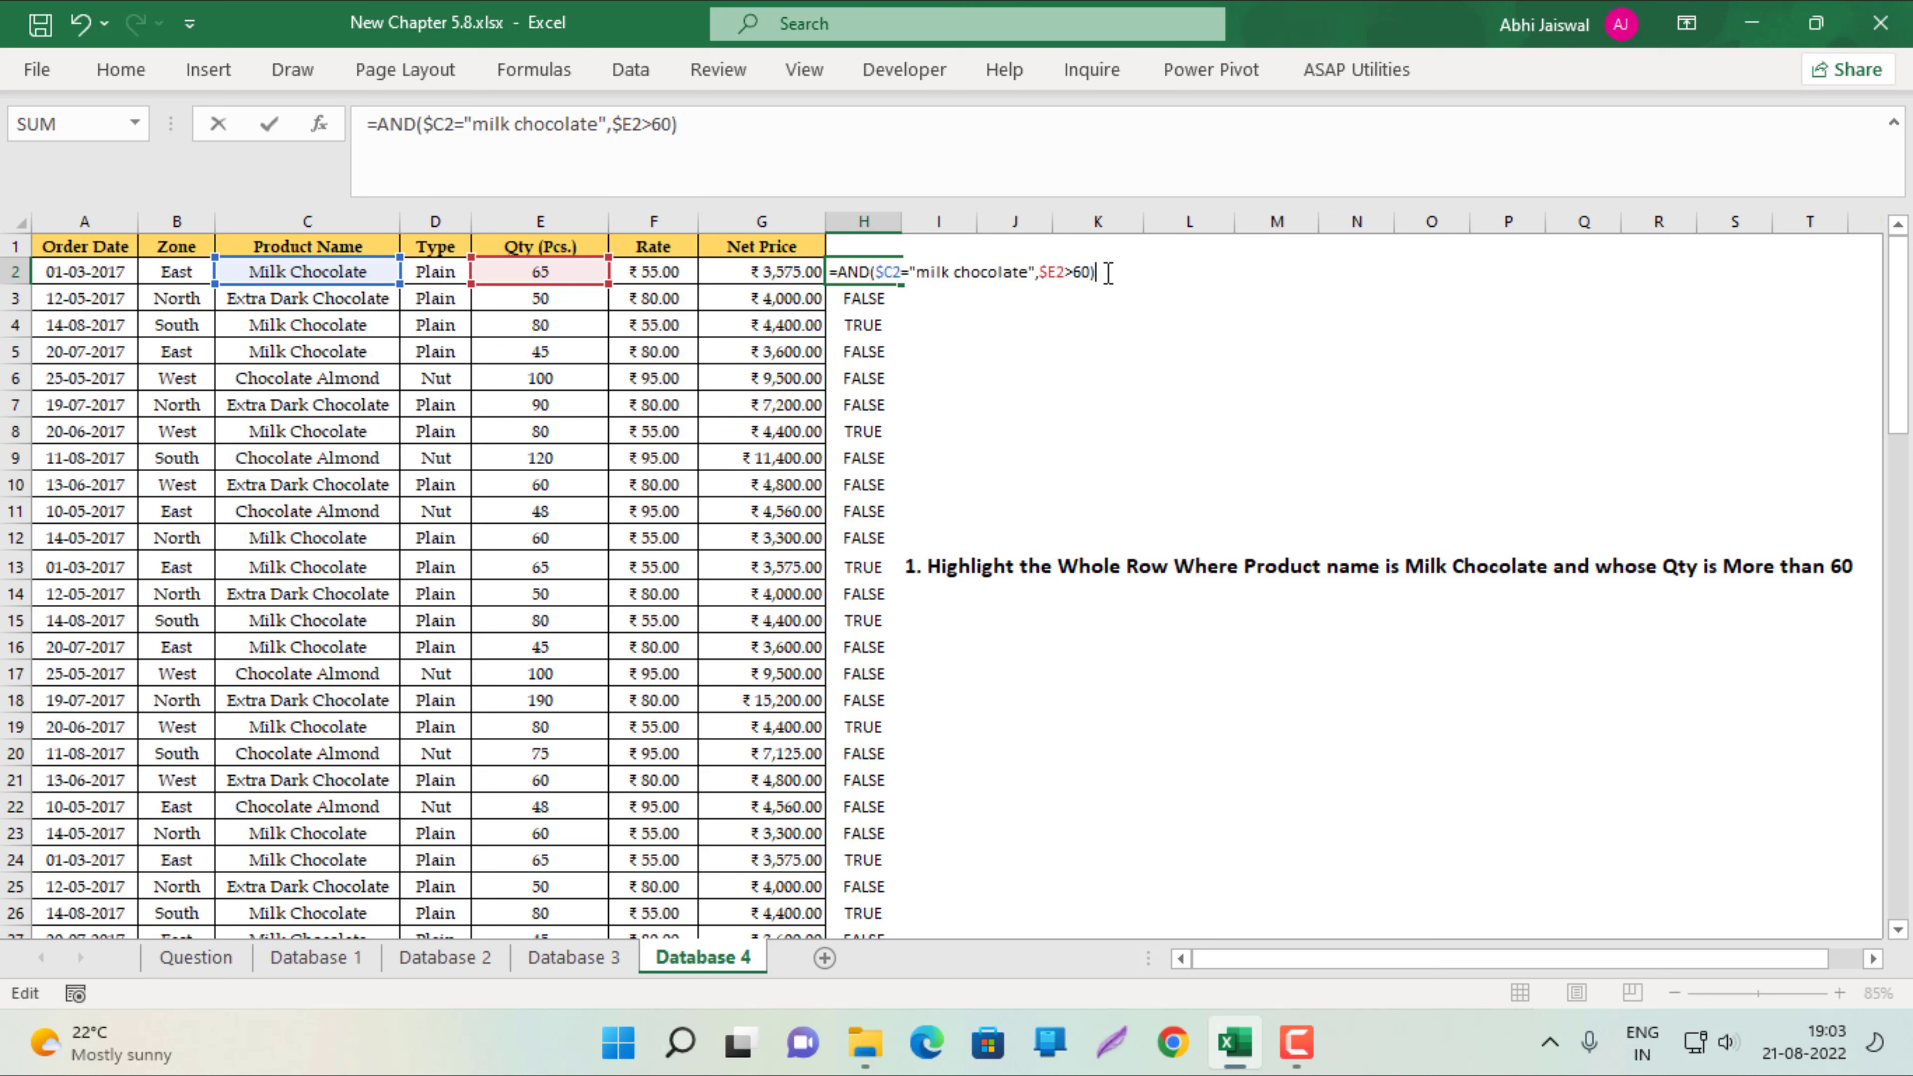
key(Return)
key(Up)
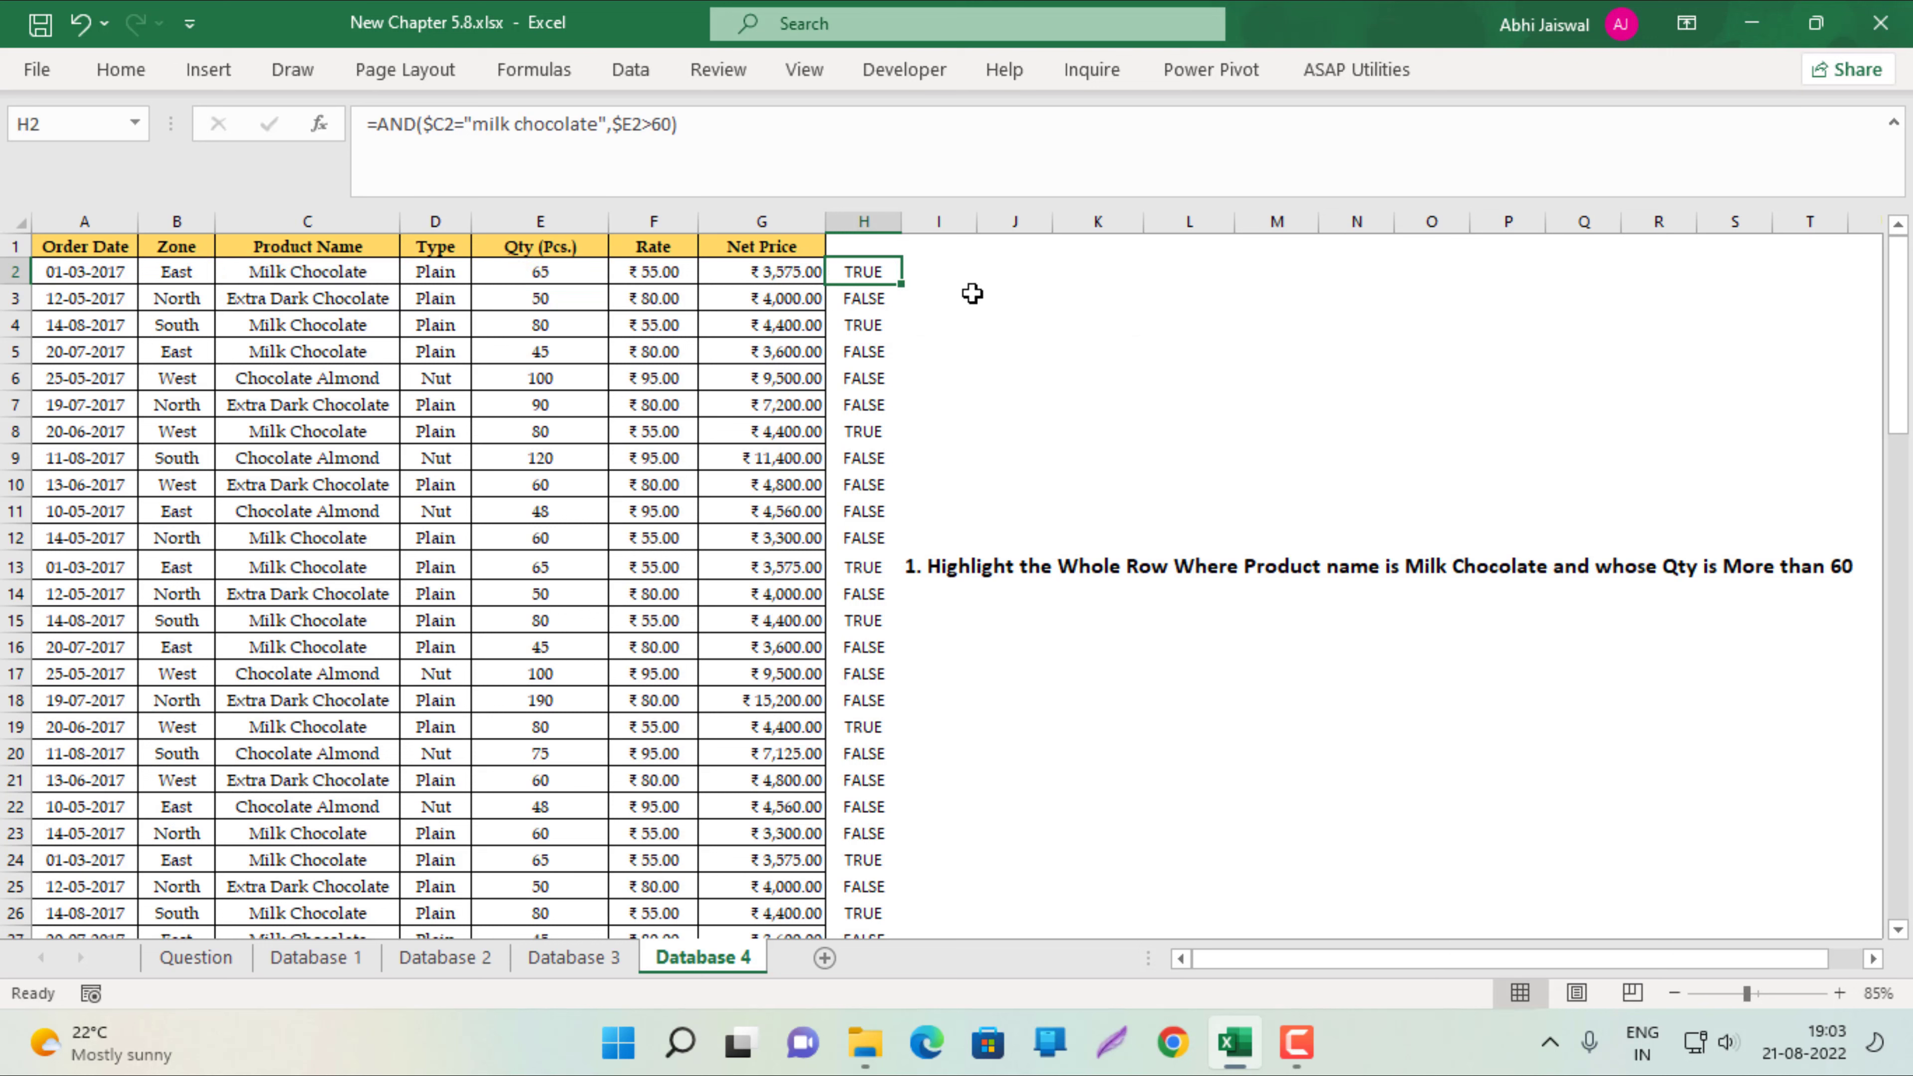
double_click(906, 284)
double_click(878, 281)
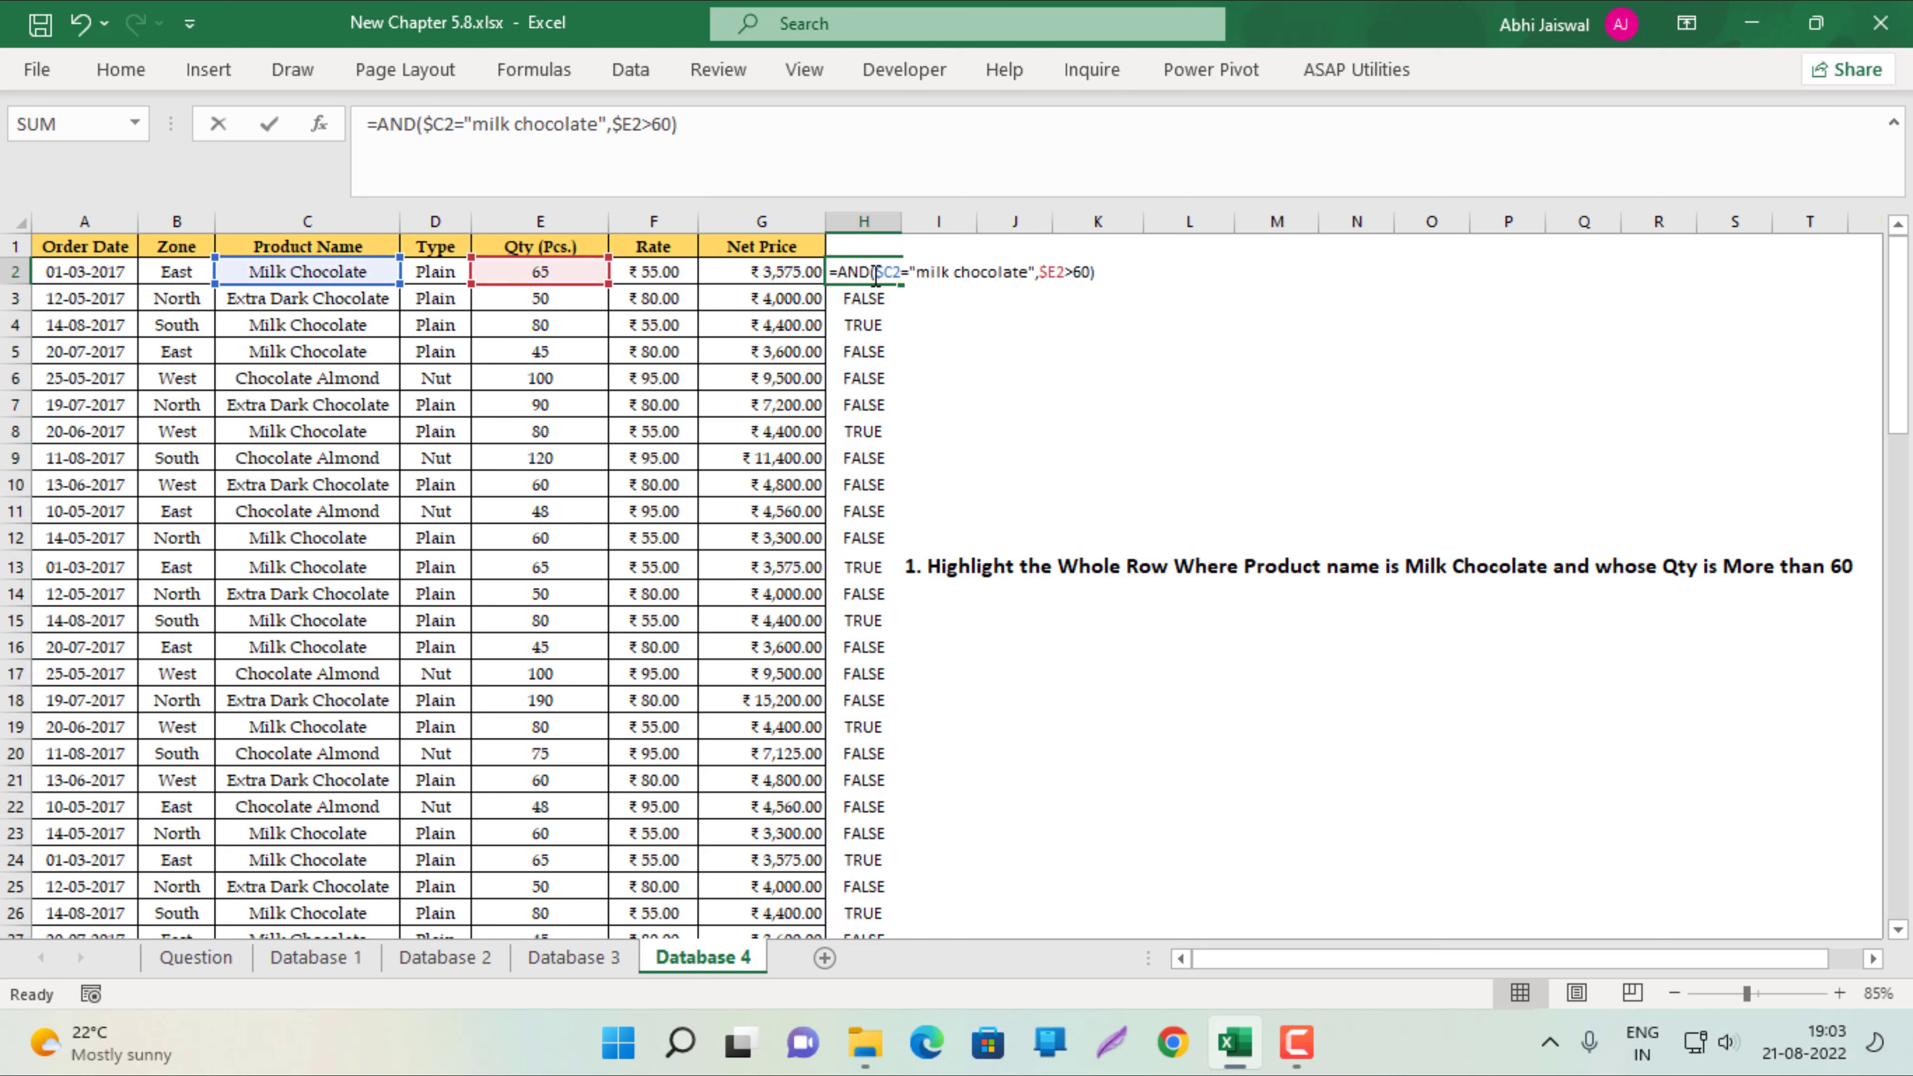
drag(1096, 273, 810, 271)
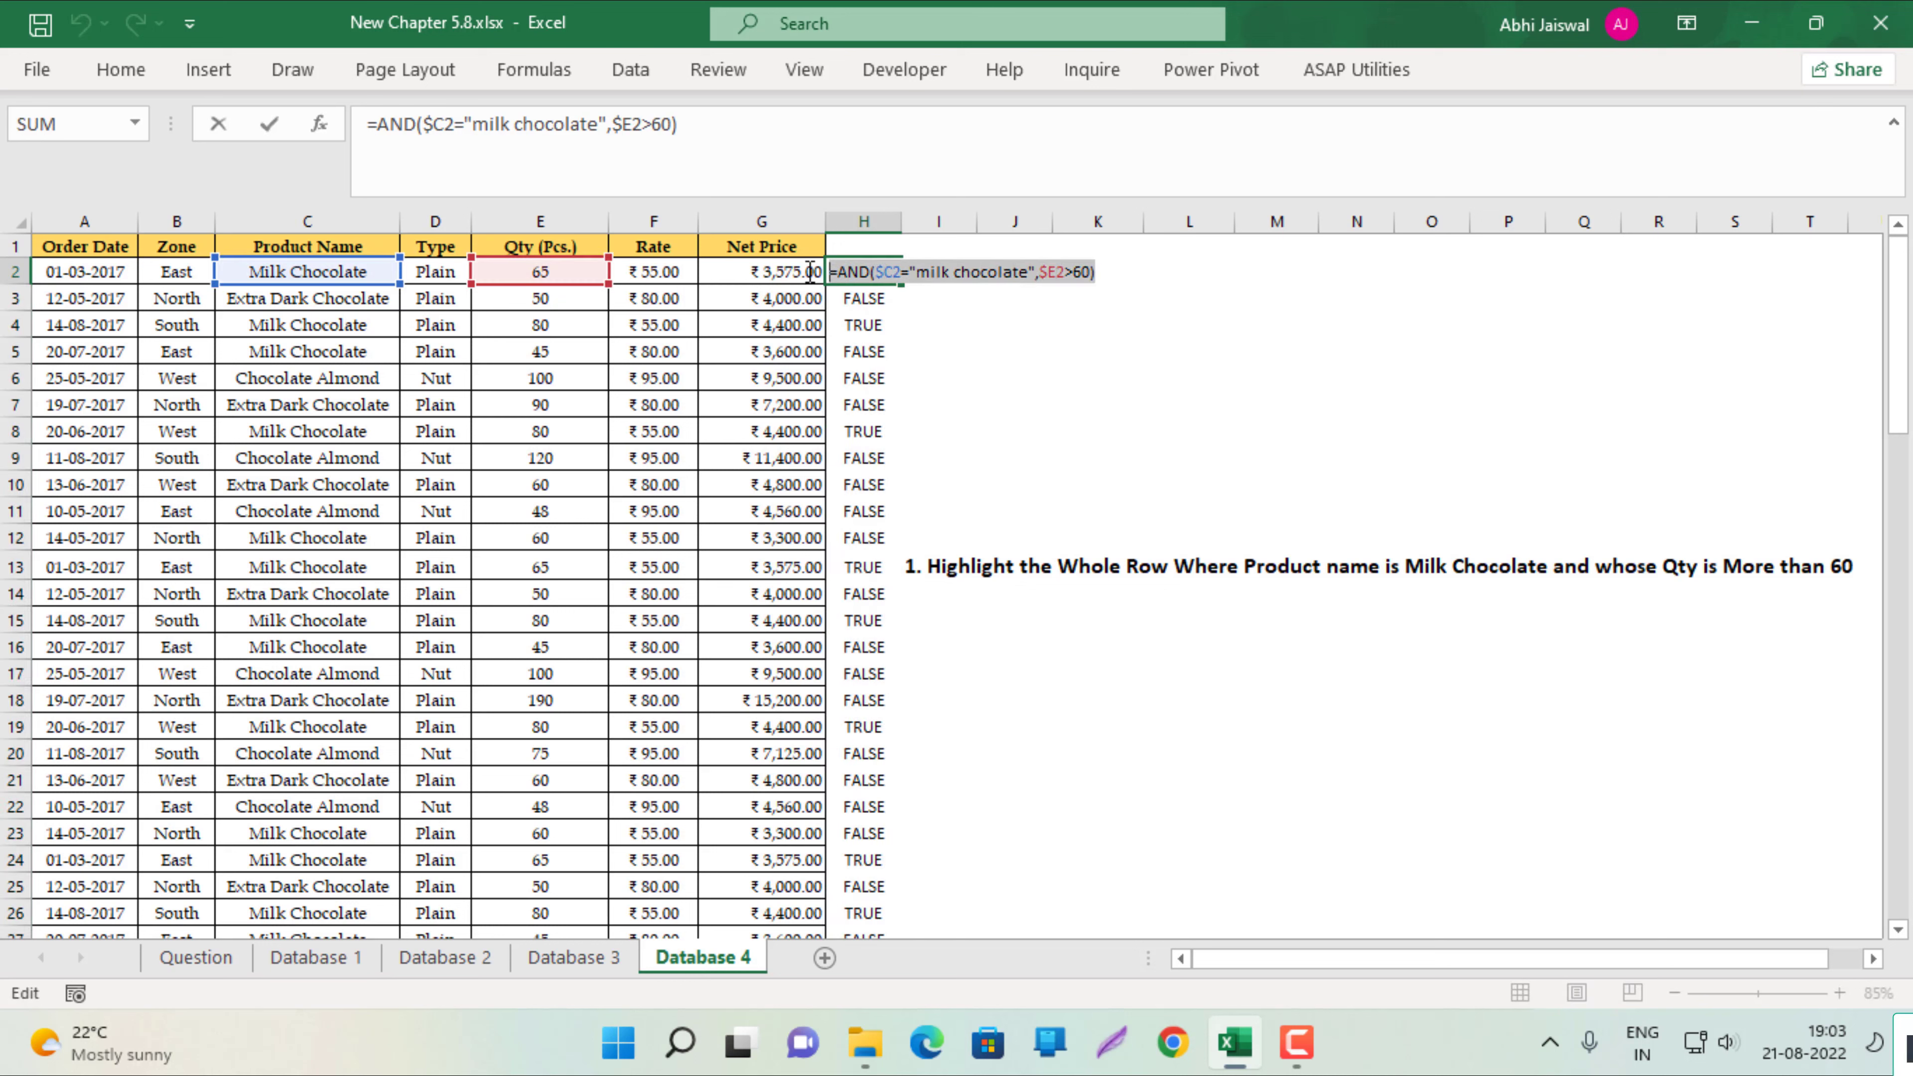
key(Escape)
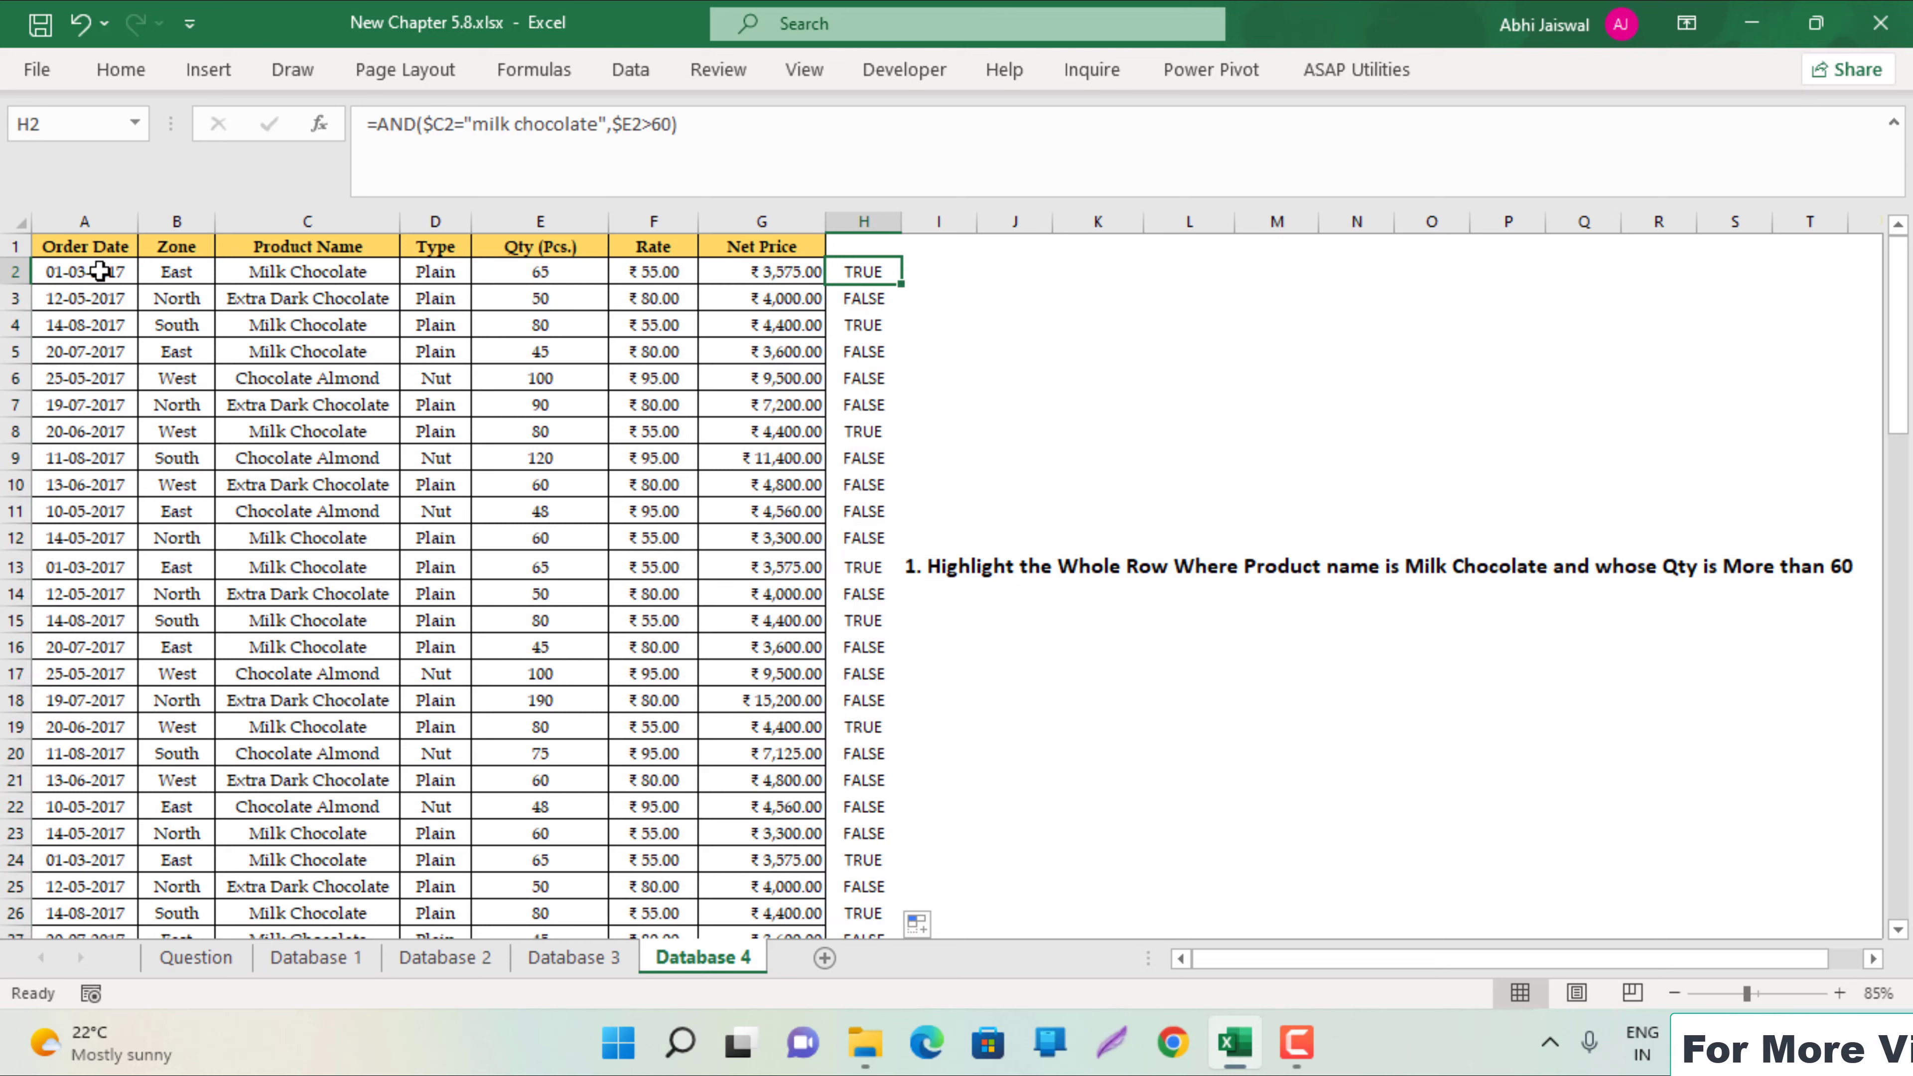
Select A2:G89 and start a formula rule =AND($C2="milk chocolate",$E2>60).
click(101, 272)
key(shift+Right)
key(shift+Right)
key(shift+Right)
key(shift+Right)
key(shift+Right)
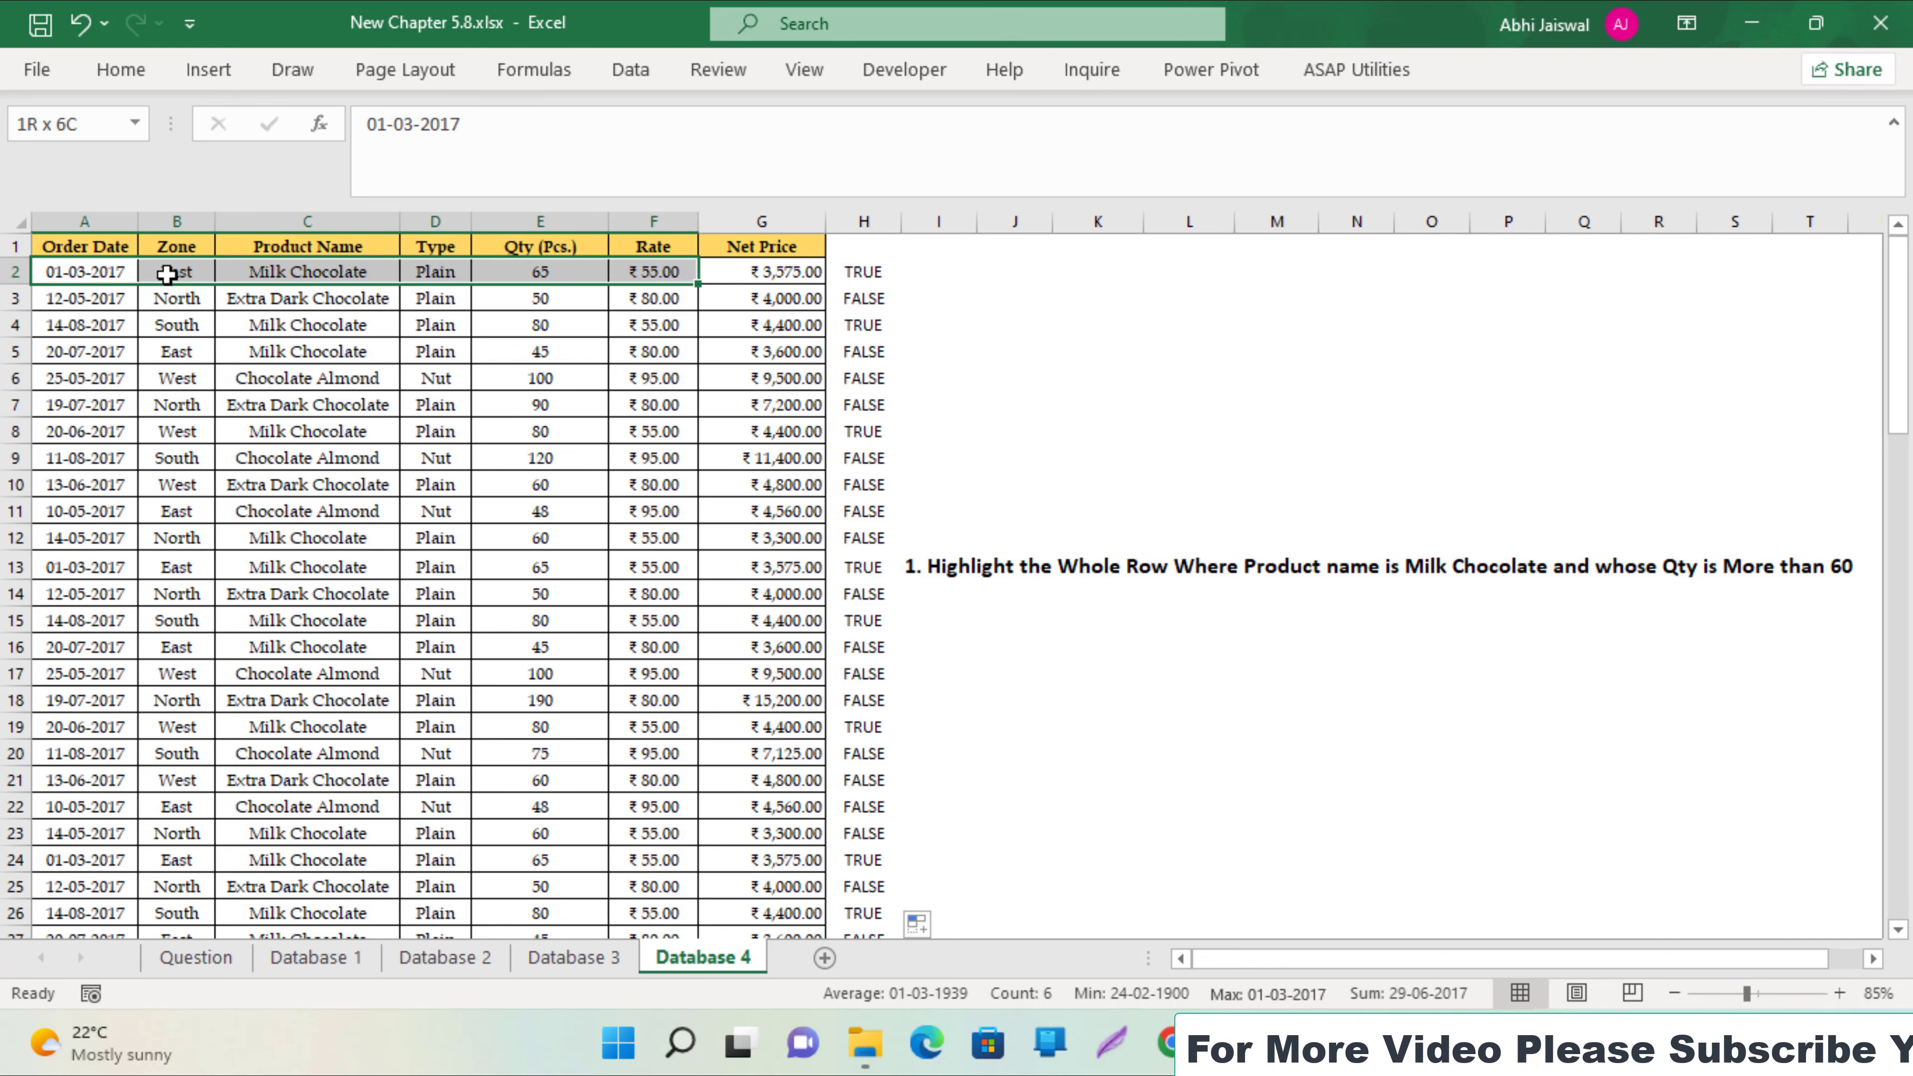
key(shift+Right)
key(ctrl+shift+Down)
scroll(167, 274, up, 20)
scroll(166, 275, up, 1)
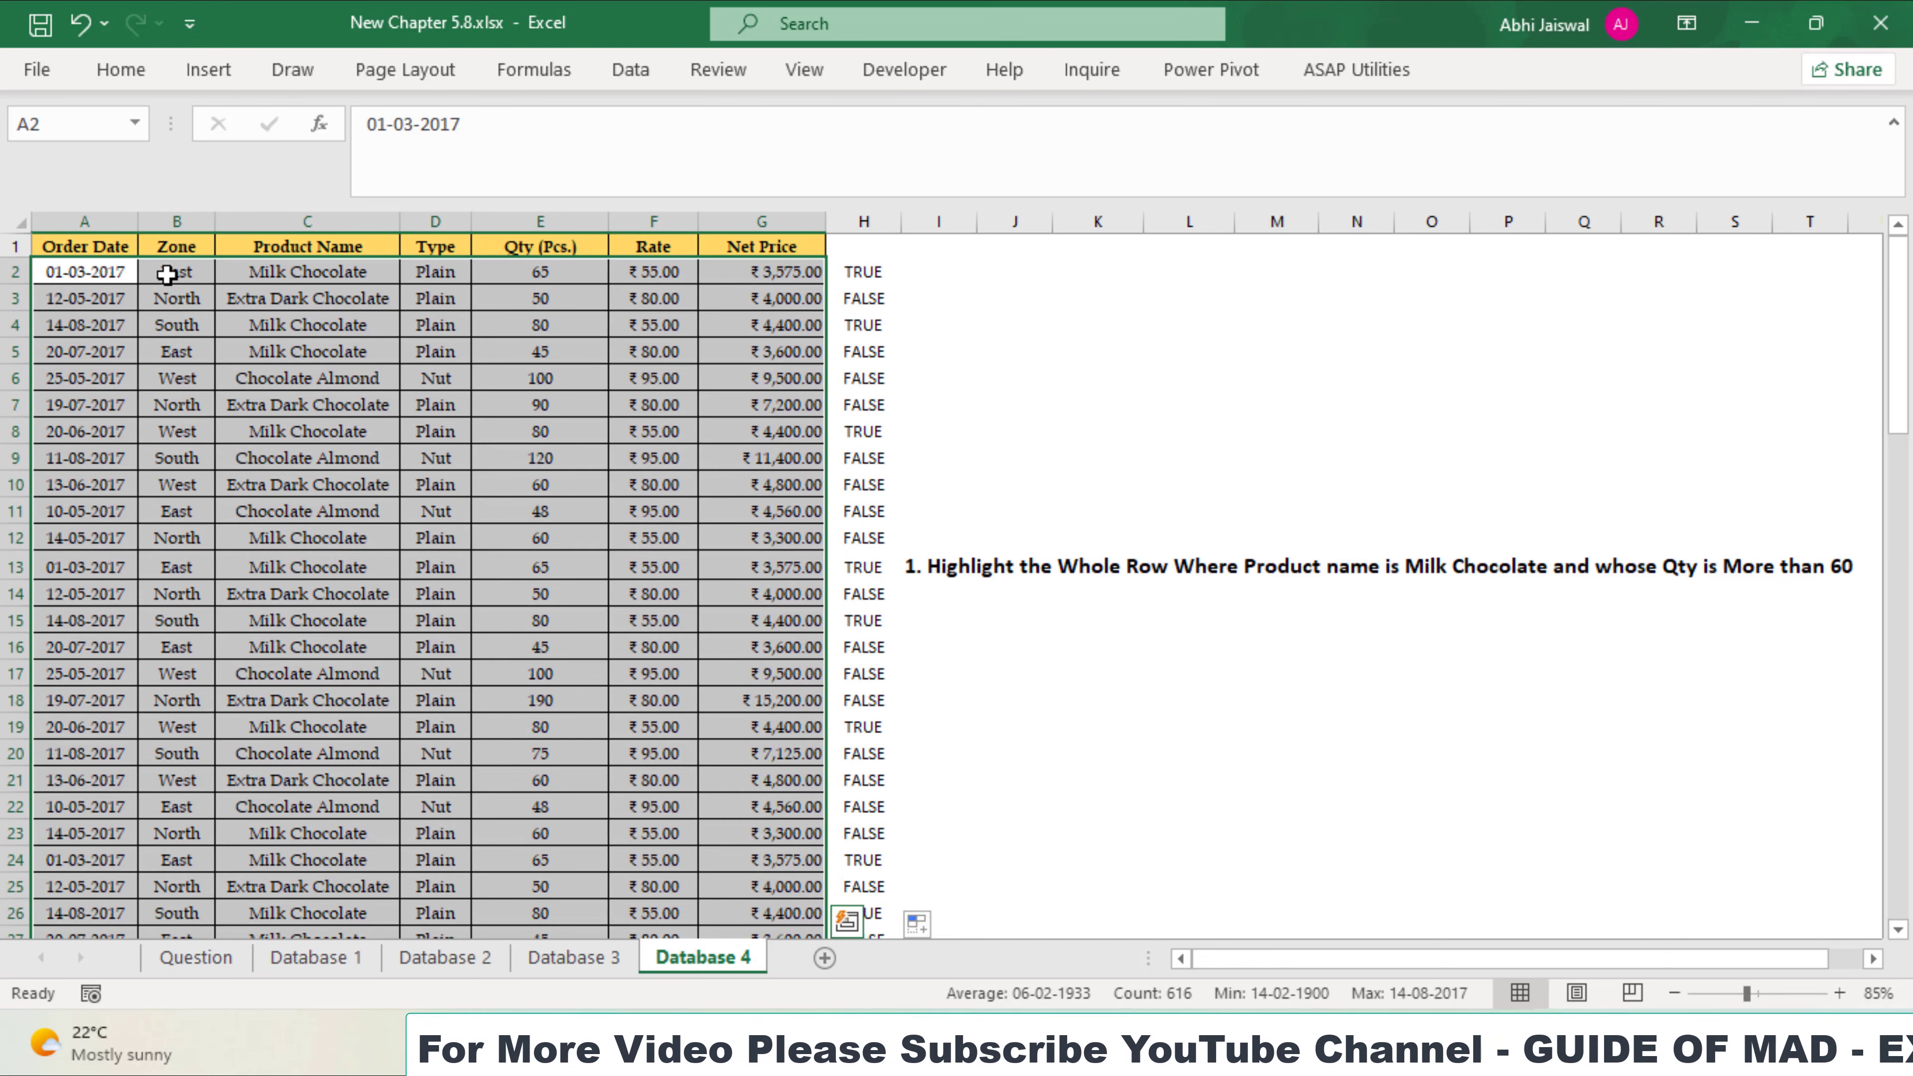
click(104, 72)
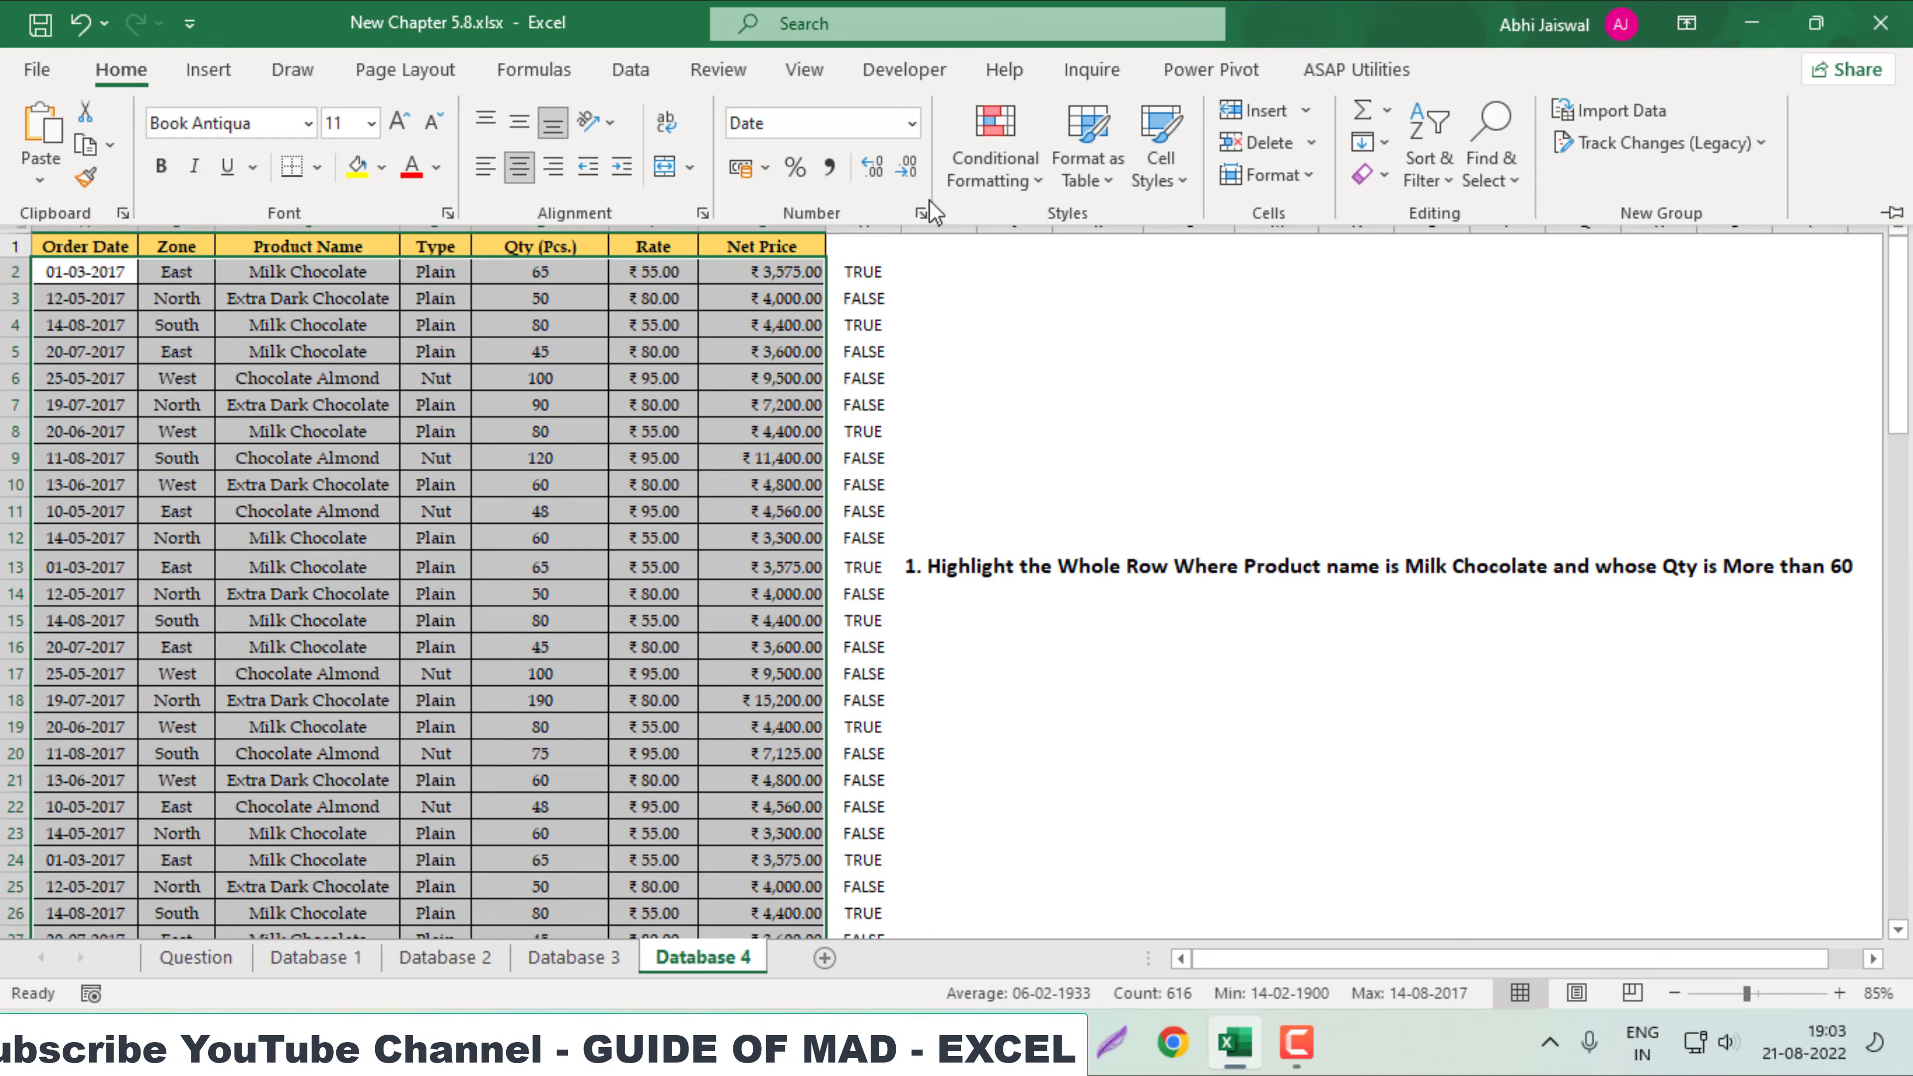
click(994, 158)
click(1039, 564)
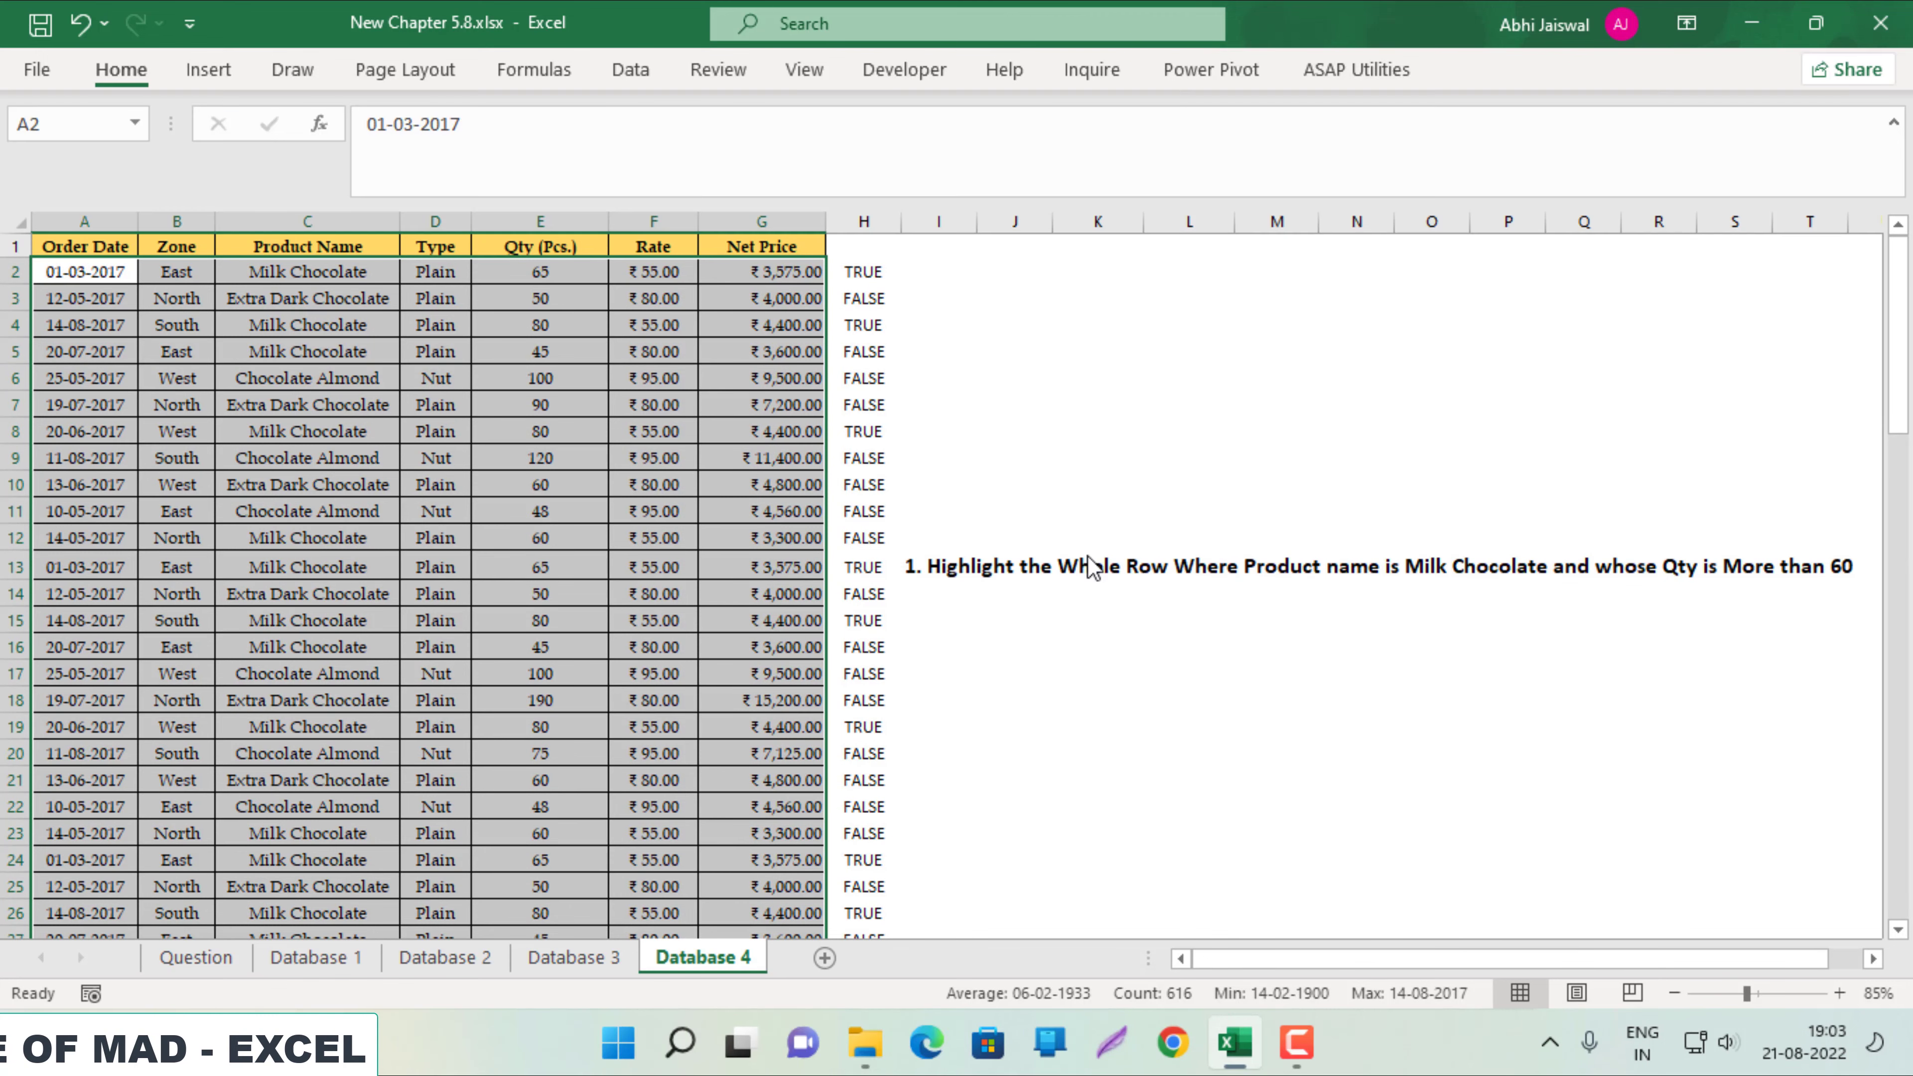
click(246, 270)
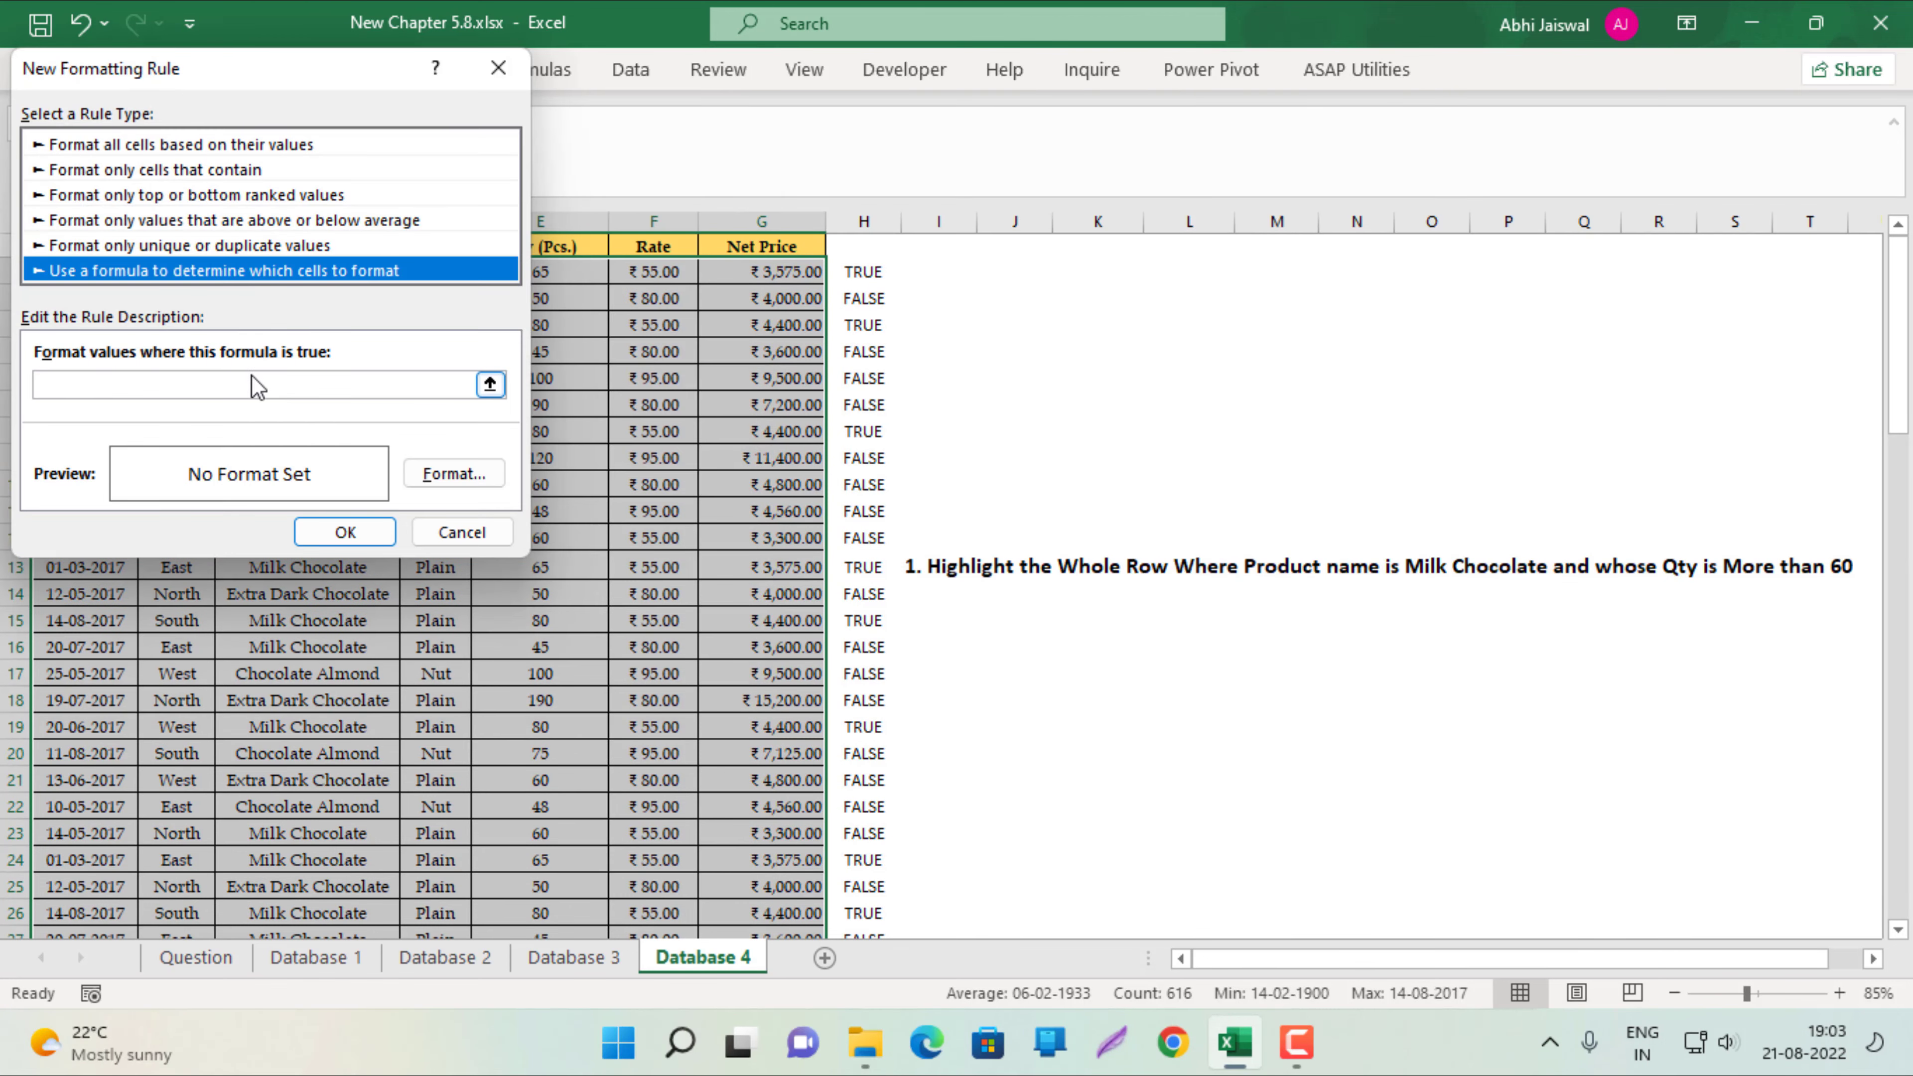
click(262, 388)
text(=AND($C2="milk chocolate",$E2>60))
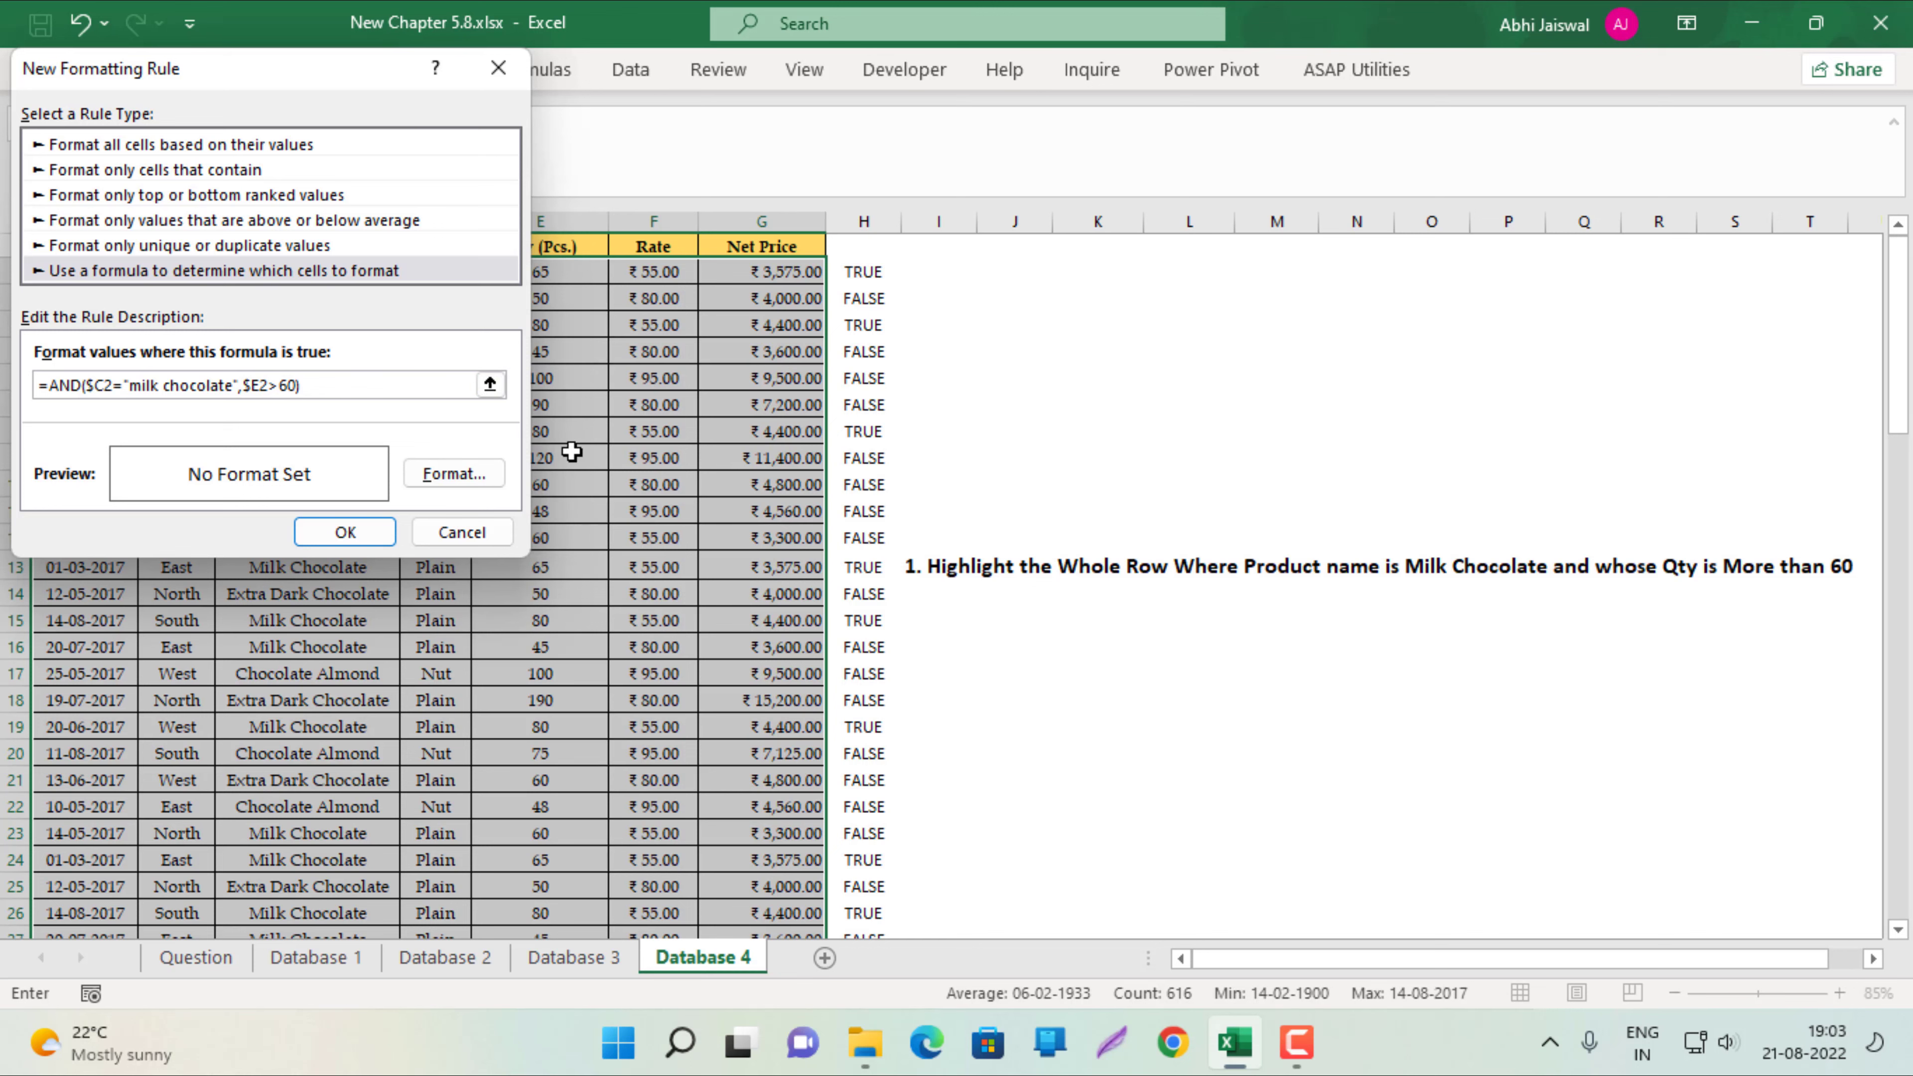
Give the rule a yellow fill and apply it to the table rows.
click(455, 473)
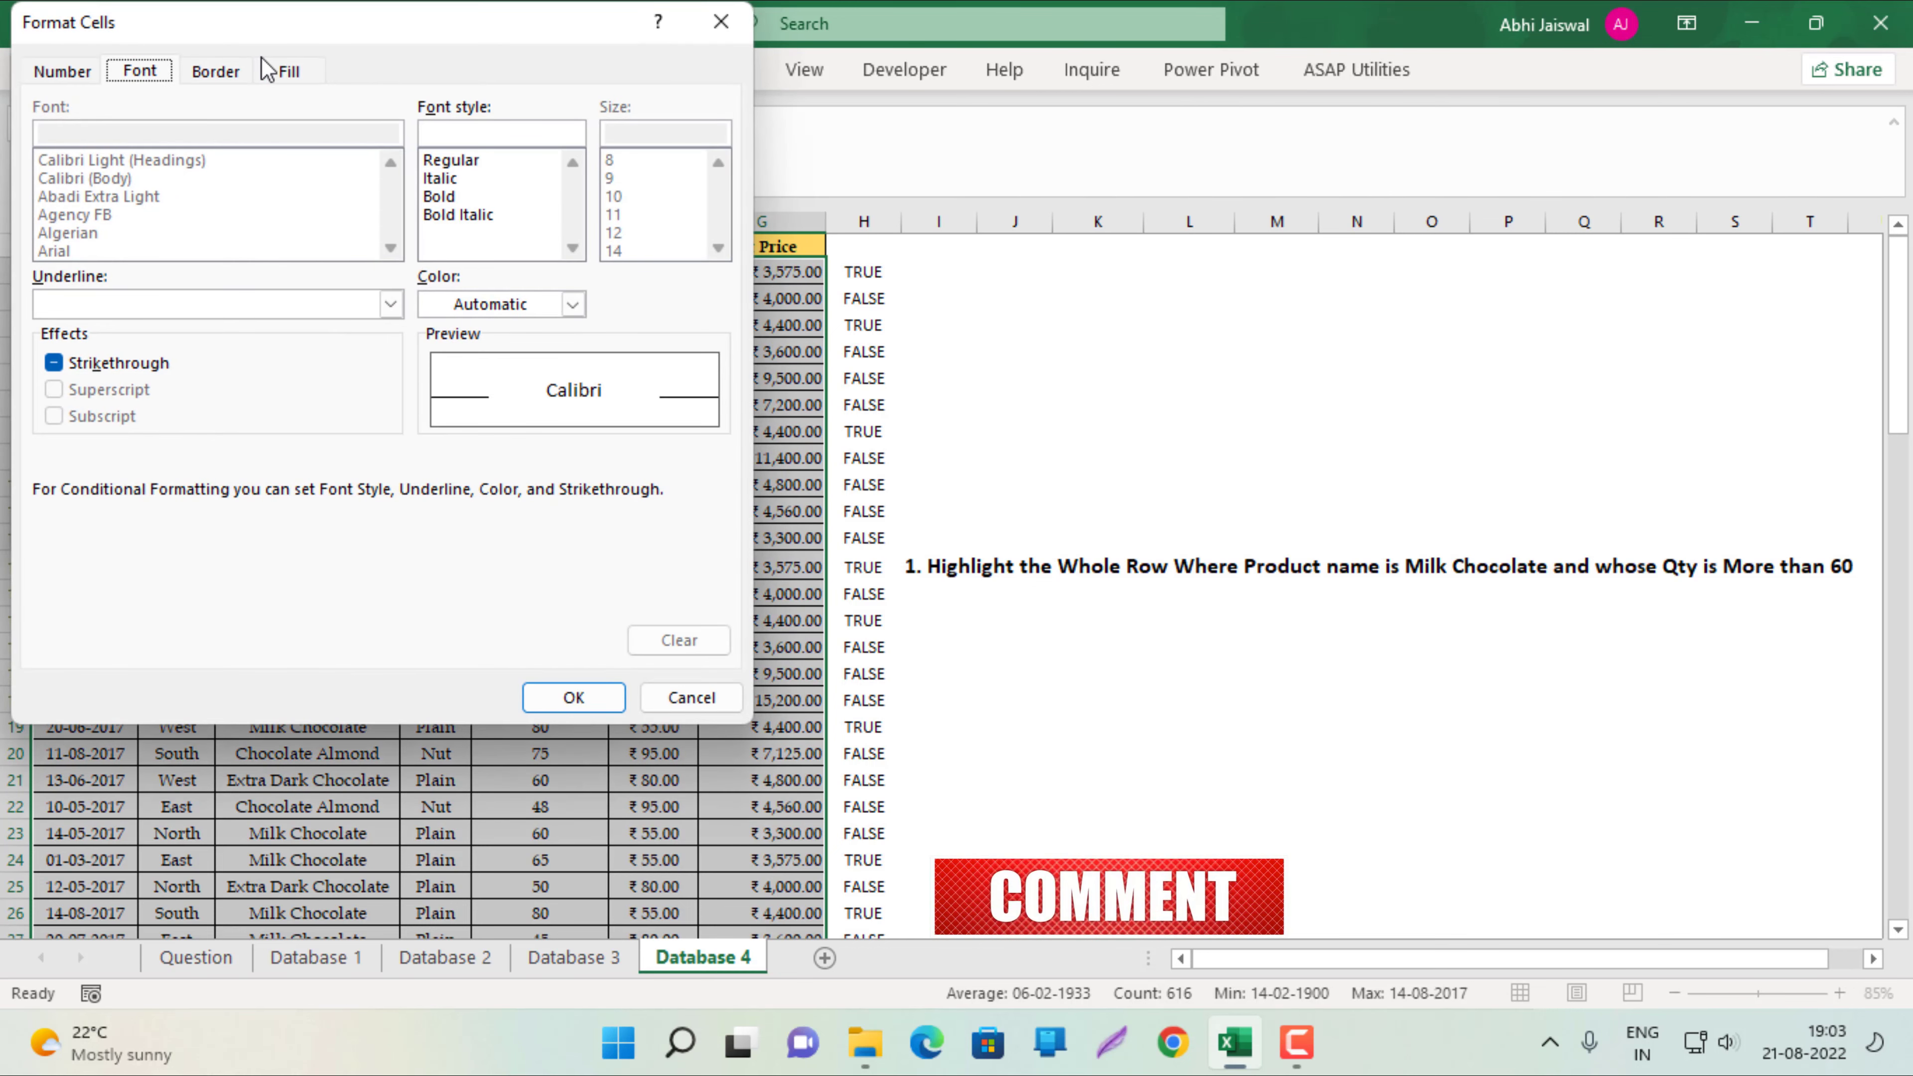
click(268, 71)
click(134, 346)
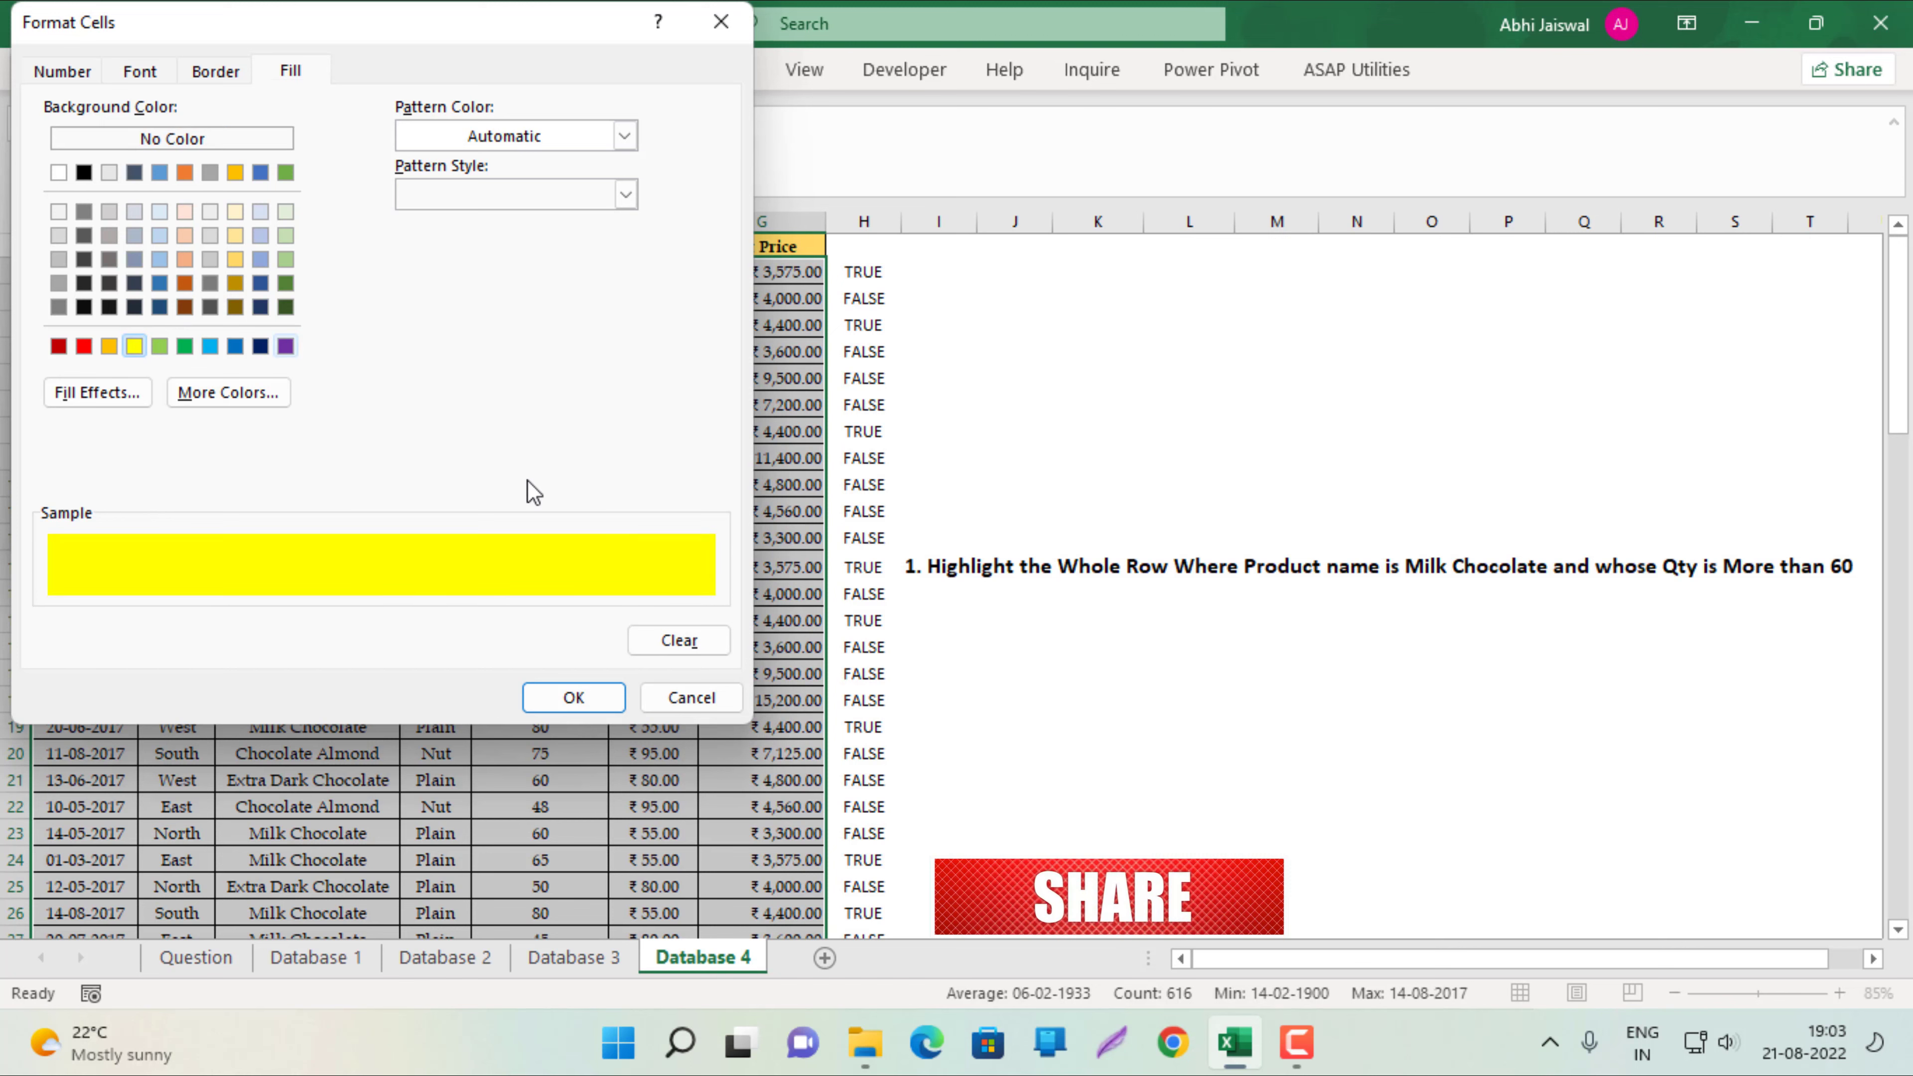
click(594, 701)
click(364, 526)
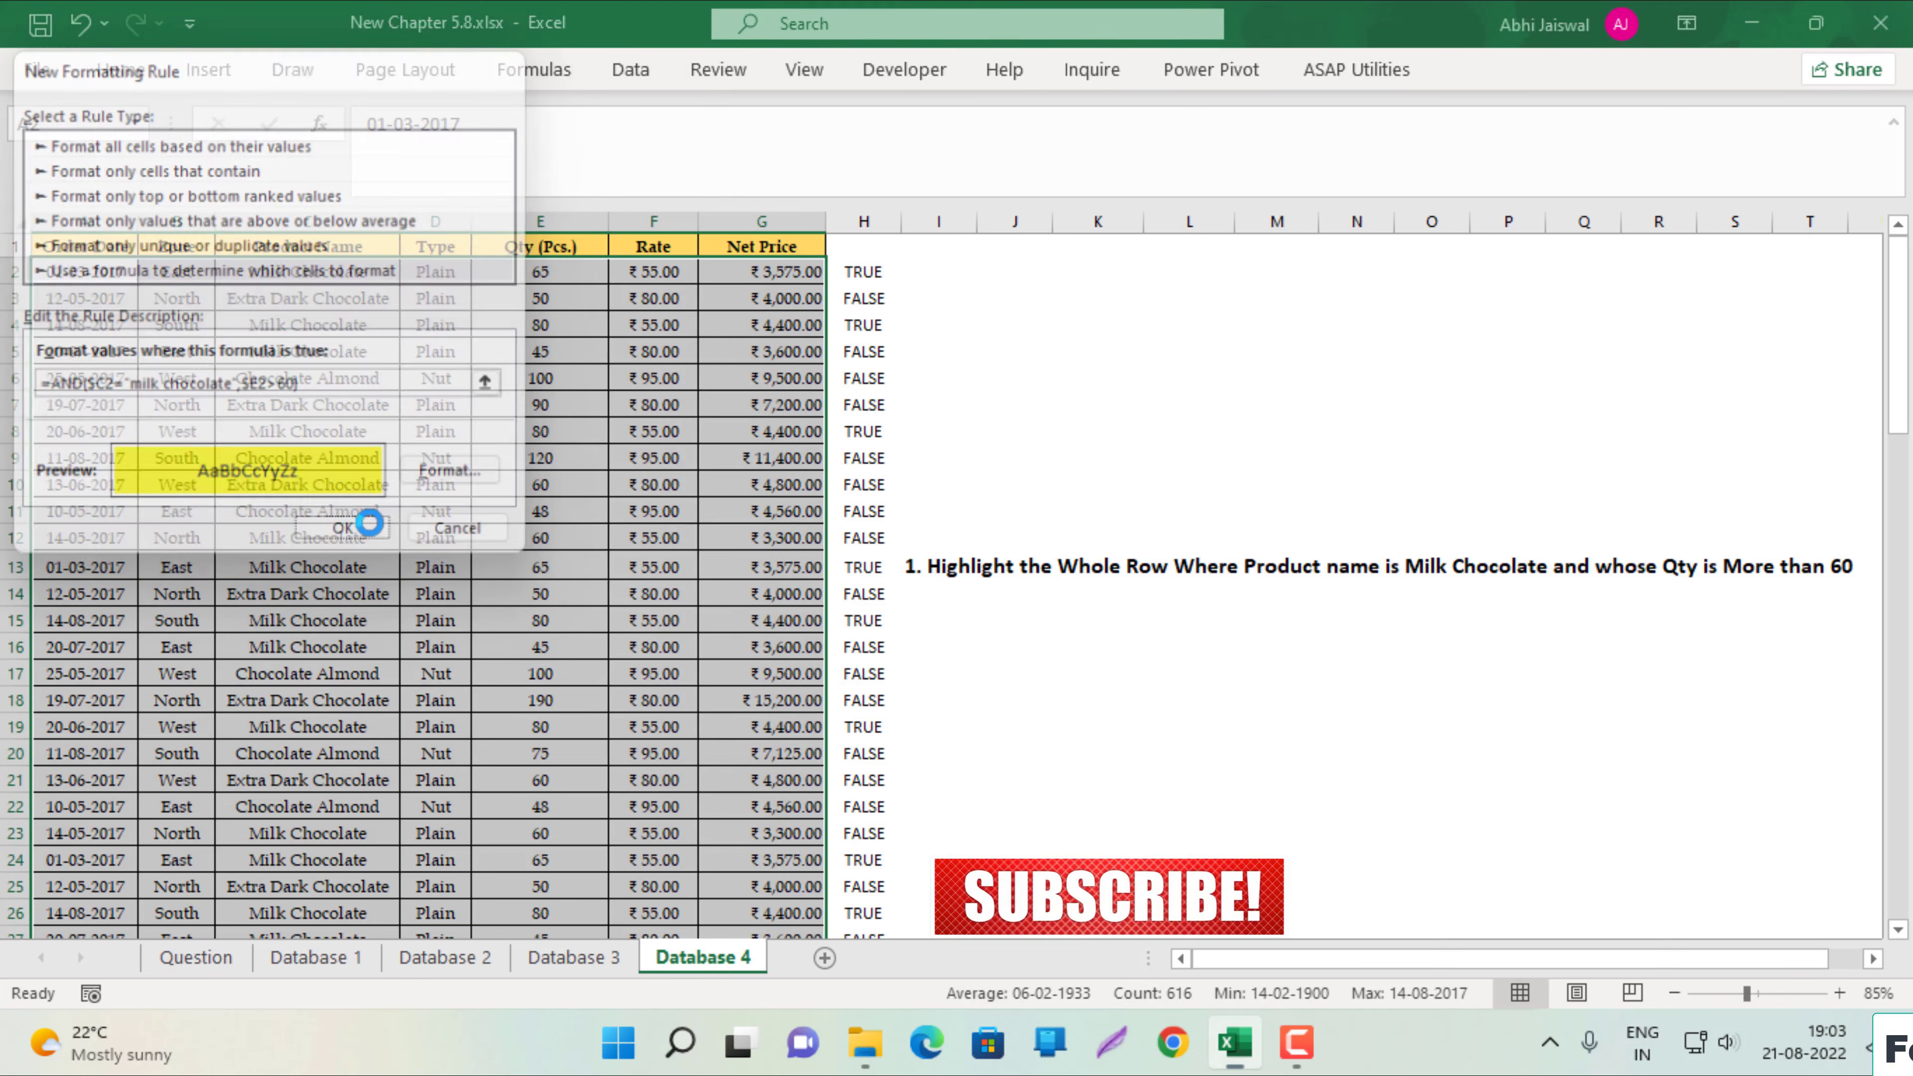
click(864, 269)
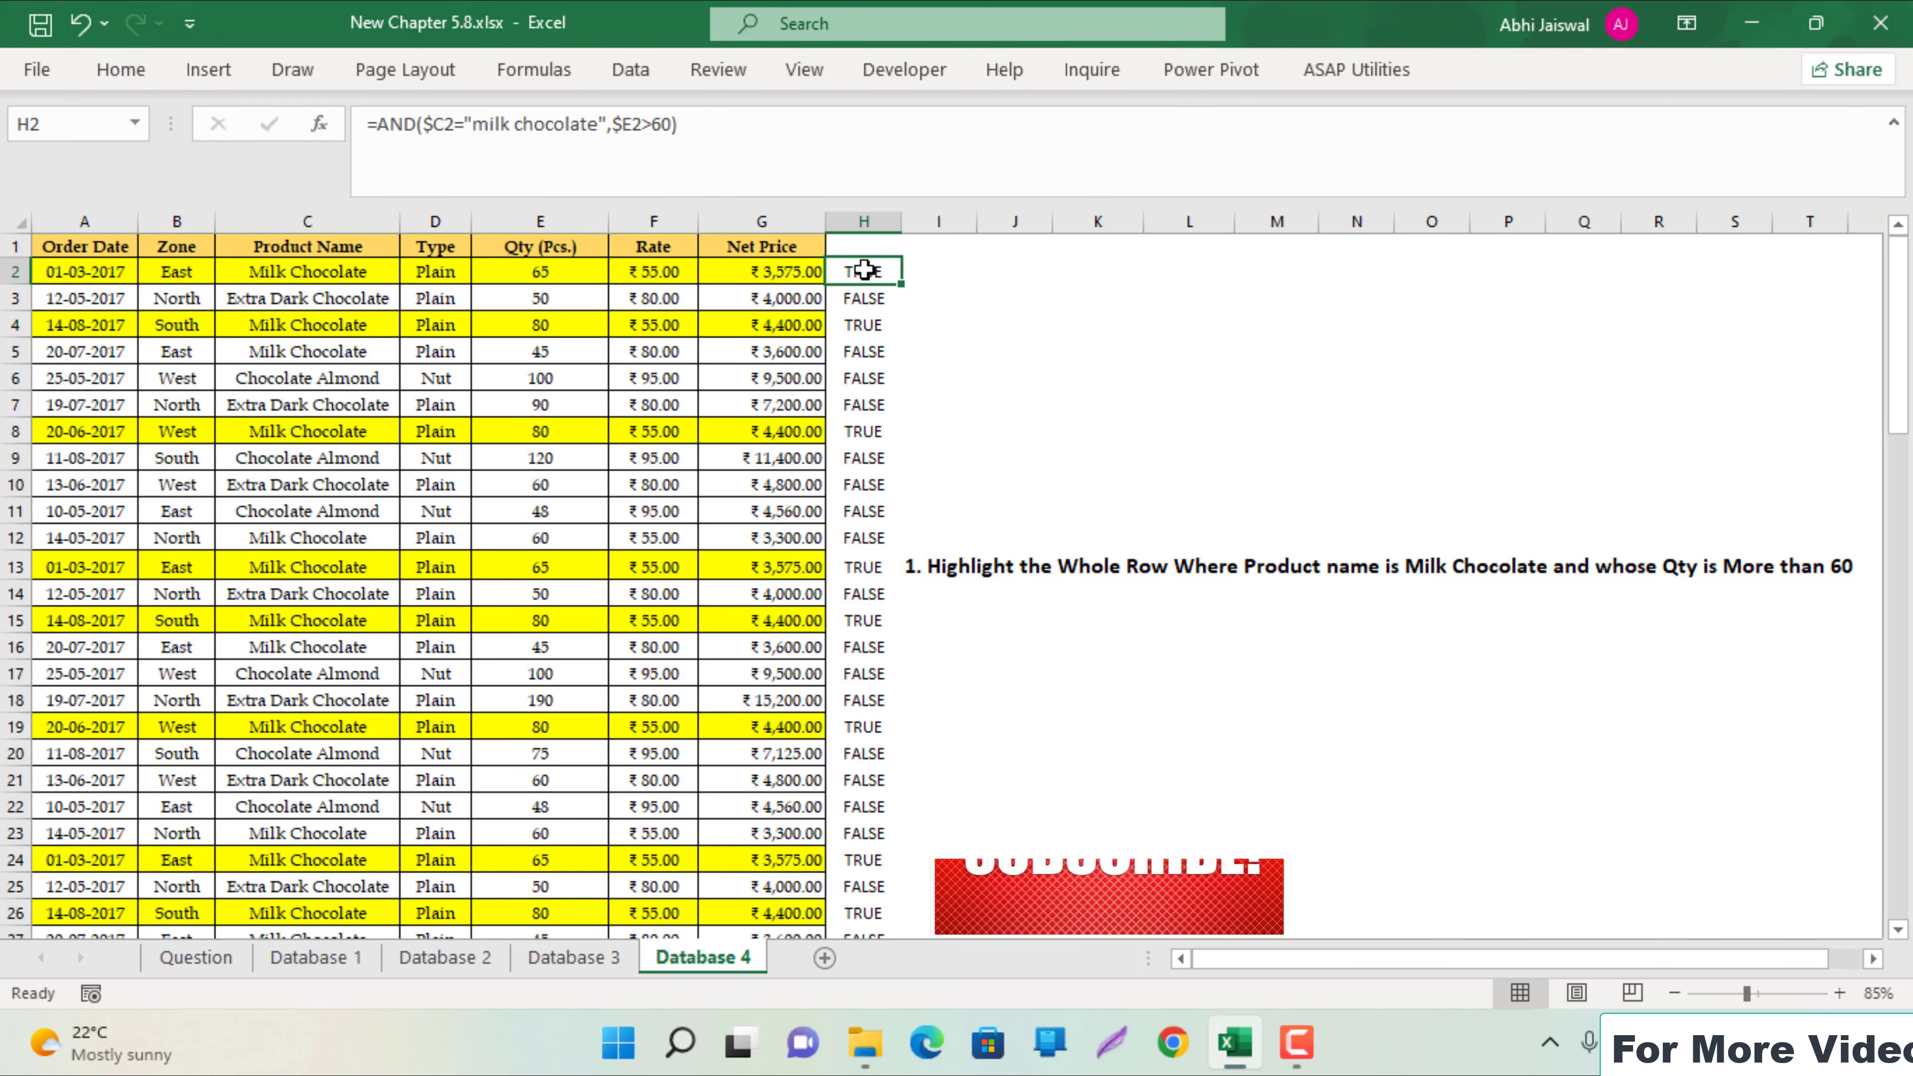
Delete the TRUE/FALSE helper values from column H.
key(ctrl+shift+Down)
scroll(864, 269, up, 15)
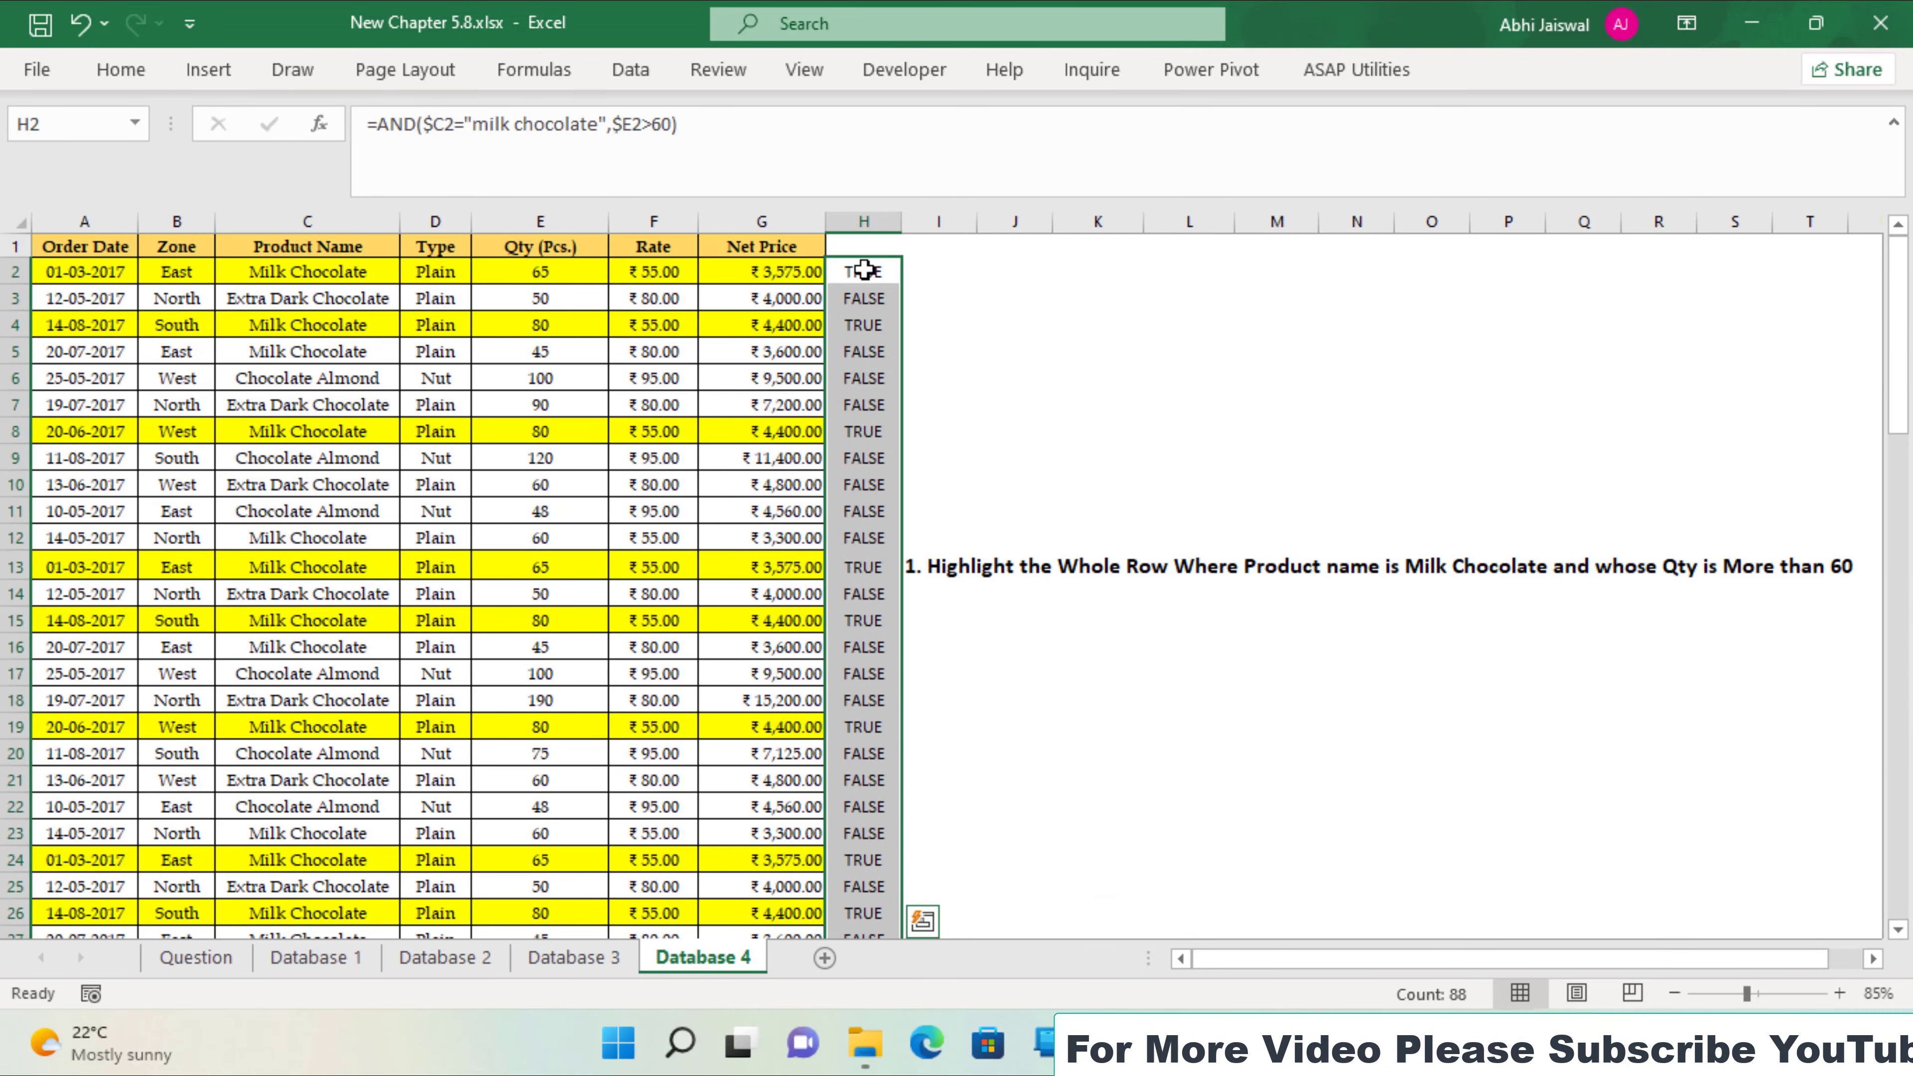
key(Delete)
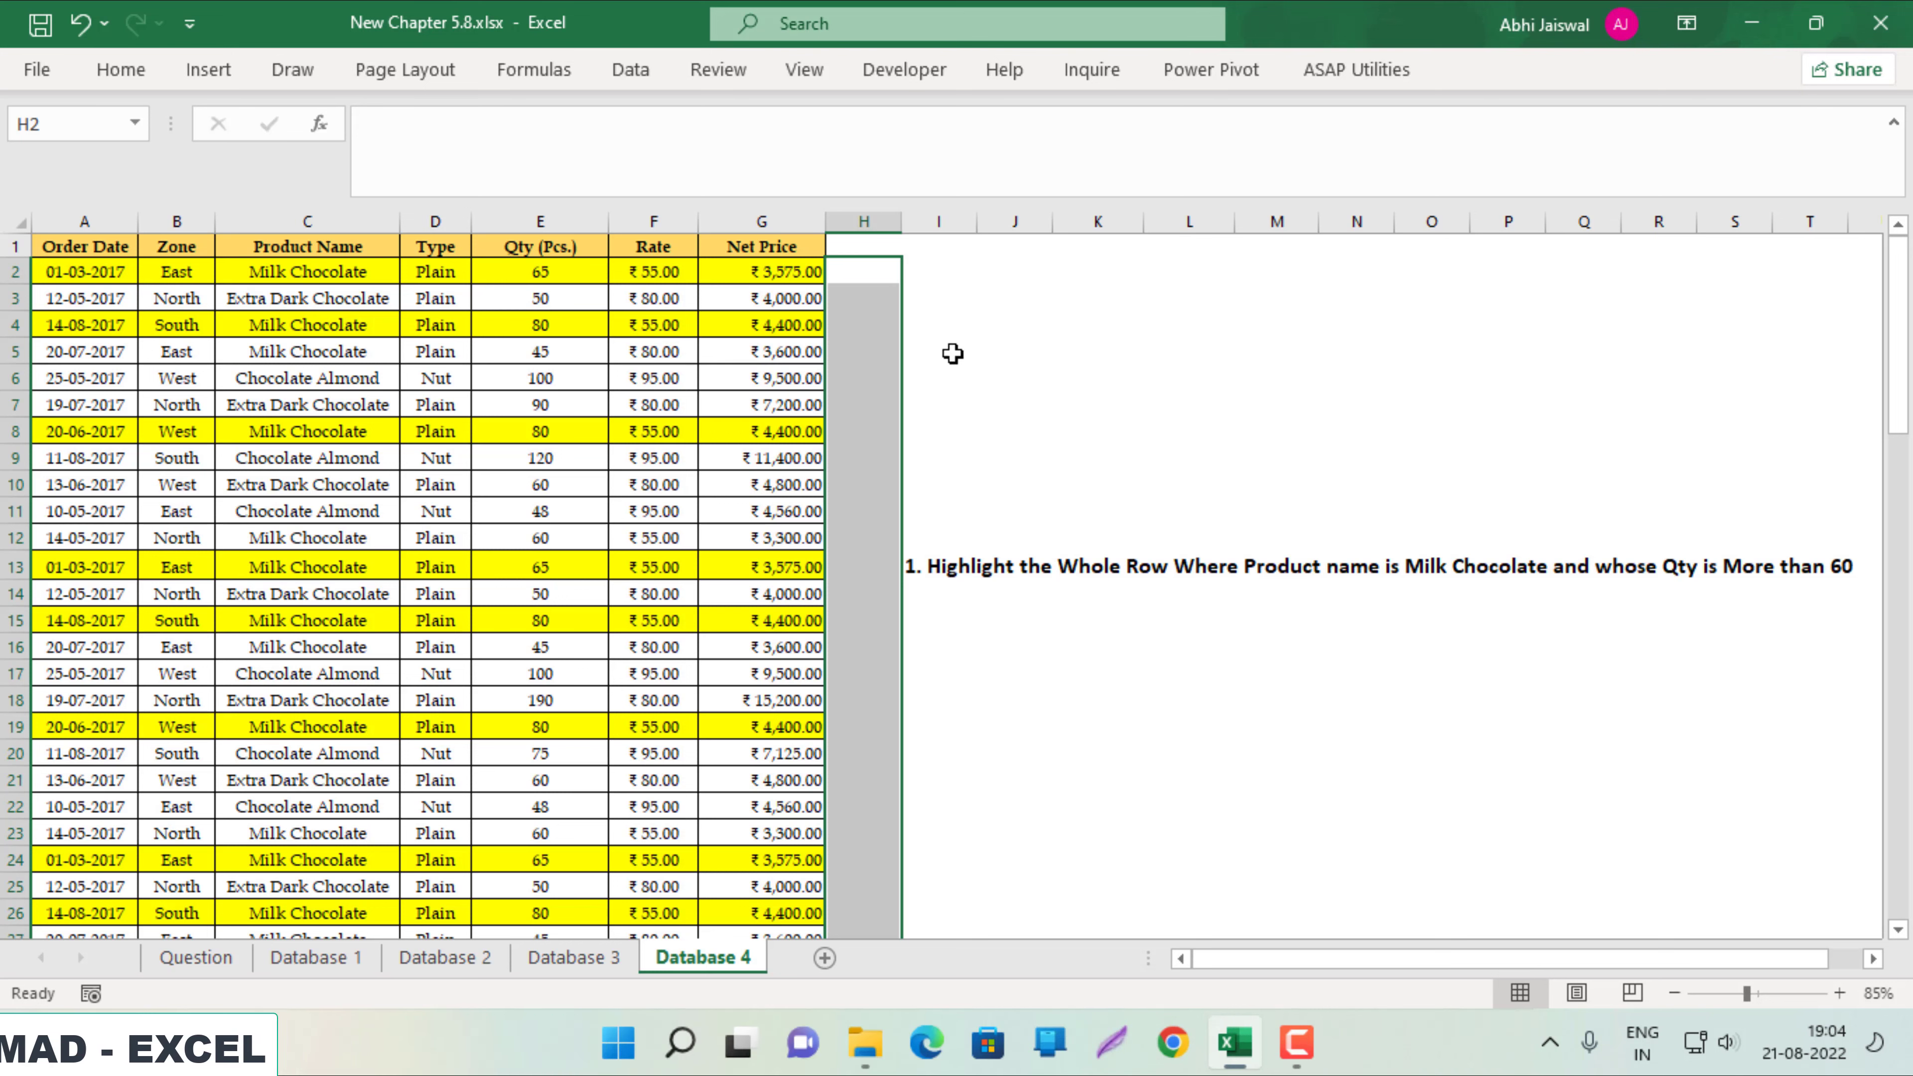
click(861, 273)
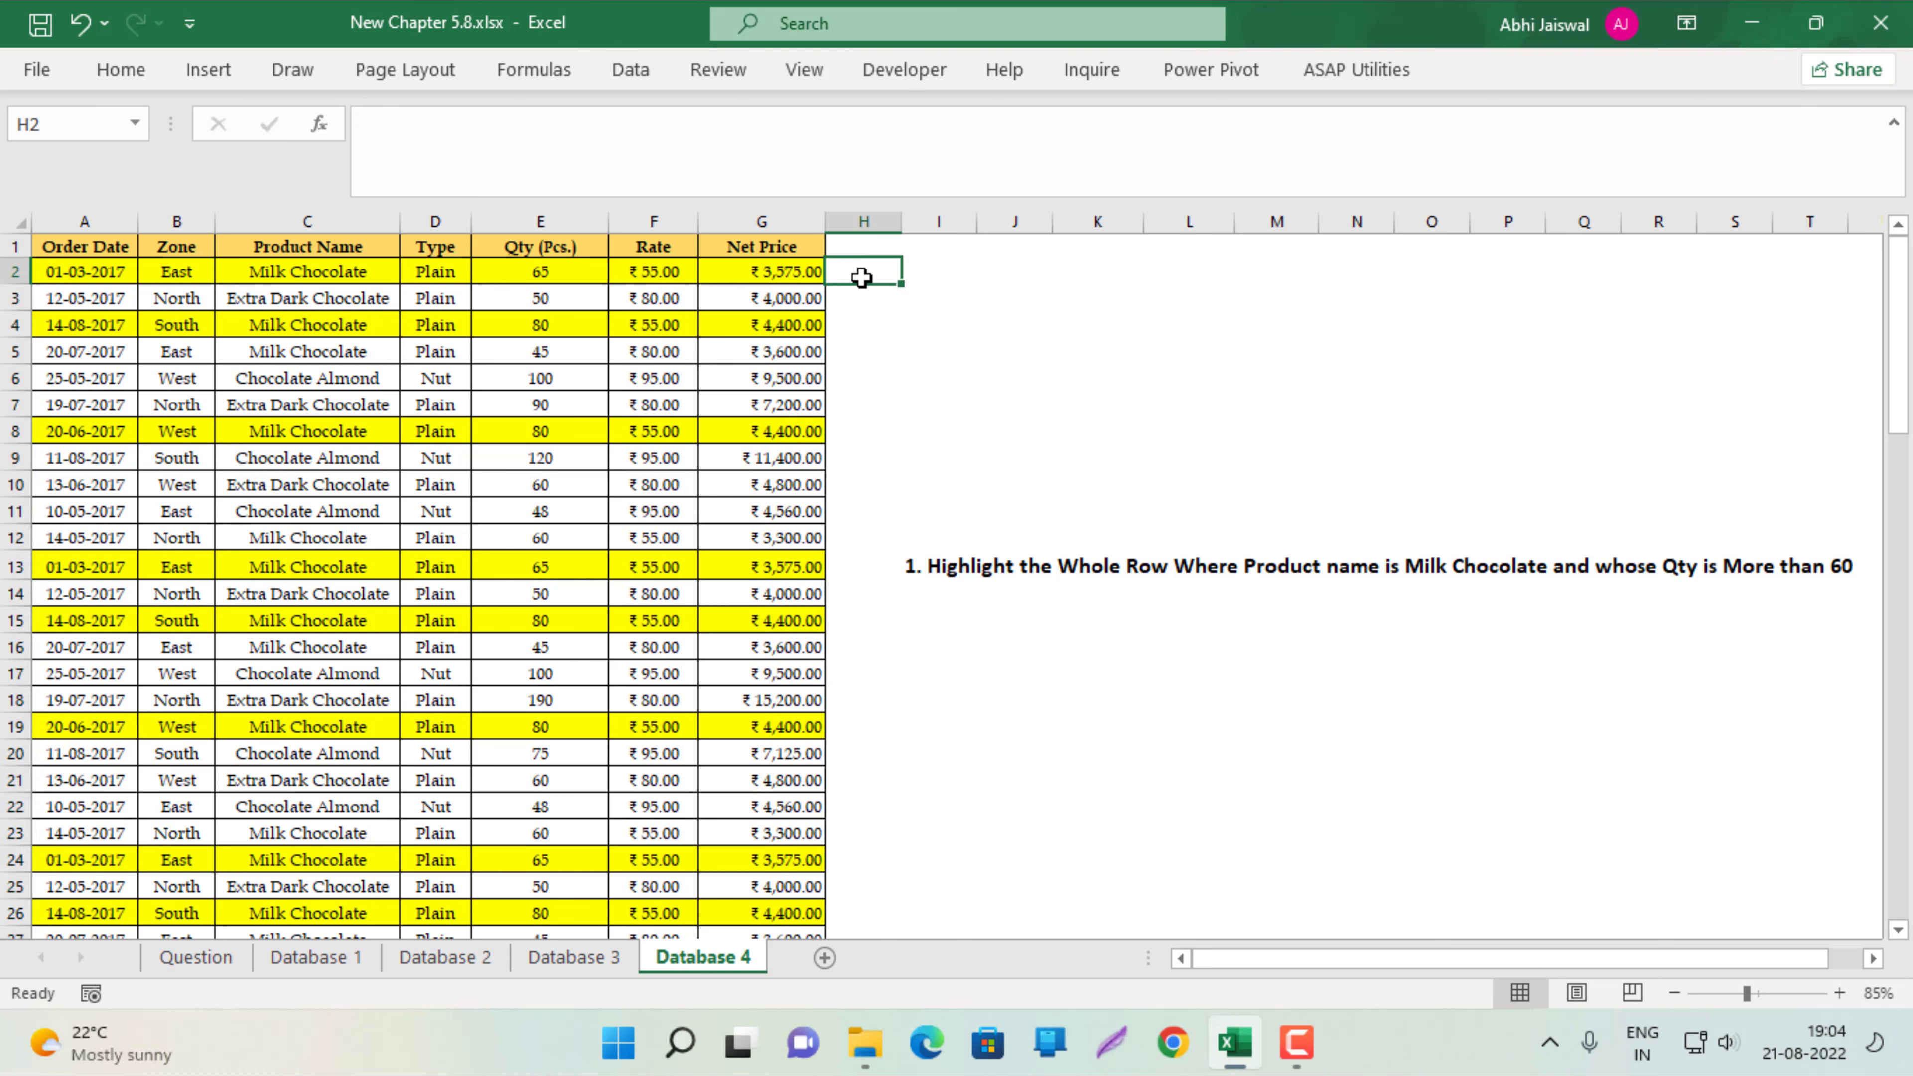
click(690, 374)
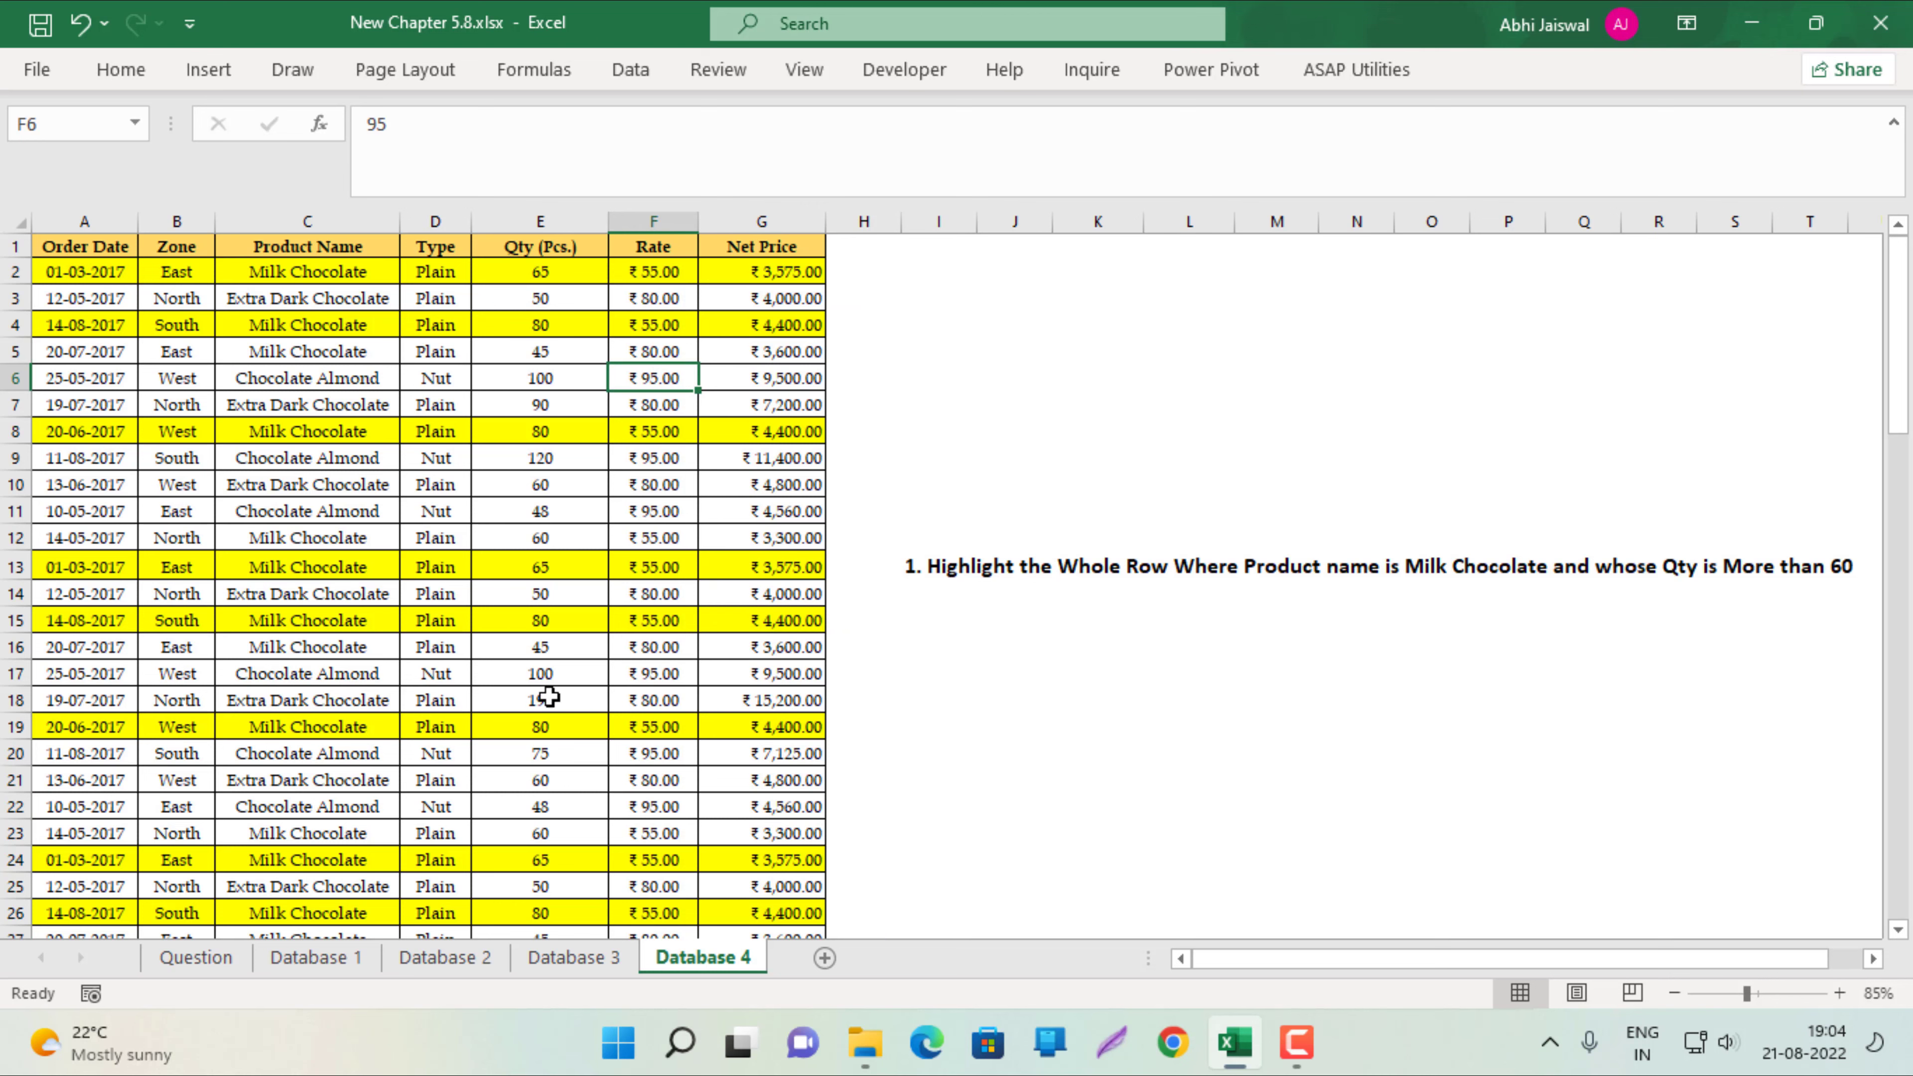
Return to the top of the Question sheet.
click(198, 957)
scroll(440, 596, up, 1)
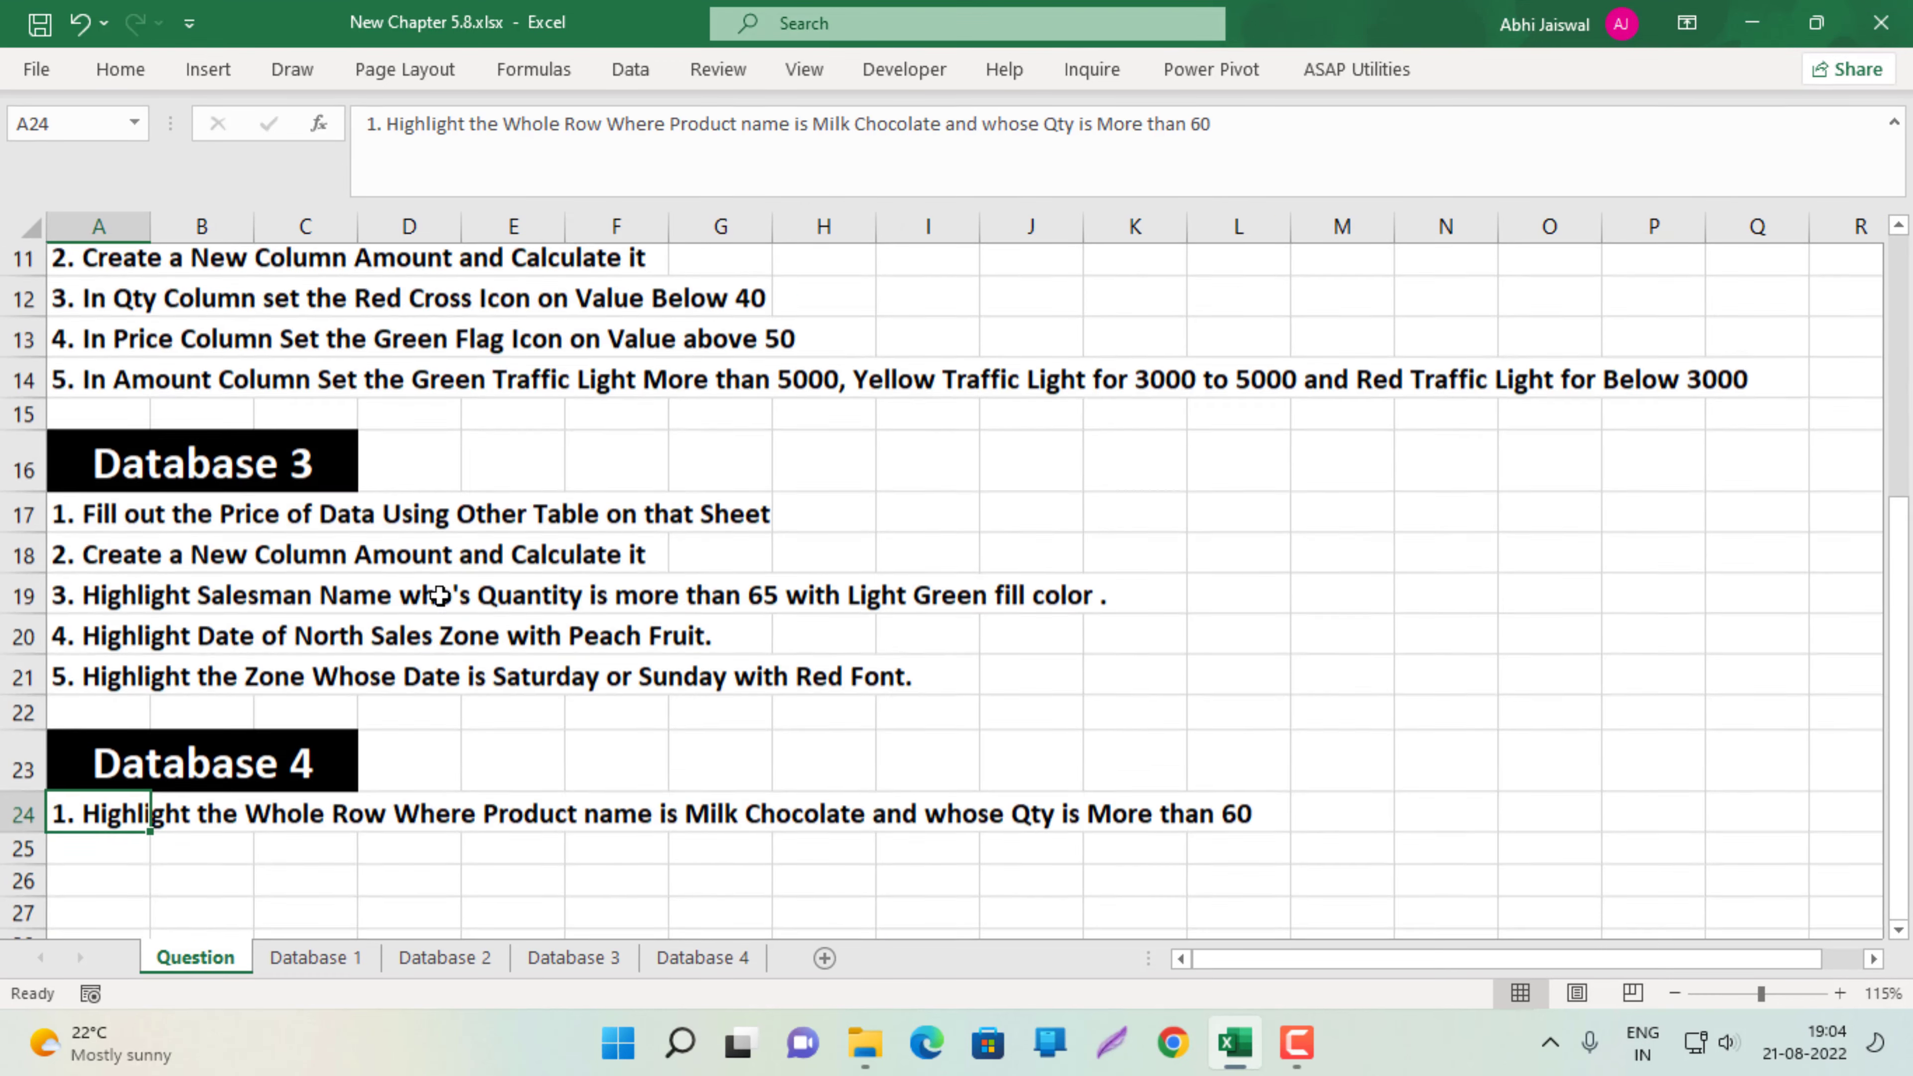
scroll(440, 596, up, 3)
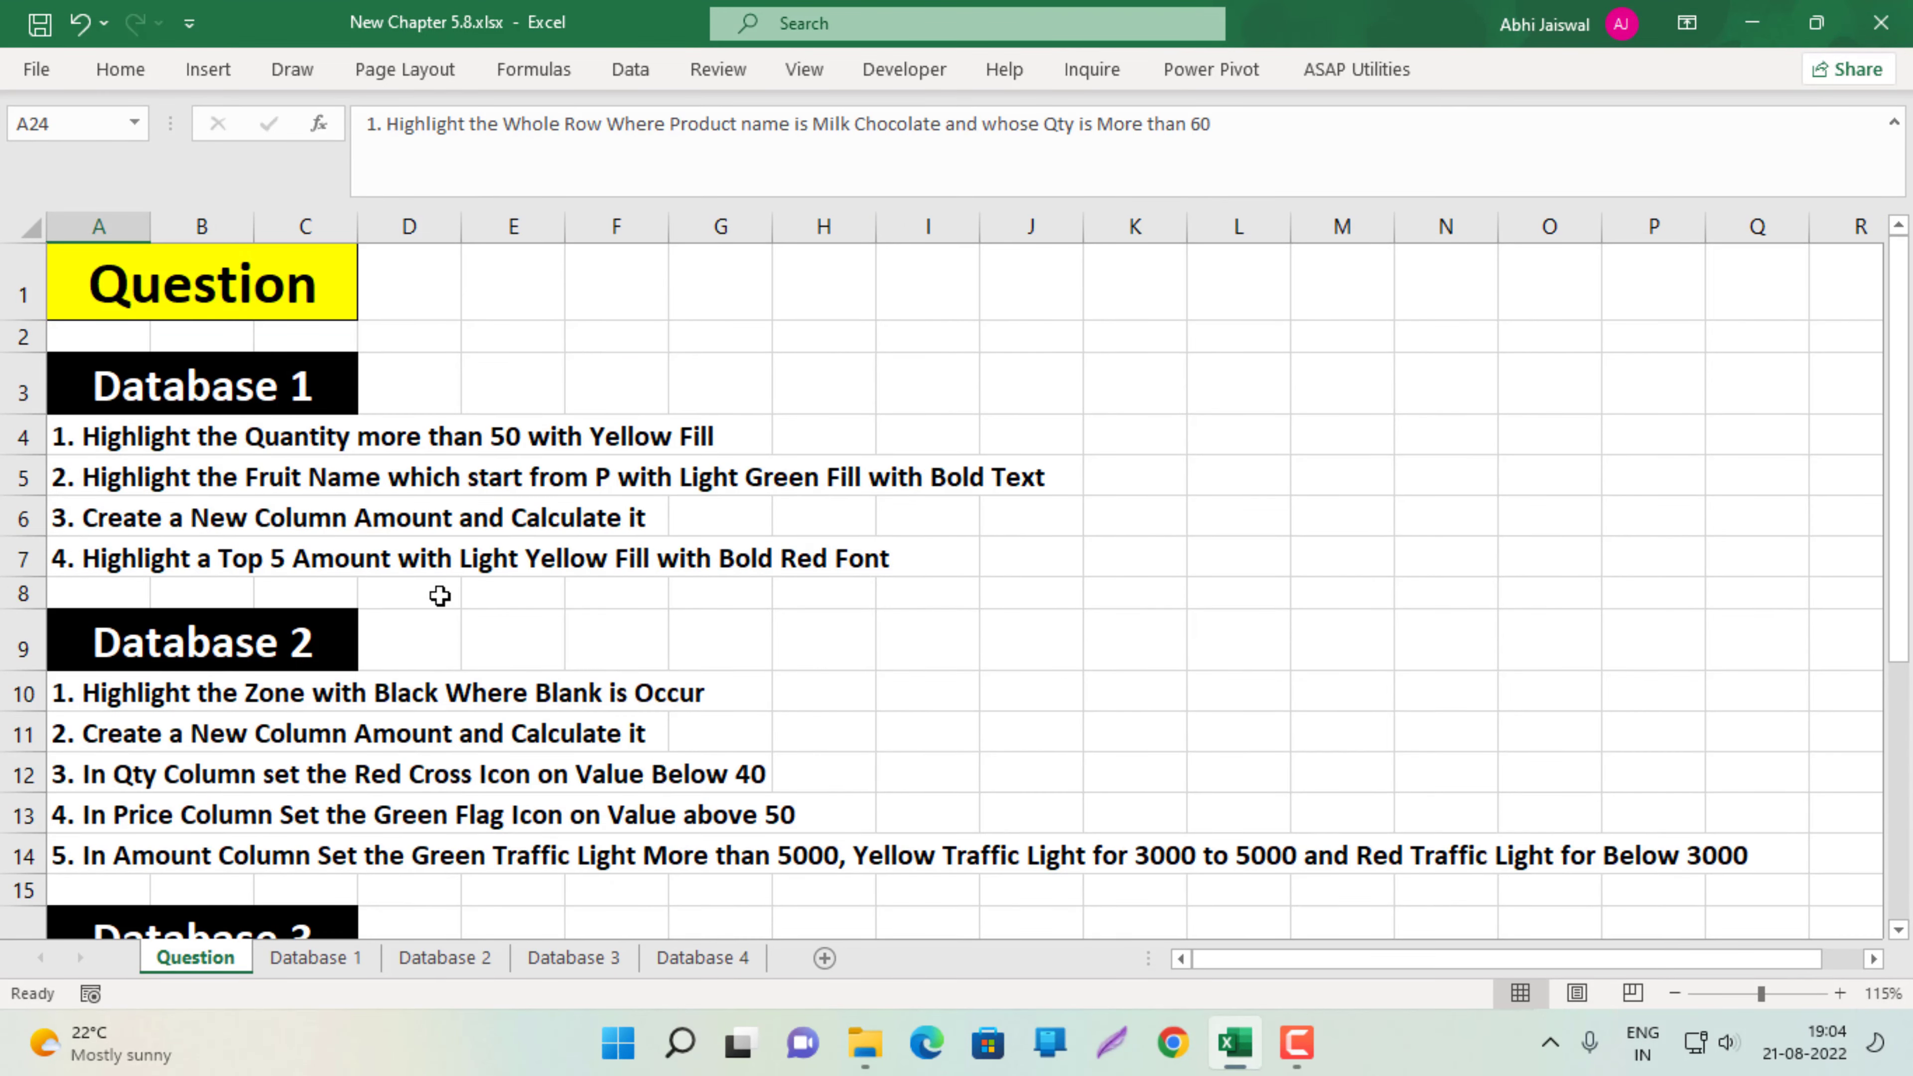